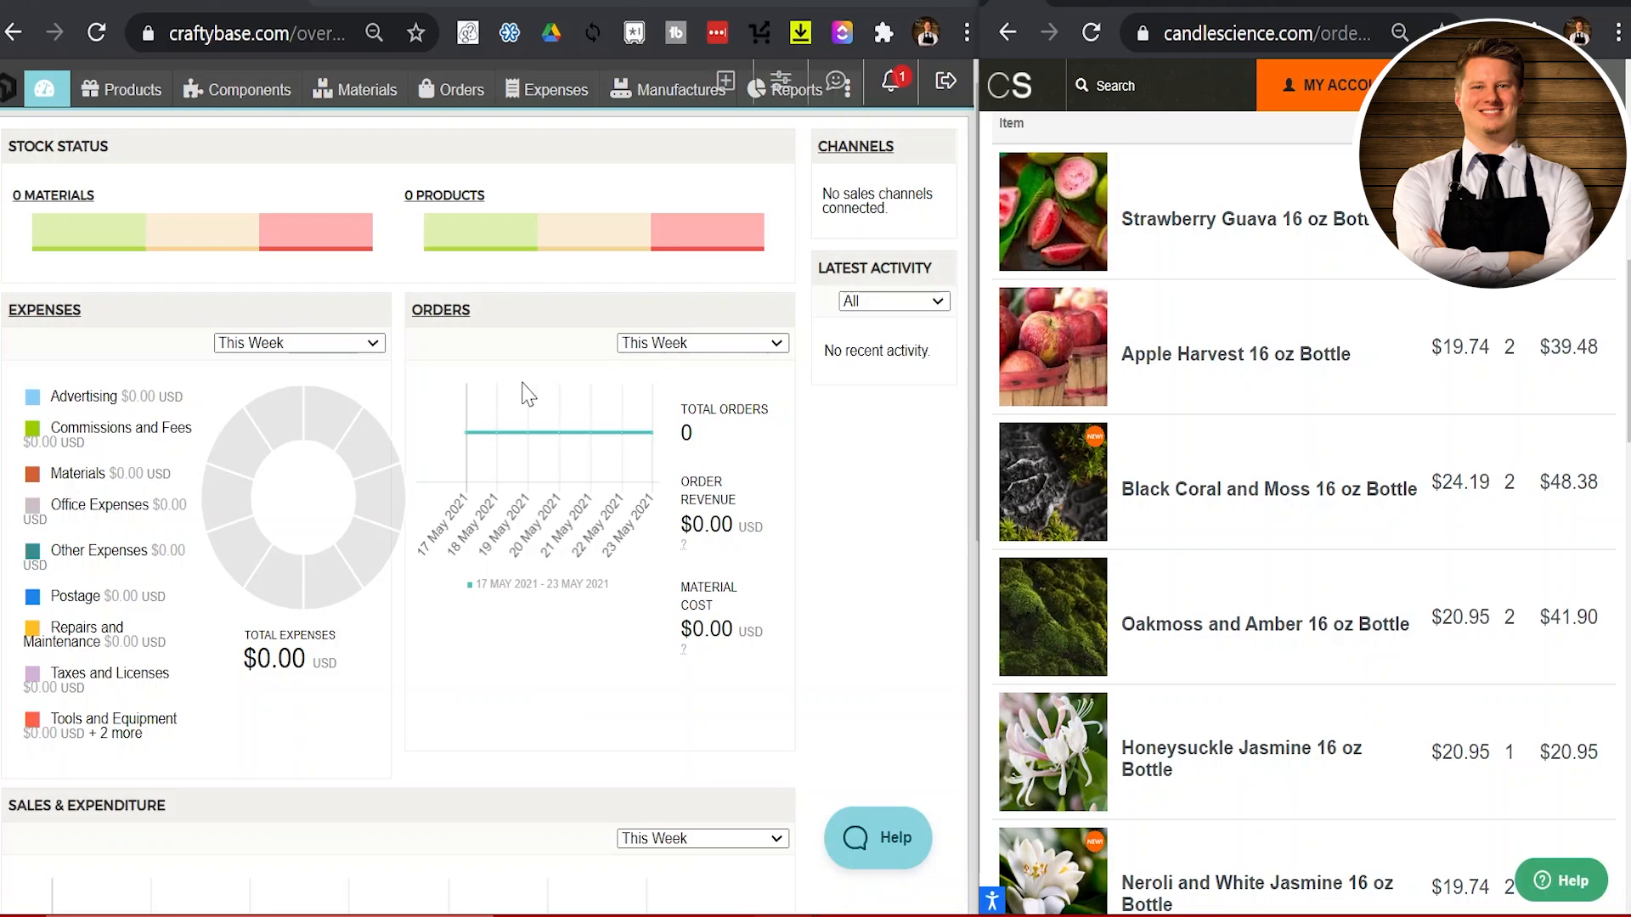
Step: Switch to the Craftybase Materials page, which lists no materials yet
{"action": "scroll", "coordinate": [526, 393], "scroll_direction": "down", "scroll_amount": 2}
{"action": "scroll", "coordinate": [527, 393], "scroll_direction": "up", "scroll_amount": 2}
{"action": "left_click", "coordinate": [380, 106]}
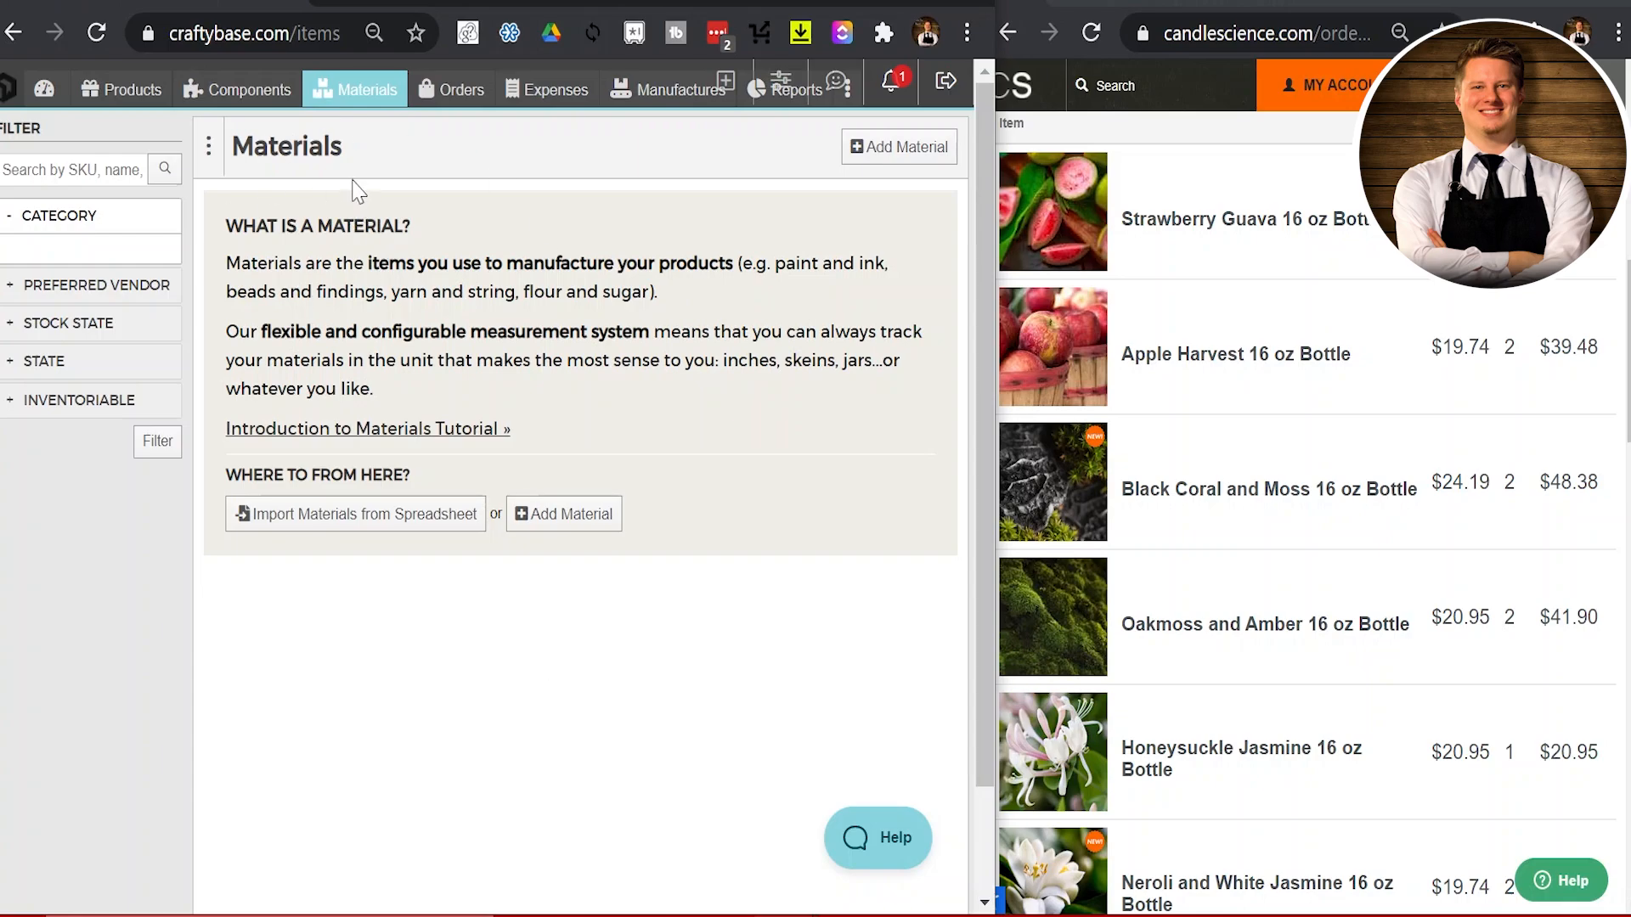
Step: Switch to the Expenses page, which currently shows no expenses
{"action": "left_click", "coordinate": [564, 99]}
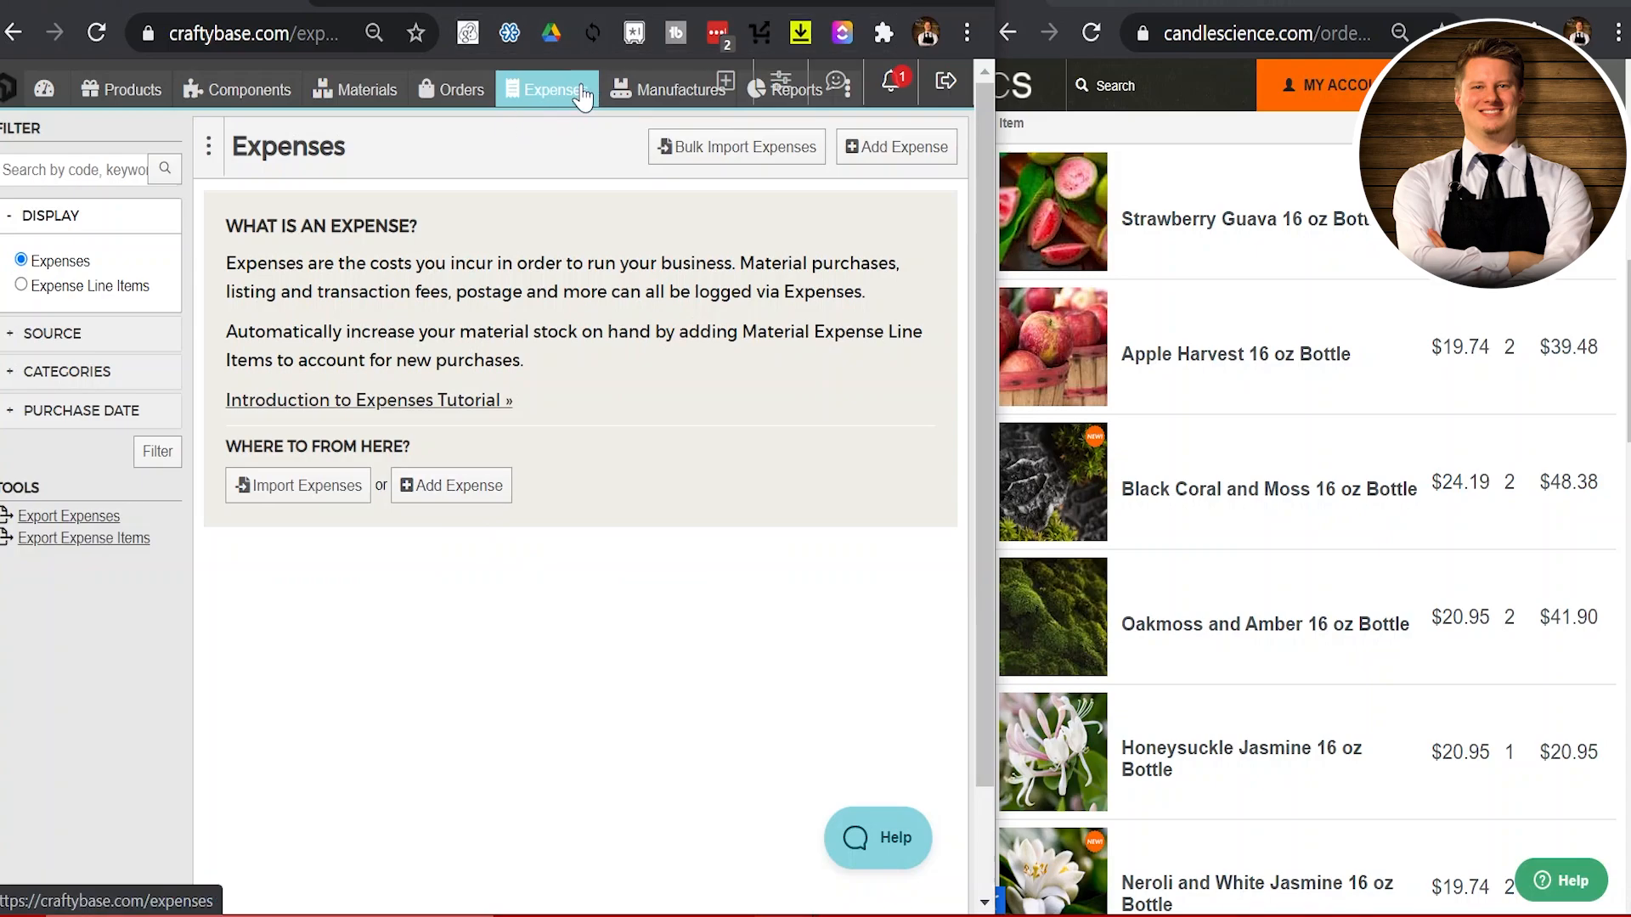
Step: Add a new expense with a purchase date of 1 Jan 2021
{"action": "left_click", "coordinate": [445, 506]}
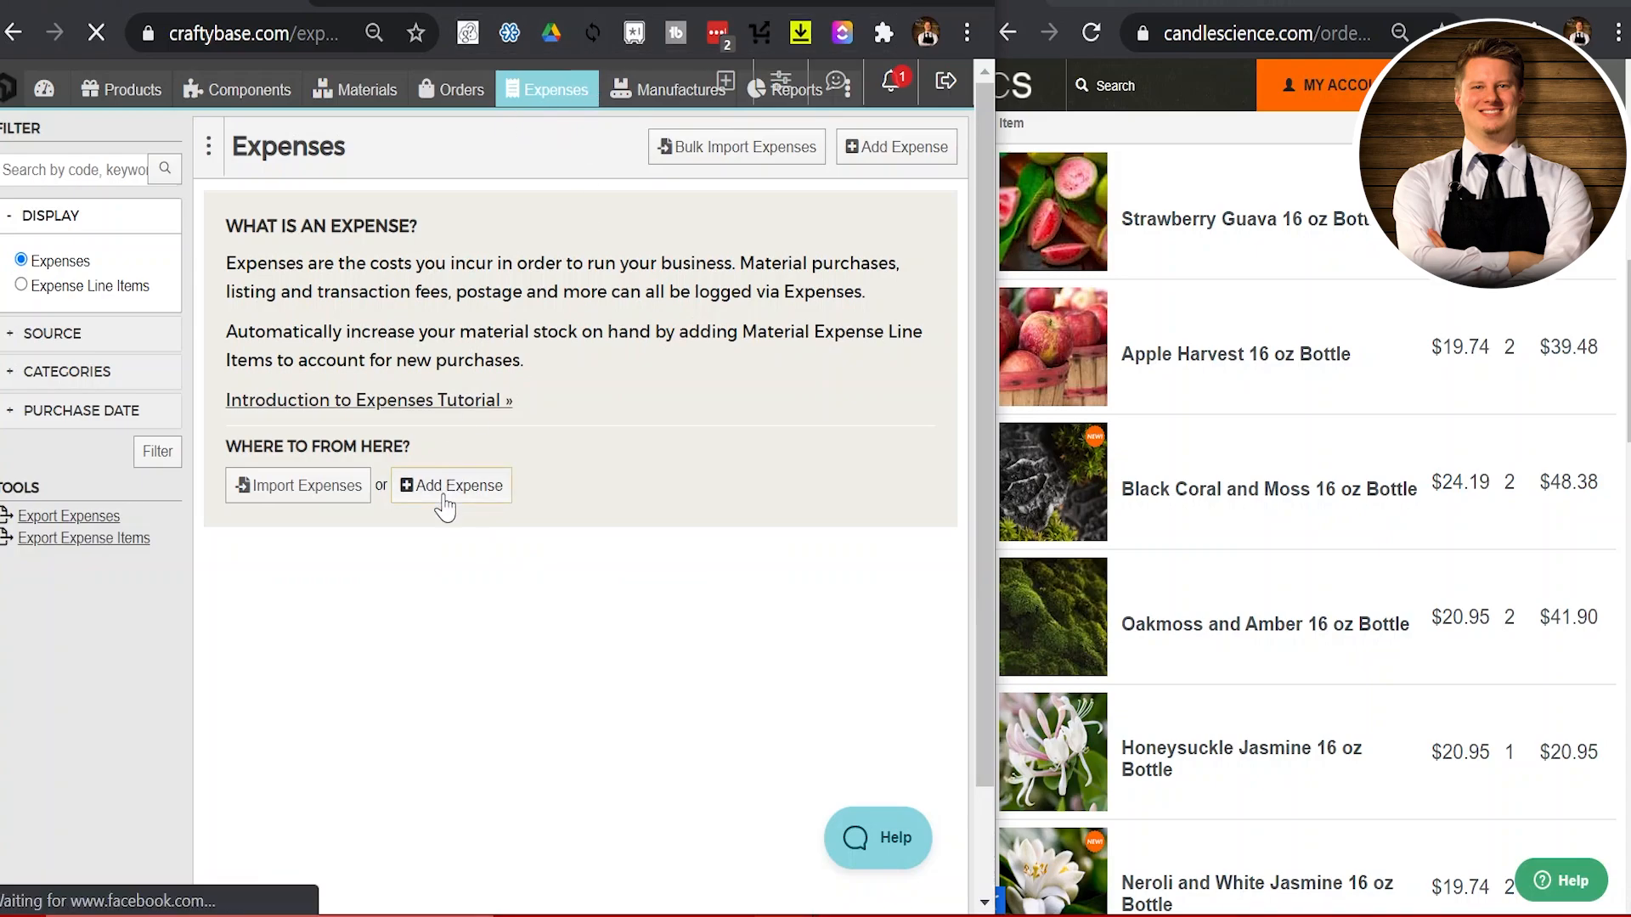
{"action": "scroll", "coordinate": [285, 312], "scroll_direction": "down", "scroll_amount": 1}
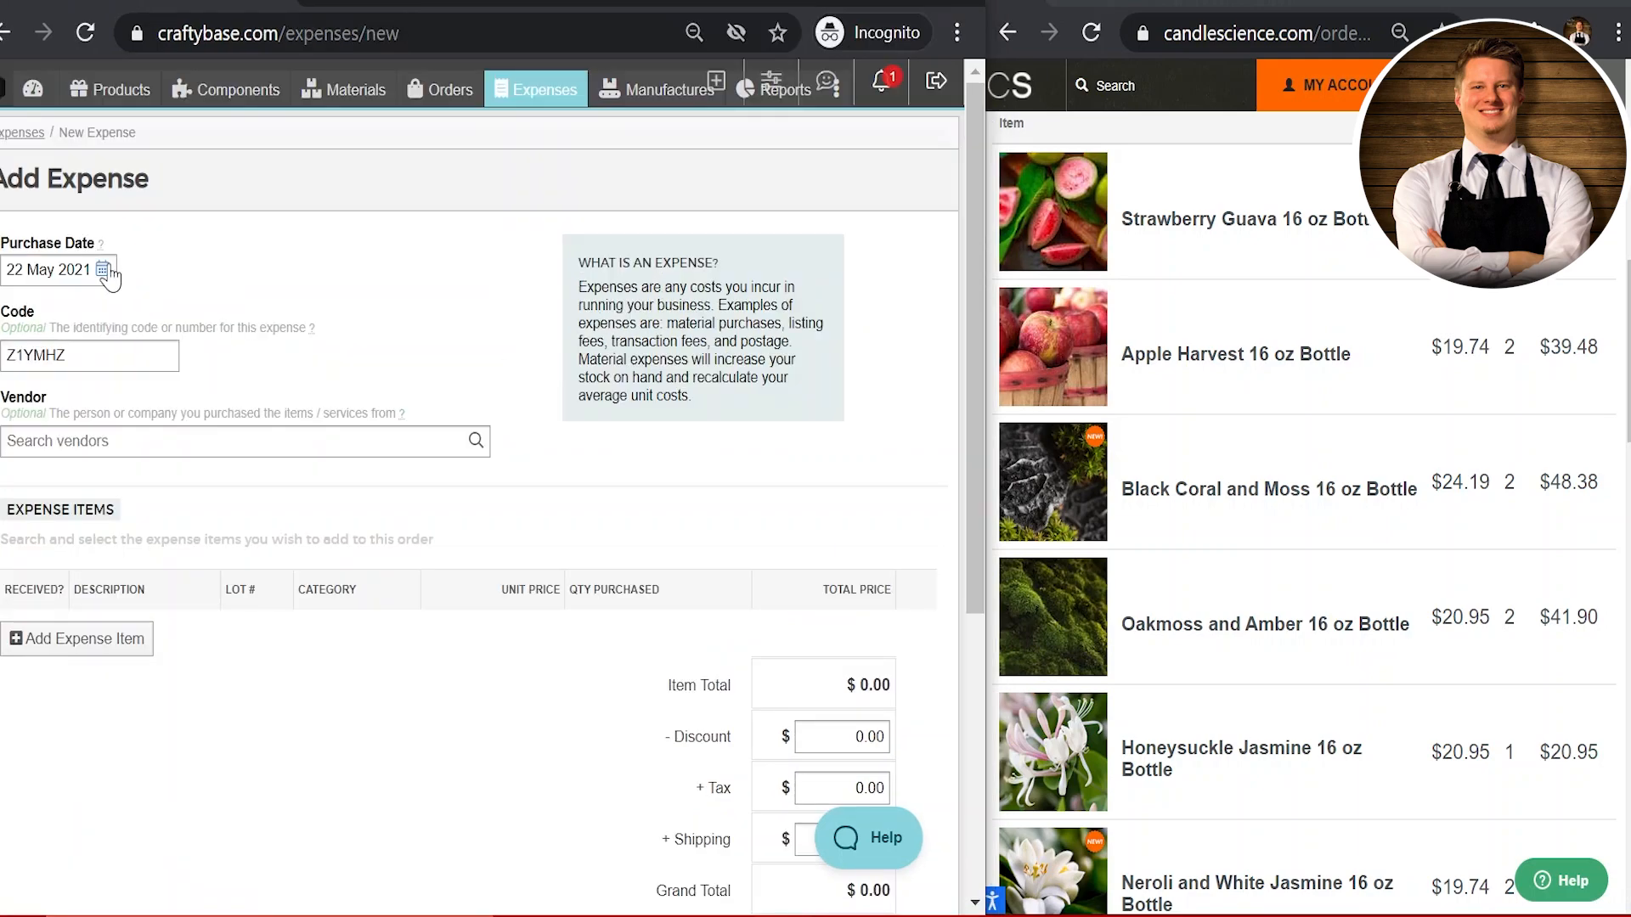
{"action": "left_click", "coordinate": [103, 269]}
{"action": "left_click", "coordinate": [117, 314]}
{"action": "left_click", "coordinate": [116, 314]}
{"action": "left_click", "coordinate": [116, 313]}
{"action": "left_click", "coordinate": [117, 314]}
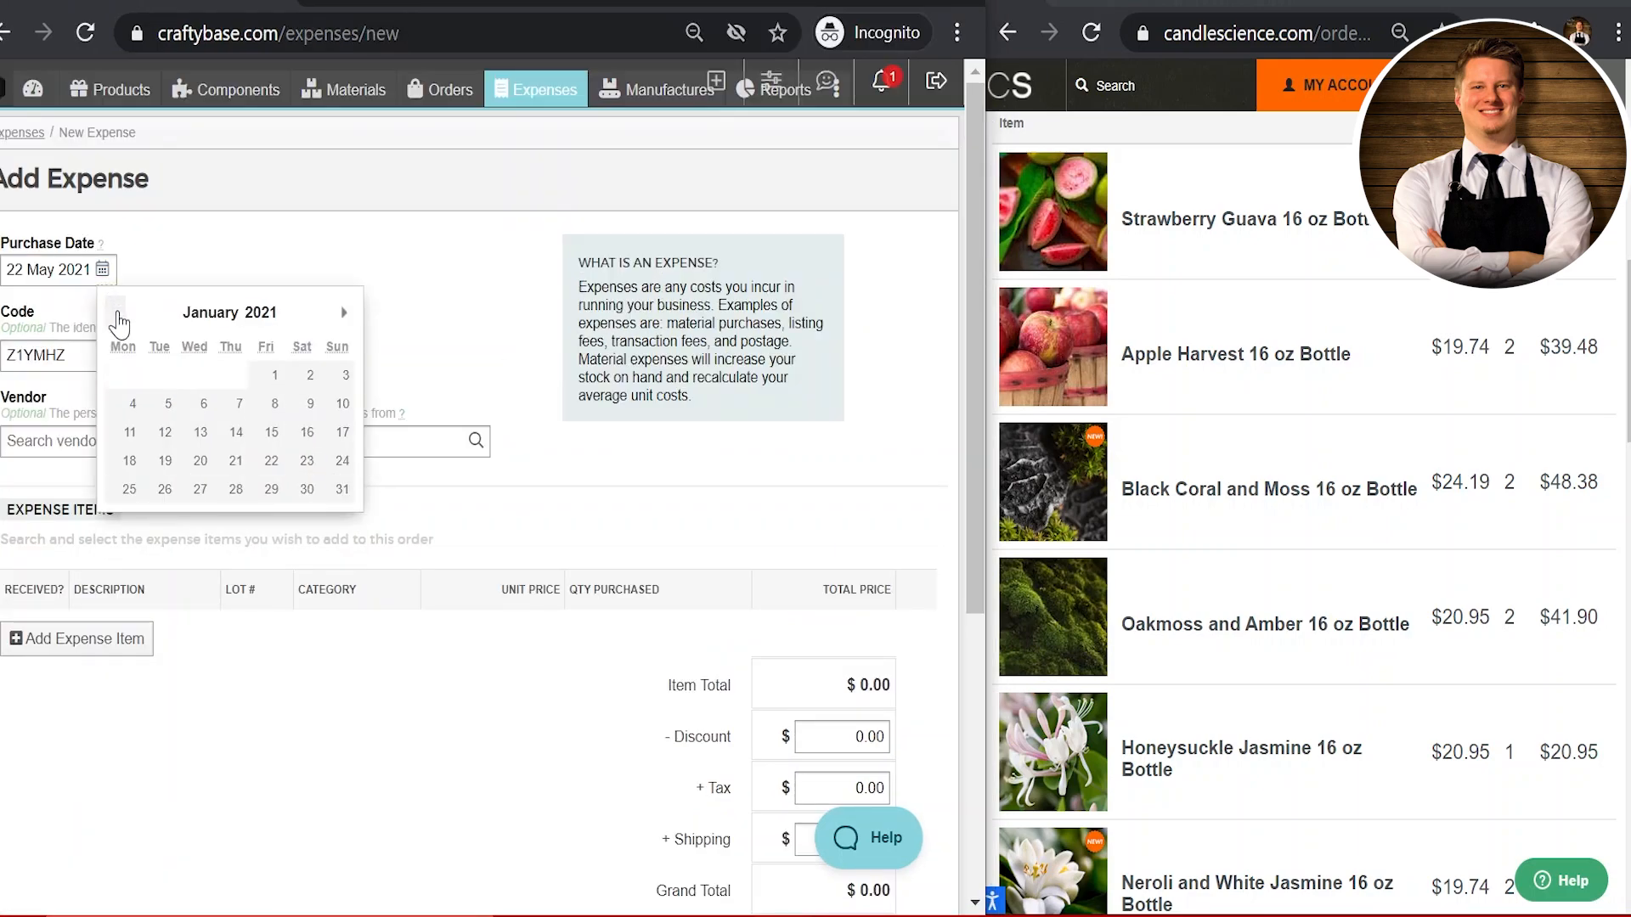
{"action": "left_click", "coordinate": [268, 375]}
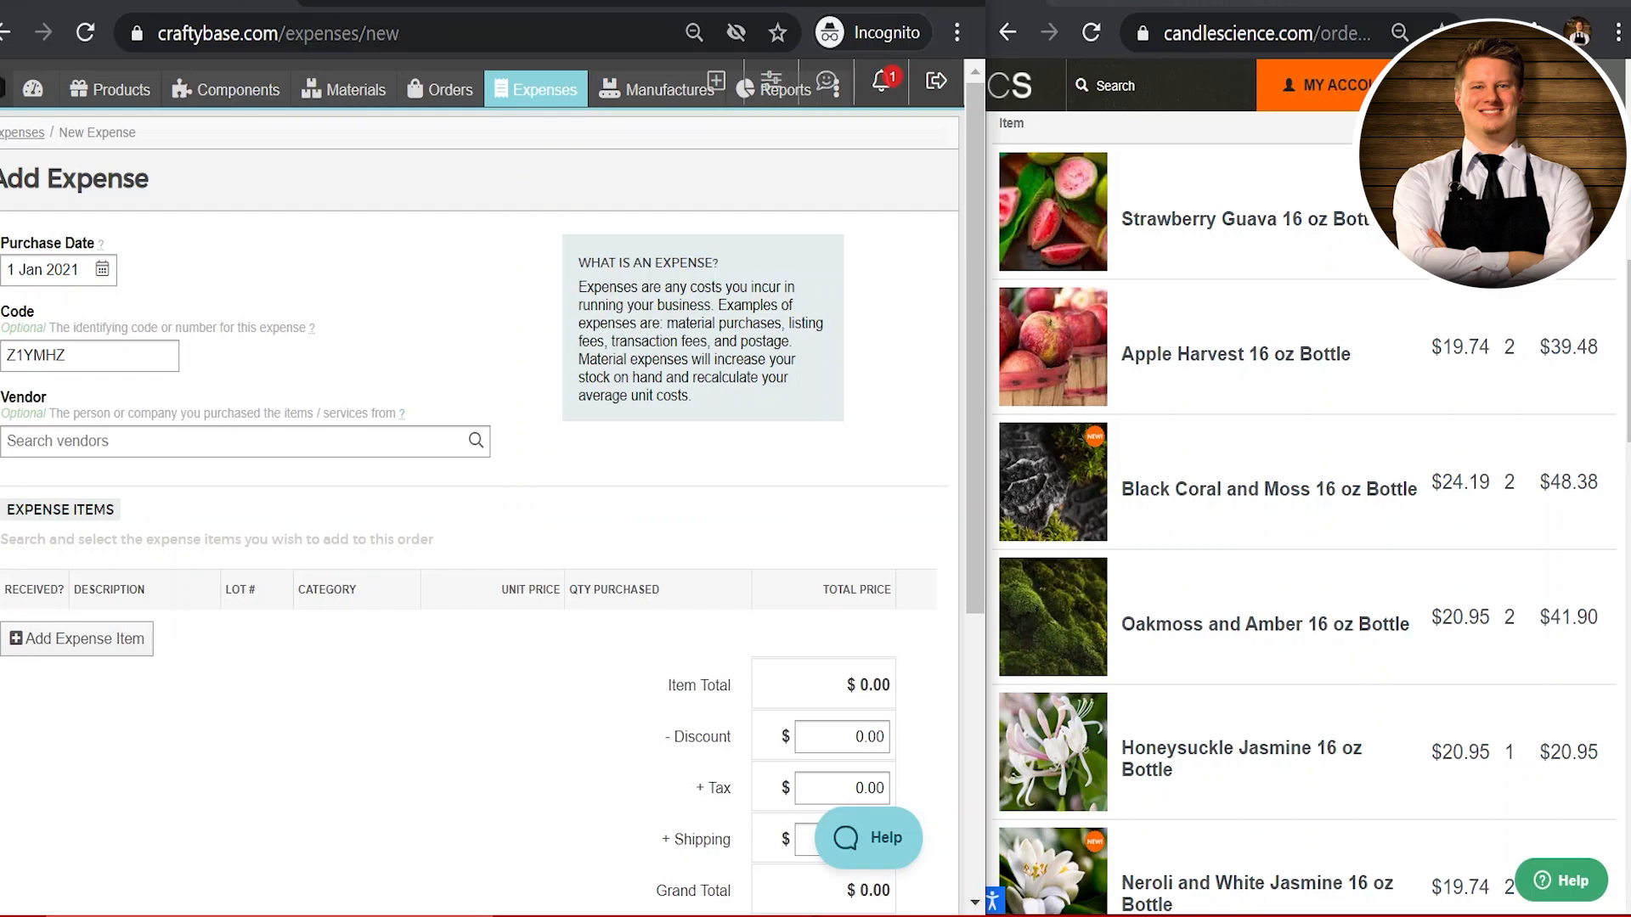
Step: Replace the expense code with the supplier's order number
{"action": "key", "text": "Tab"}
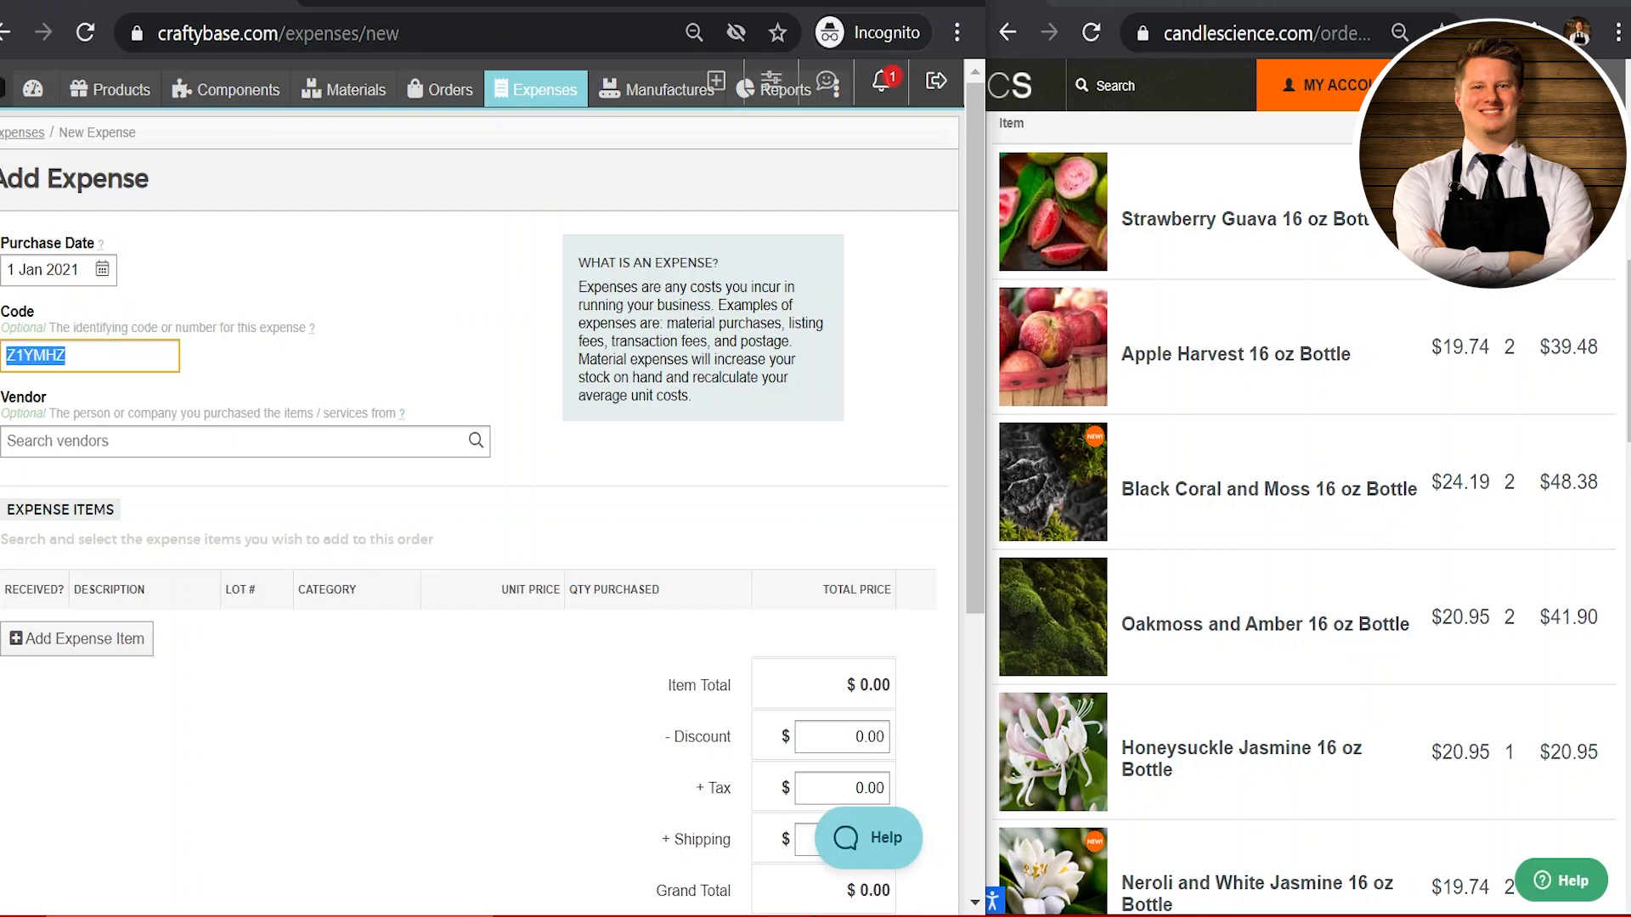
{"action": "type", "text": "R"}
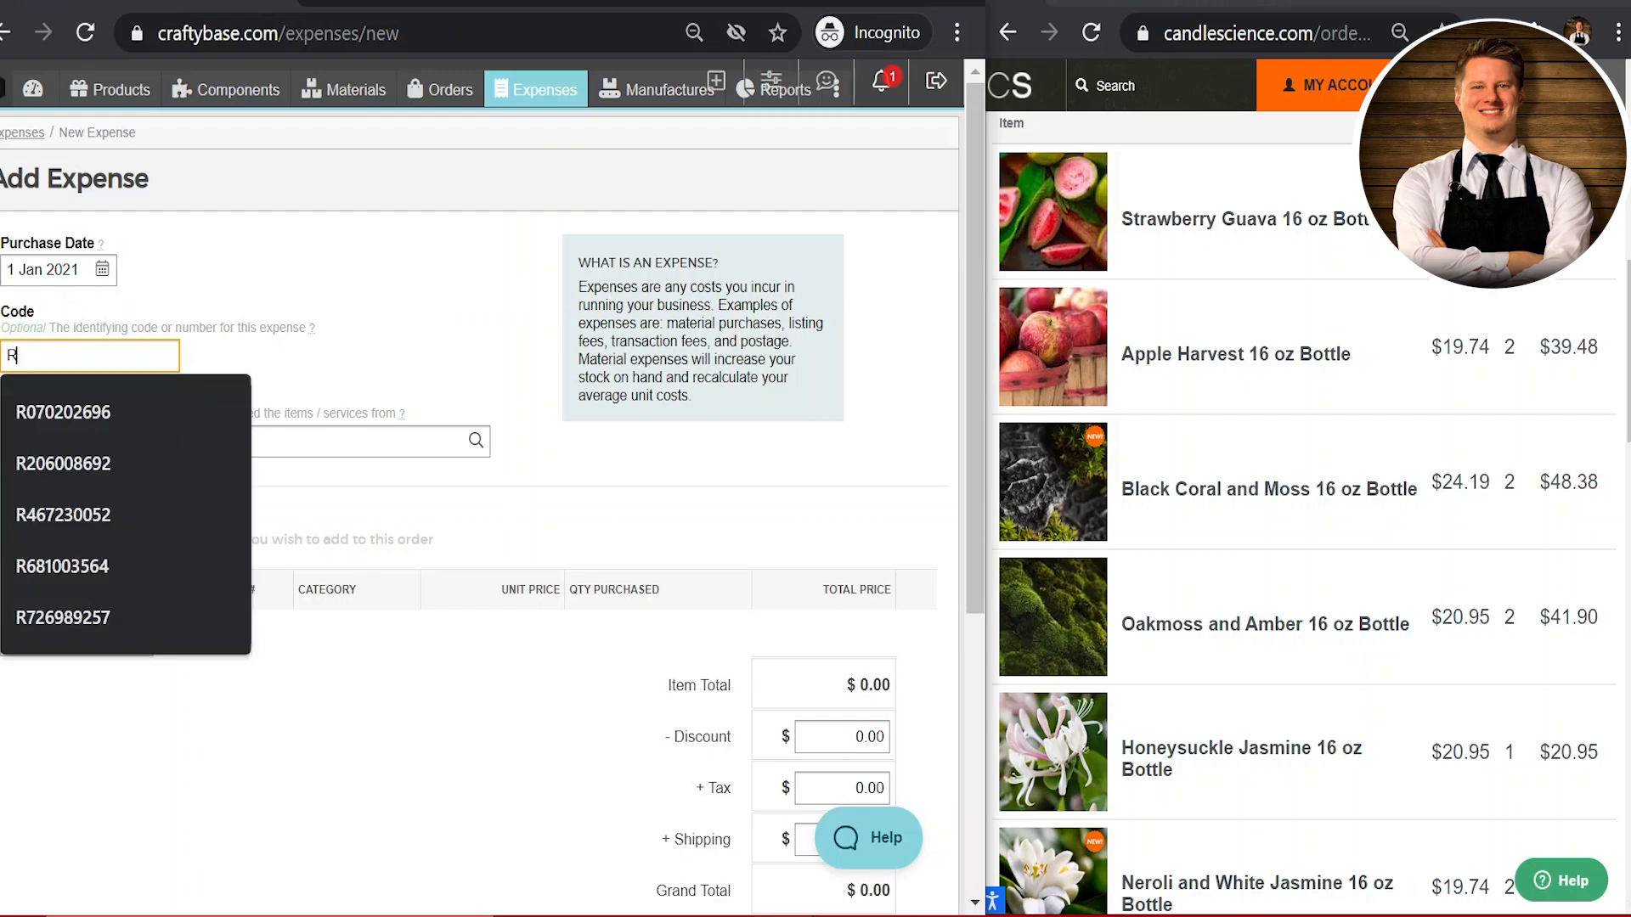
{"action": "type", "text": "0"}
{"action": "key", "text": "BackSpace"}
{"action": "key", "text": "BackSpace"}
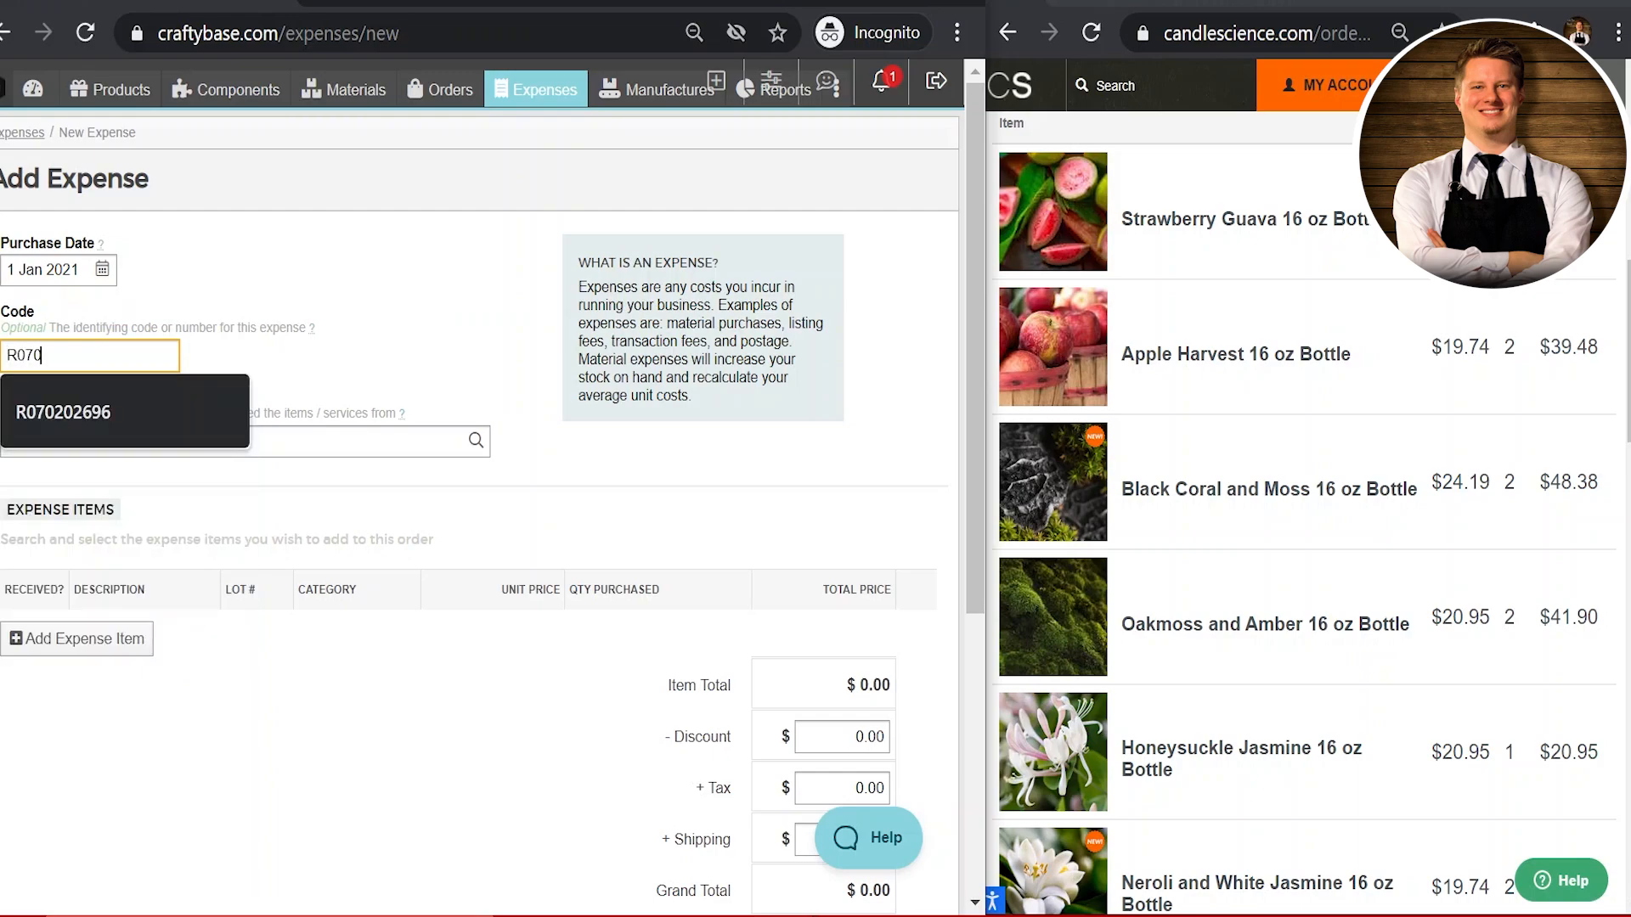
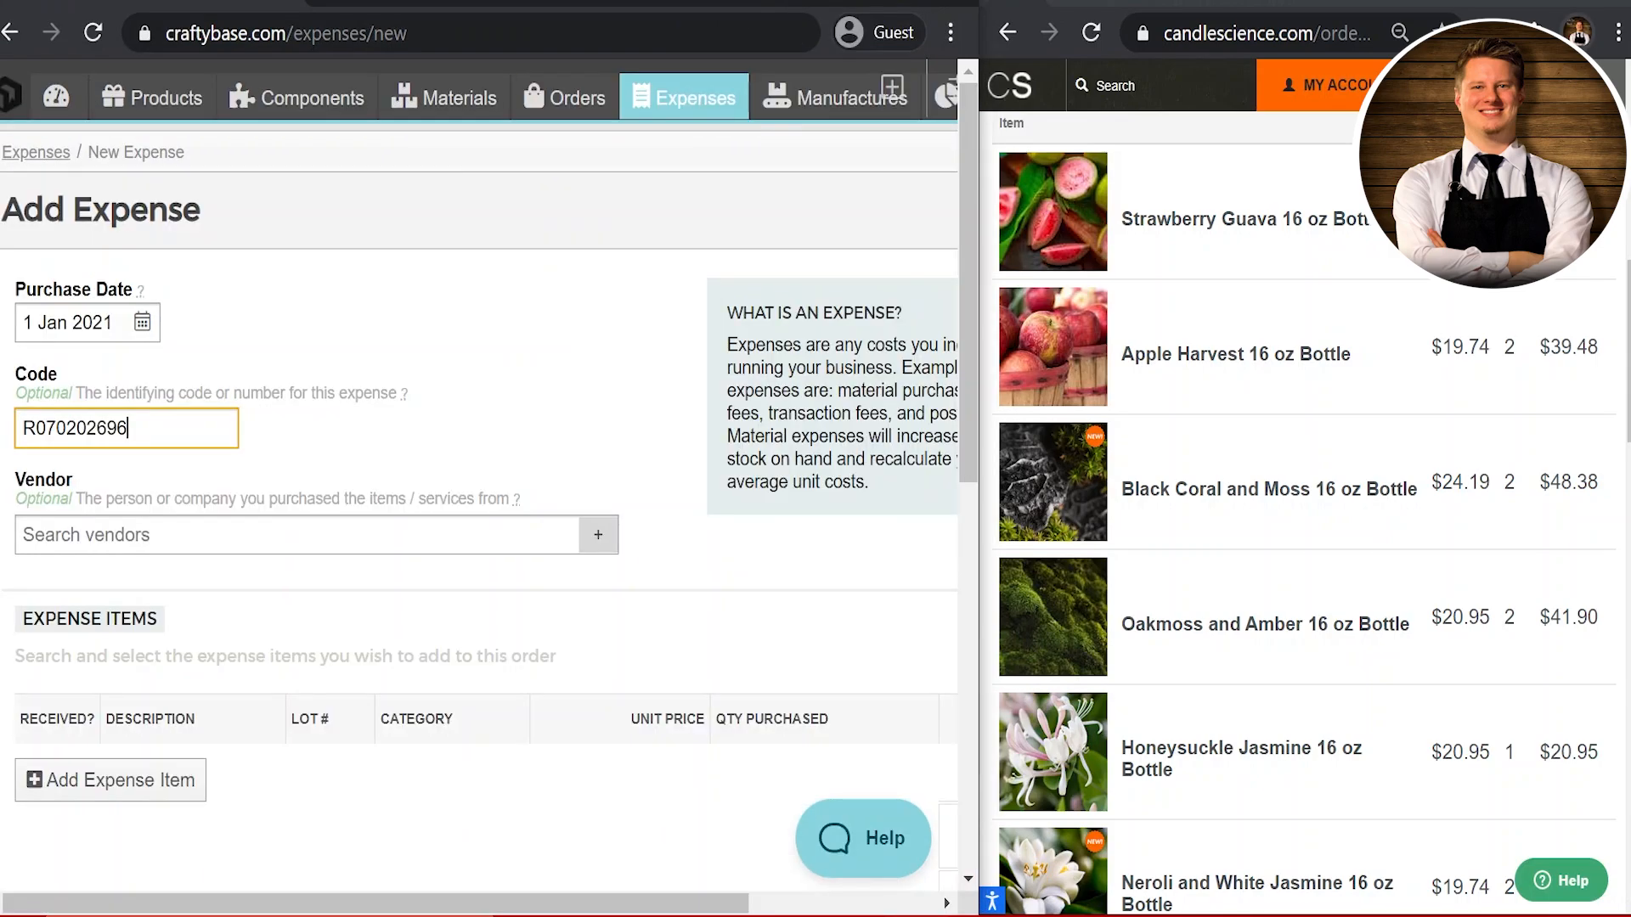
{"action": "key", "text": "Tab"}
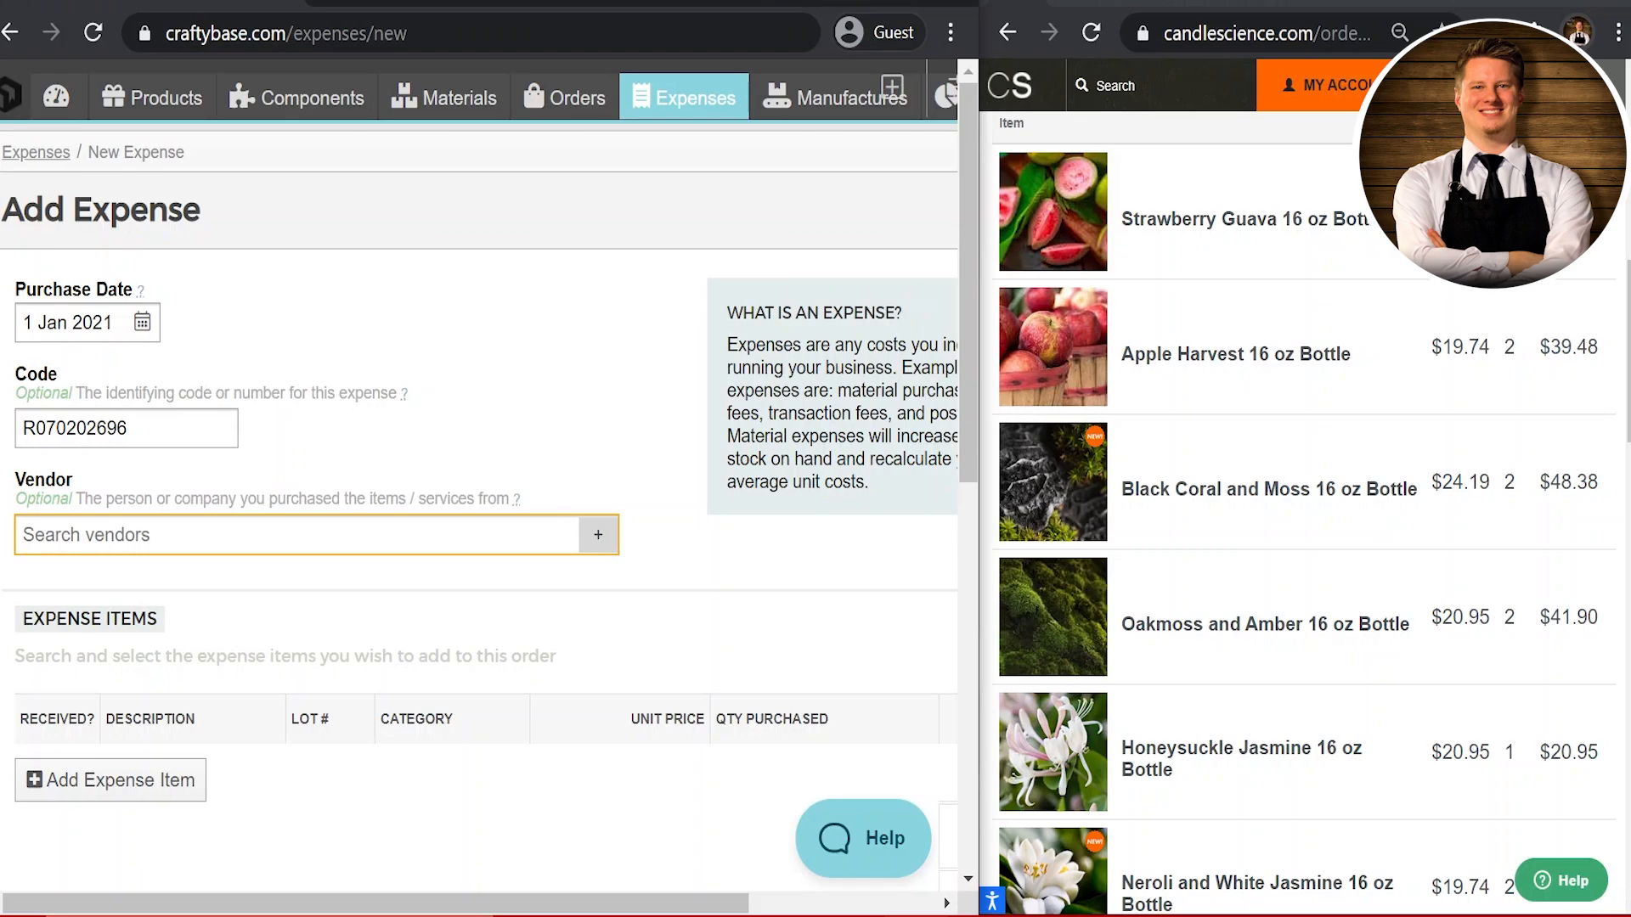
Step: Create vendor 'Candle Science' with the default pricing tier as the expense's vendor
{"action": "type", "text": "Candle"}
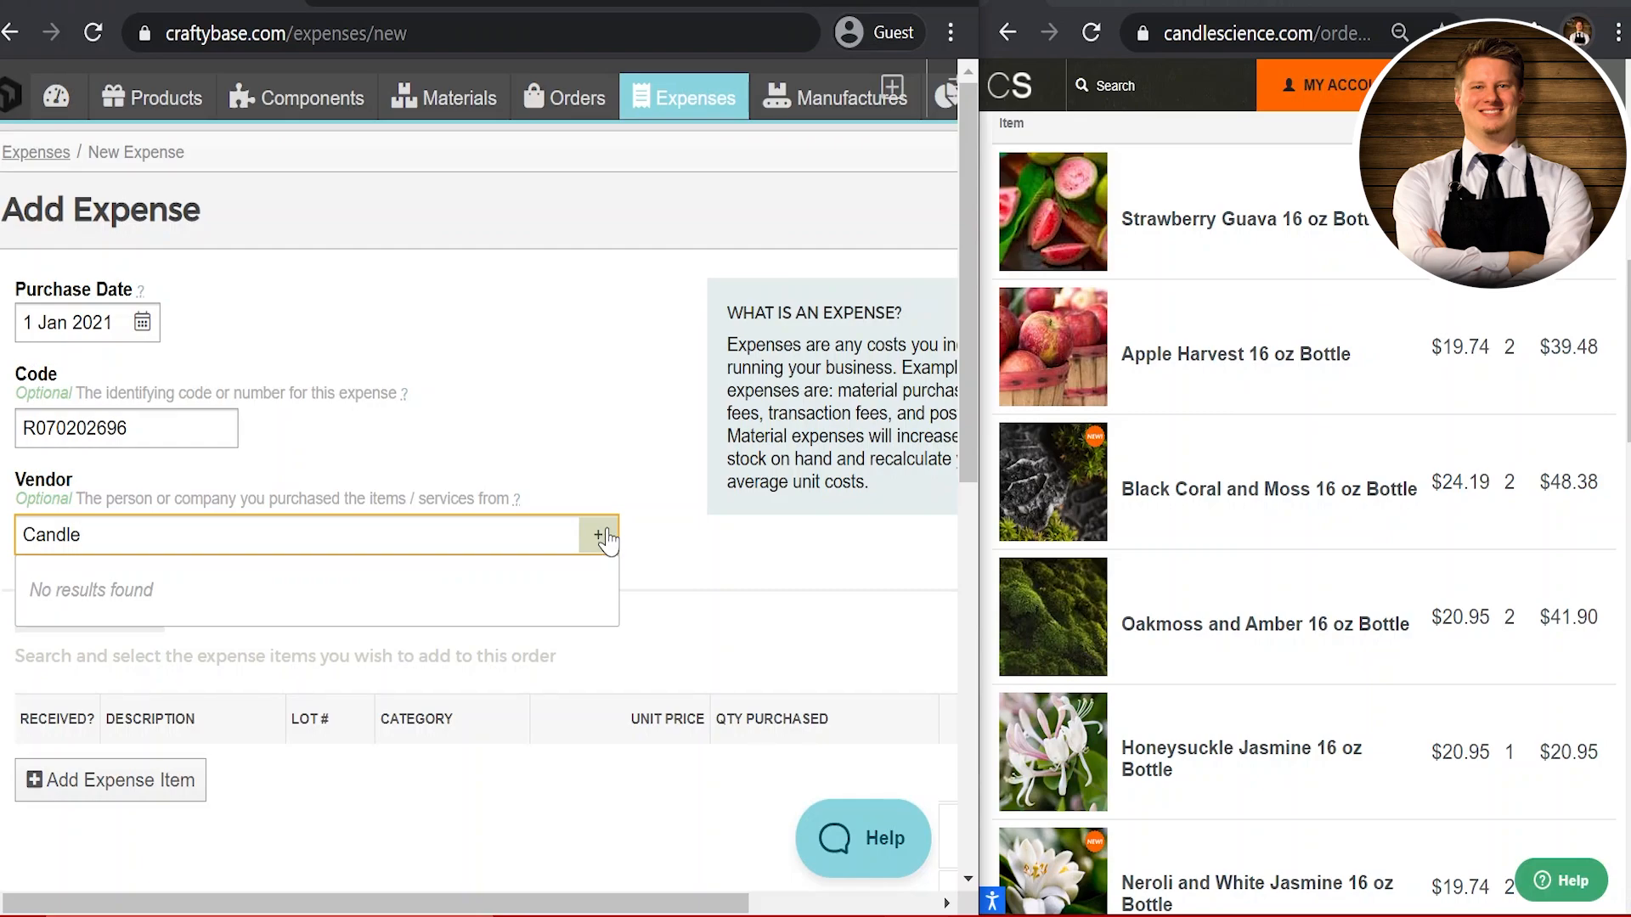
{"action": "left_click", "coordinate": [599, 534]}
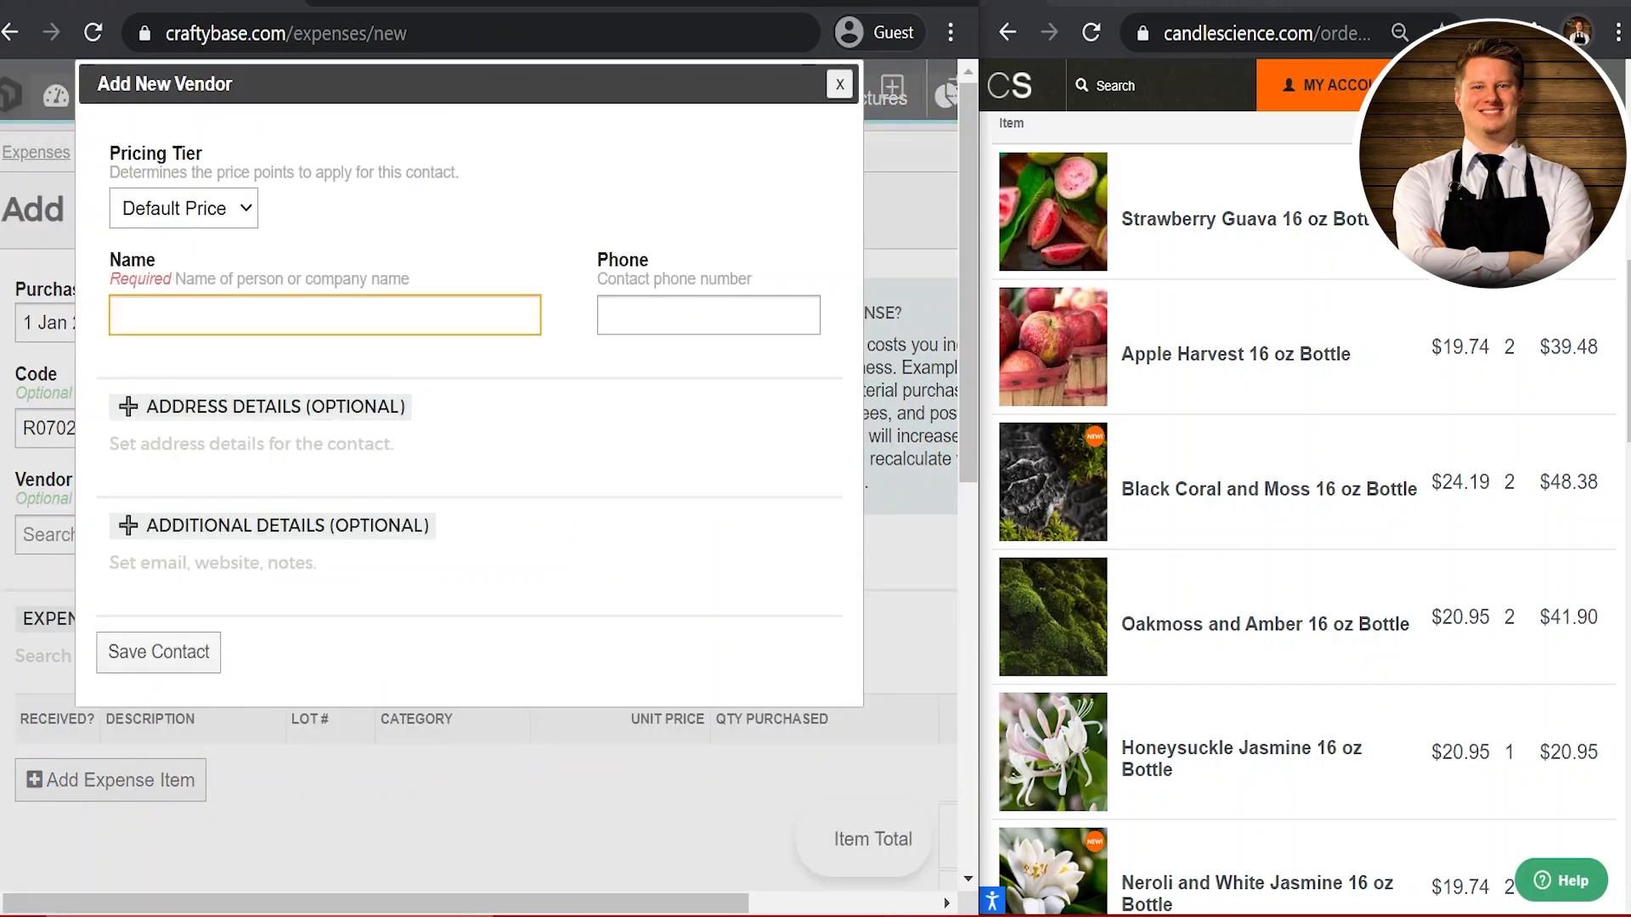
{"action": "left_click", "coordinate": [240, 206]}
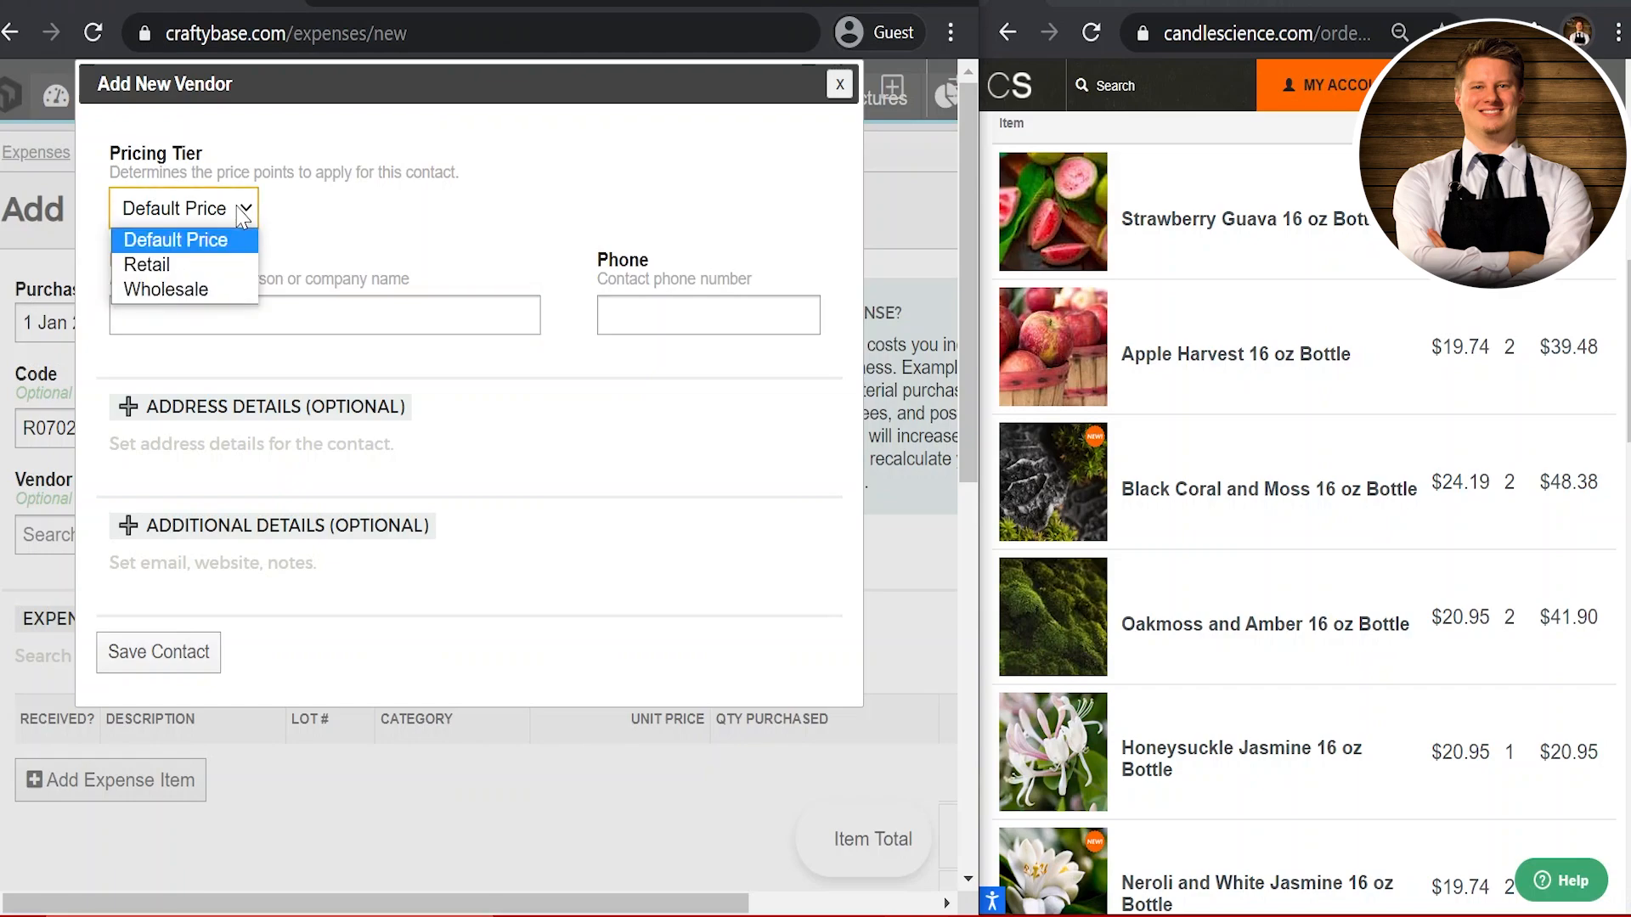
{"action": "left_click", "coordinate": [279, 223]}
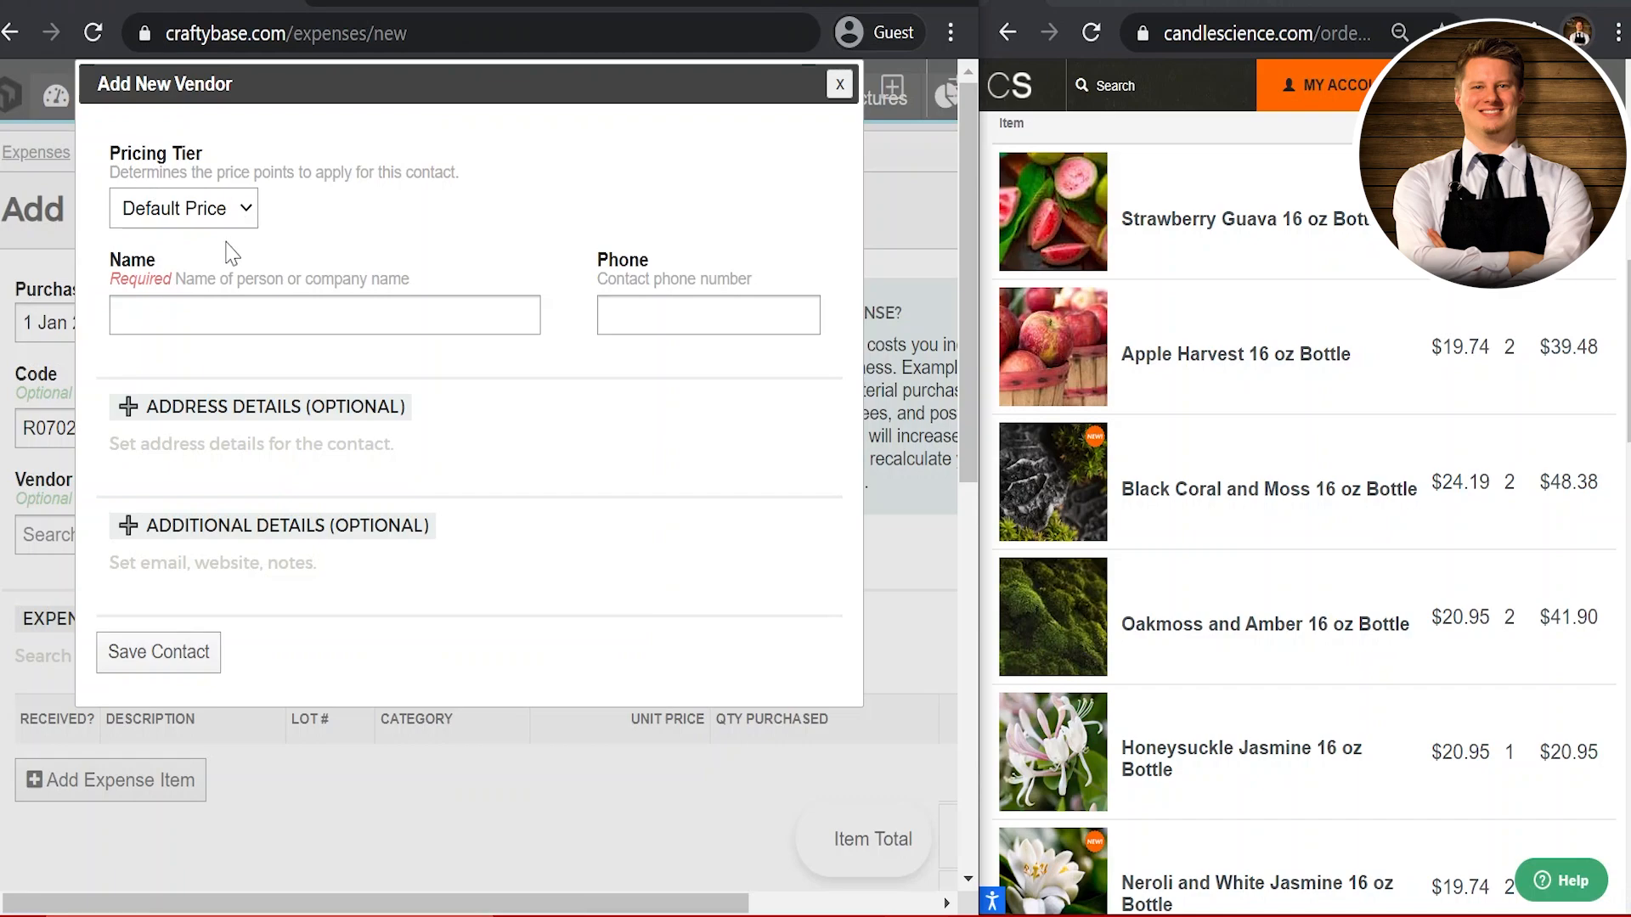
{"action": "left_click", "coordinate": [229, 314]}
{"action": "type", "text": "Cadn"}
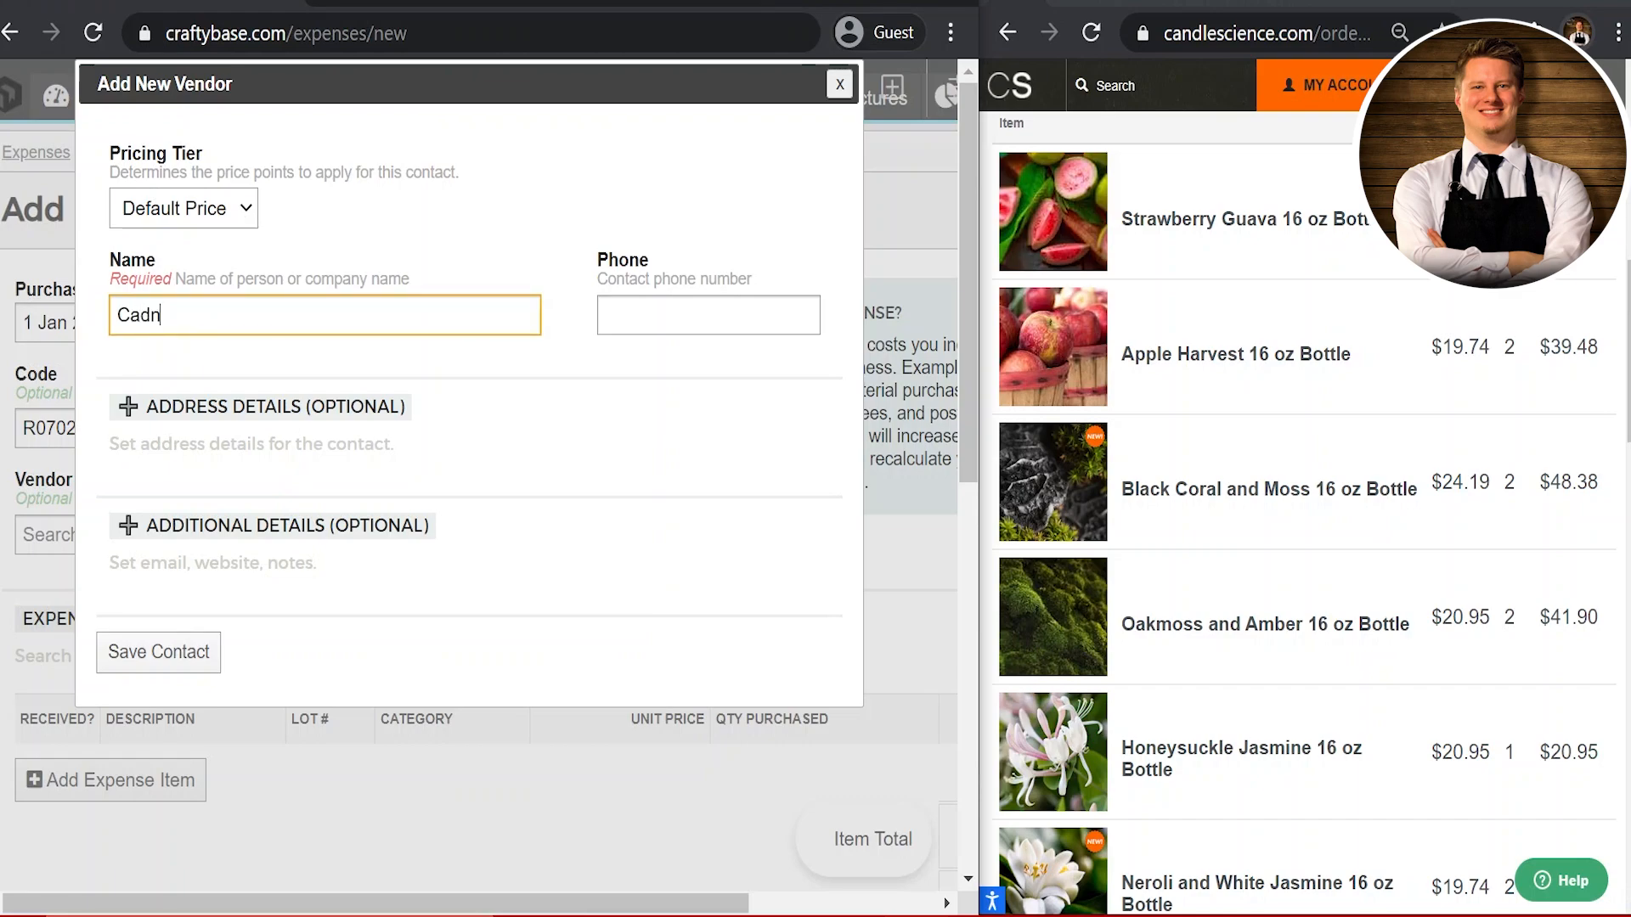
{"action": "key", "text": "BackSpace"}
{"action": "key", "text": "BackSpace"}
{"action": "type", "text": "ndle Science"}
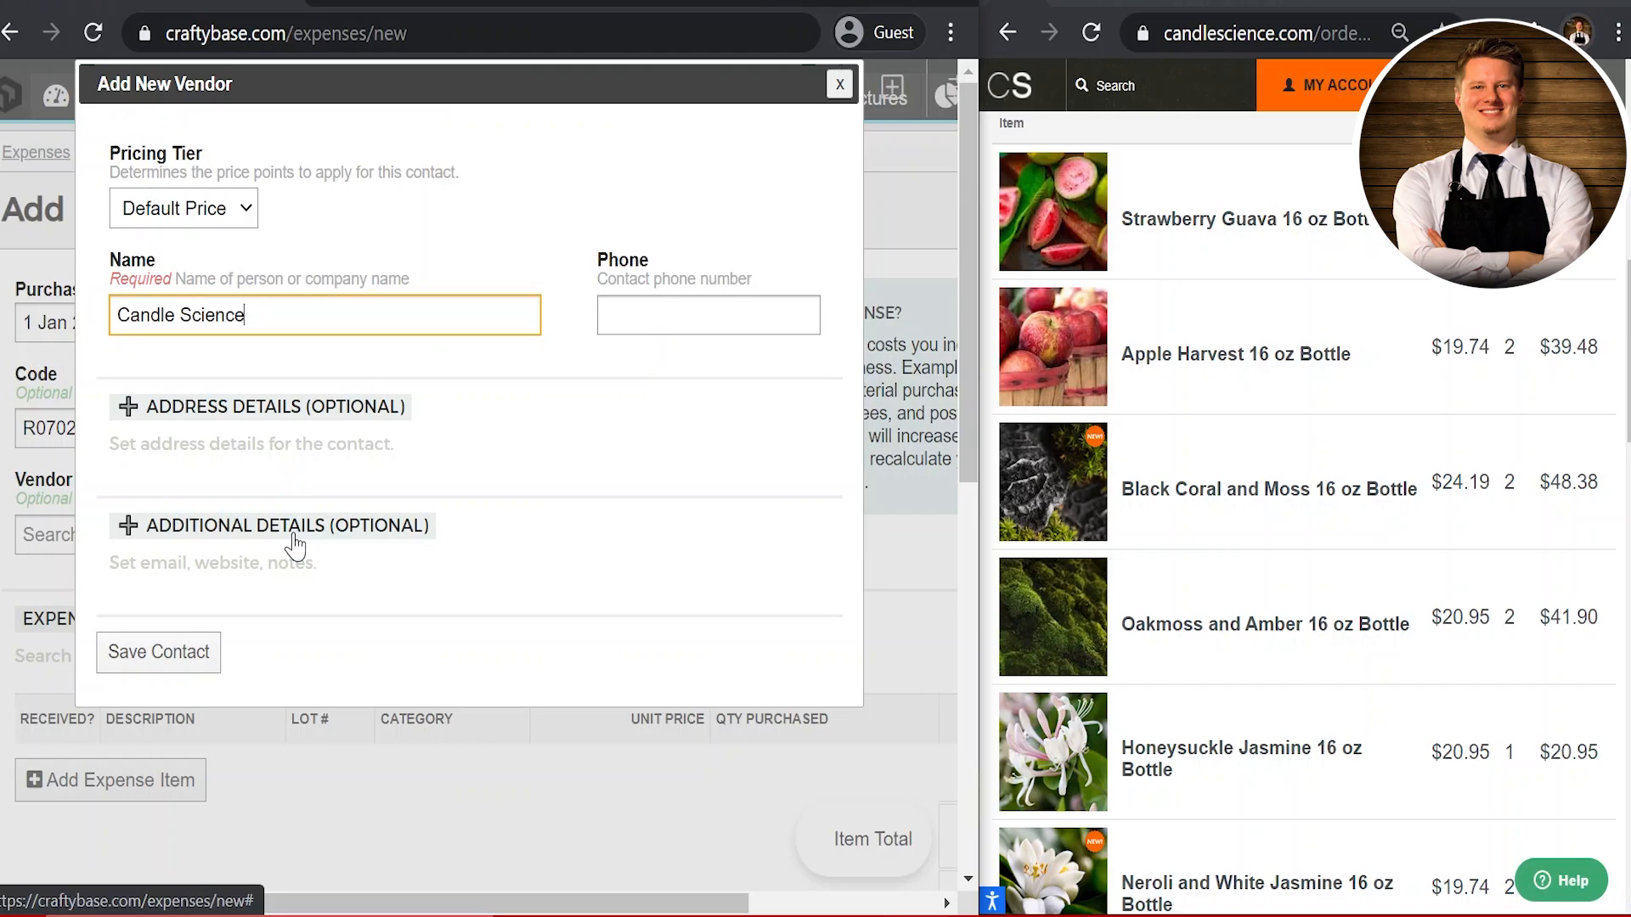
{"action": "left_click", "coordinate": [212, 649]}
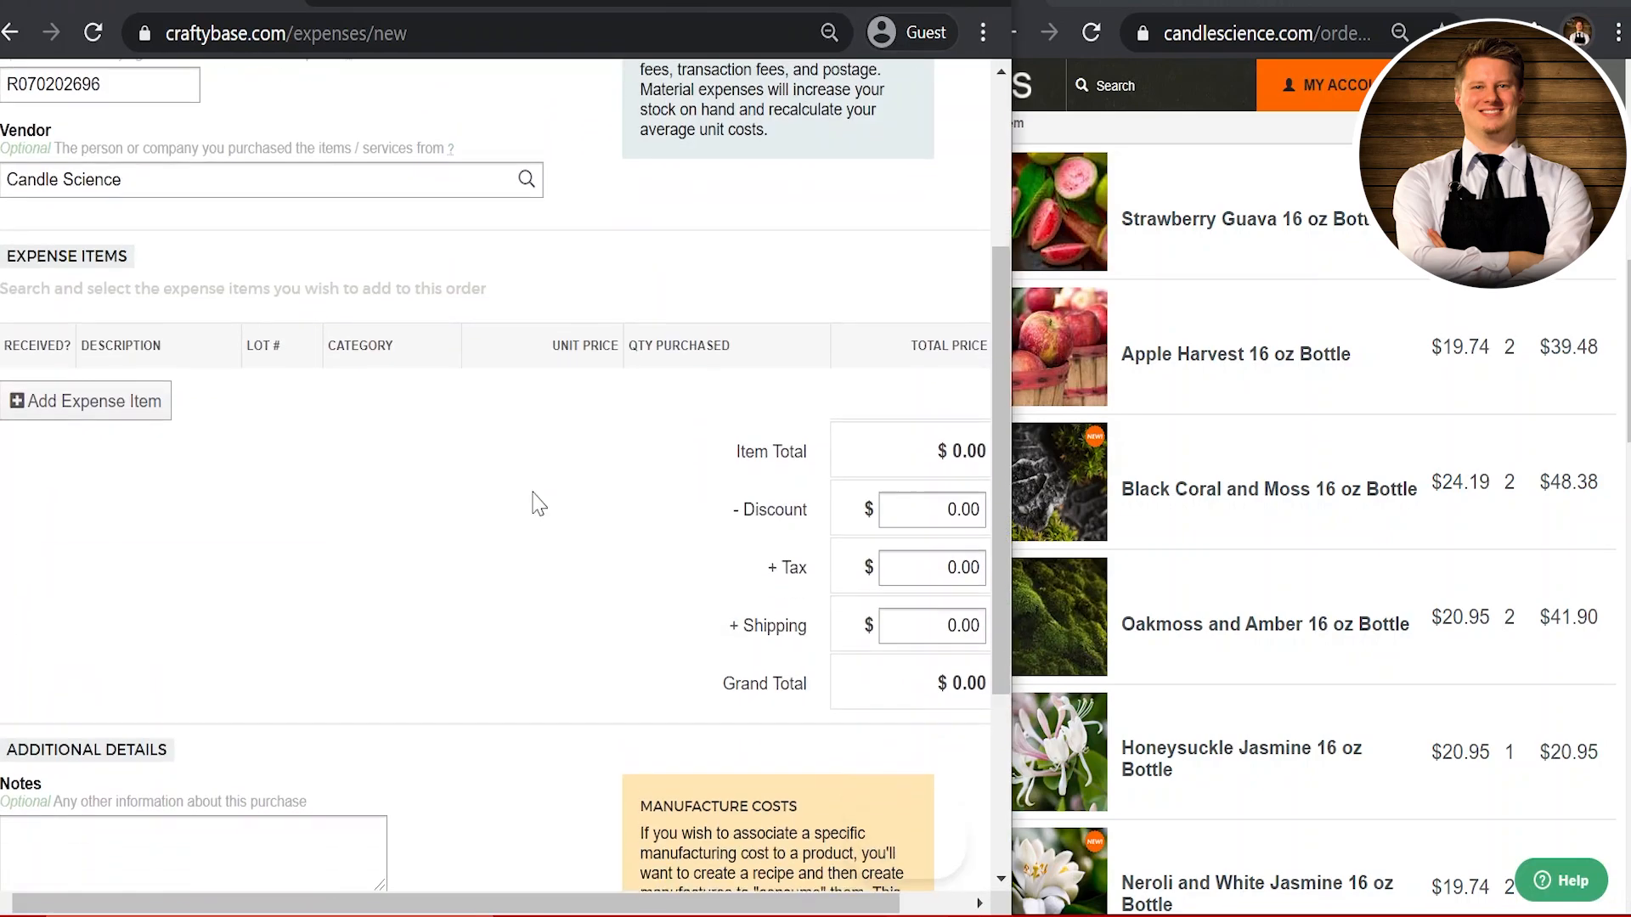
{"action": "scroll", "coordinate": [532, 493], "scroll_direction": "down", "scroll_amount": 1}
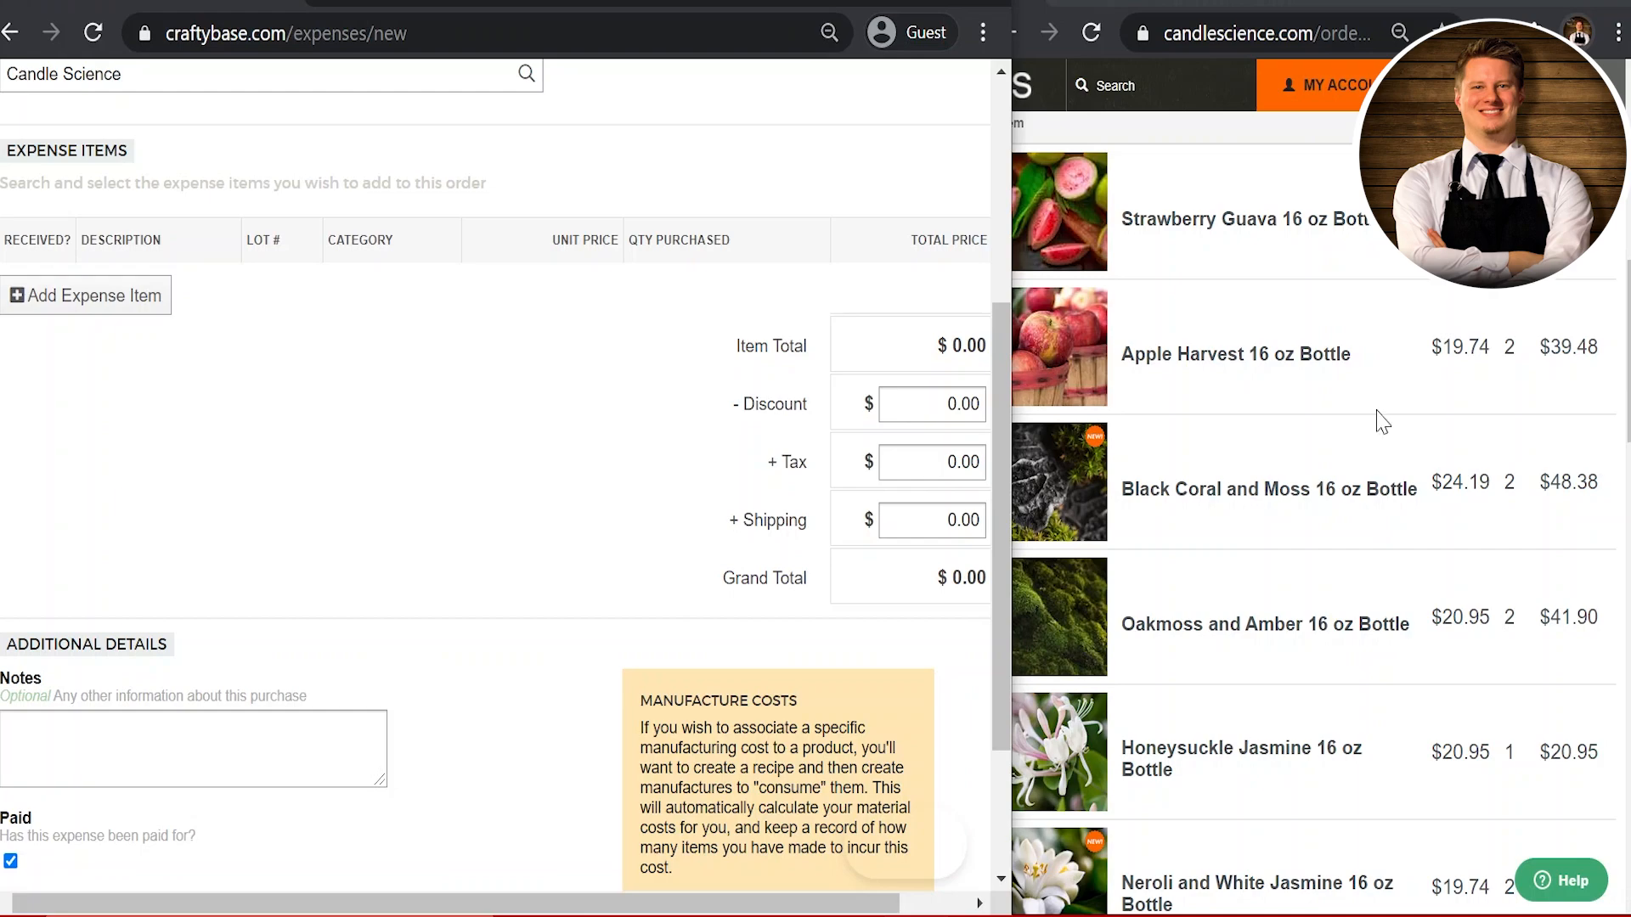
{"action": "left_click", "coordinate": [1449, 290]}
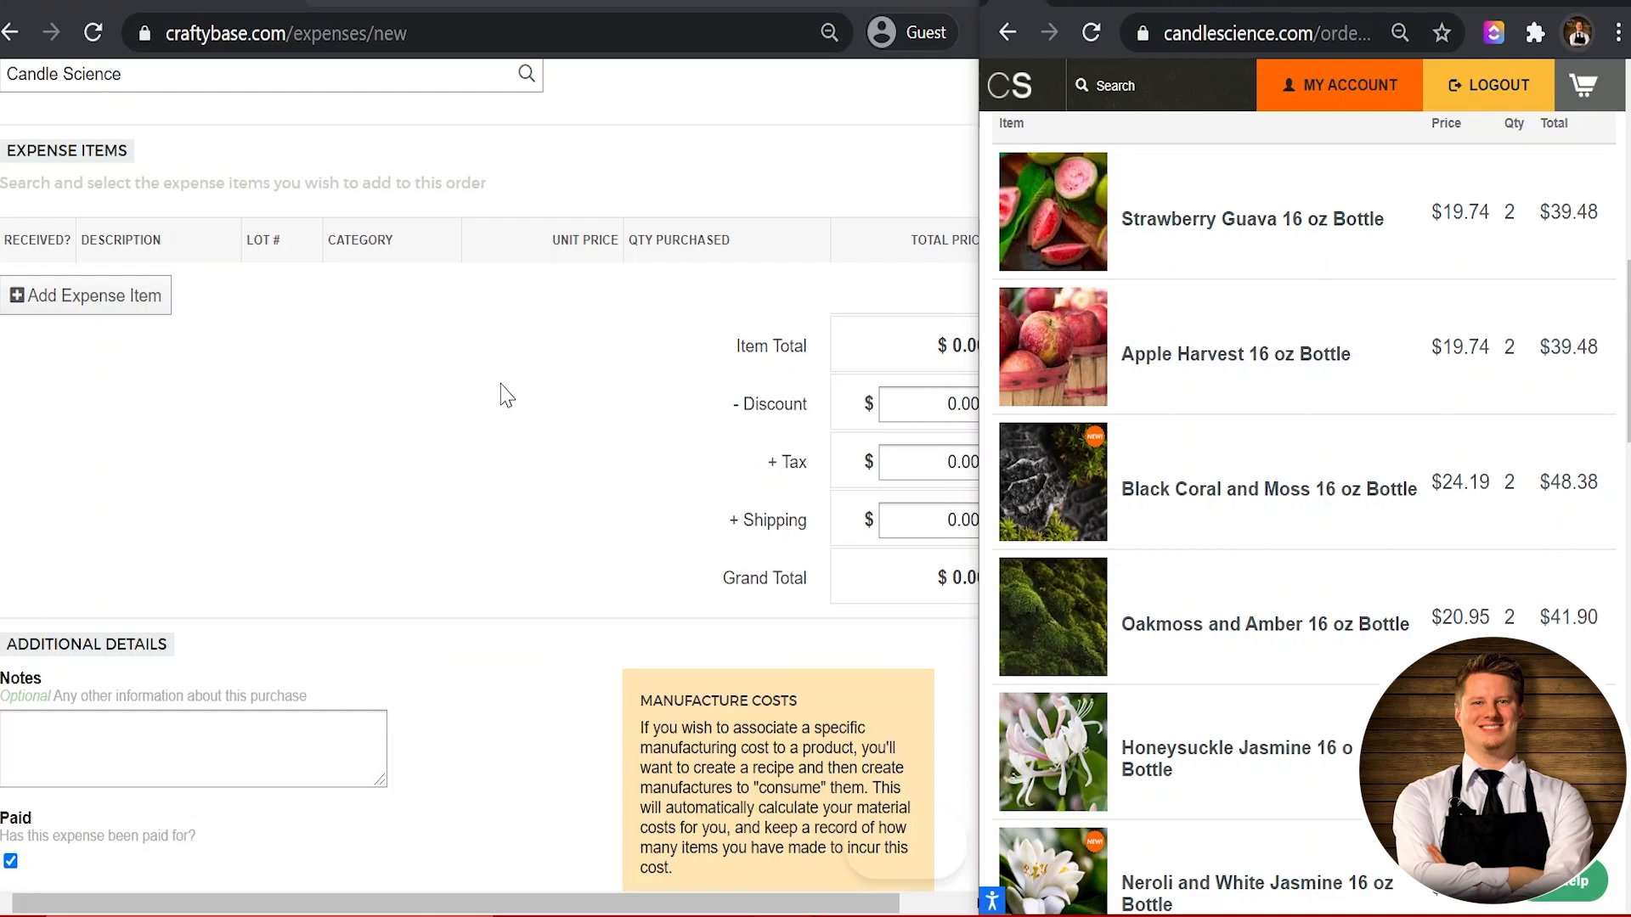
{"action": "left_click", "coordinate": [430, 414]}
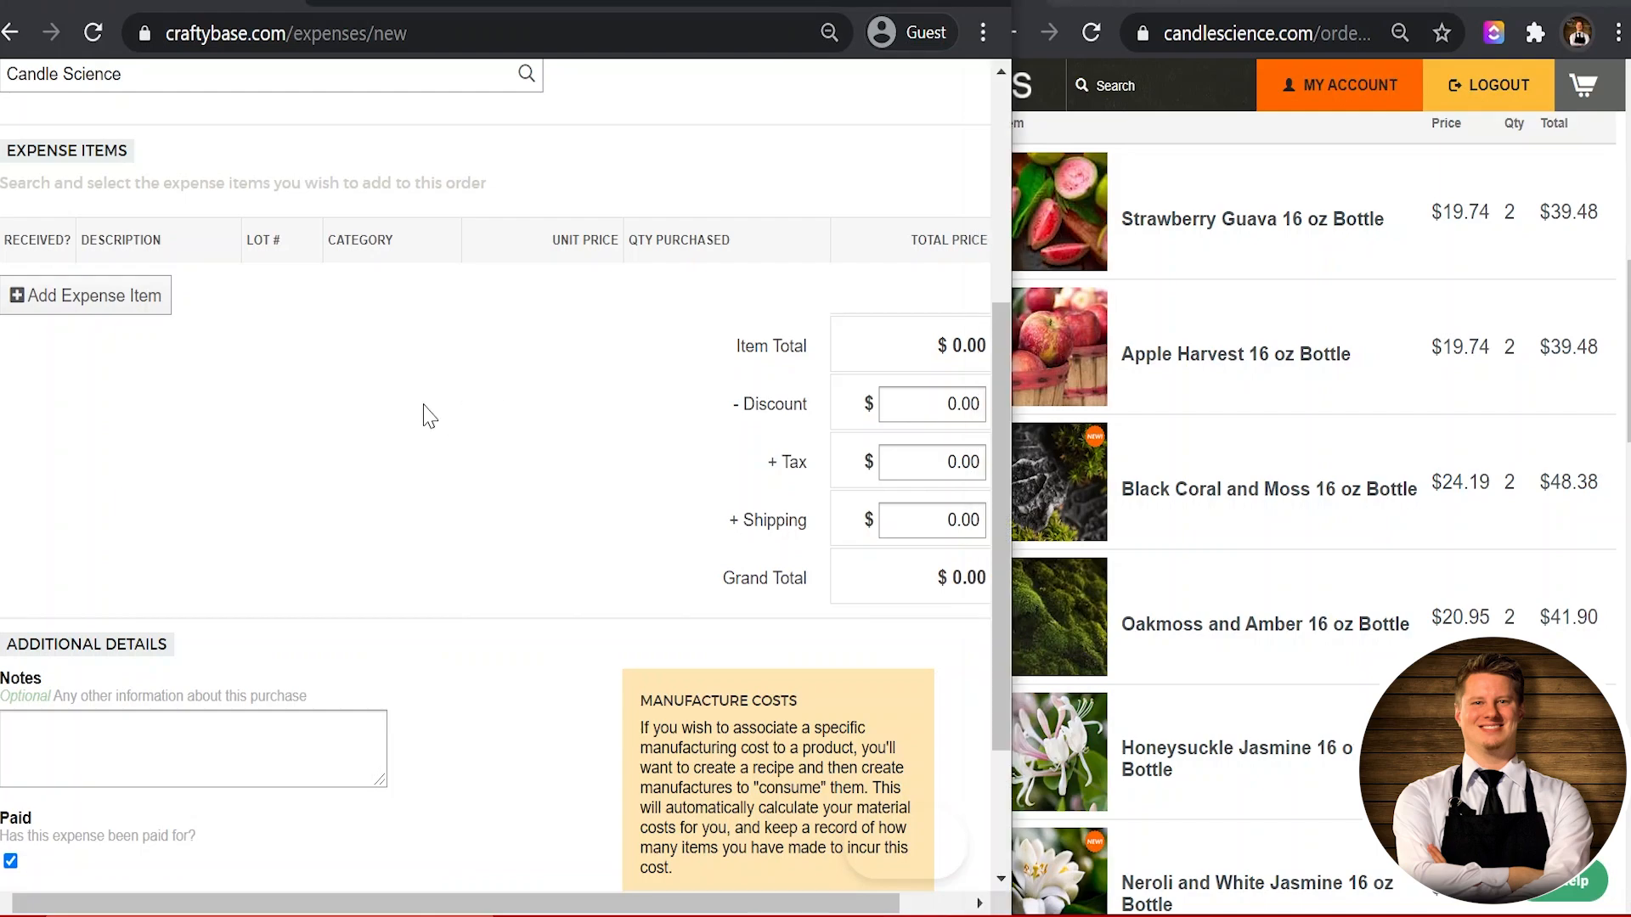
Step: Add a Materials expense item; a search for 'straw' finds no existing material
{"action": "left_click", "coordinate": [140, 302]}
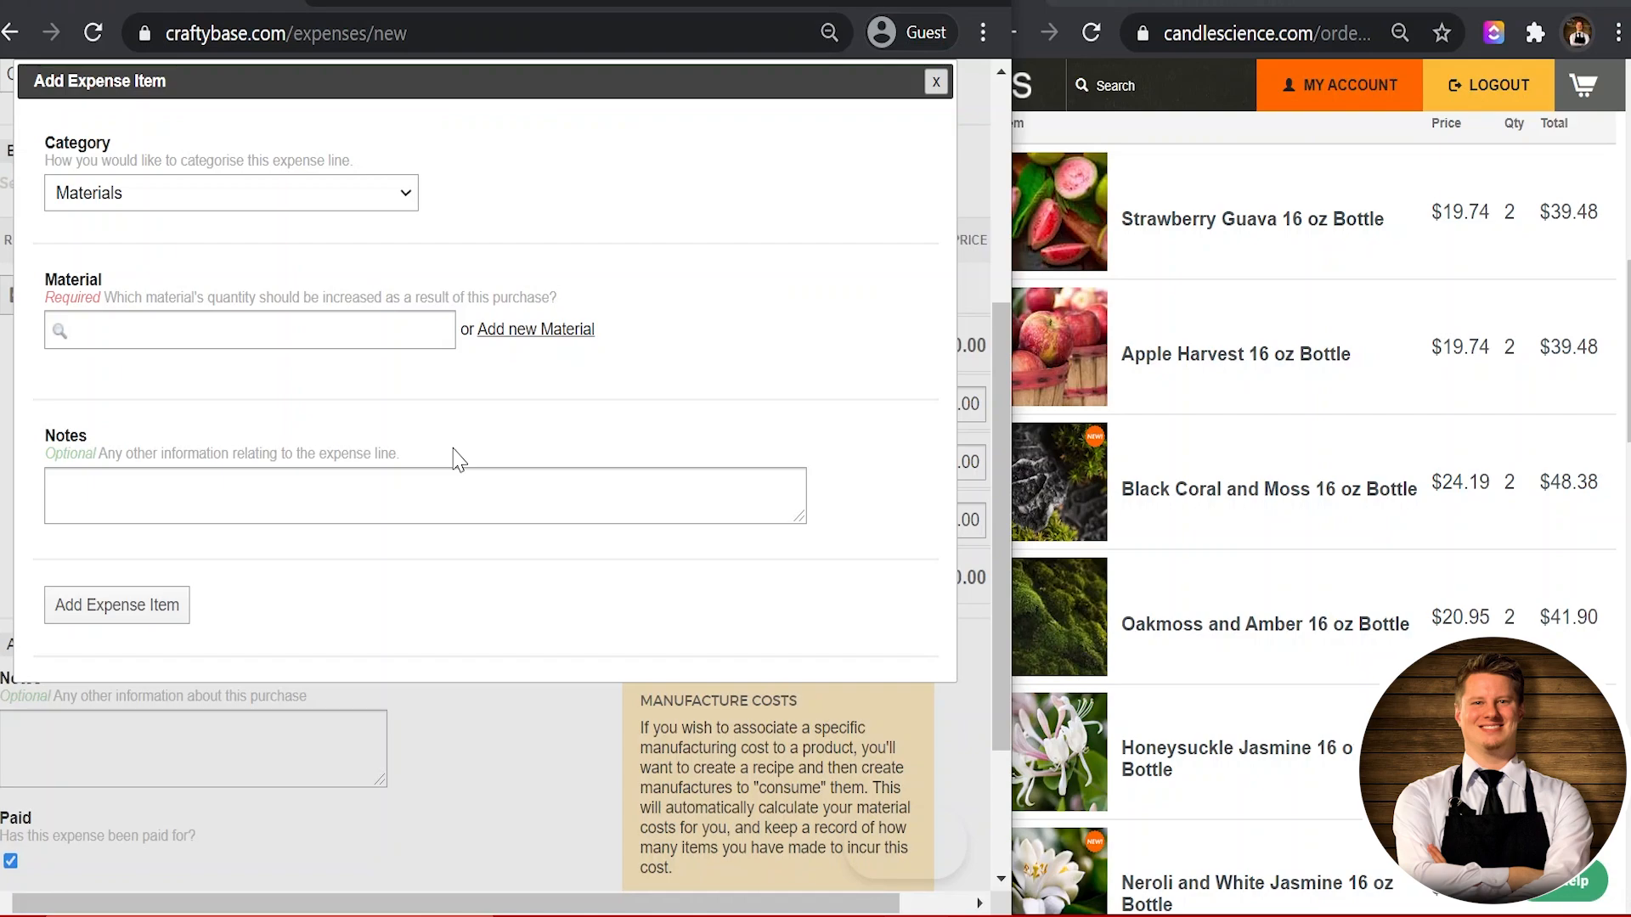
{"action": "left_click", "coordinate": [263, 331]}
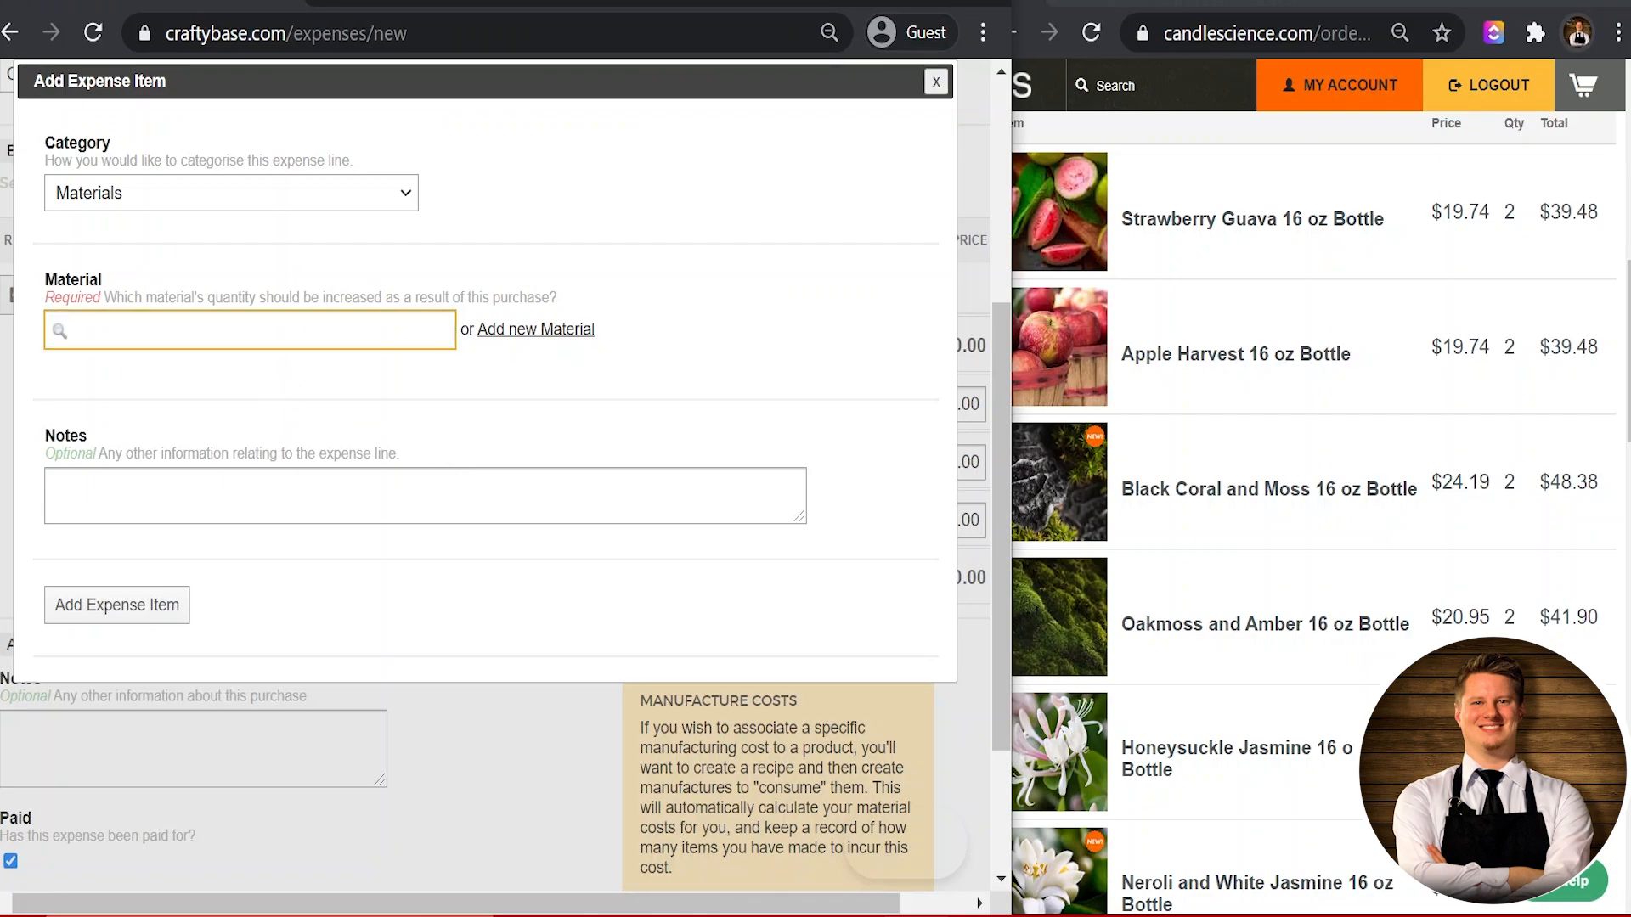
{"action": "type", "text": "straw"}
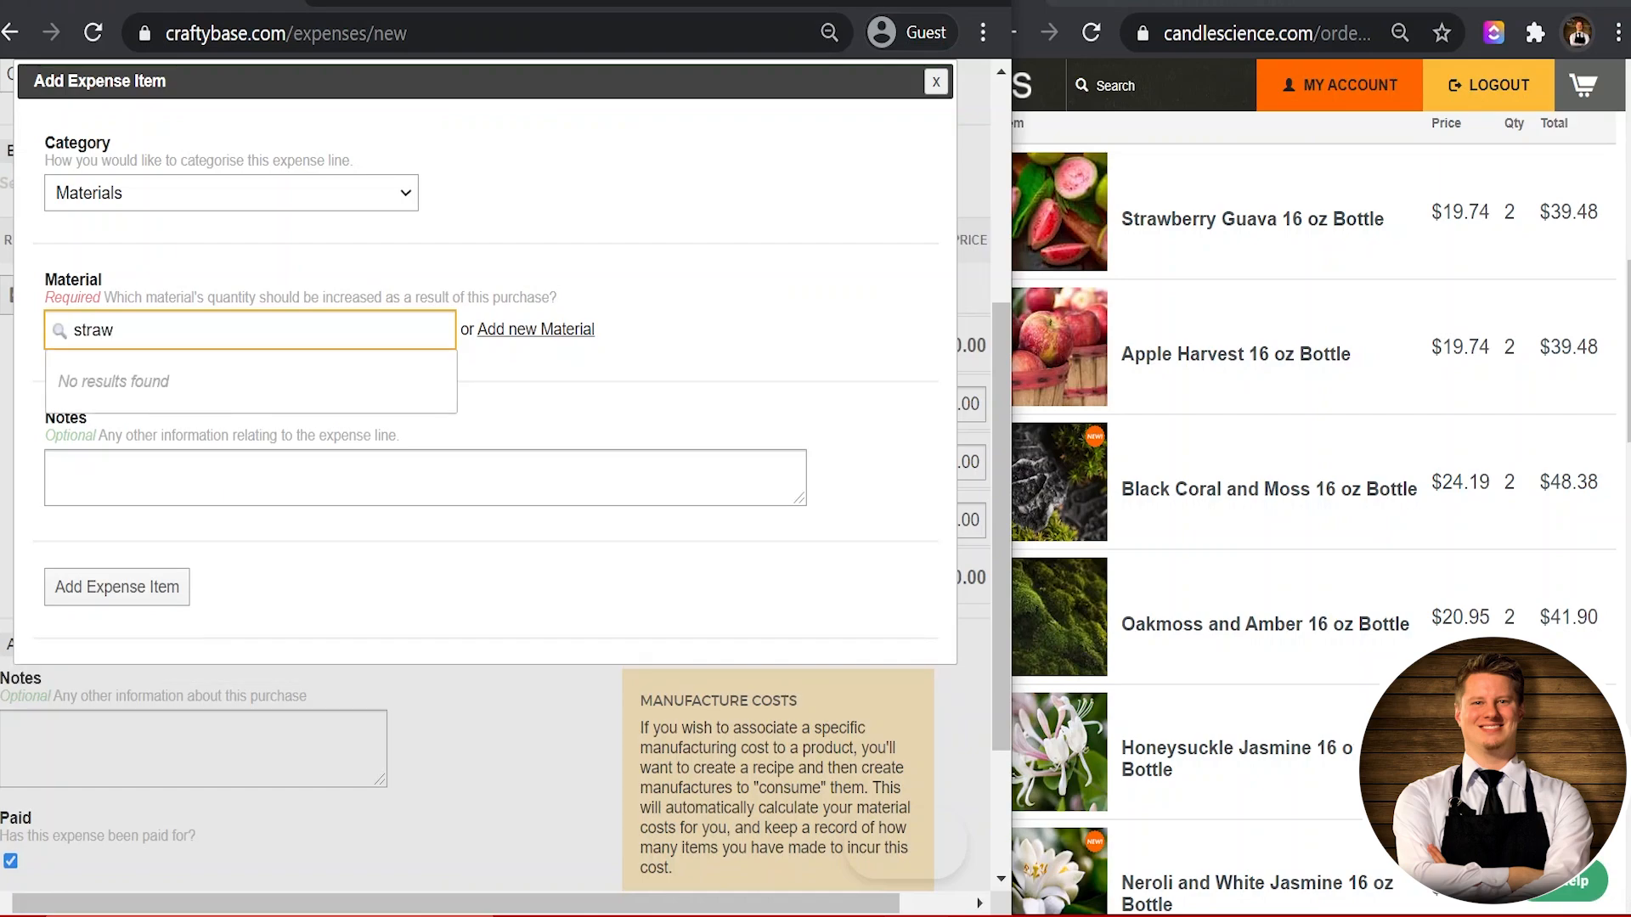
{"action": "key", "text": "BackSpace"}
{"action": "key", "text": "BackSpace"}
{"action": "key", "text": "BackSpace"}
{"action": "key", "text": "BackSpace"}
{"action": "key", "text": "BackSpace"}
{"action": "left_click", "coordinate": [809, 377]}
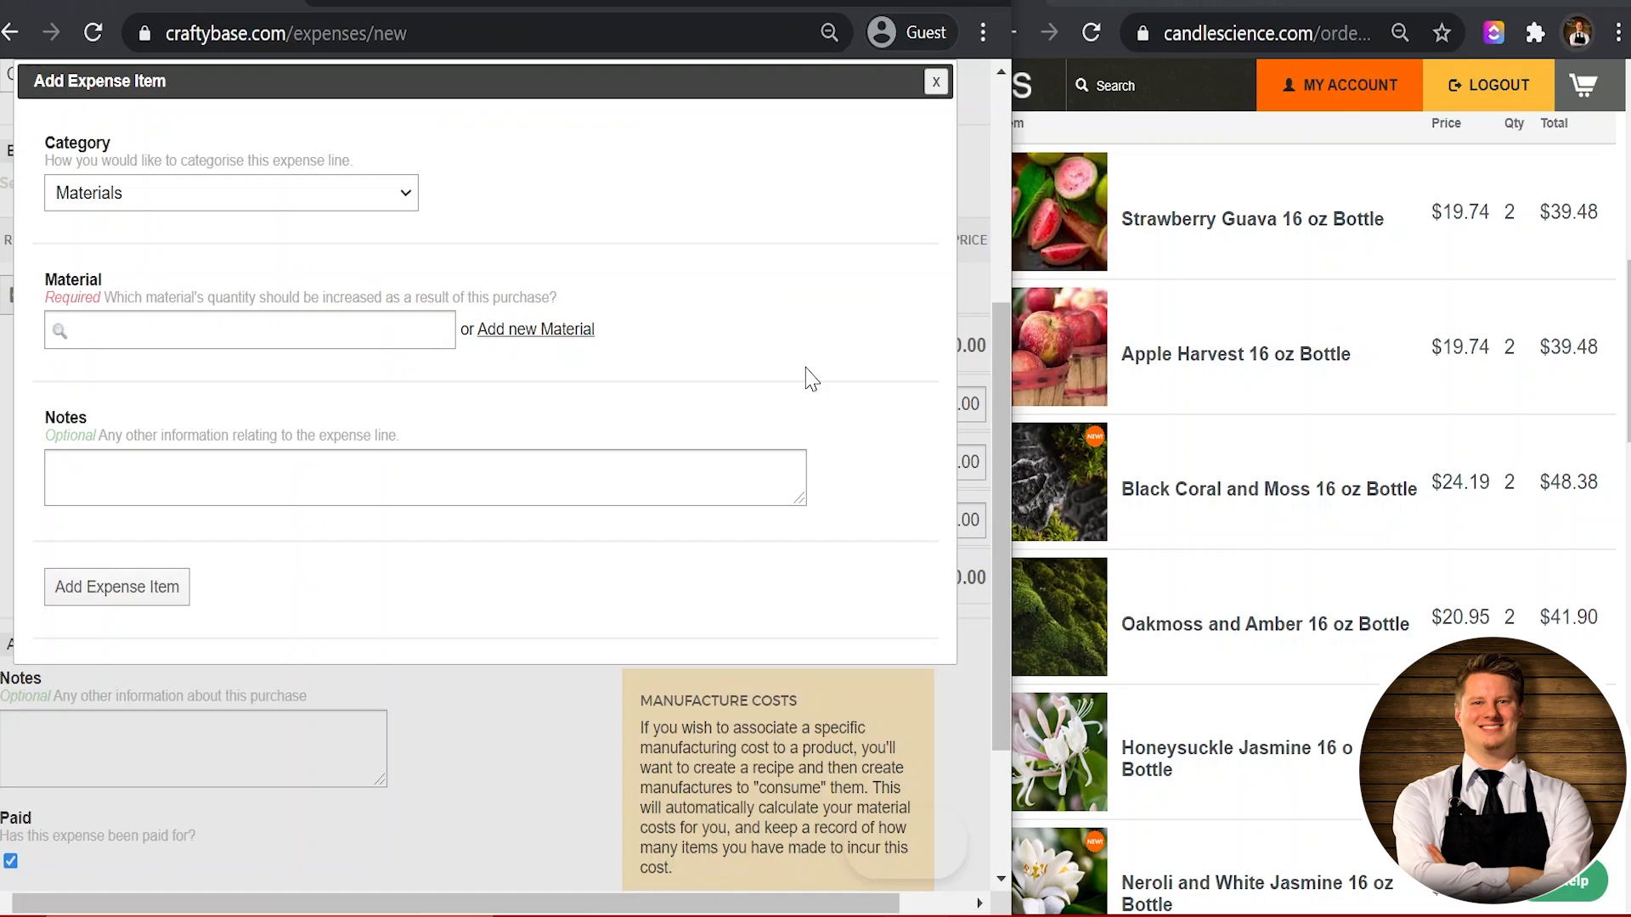
Step: Create a new material named 'Strawberry Guava - FO (CS)'
{"action": "left_click", "coordinate": [515, 339]}
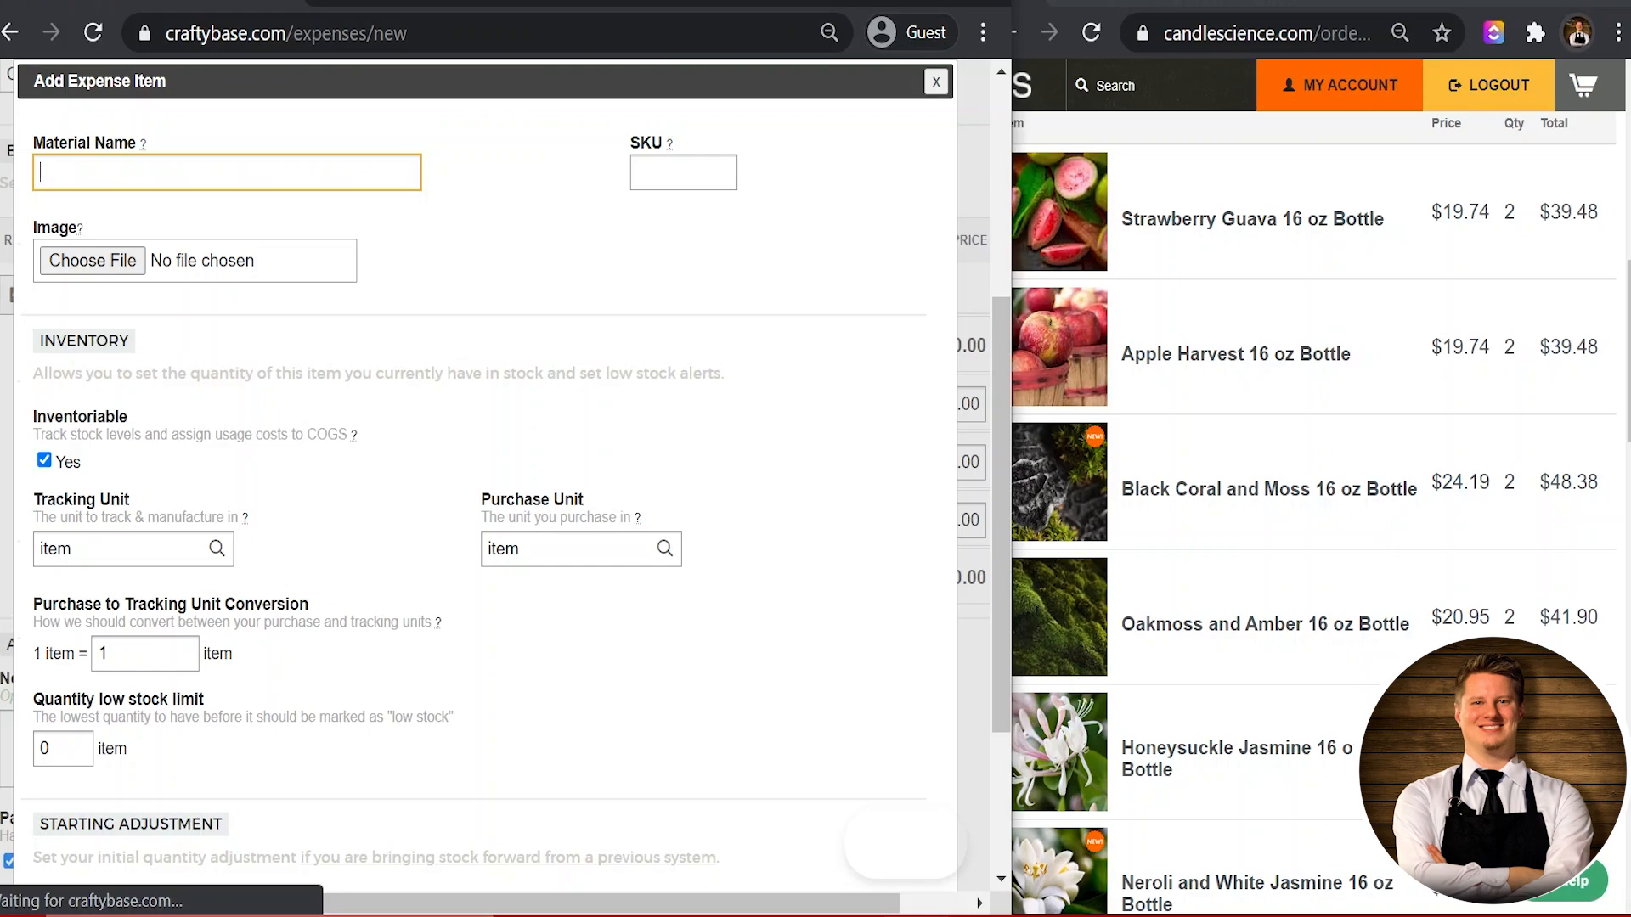
{"action": "type", "text": "FO"}
{"action": "type", "text": " -"}
{"action": "key", "text": "BackSpace"}
{"action": "key", "text": "BackSpace"}
{"action": "key", "text": "BackSpace"}
{"action": "key", "text": "BackSpace"}
{"action": "key", "text": "BackSpace"}
{"action": "type", "text": "EO"}
{"action": "key", "text": "BackSpace"}
{"action": "key", "text": "BackSpace"}
{"action": "type", "text": "Strawberry Guava - FO ("}
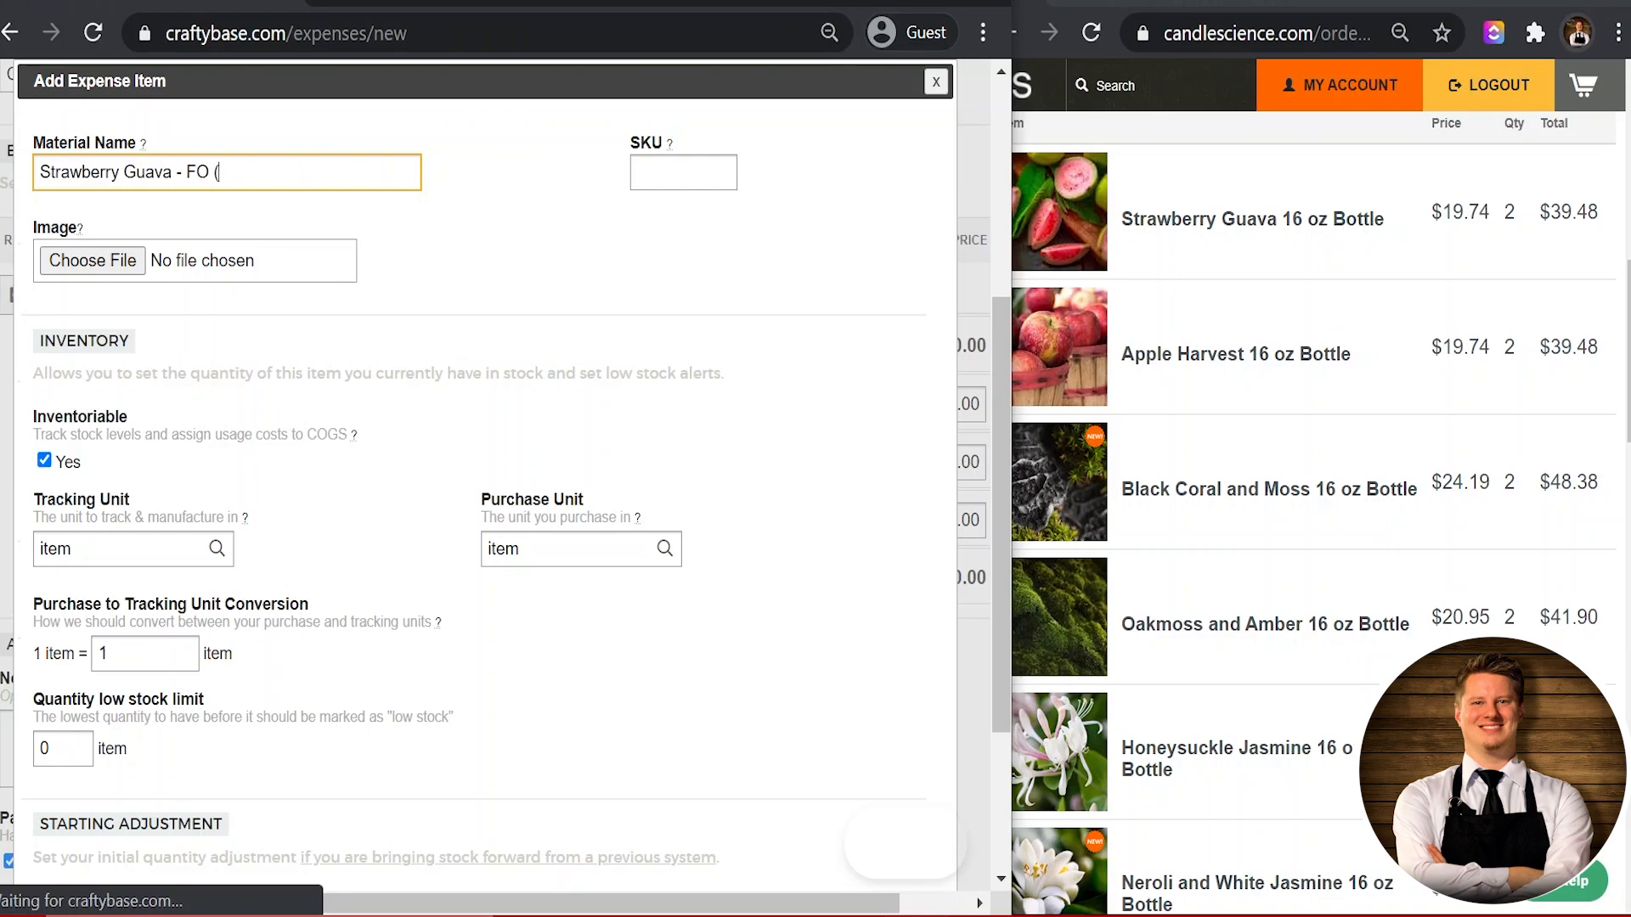
{"action": "type", "text": "CS)"}
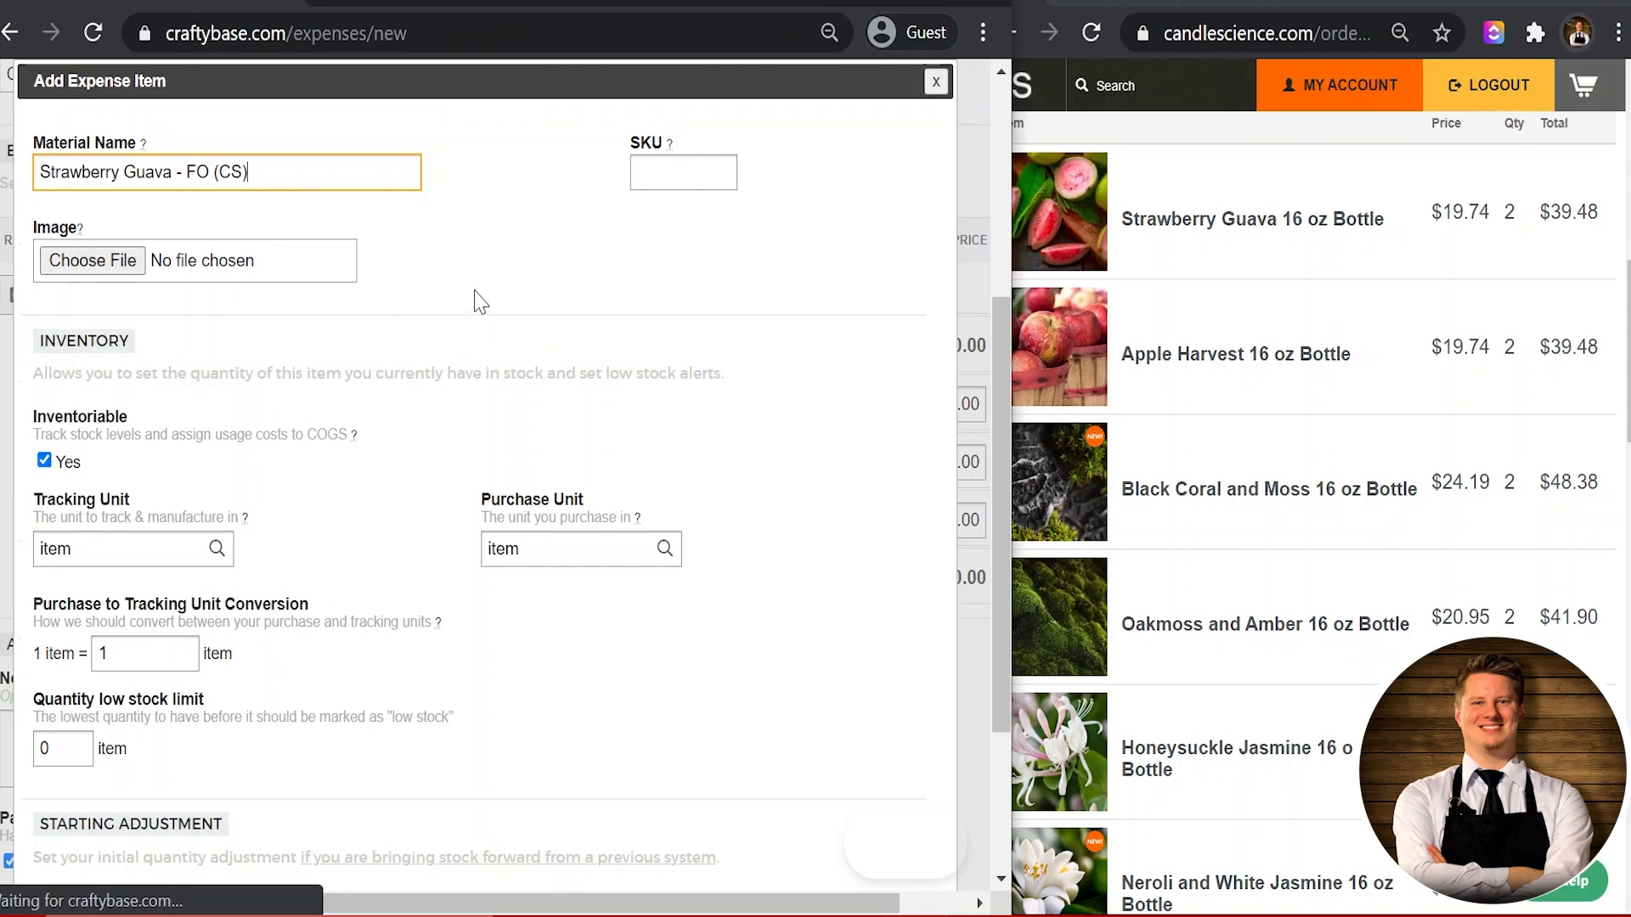
{"action": "mouse_move", "coordinate": [671, 146]}
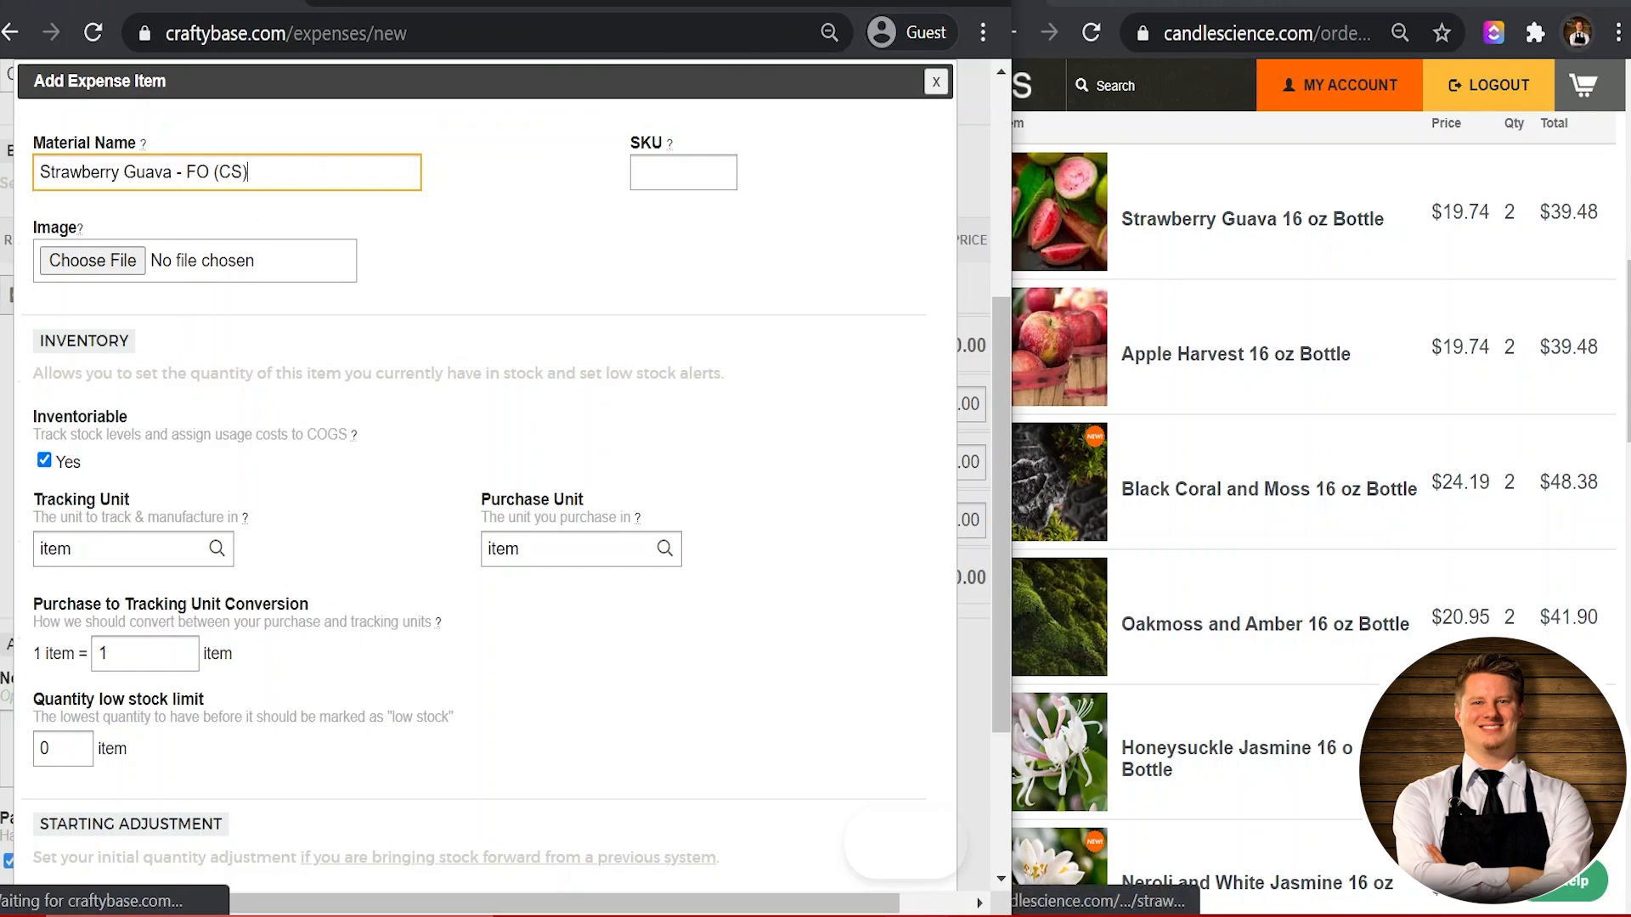
Step: Save the Strawberry Guava photo to the CraftyBase folder and browse Pictures for the material image
{"action": "left_click", "coordinate": [1400, 5]}
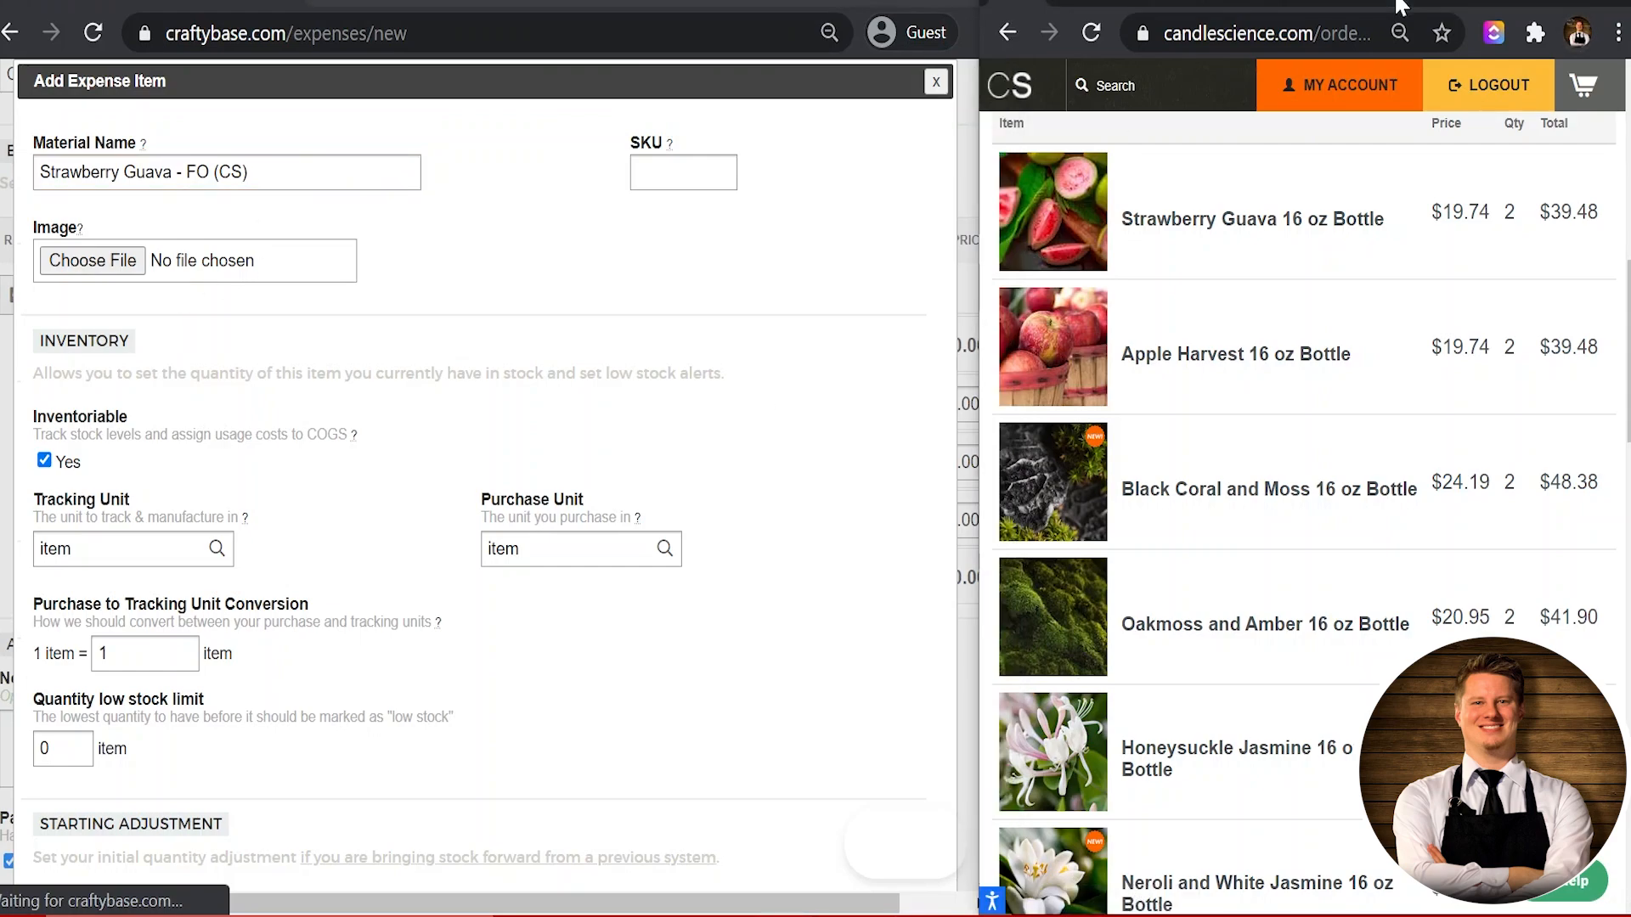
{"action": "right_click", "coordinate": [1057, 232]}
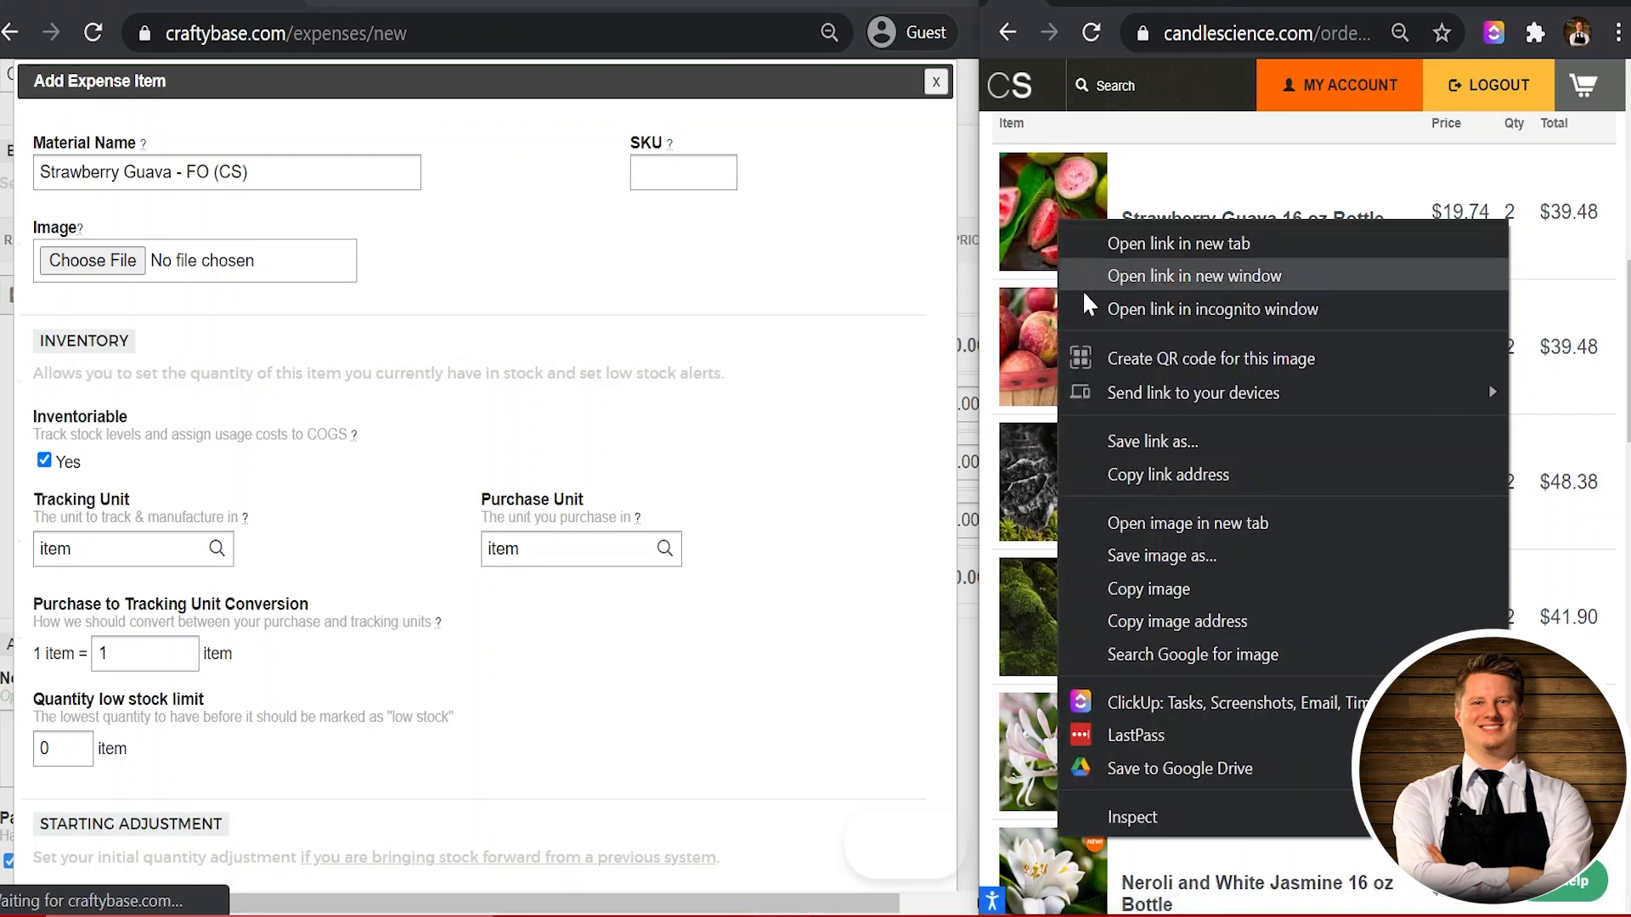
{"action": "left_click", "coordinate": [1158, 556]}
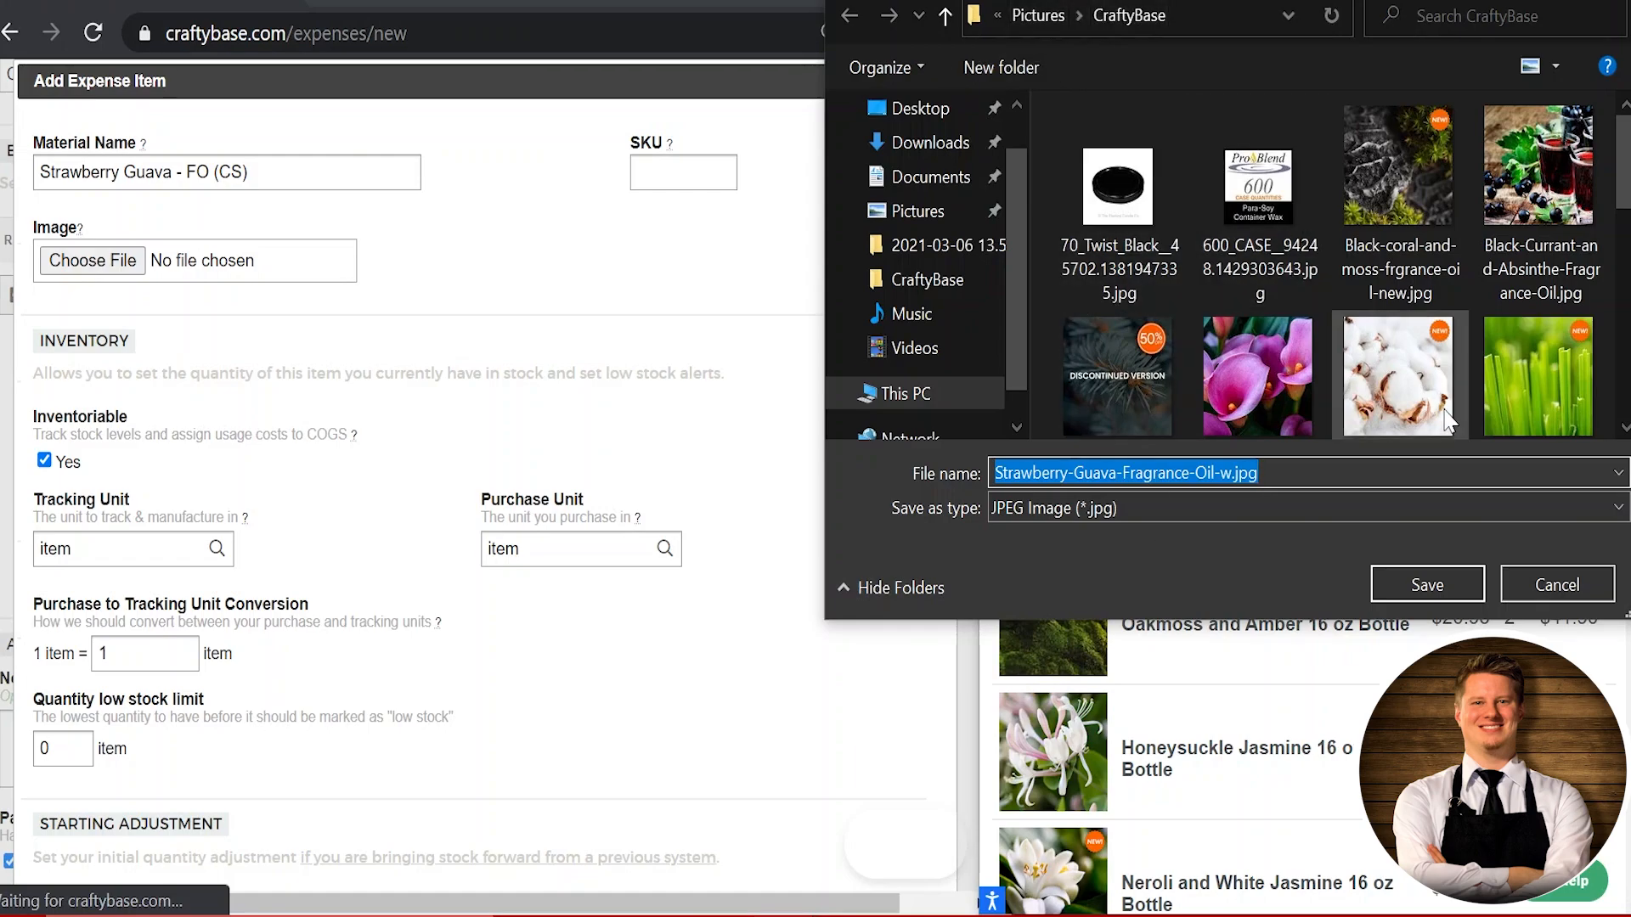
{"action": "scroll", "coordinate": [1444, 406], "scroll_direction": "down", "scroll_amount": 5}
{"action": "scroll", "coordinate": [1419, 425], "scroll_direction": "up", "scroll_amount": 5}
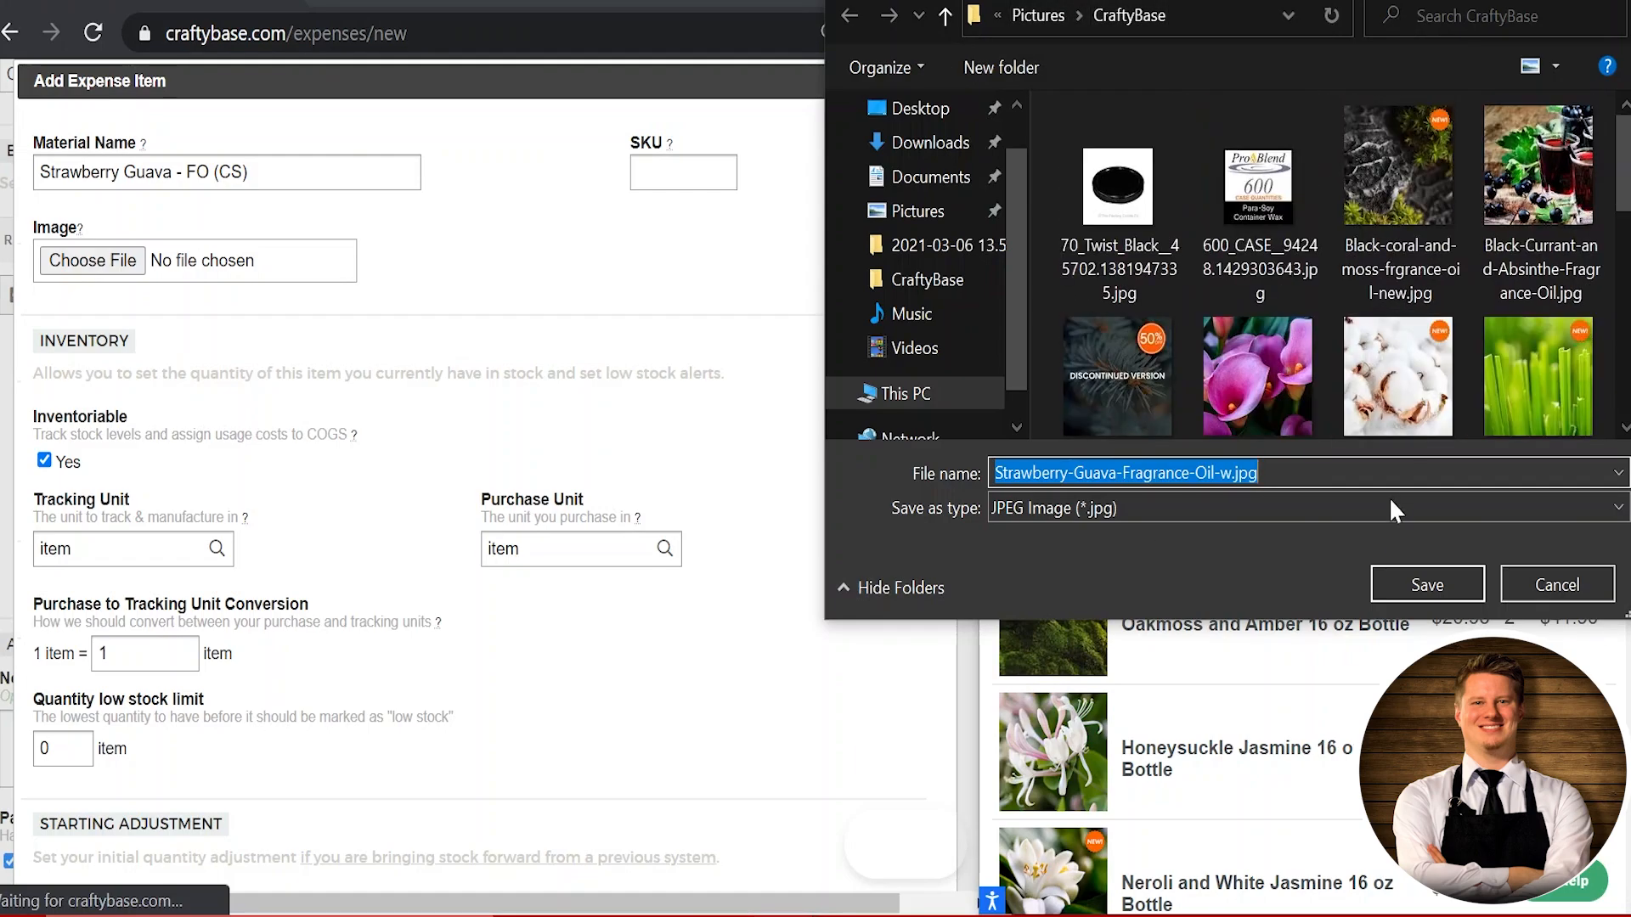
{"action": "left_click", "coordinate": [1426, 584]}
{"action": "left_click", "coordinate": [108, 267]}
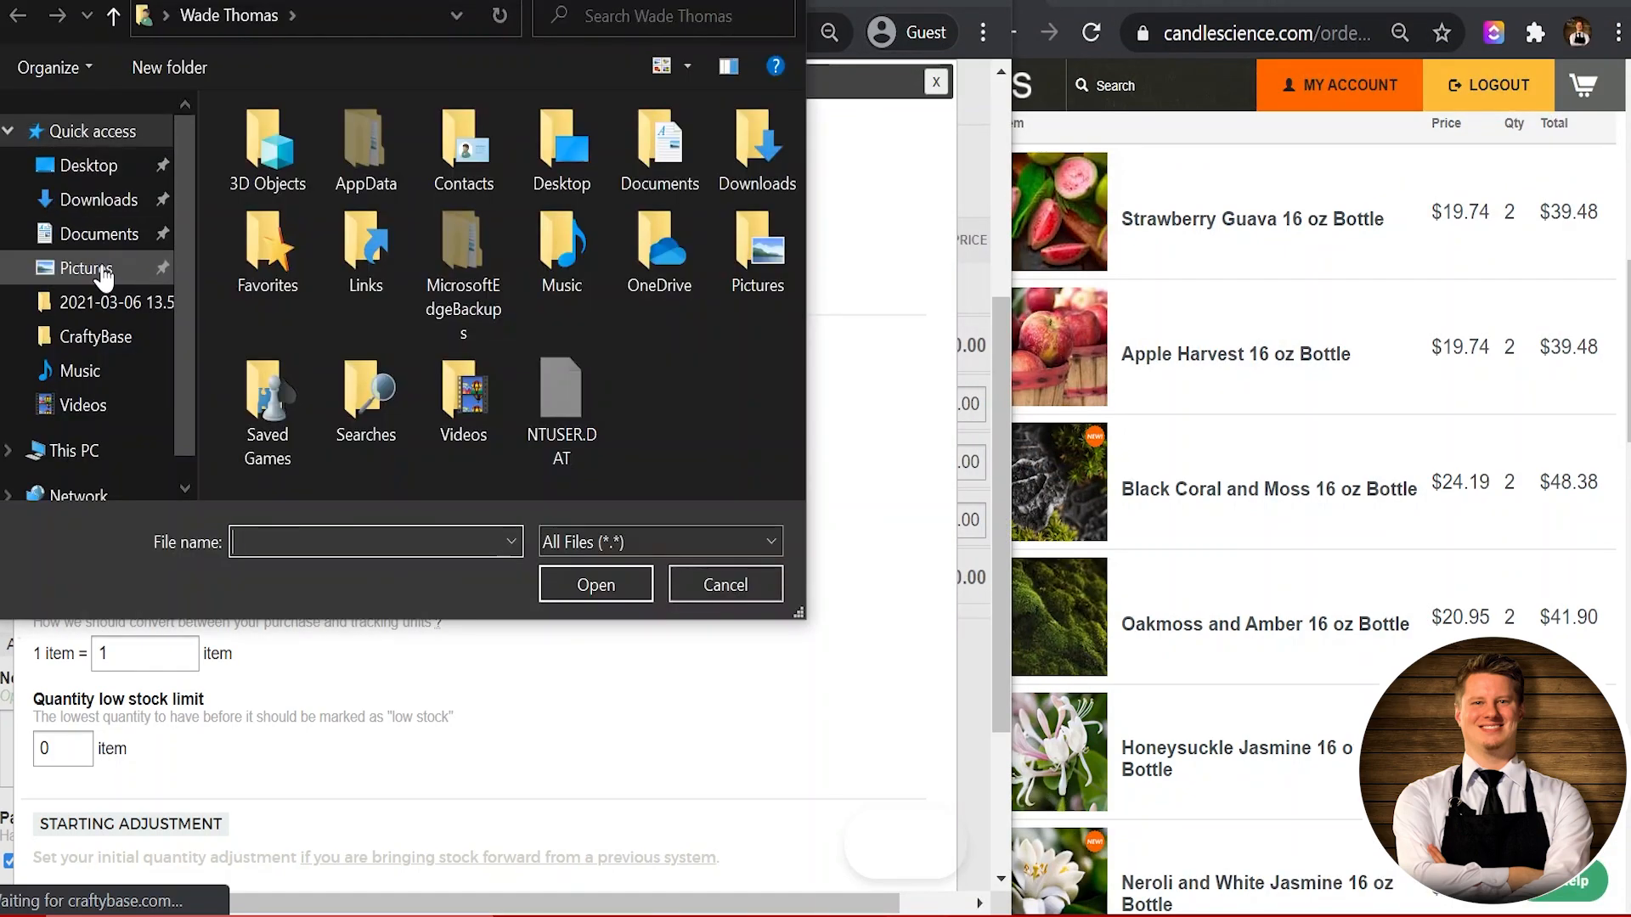
{"action": "left_click", "coordinate": [102, 267]}
Step: Attach Strawberry-Guava-Fragrance-Oil-w.jpg from the CraftyBase folder as the material's image
{"action": "double_click", "coordinate": [431, 194]}
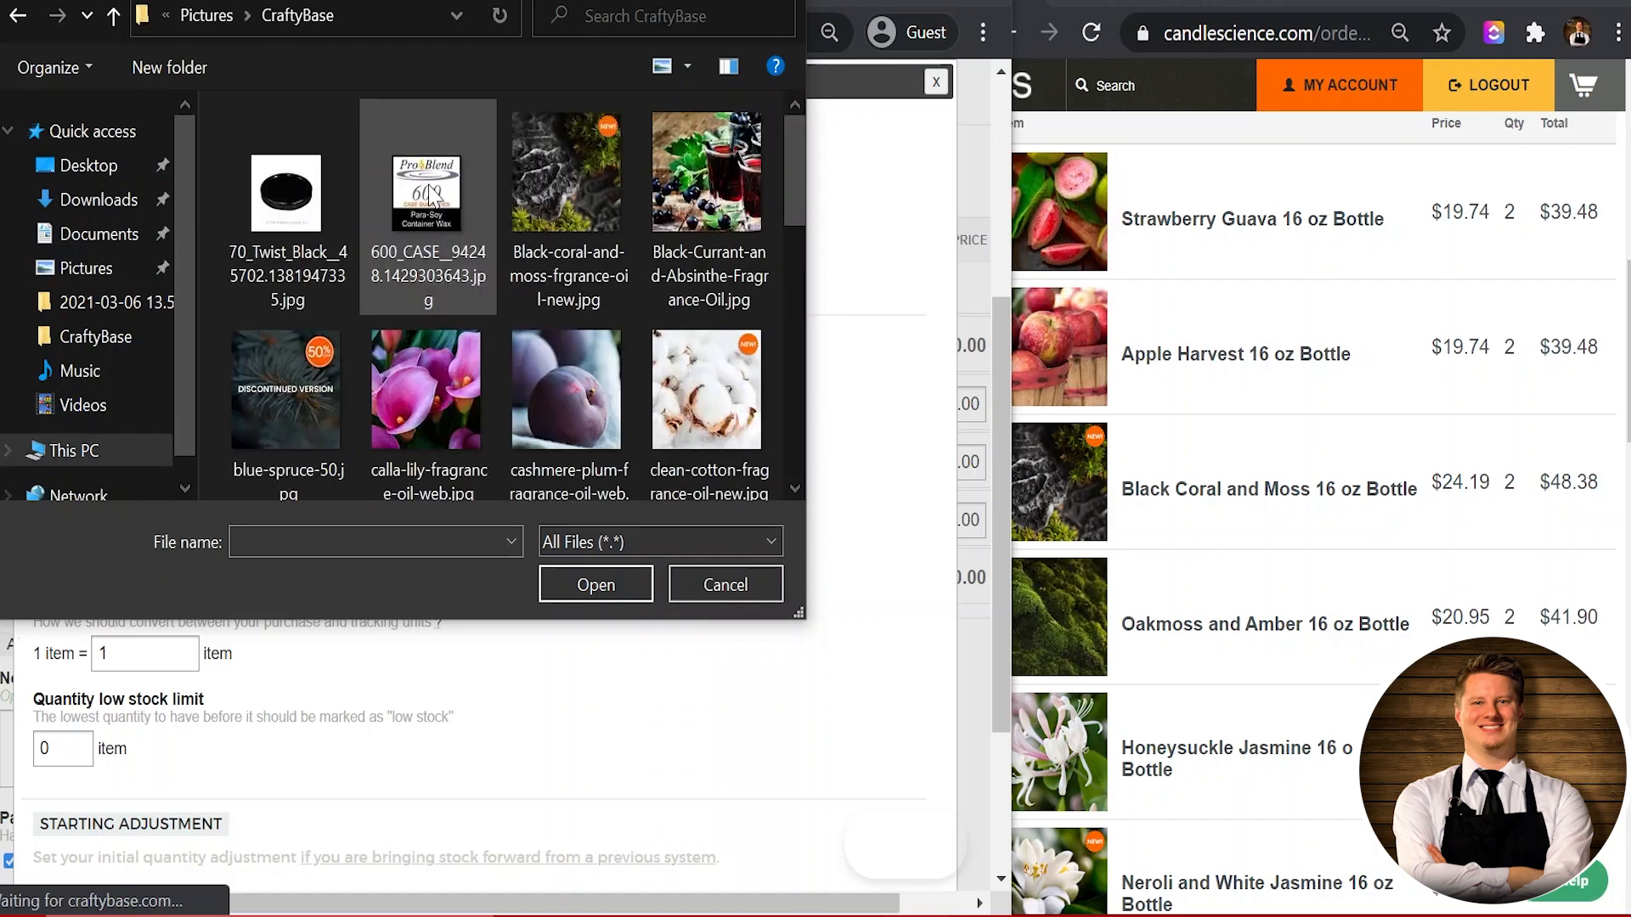
{"action": "scroll", "coordinate": [496, 221], "scroll_direction": "down", "scroll_amount": 5}
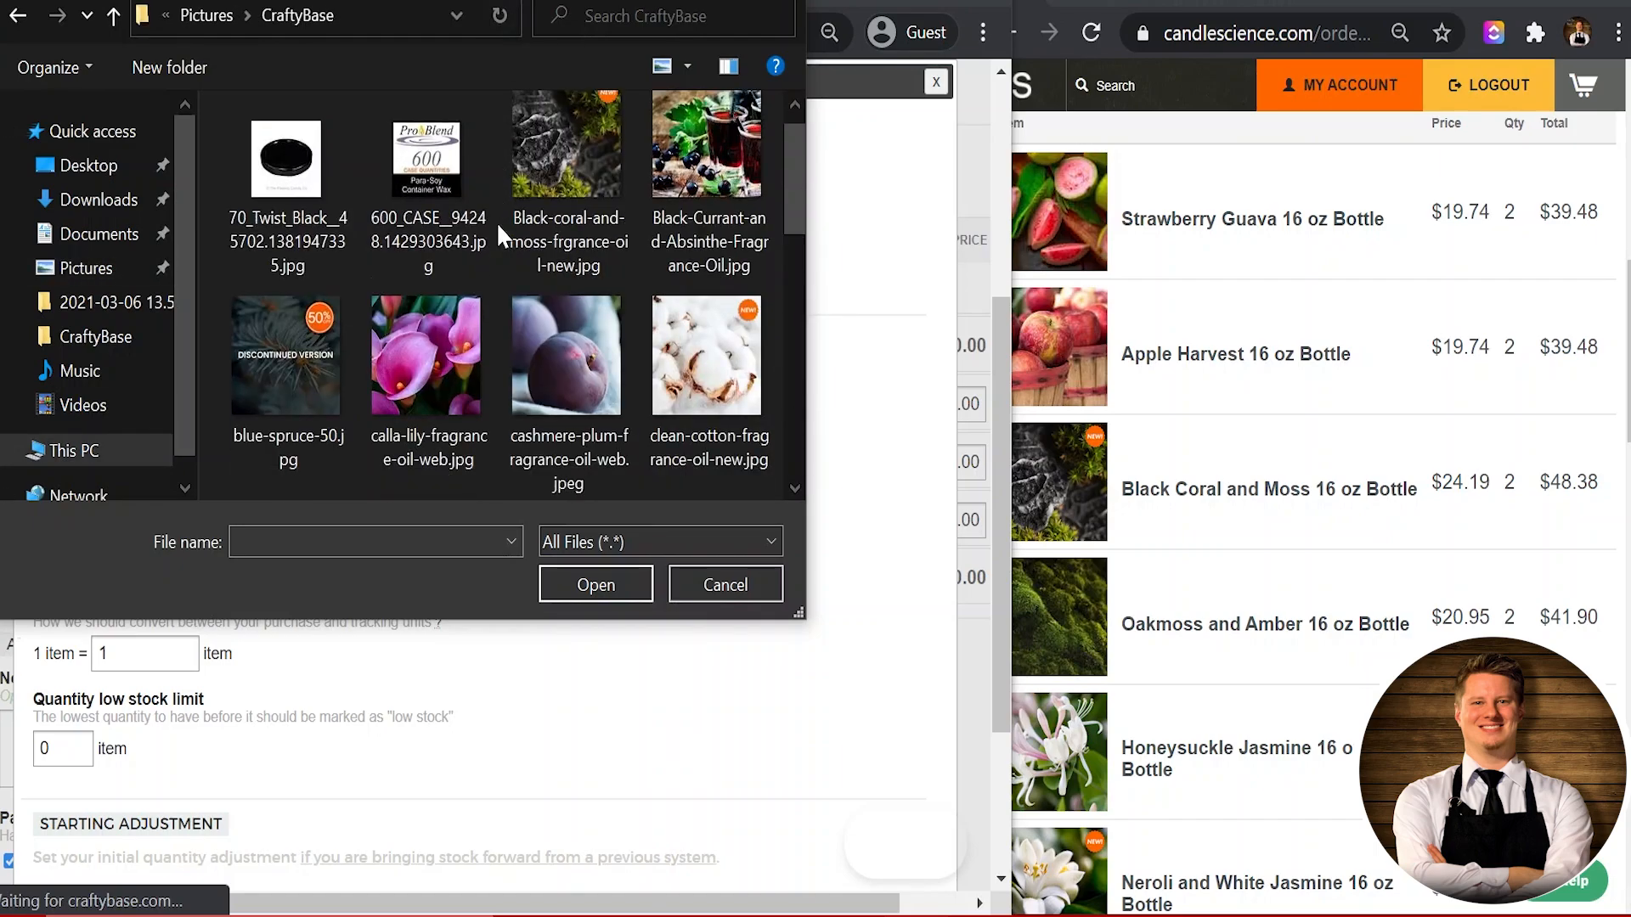
{"action": "left_click", "coordinate": [280, 374]}
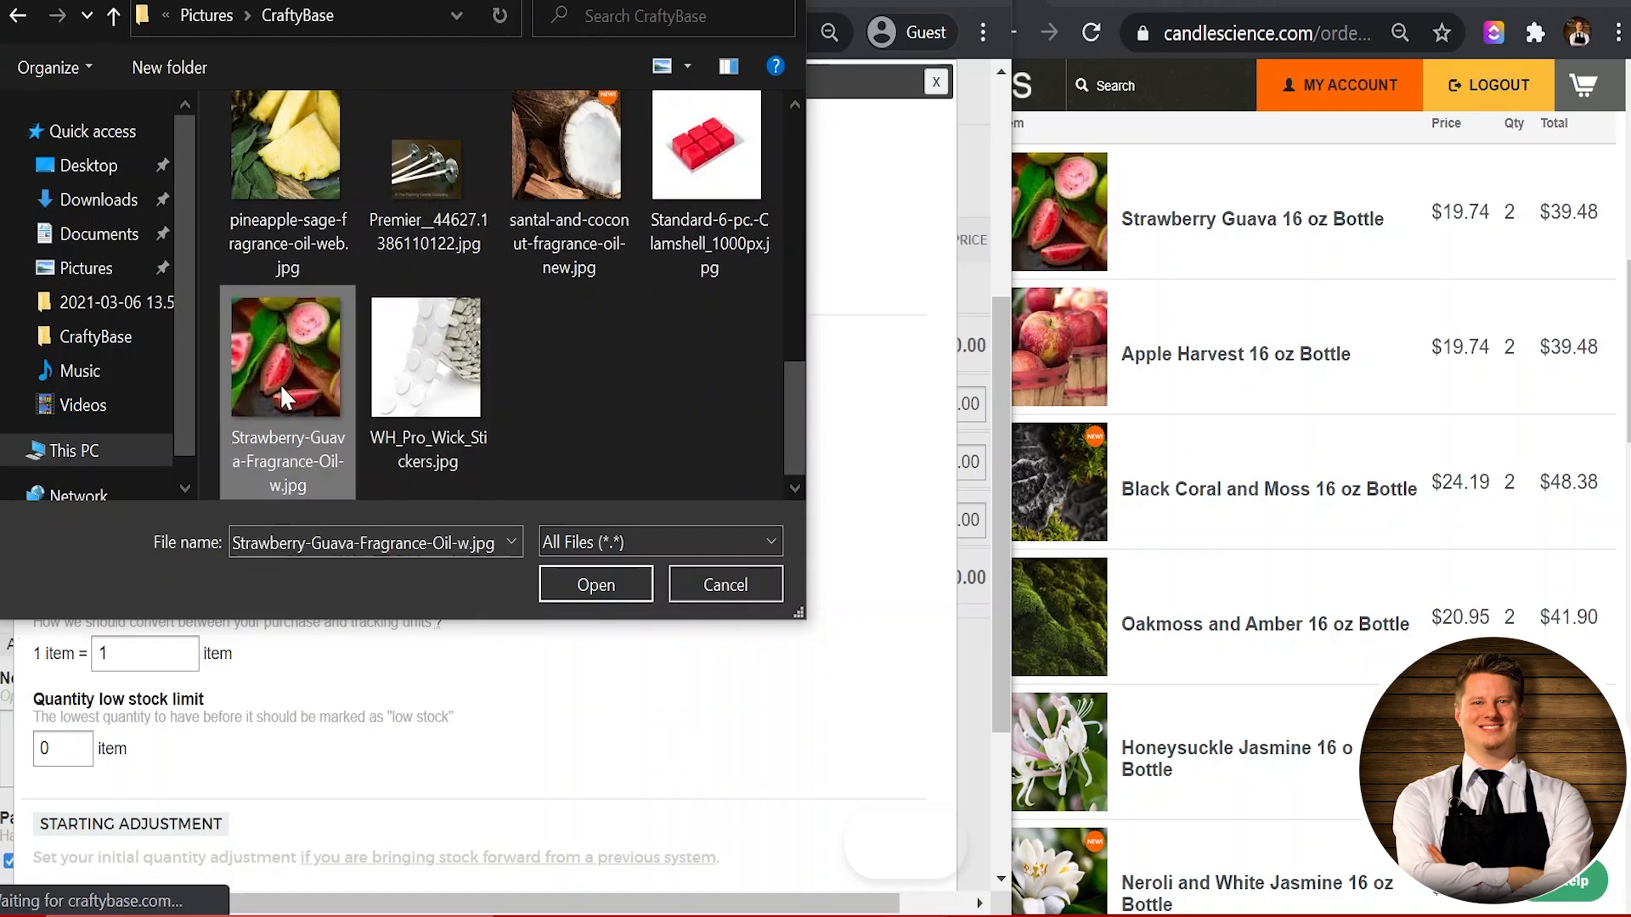
{"action": "left_click", "coordinate": [556, 590]}
{"action": "scroll", "coordinate": [515, 372], "scroll_direction": "down", "scroll_amount": 2}
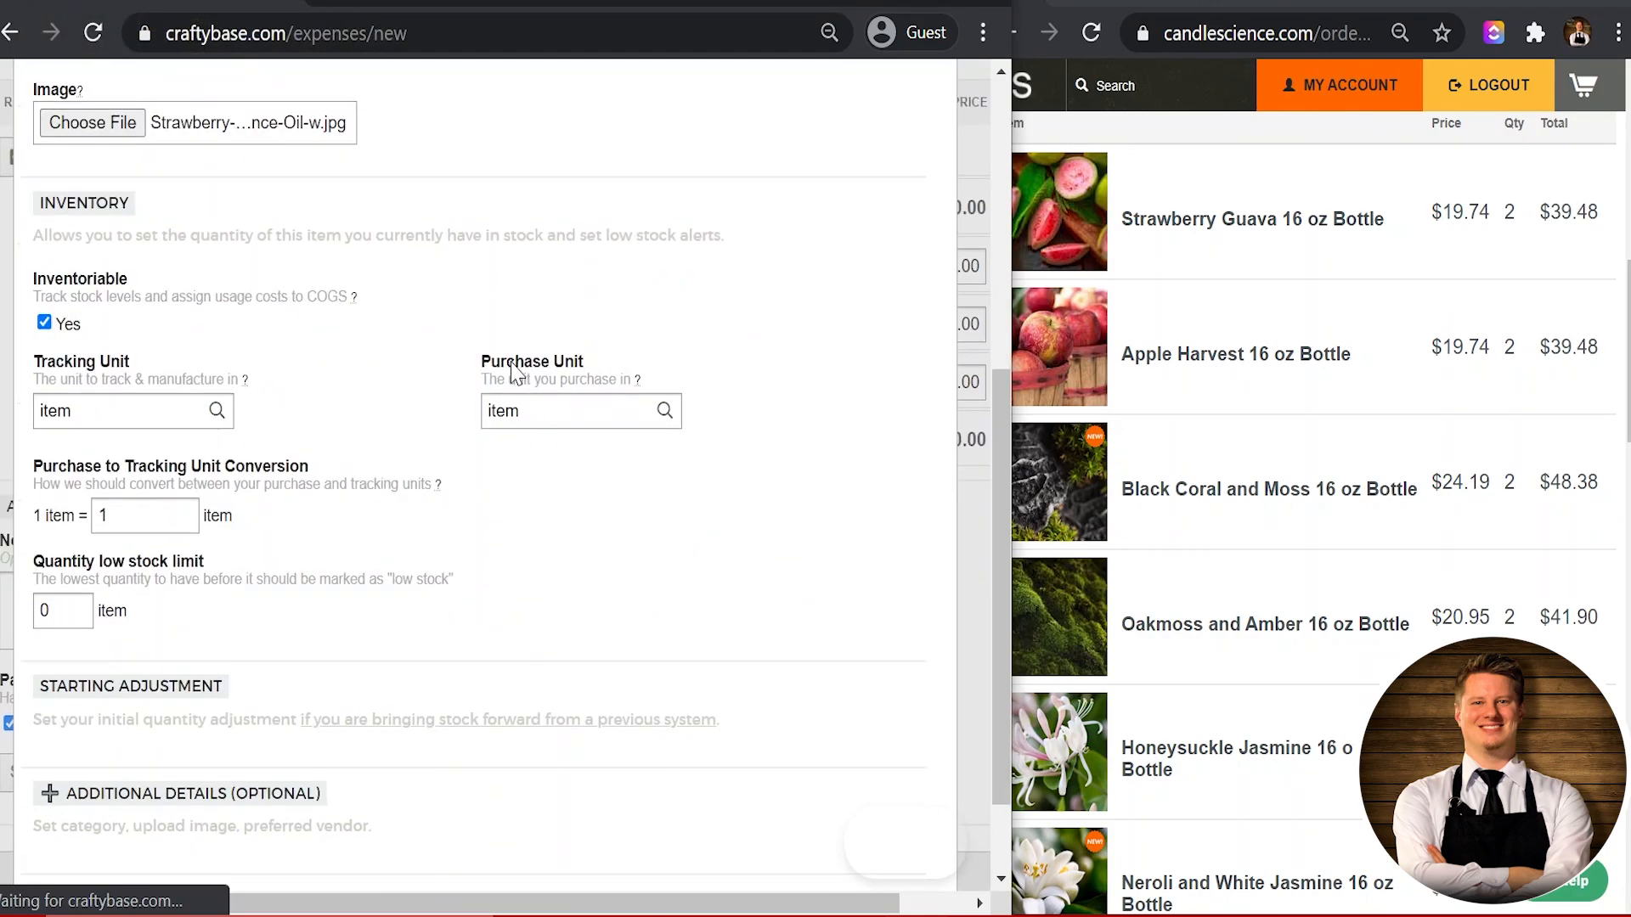
{"action": "scroll", "coordinate": [517, 373], "scroll_direction": "down", "scroll_amount": 1}
{"action": "scroll", "coordinate": [517, 373], "scroll_direction": "up", "scroll_amount": 1}
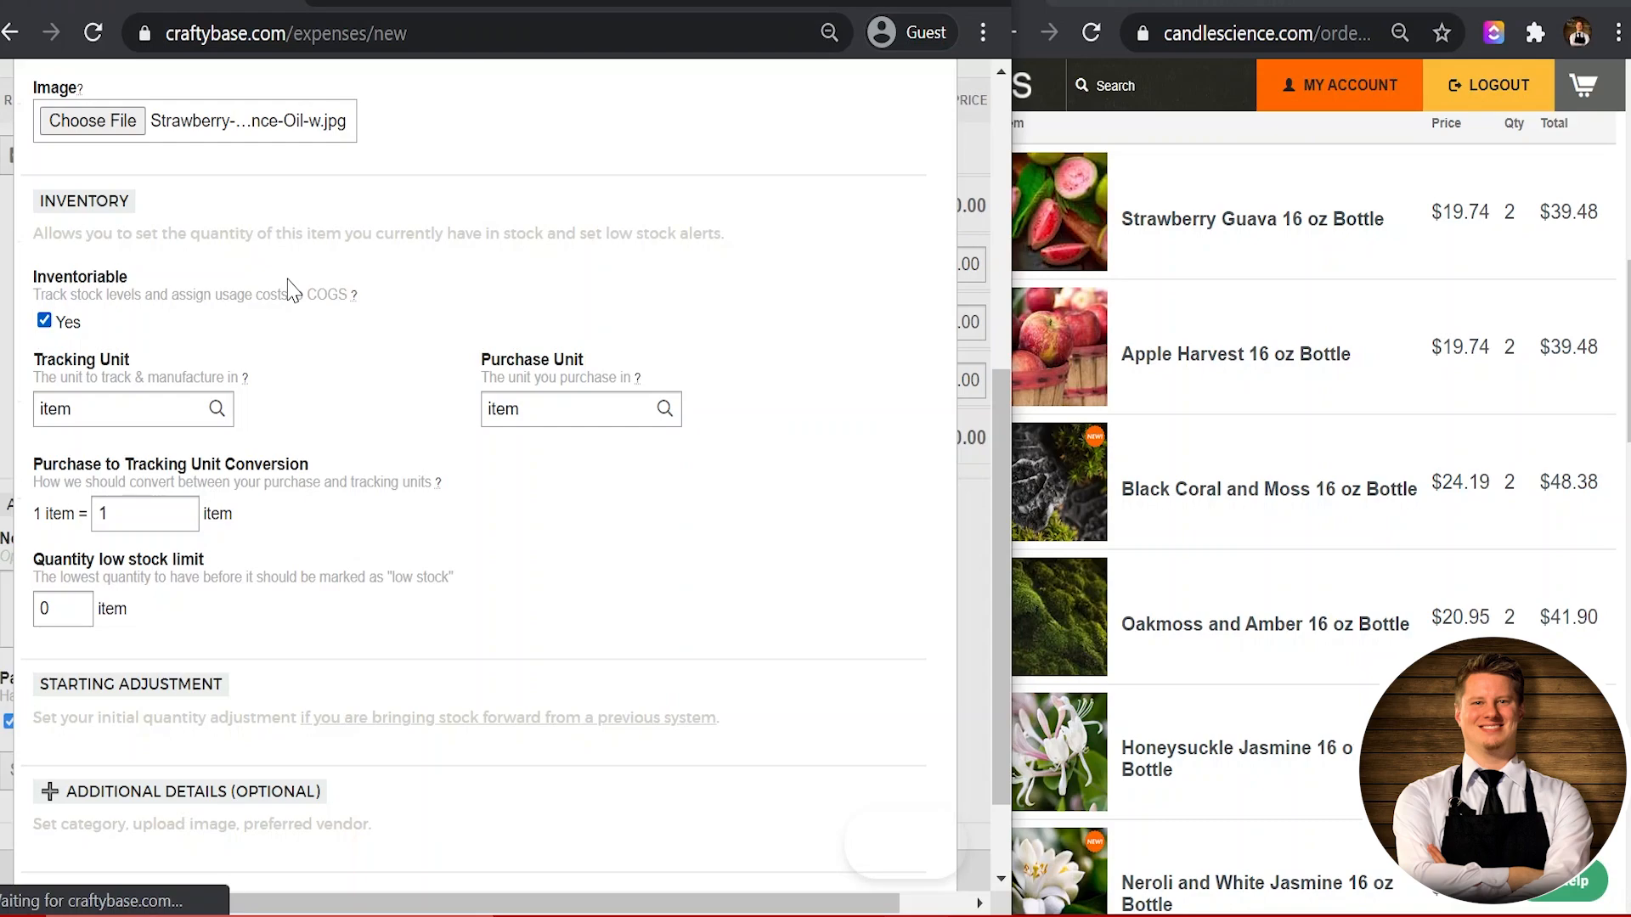
{"action": "scroll", "coordinate": [292, 290], "scroll_direction": "down", "scroll_amount": 1}
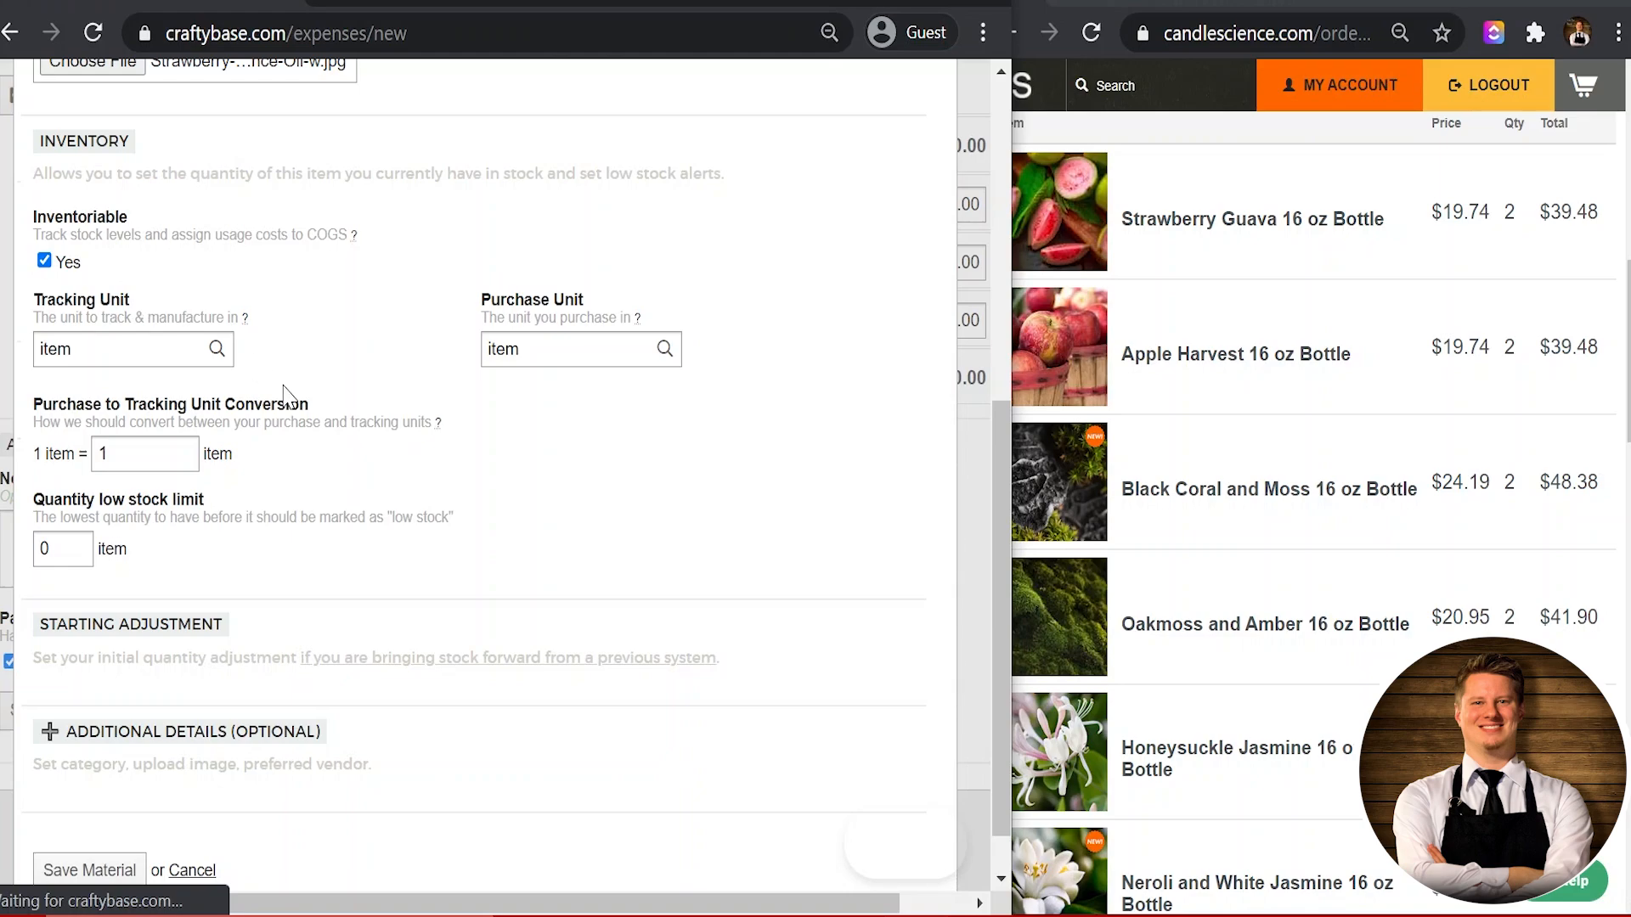
{"action": "scroll", "coordinate": [289, 395], "scroll_direction": "up", "scroll_amount": 1}
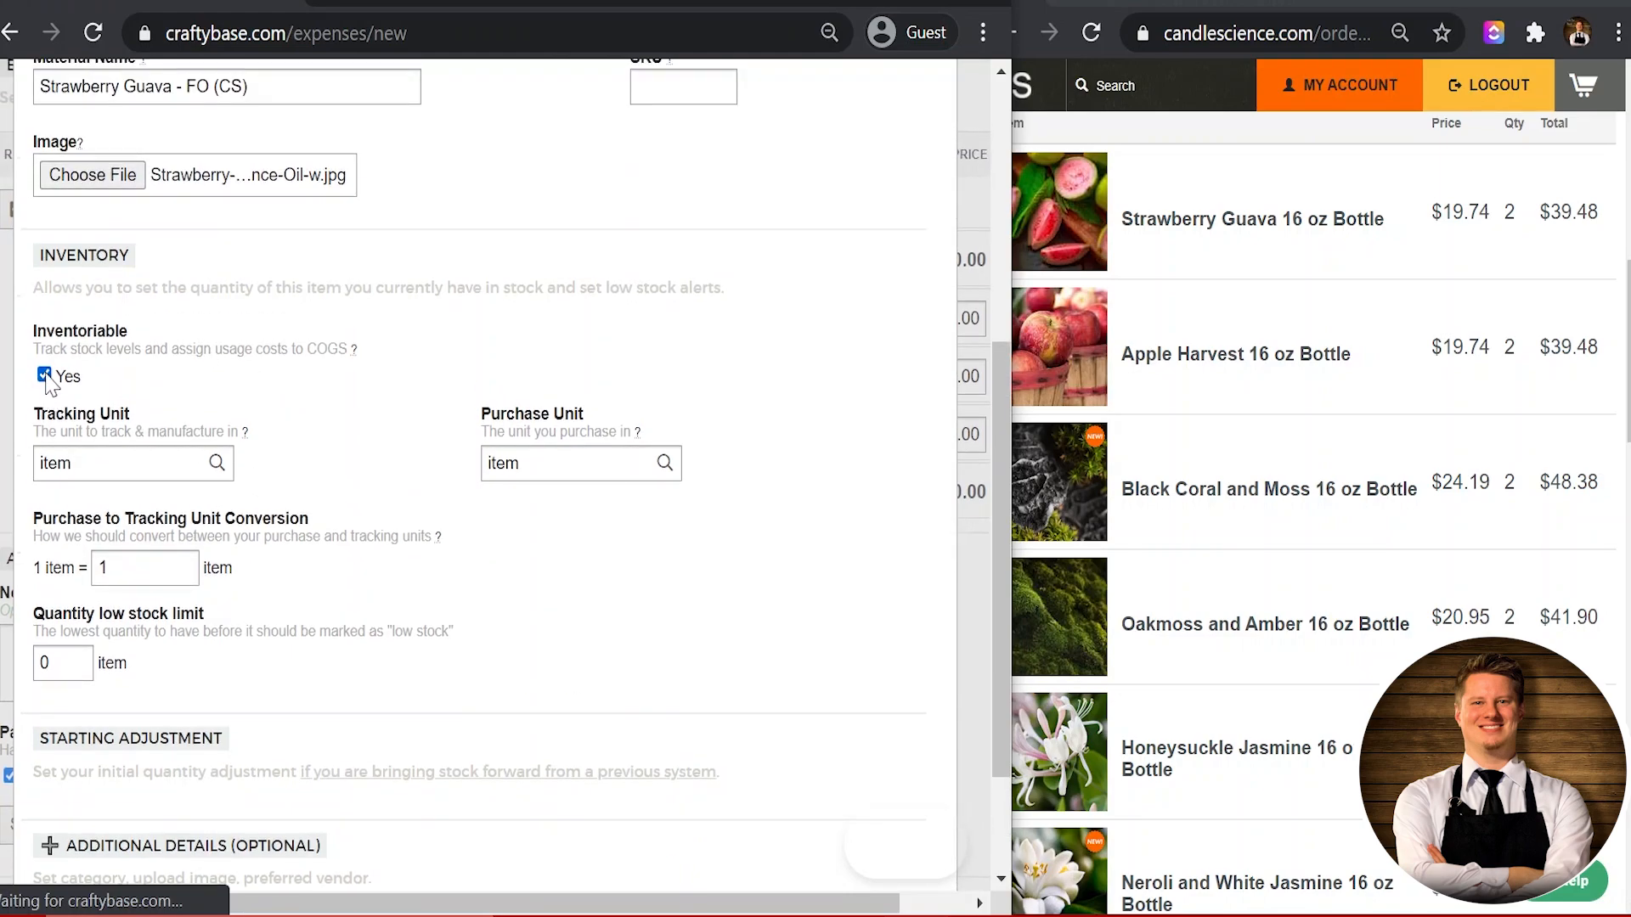
{"action": "scroll", "coordinate": [190, 431], "scroll_direction": "down", "scroll_amount": 1}
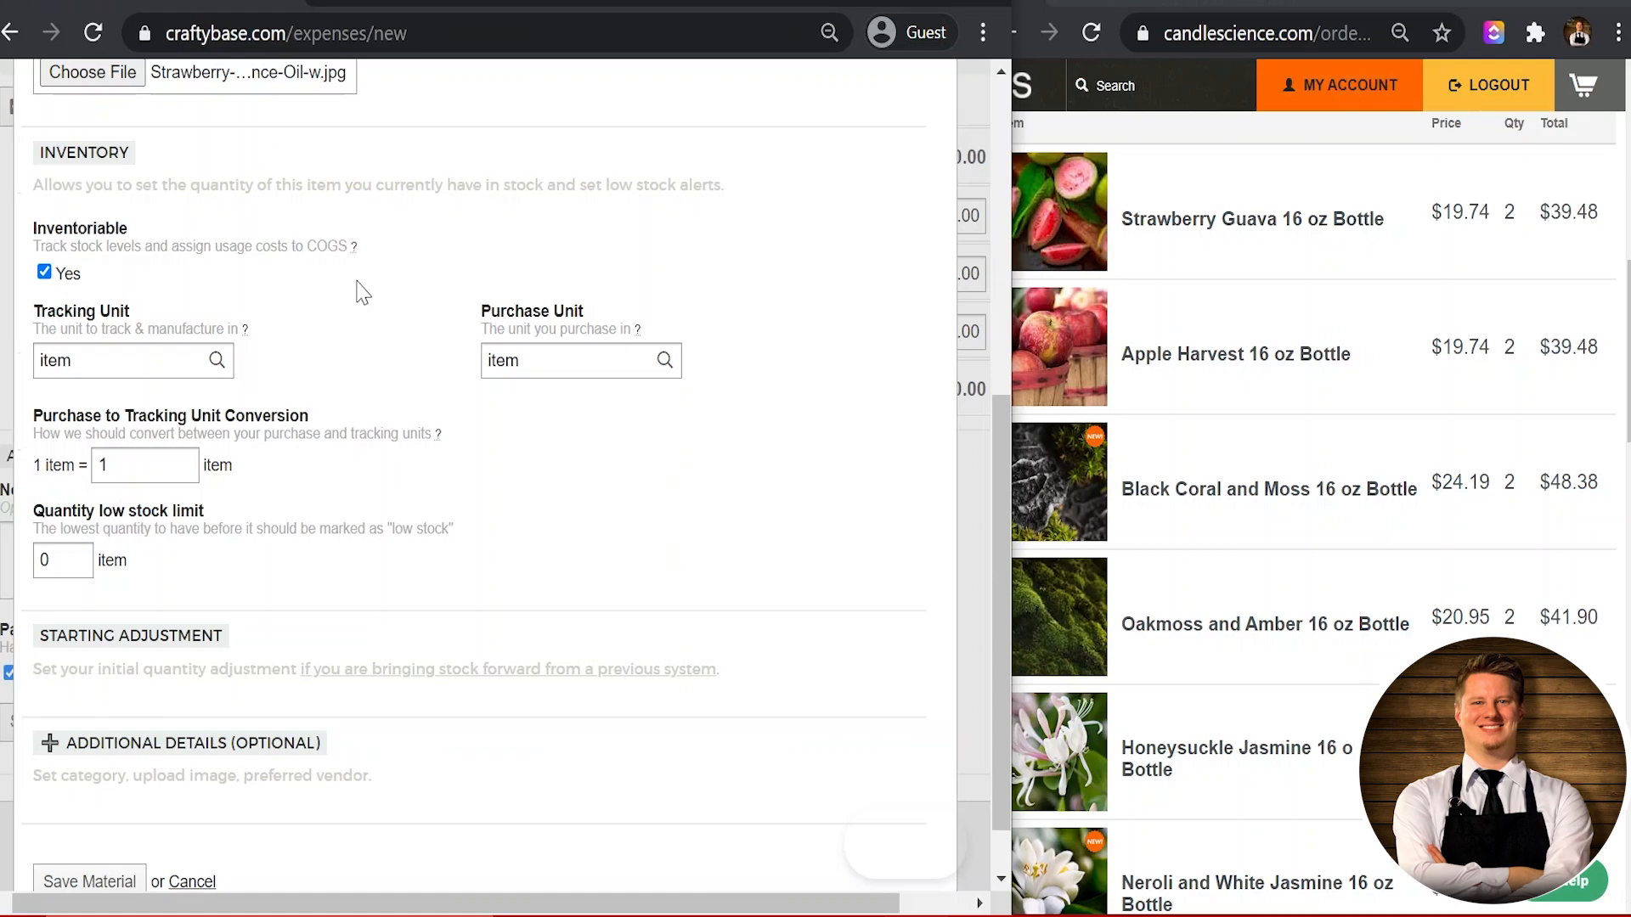
{"action": "scroll", "coordinate": [362, 291], "scroll_direction": "down", "scroll_amount": 1}
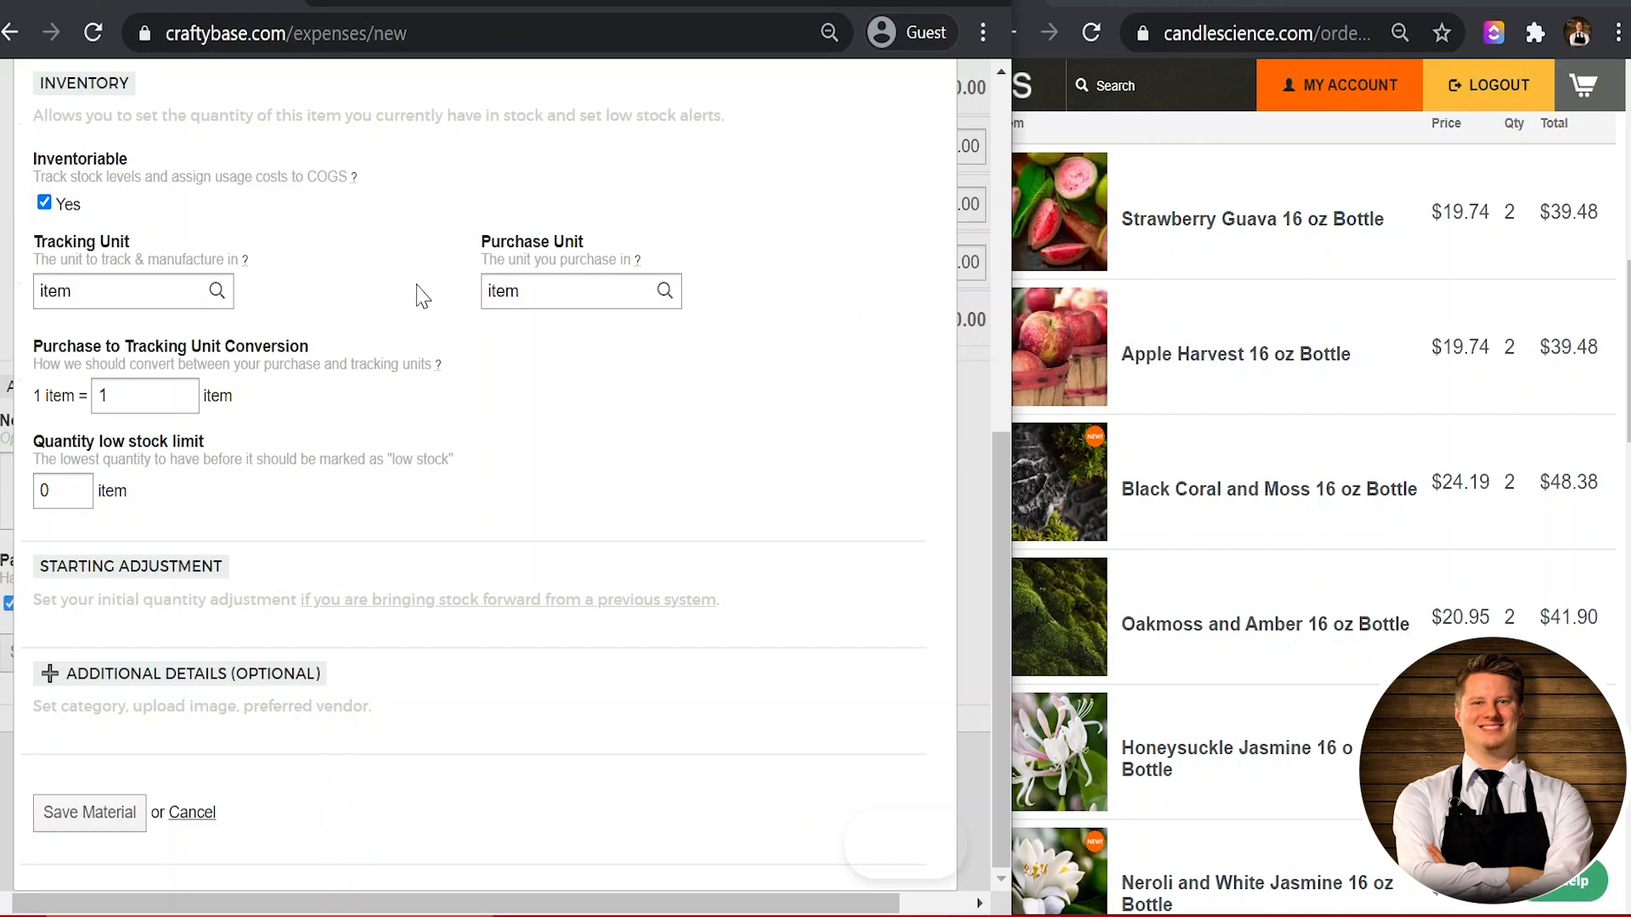
{"action": "left_click", "coordinate": [485, 285]}
Step: Set purchase unit lb, tracking unit oz at 16 oz per lb, and an 8 oz low-stock limit
{"action": "key", "text": "Tab"}
{"action": "type", "text": "lb"}
{"action": "key", "text": "Tab"}
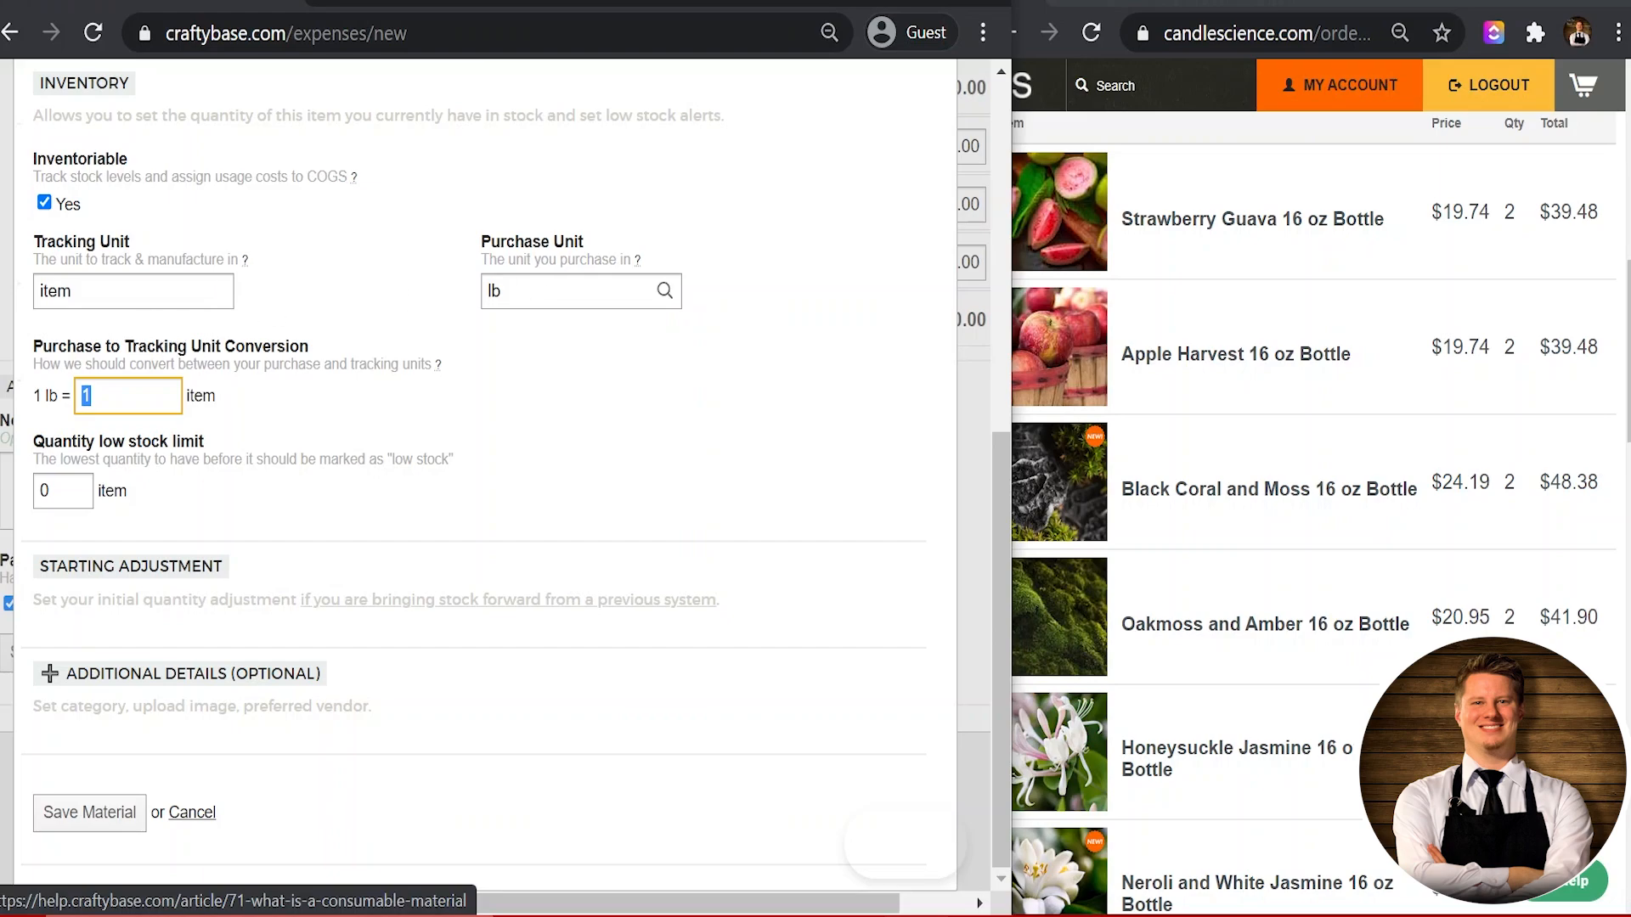
{"action": "key", "text": "shift+Tab"}
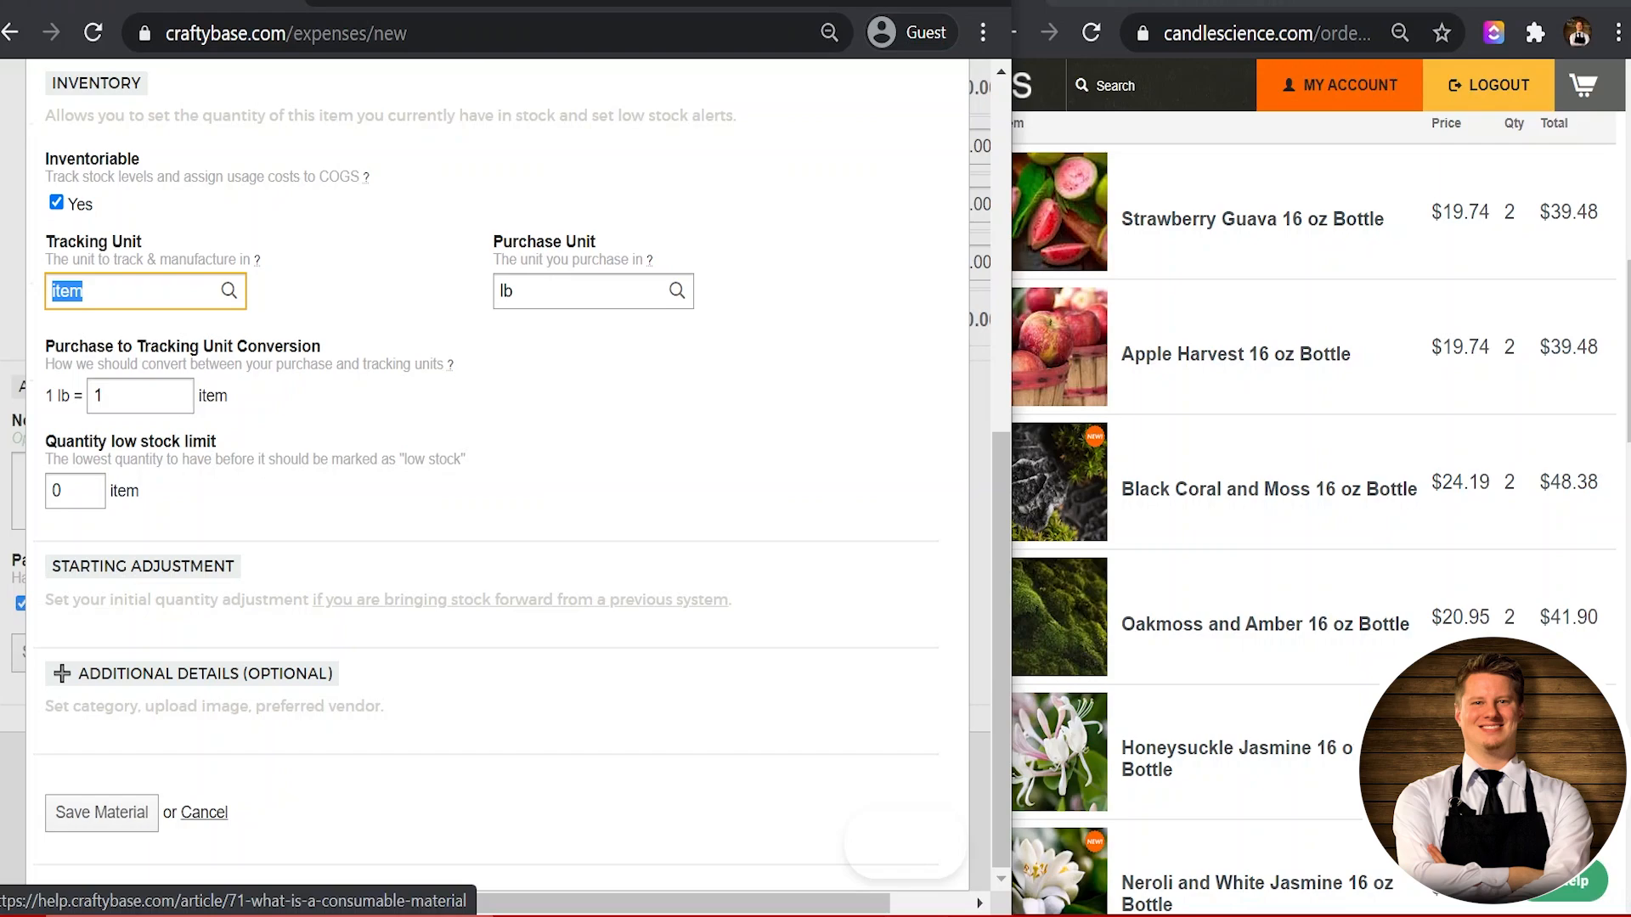
{"action": "type", "text": "oz"}
{"action": "key", "text": "Tab"}
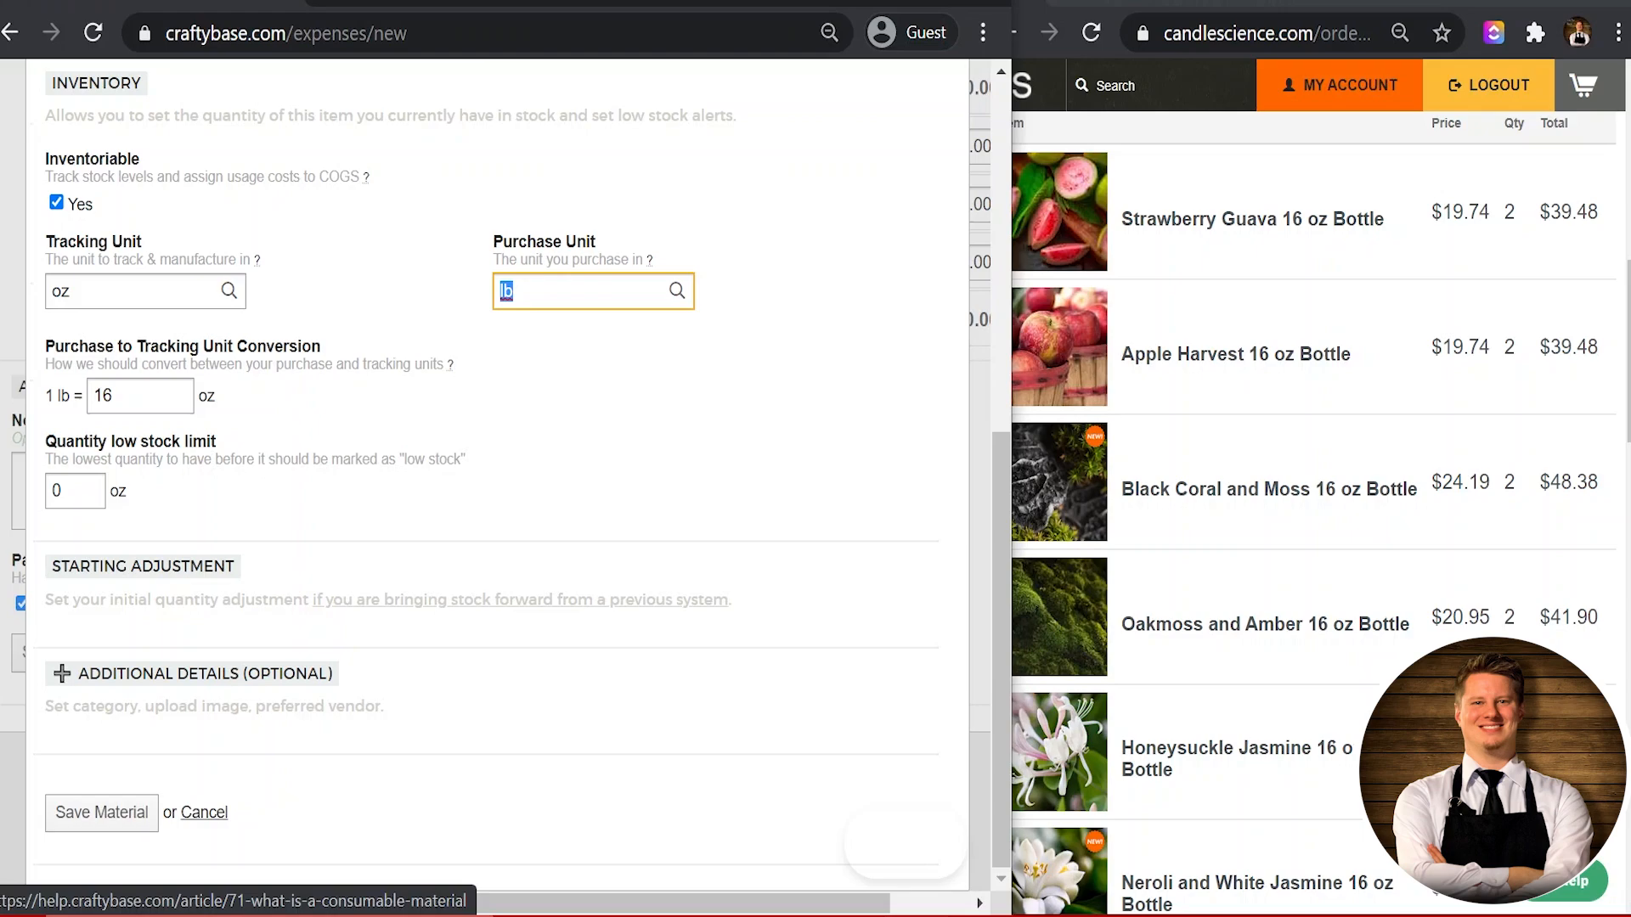
{"action": "key", "text": "Tab"}
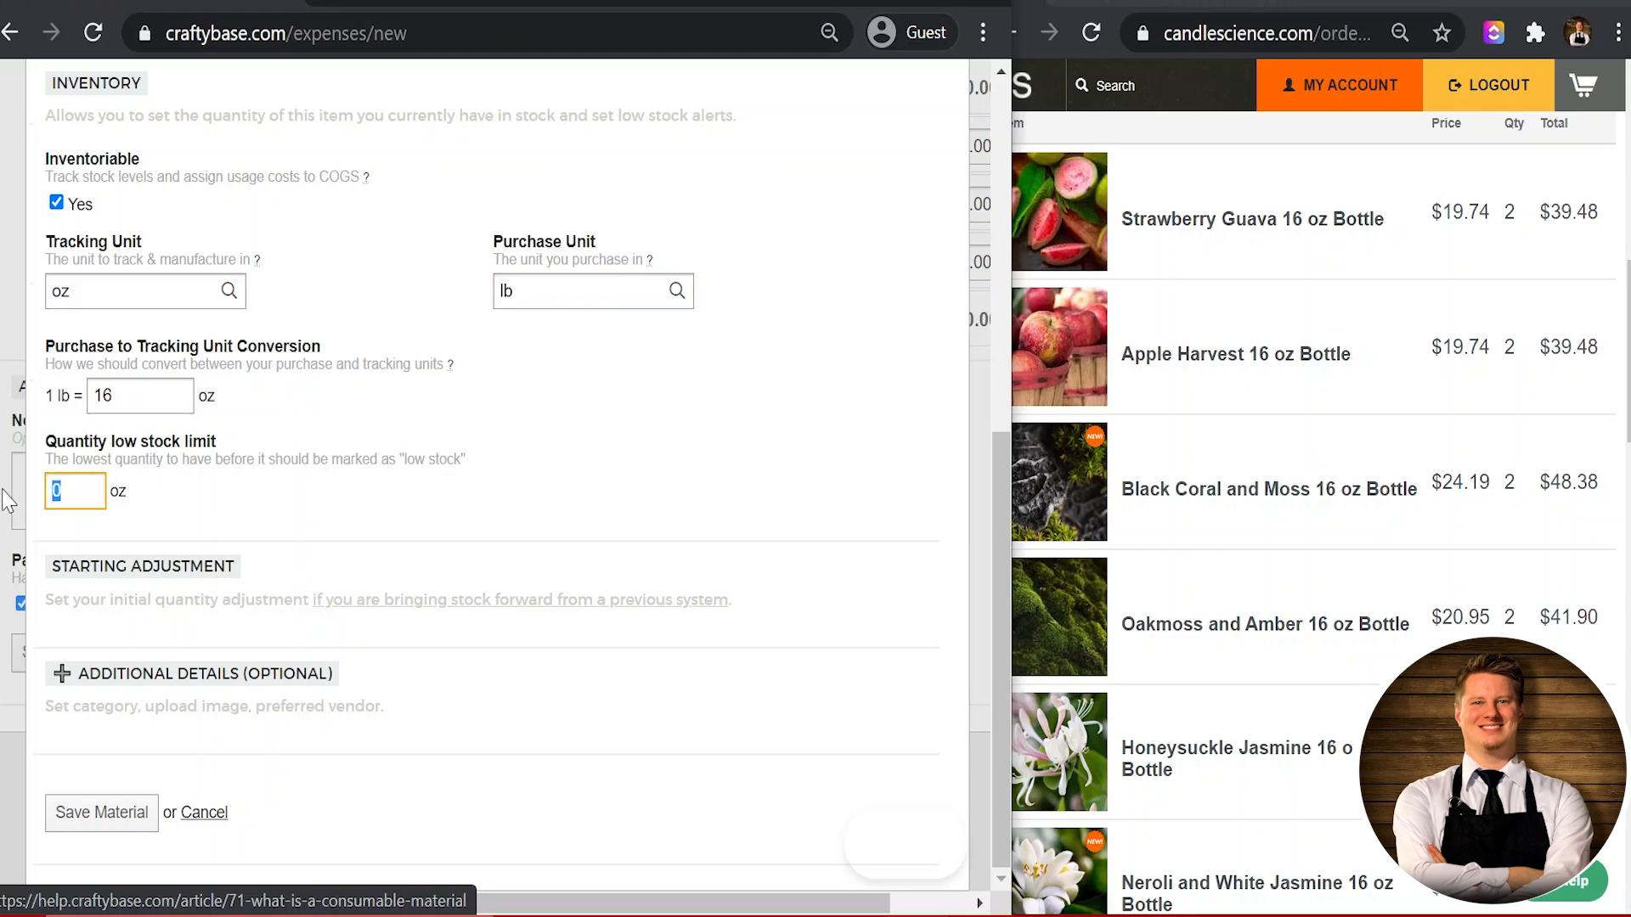
{"action": "type", "text": "8"}
{"action": "left_click", "coordinate": [303, 548]}
{"action": "left_click", "coordinate": [145, 674]}
Step: Assign the material to the Fragrance Oils category
{"action": "scroll", "coordinate": [144, 677], "scroll_direction": "down", "scroll_amount": 5}
{"action": "scroll", "coordinate": [140, 677], "scroll_direction": "down", "scroll_amount": 2}
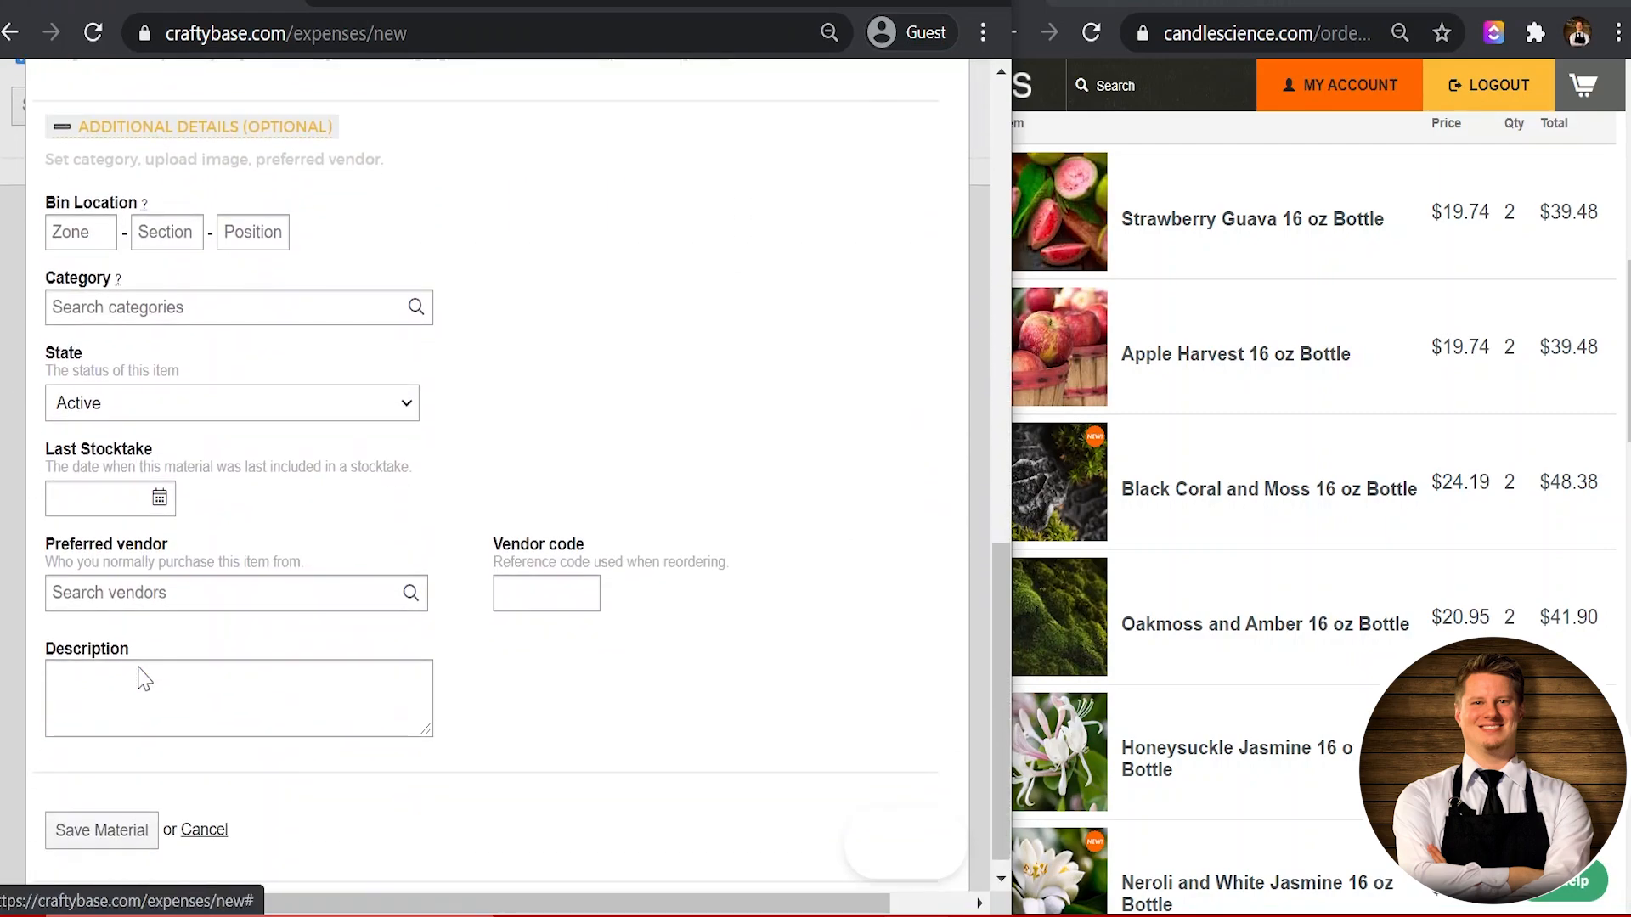
{"action": "scroll", "coordinate": [138, 671], "scroll_direction": "up", "scroll_amount": 1}
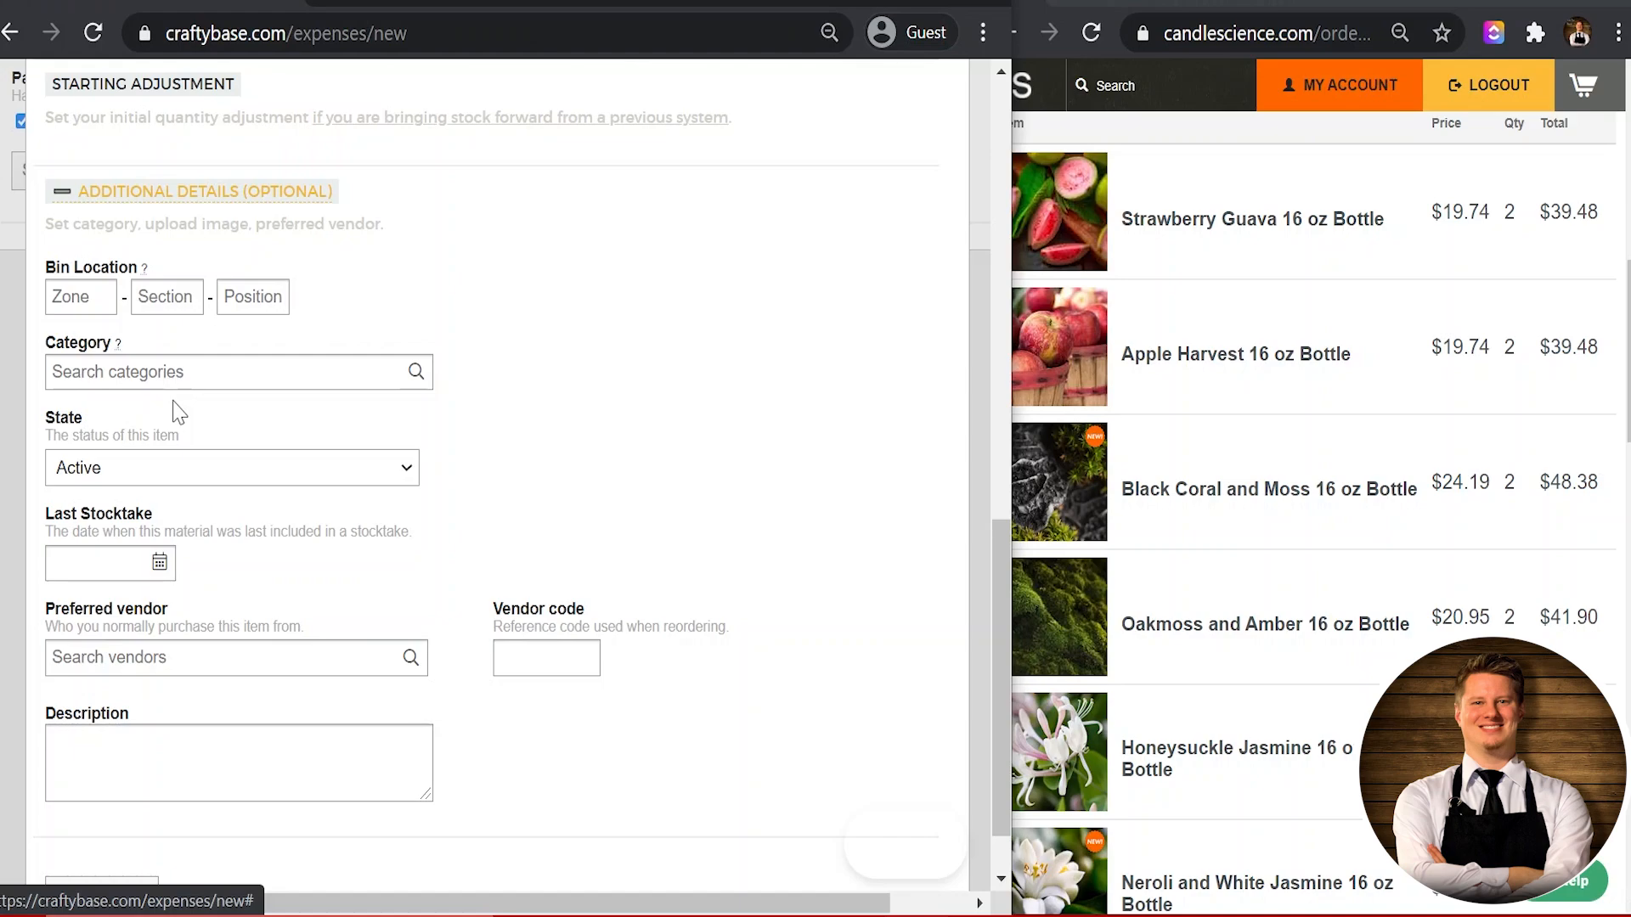
{"action": "left_click", "coordinate": [156, 371]}
{"action": "left_click", "coordinate": [162, 372]}
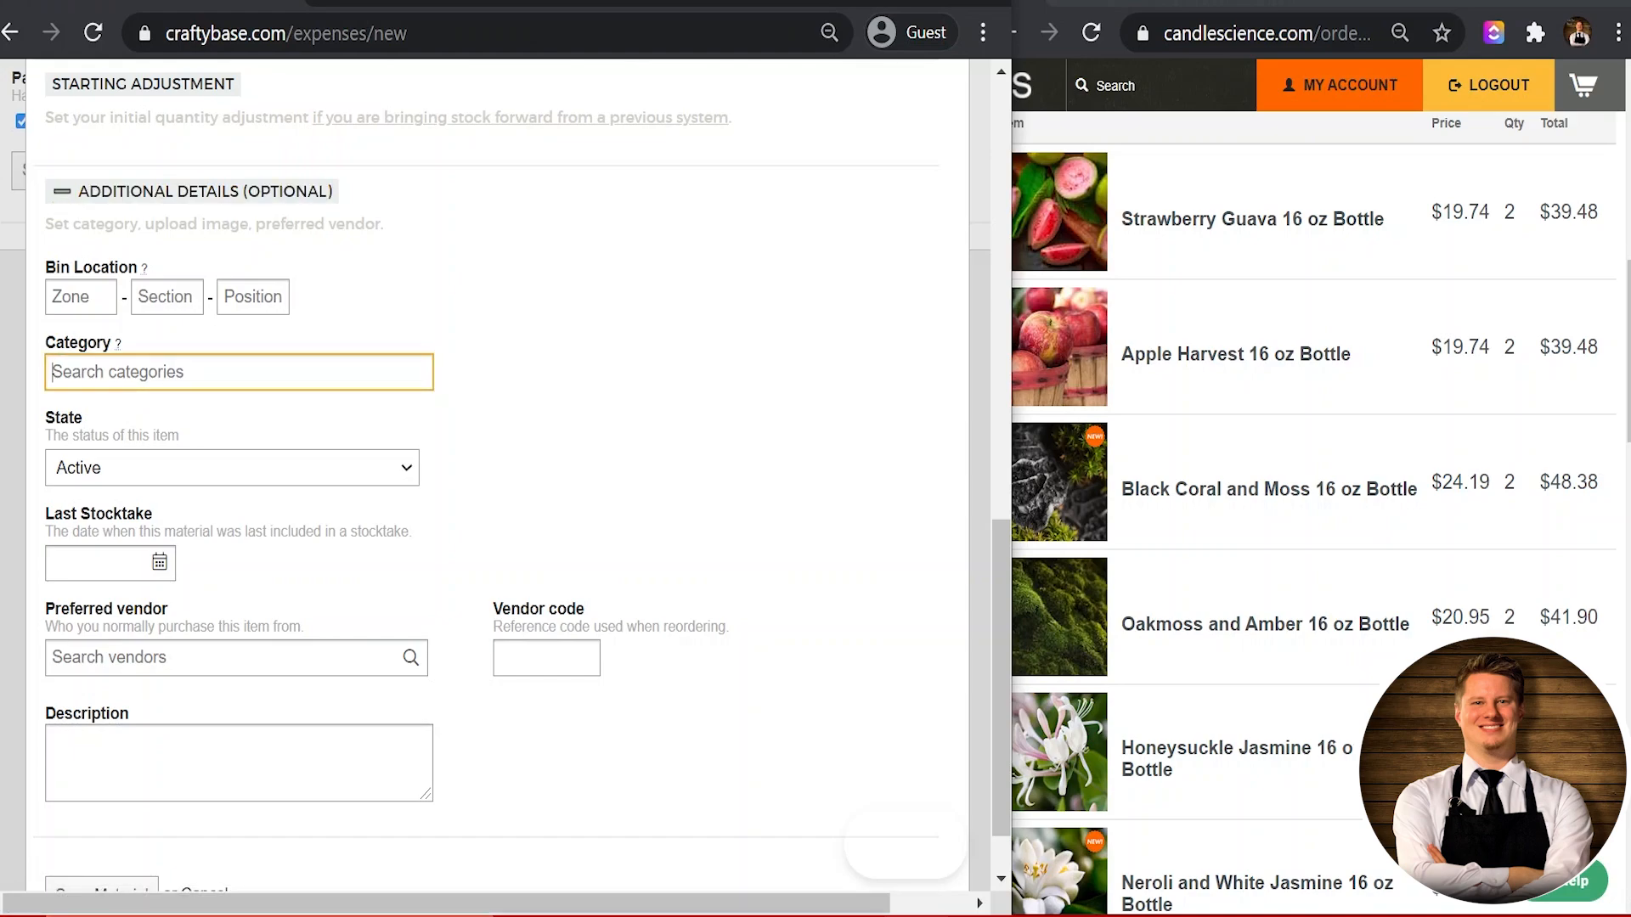
{"action": "type", "text": "dfd"}
{"action": "key", "text": "BackSpace"}
{"action": "key", "text": "BackSpace"}
{"action": "key", "text": "BackSpace"}
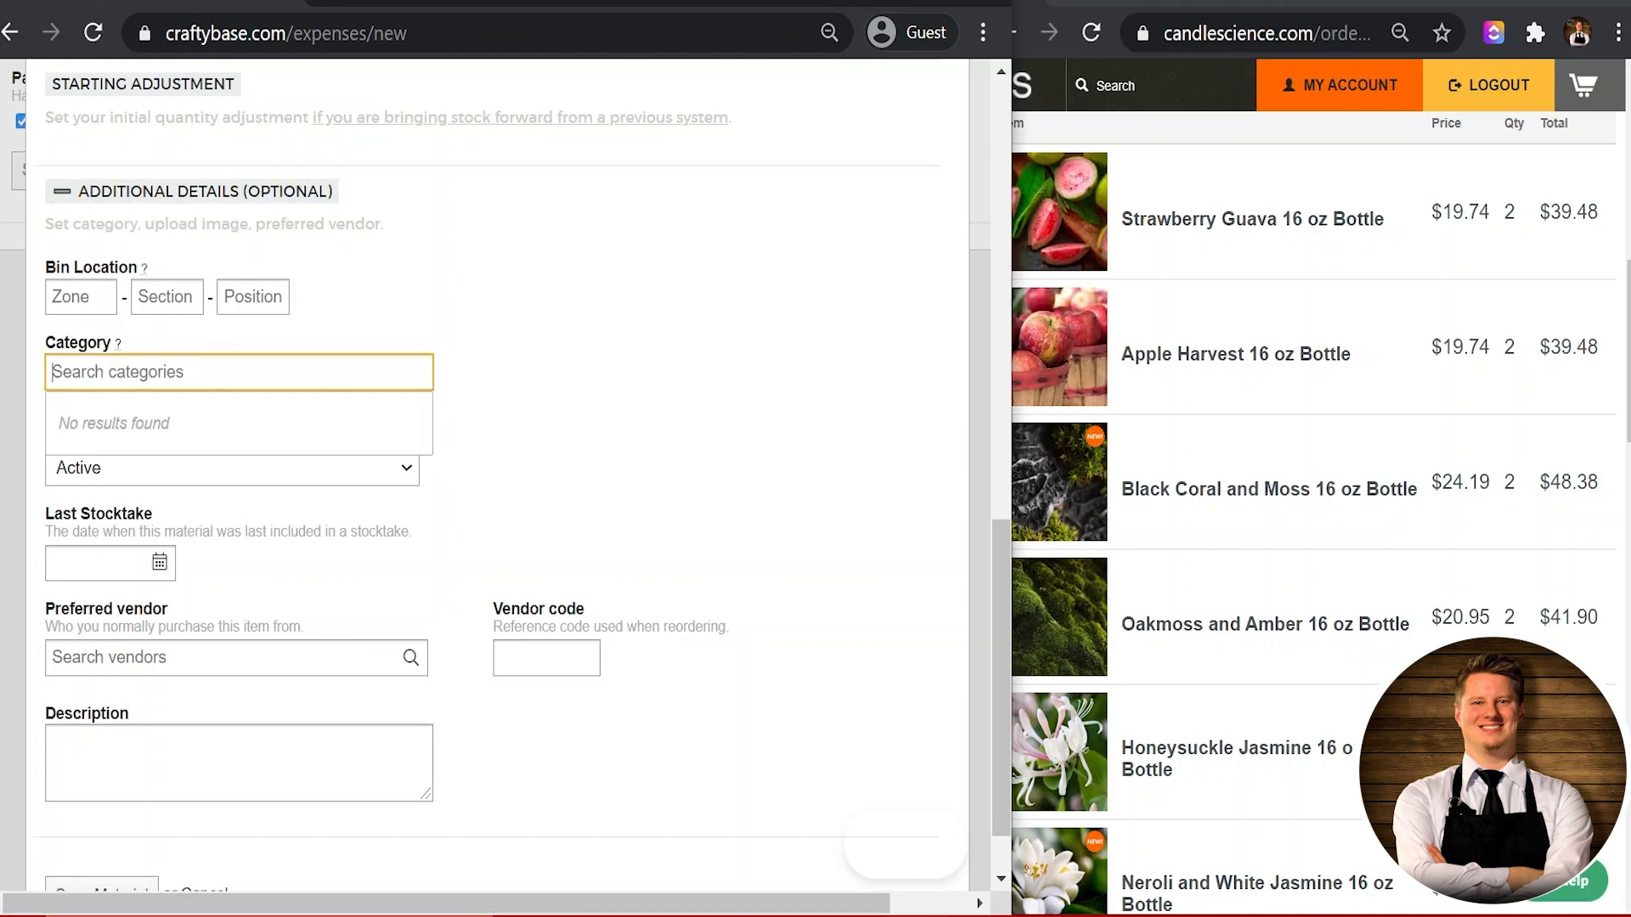
{"action": "type", "text": "Frag"}
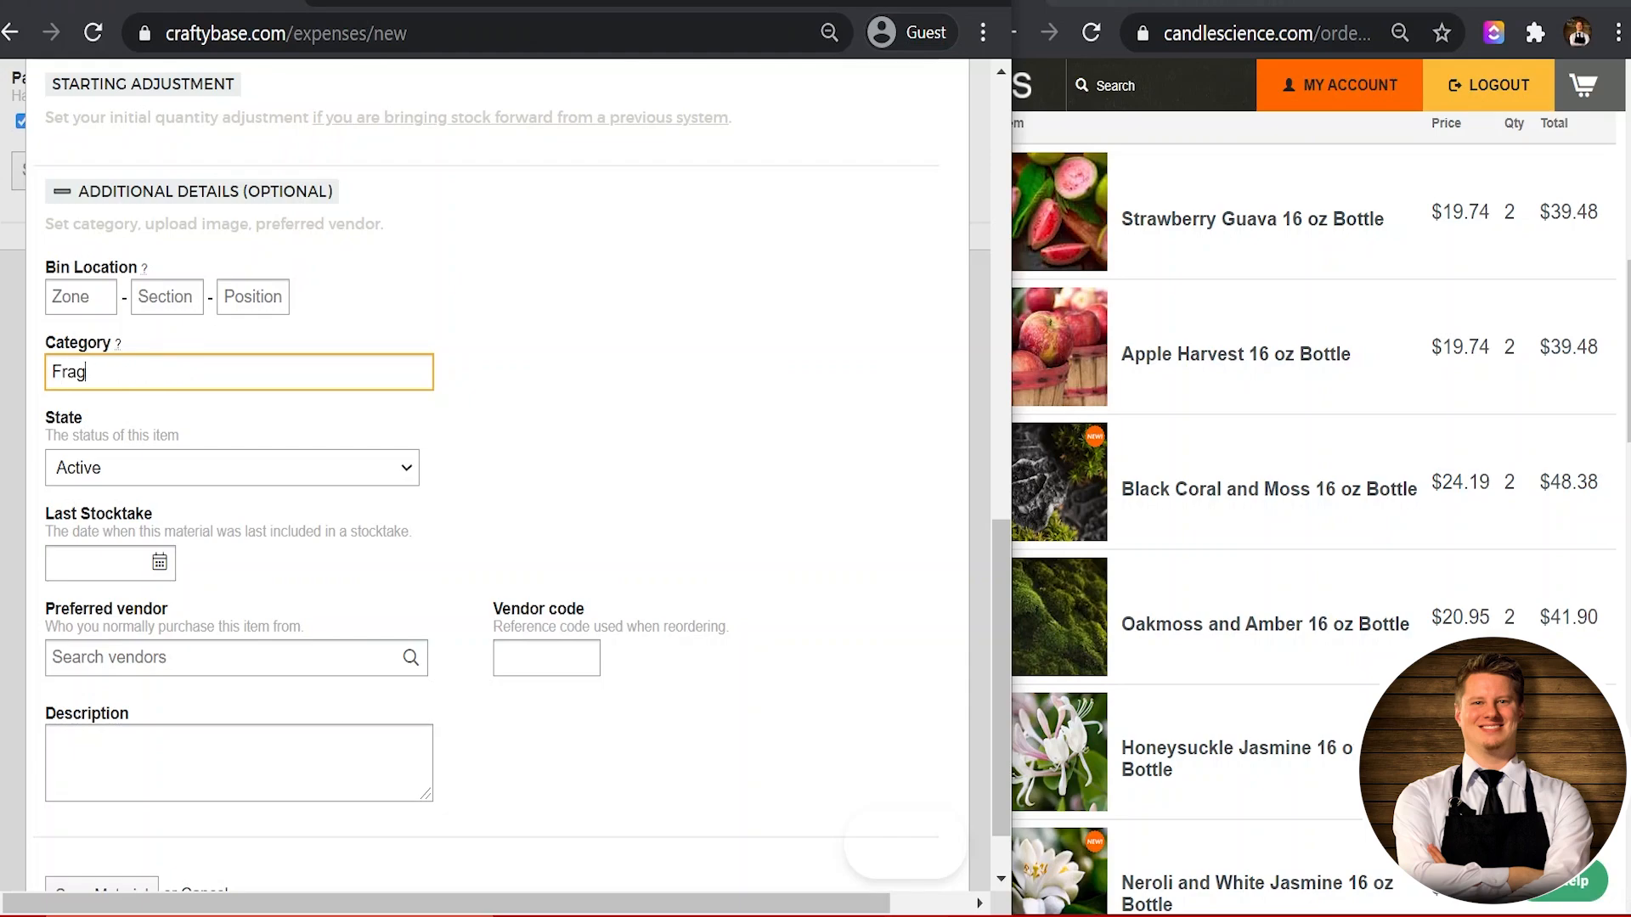
{"action": "type", "text": "rance Oils"}
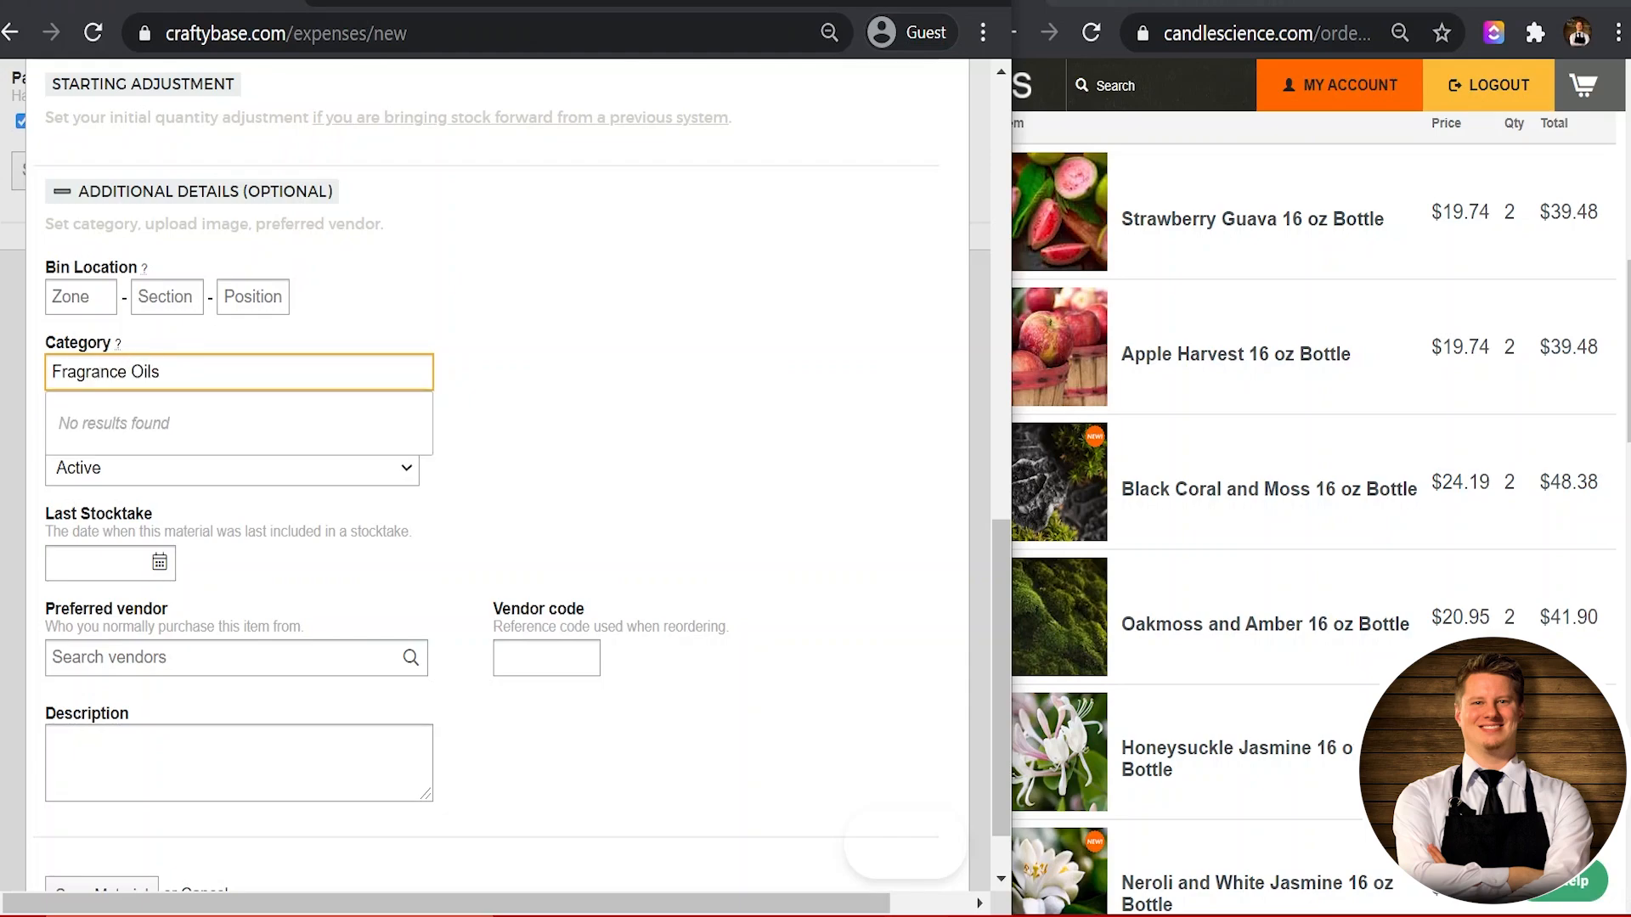
{"action": "left_click", "coordinate": [661, 552]}
Step: Keep the material's state set to Active
{"action": "scroll", "coordinate": [661, 552], "scroll_direction": "up", "scroll_amount": 2}
{"action": "scroll", "coordinate": [661, 552], "scroll_direction": "down", "scroll_amount": 3}
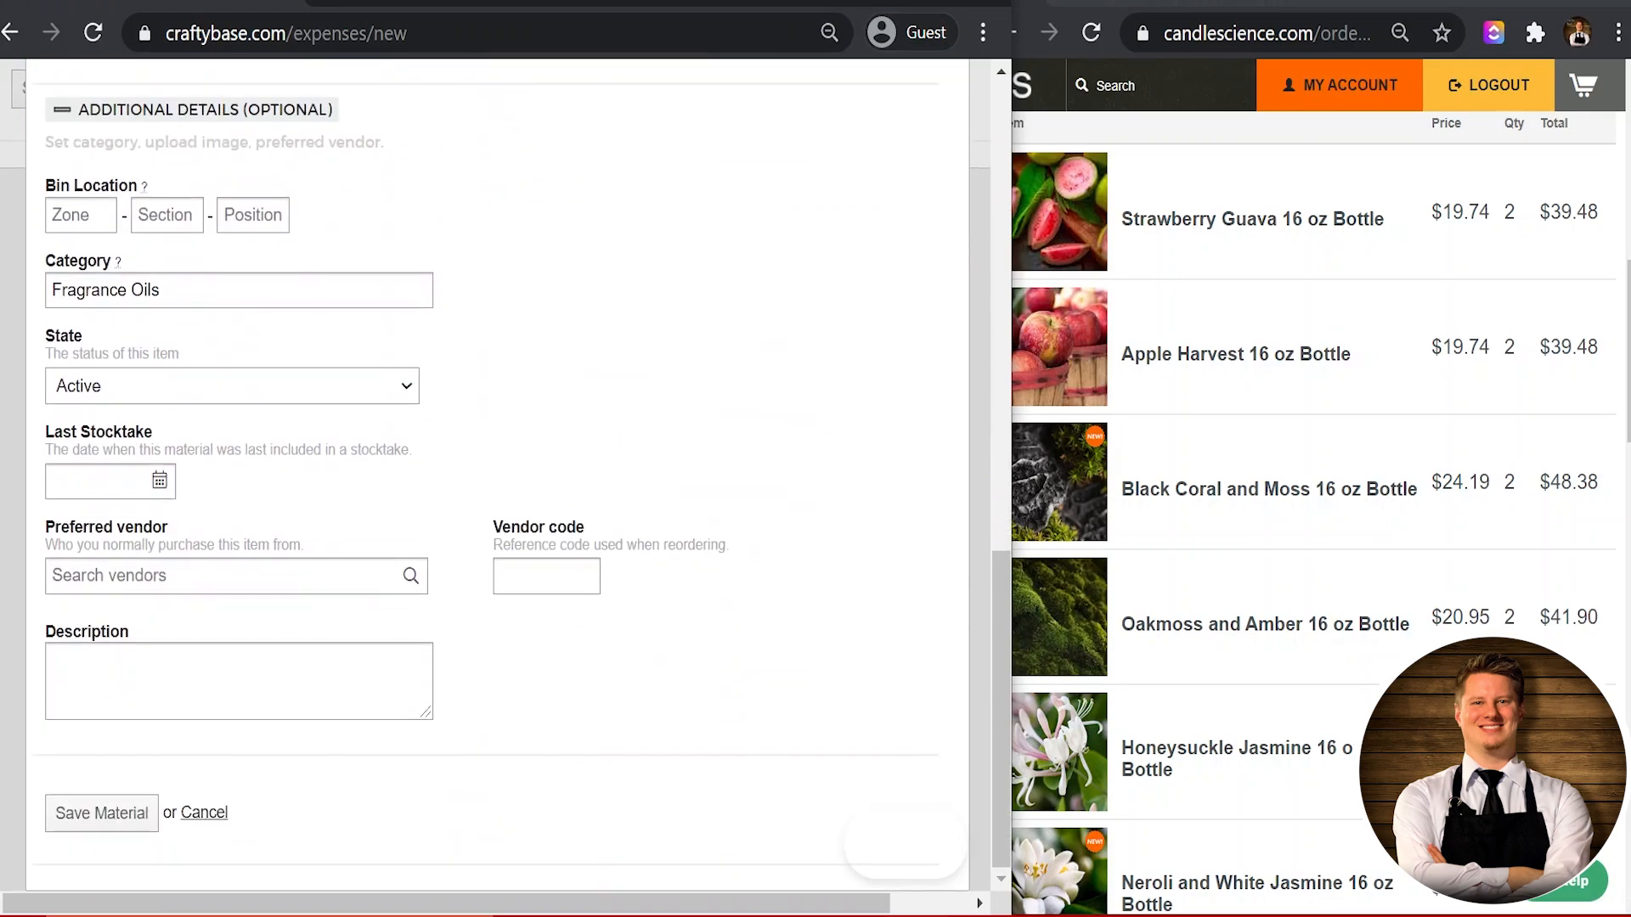
{"action": "left_click", "coordinate": [146, 399]}
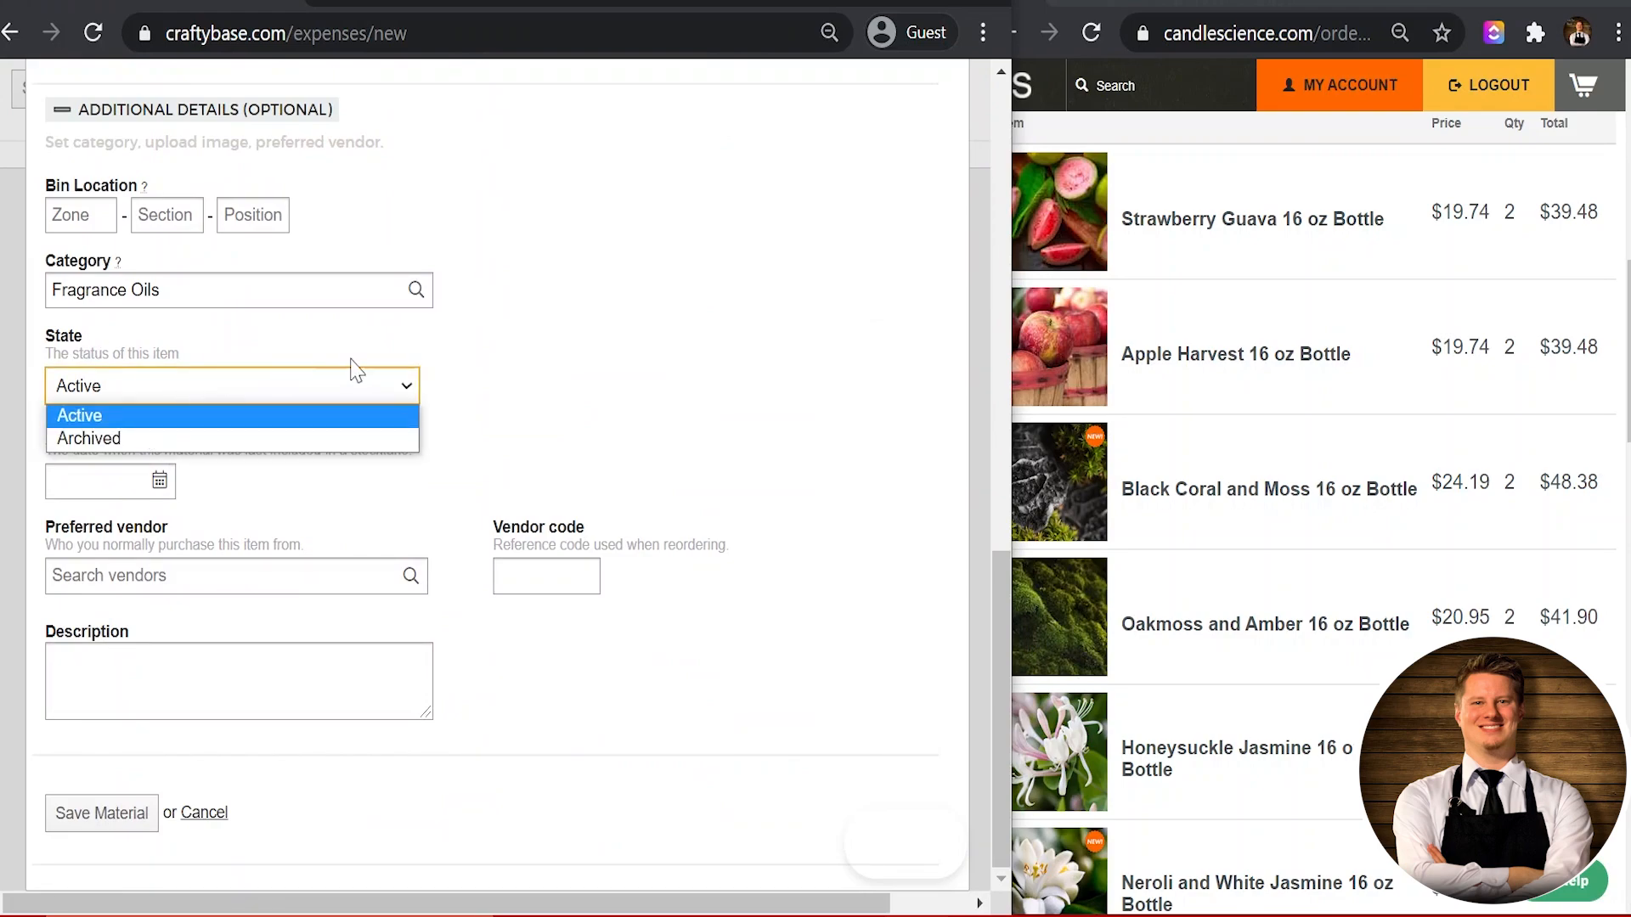
{"action": "left_click", "coordinate": [526, 352]}
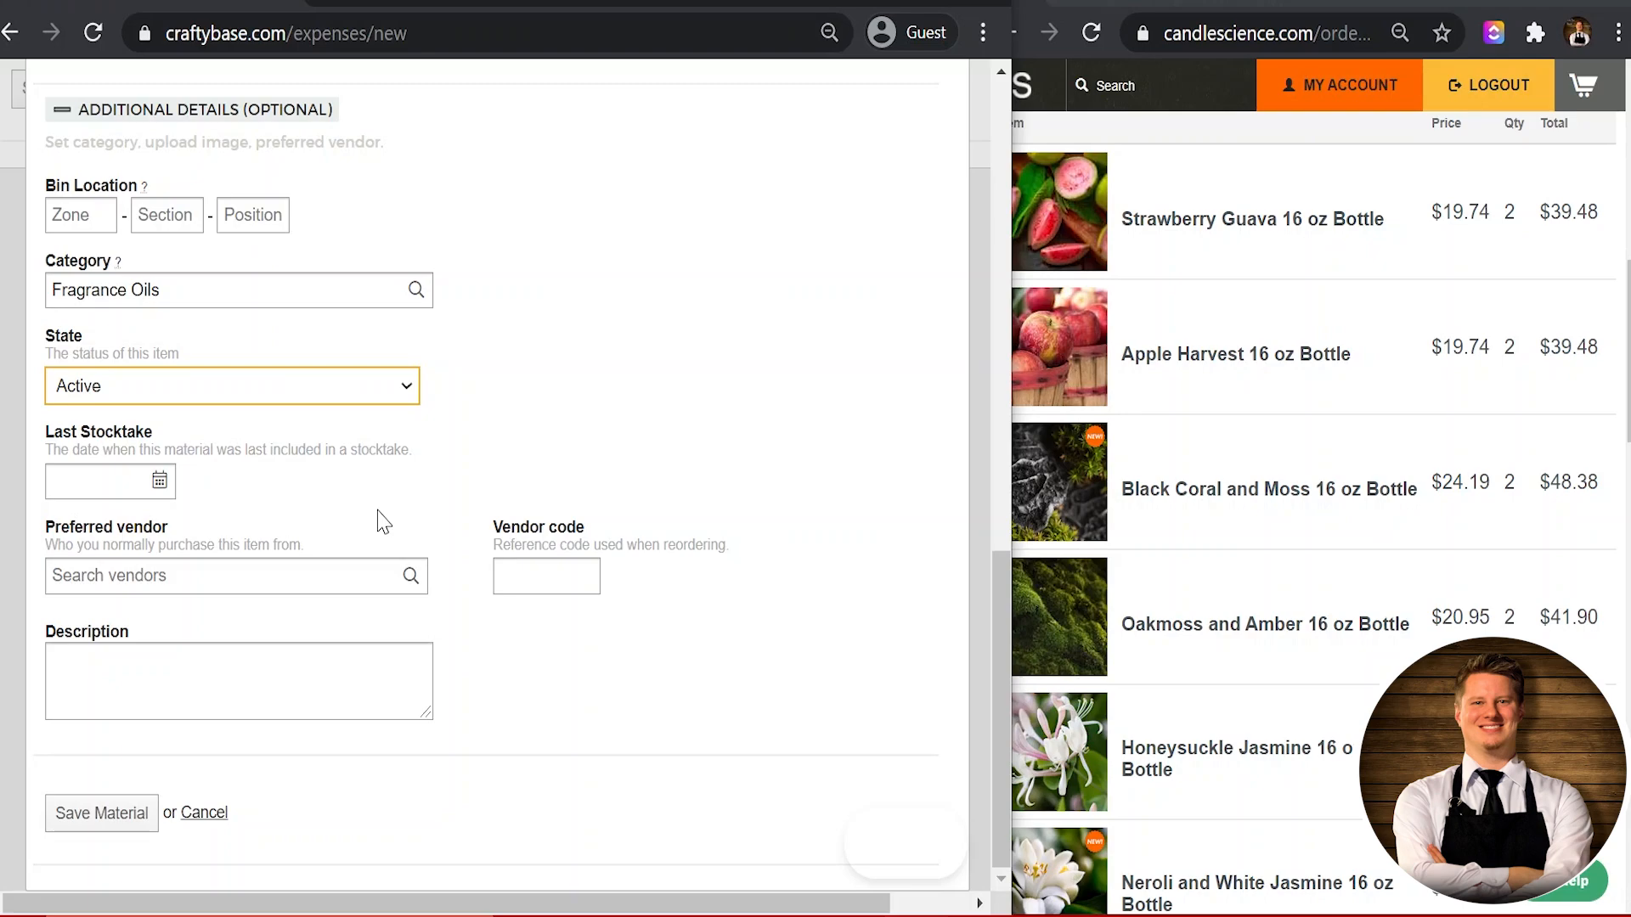
{"action": "scroll", "coordinate": [380, 520], "scroll_direction": "up", "scroll_amount": 10}
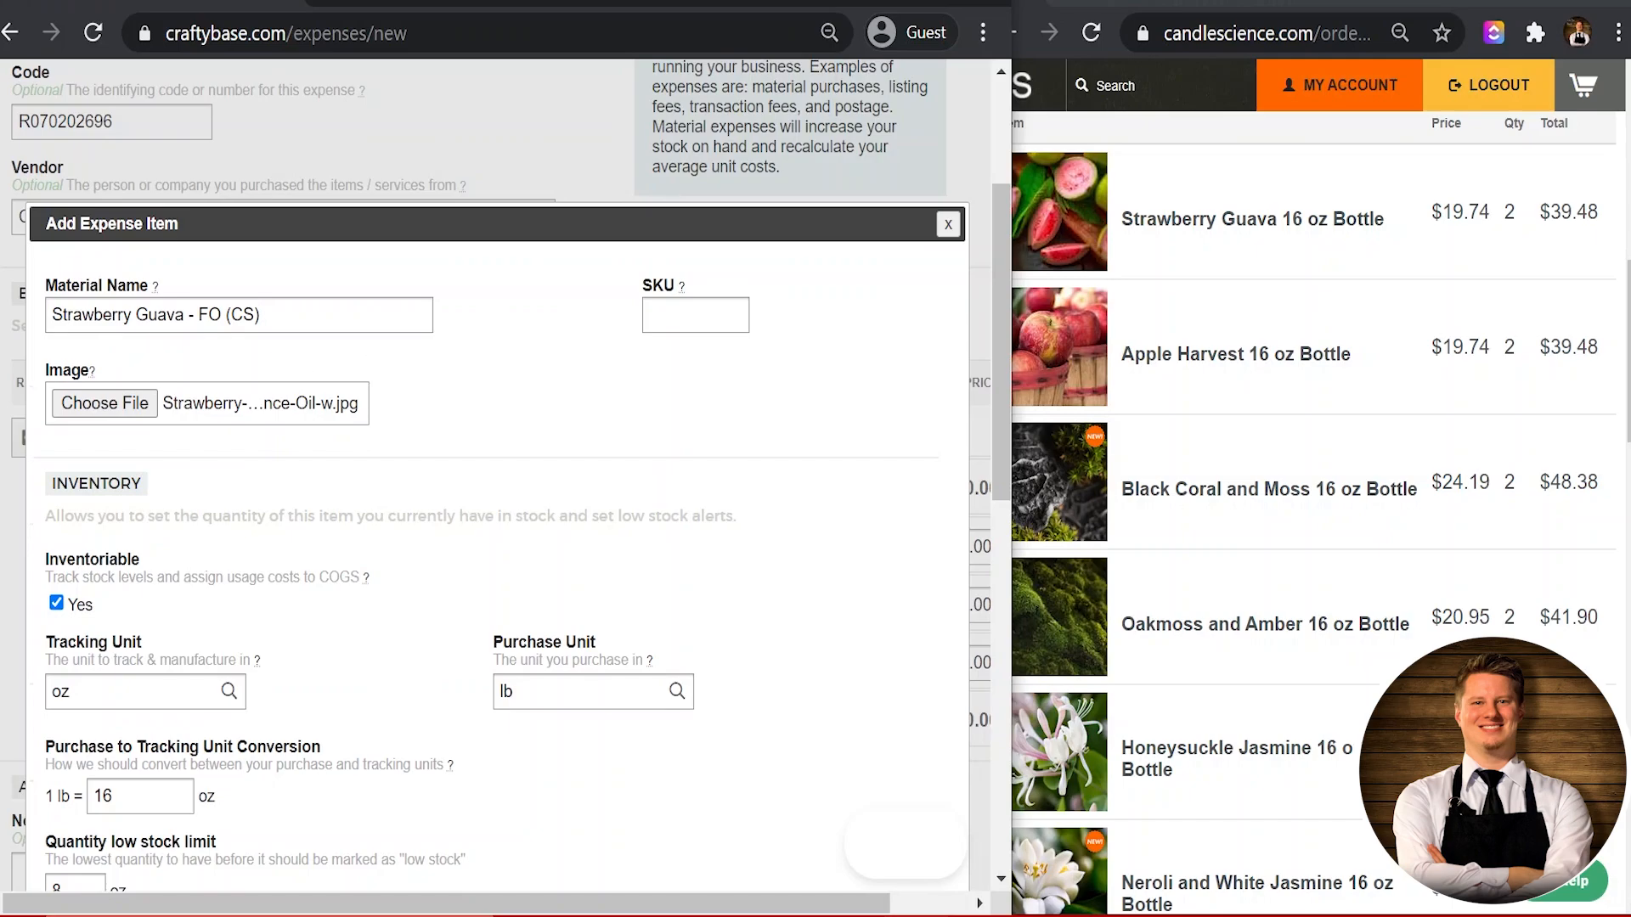
{"action": "scroll", "coordinate": [342, 433], "scroll_direction": "down", "scroll_amount": 15}
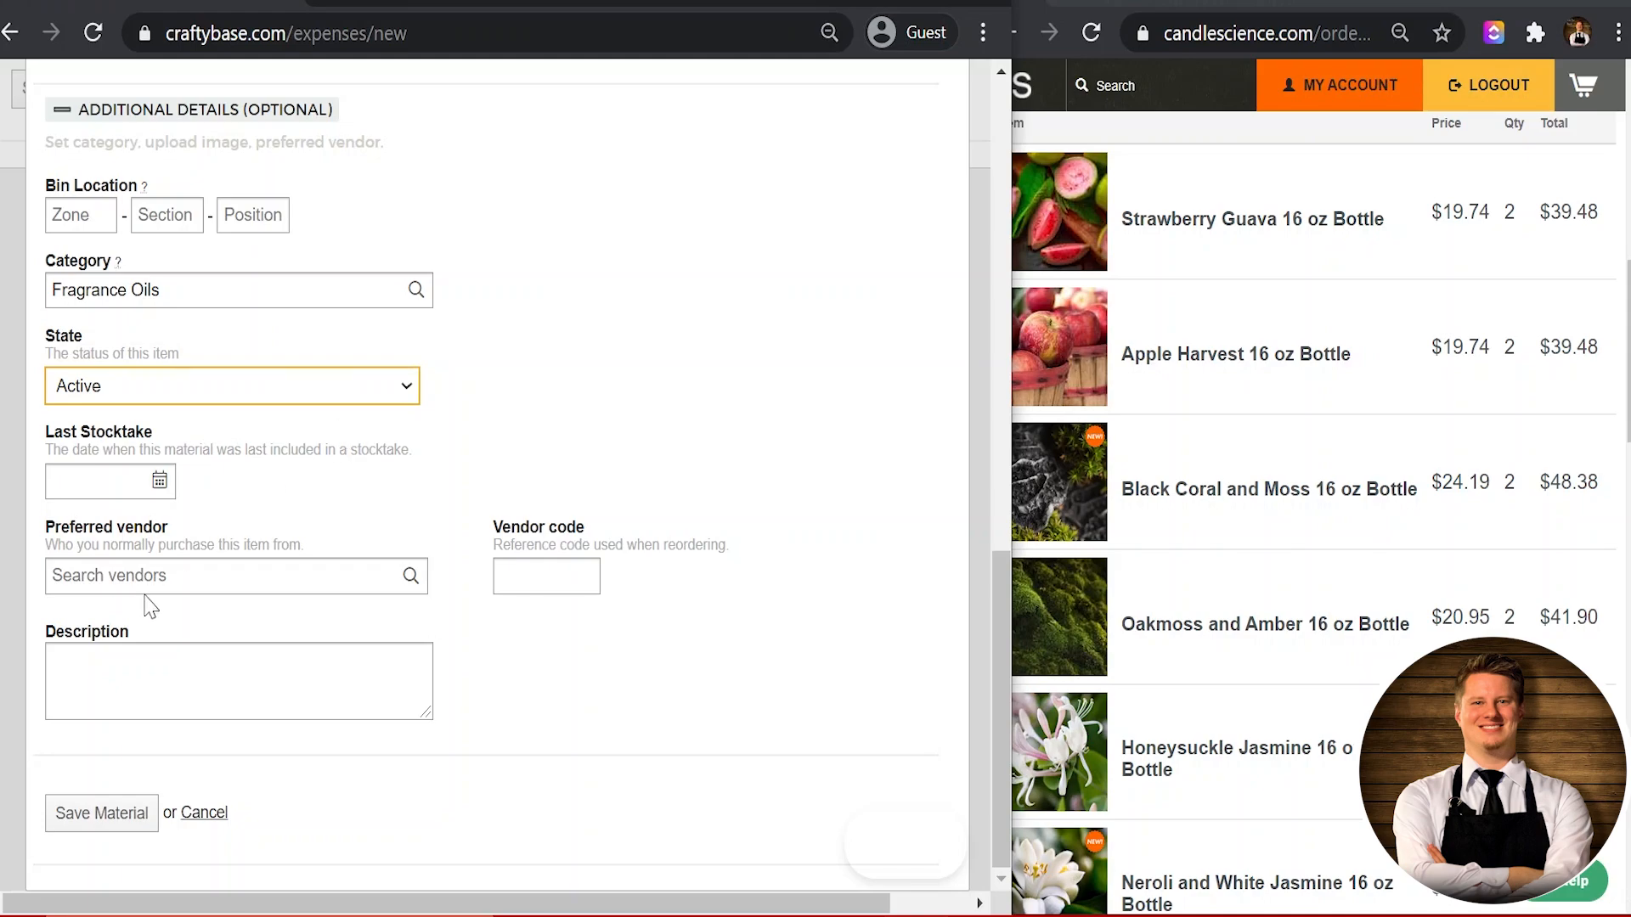
{"action": "scroll", "coordinate": [455, 484], "scroll_direction": "up", "scroll_amount": 15}
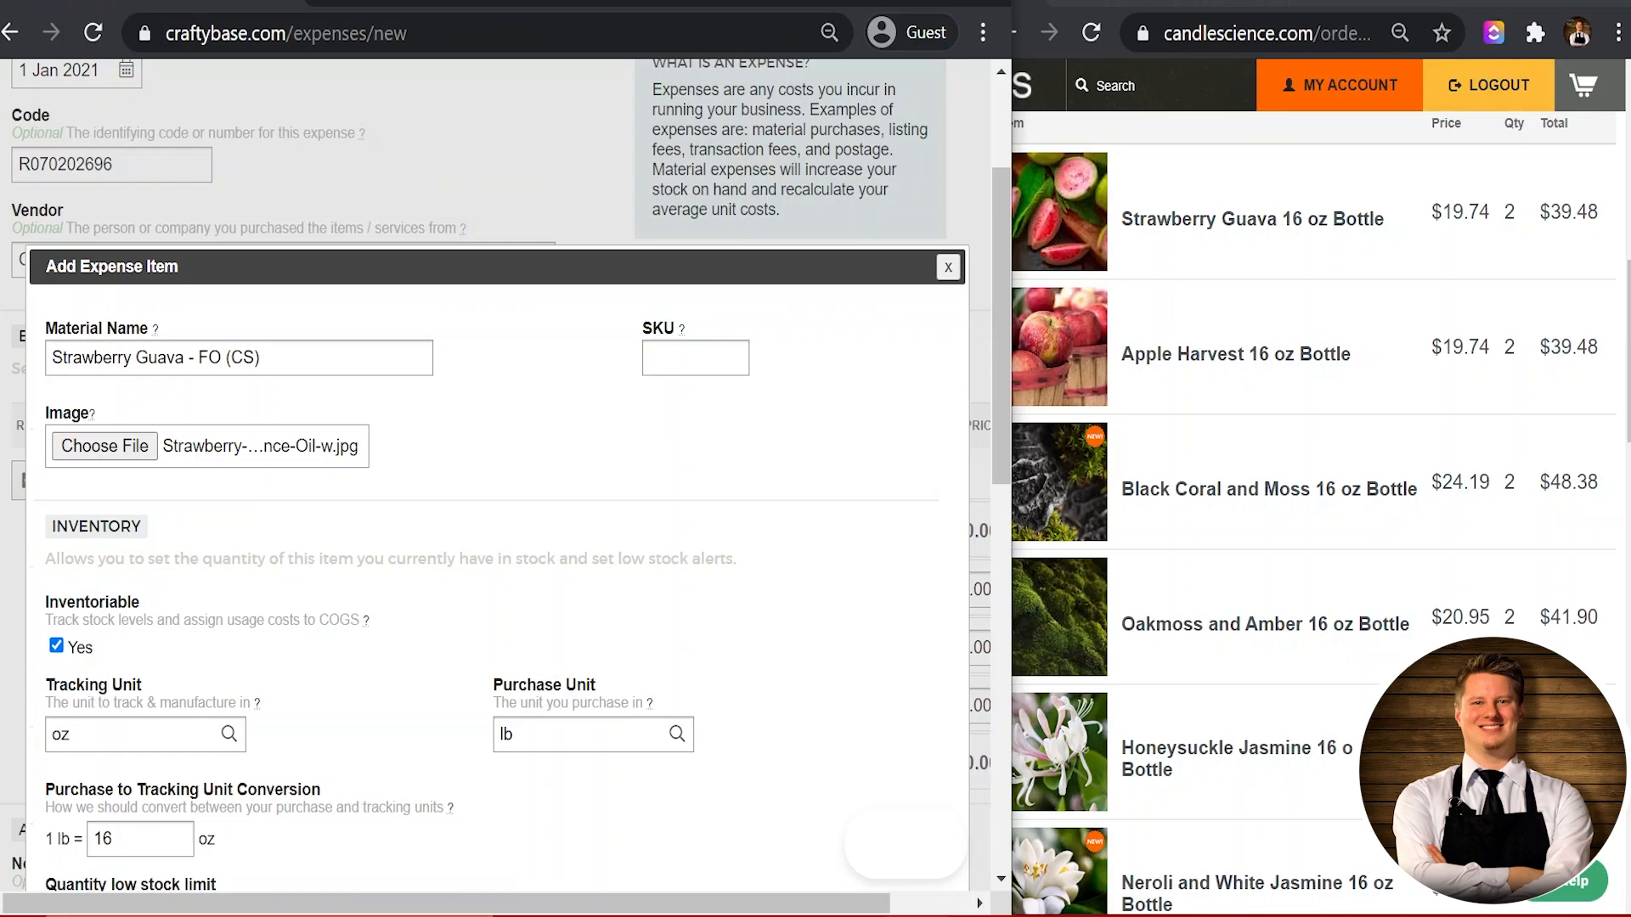
{"action": "scroll", "coordinate": [246, 462], "scroll_direction": "down", "scroll_amount": 9}
{"action": "left_click", "coordinate": [229, 576]}
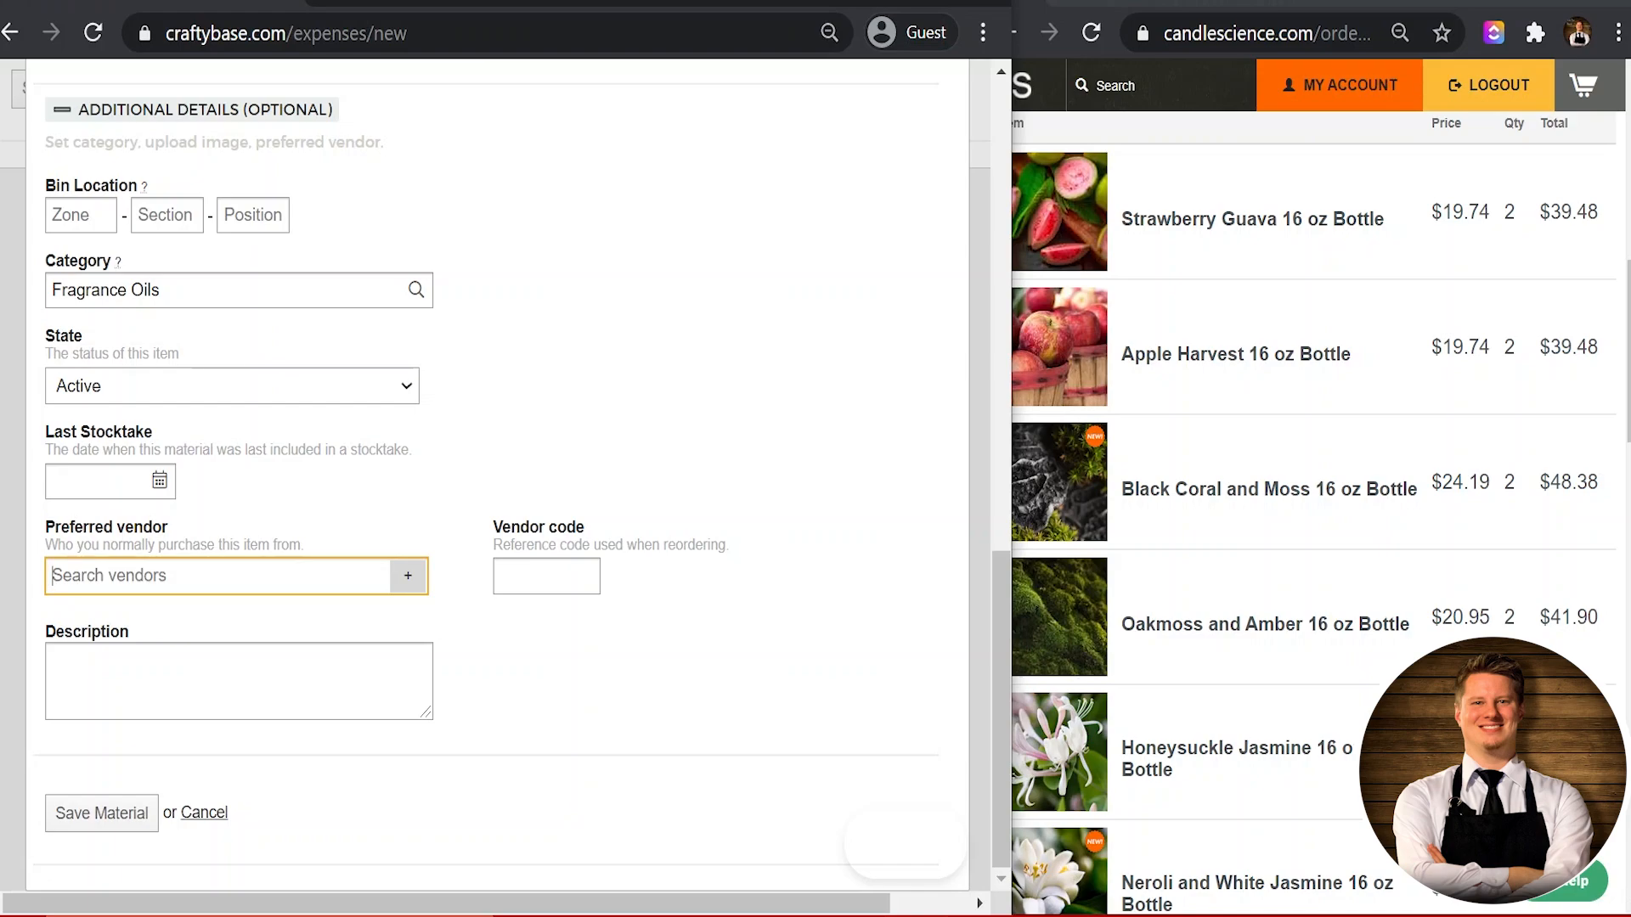
Step: Choose Candle Science as the Strawberry Guava material's preferred vendor
{"action": "type", "text": "Candle Science"}
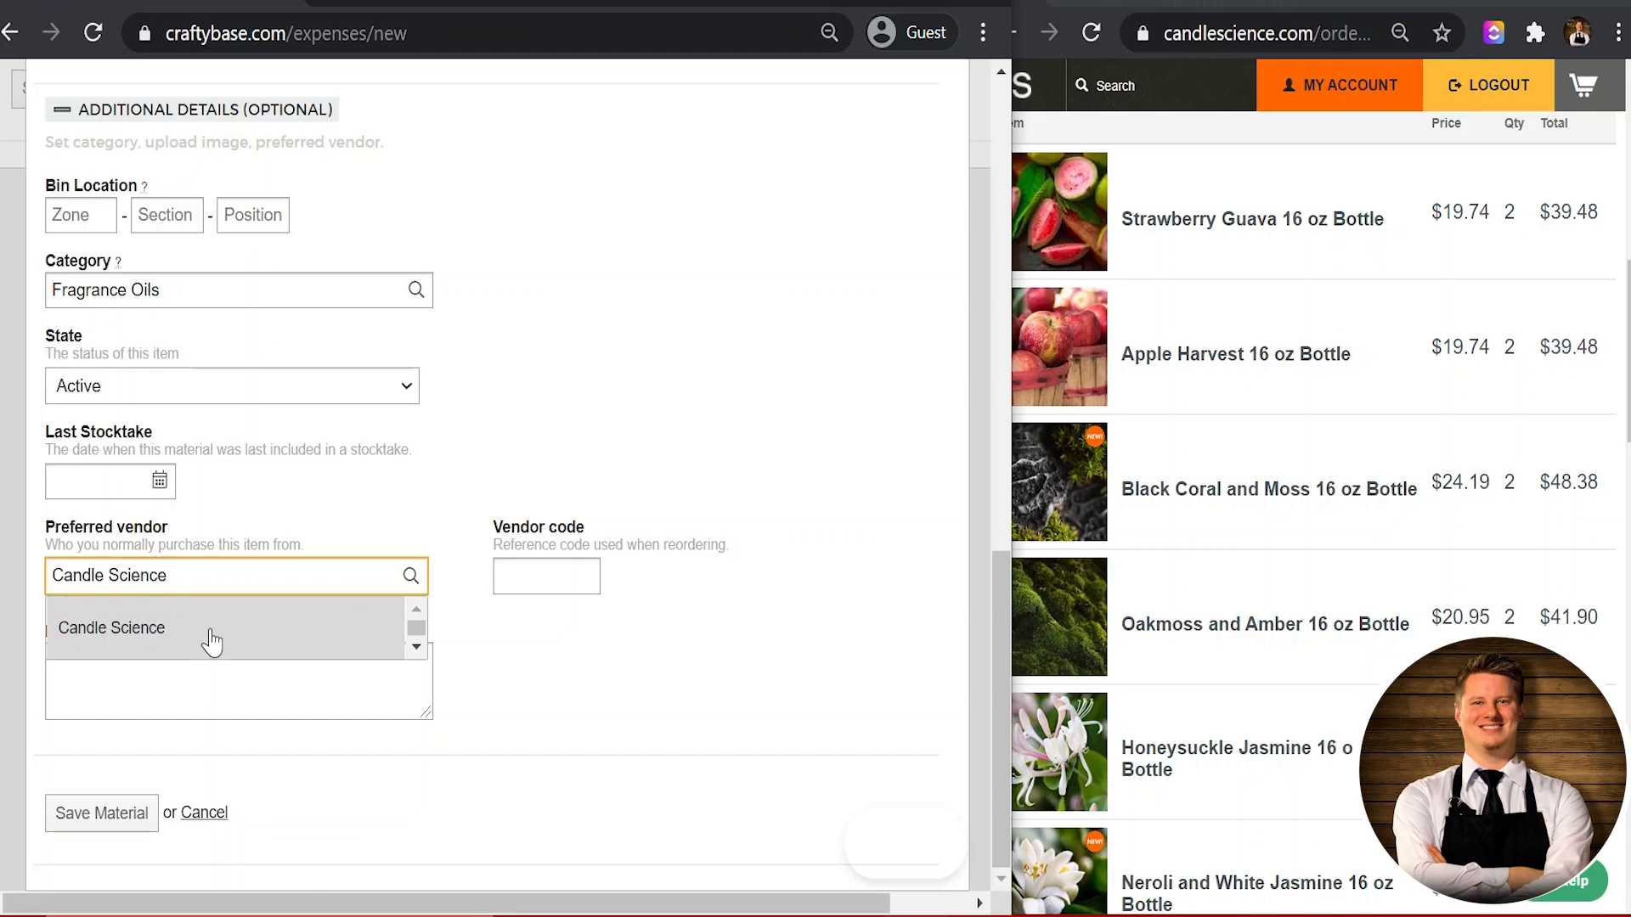
{"action": "left_click", "coordinate": [213, 643]}
{"action": "left_click", "coordinate": [499, 709]}
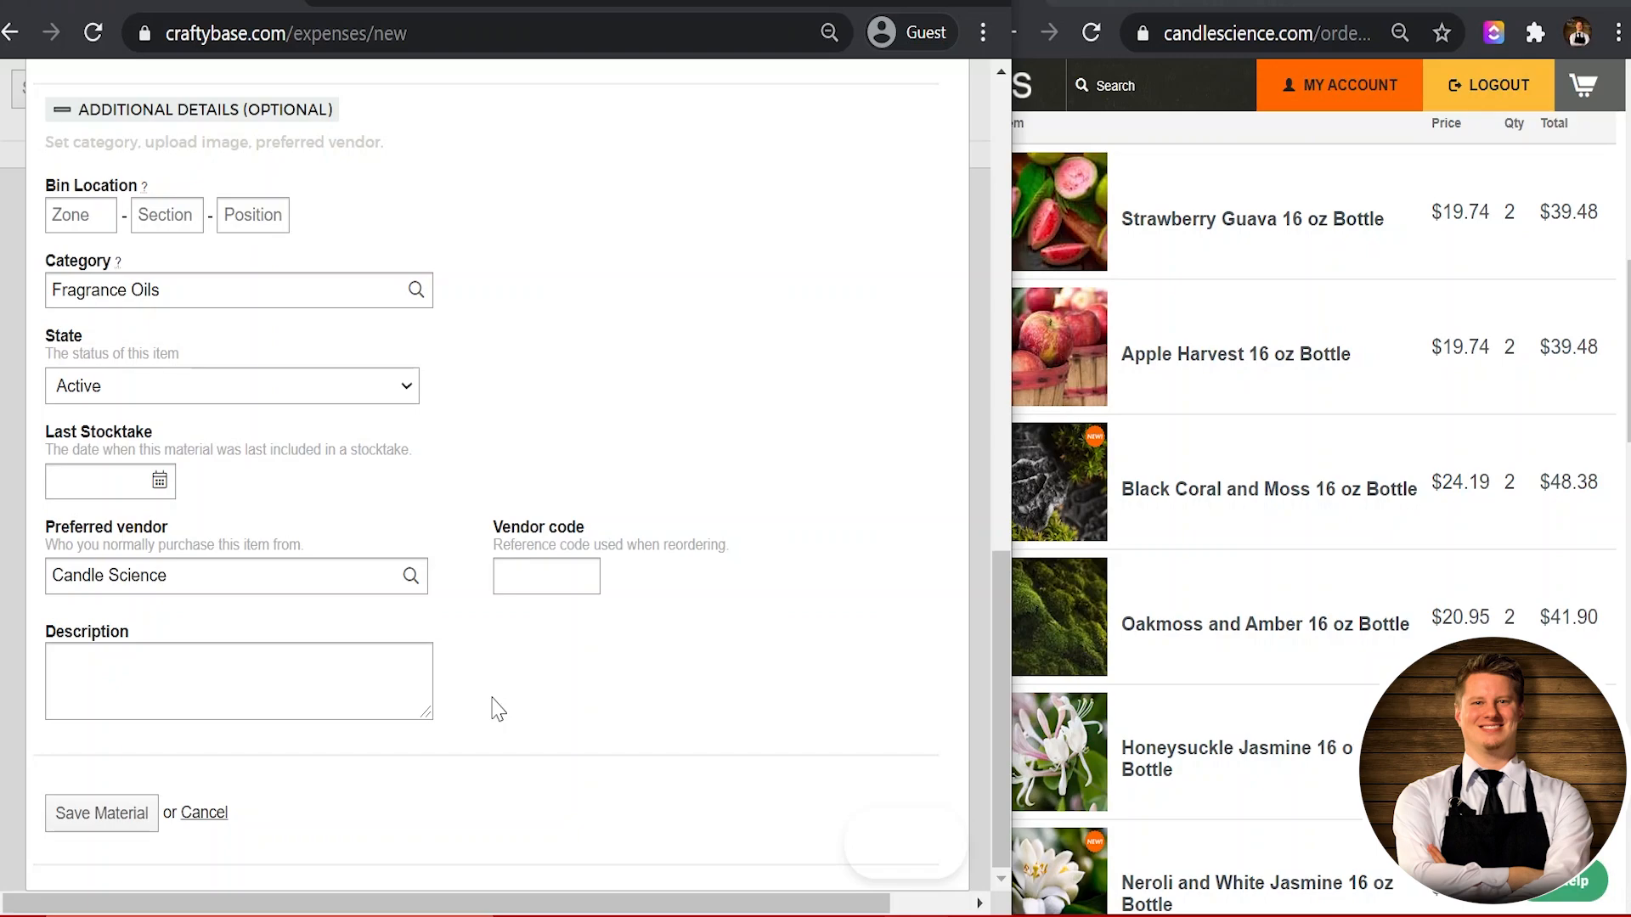
{"action": "key", "text": "Tab"}
{"action": "key", "text": "Tab"}
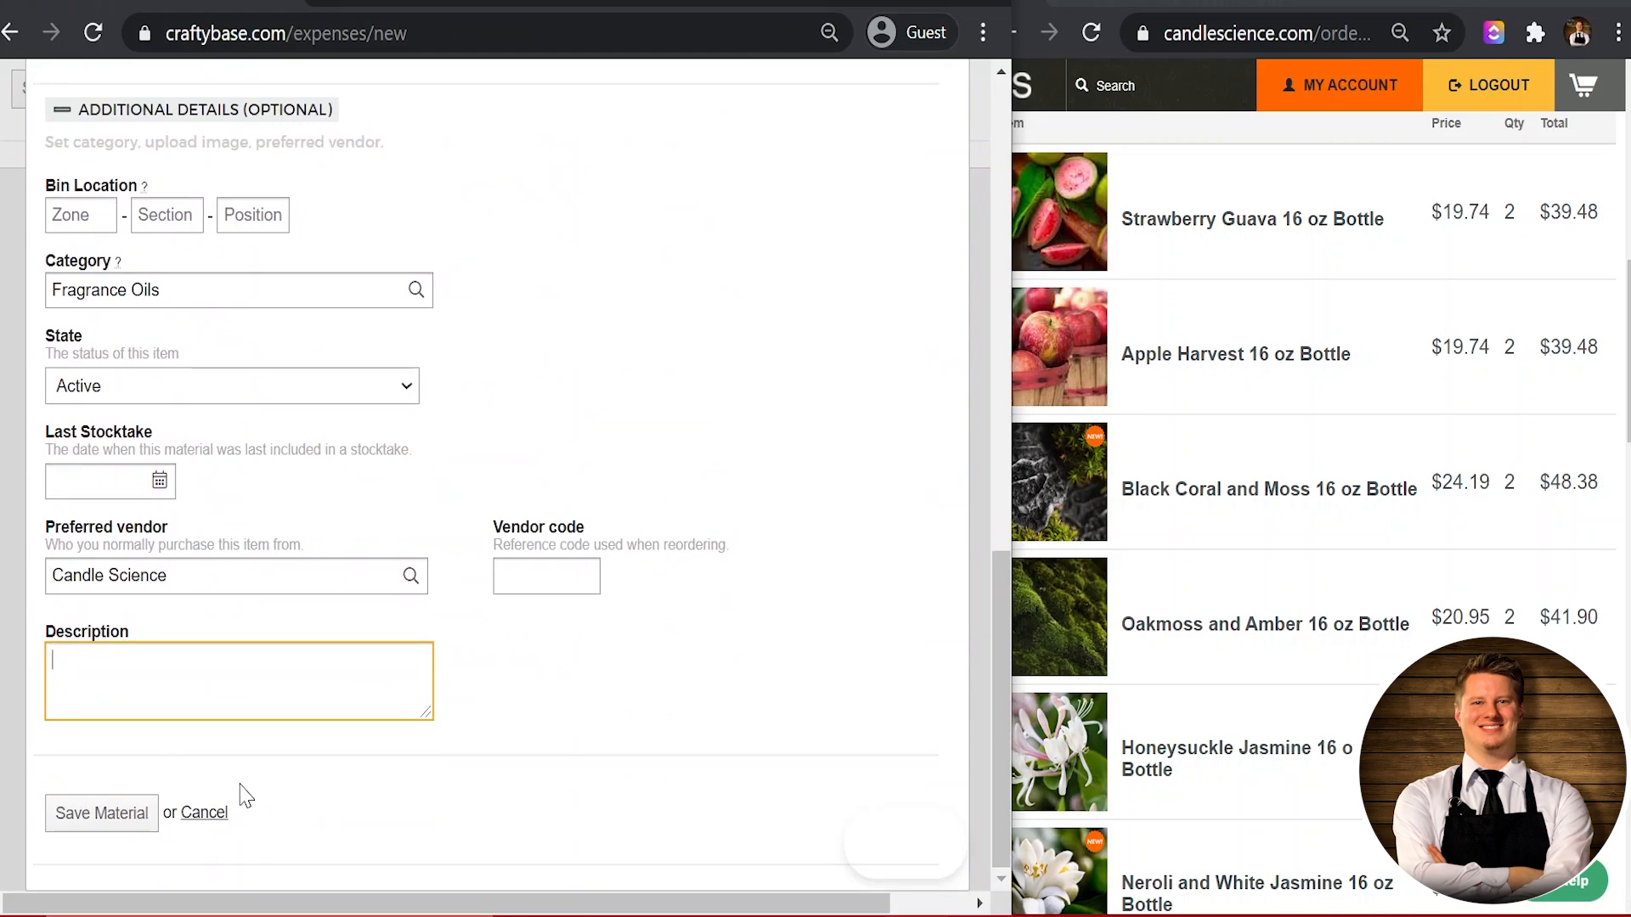
Step: Save the Strawberry Guava - FO (CS) material so it fills the expense line's Material
{"action": "left_click", "coordinate": [103, 818]}
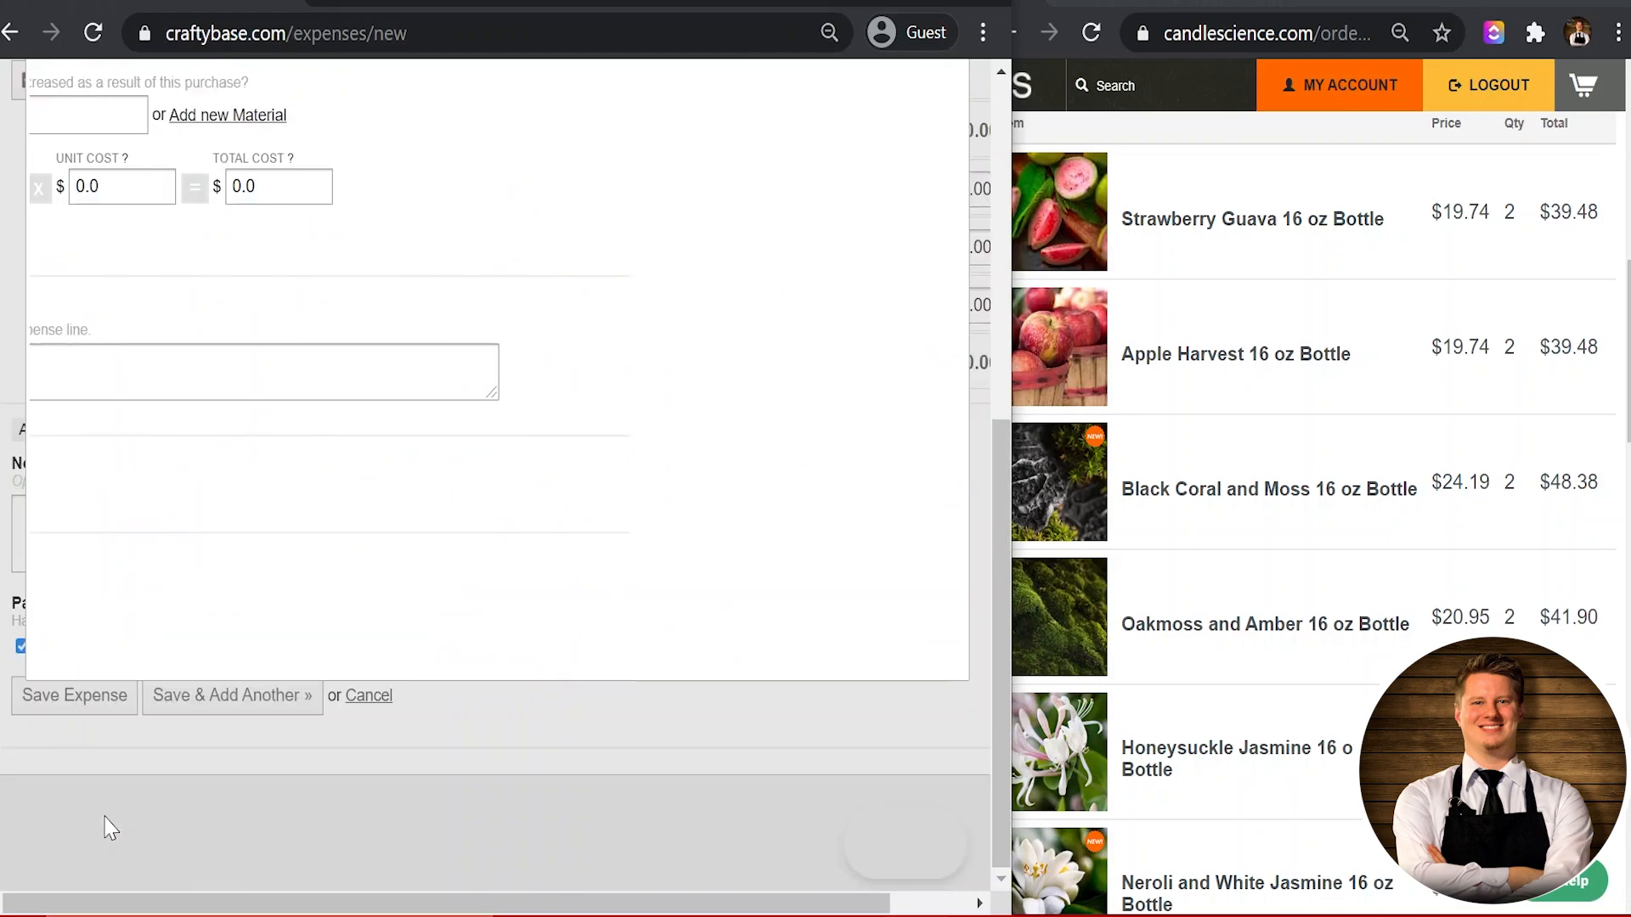
{"action": "scroll", "coordinate": [540, 476], "scroll_direction": "up", "scroll_amount": 3}
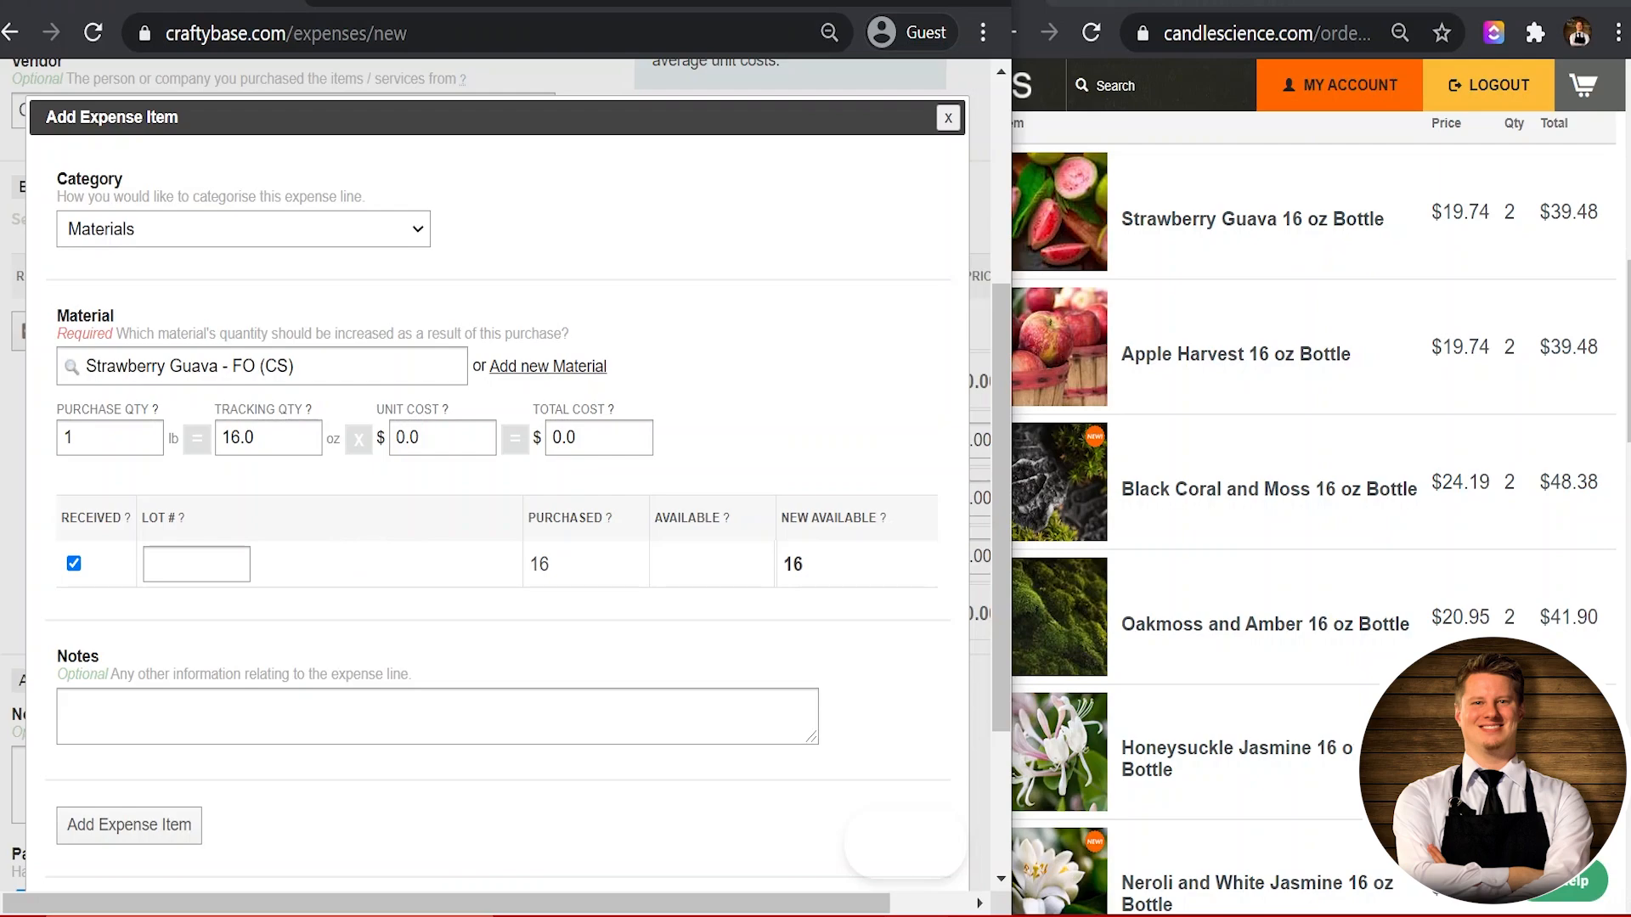
Step: Set the Strawberry Guava line's purchase quantity to 2 lb
{"action": "double_click", "coordinate": [68, 437]}
{"action": "type", "text": "2"}
{"action": "key", "text": "Tab"}
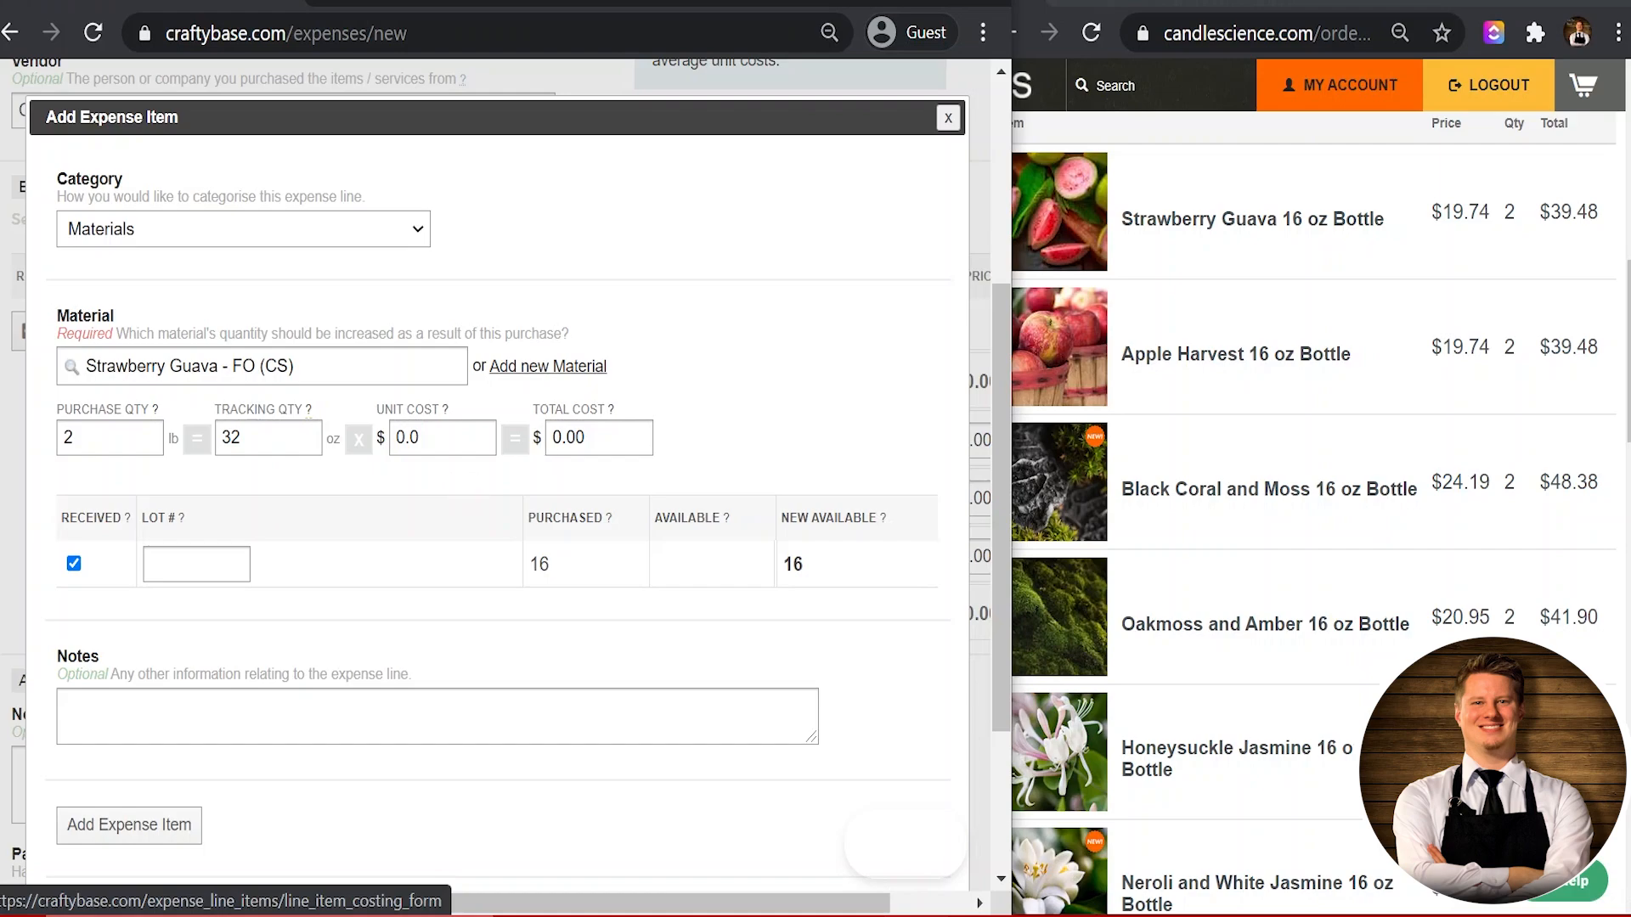
Step: Enter a $32.48 total cost, checked against the CandleScience order, giving $1.0150 per oz
{"action": "double_click", "coordinate": [598, 438]}
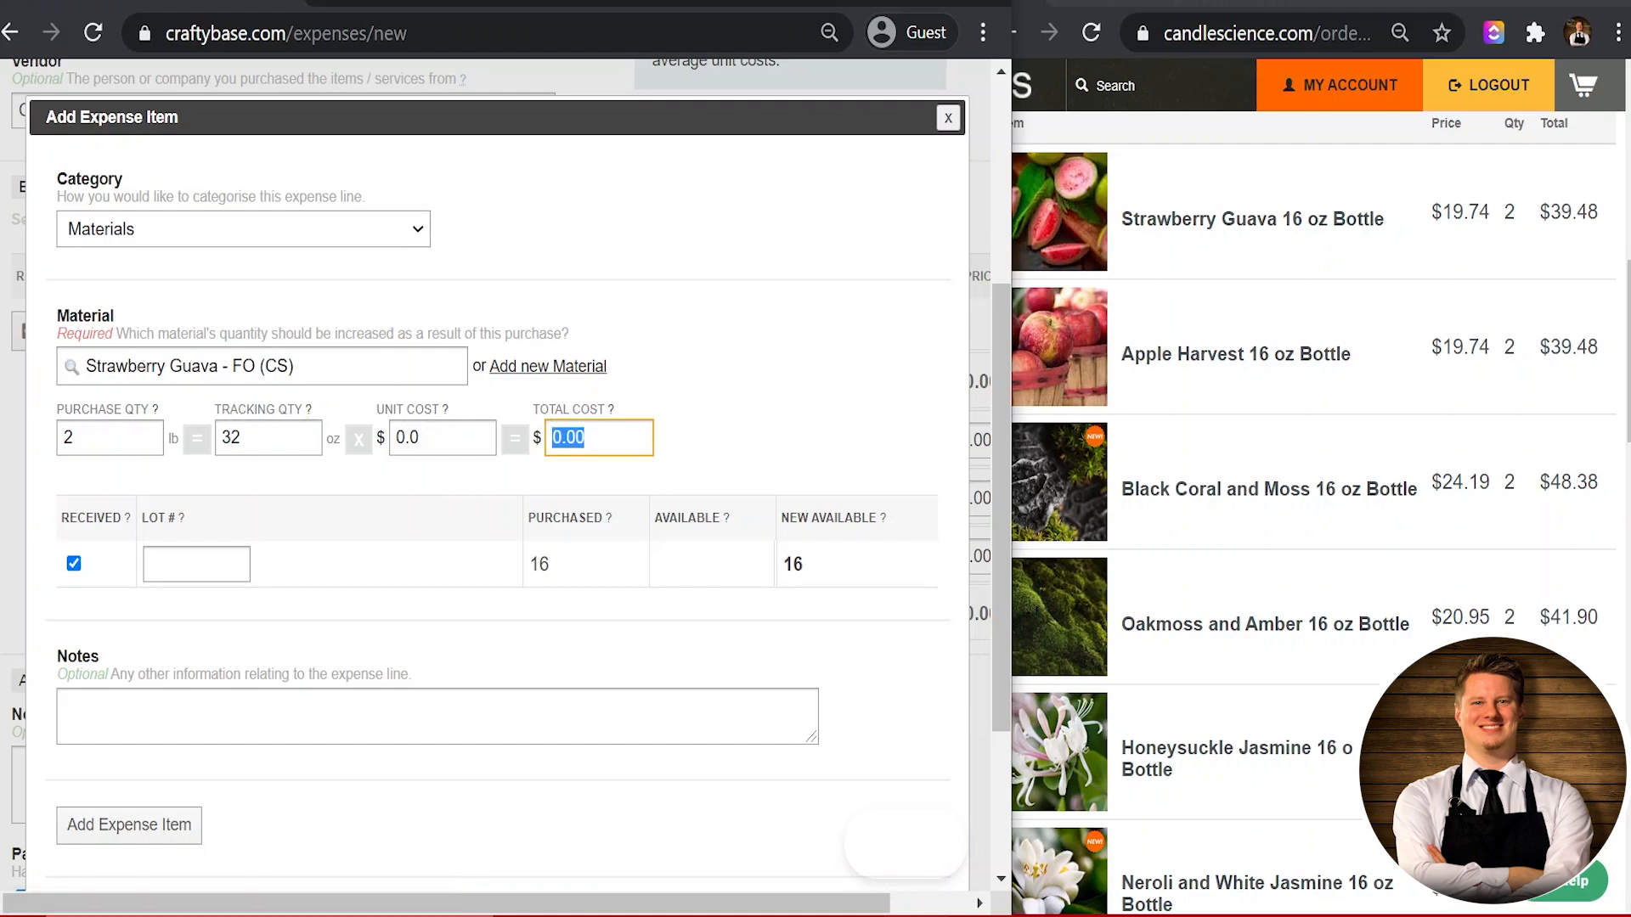
{"action": "left_click", "coordinate": [1105, 255]}
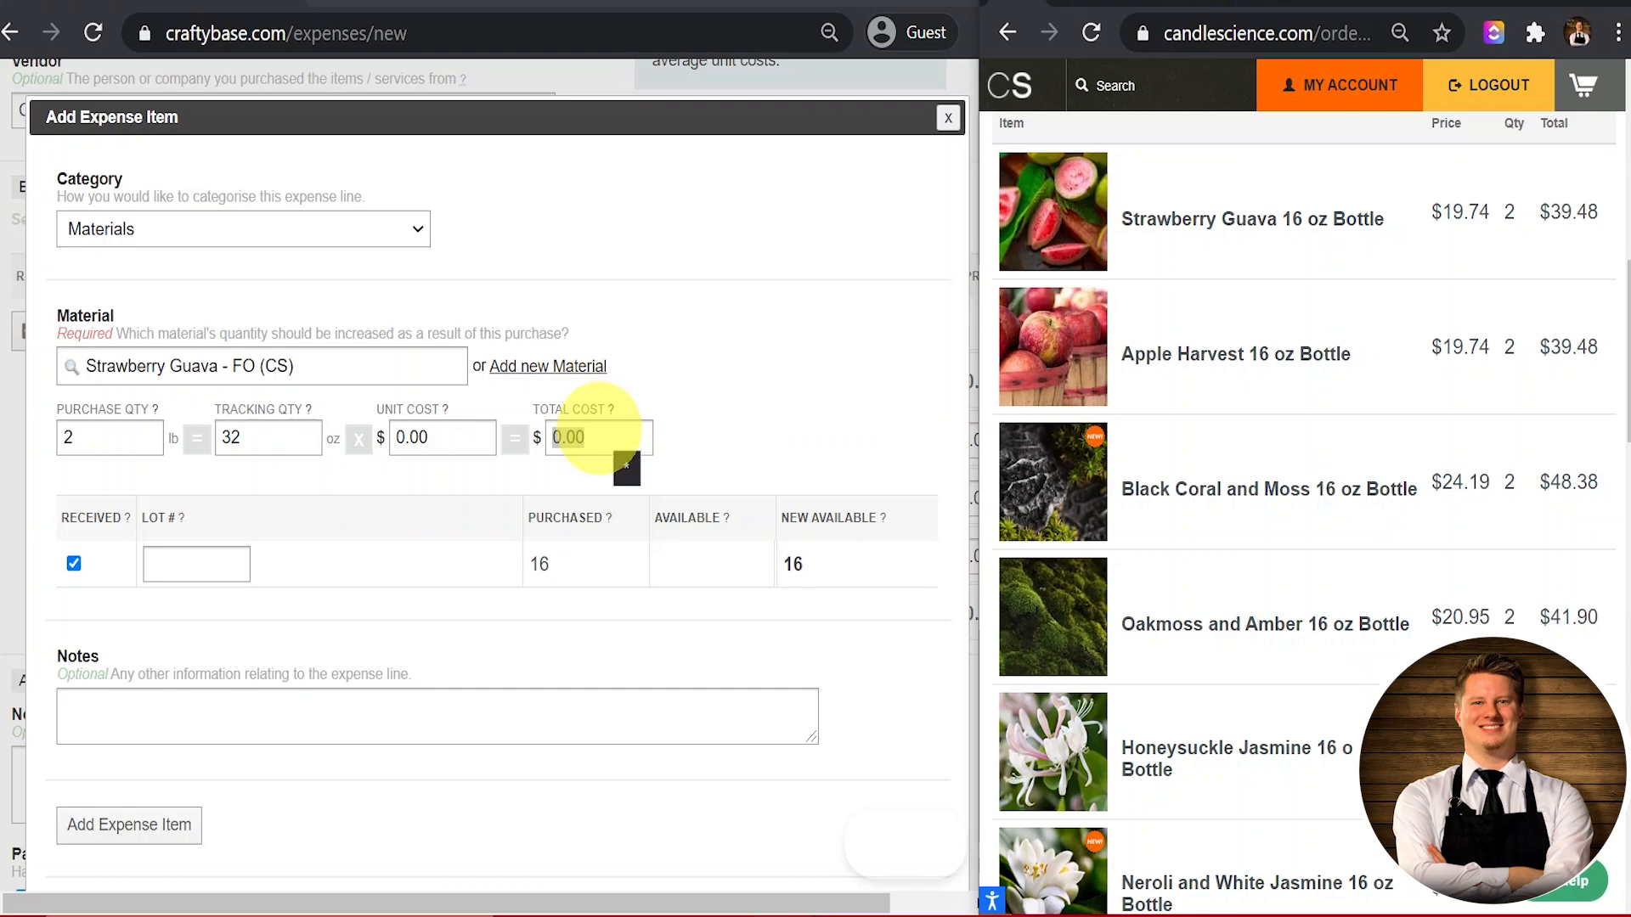
{"action": "left_click", "coordinate": [597, 434]}
{"action": "type", "text": "32.48"}
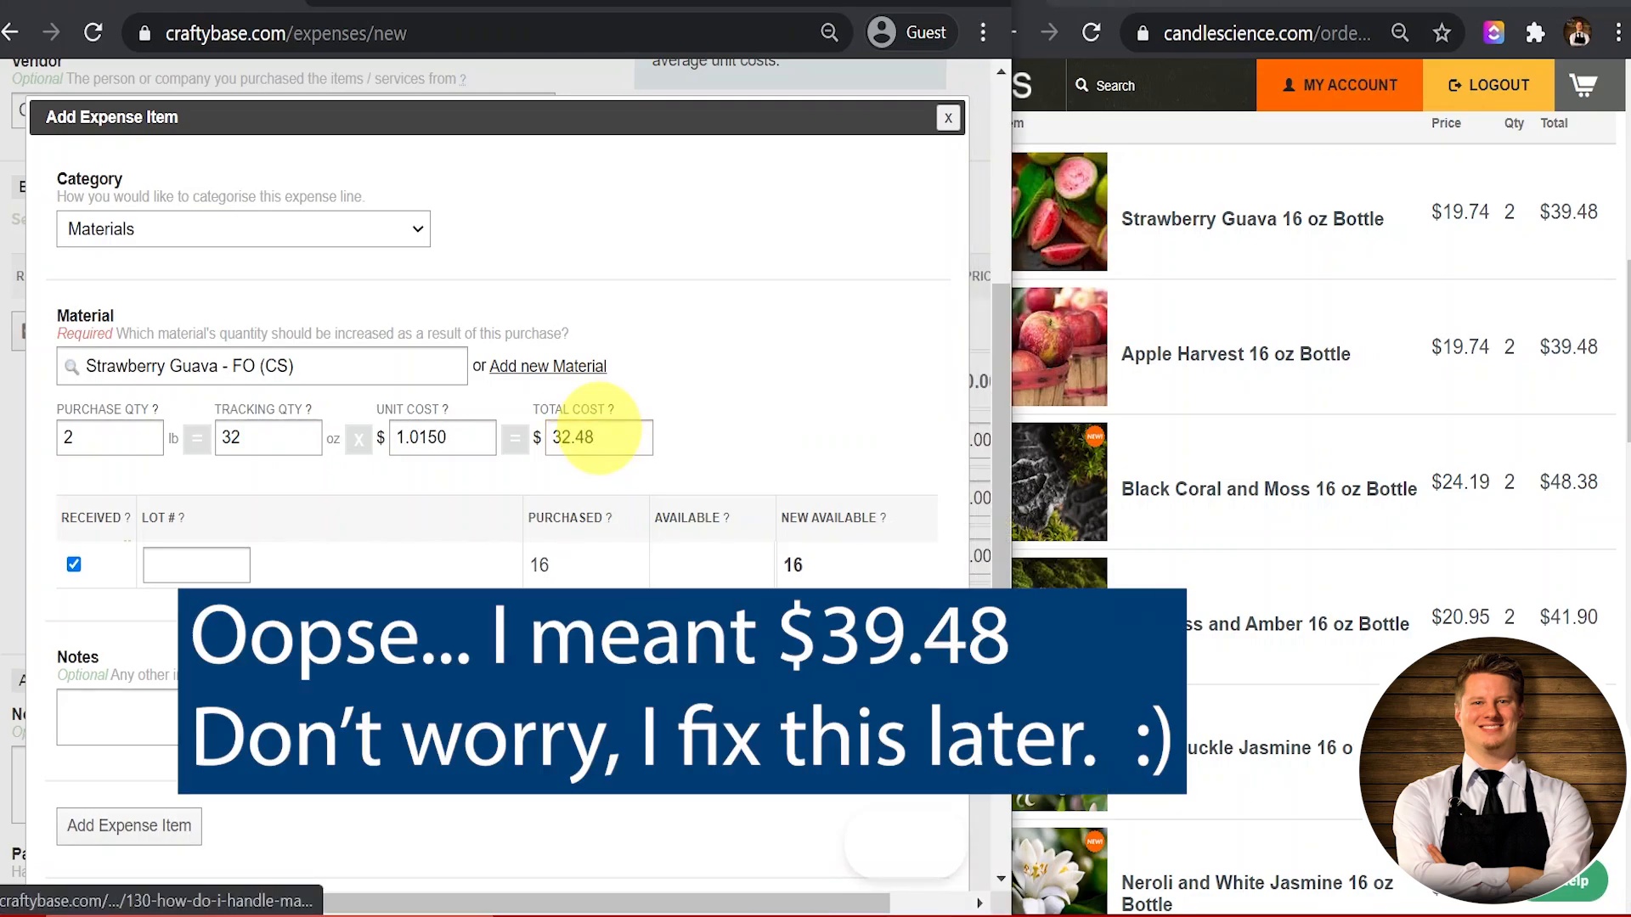
{"action": "left_click", "coordinate": [884, 363]}
{"action": "scroll", "coordinate": [884, 363], "scroll_direction": "down", "scroll_amount": 1}
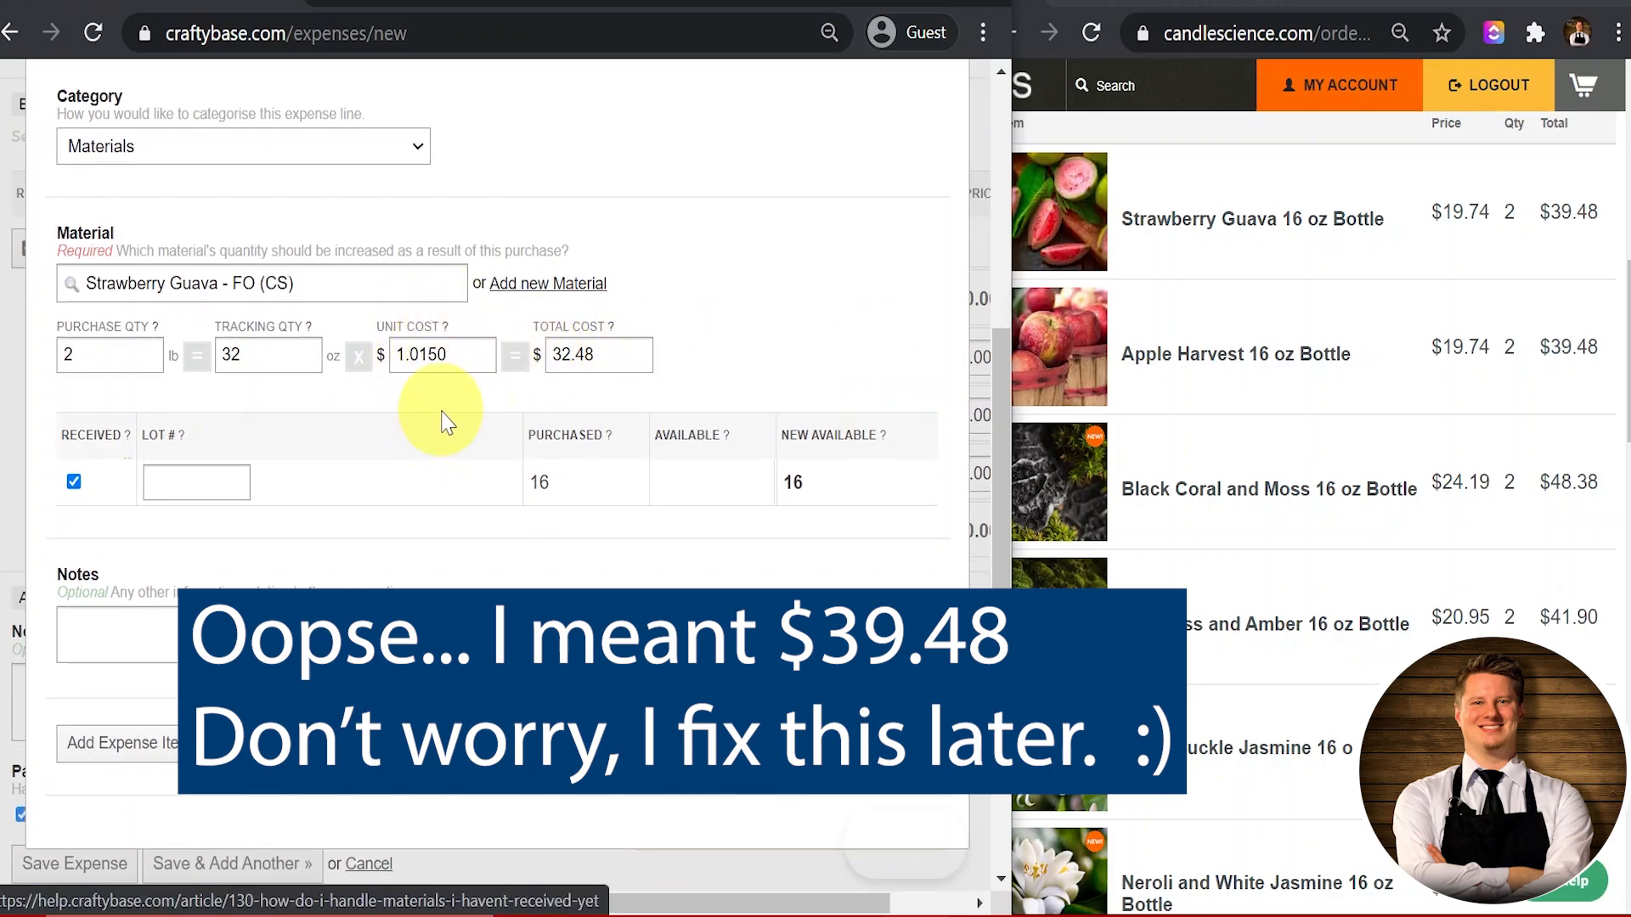
{"action": "scroll", "coordinate": [442, 416], "scroll_direction": "down", "scroll_amount": 2}
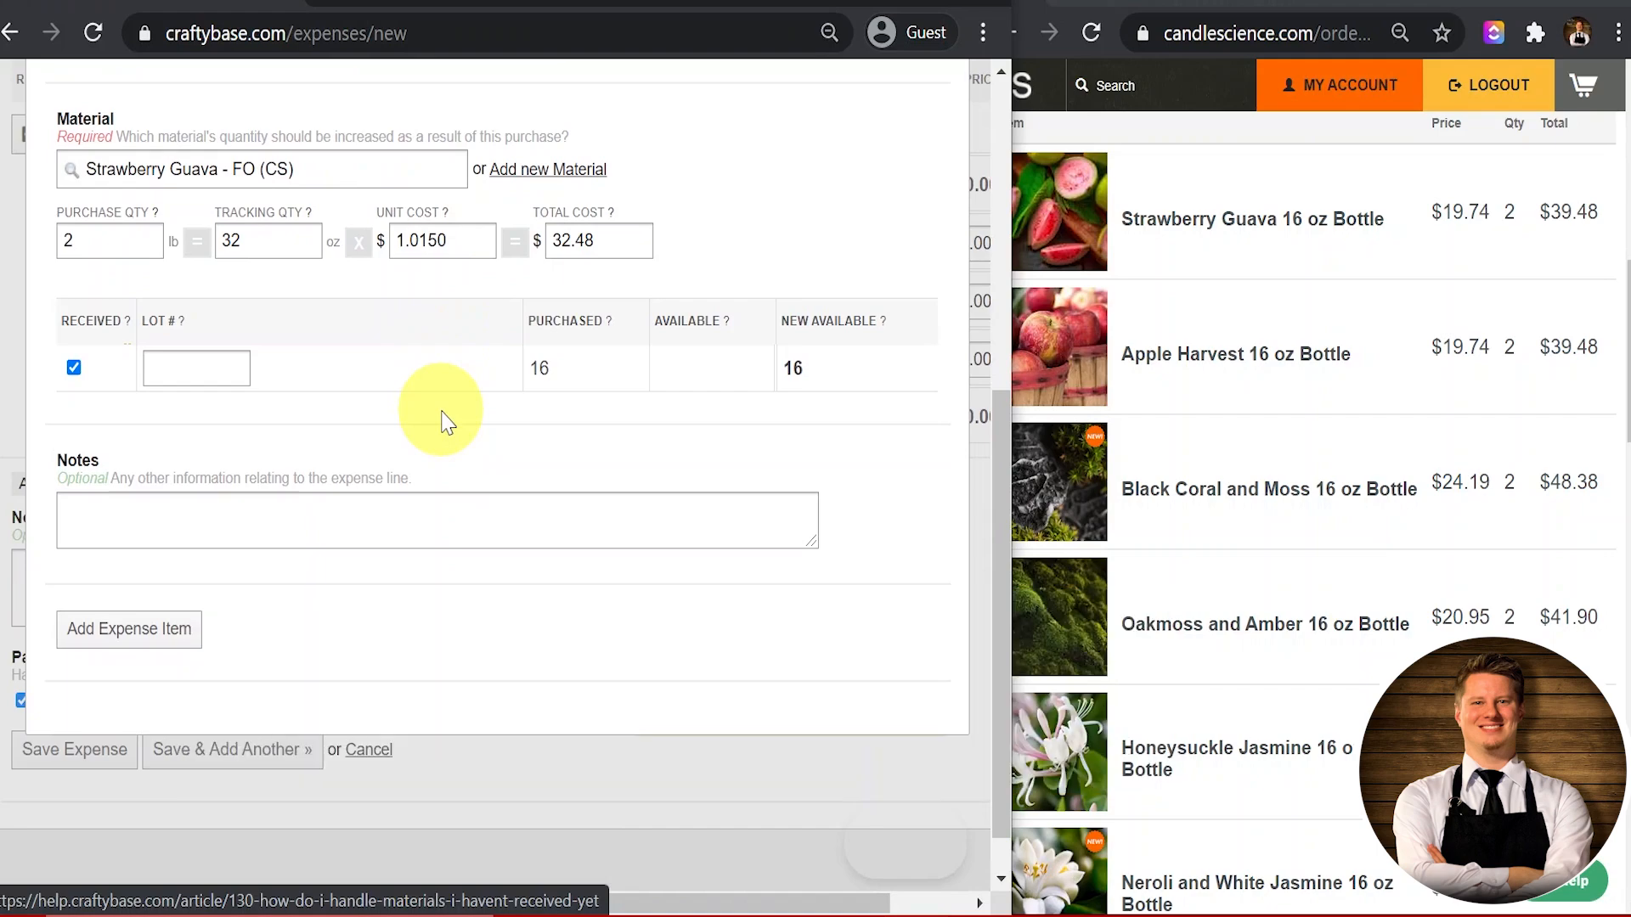
Step: Leave the Strawberry Guava line marked Received, adding 32 oz to stock, with Lot # empty
{"action": "left_click", "coordinate": [73, 367]}
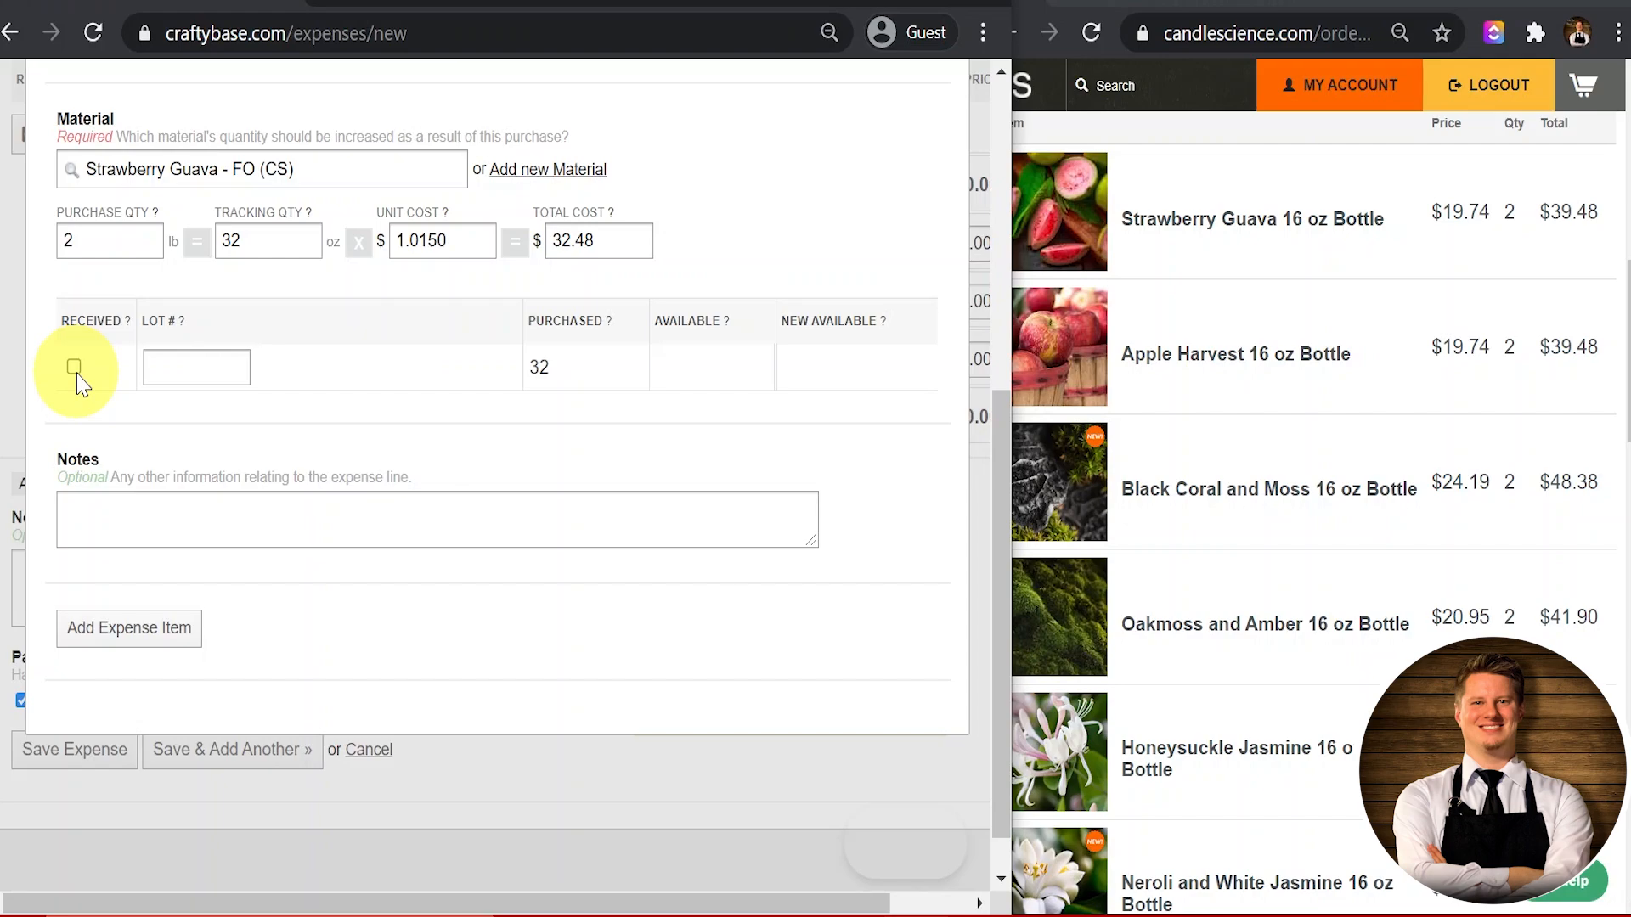
{"action": "left_click", "coordinate": [74, 367]}
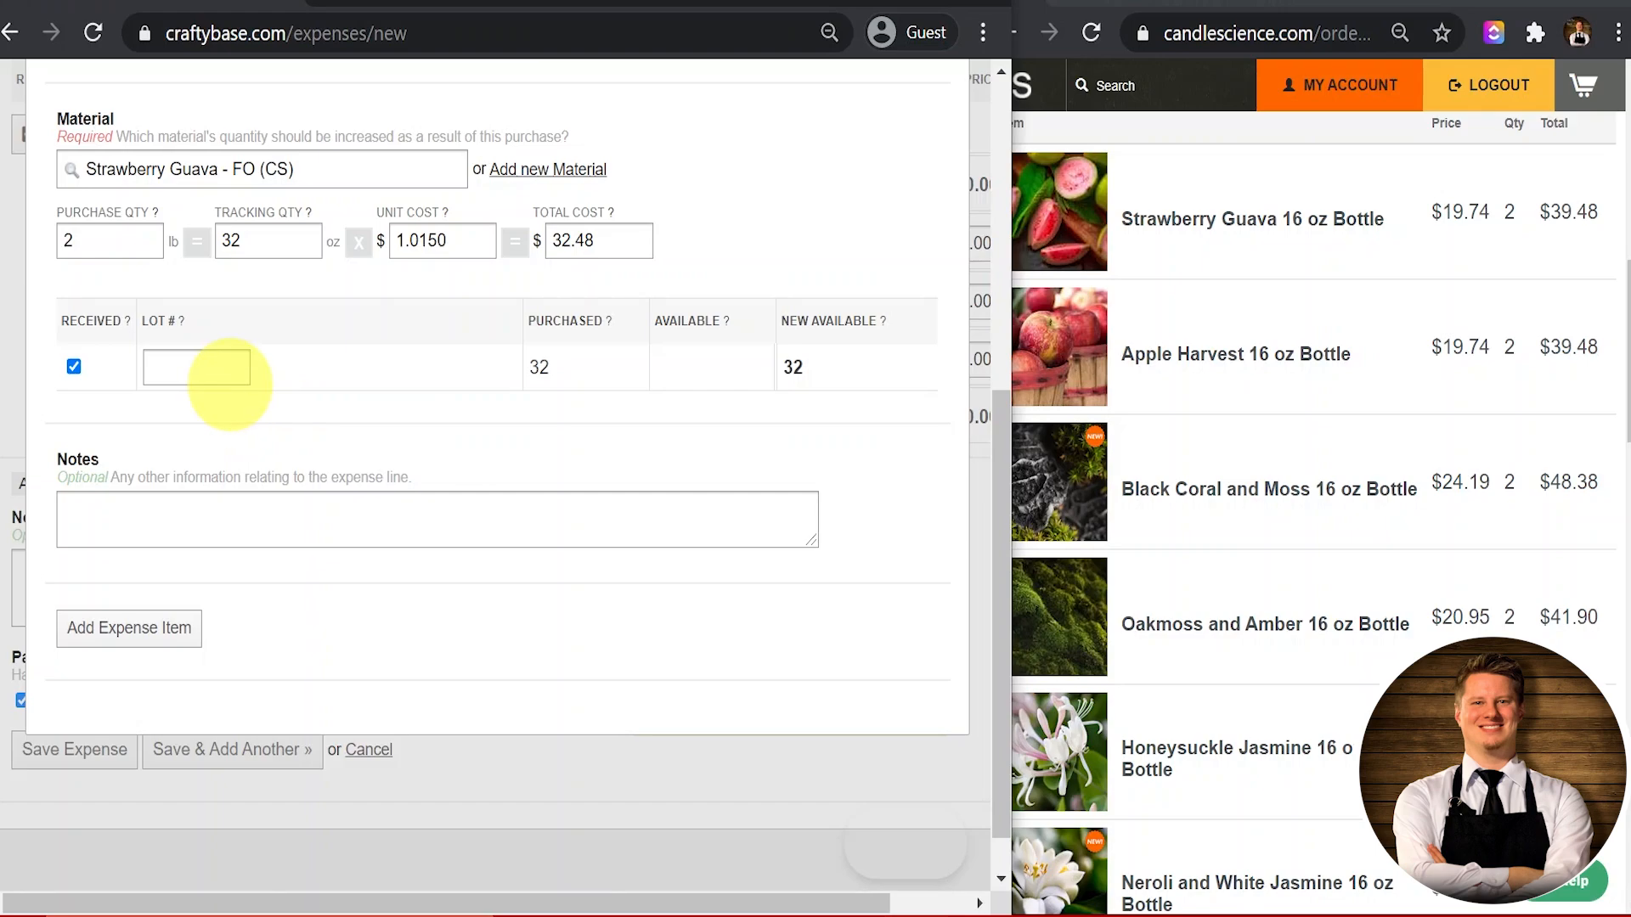
{"action": "left_click", "coordinate": [204, 368]}
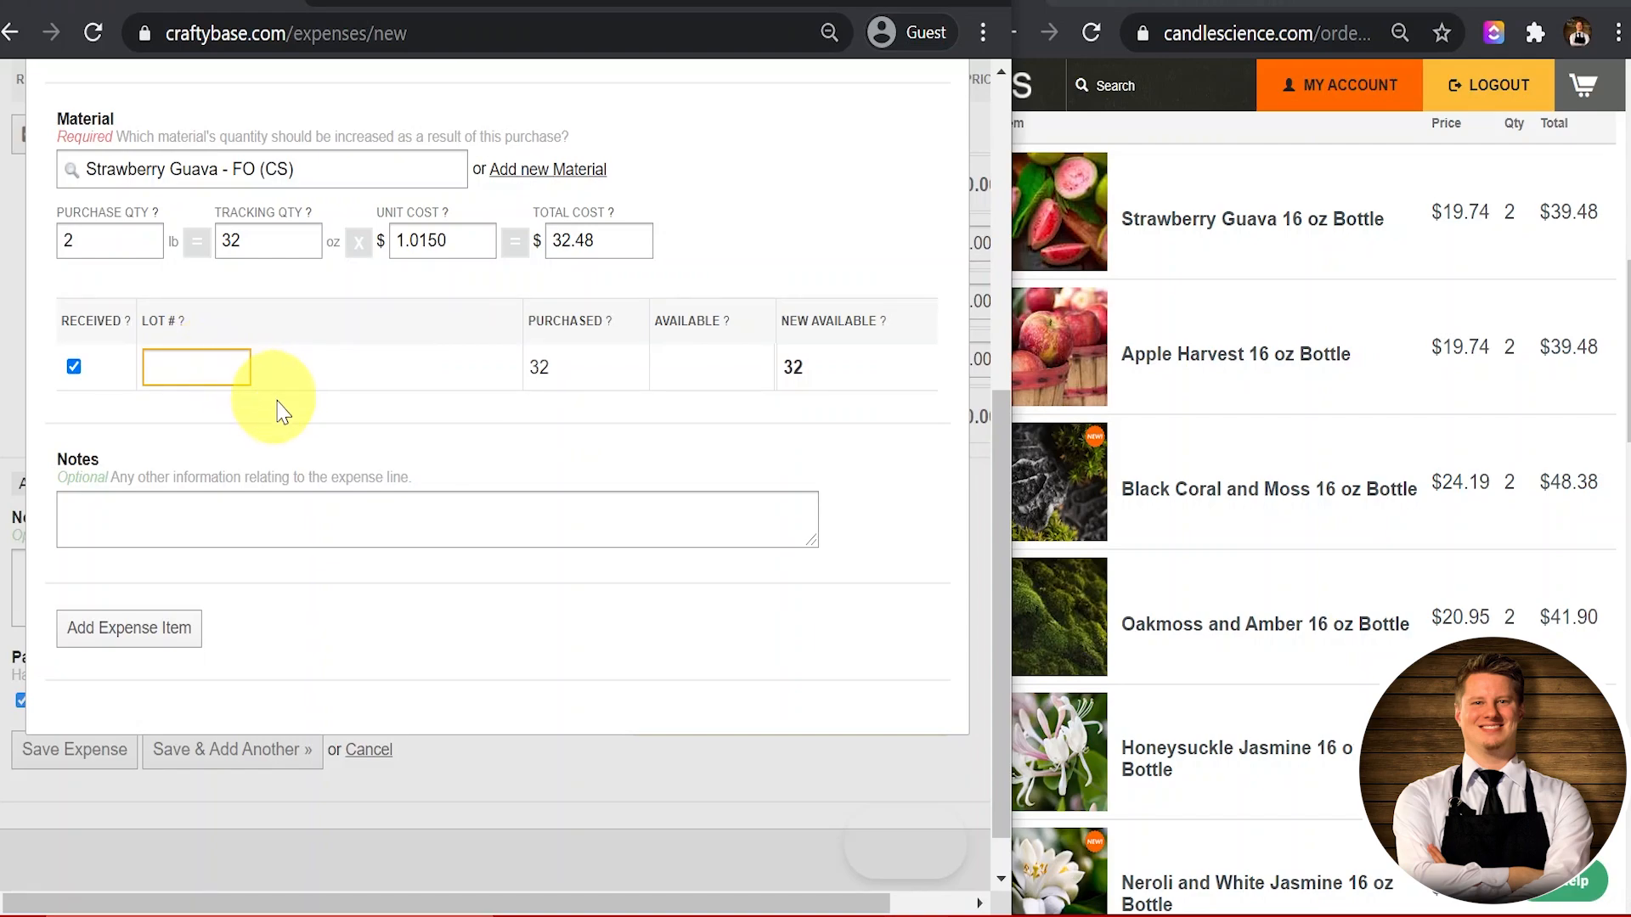
{"action": "left_click", "coordinate": [301, 431]}
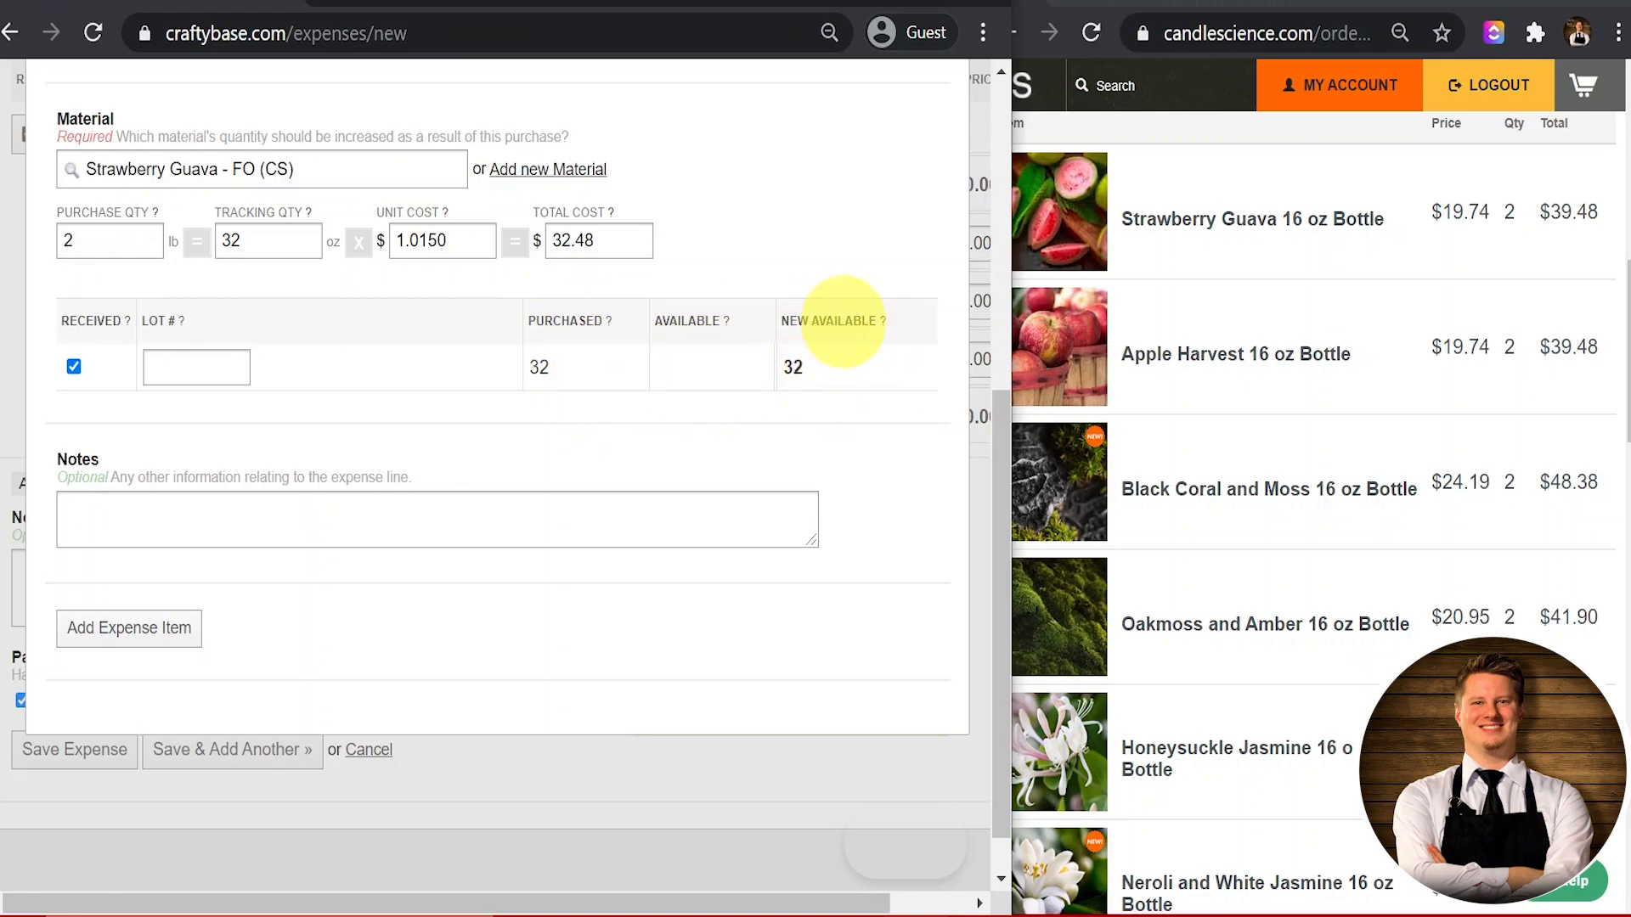
Step: Add the 32 oz Strawberry Guava line at $1.0150/oz and review the new expense row
{"action": "left_click", "coordinate": [179, 645]}
{"action": "scroll", "coordinate": [363, 552], "scroll_direction": "up", "scroll_amount": 3}
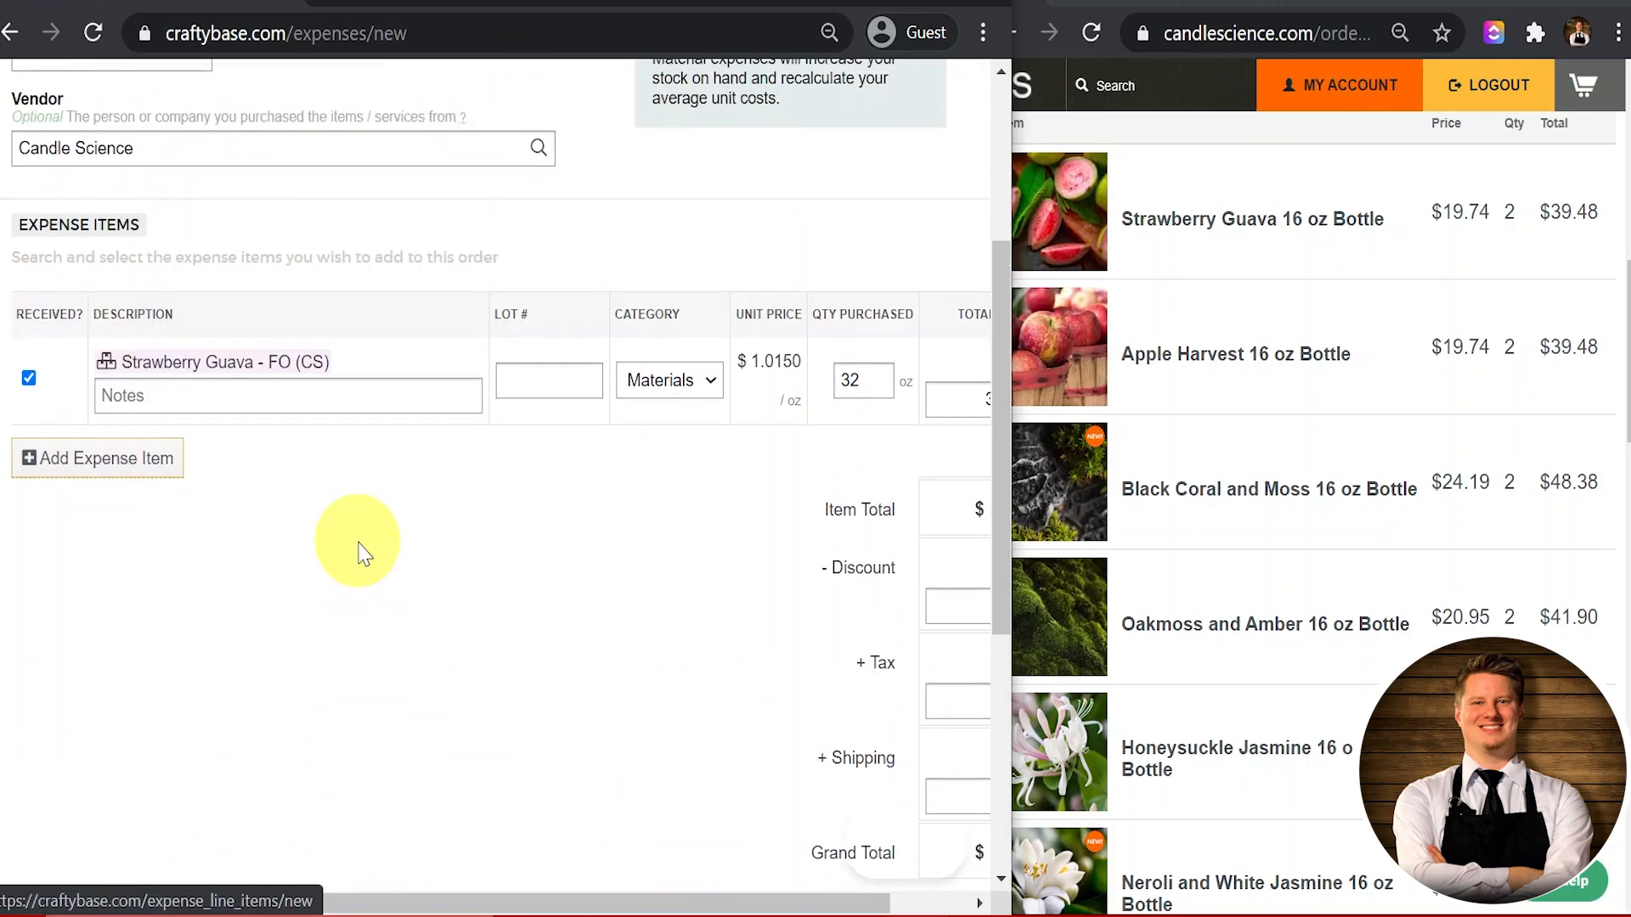
{"action": "scroll", "coordinate": [362, 552], "scroll_direction": "up", "scroll_amount": 3}
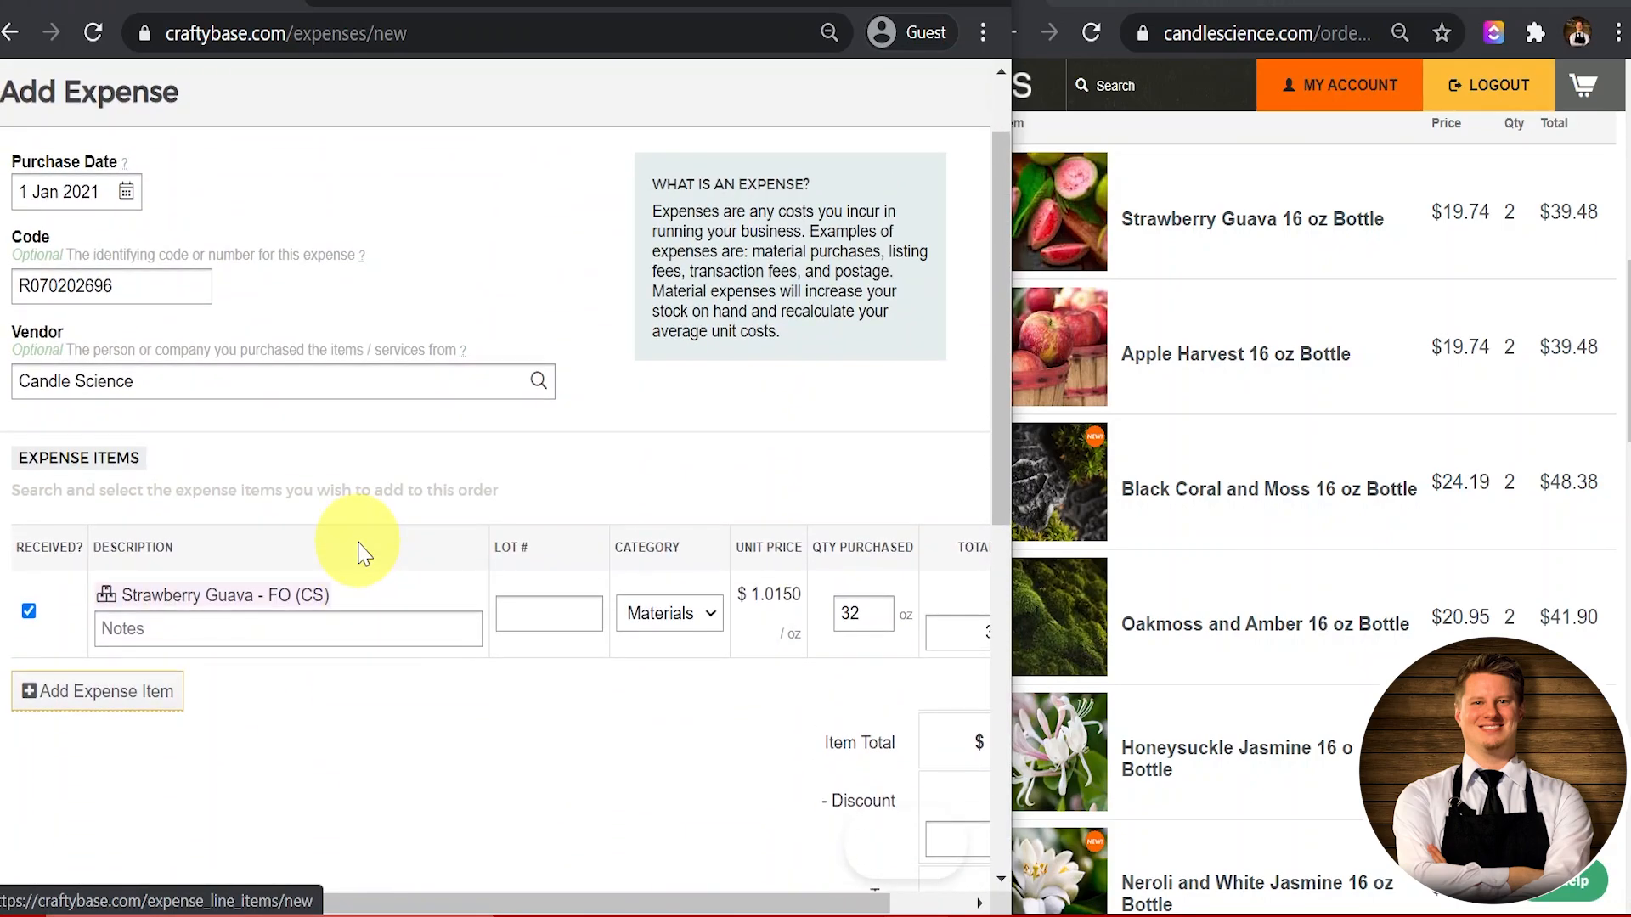
{"action": "scroll", "coordinate": [362, 552], "scroll_direction": "down", "scroll_amount": 1}
{"action": "scroll", "coordinate": [364, 539], "scroll_direction": "up", "scroll_amount": 2}
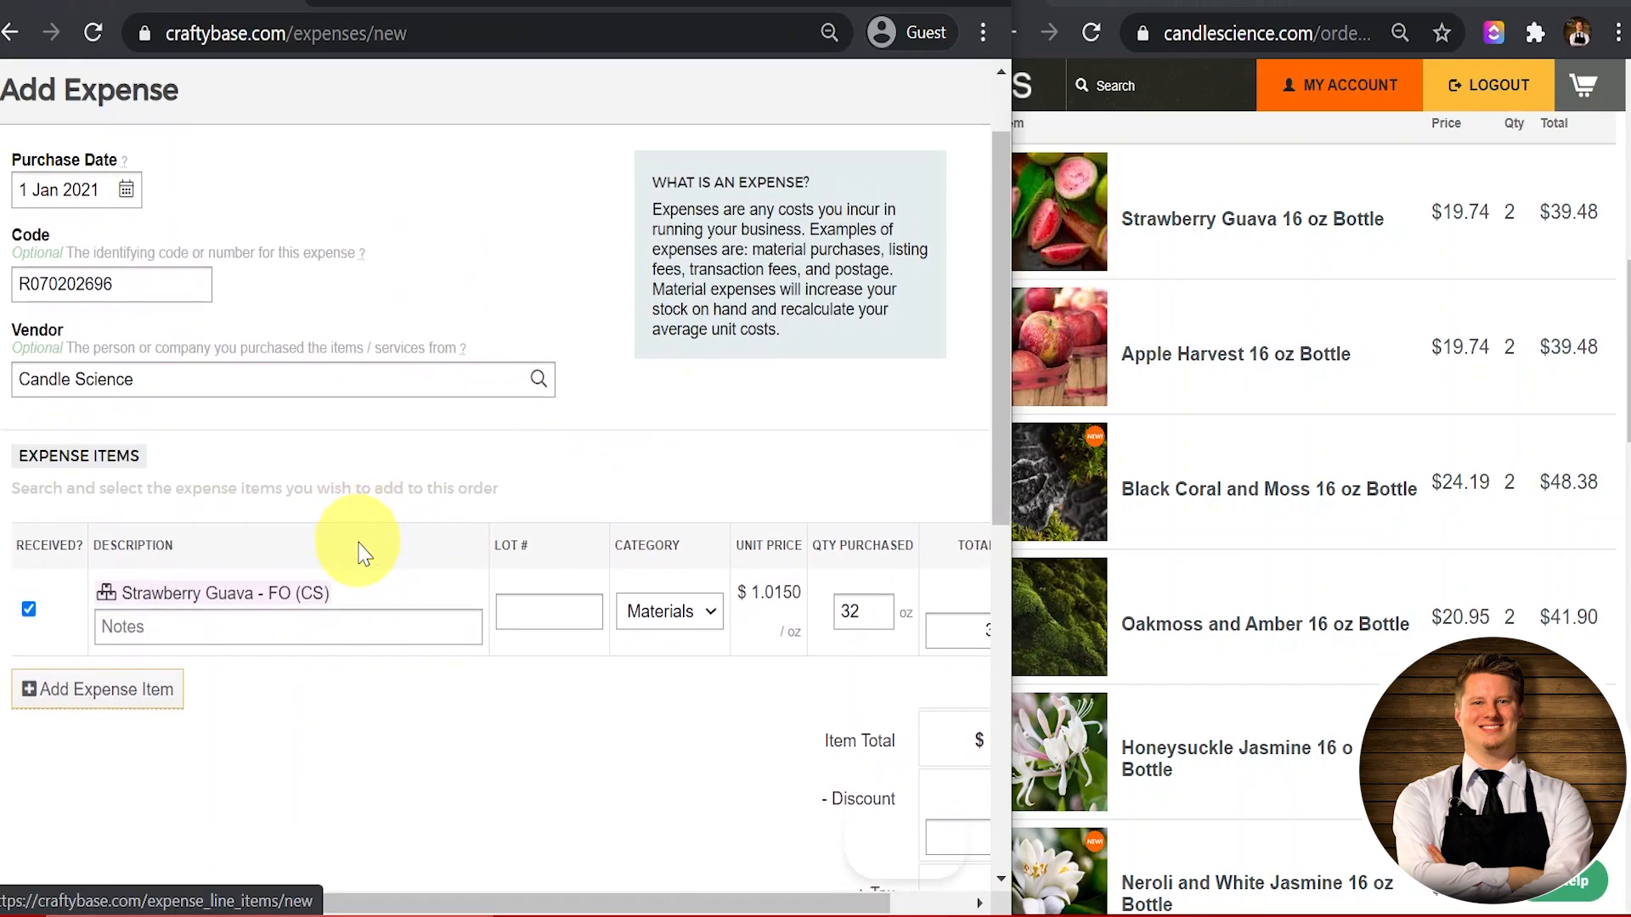
{"action": "scroll", "coordinate": [355, 546], "scroll_direction": "down", "scroll_amount": 2}
{"action": "scroll", "coordinate": [459, 612], "scroll_direction": "right", "scroll_amount": 1}
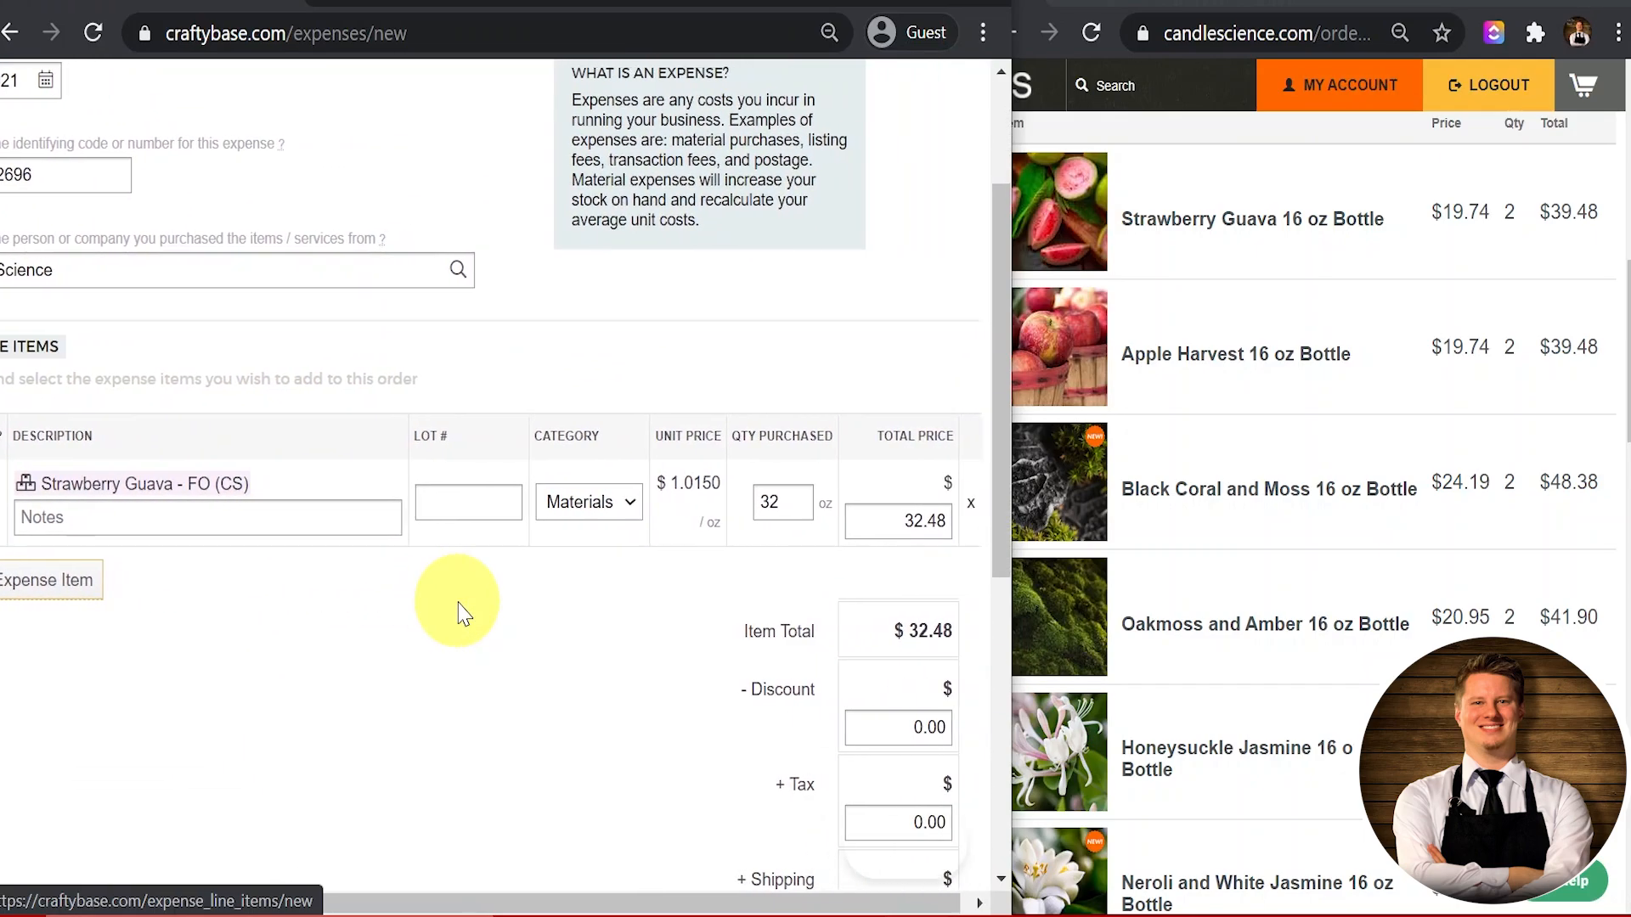
{"action": "scroll", "coordinate": [459, 611], "scroll_direction": "left", "scroll_amount": 1}
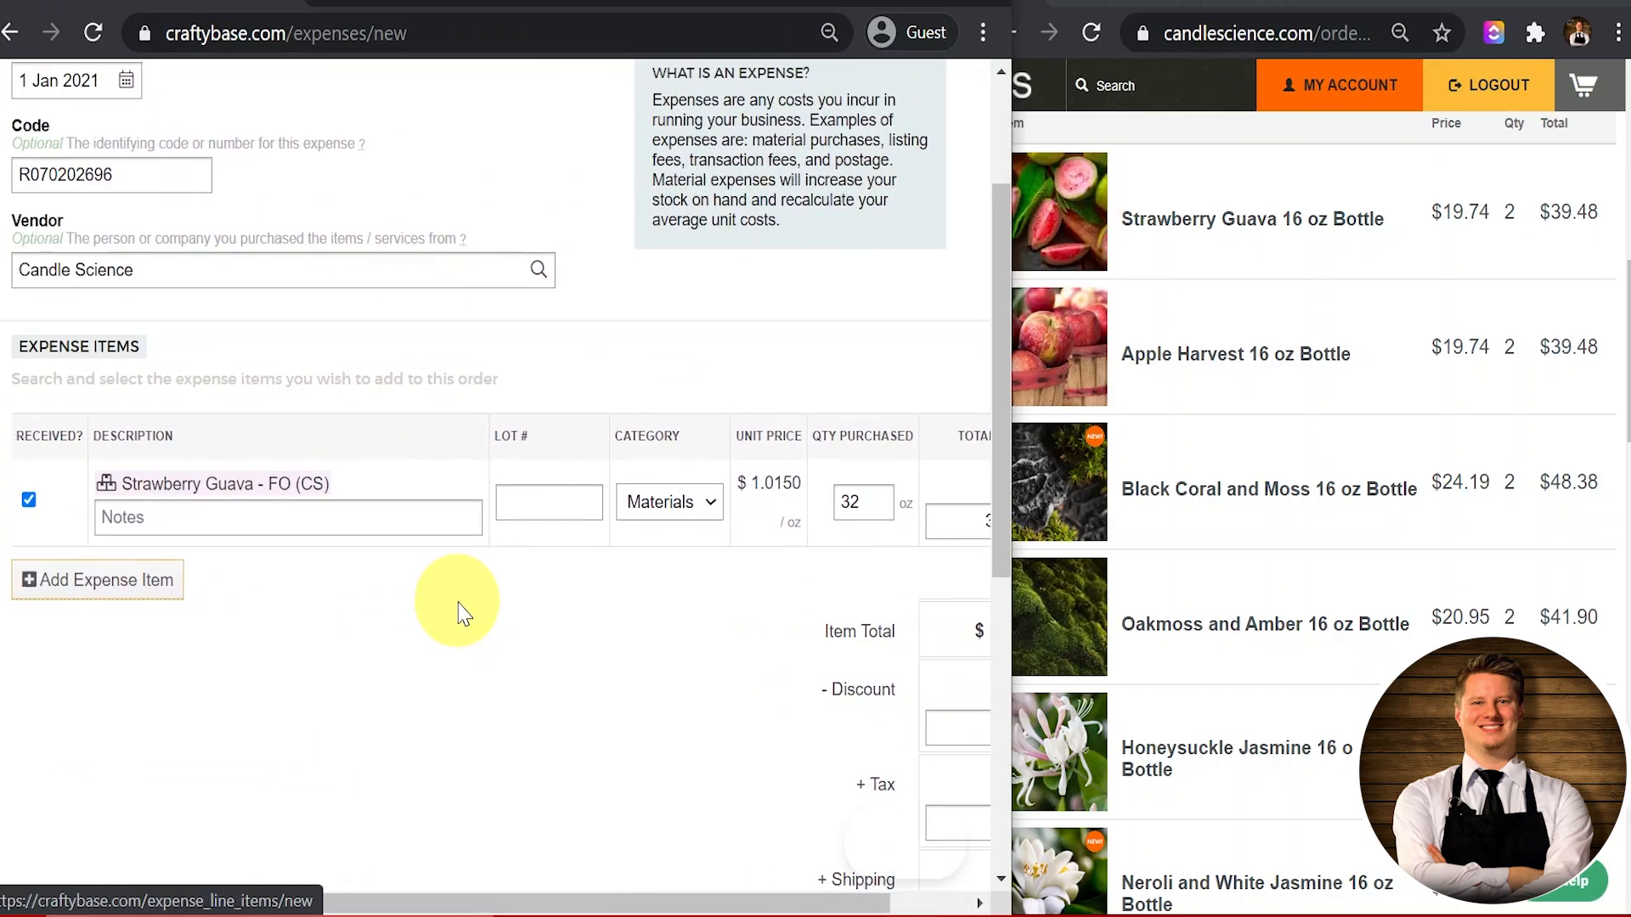
{"action": "scroll", "coordinate": [457, 609], "scroll_direction": "right", "scroll_amount": 1}
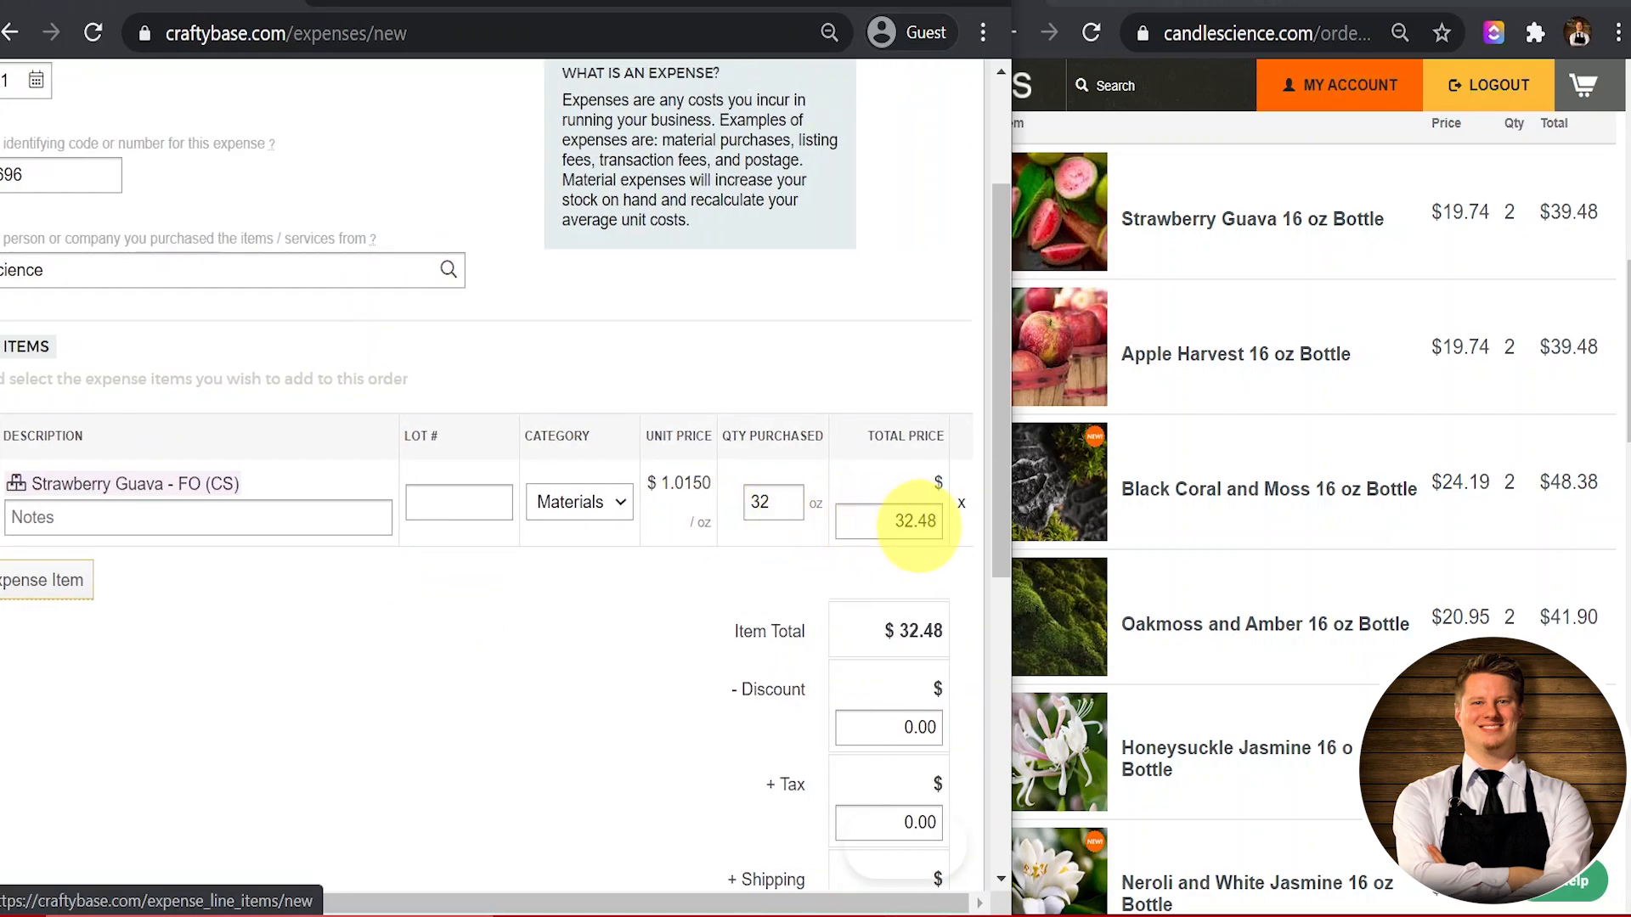
{"action": "scroll", "coordinate": [146, 794], "scroll_direction": "left", "scroll_amount": 1}
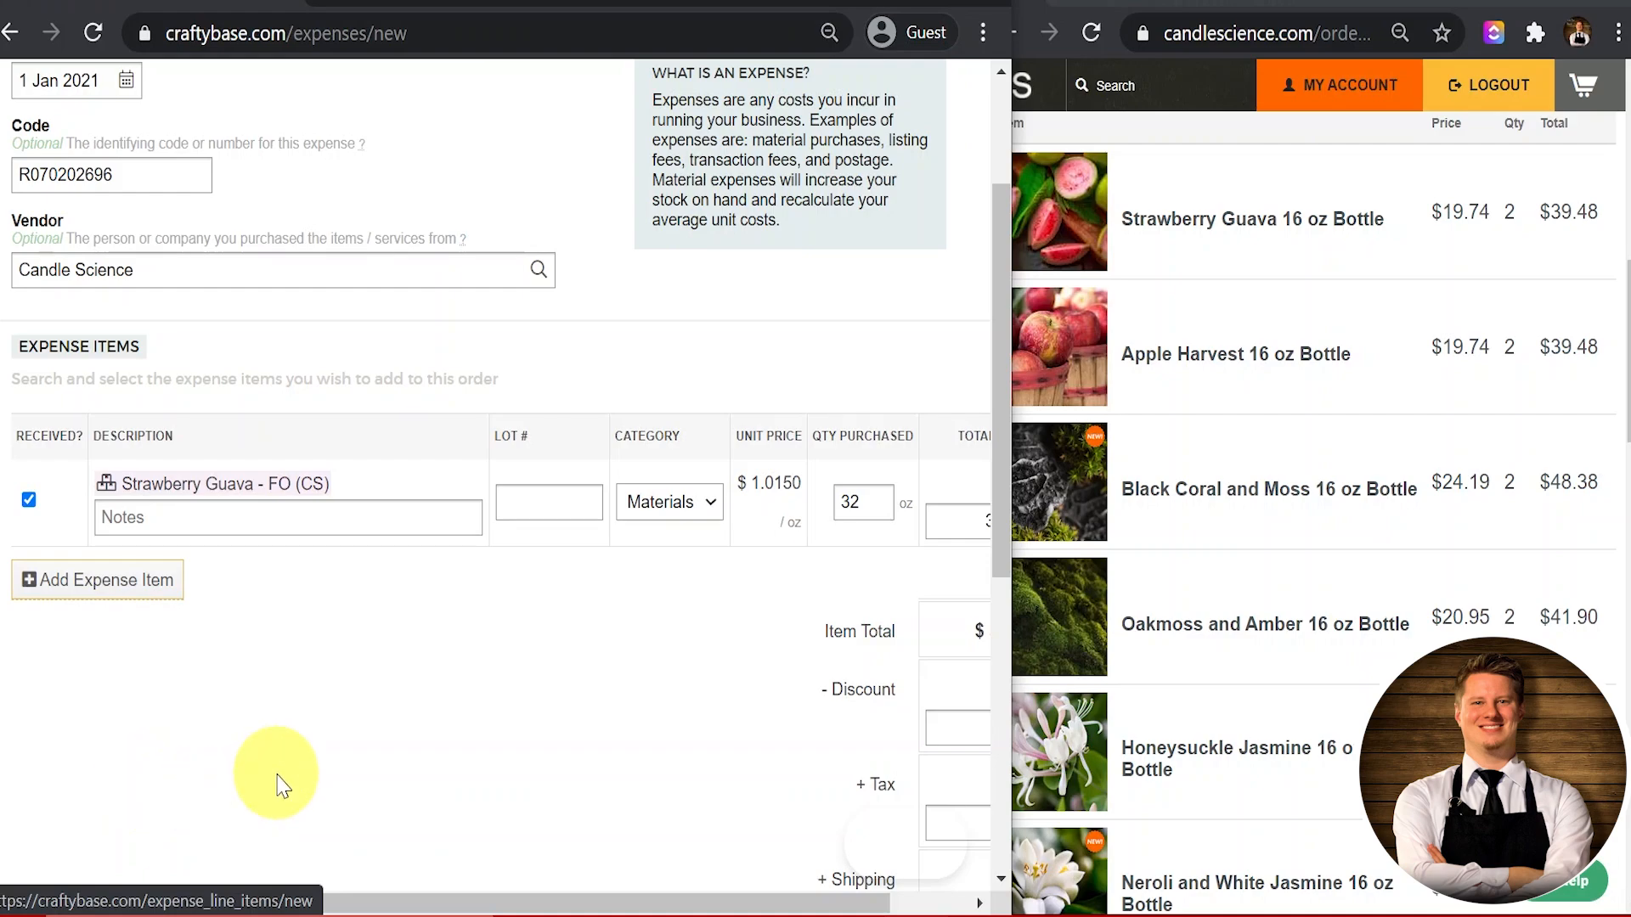
{"action": "scroll", "coordinate": [283, 786], "scroll_direction": "down", "scroll_amount": 2}
{"action": "scroll", "coordinate": [283, 785], "scroll_direction": "down", "scroll_amount": 2}
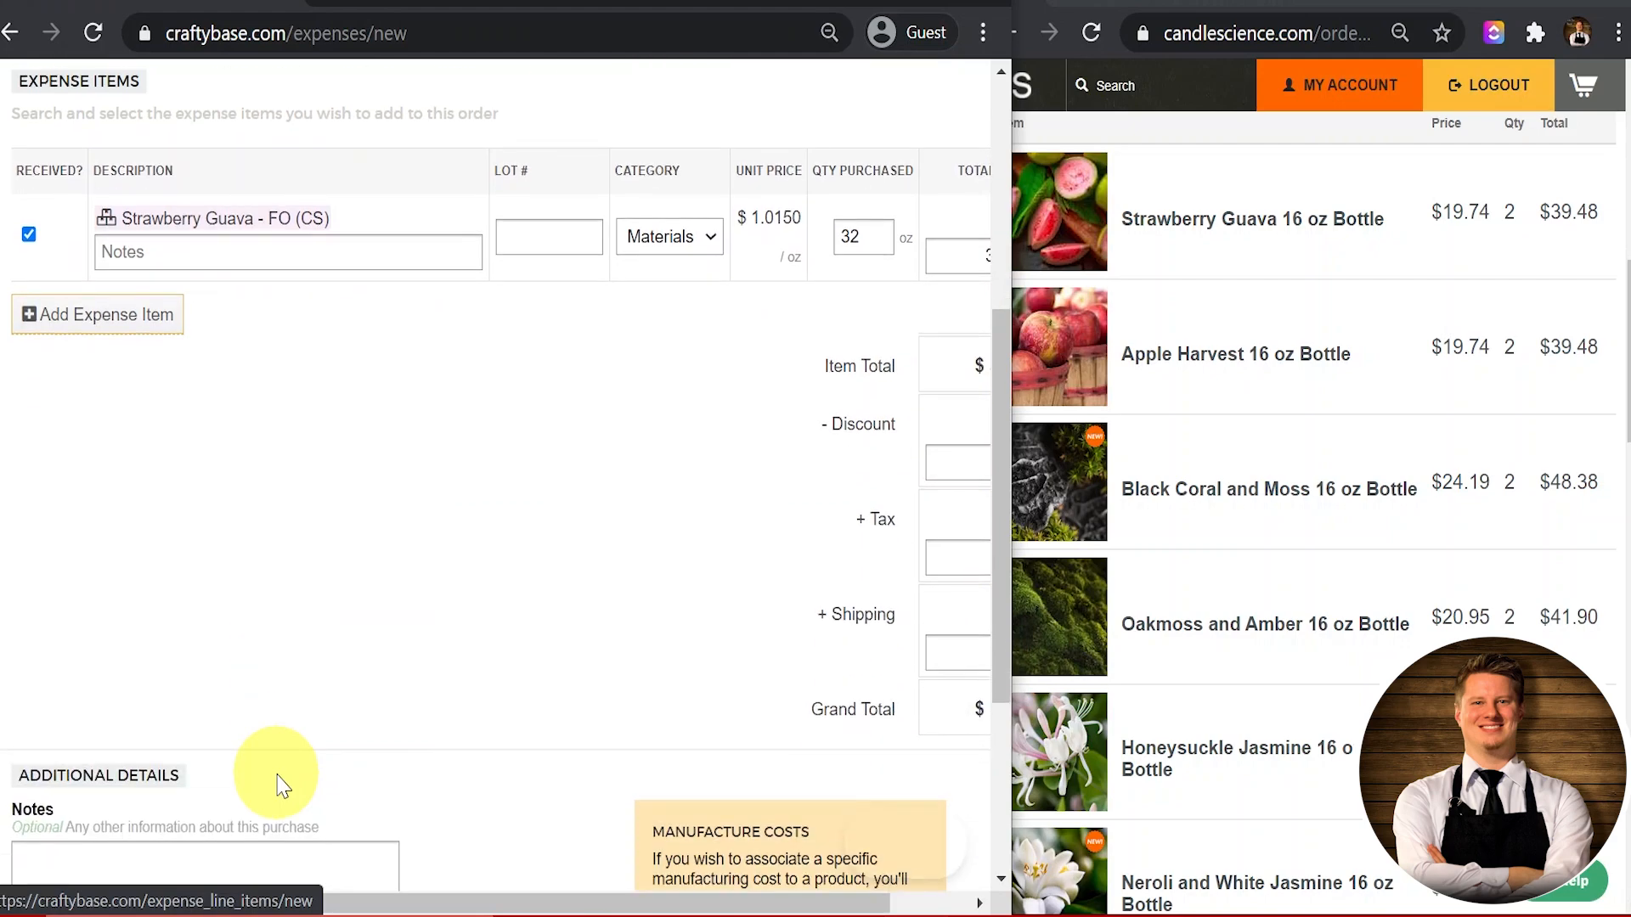
{"action": "left_click", "coordinate": [161, 320]}
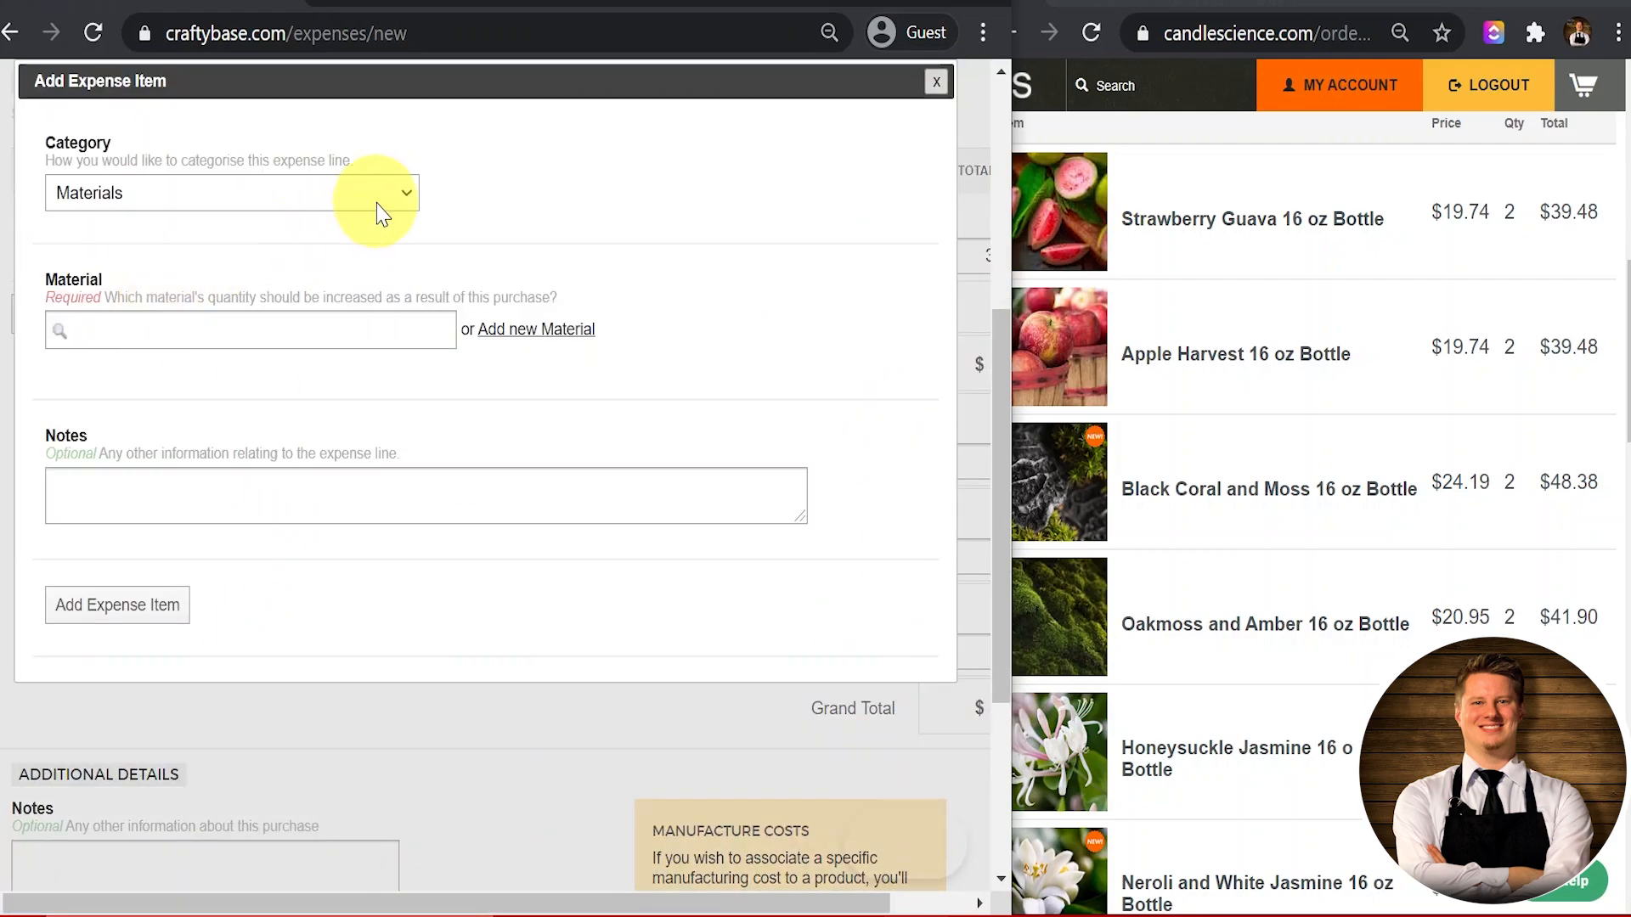
{"action": "scroll", "coordinate": [1317, 582], "scroll_direction": "down", "scroll_amount": 10}
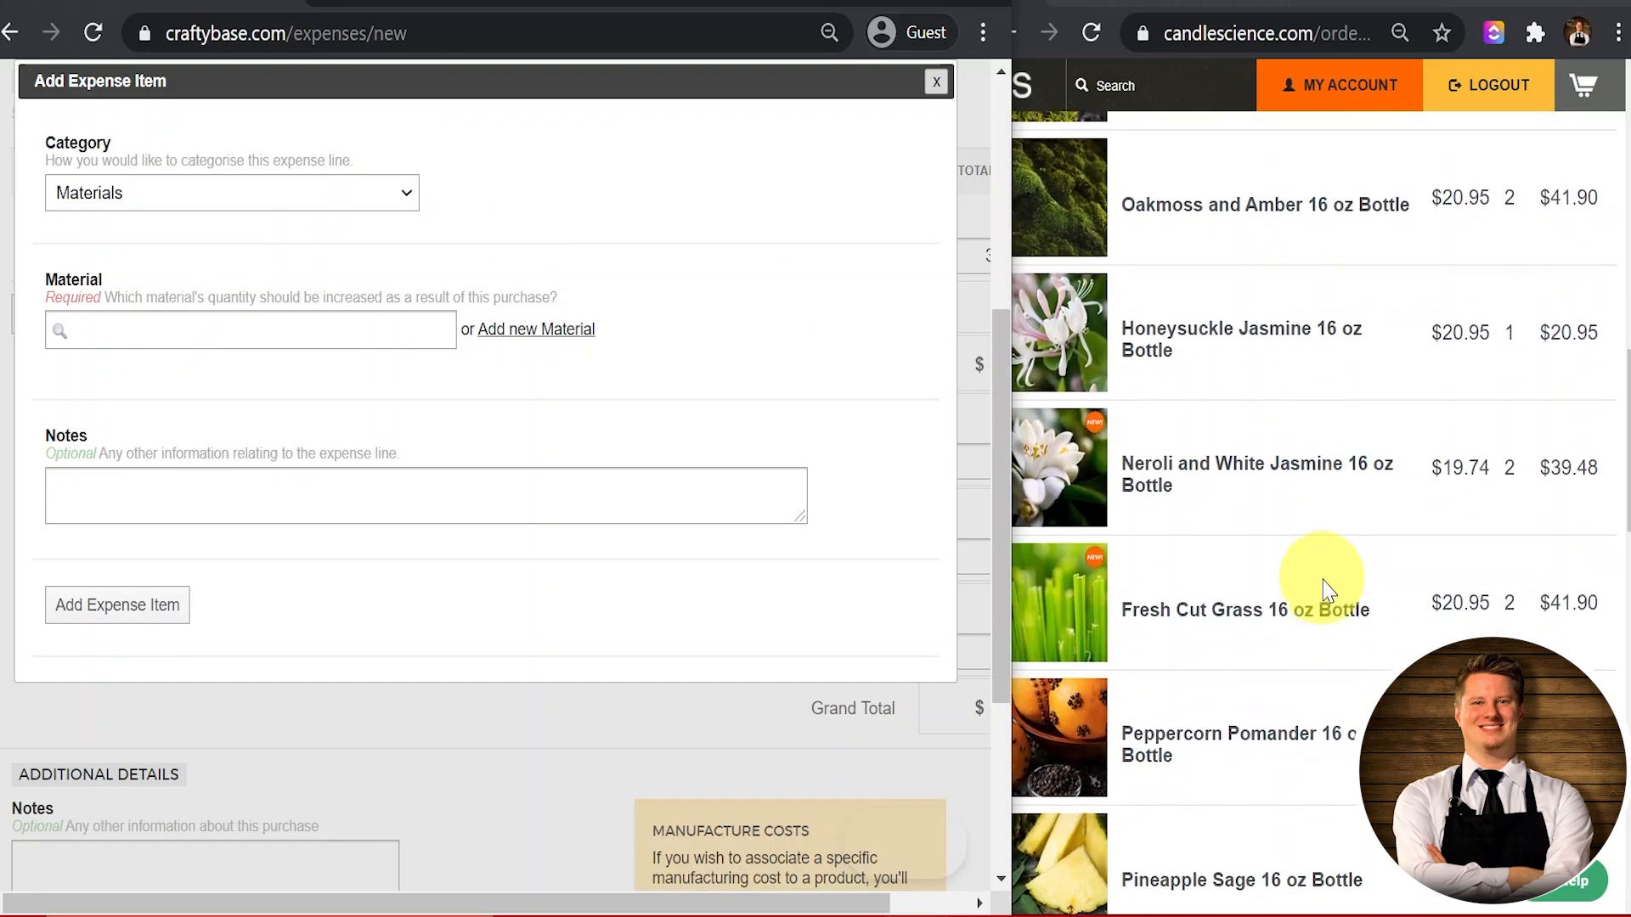
{"action": "scroll", "coordinate": [1329, 590], "scroll_direction": "down", "scroll_amount": 2}
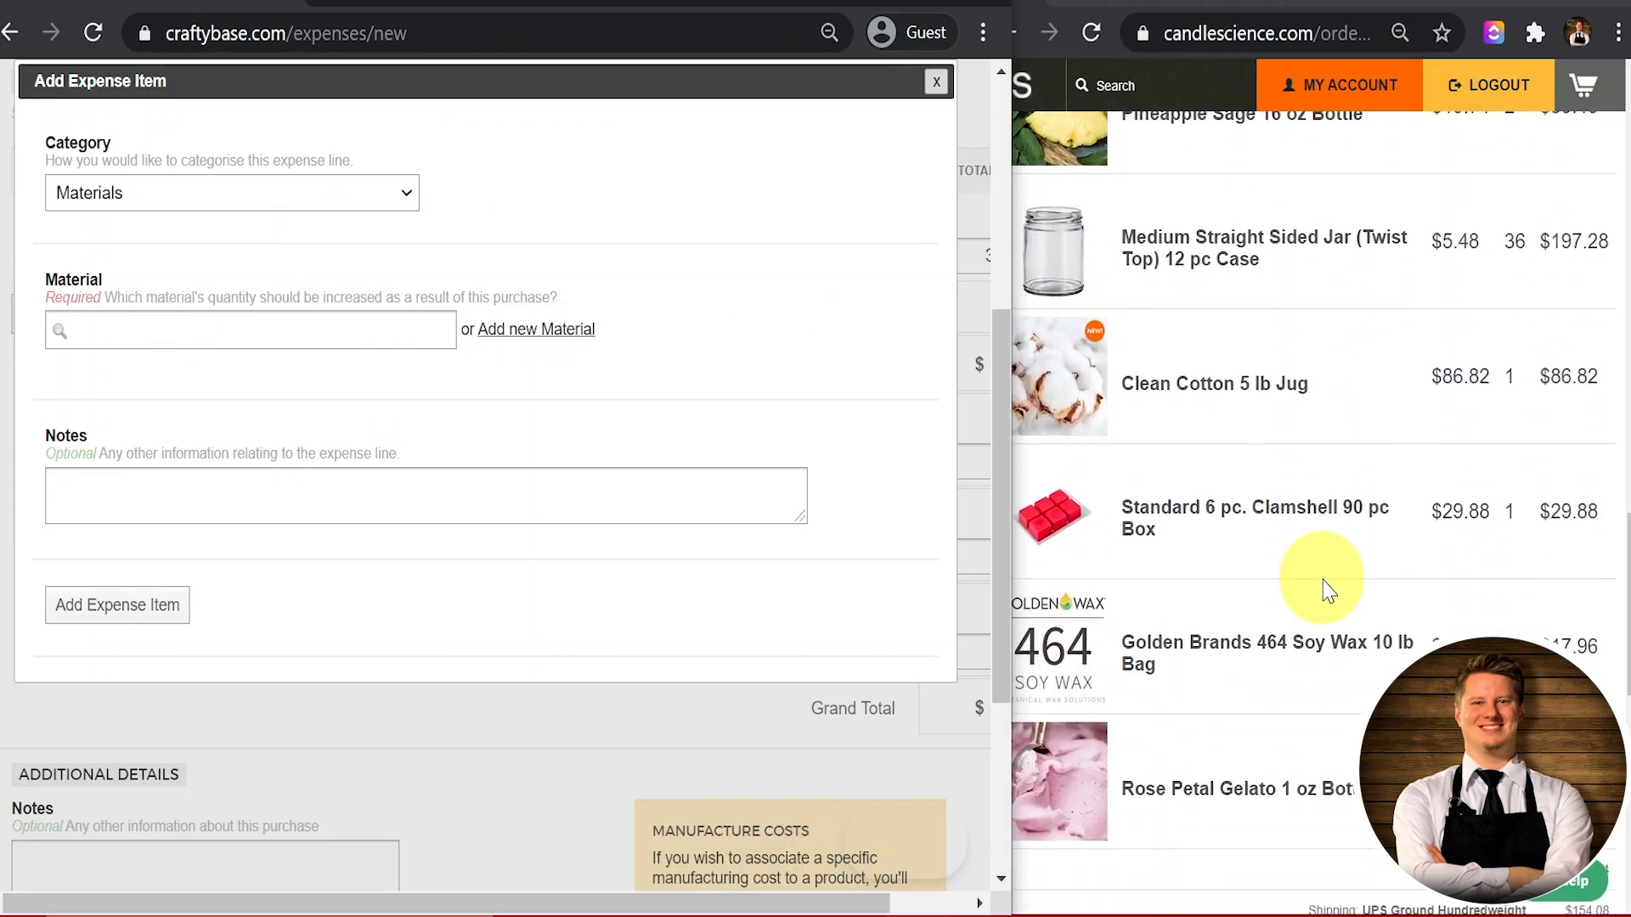
{"action": "scroll", "coordinate": [1329, 590], "scroll_direction": "up", "scroll_amount": 1}
{"action": "scroll", "coordinate": [1322, 583], "scroll_direction": "up", "scroll_amount": 4}
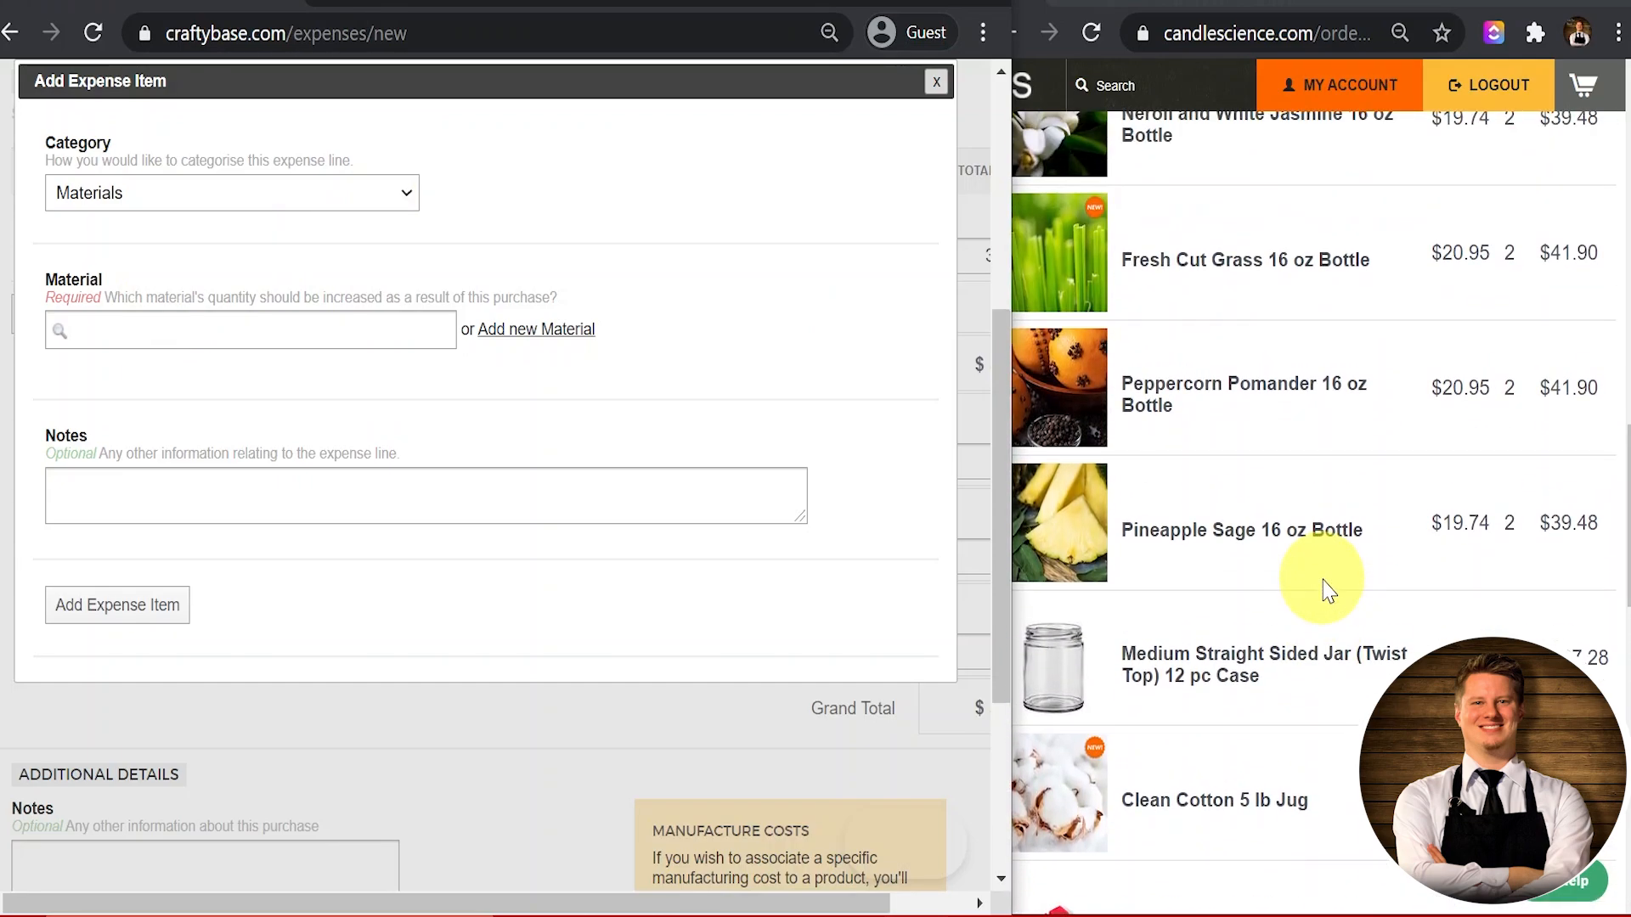
{"action": "left_click", "coordinate": [193, 204]}
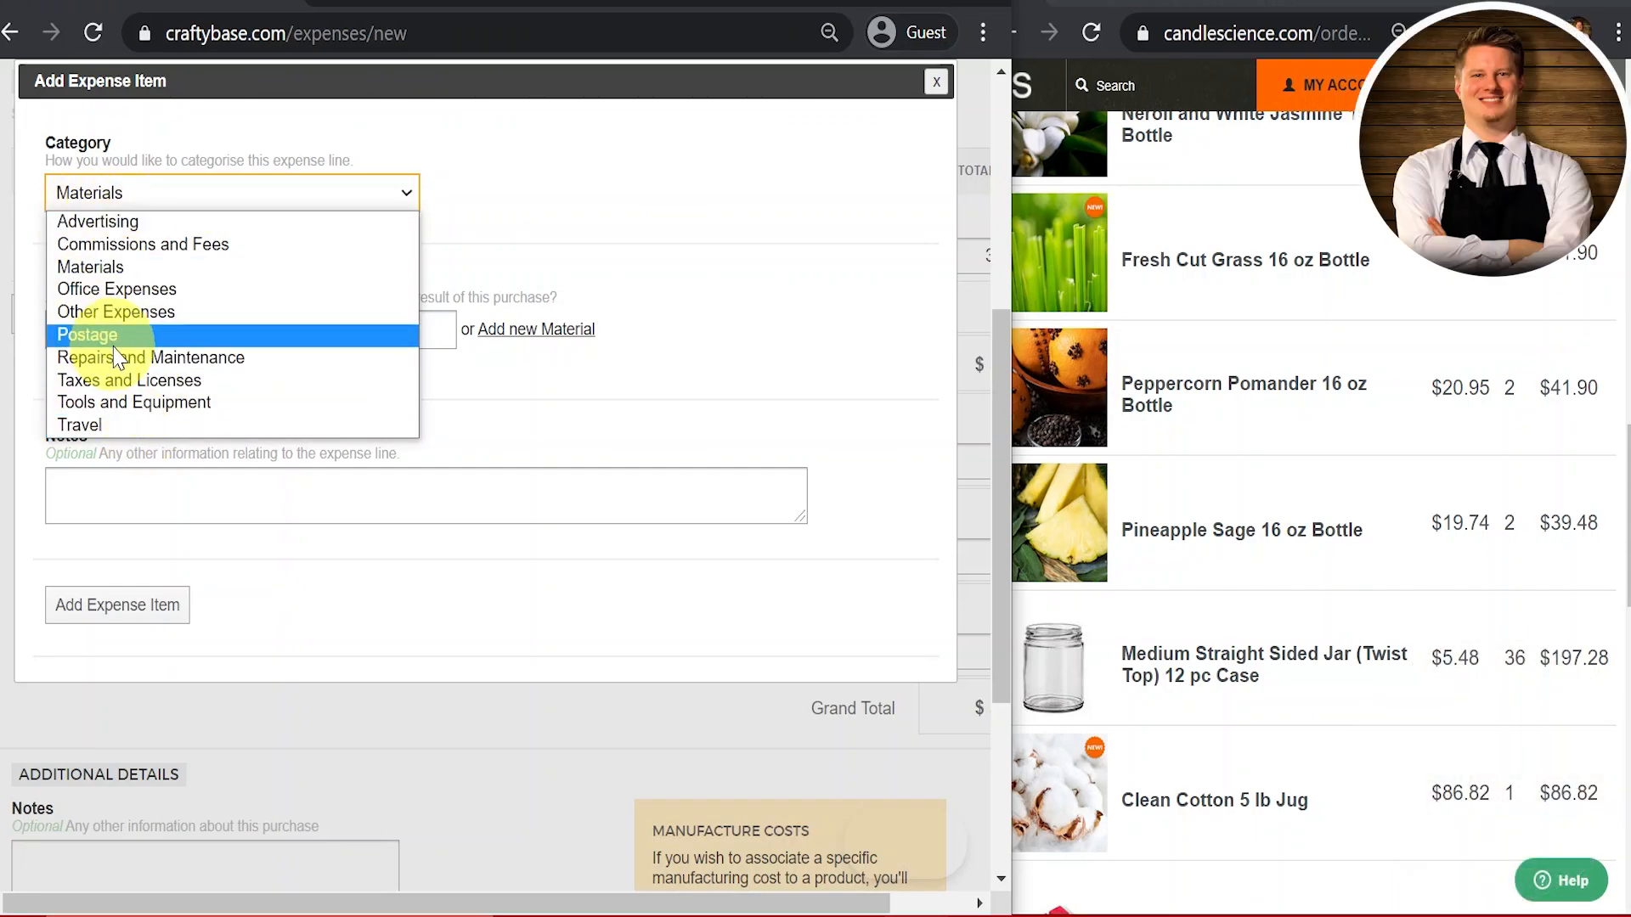
{"action": "left_click", "coordinate": [90, 267]}
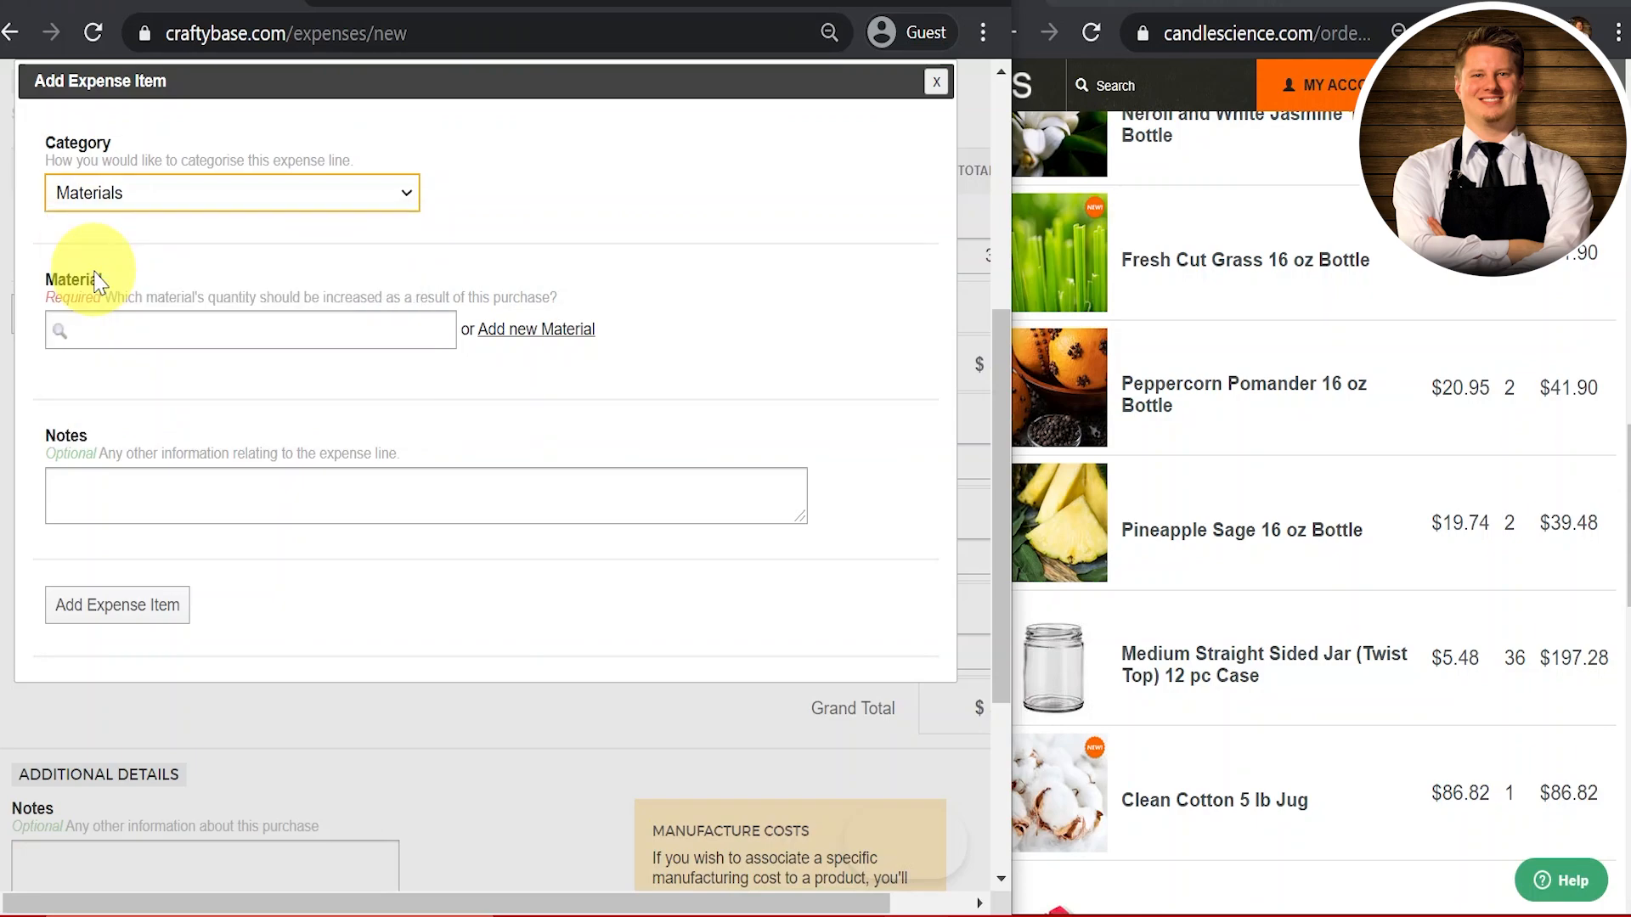
{"action": "left_click", "coordinate": [265, 330]}
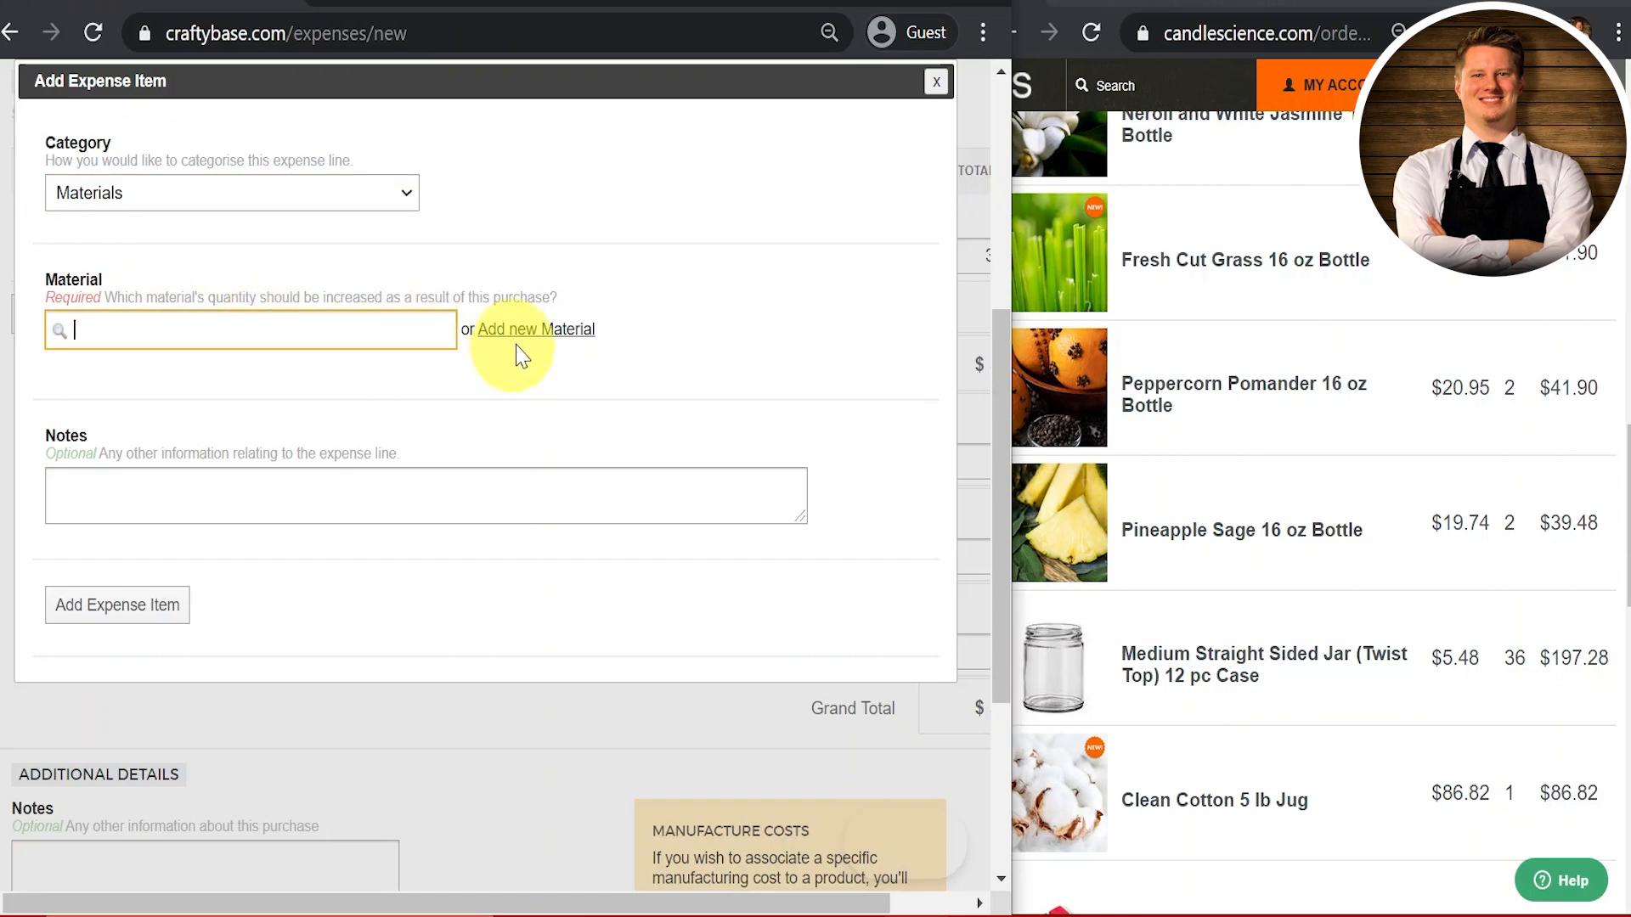
Step: Create material 'Straight Sided Jar 9oz (Twist Top)' with image med_straightside_jar_clear_front_1000px.jpg
{"action": "left_click", "coordinate": [536, 330]}
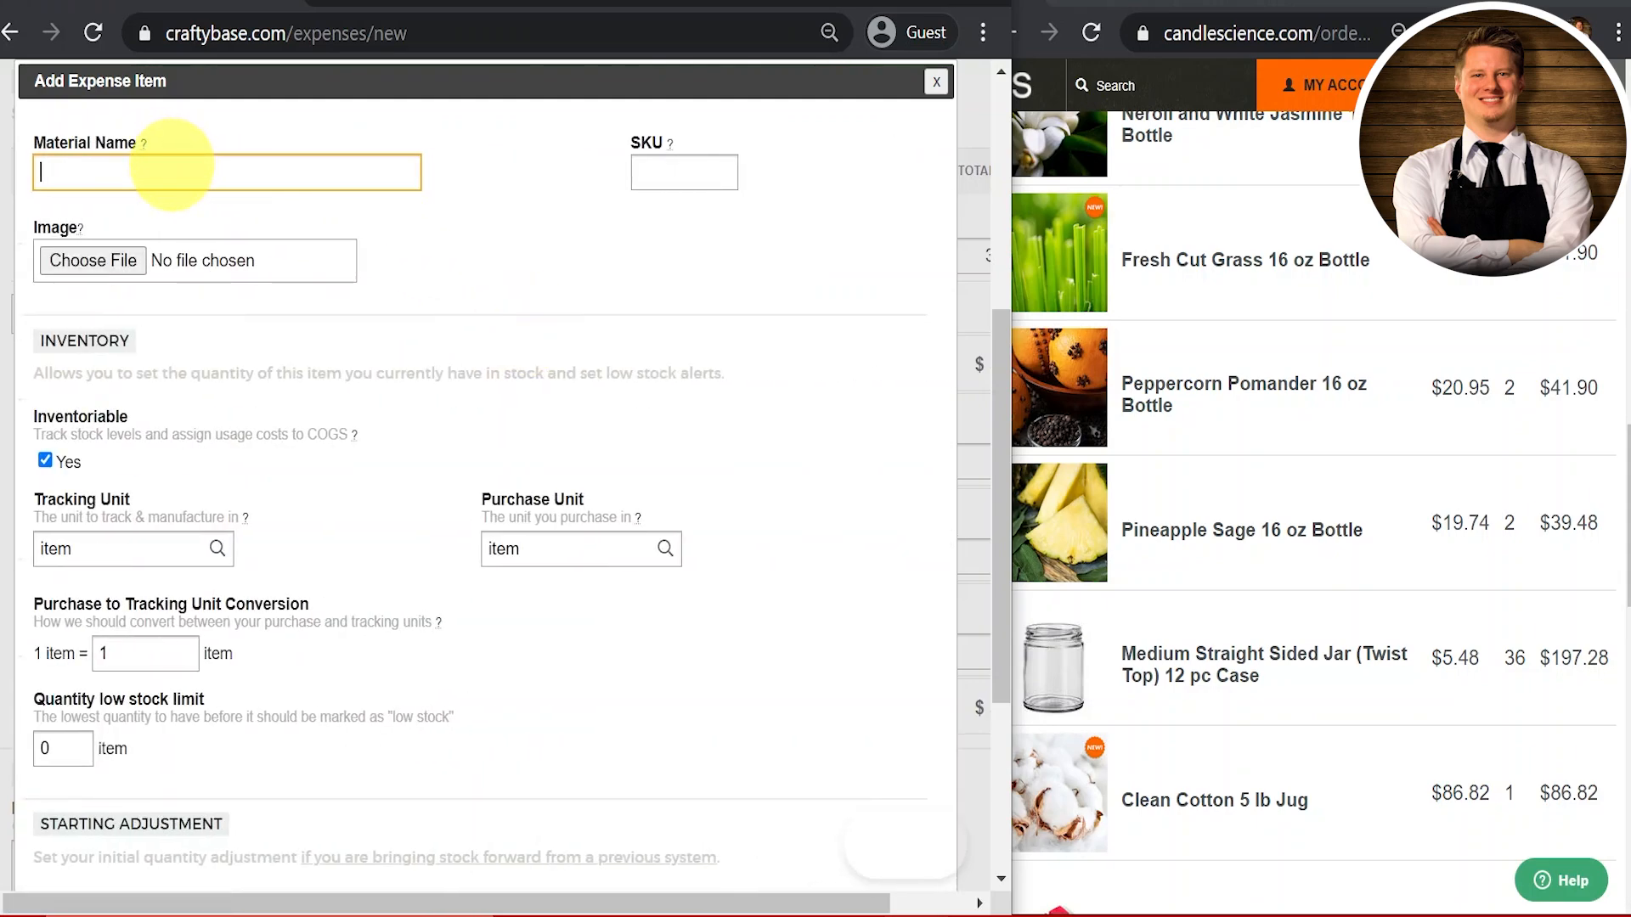
{"action": "type", "text": "Straight Sided Jar"}
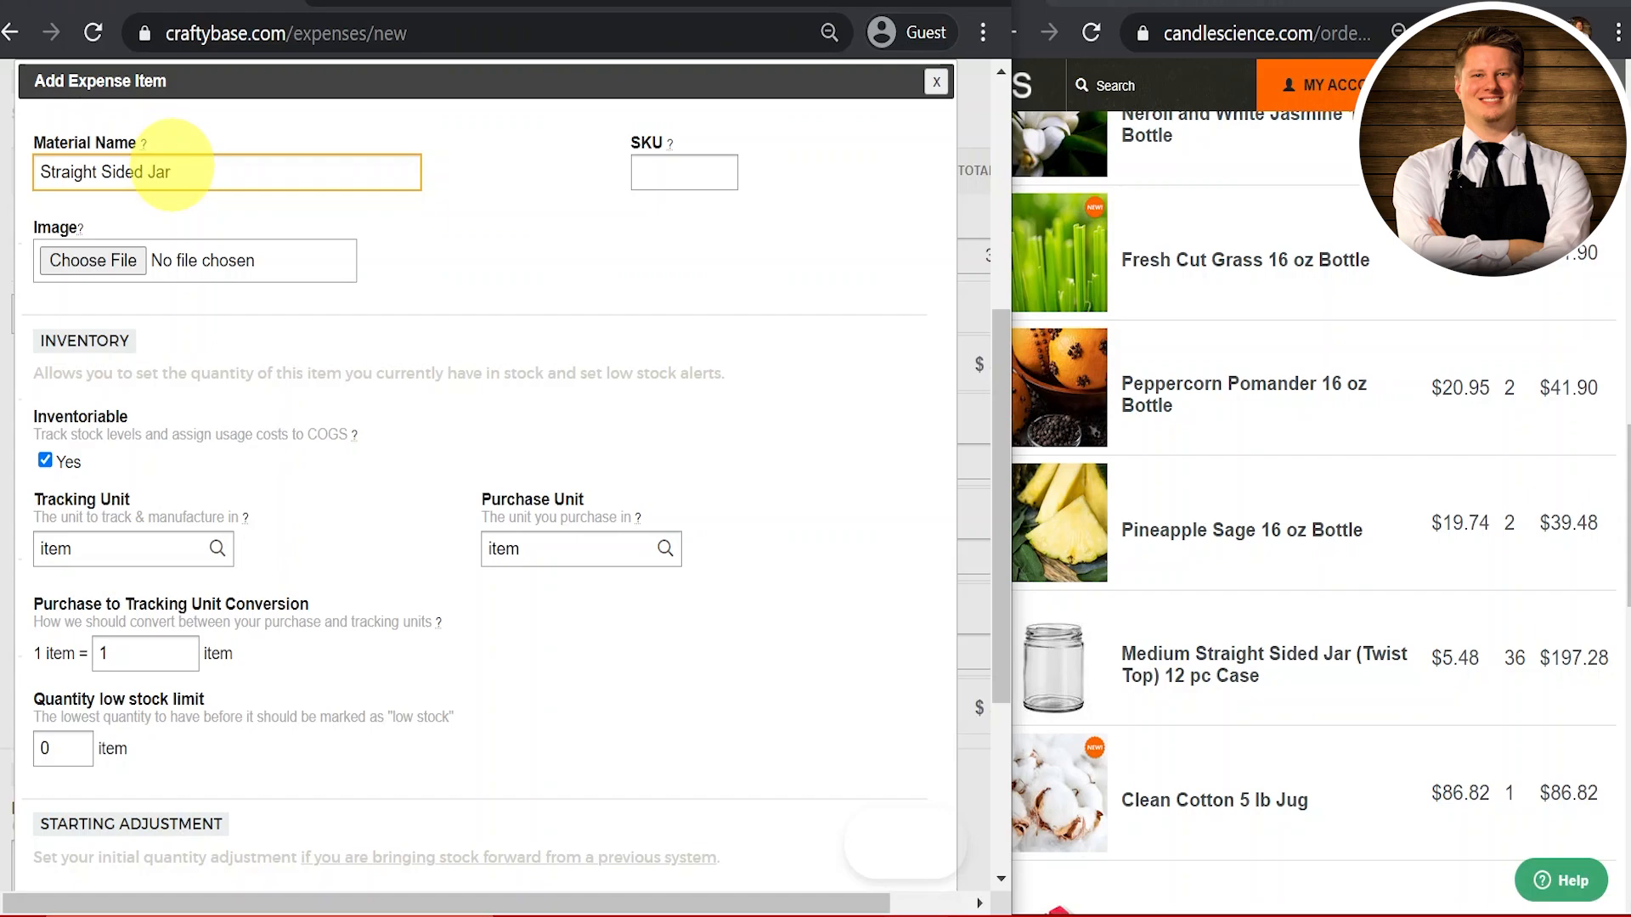
{"action": "type", "text": " 9oz (Twist Top)"}
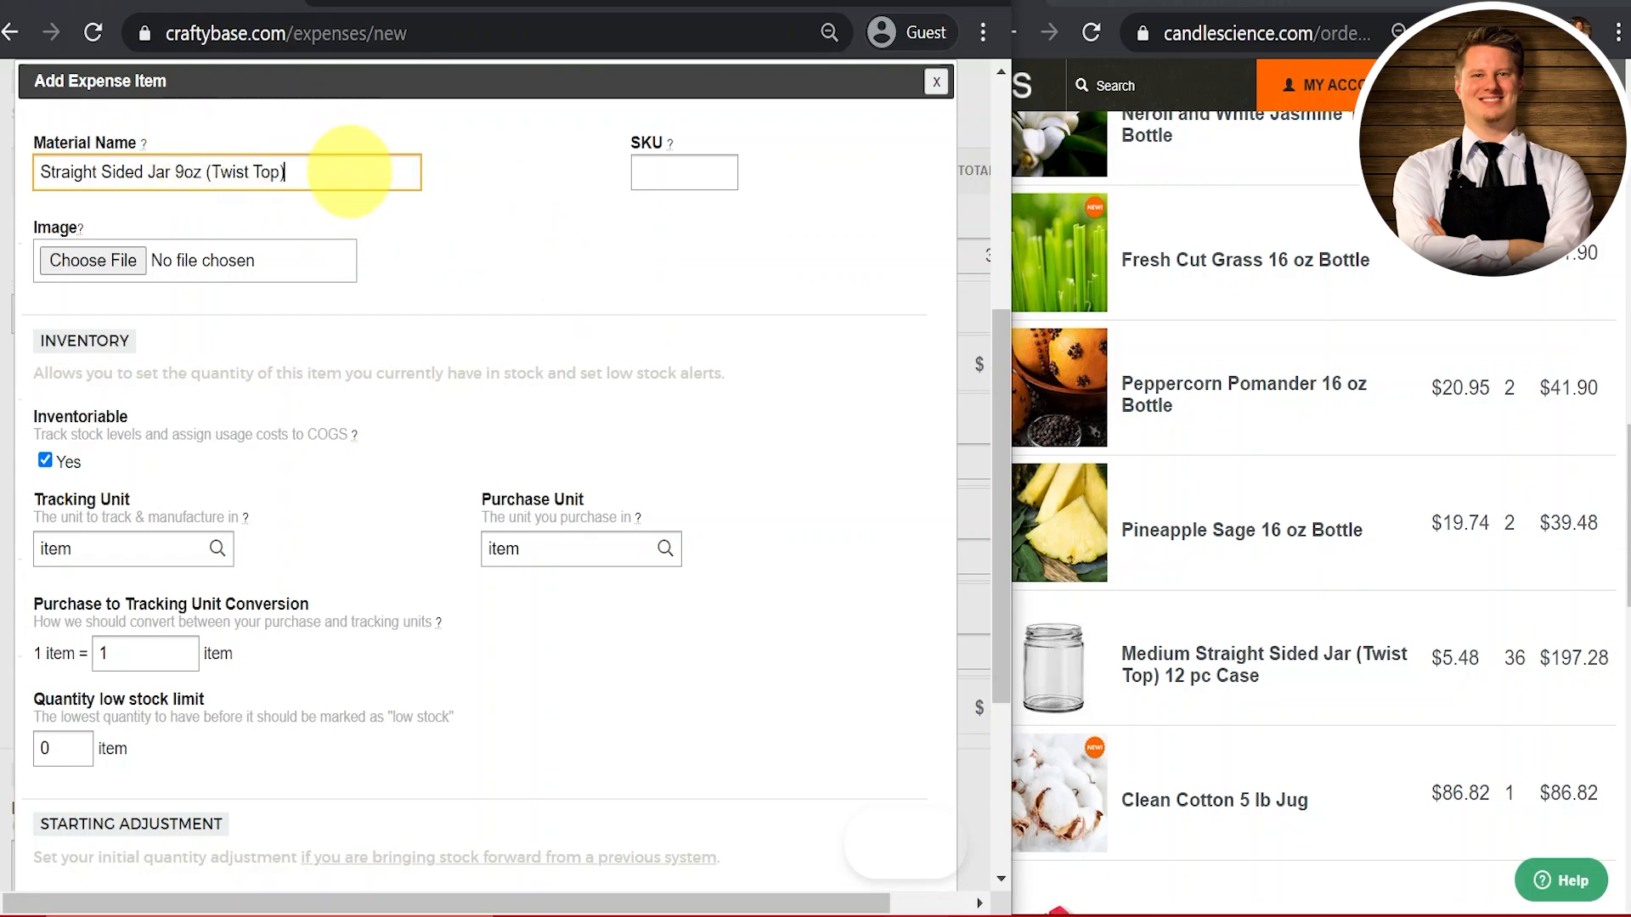
{"action": "left_click", "coordinate": [123, 269]}
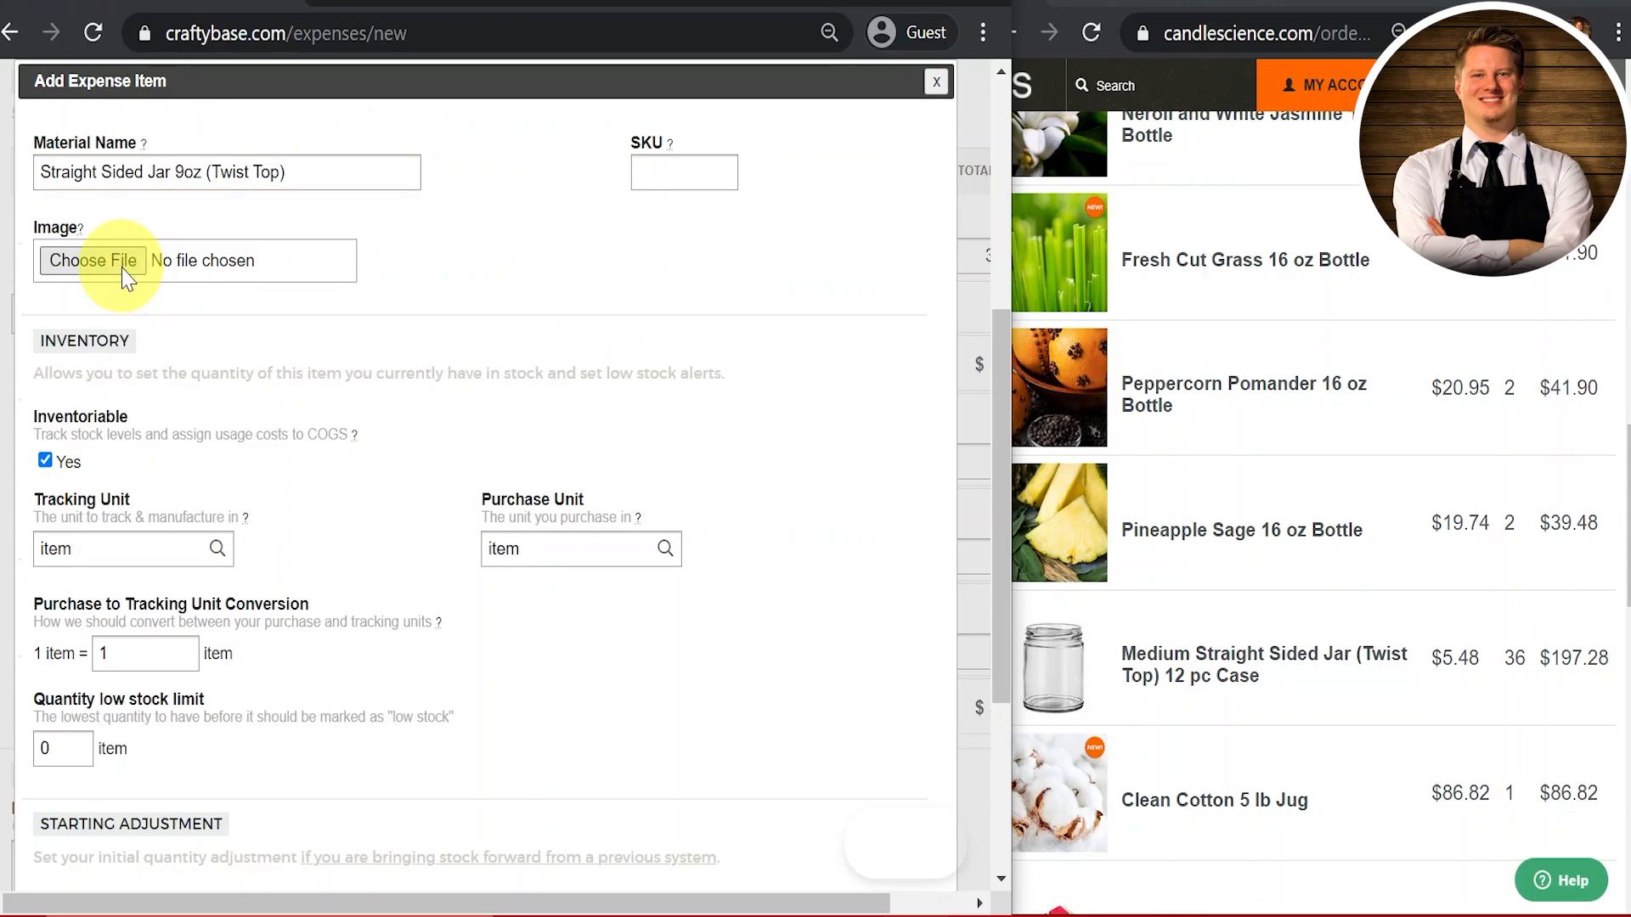
{"action": "scroll", "coordinate": [518, 293], "scroll_direction": "down", "scroll_amount": 5}
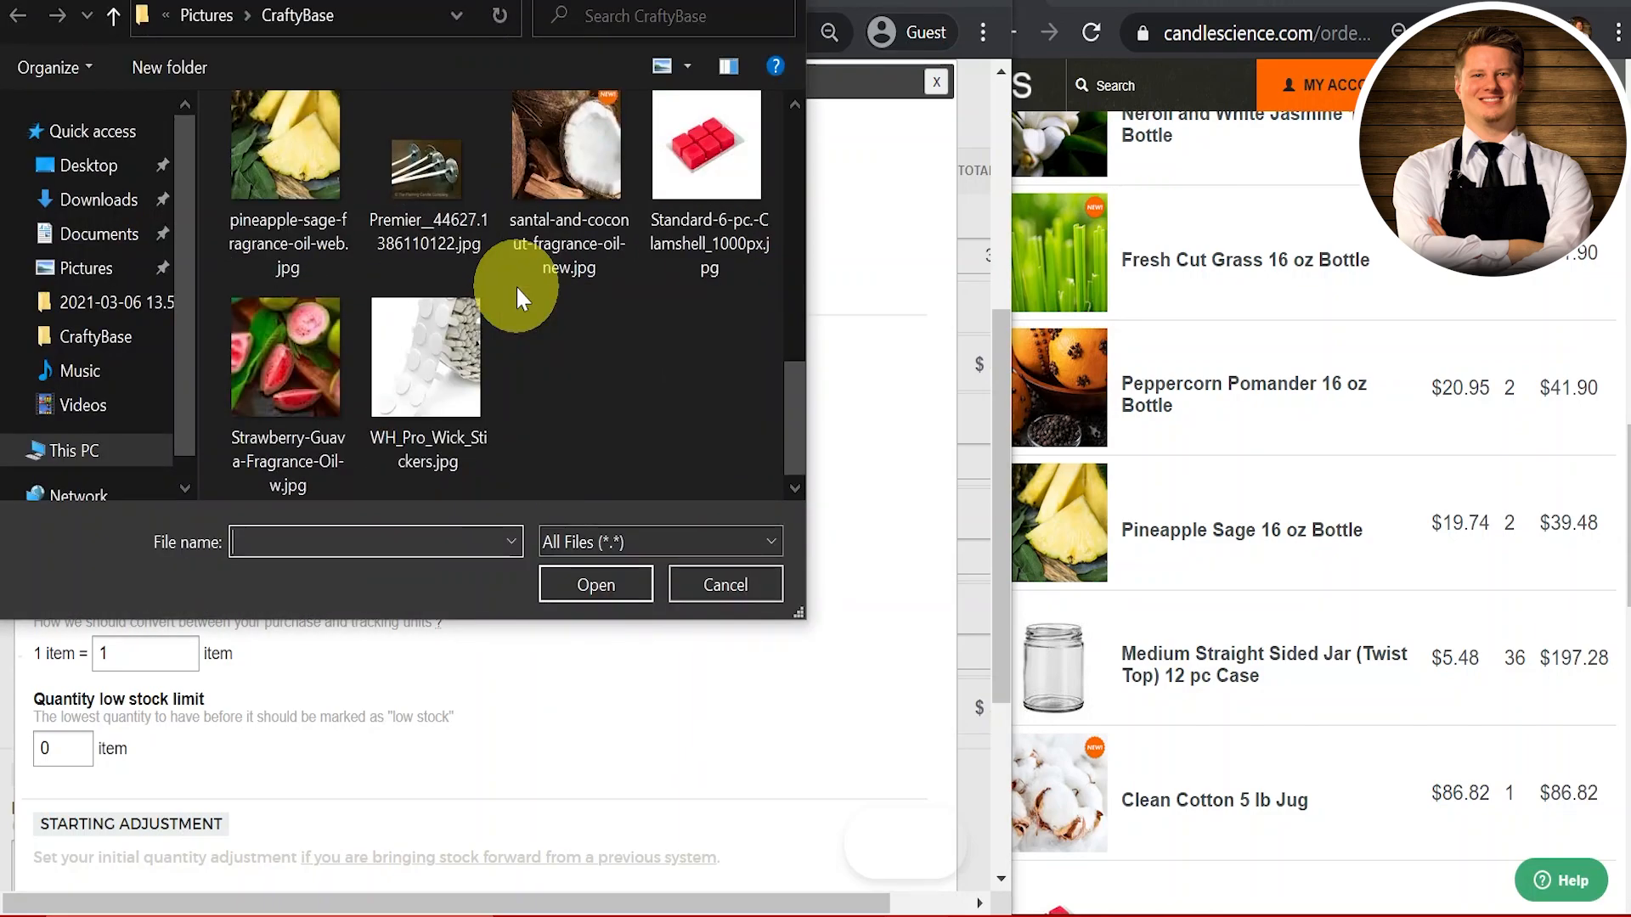
{"action": "scroll", "coordinate": [516, 292], "scroll_direction": "up", "scroll_amount": 3}
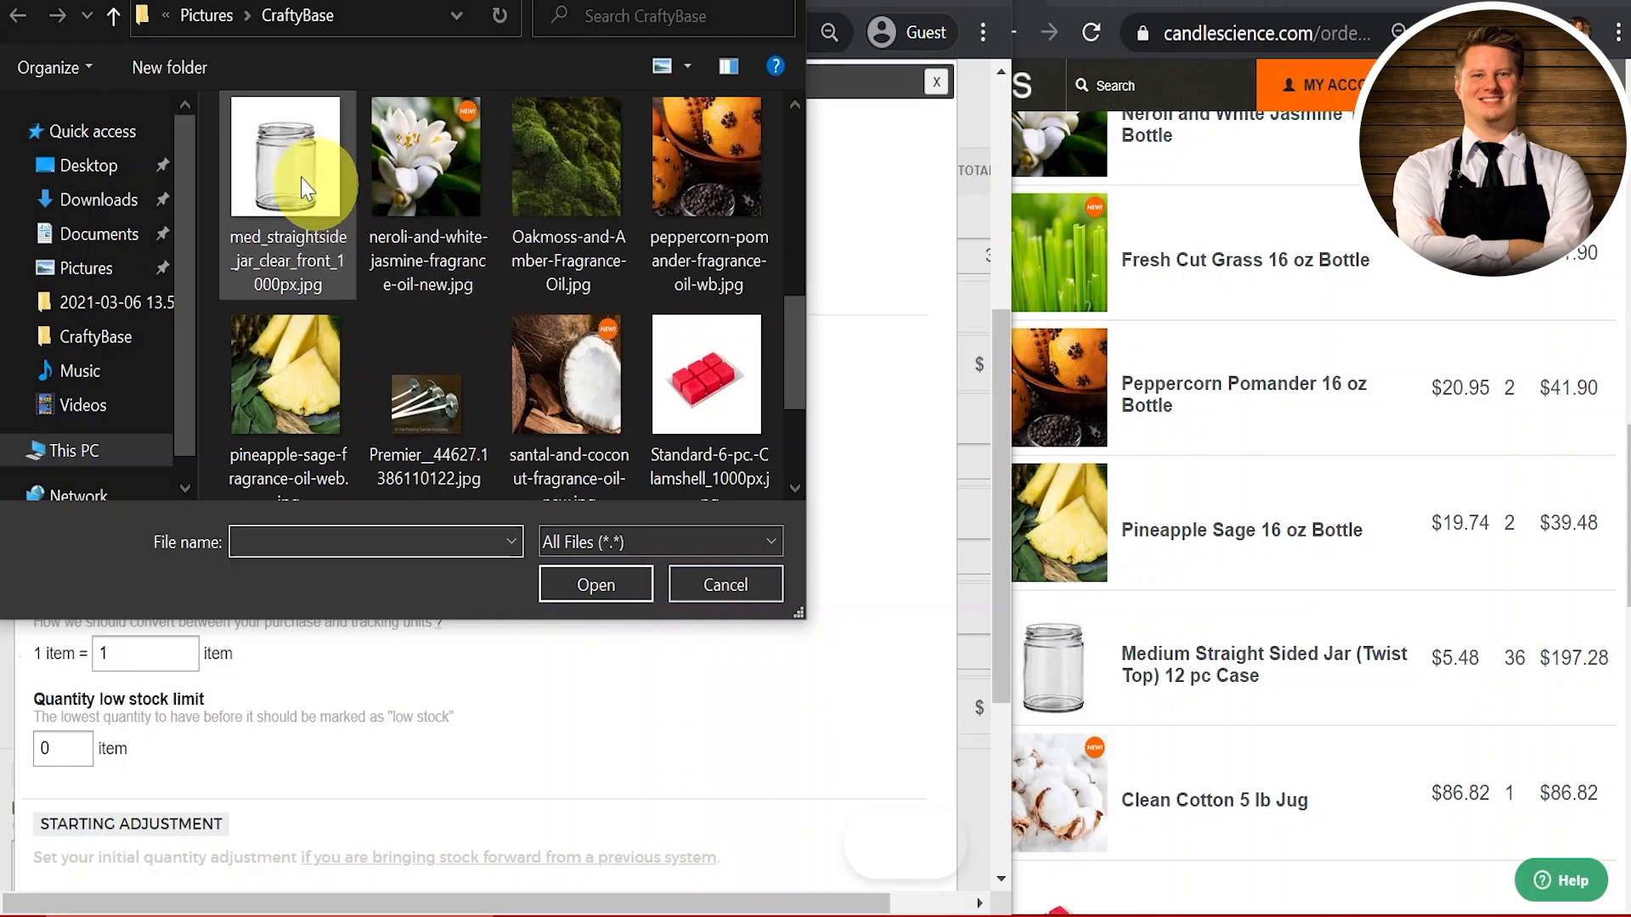
{"action": "left_click", "coordinate": [306, 187]}
{"action": "left_click", "coordinate": [623, 583]}
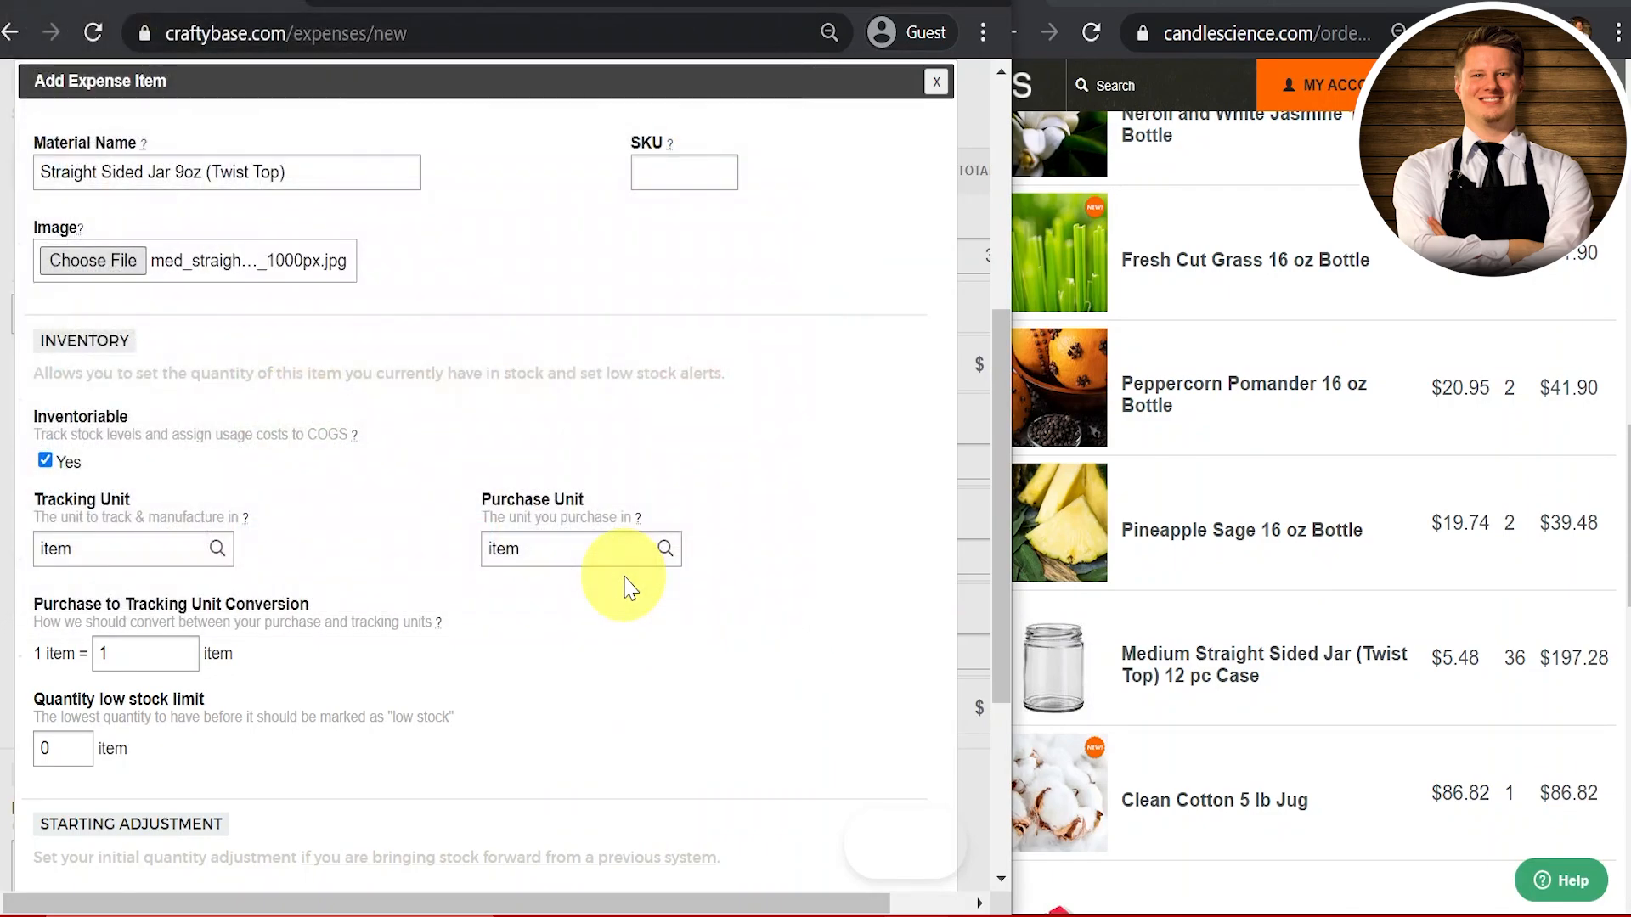
Step: Set the jar material's Quantity low stock limit to 50 items
{"action": "scroll", "coordinate": [509, 438], "scroll_direction": "down", "scroll_amount": 3}
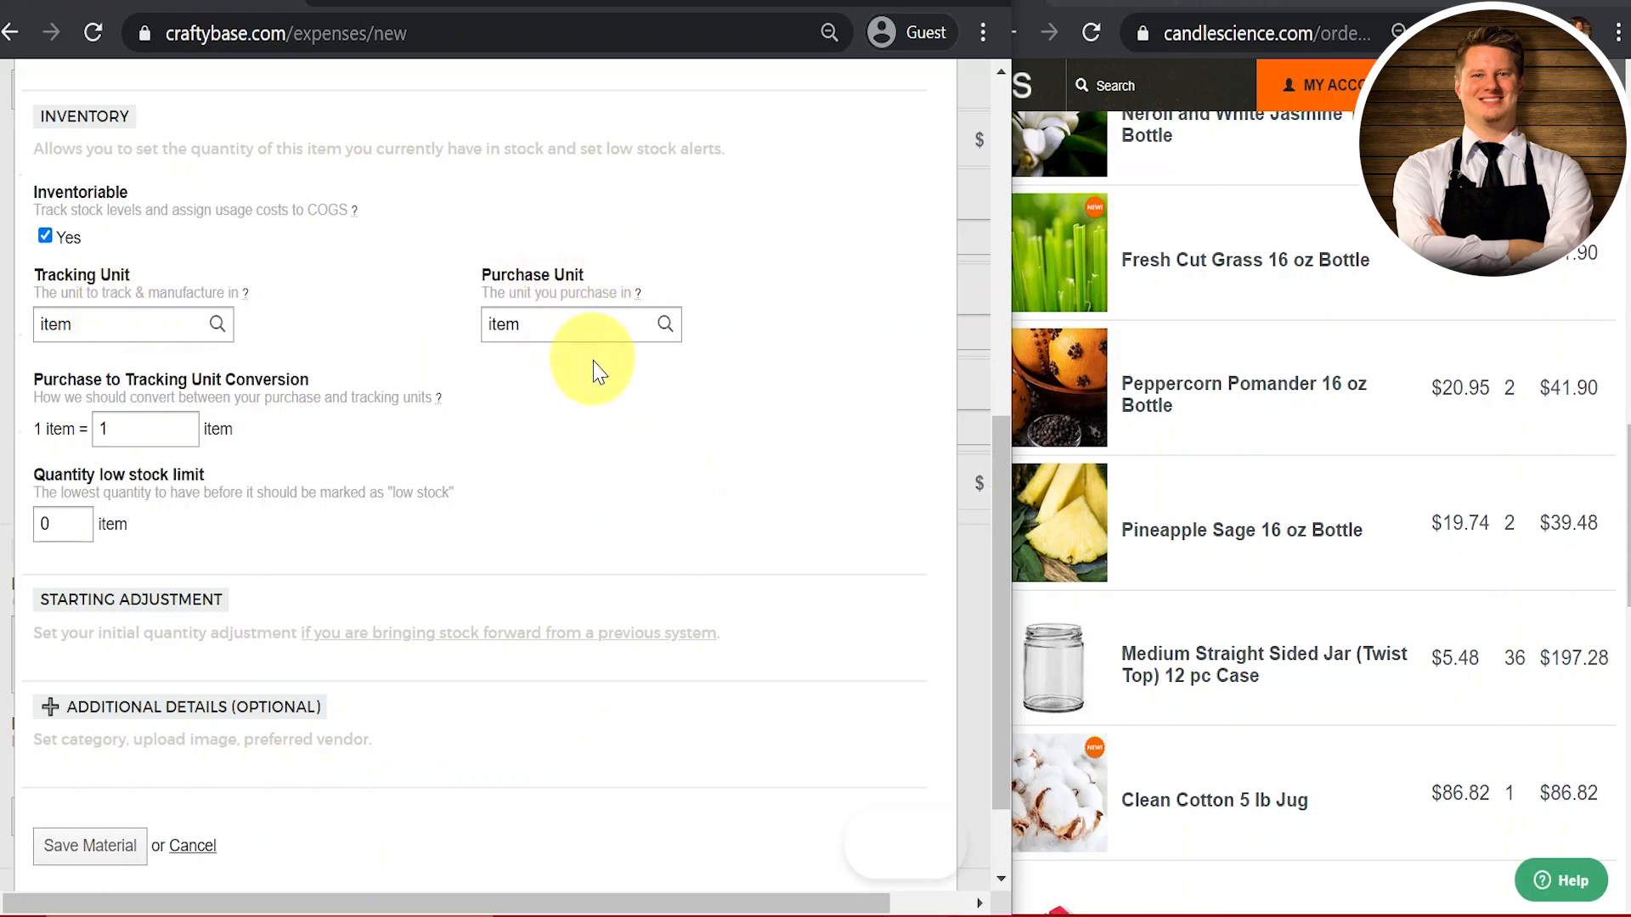
{"action": "scroll", "coordinate": [328, 444], "scroll_direction": "down", "scroll_amount": 3}
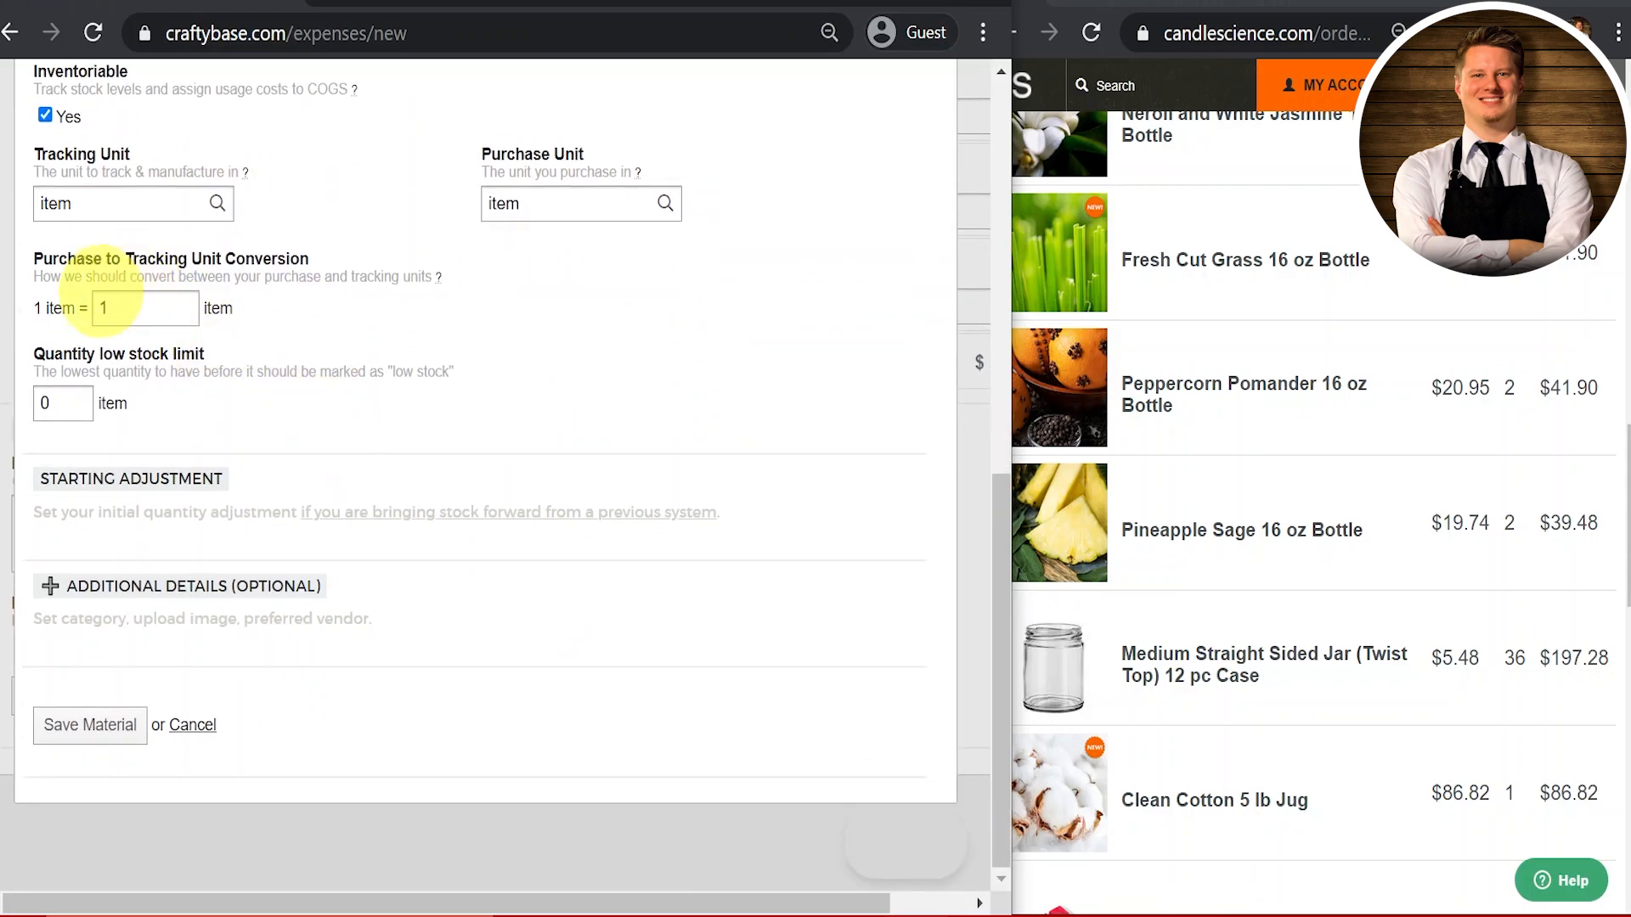
{"action": "double_click", "coordinate": [64, 406]}
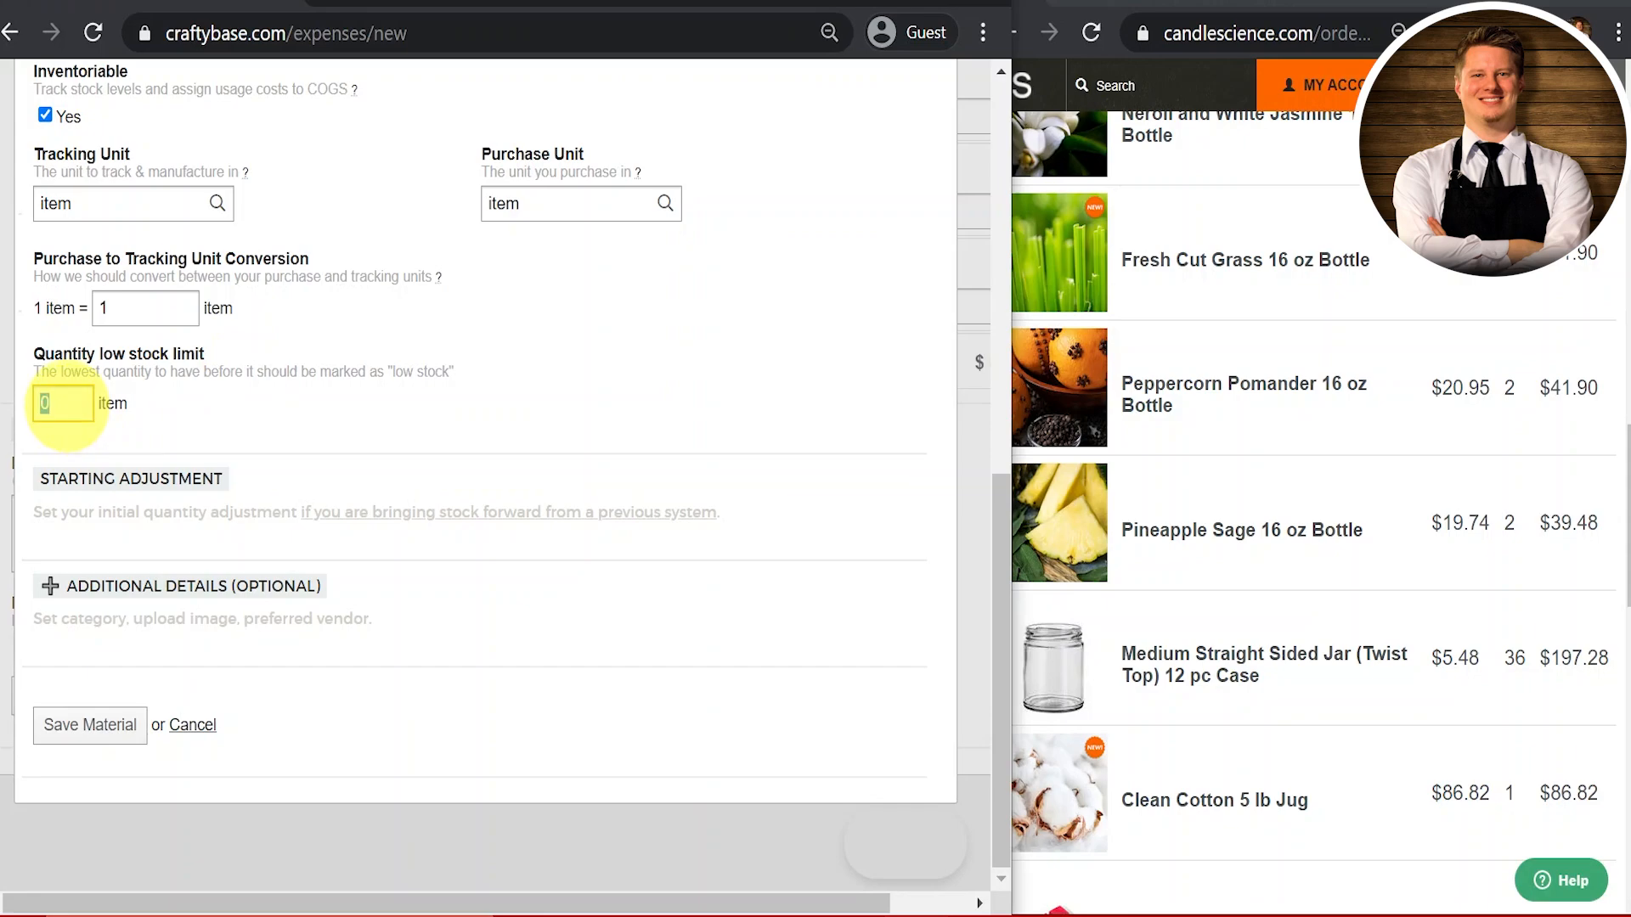
{"action": "type", "text": "50"}
{"action": "left_click", "coordinate": [338, 418]}
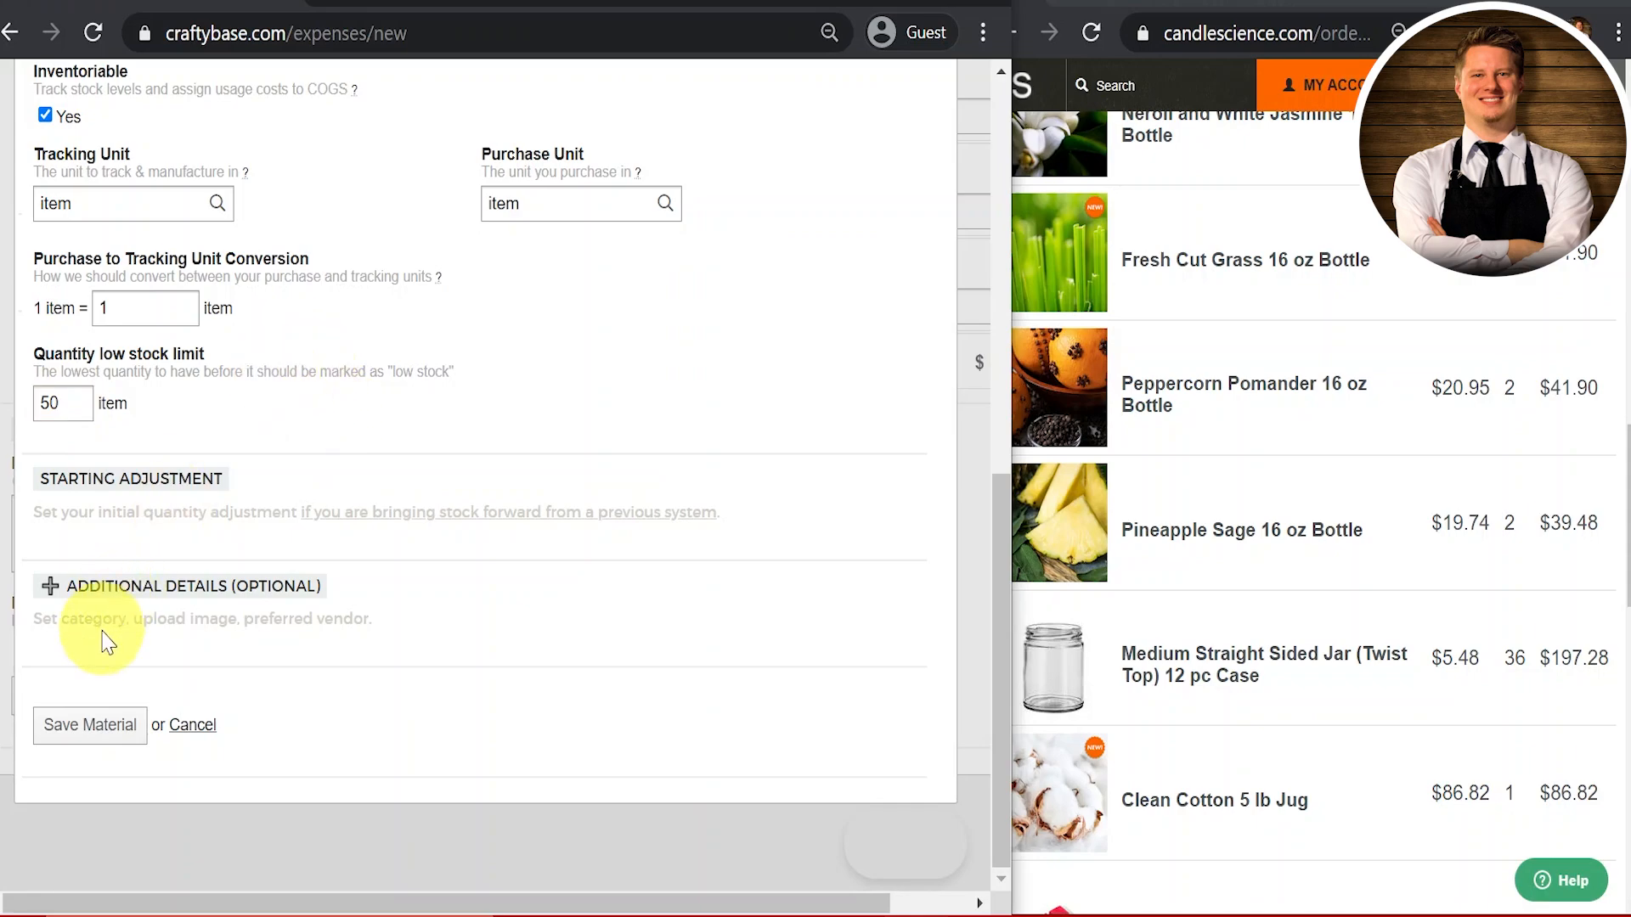
Step: Give the jar material the category Candle Containers and save it onto the second expense line
{"action": "left_click", "coordinate": [132, 594]}
{"action": "scroll", "coordinate": [131, 598], "scroll_direction": "down", "scroll_amount": 5}
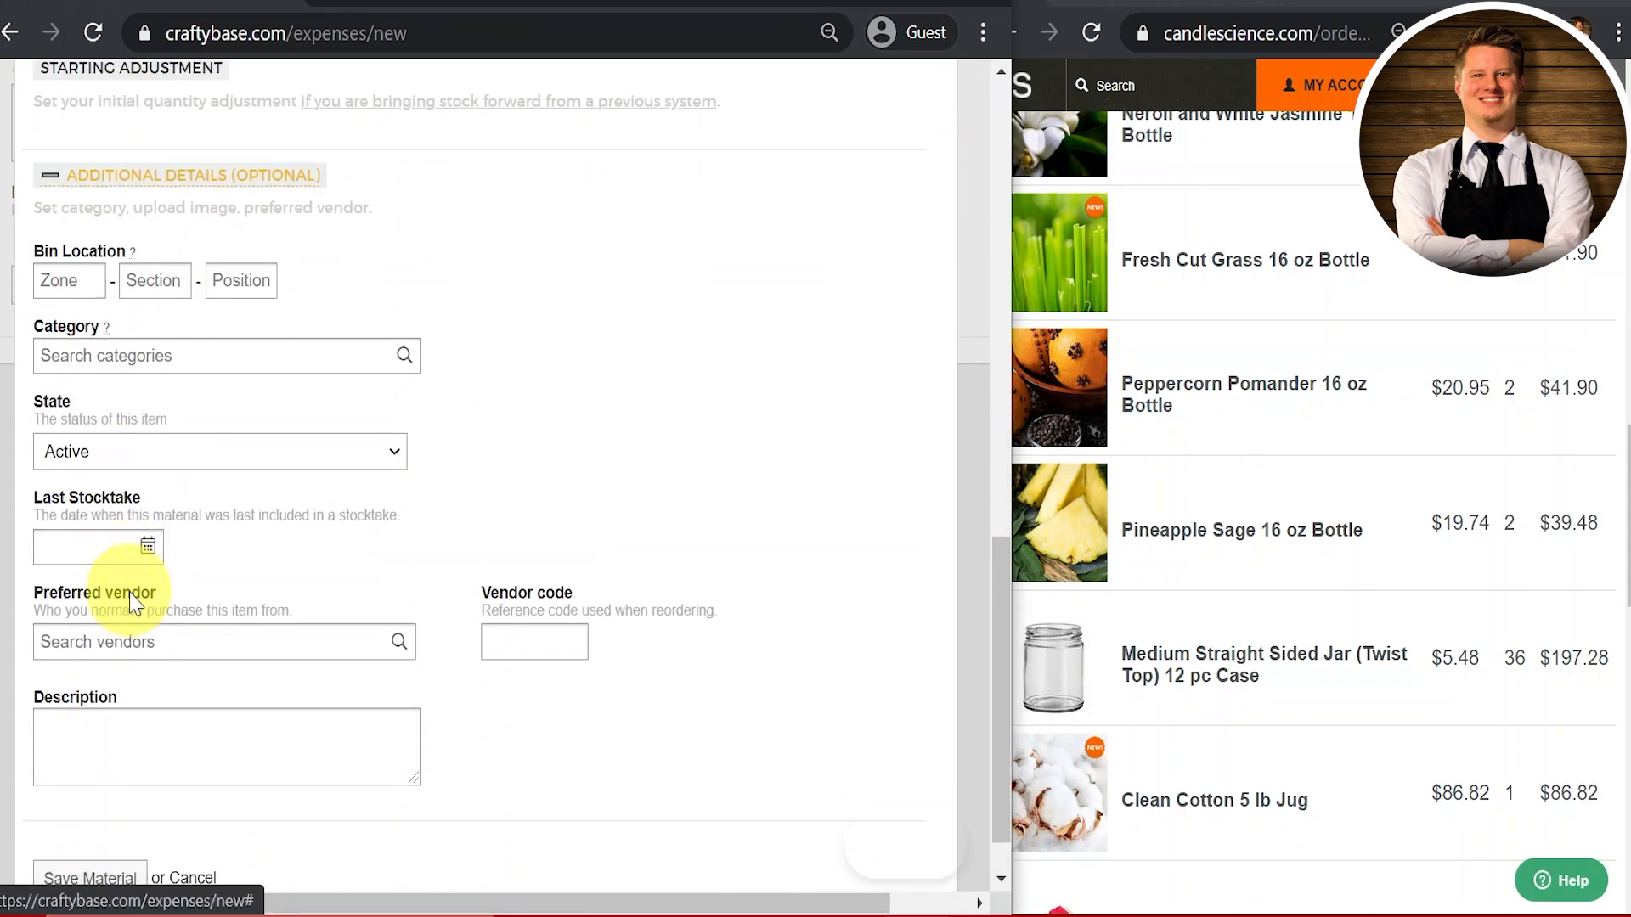
{"action": "left_click", "coordinate": [146, 327]}
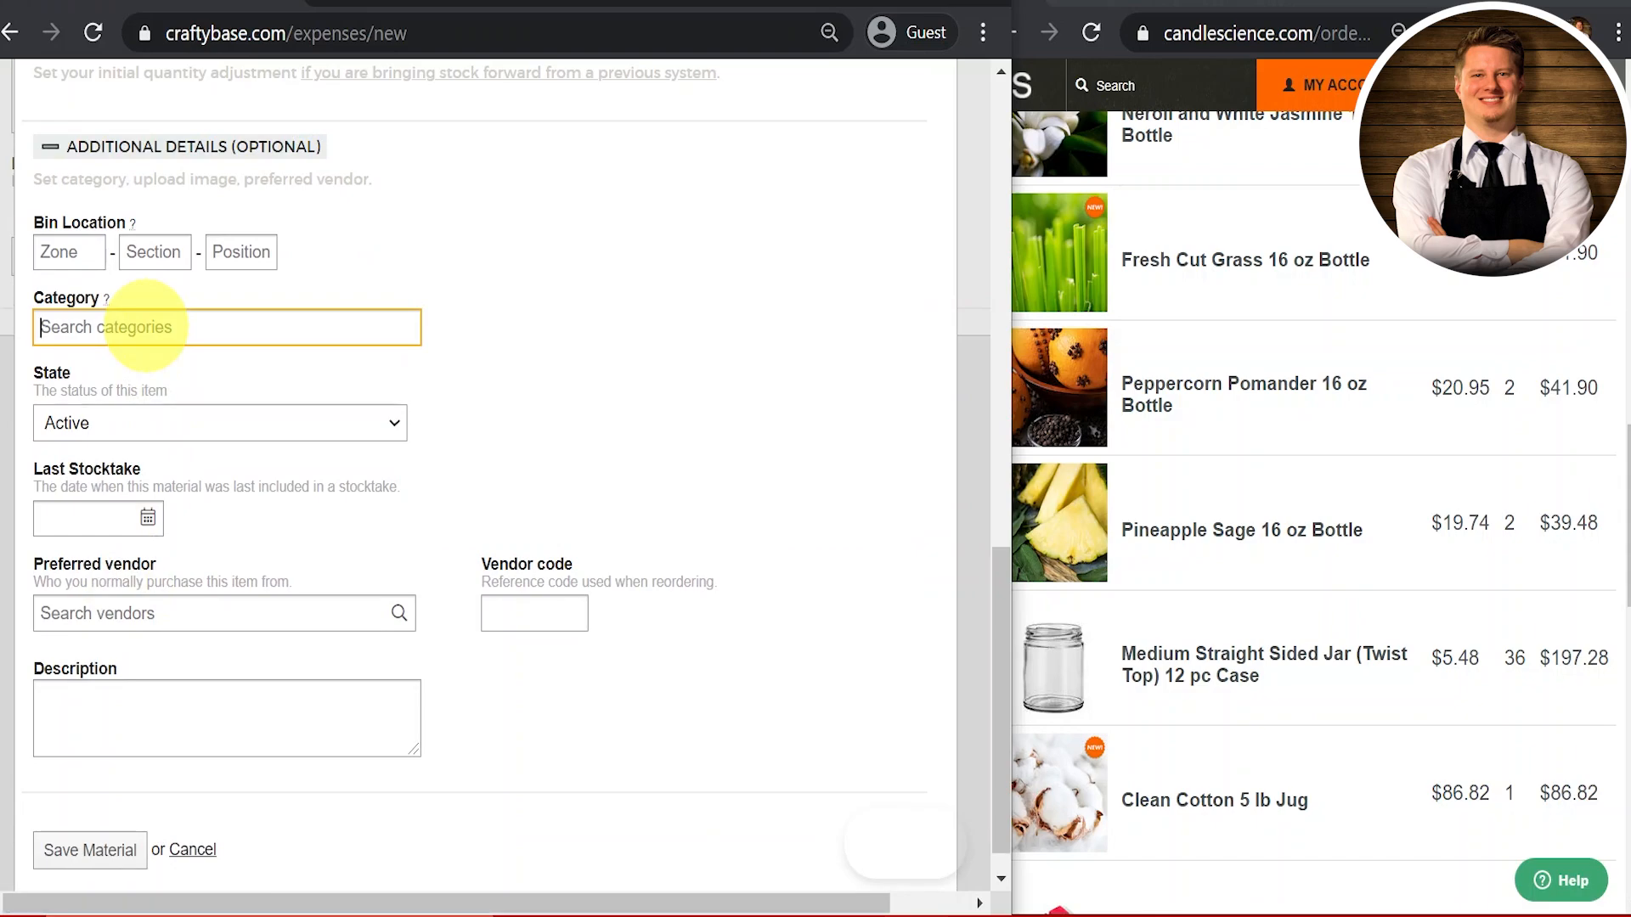
{"action": "type", "text": "Candle Containers"}
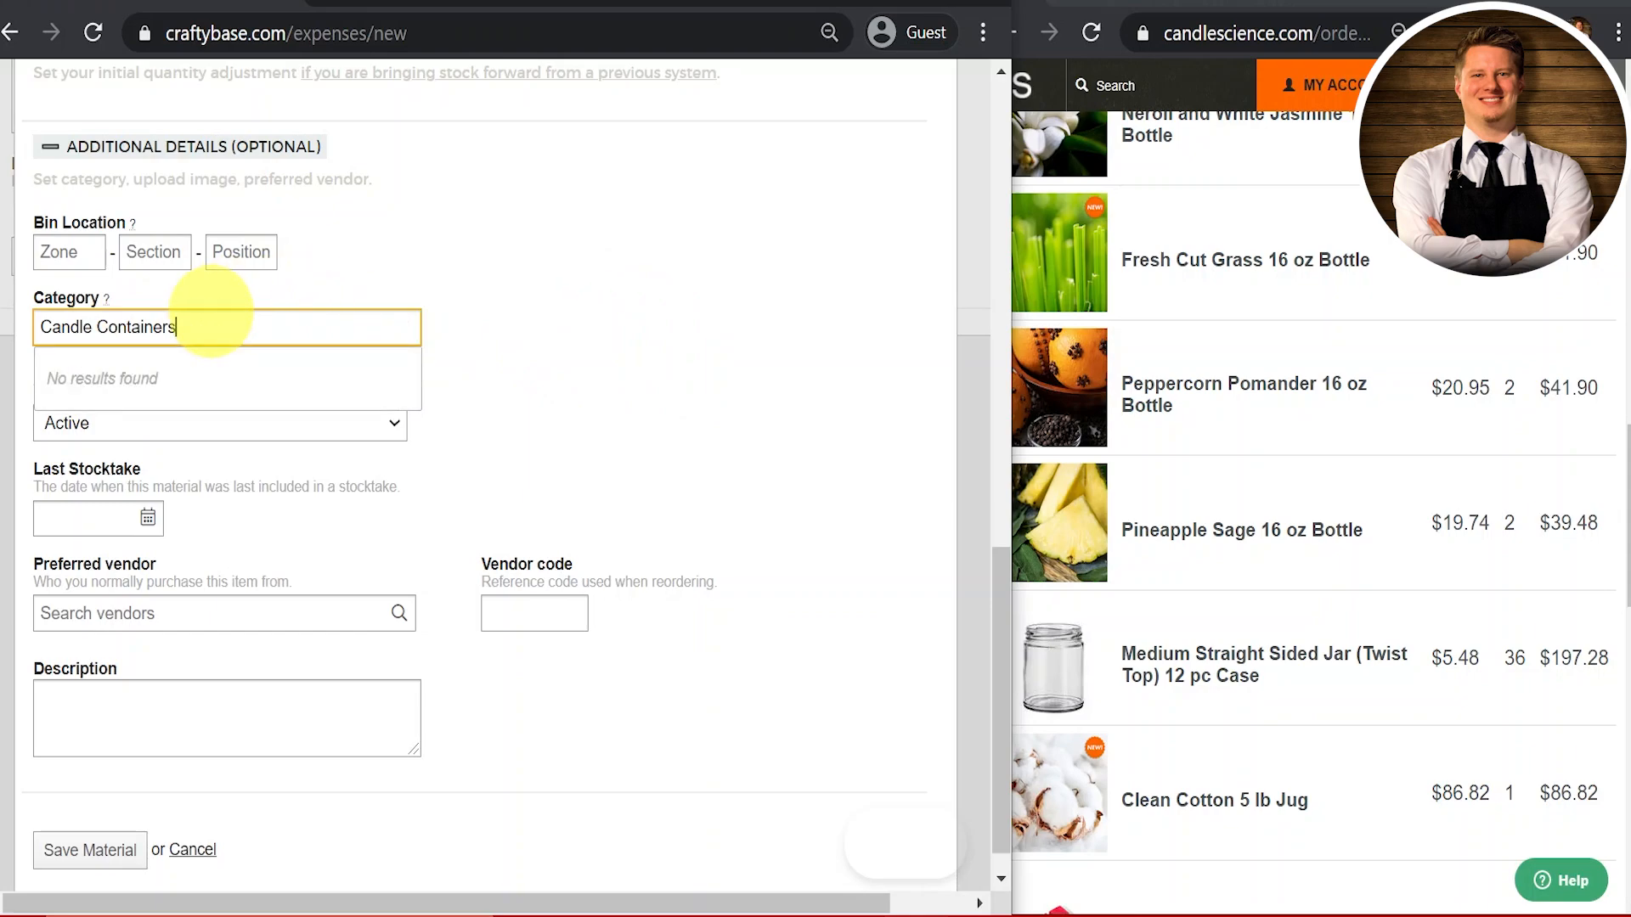
{"action": "scroll", "coordinate": [782, 411], "scroll_direction": "up", "scroll_amount": 12}
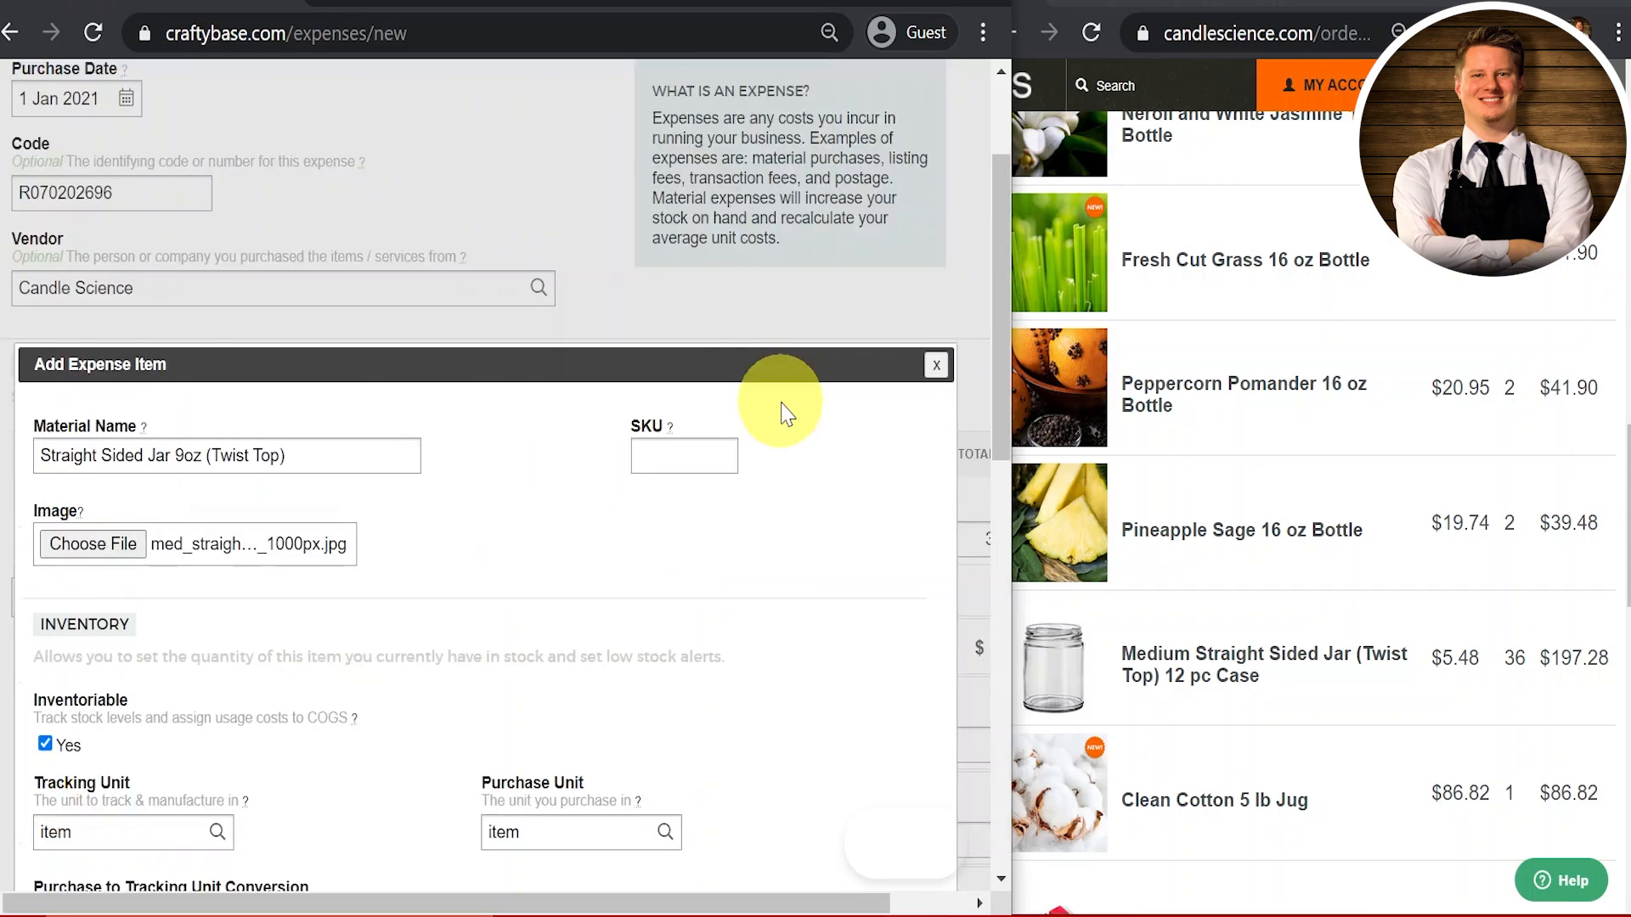
{"action": "scroll", "coordinate": [535, 590], "scroll_direction": "down", "scroll_amount": 5}
{"action": "scroll", "coordinate": [535, 590], "scroll_direction": "down", "scroll_amount": 4}
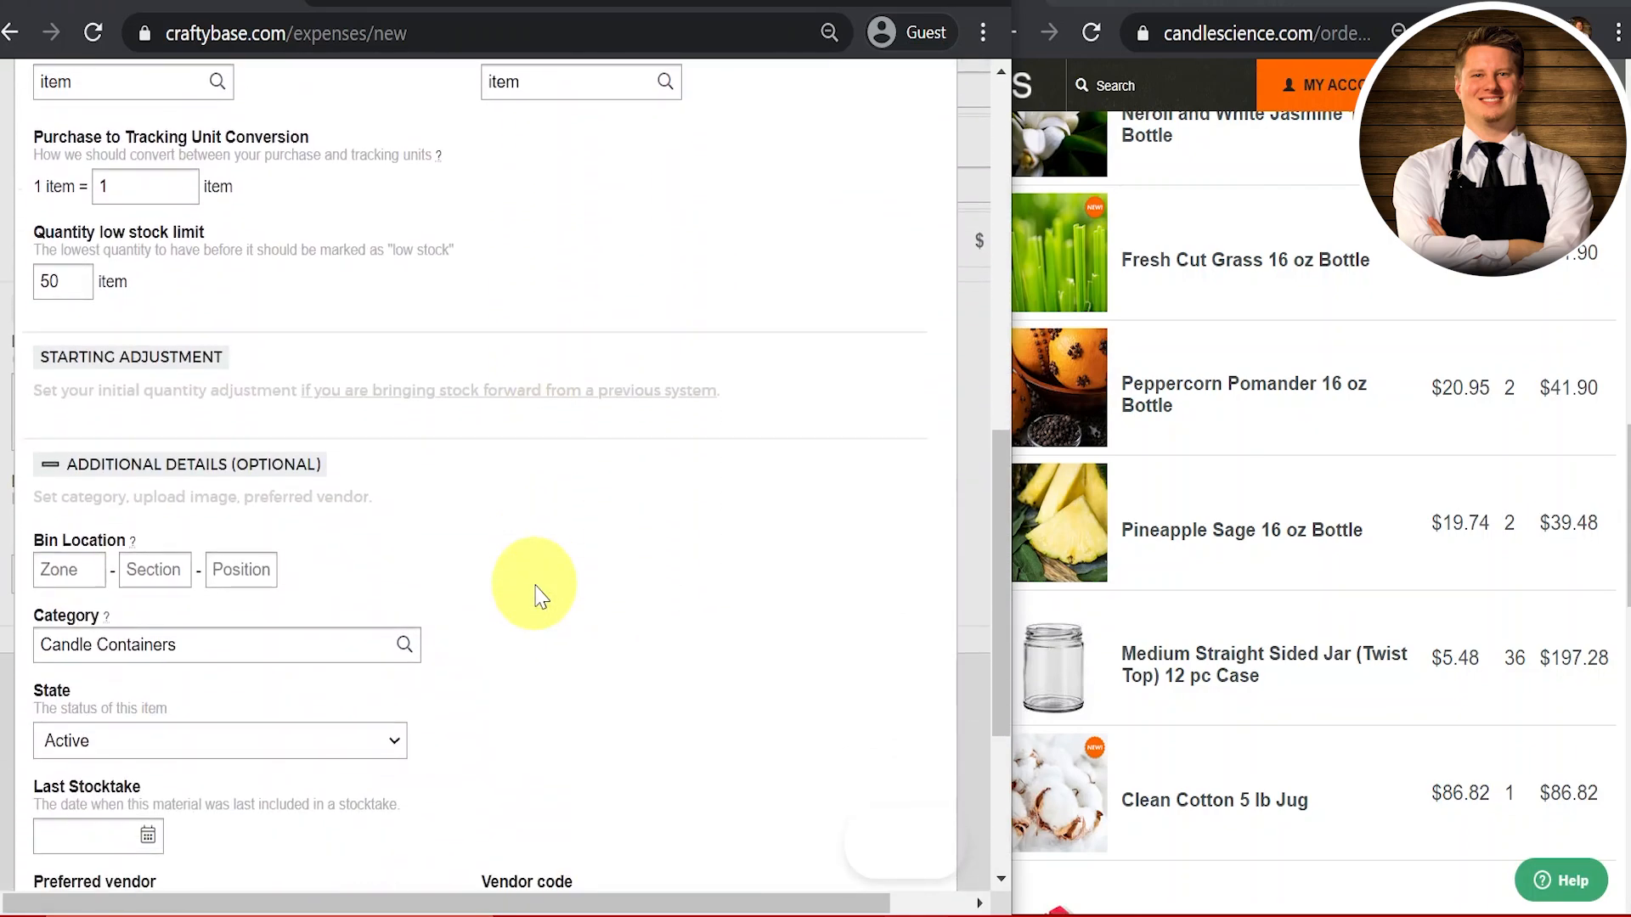
{"action": "scroll", "coordinate": [535, 590], "scroll_direction": "down", "scroll_amount": 4}
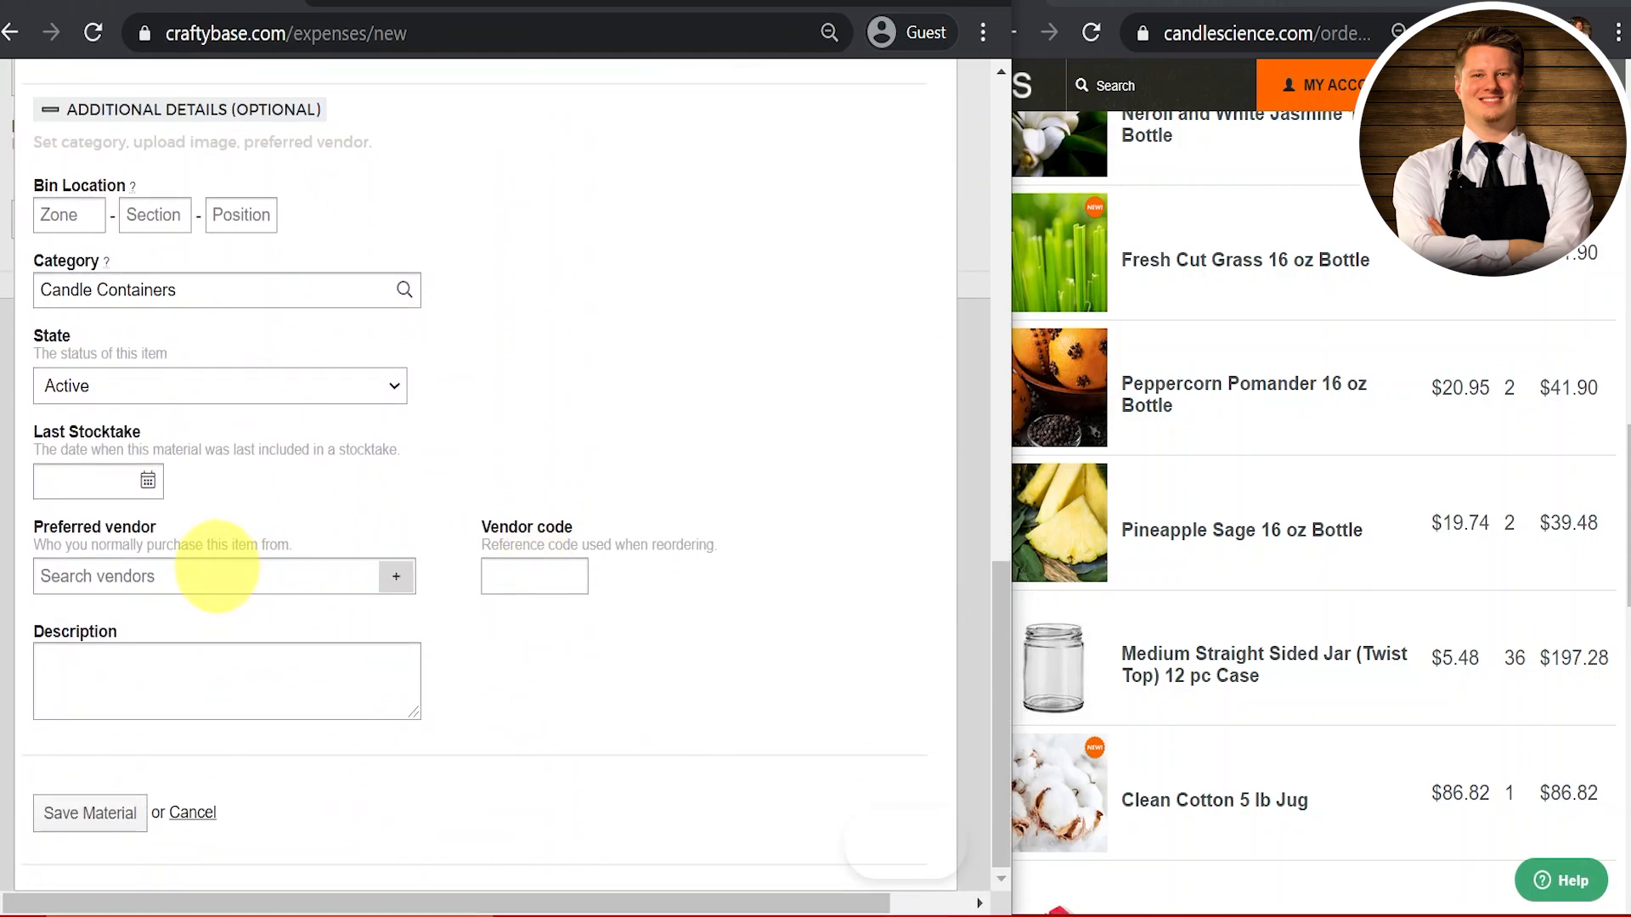
{"action": "left_click", "coordinate": [214, 570]}
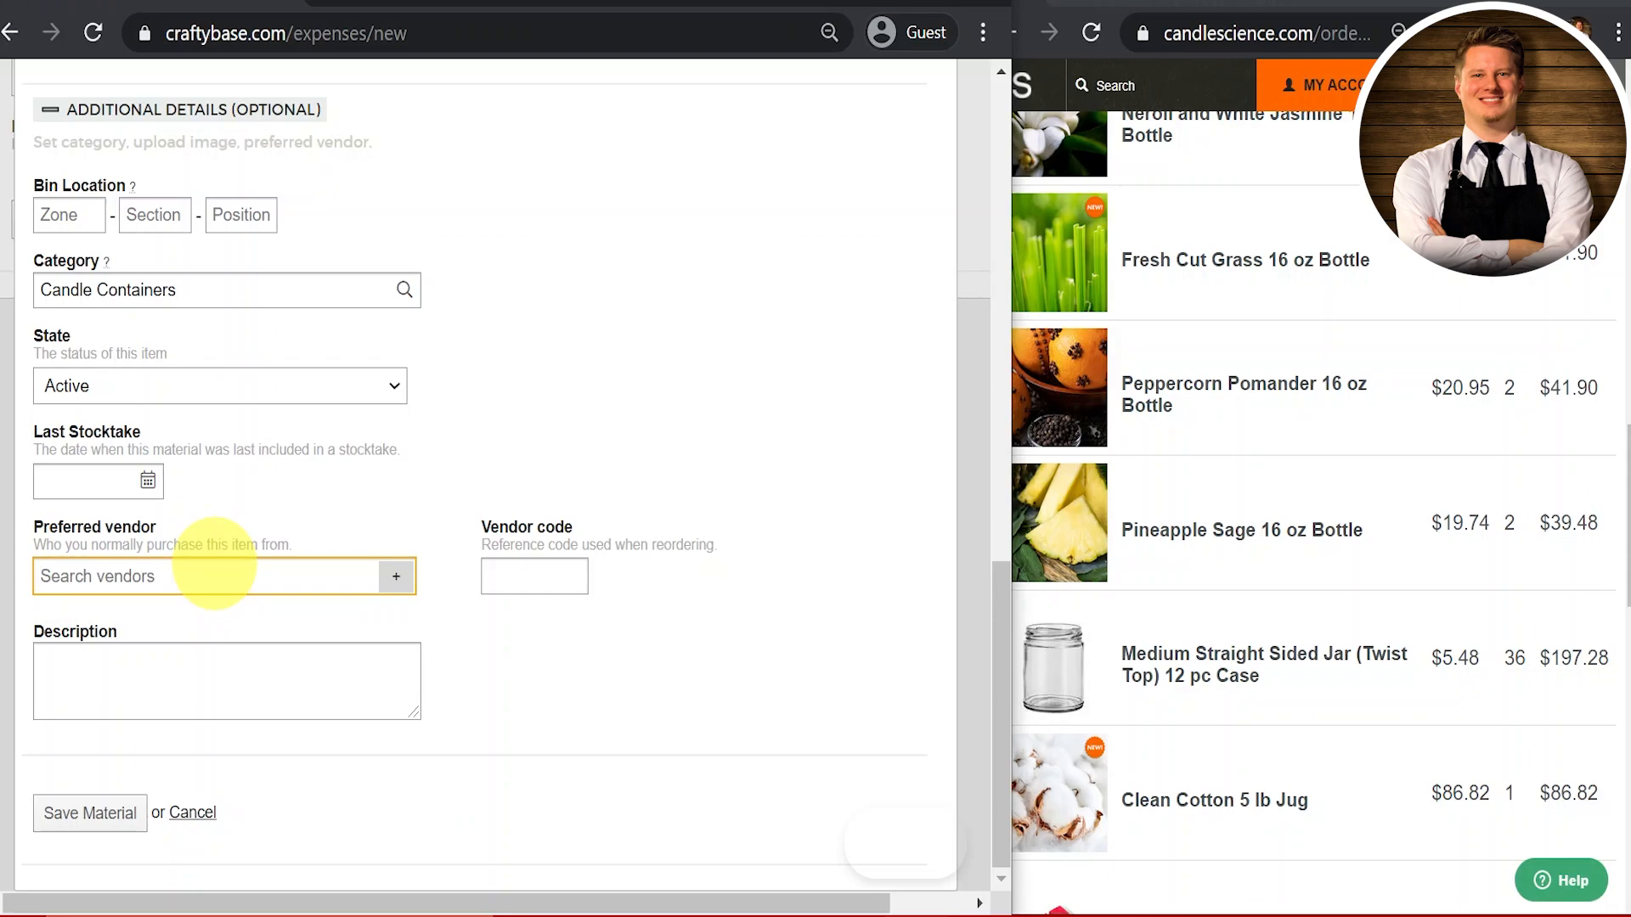
{"action": "left_click", "coordinate": [111, 821]}
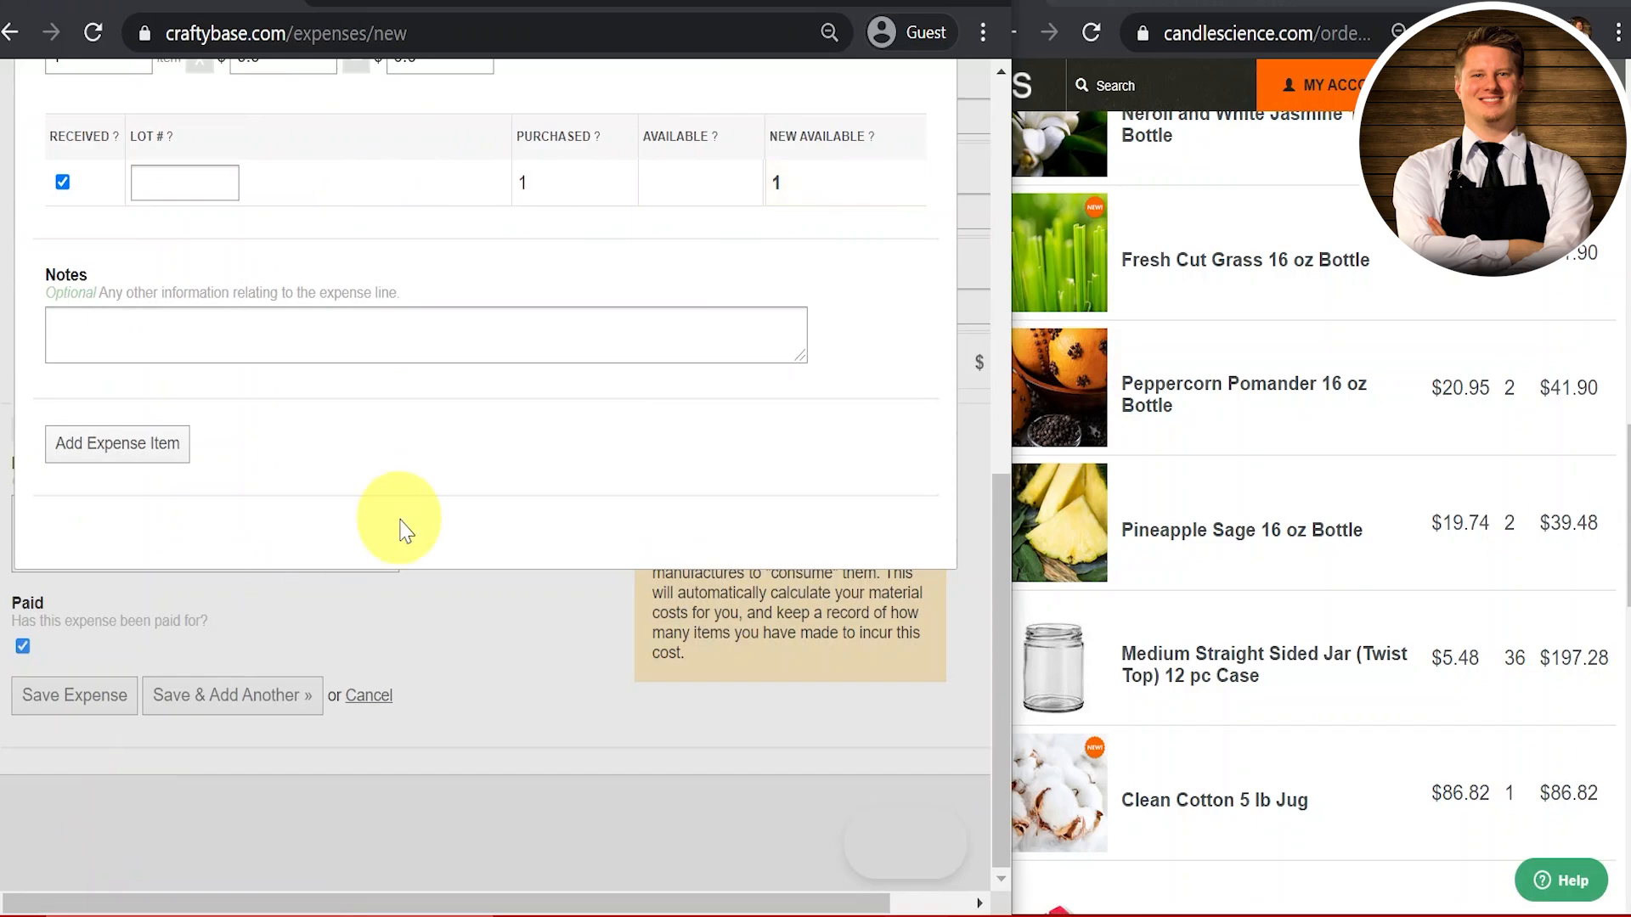
{"action": "scroll", "coordinate": [403, 529], "scroll_direction": "up", "scroll_amount": 3}
{"action": "scroll", "coordinate": [404, 529], "scroll_direction": "up", "scroll_amount": 1}
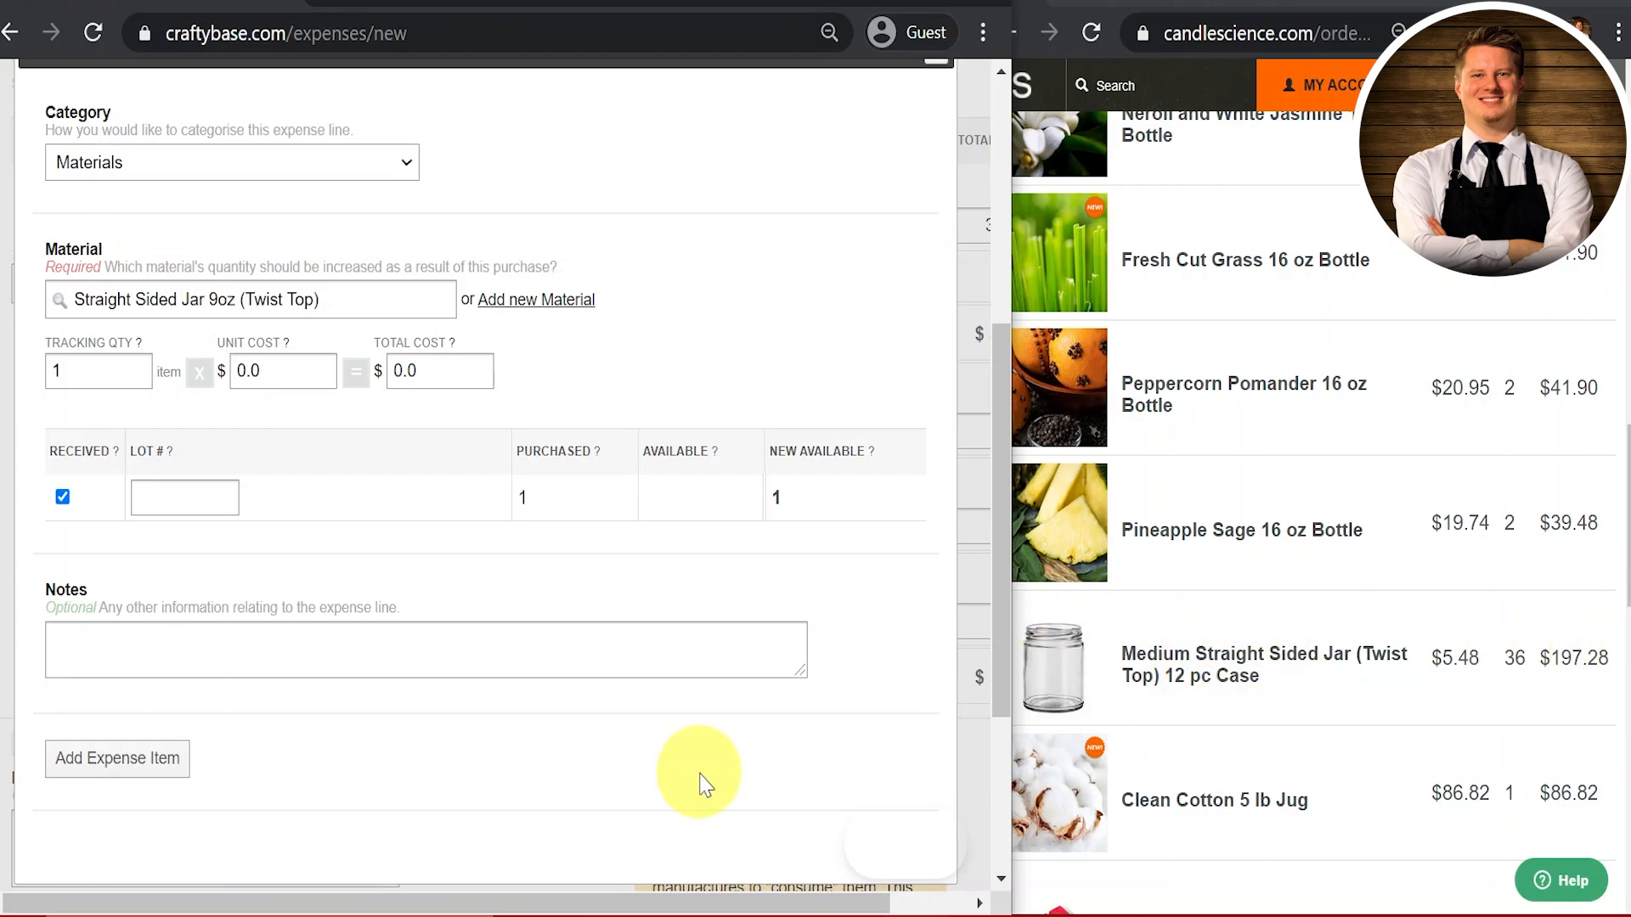
Step: Compute 36 × 12 = 432 jars in Windows Calculator, then close it
{"action": "key", "text": "super"}
{"action": "type", "text": "calc"}
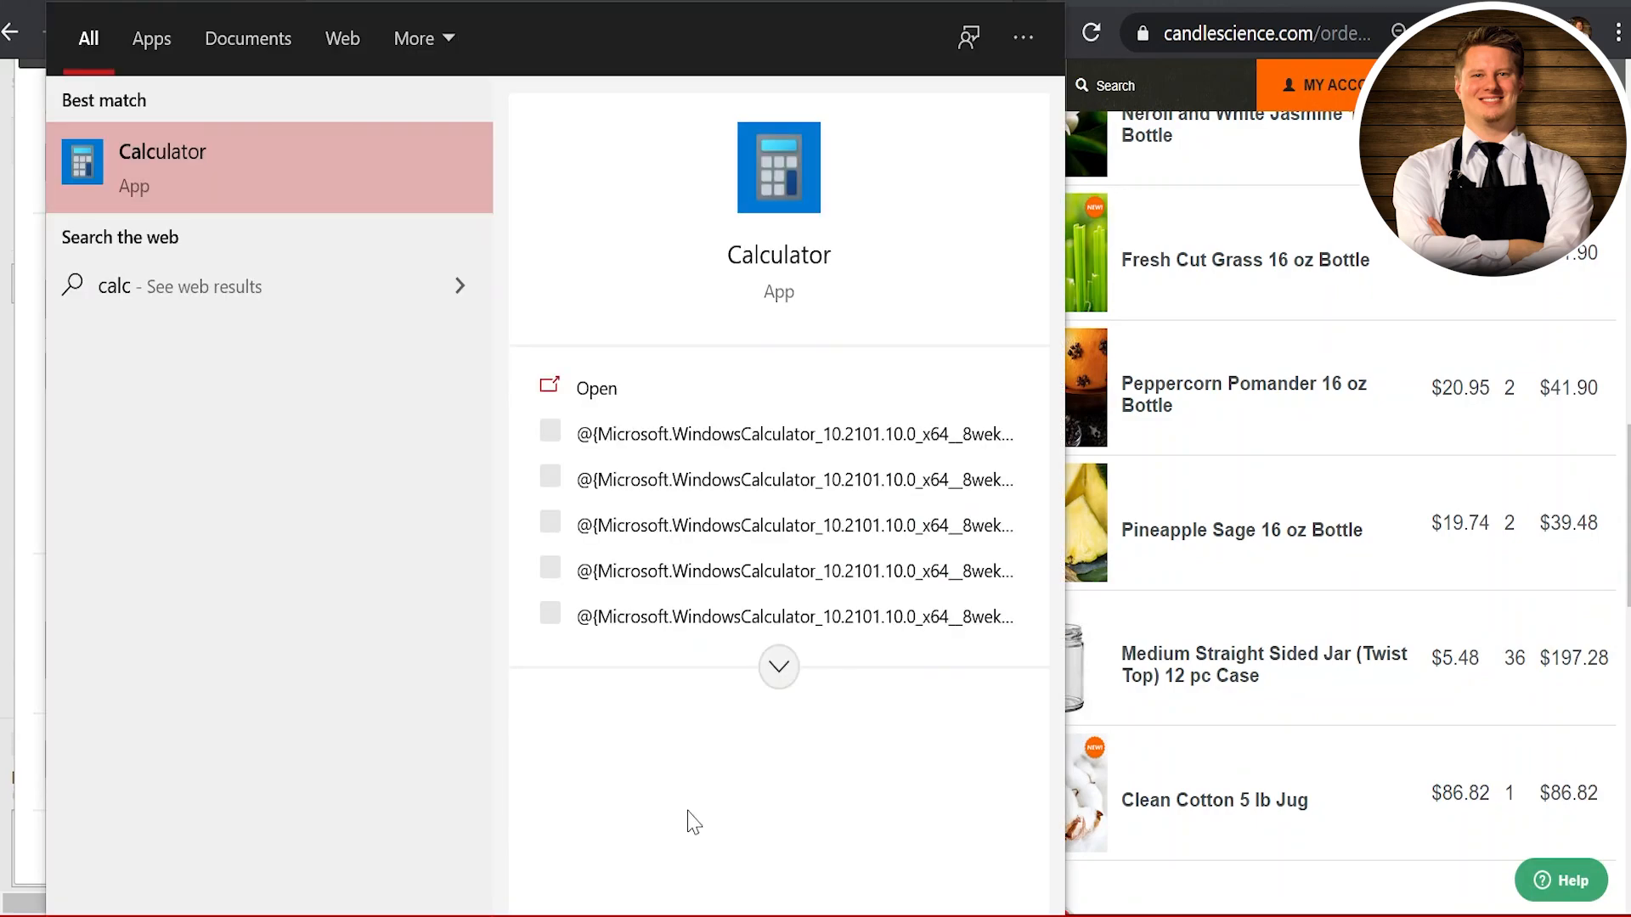
{"action": "key", "text": "Return"}
{"action": "type", "text": "36"}
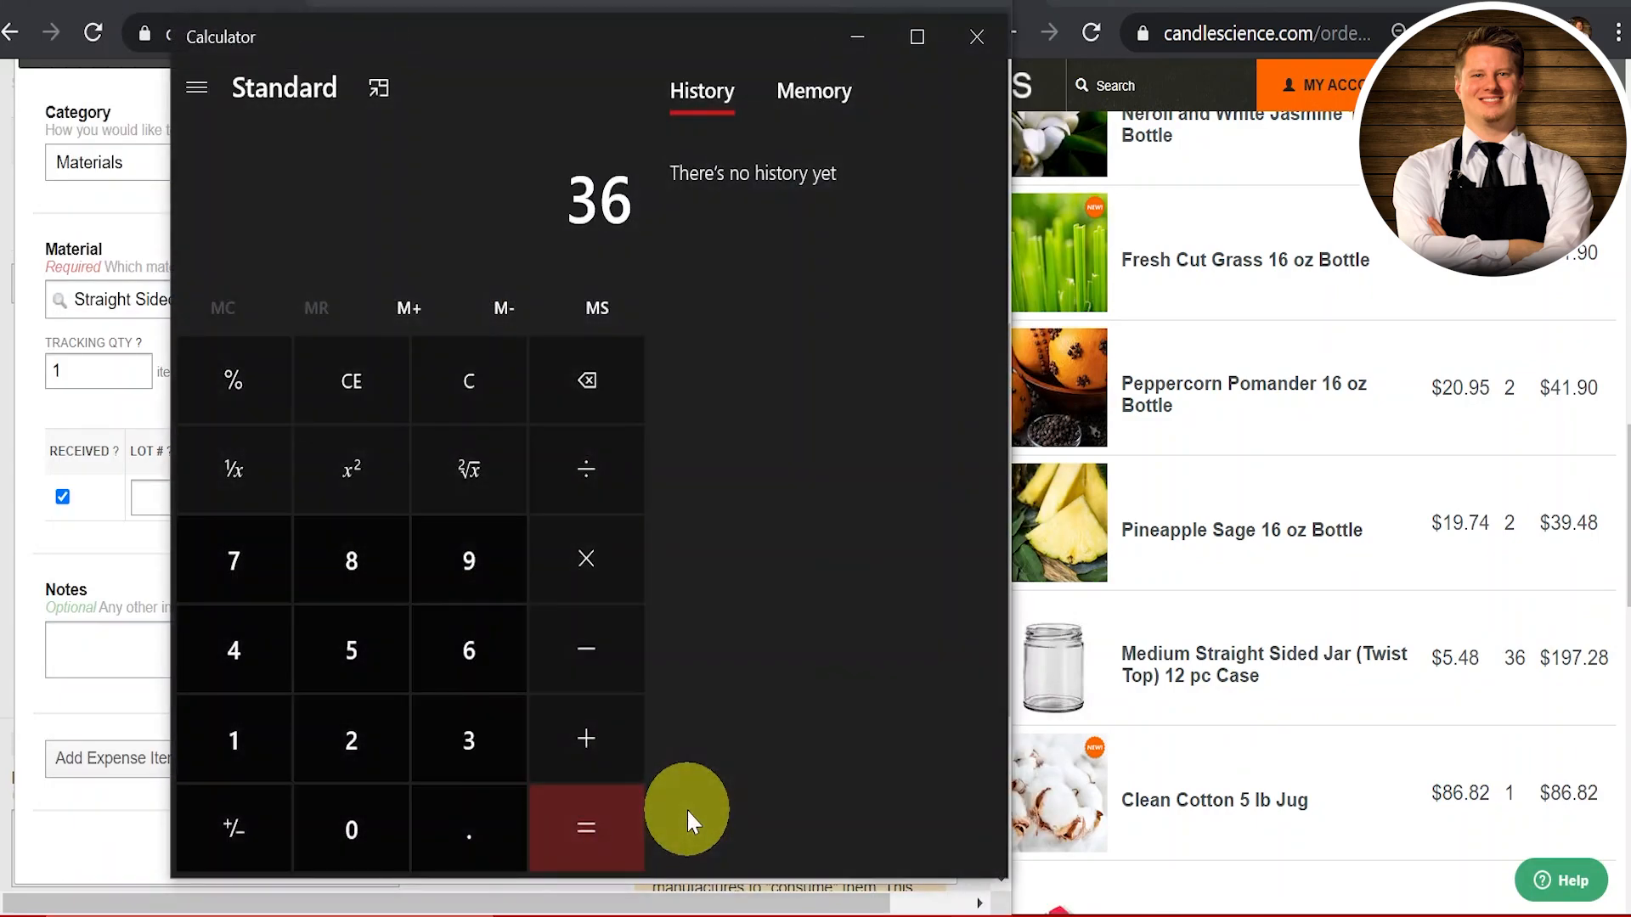
{"action": "type", "text": "*12"}
{"action": "key", "text": "Return"}
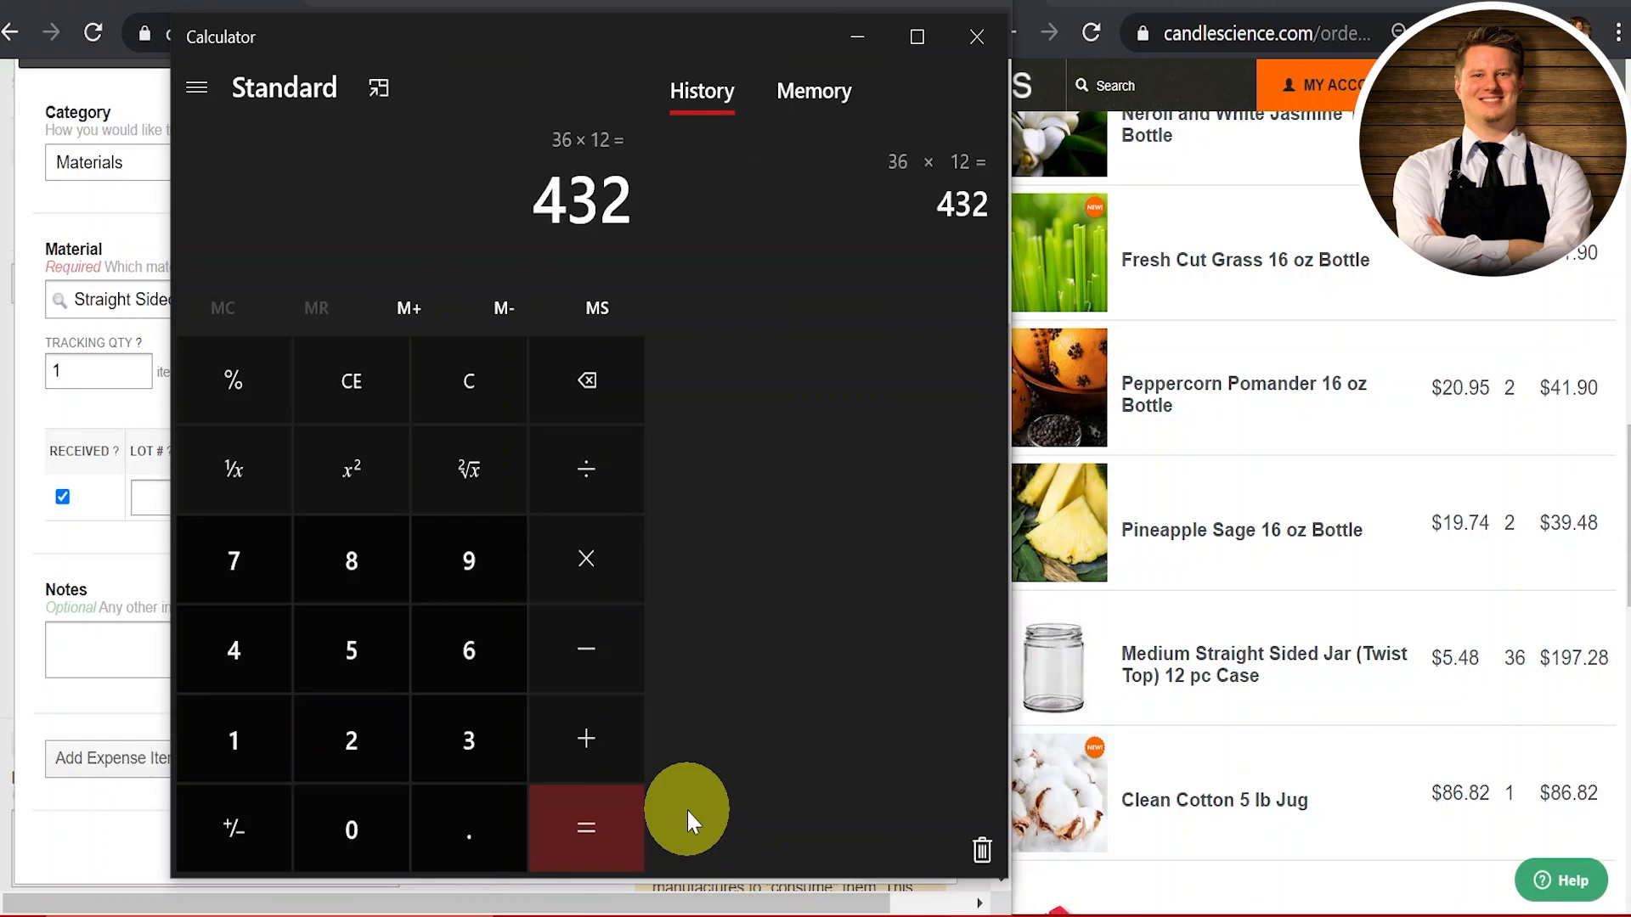
{"action": "left_click", "coordinate": [976, 37]}
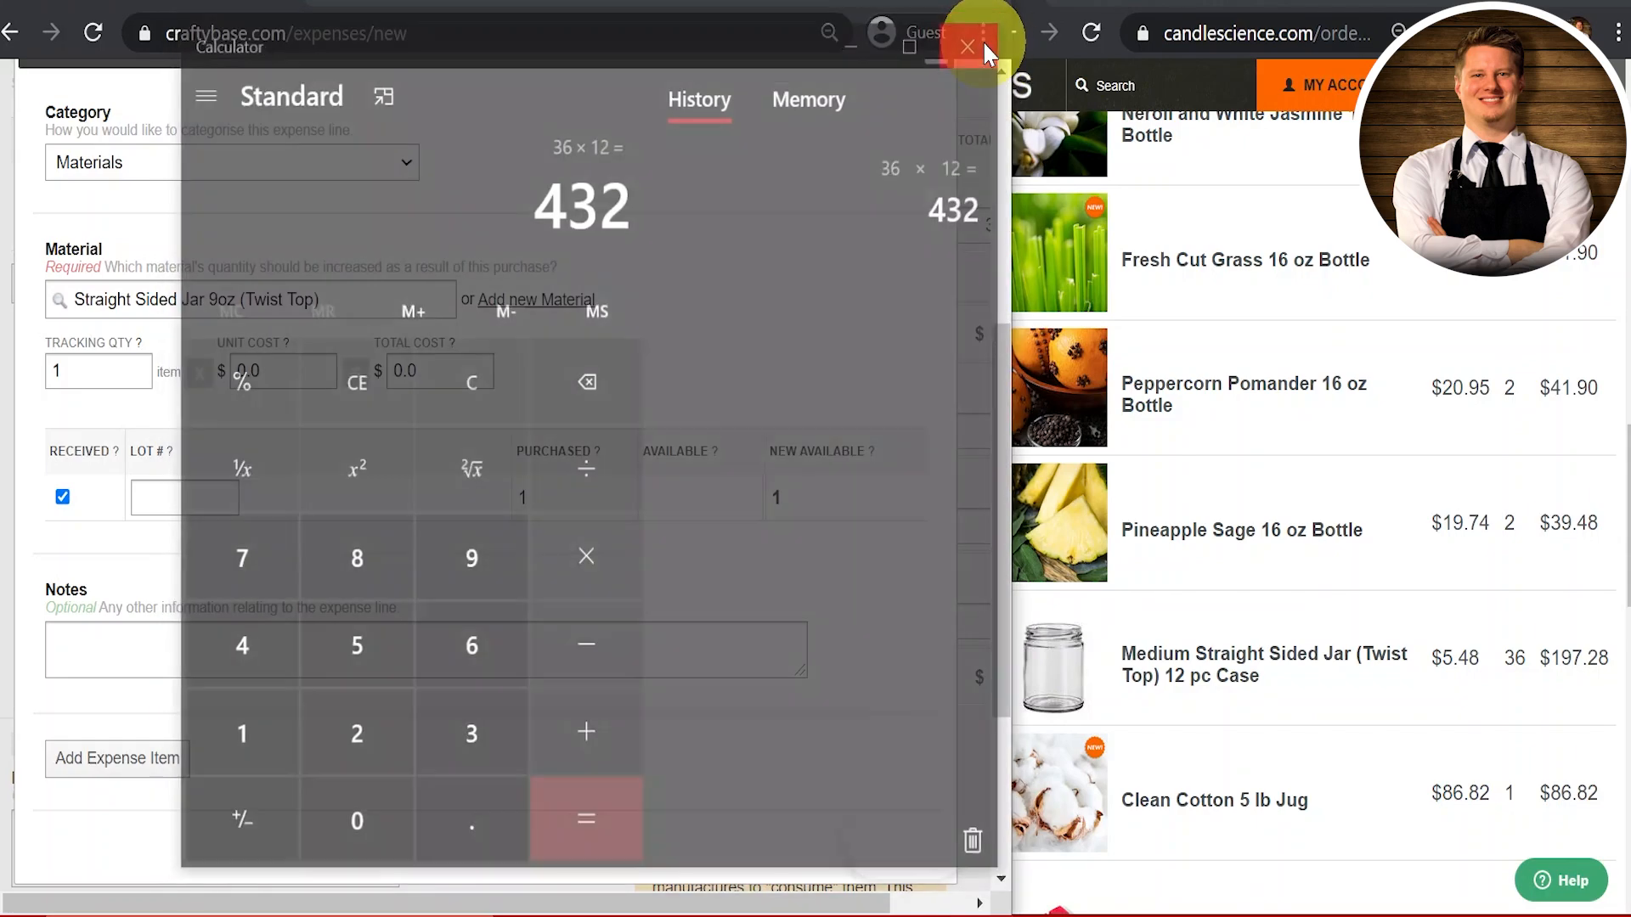
{"action": "double_click", "coordinate": [107, 365]}
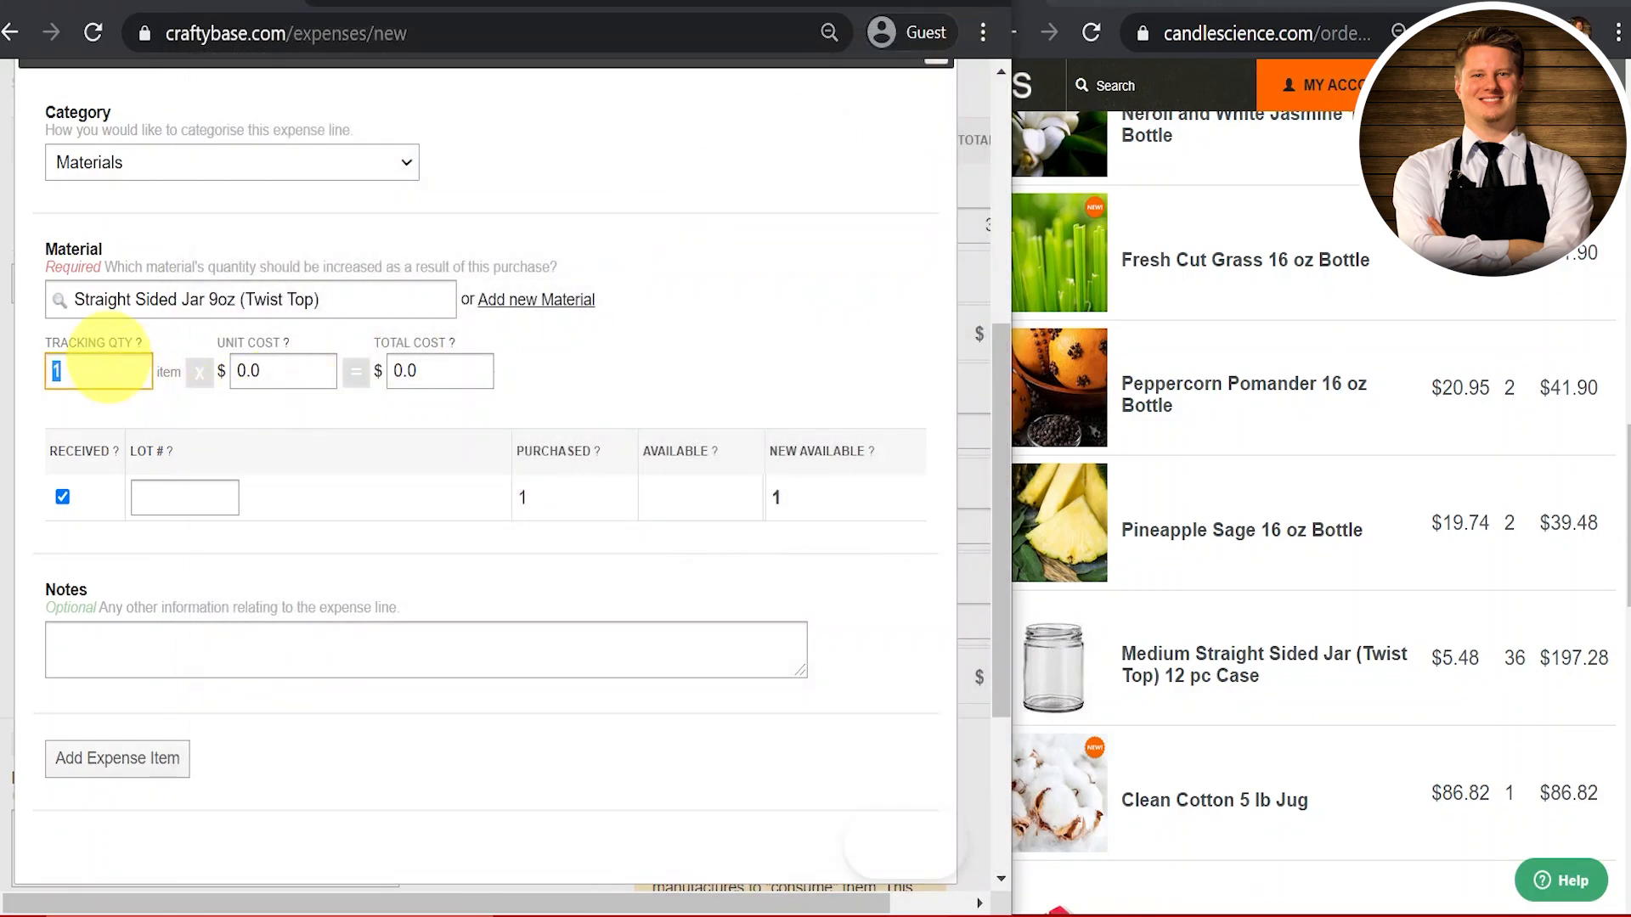
Step: Record 432 jars at a $197.28 total cost, giving $0.4567 each
{"action": "type", "text": "432"}
{"action": "key", "text": "Tab"}
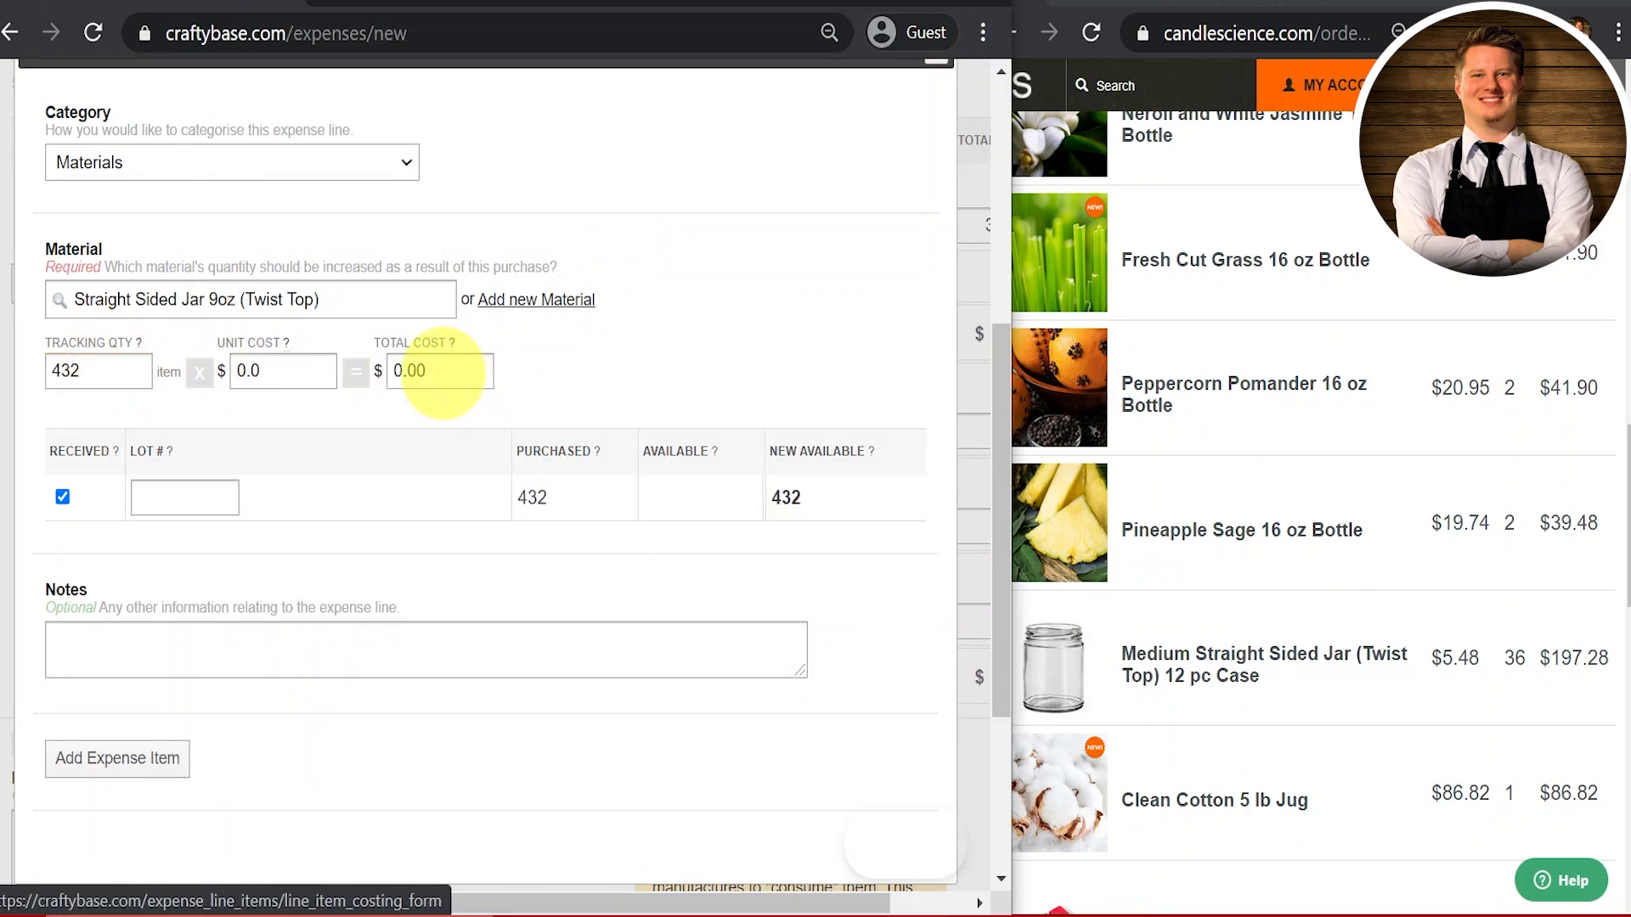
{"action": "left_click", "coordinate": [434, 371]}
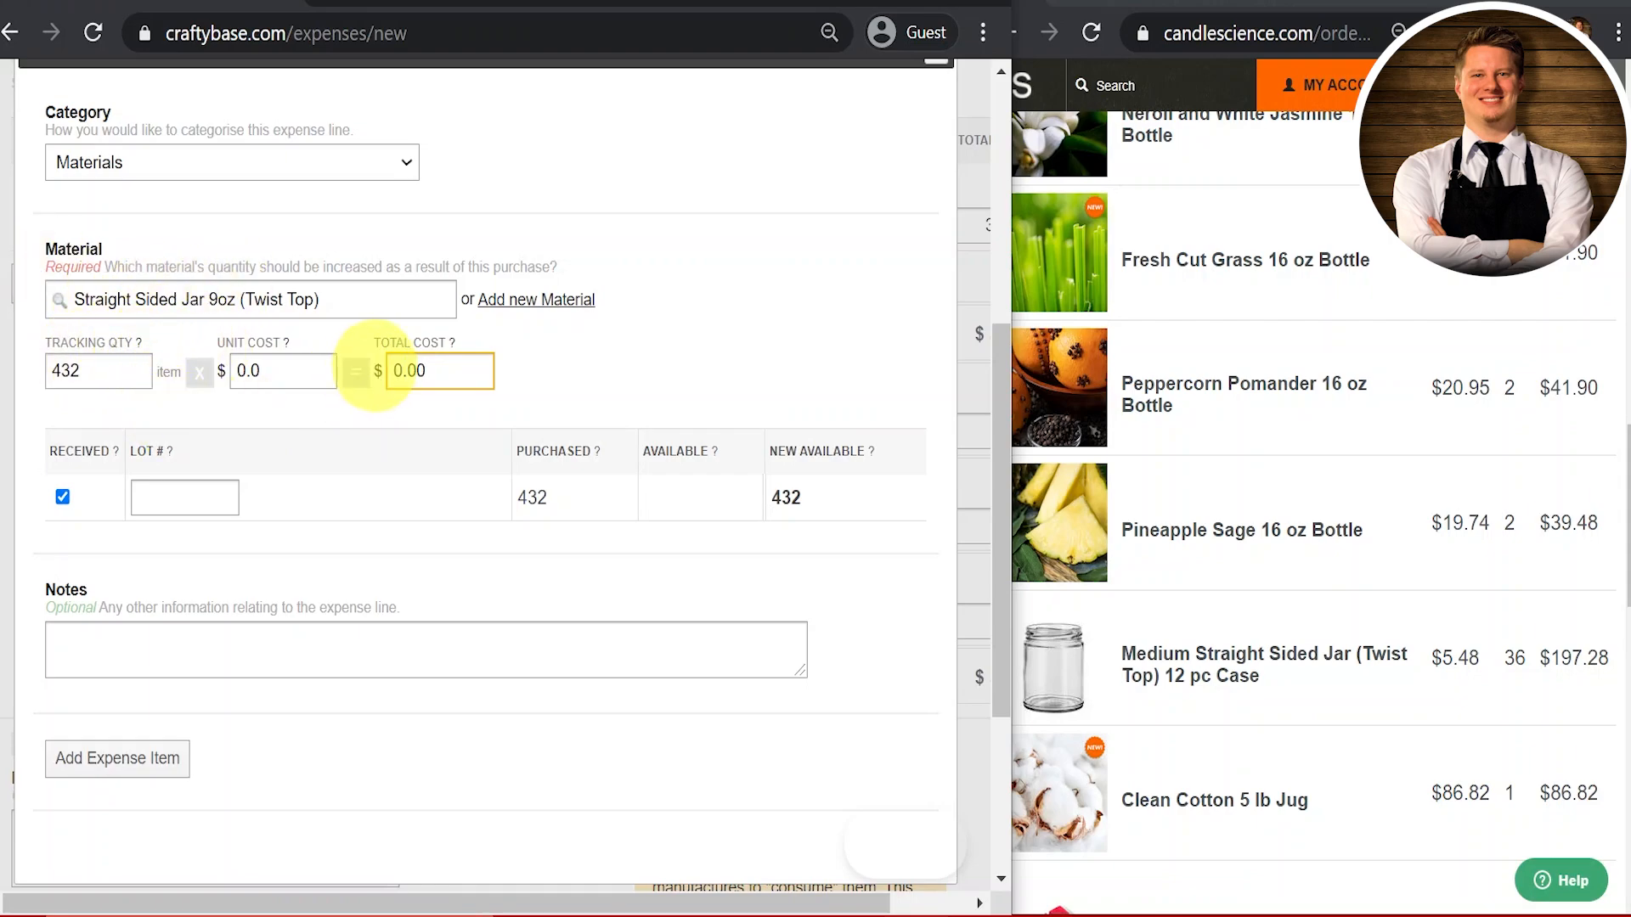
{"action": "double_click", "coordinate": [424, 371]}
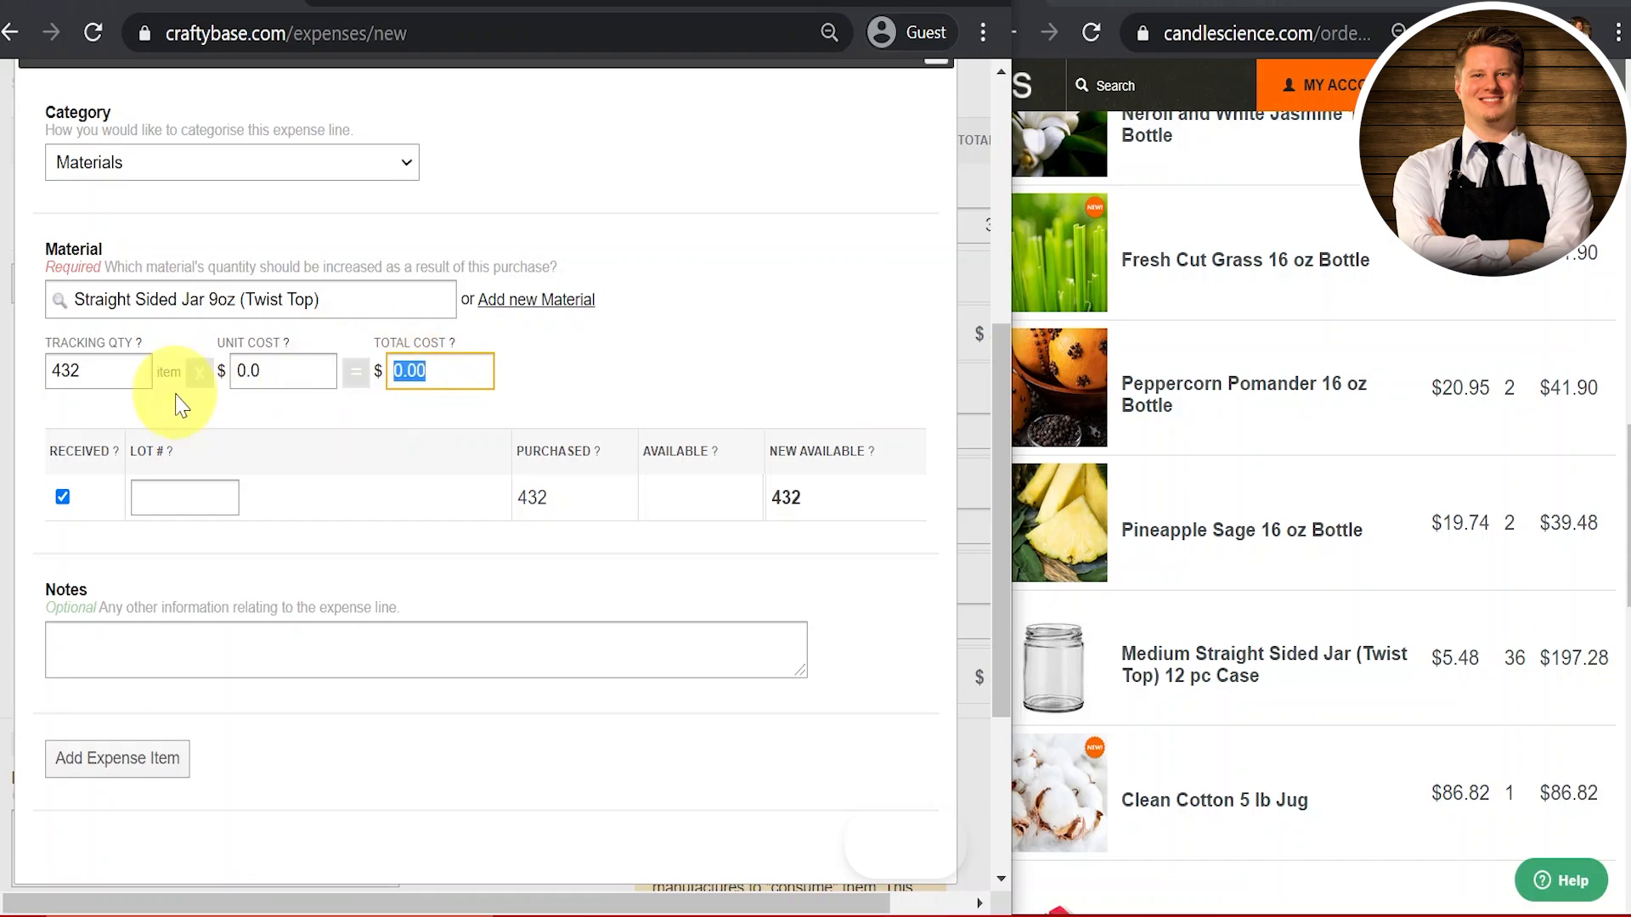
{"action": "type", "text": "197.28"}
{"action": "left_click", "coordinate": [175, 374]}
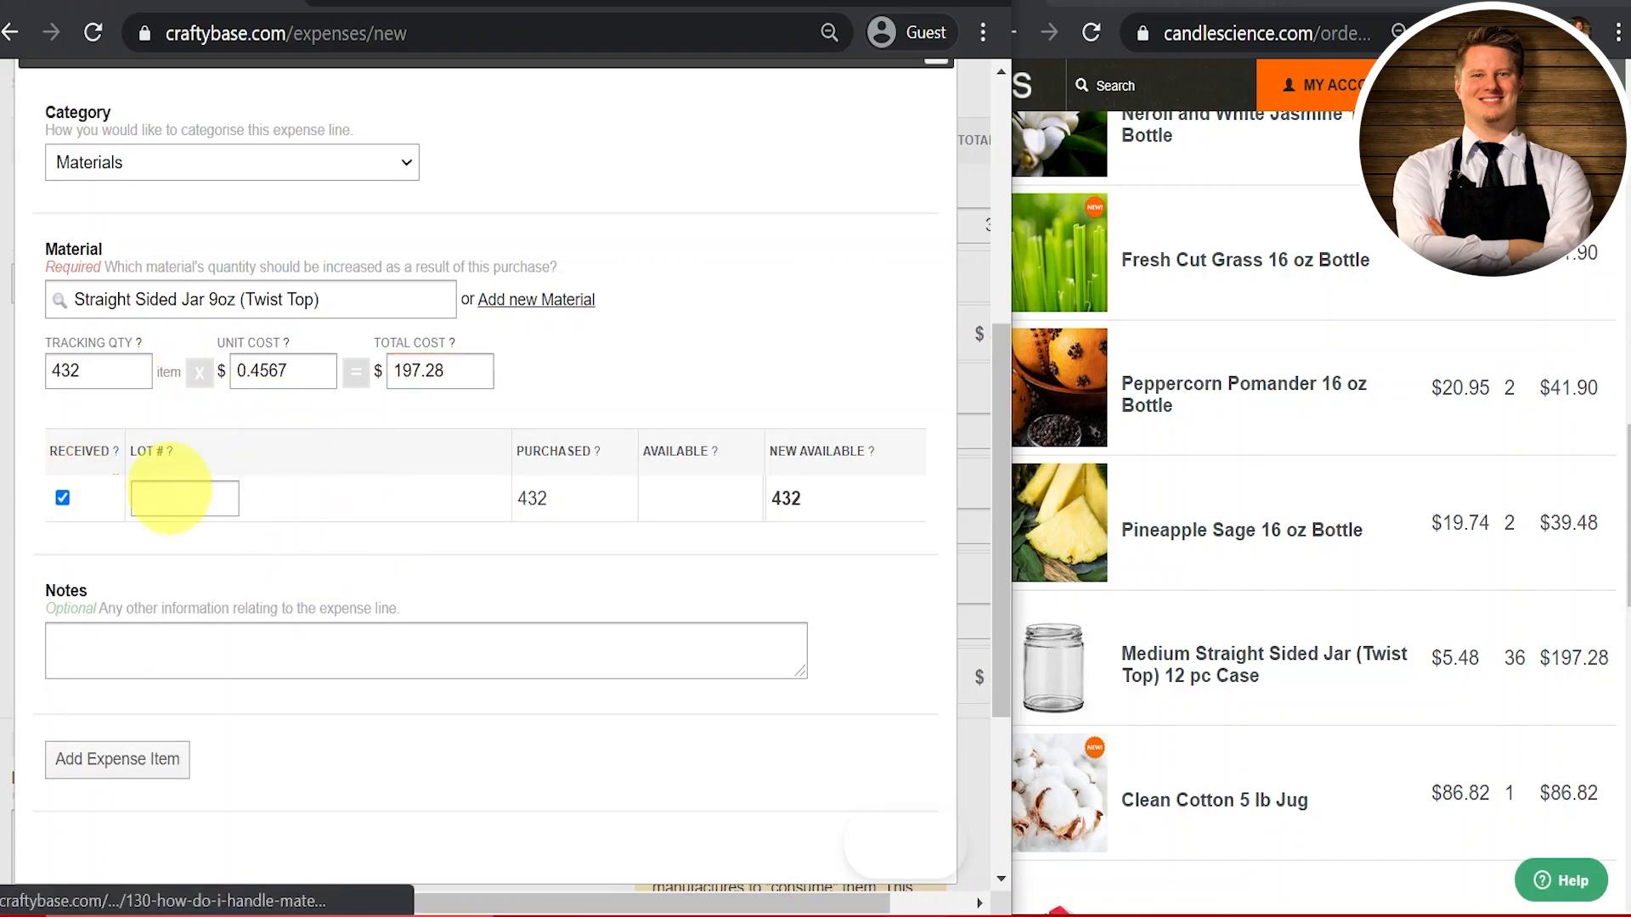
{"action": "scroll", "coordinate": [488, 544], "scroll_direction": "down", "scroll_amount": 3}
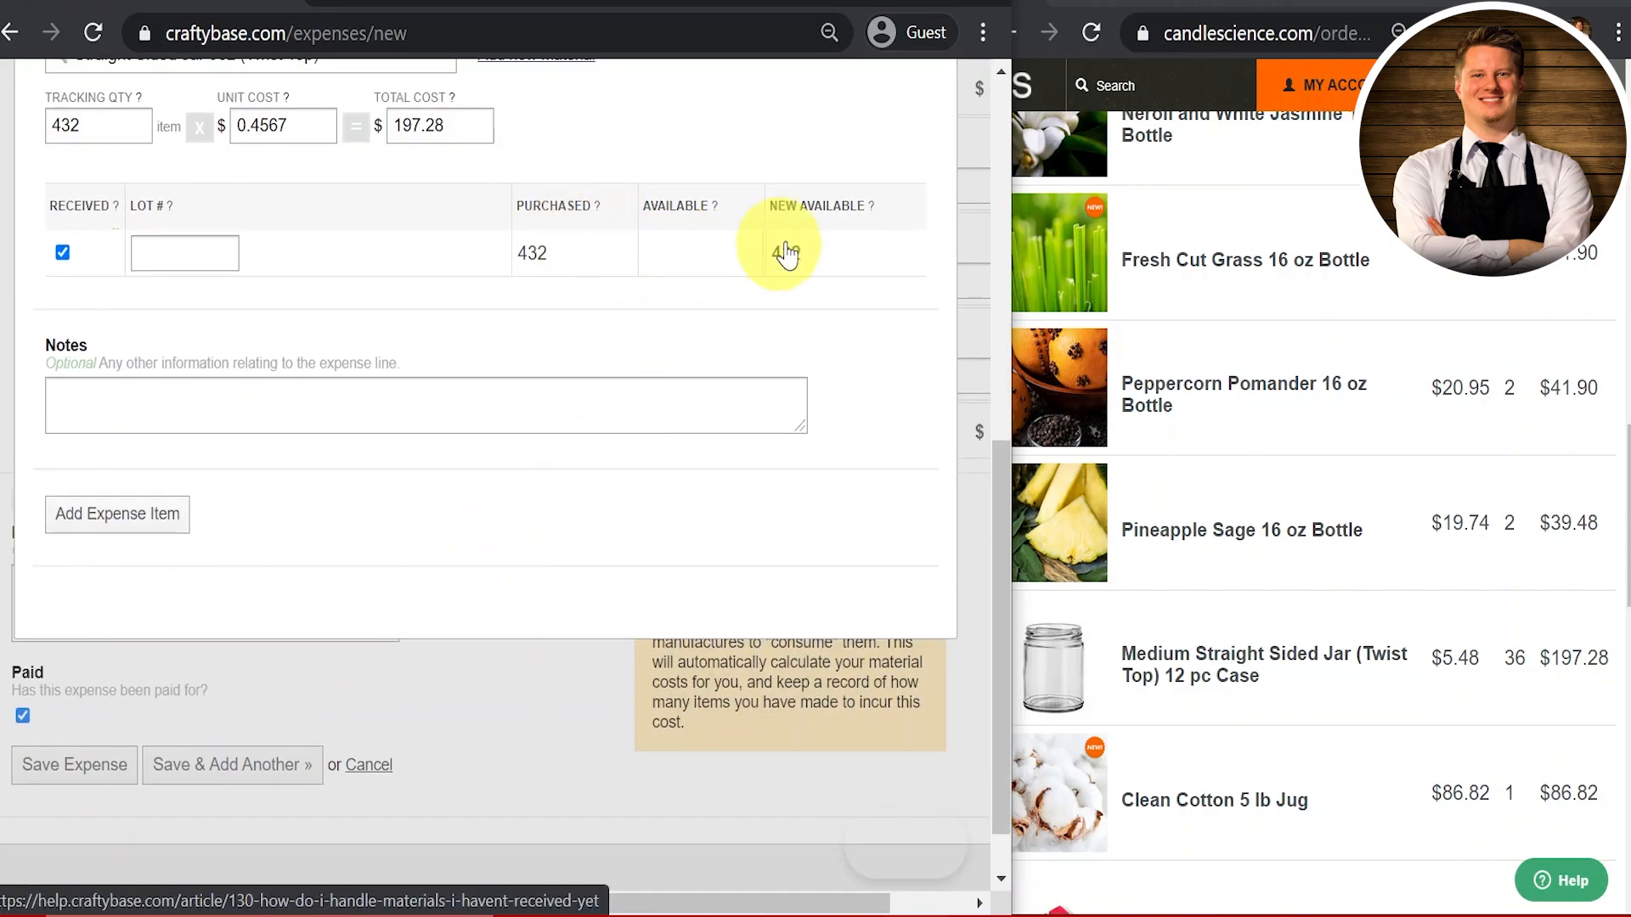
Step: Add the Straight Sided Jar 9oz line and review the expense's $229.76 item total
{"action": "left_click", "coordinate": [137, 516]}
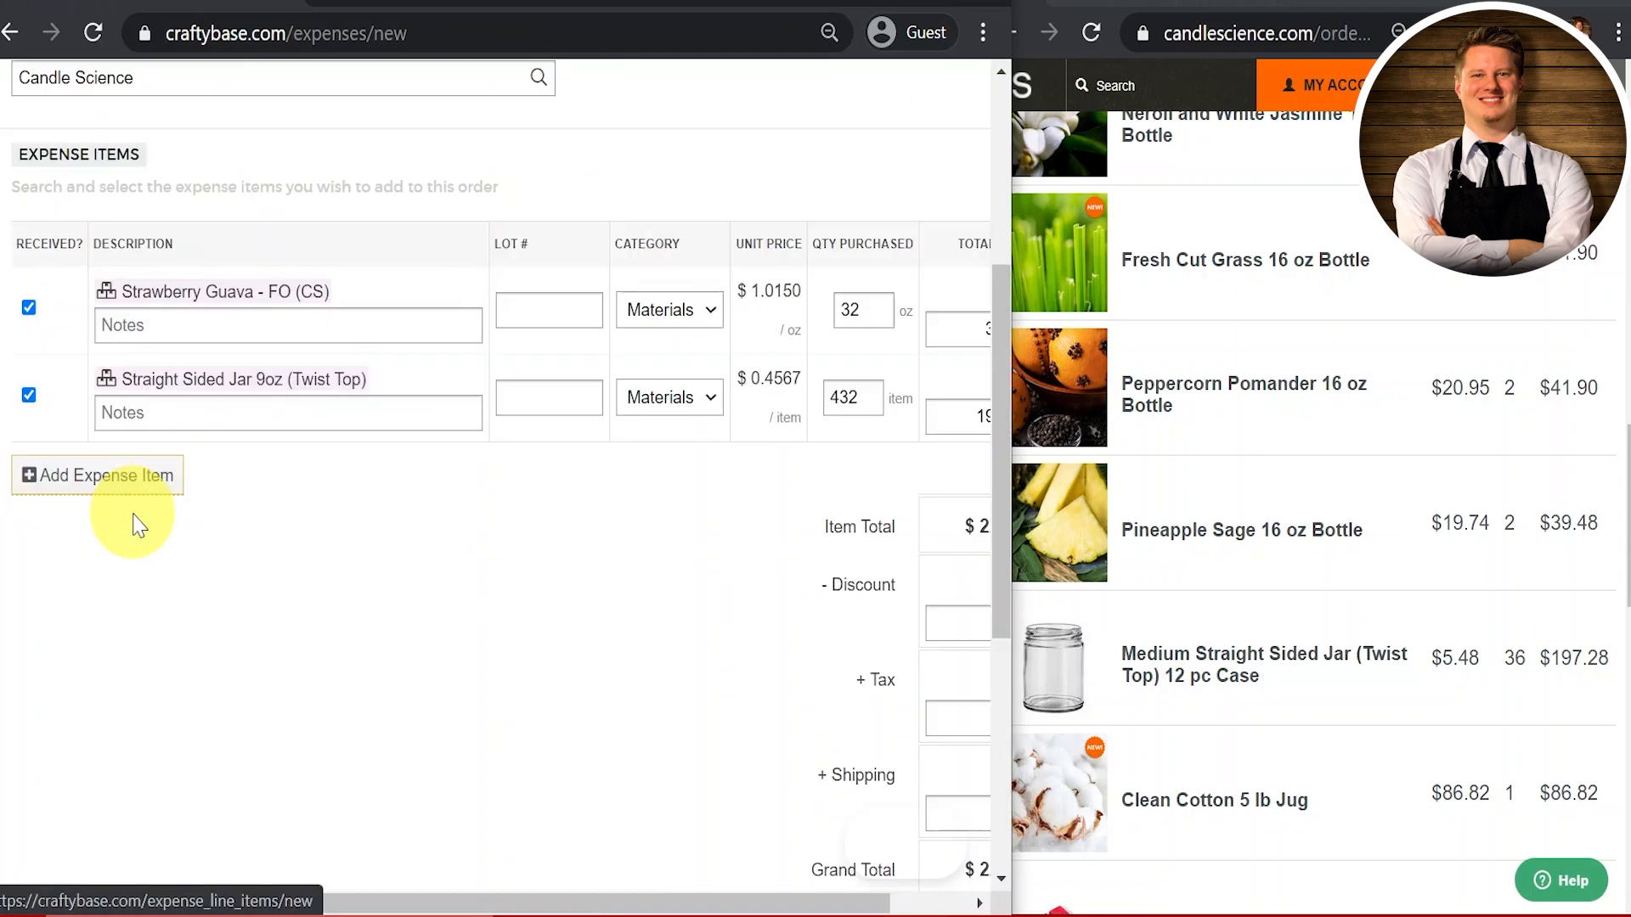
{"action": "scroll", "coordinate": [604, 720], "scroll_direction": "right", "scroll_amount": 3}
{"action": "scroll", "coordinate": [604, 719], "scroll_direction": "left", "scroll_amount": 3}
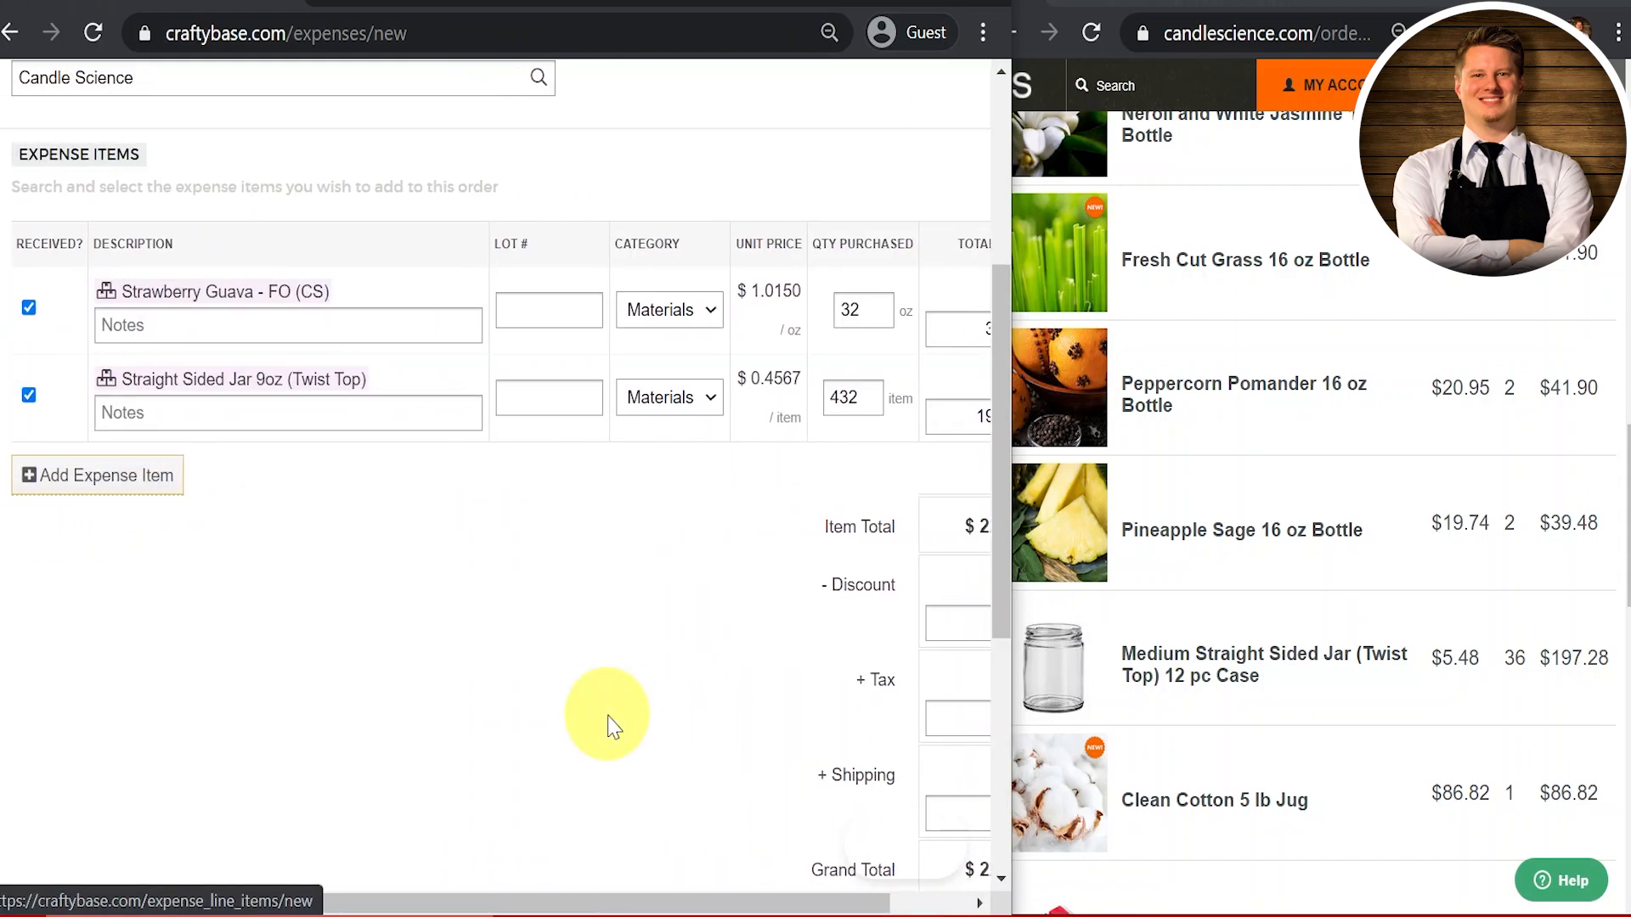
{"action": "scroll", "coordinate": [609, 726], "scroll_direction": "right", "scroll_amount": 1}
{"action": "scroll", "coordinate": [613, 726], "scroll_direction": "right", "scroll_amount": 1}
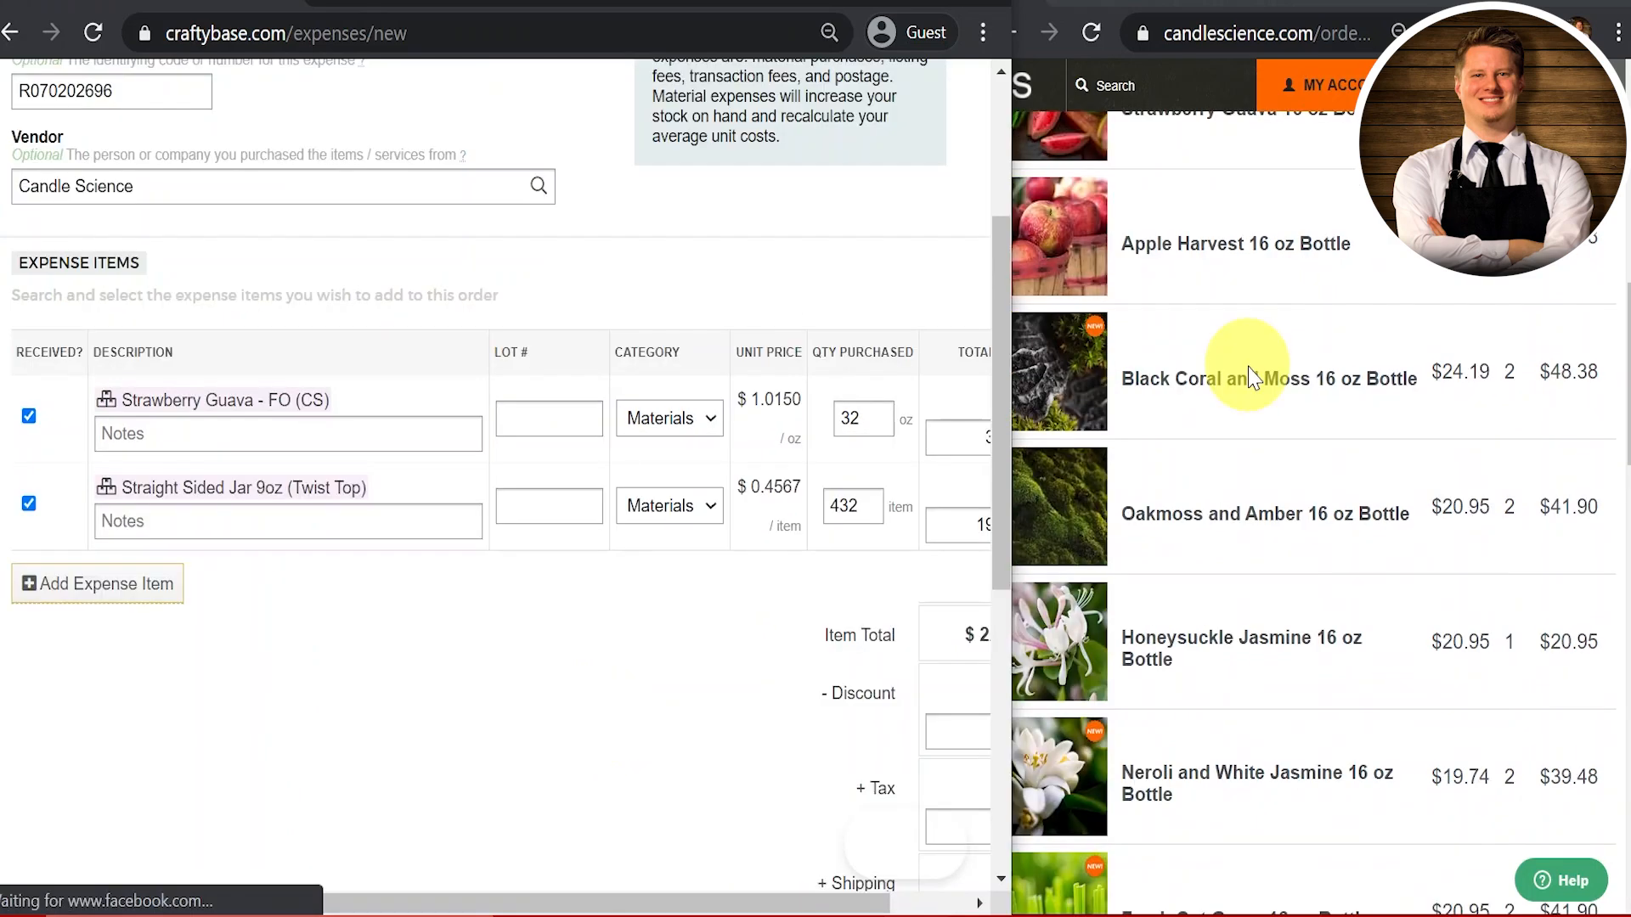
{"action": "scroll", "coordinate": [1248, 365], "scroll_direction": "up", "scroll_amount": 1}
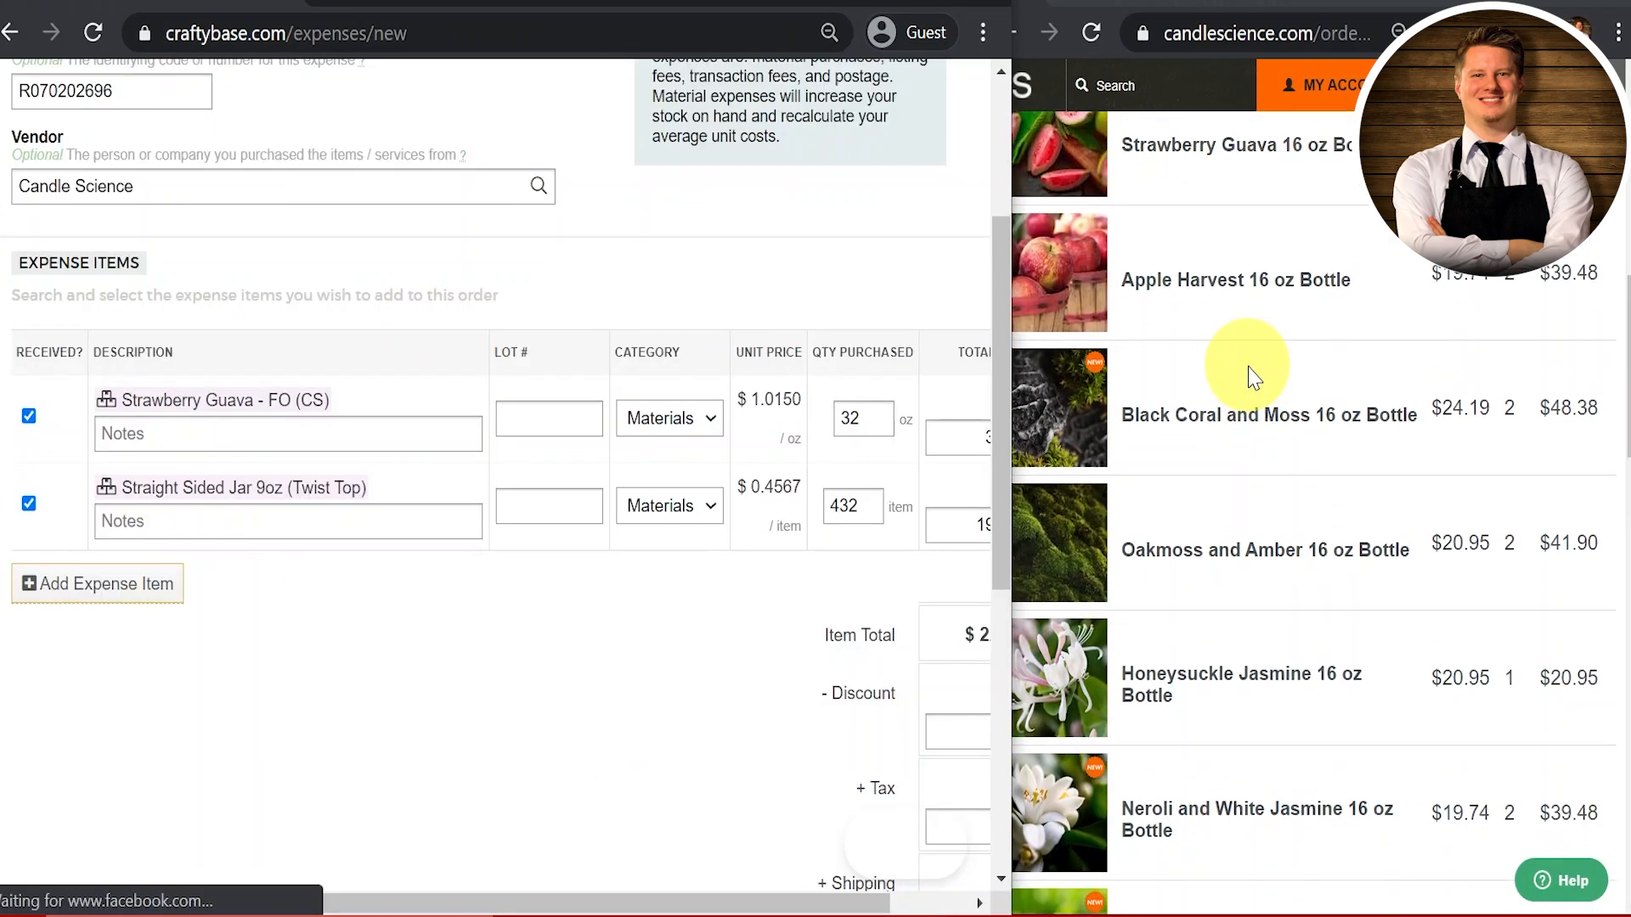
{"action": "scroll", "coordinate": [1240, 374], "scroll_direction": "down", "scroll_amount": 2}
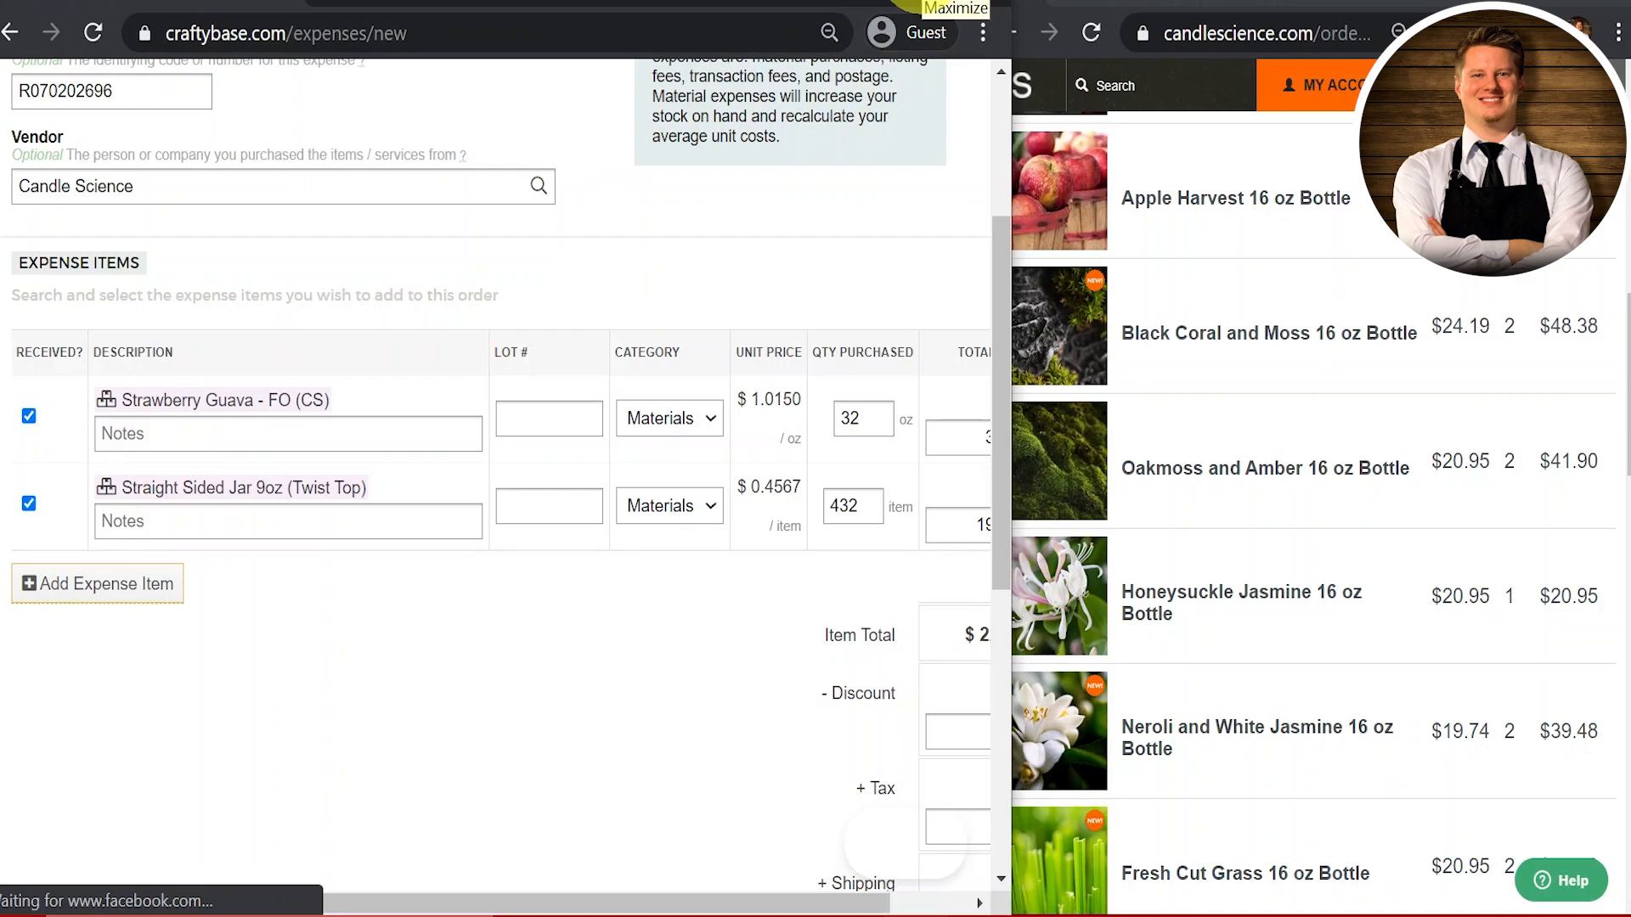
{"action": "scroll", "coordinate": [563, 538], "scroll_direction": "down", "scroll_amount": 2}
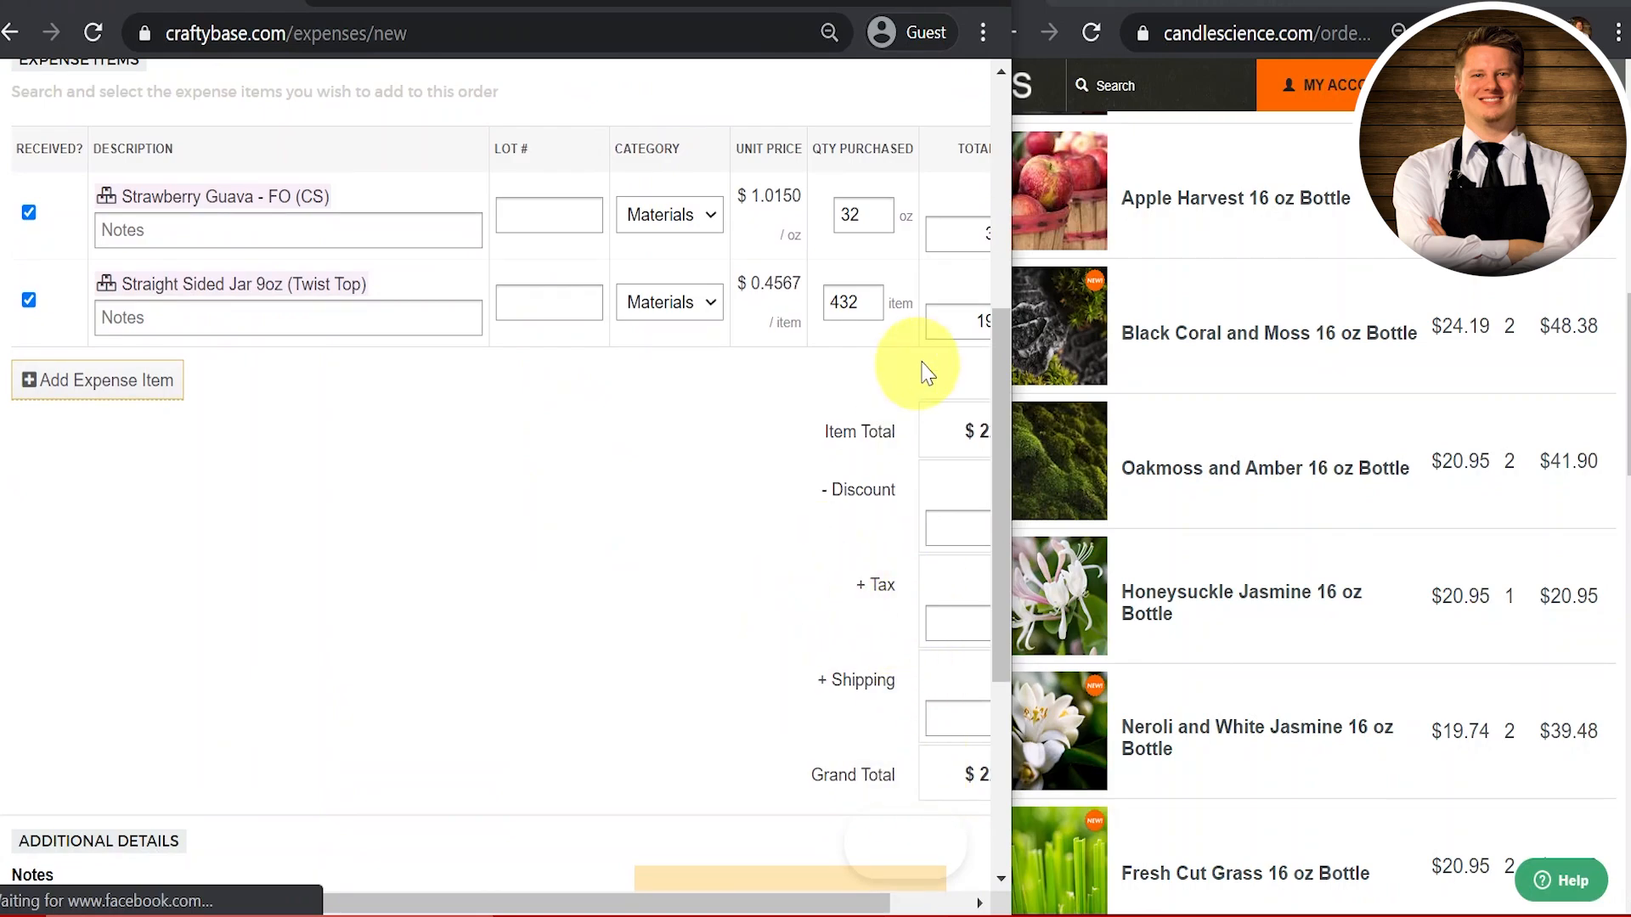
Step: Create a new material named 'Apple Harvest - FO (CS)' for the next expense item
{"action": "left_click", "coordinate": [166, 510]}
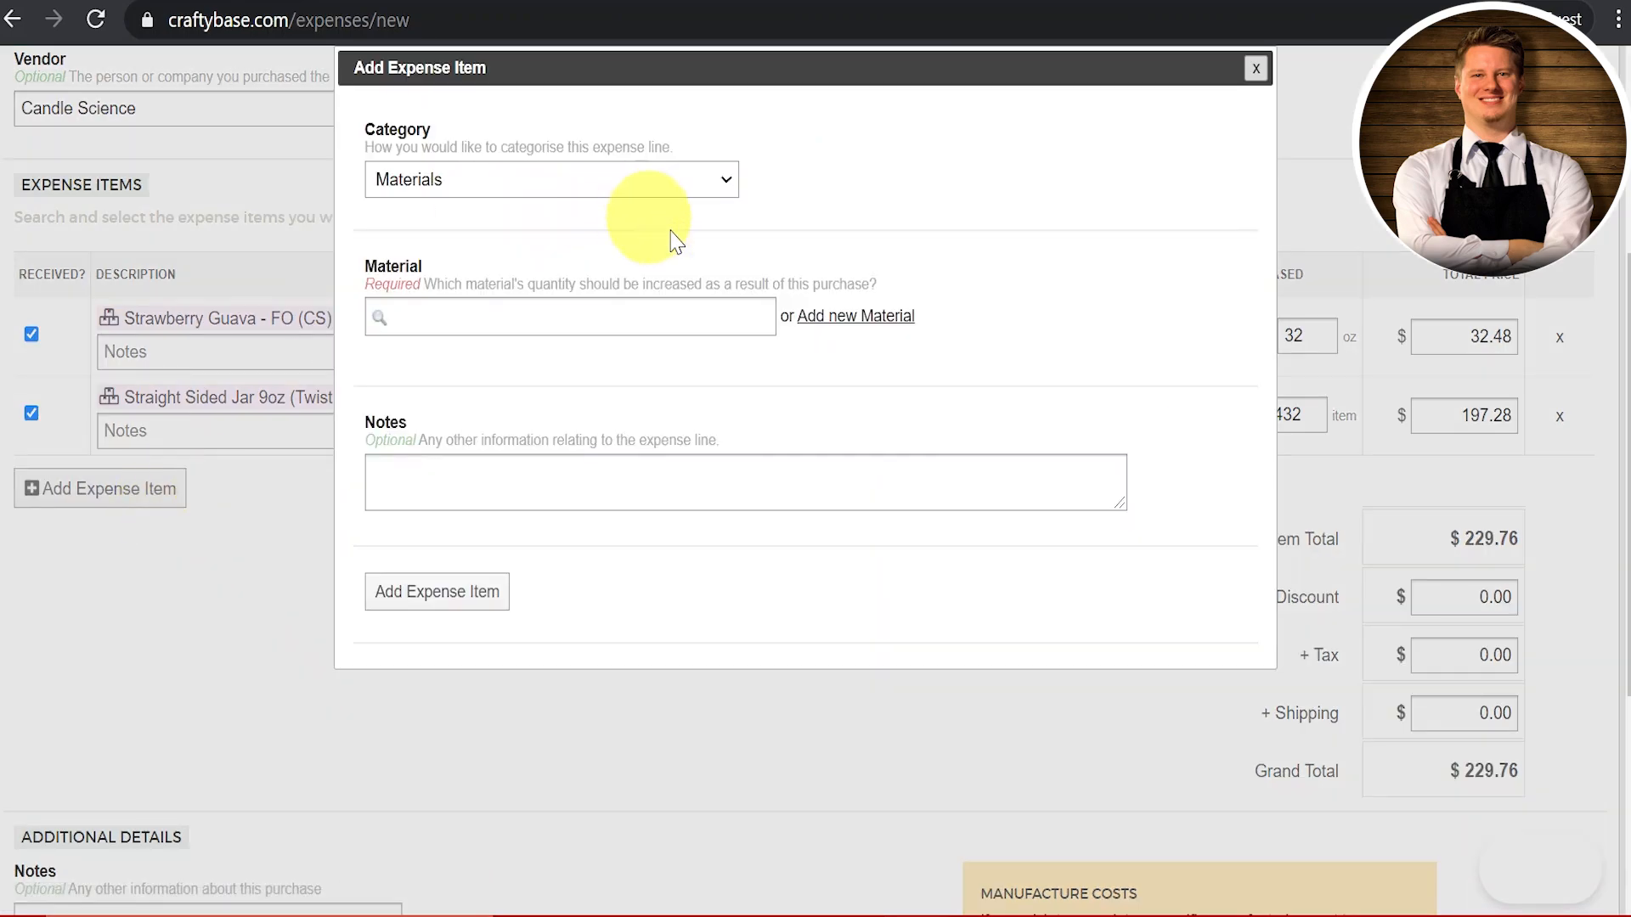
{"action": "left_click", "coordinate": [829, 317]}
{"action": "type", "text": "Apple HArvest"}
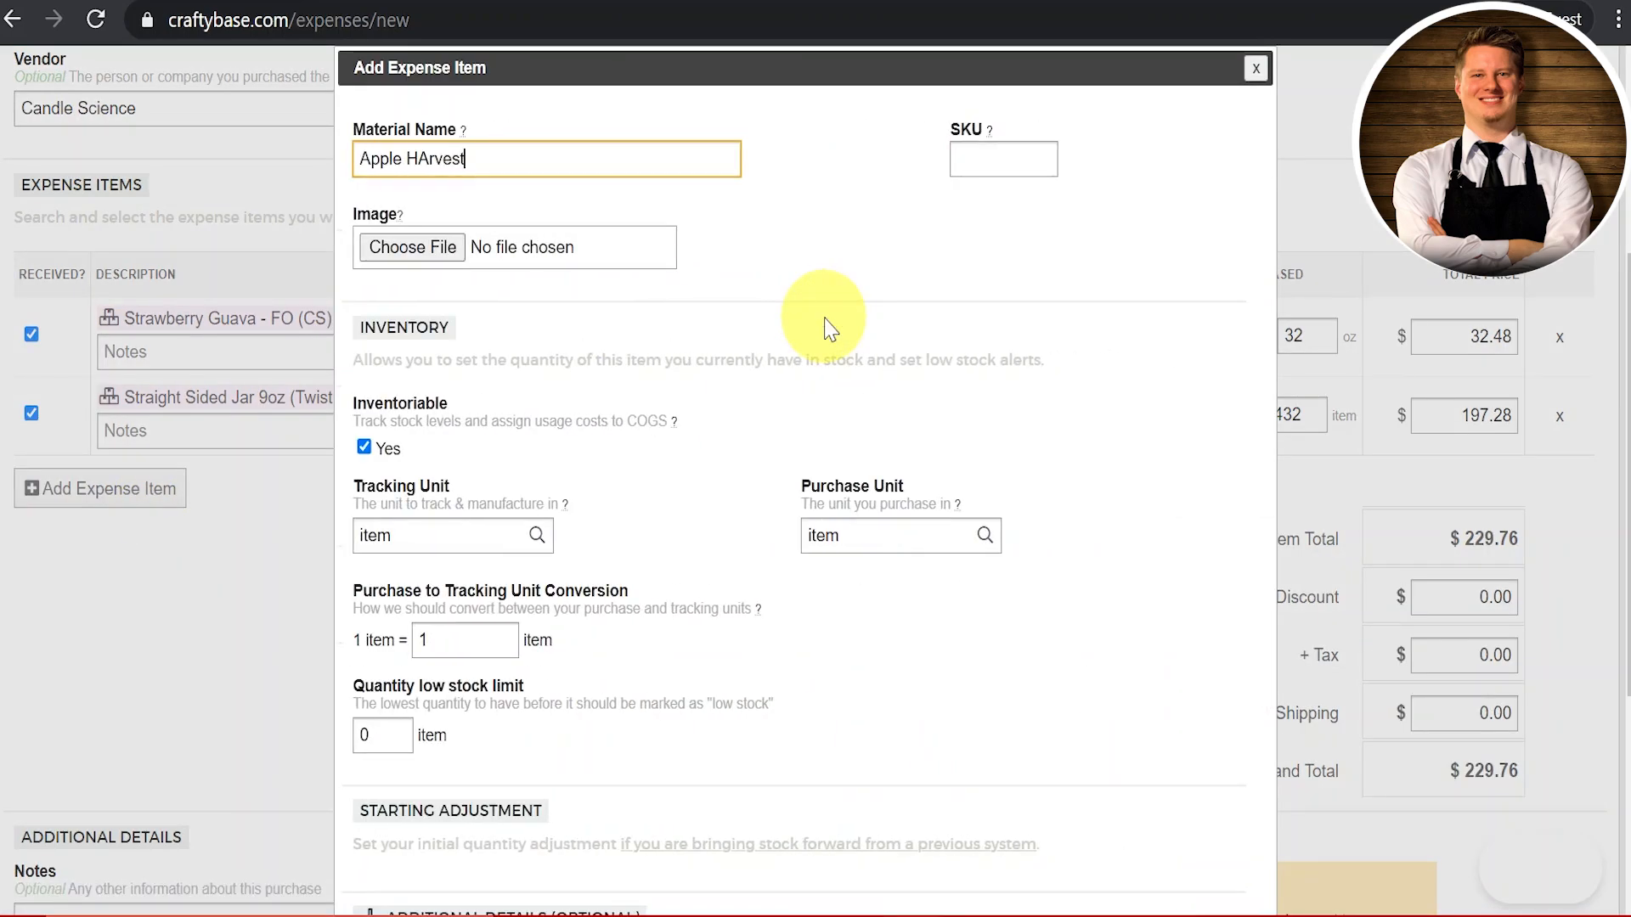
{"action": "key", "text": "BackSpace"}
{"action": "key", "text": "BackSpace"}
{"action": "key", "text": "BackSpace"}
{"action": "key", "text": "BackSpace"}
{"action": "key", "text": "BackSpace"}
{"action": "key", "text": "BackSpace"}
{"action": "type", "text": "arvest - FO (CS)"}
Step: Save the Apple Harvest product image from the CandleScience page and attach it to the material
{"action": "left_click", "coordinate": [412, 247]}
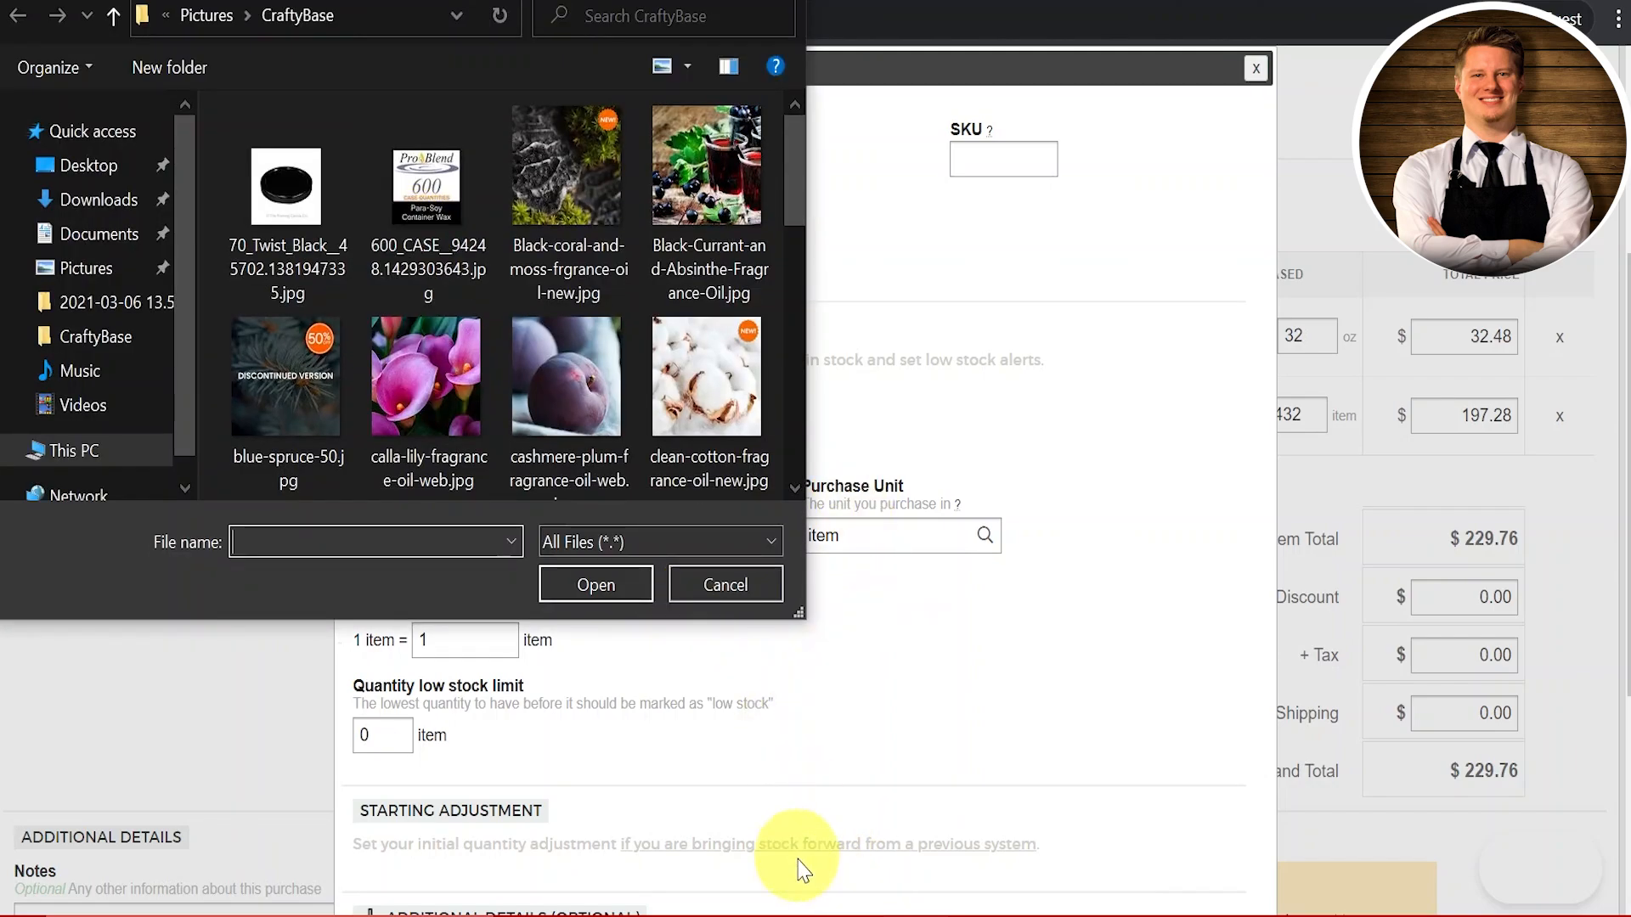
{"action": "mouse_move", "coordinate": [830, 912]}
{"action": "left_click", "coordinate": [934, 858]}
{"action": "scroll", "coordinate": [1148, 323], "scroll_direction": "up", "scroll_amount": 6}
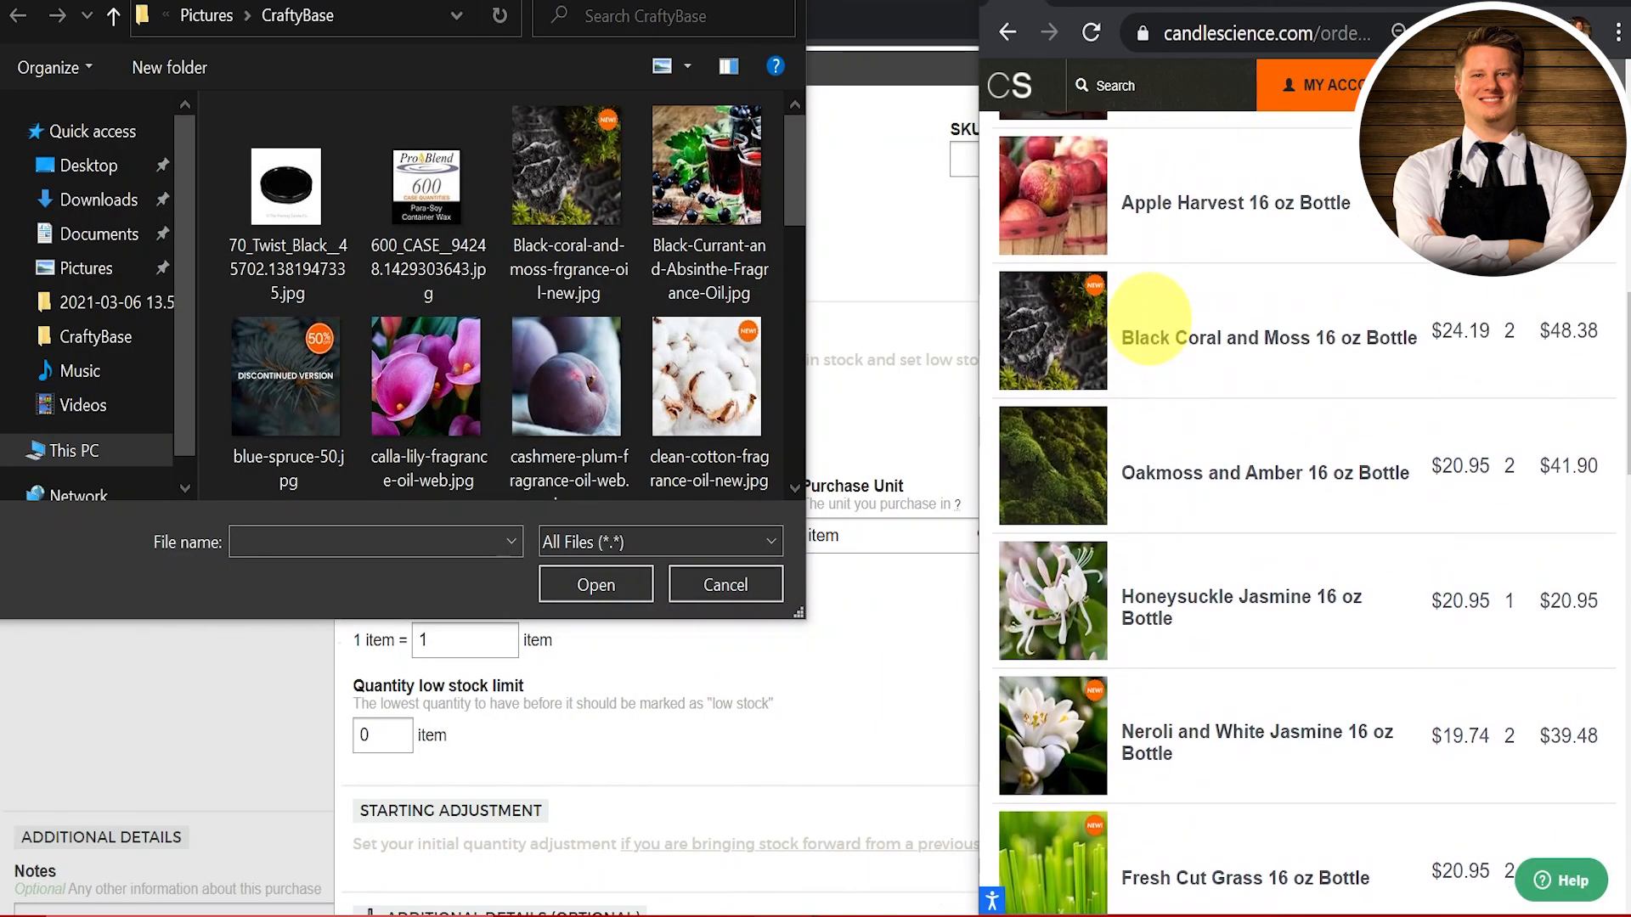
{"action": "right_click", "coordinate": [1038, 191]}
{"action": "left_click", "coordinate": [1138, 522]}
{"action": "left_click", "coordinate": [1427, 584]}
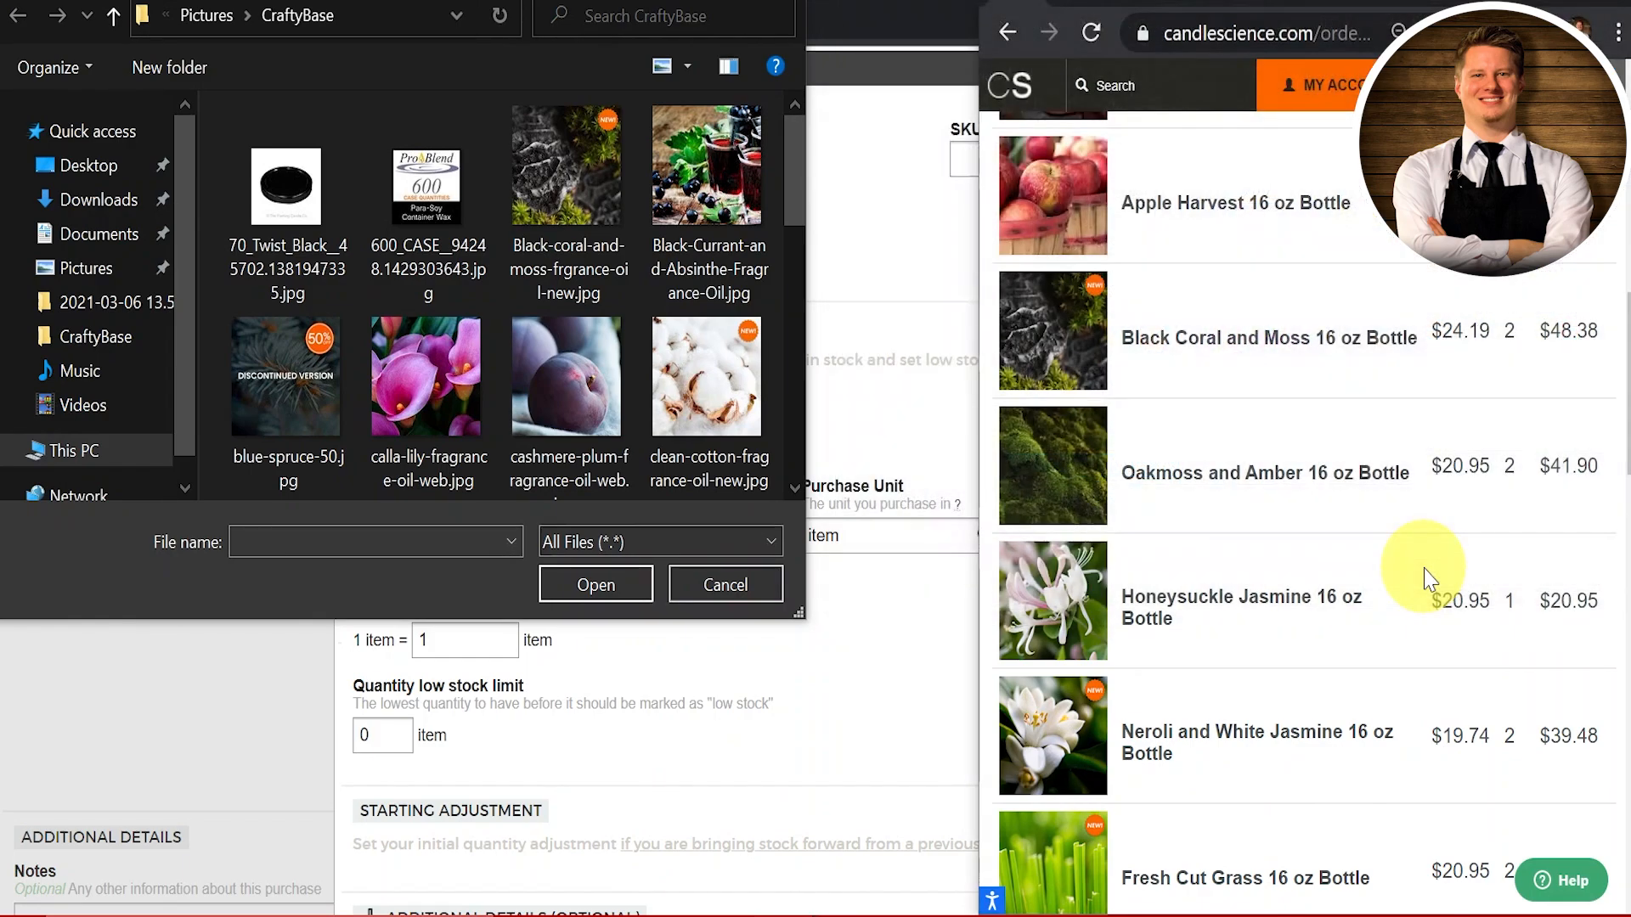
{"action": "scroll", "coordinate": [498, 292], "scroll_direction": "down", "scroll_amount": 10}
{"action": "left_click", "coordinate": [564, 399]}
{"action": "left_click", "coordinate": [603, 584]}
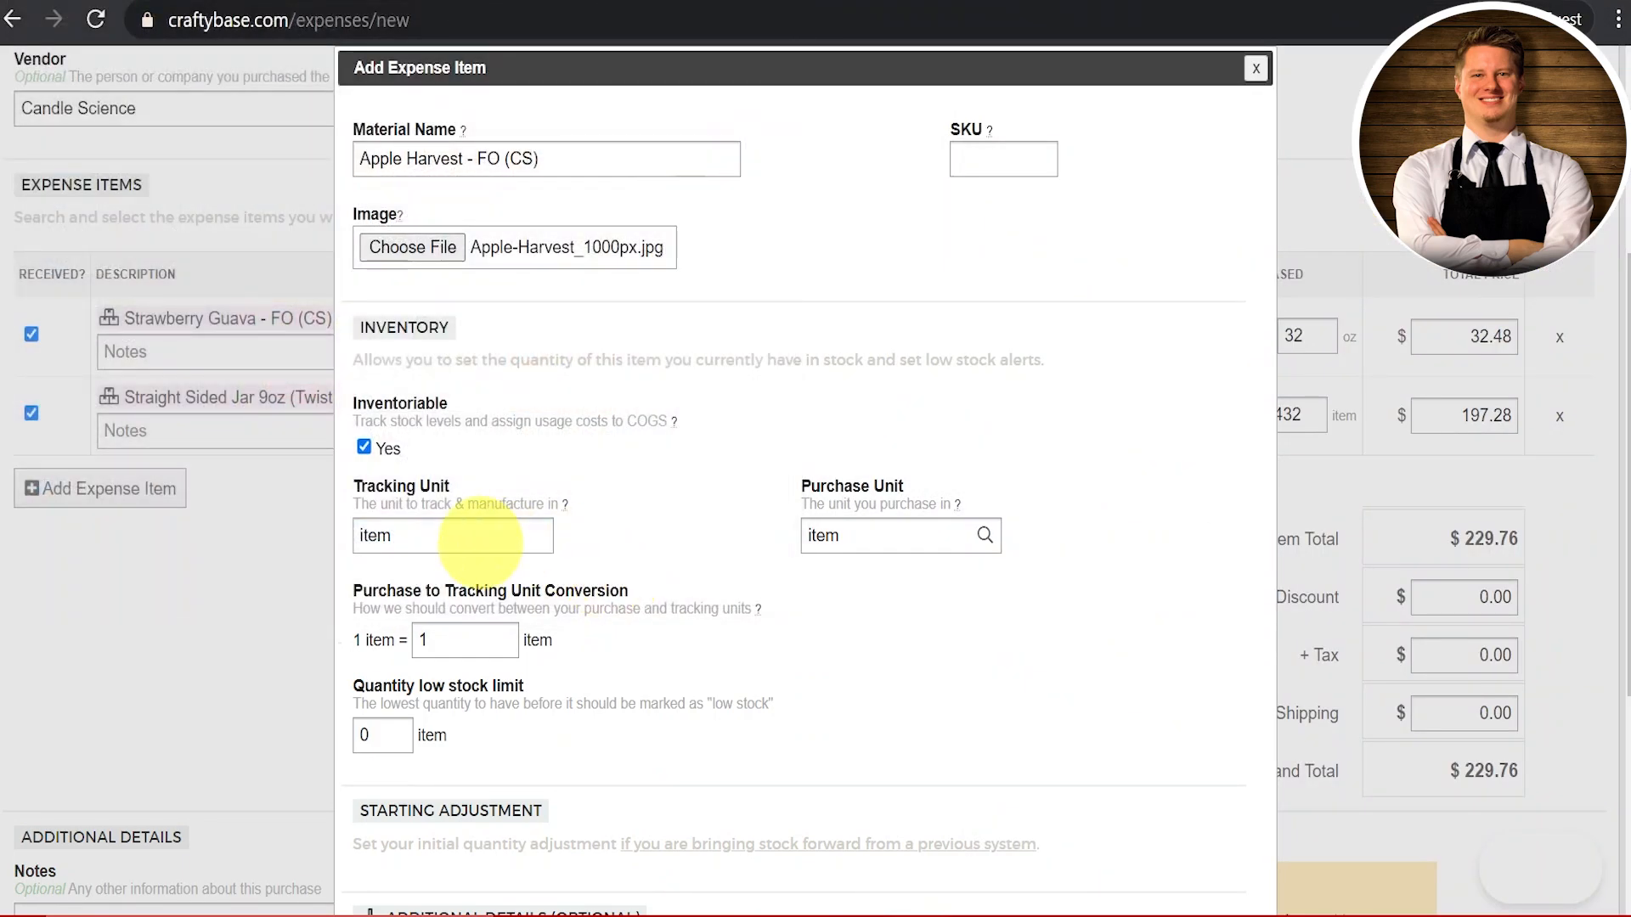
Step: Set tracking unit oz, purchase unit lb, 16 oz per lb, and low-stock limit 8
{"action": "scroll", "coordinate": [473, 538], "scroll_direction": "down", "scroll_amount": 1}
{"action": "left_click", "coordinate": [430, 424]}
{"action": "type", "text": "oz"}
{"action": "key", "text": "Tab"}
{"action": "type", "text": "lb"}
{"action": "key", "text": "Tab"}
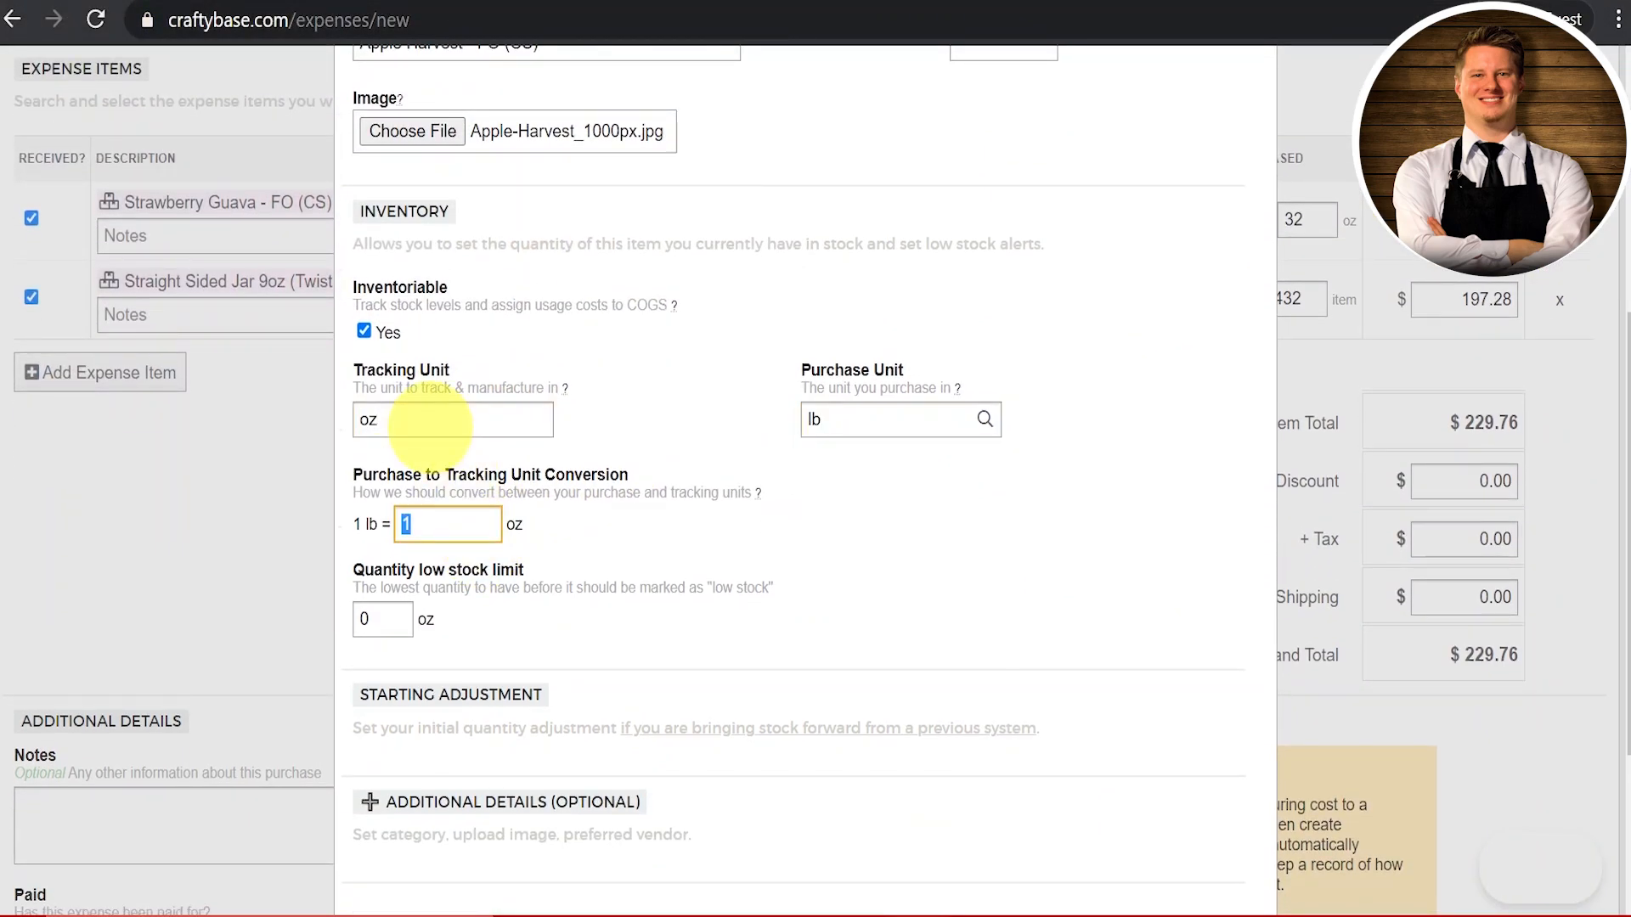
{"action": "type", "text": "16"}
{"action": "key", "text": "Tab"}
{"action": "type", "text": "8"}
Step: File the material under Fragrance Oils with Candle Science as vendor and save it
{"action": "key", "text": "Tab"}
{"action": "scroll", "coordinate": [433, 428], "scroll_direction": "down", "scroll_amount": 2}
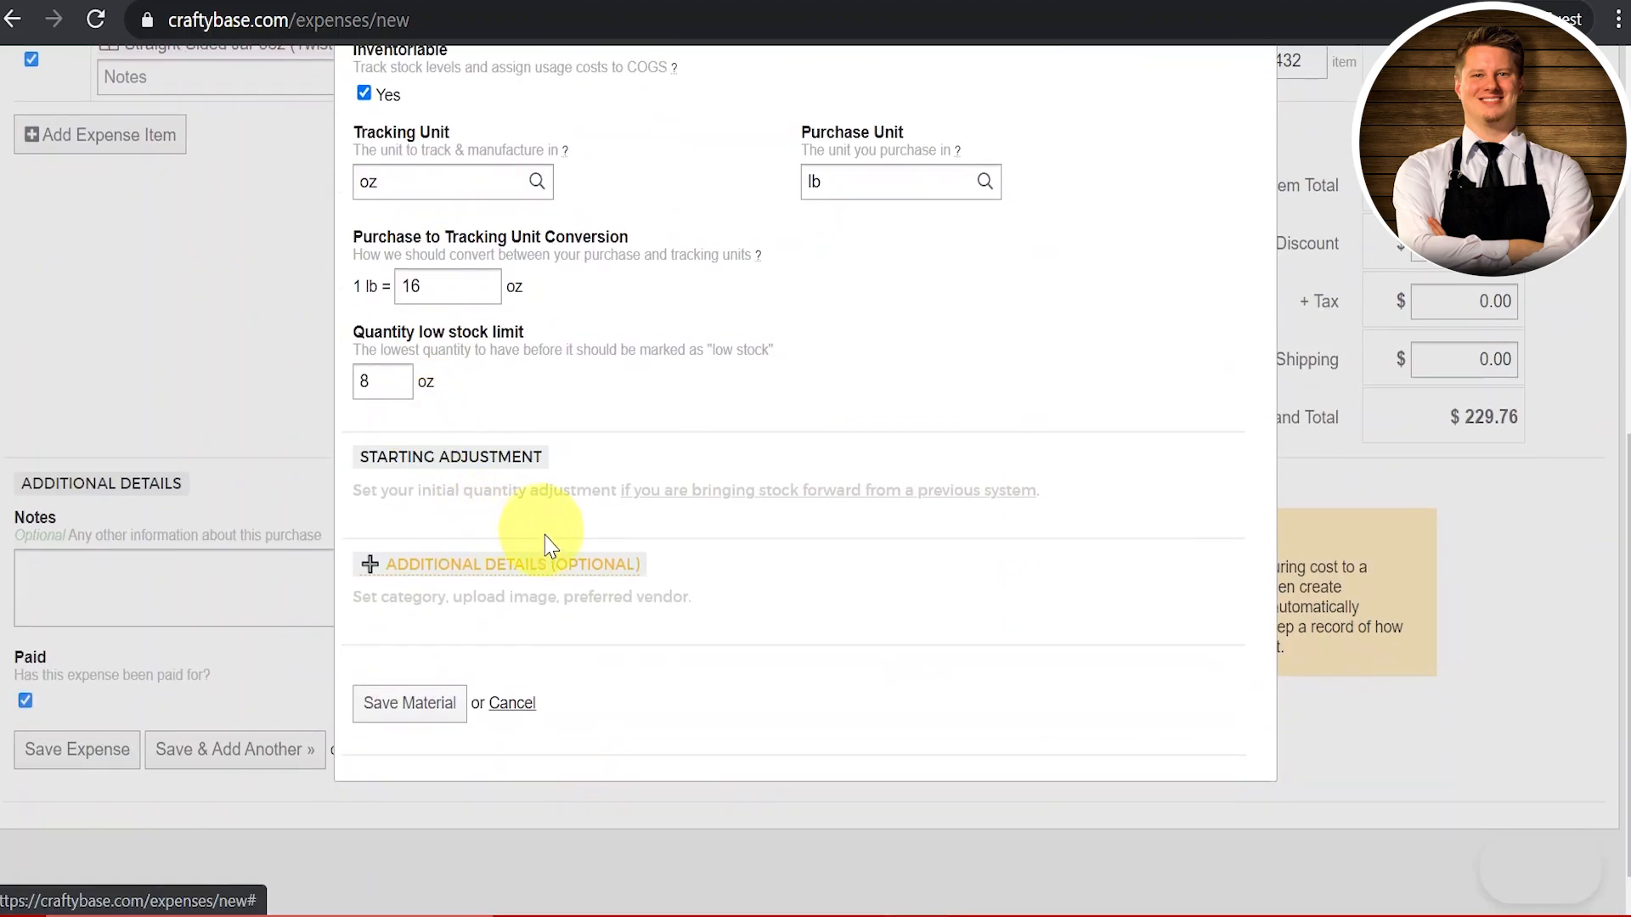
{"action": "left_click", "coordinate": [507, 565]}
{"action": "scroll", "coordinate": [476, 586], "scroll_direction": "down", "scroll_amount": 2}
{"action": "left_click", "coordinate": [433, 586]}
{"action": "type", "text": "Fragrance Oils"}
{"action": "left_click", "coordinate": [450, 634]}
{"action": "key", "text": "Tab"}
{"action": "key", "text": "Tab"}
{"action": "key", "text": "Tab"}
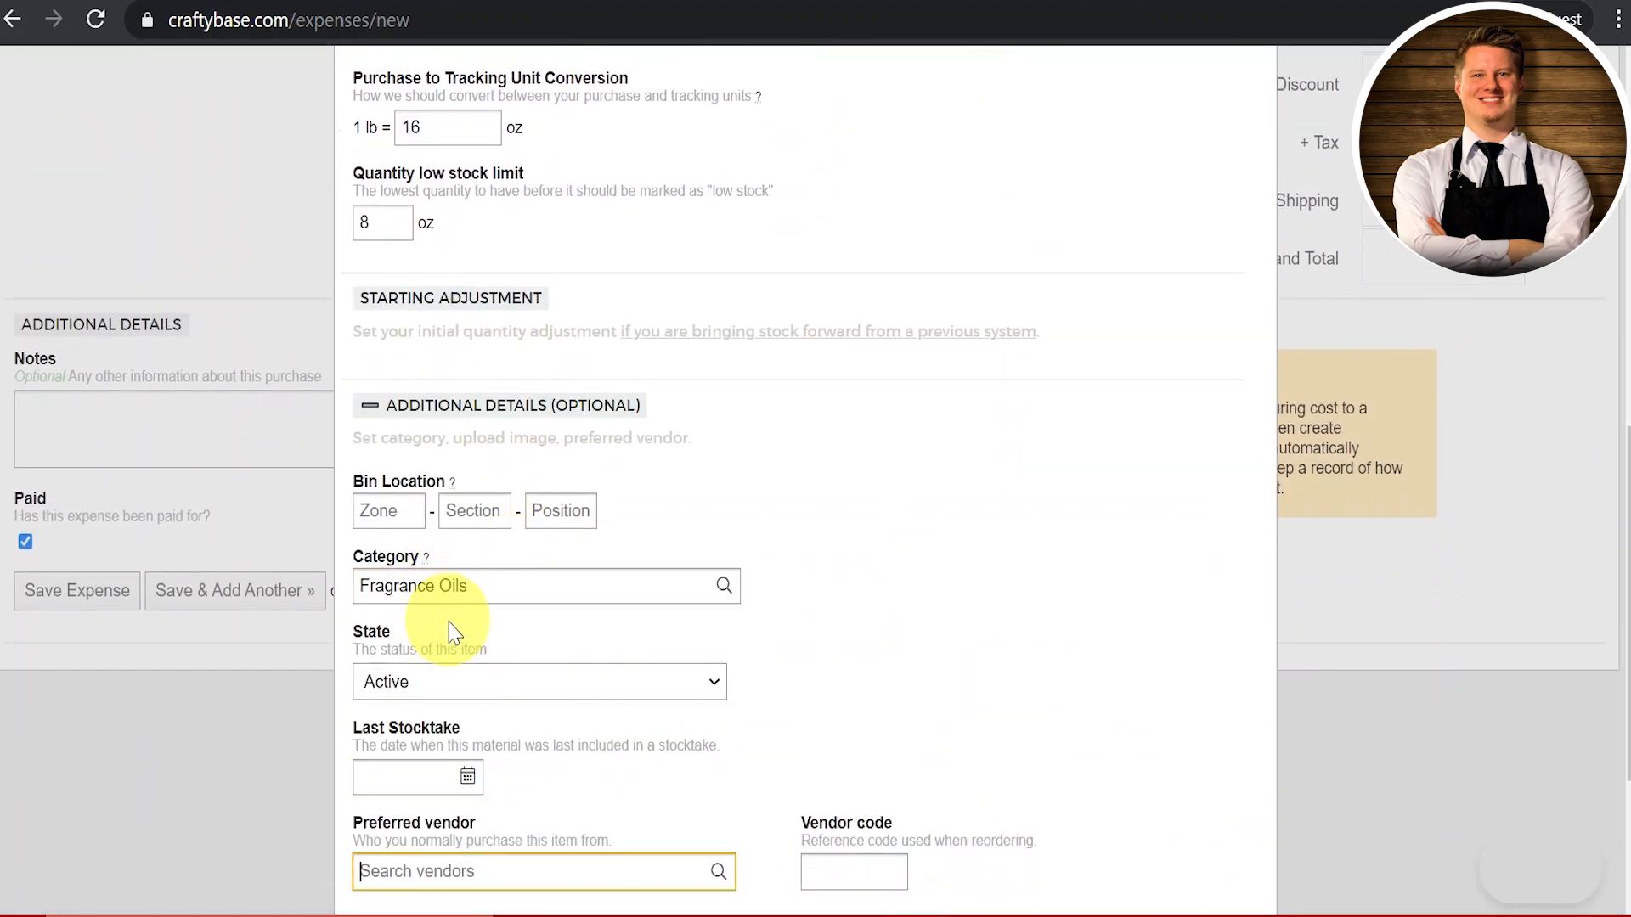
{"action": "type", "text": "cand"}
{"action": "scroll", "coordinate": [451, 630], "scroll_direction": "down", "scroll_amount": 3}
{"action": "left_click", "coordinate": [481, 657]}
{"action": "left_click", "coordinate": [413, 836]}
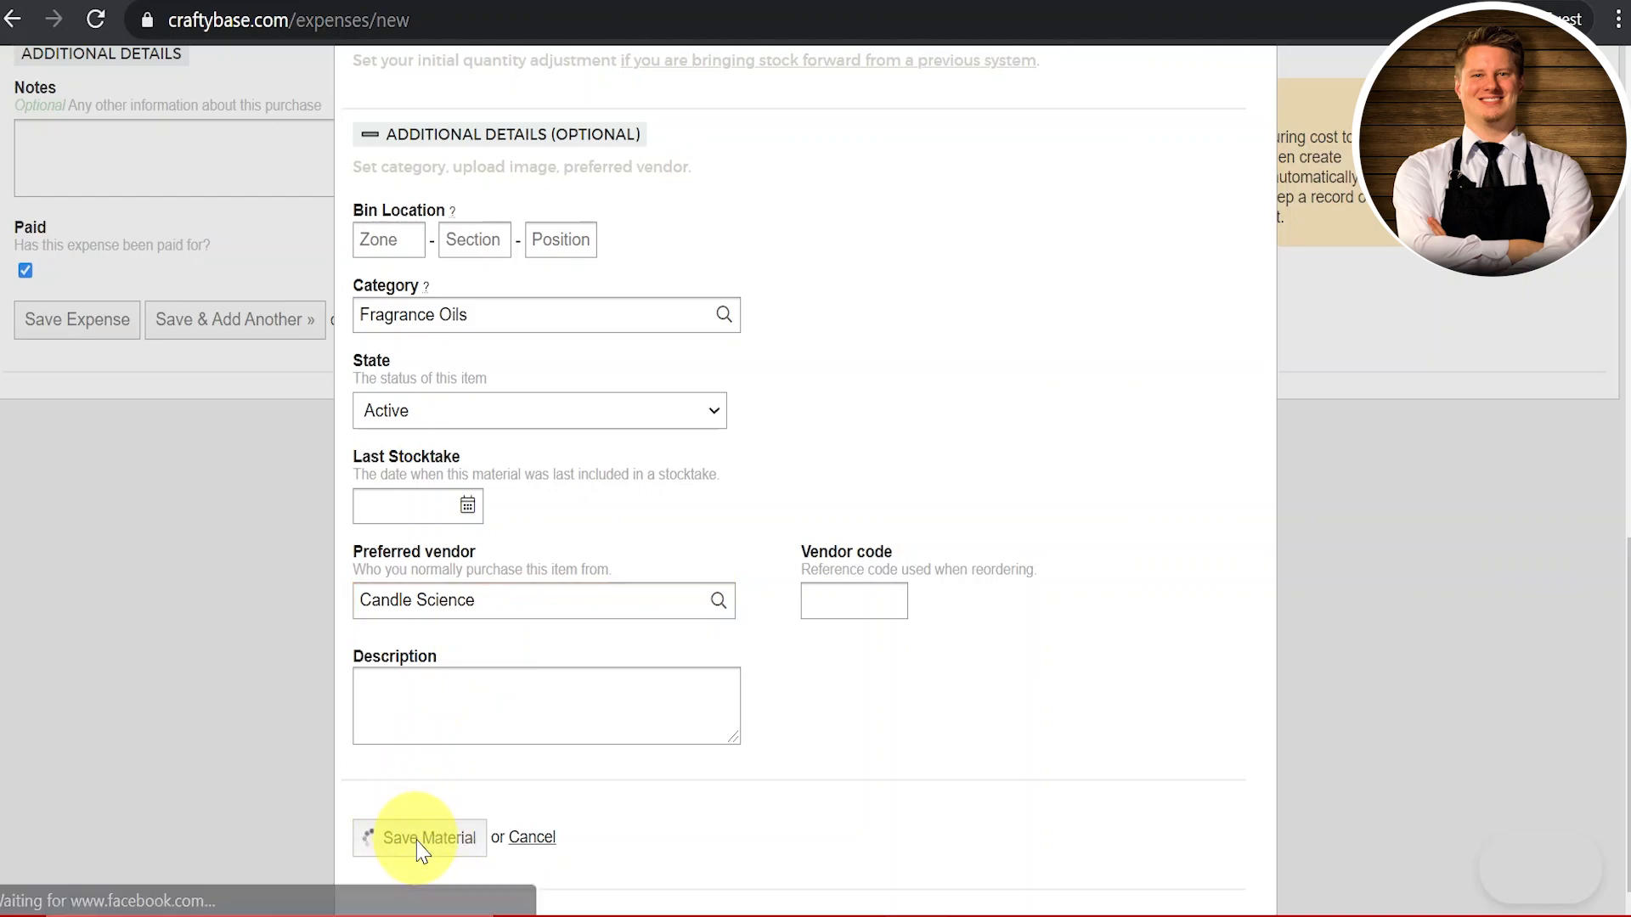
Step: Add 2 lb of Apple Harvest to the expense for $39.48
{"action": "type", "text": "2"}
{"action": "key", "text": "Tab"}
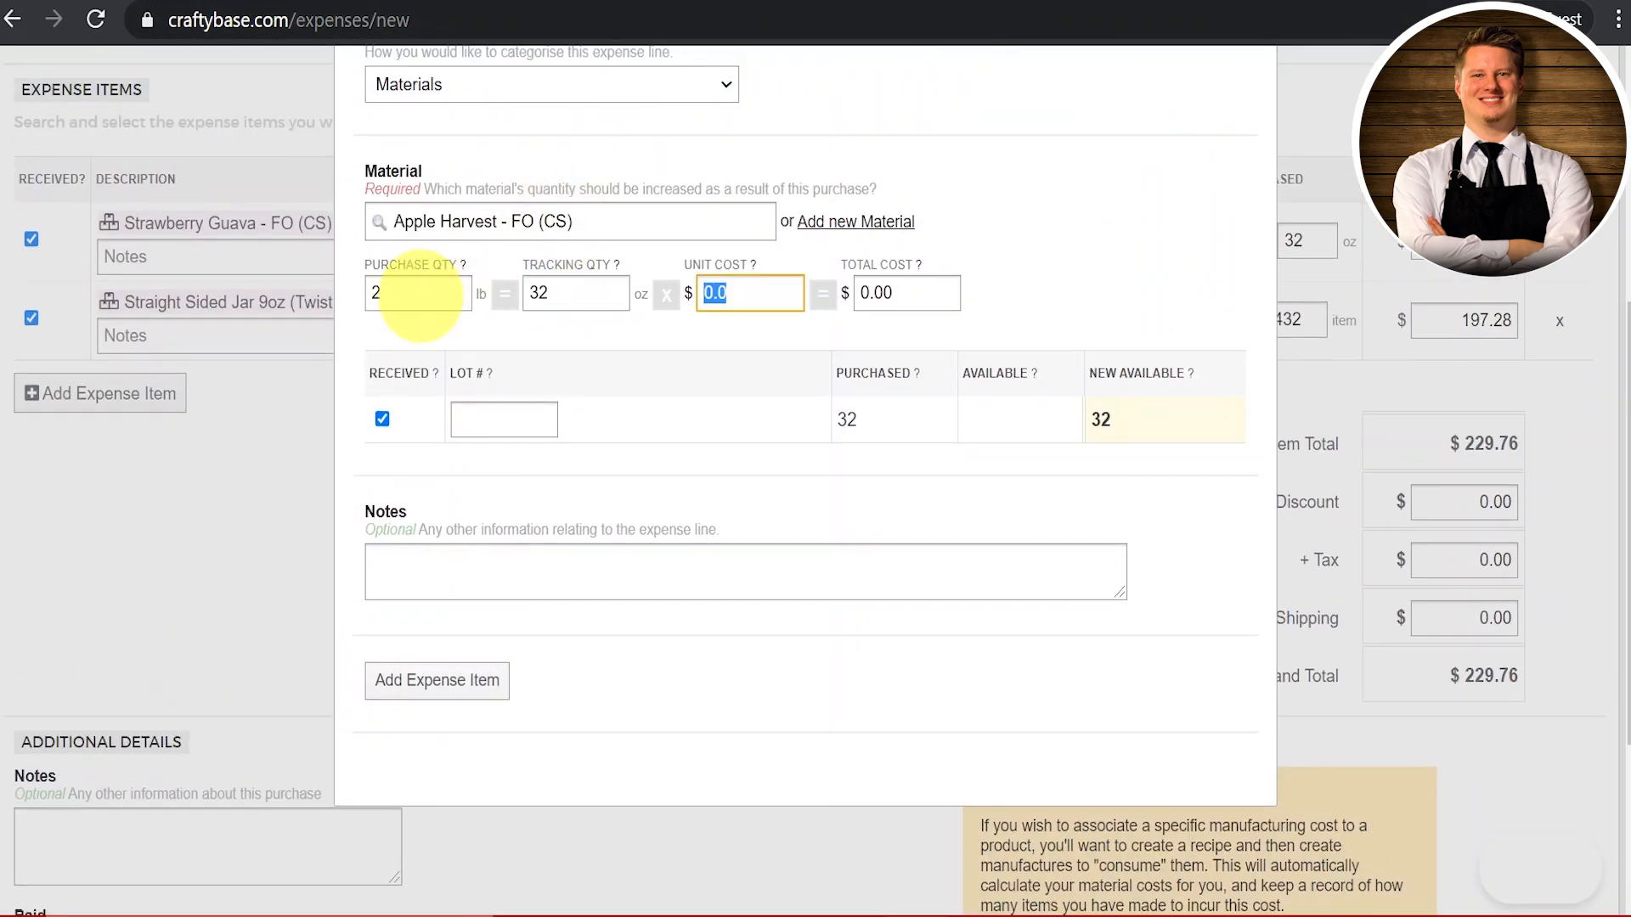
{"action": "key", "text": "Tab"}
{"action": "type", "text": "39.48"}
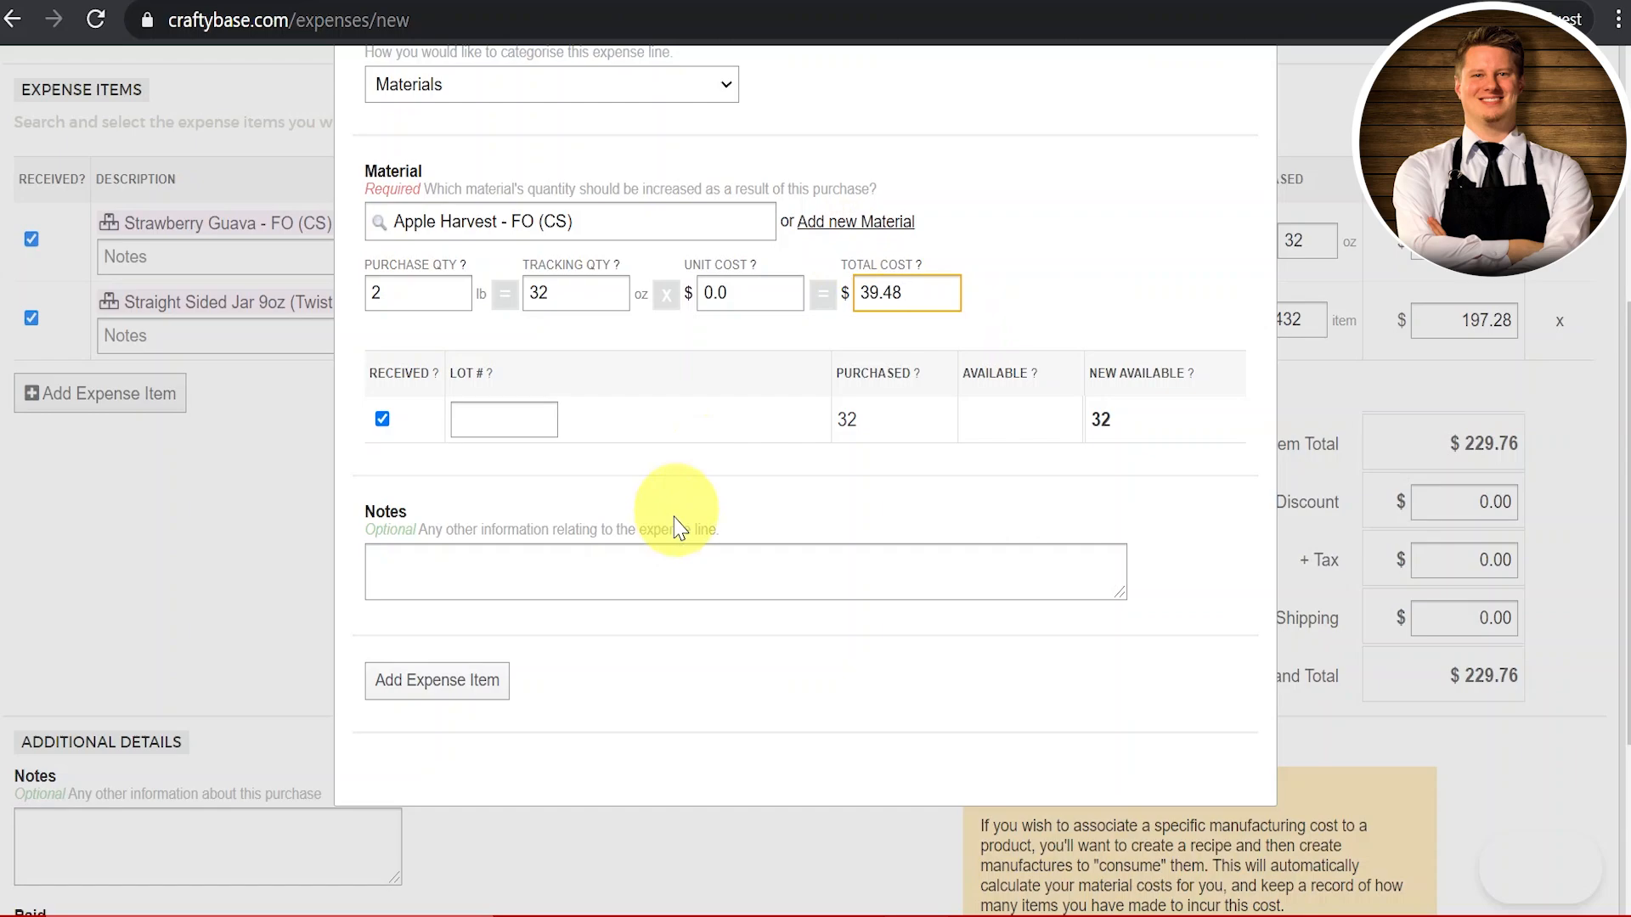
{"action": "left_click", "coordinate": [490, 684]}
{"action": "left_click", "coordinate": [168, 488]}
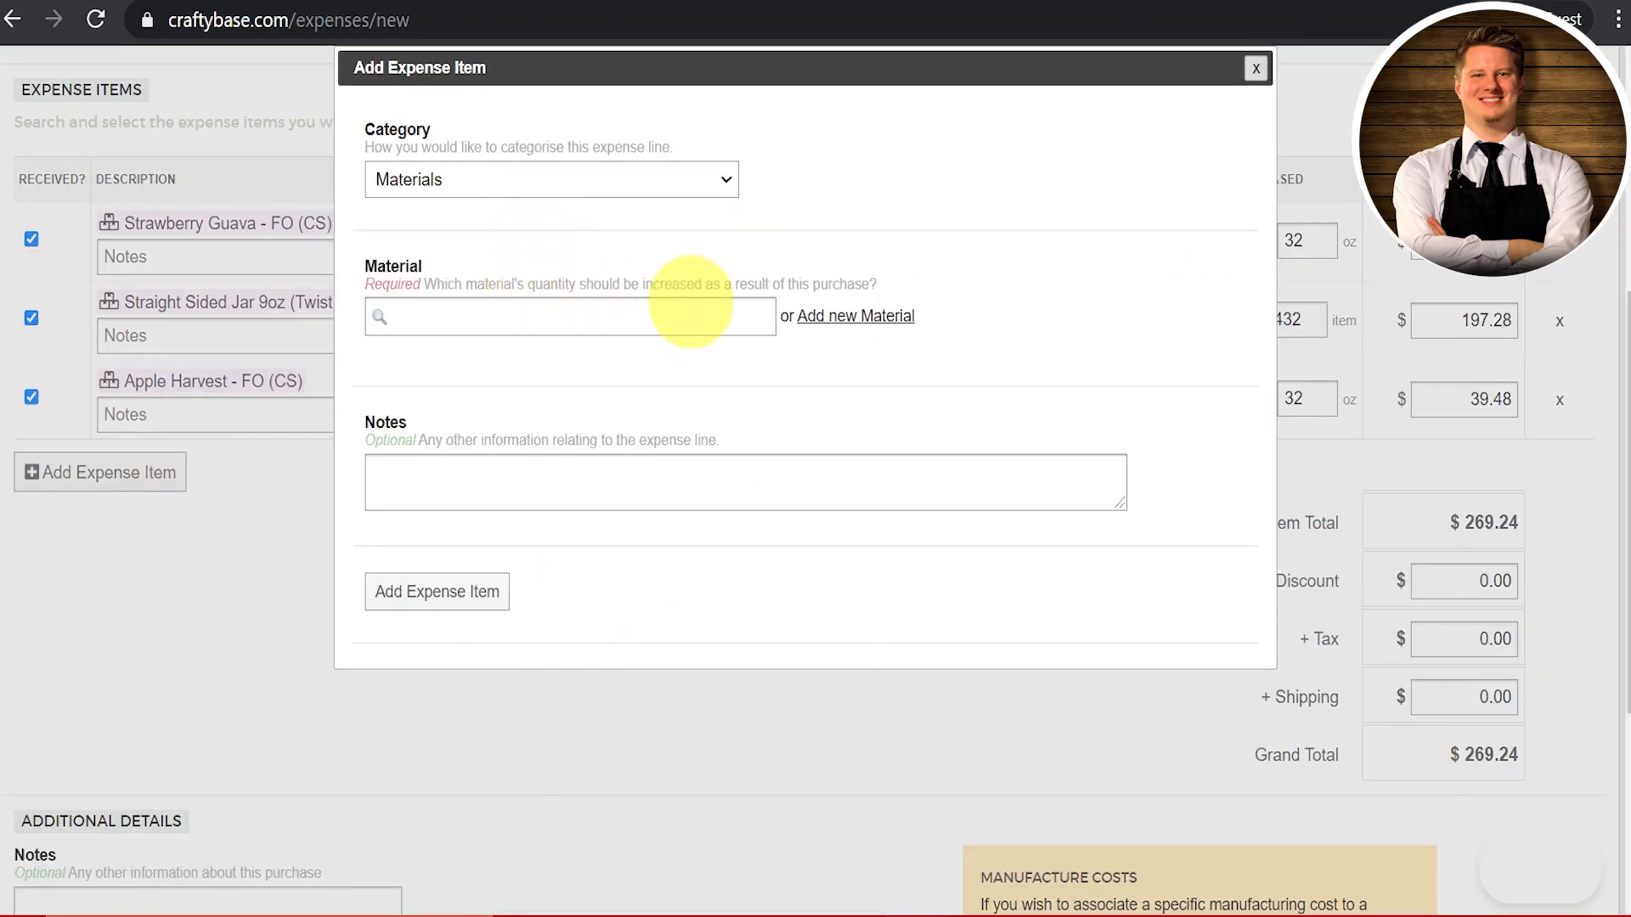
Step: Create a material named 'Black Coral and Moss - FO (CS)' with its product image
{"action": "left_click", "coordinate": [828, 317]}
{"action": "type", "text": "Black Coral "}
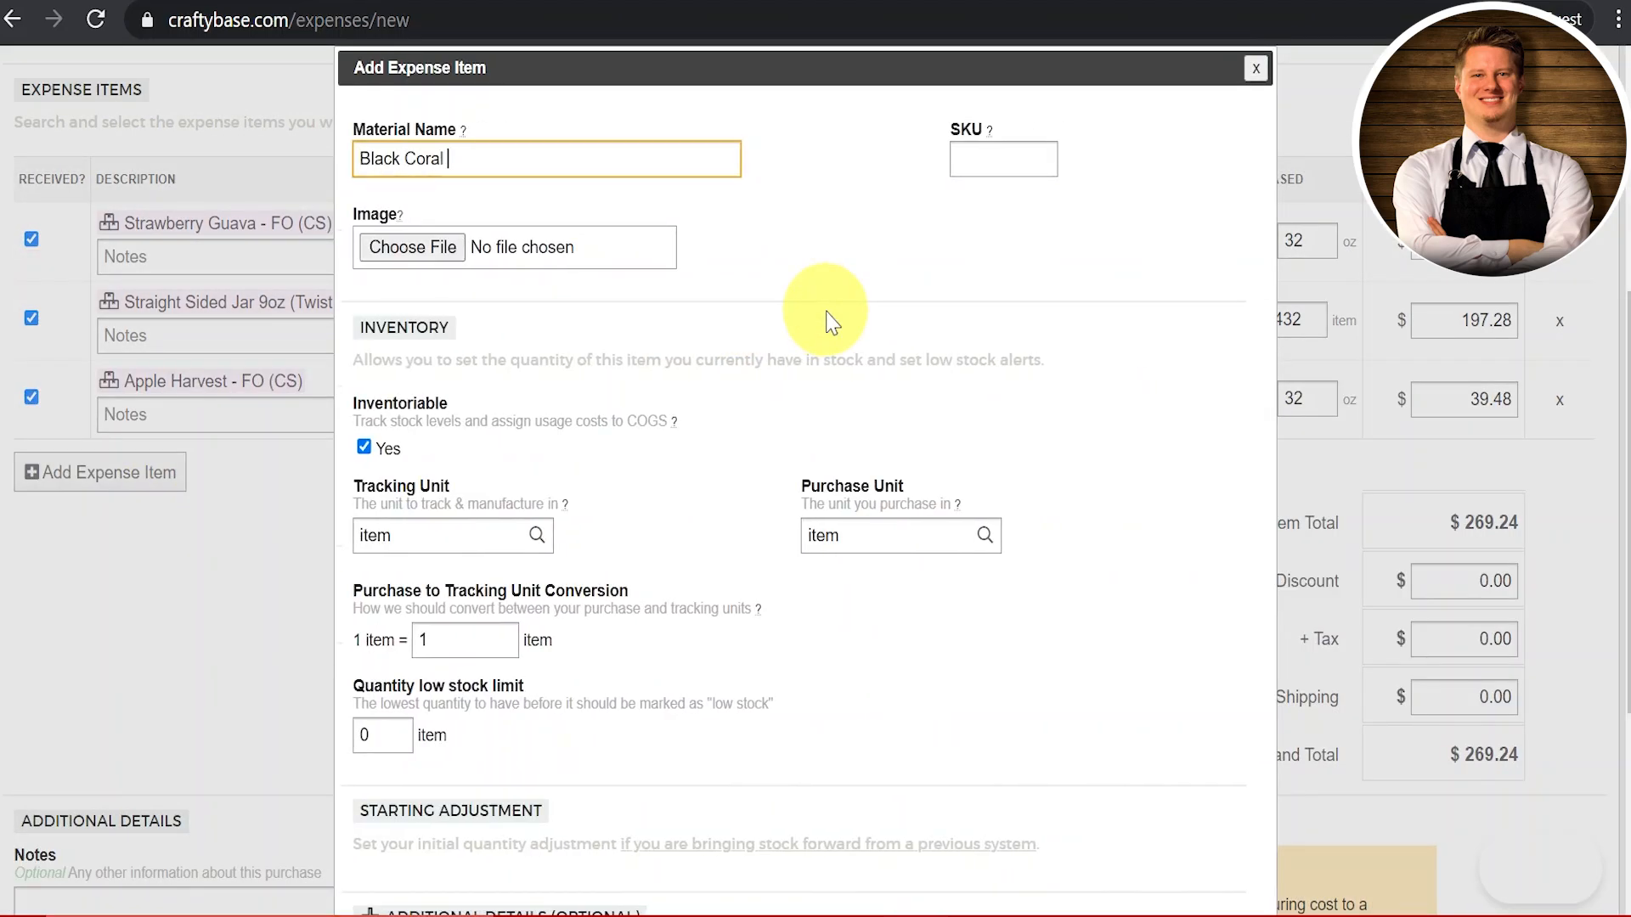
{"action": "type", "text": "and Moss - FO (CS)"}
{"action": "key", "text": "Tab"}
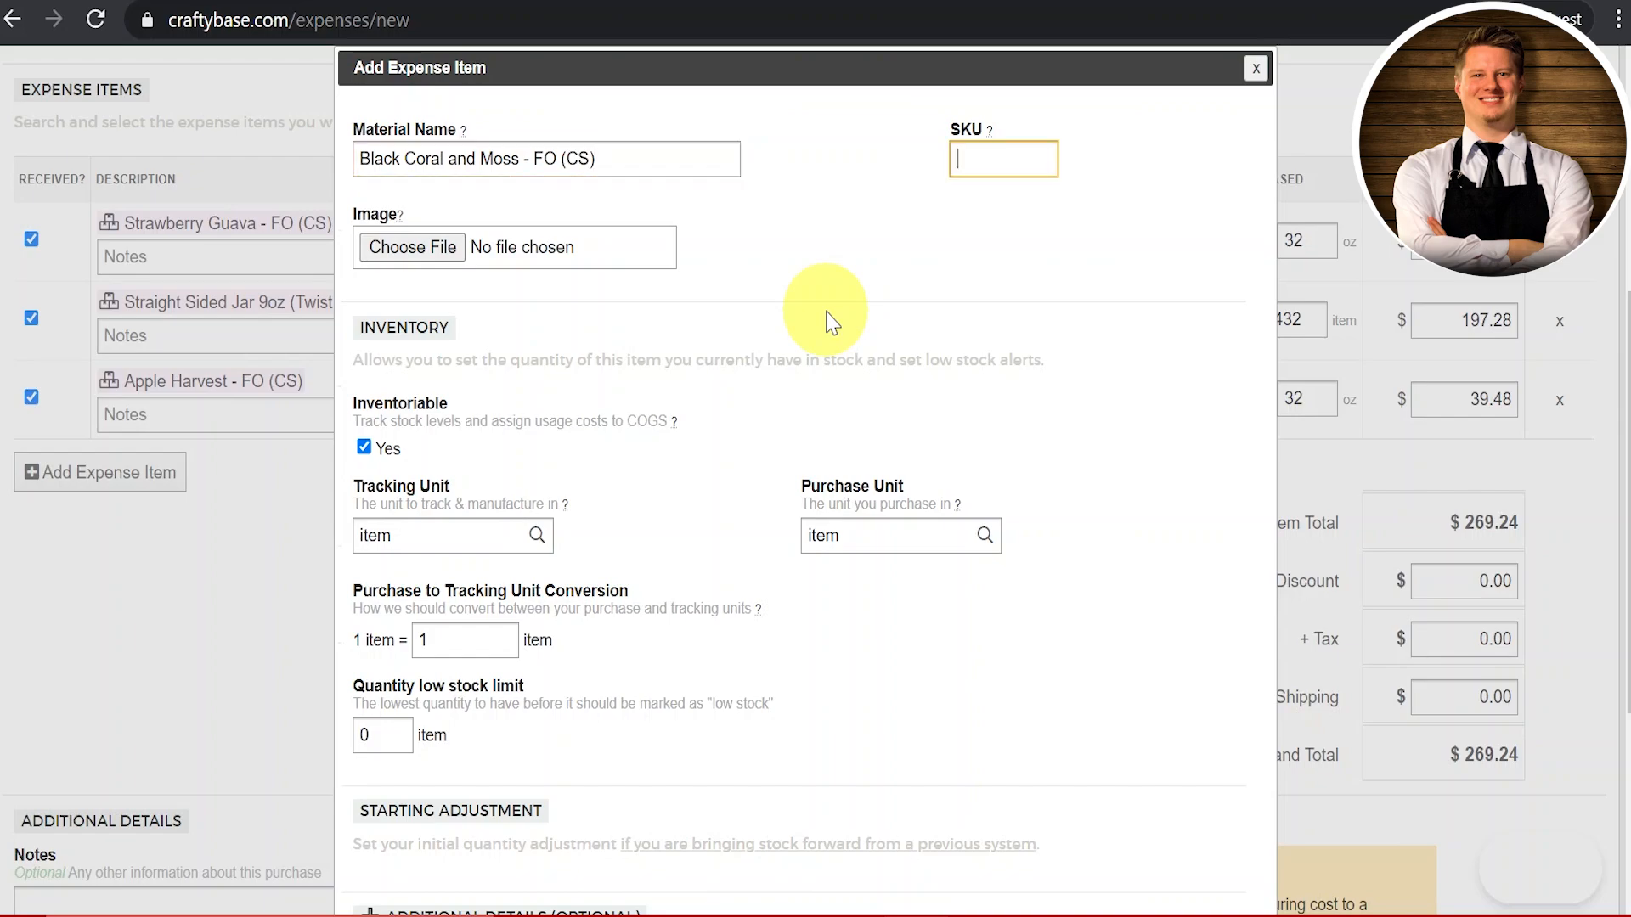
{"action": "left_click", "coordinate": [429, 247]}
{"action": "double_click", "coordinate": [707, 166]}
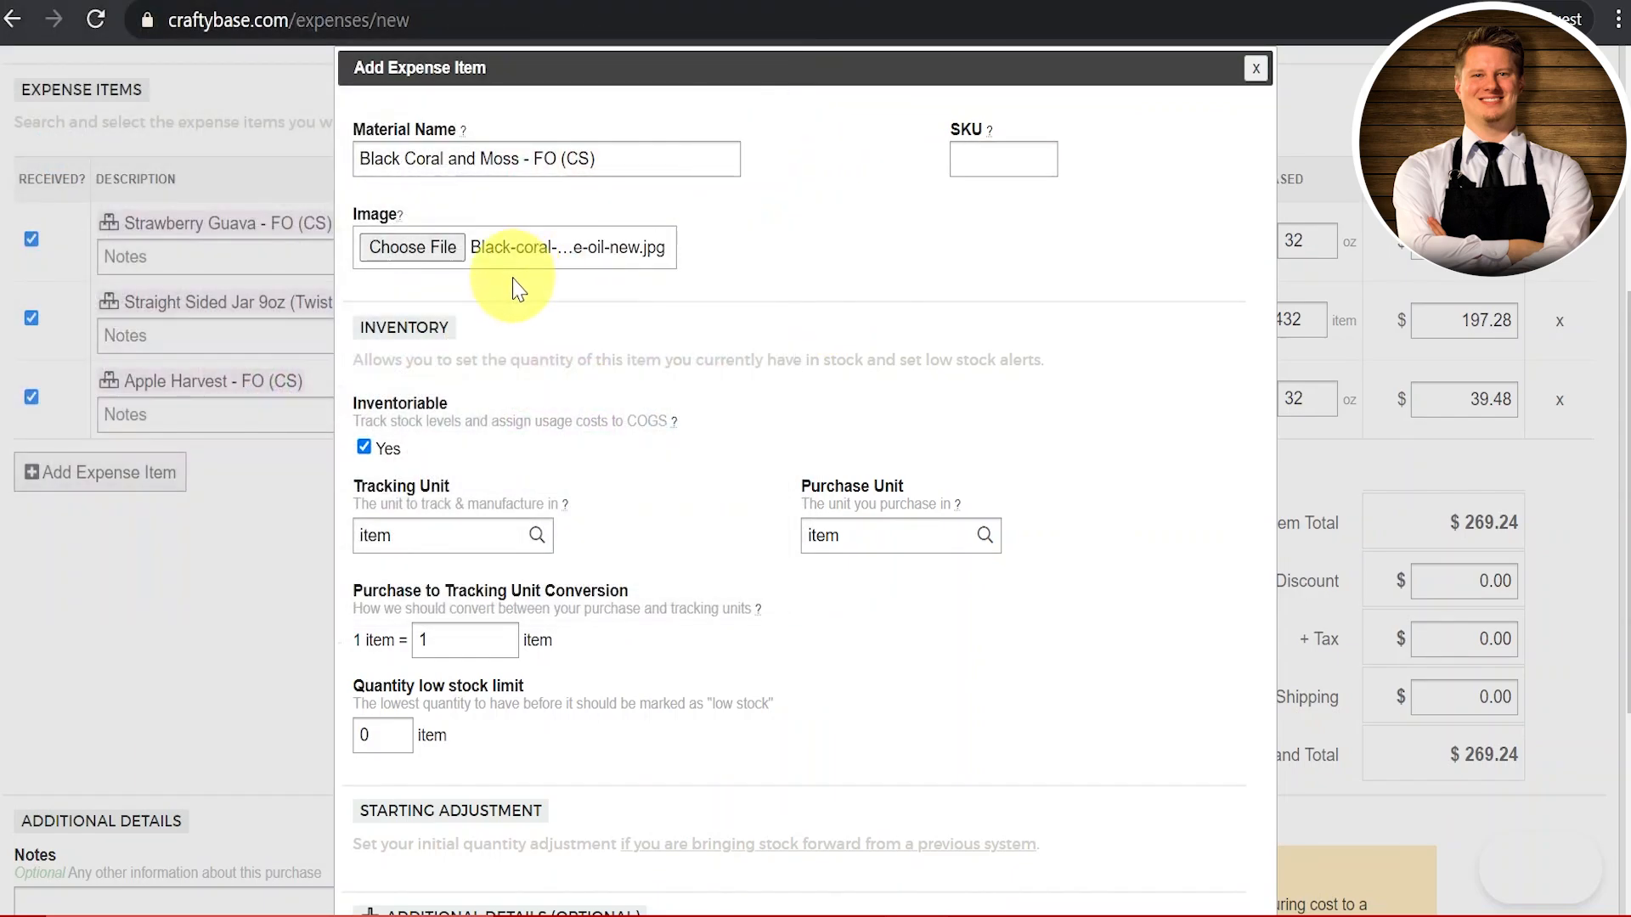
Step: Track it in oz, purchase in lb, with a low-stock limit of 8
{"action": "scroll", "coordinate": [517, 284], "scroll_direction": "down", "scroll_amount": 2}
{"action": "left_click", "coordinate": [428, 382]}
{"action": "double_click", "coordinate": [431, 382]}
{"action": "type", "text": "oz"}
{"action": "key", "text": "Tab"}
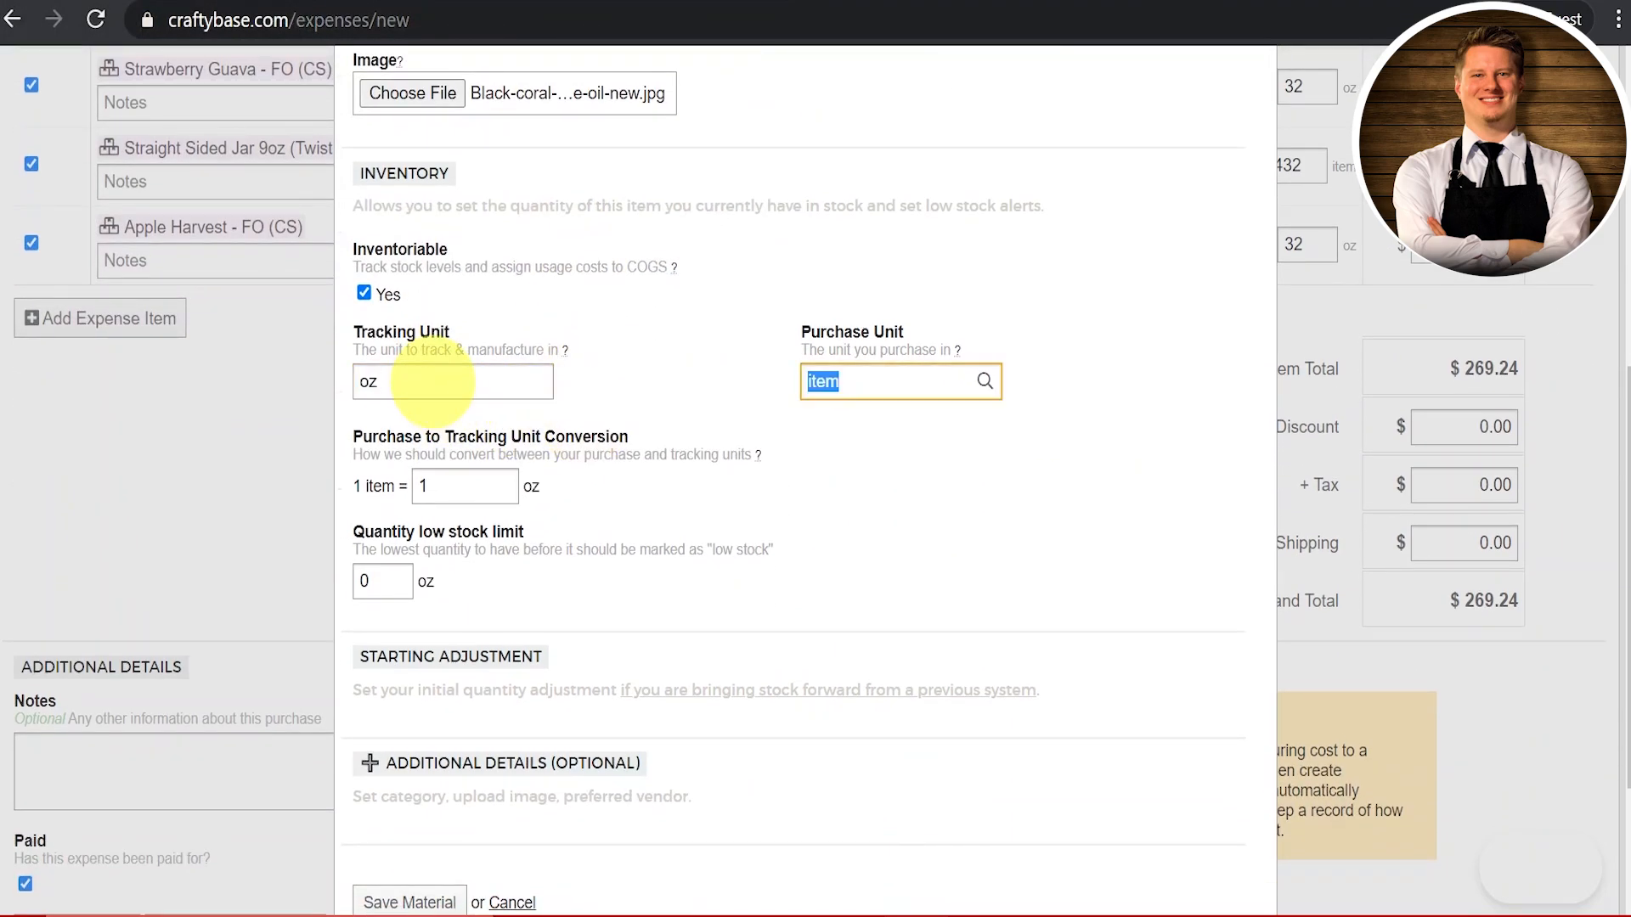
{"action": "type", "text": "lb"}
{"action": "key", "text": "Tab"}
{"action": "type", "text": "8"}
{"action": "key", "text": "Tab"}
Step: Set category Fragrance Oils and vendor Candle Science, then save the material
{"action": "scroll", "coordinate": [433, 387], "scroll_direction": "down", "scroll_amount": 3}
{"action": "left_click", "coordinate": [477, 555]}
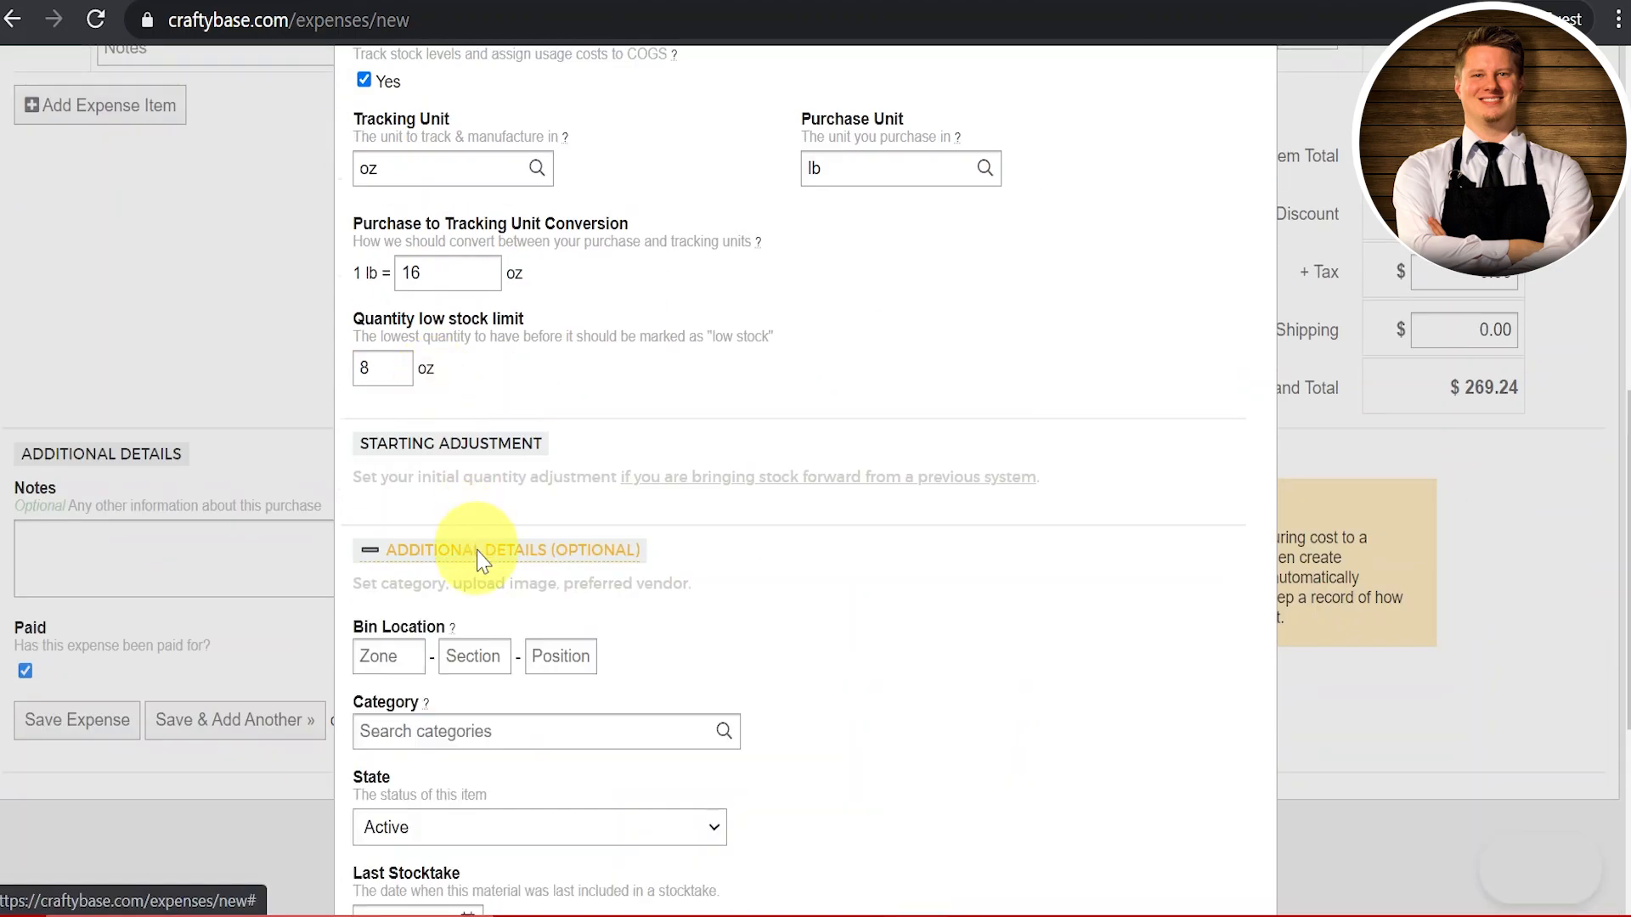
{"action": "scroll", "coordinate": [467, 552], "scroll_direction": "down", "scroll_amount": 3}
{"action": "left_click", "coordinate": [400, 454]}
{"action": "type", "text": "fra"}
{"action": "left_click", "coordinate": [446, 505]}
{"action": "left_click", "coordinate": [425, 738]}
{"action": "type", "text": "cand"}
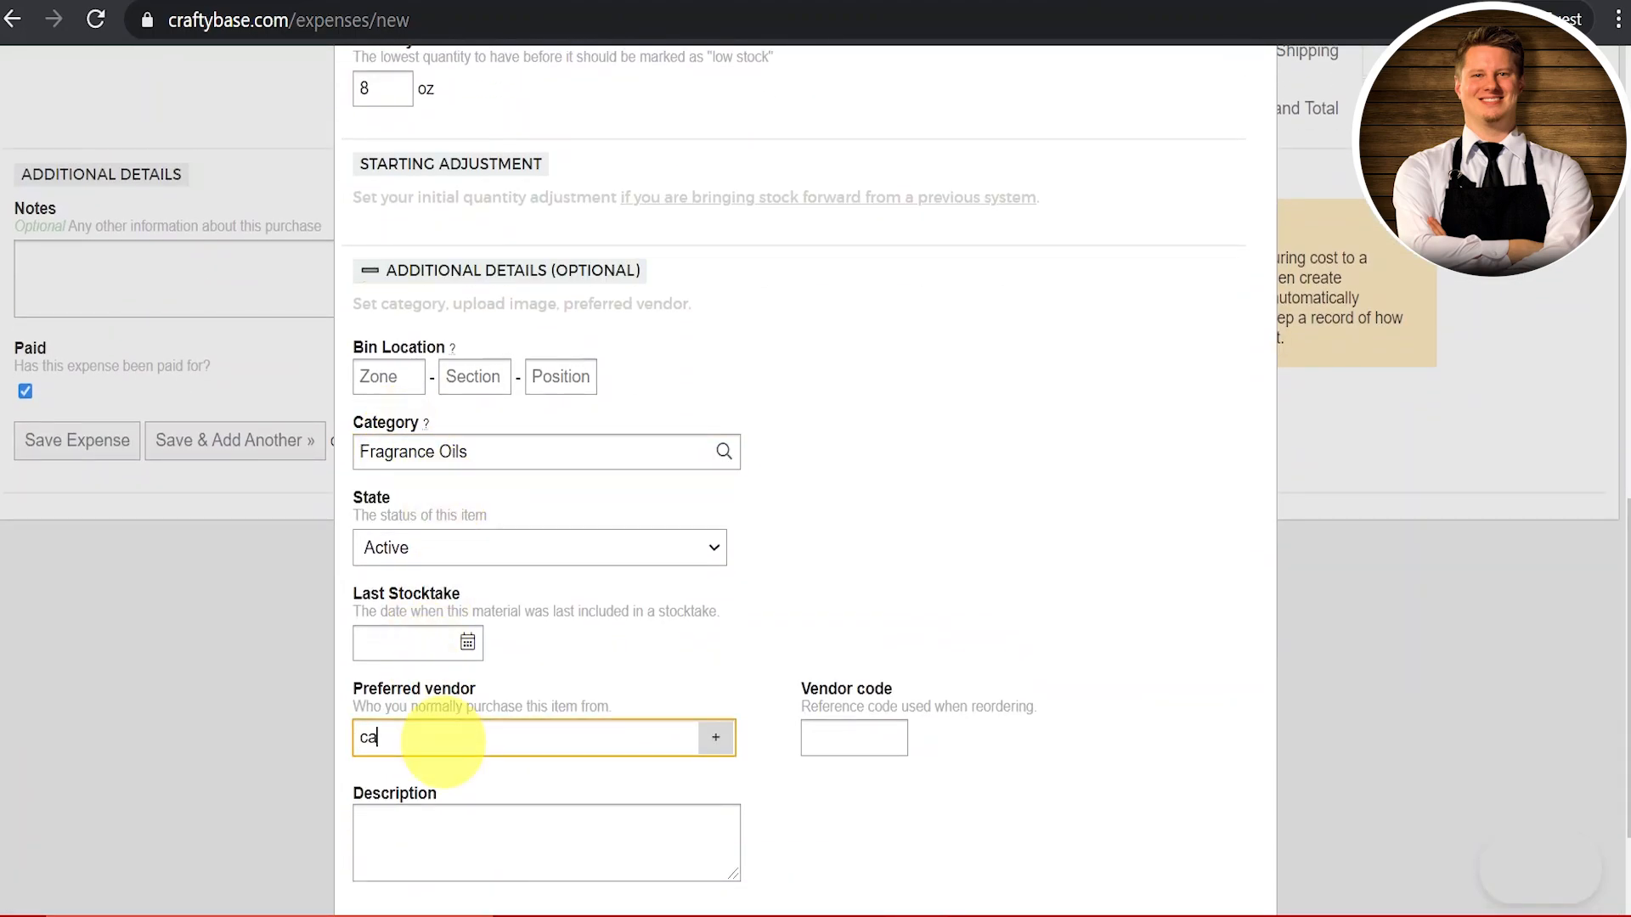
{"action": "left_click", "coordinate": [462, 794]}
{"action": "scroll", "coordinate": [425, 816], "scroll_direction": "down", "scroll_amount": 2}
{"action": "left_click", "coordinate": [418, 830]}
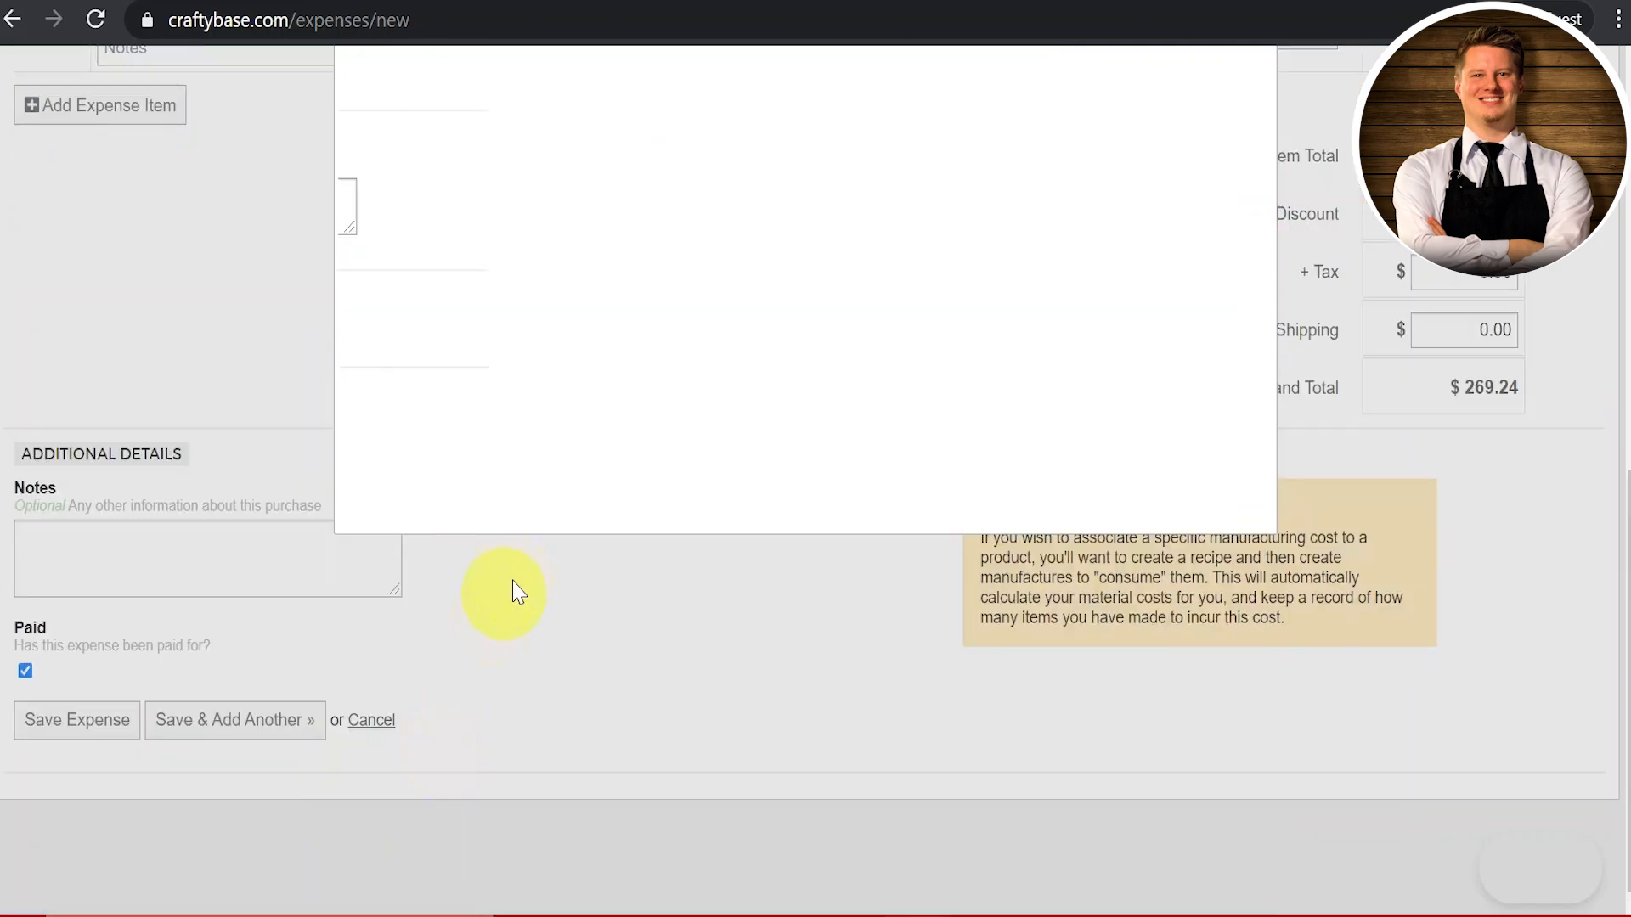
Step: Add 2 lb of Black Coral and Moss to the expense for $48.38
{"action": "left_click", "coordinate": [416, 478]}
{"action": "type", "text": "2"}
{"action": "key", "text": "Tab"}
{"action": "key", "text": "Tab"}
{"action": "key", "text": "Tab"}
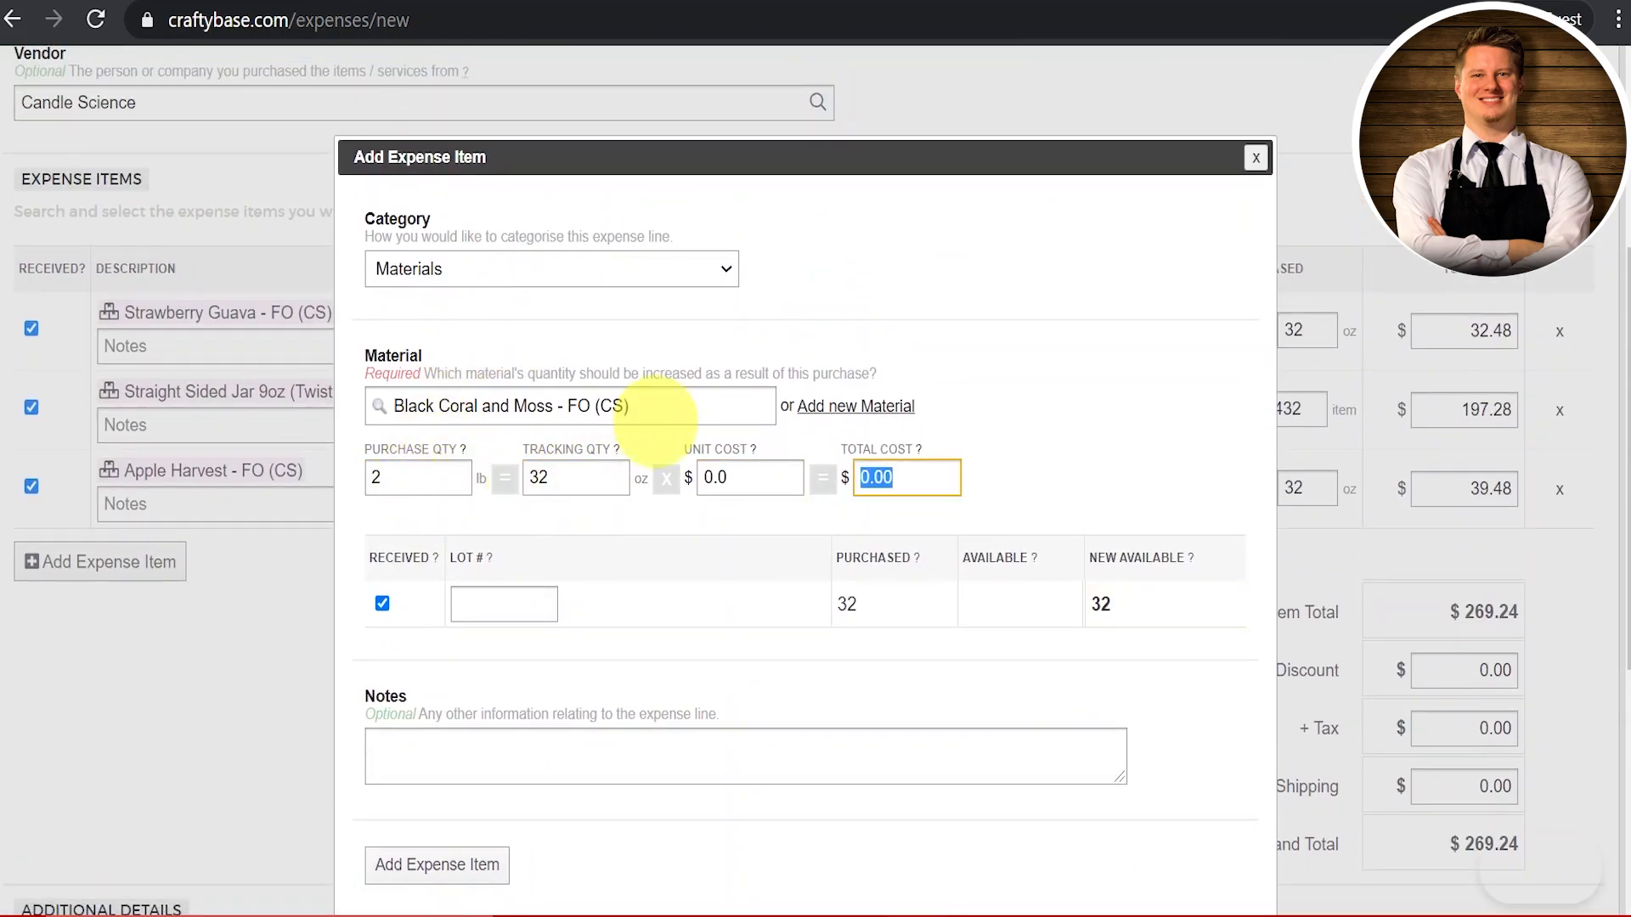
{"action": "type", "text": "48.38"}
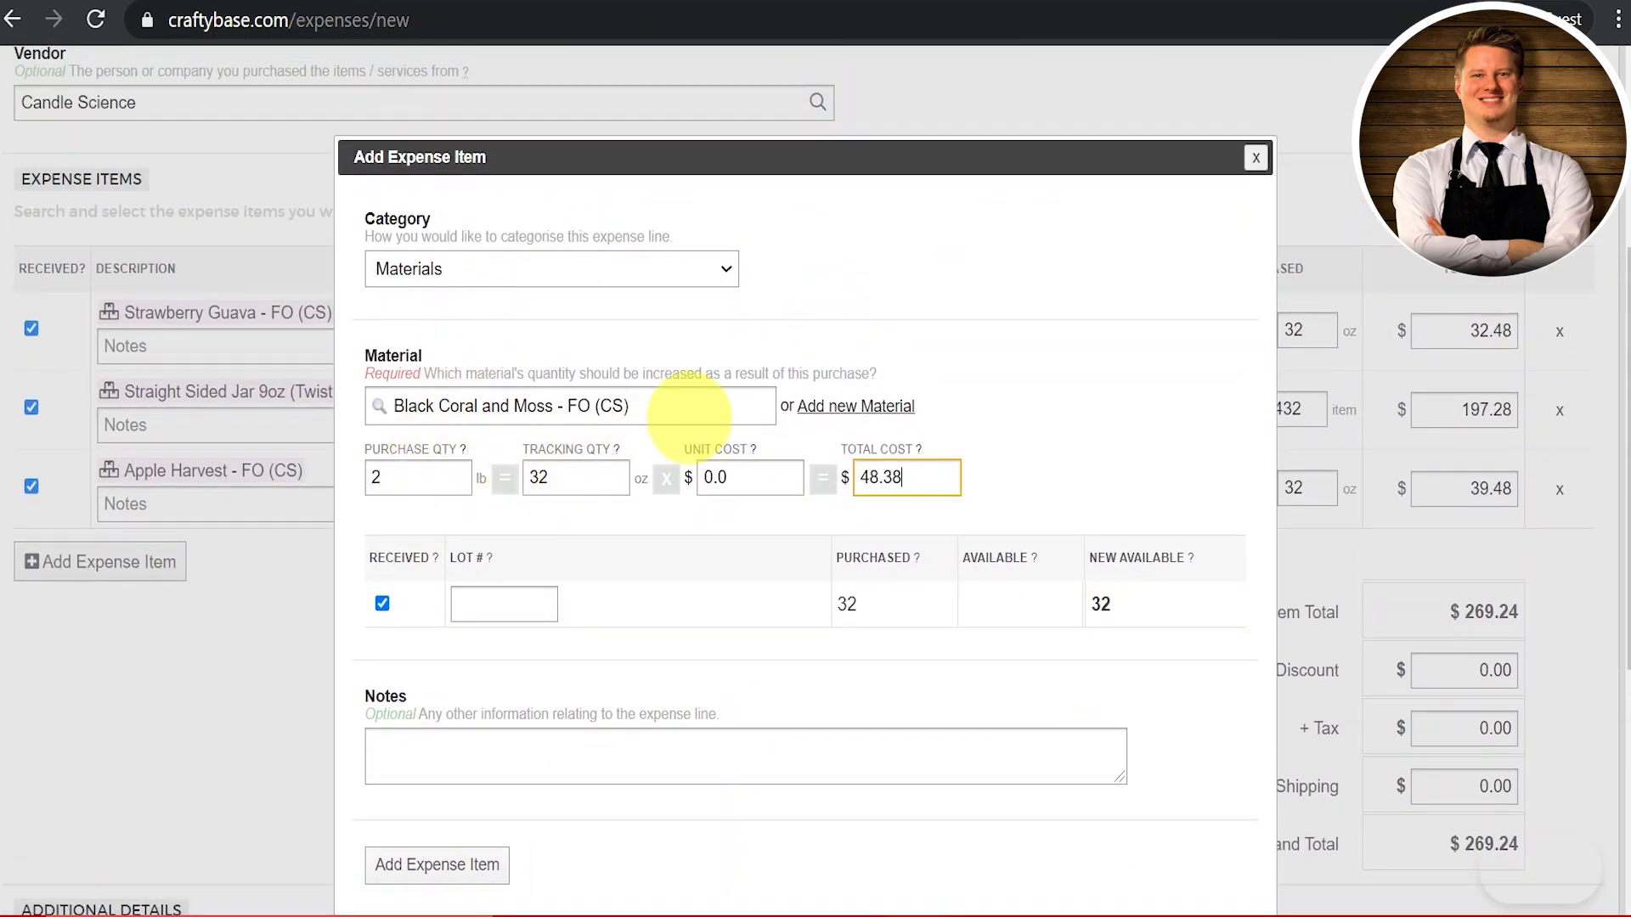
{"action": "scroll", "coordinate": [546, 586], "scroll_direction": "down", "scroll_amount": 2}
{"action": "left_click", "coordinate": [454, 722]}
Step: On a fresh expense line, start a new material named 'Clamshell Container'
{"action": "left_click", "coordinate": [128, 496]}
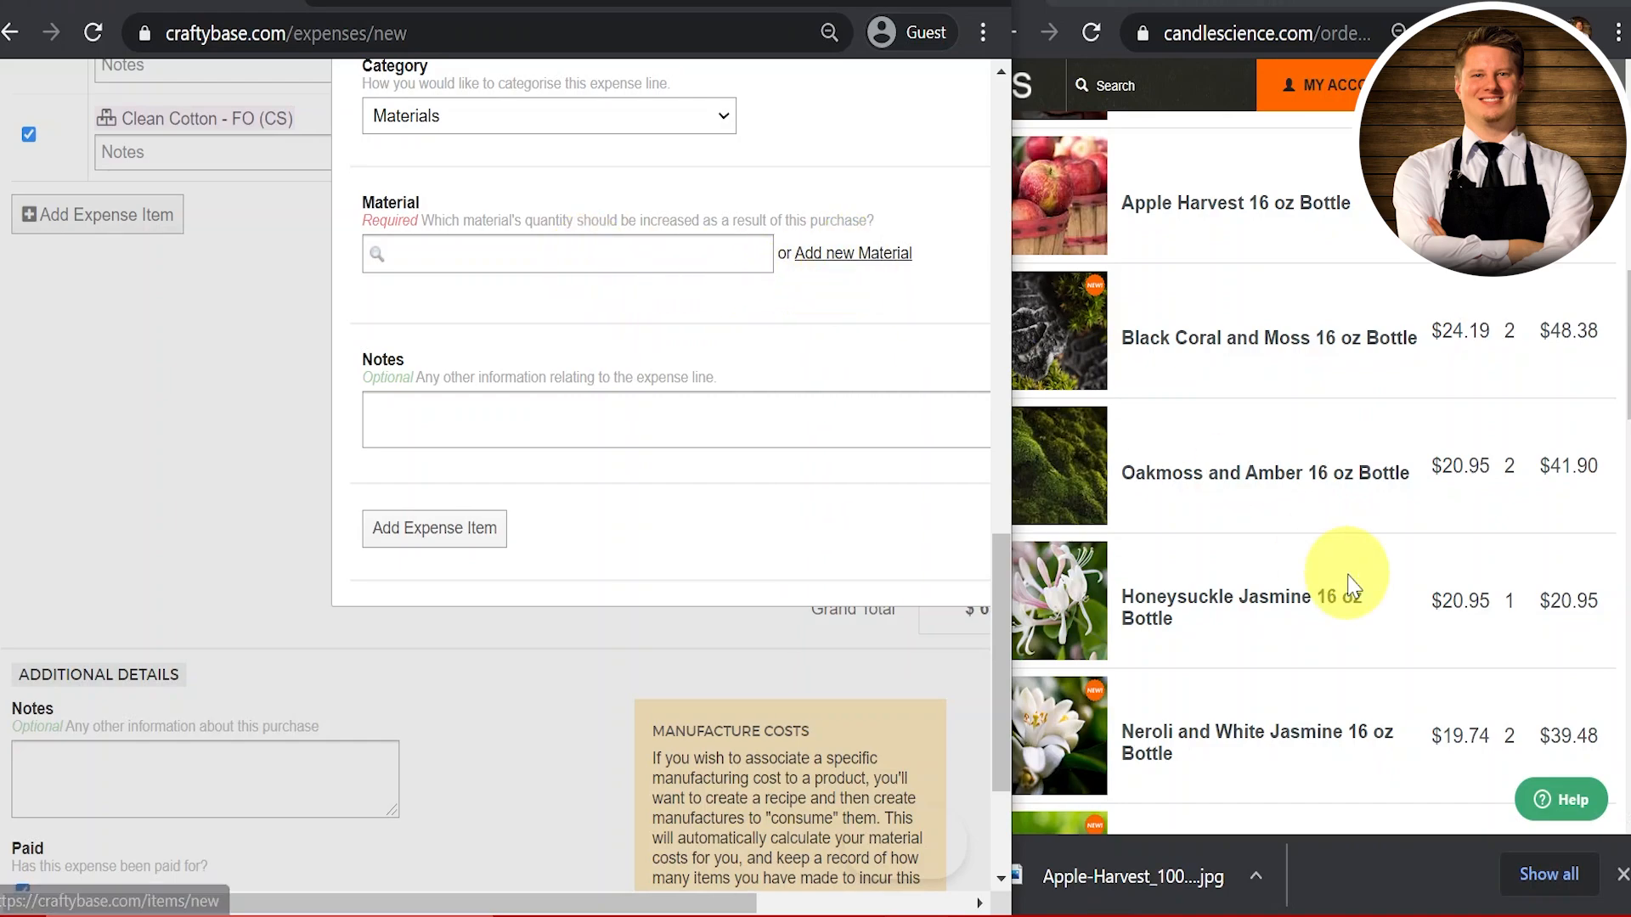
{"action": "scroll", "coordinate": [1351, 584], "scroll_direction": "down", "scroll_amount": 10}
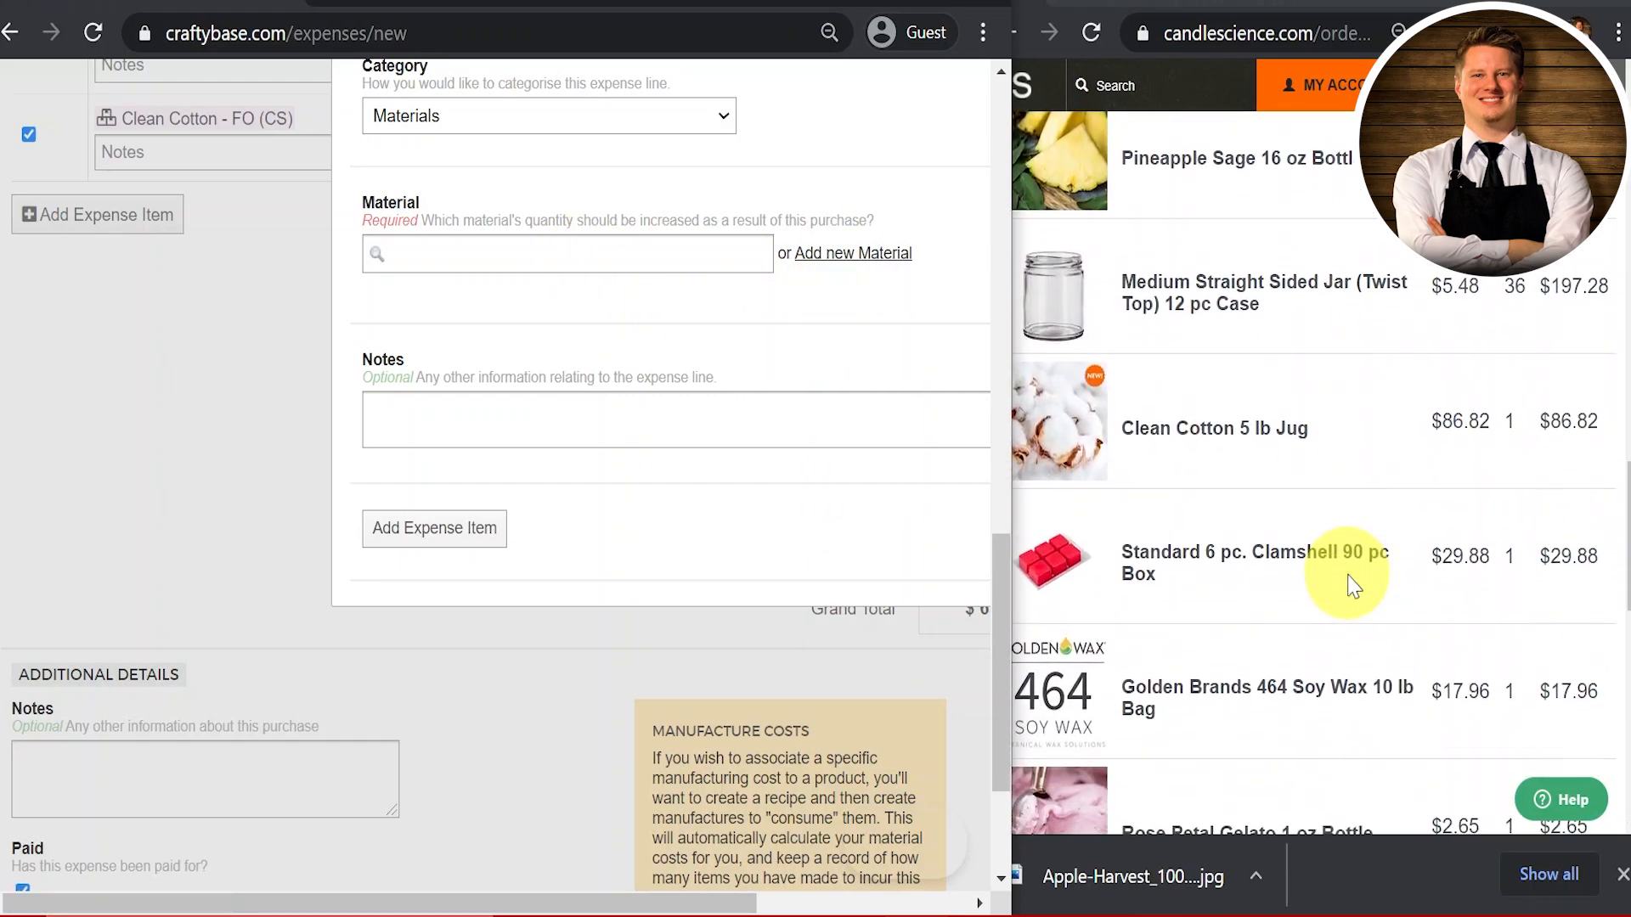
{"action": "scroll", "coordinate": [1346, 578], "scroll_direction": "down", "scroll_amount": 3}
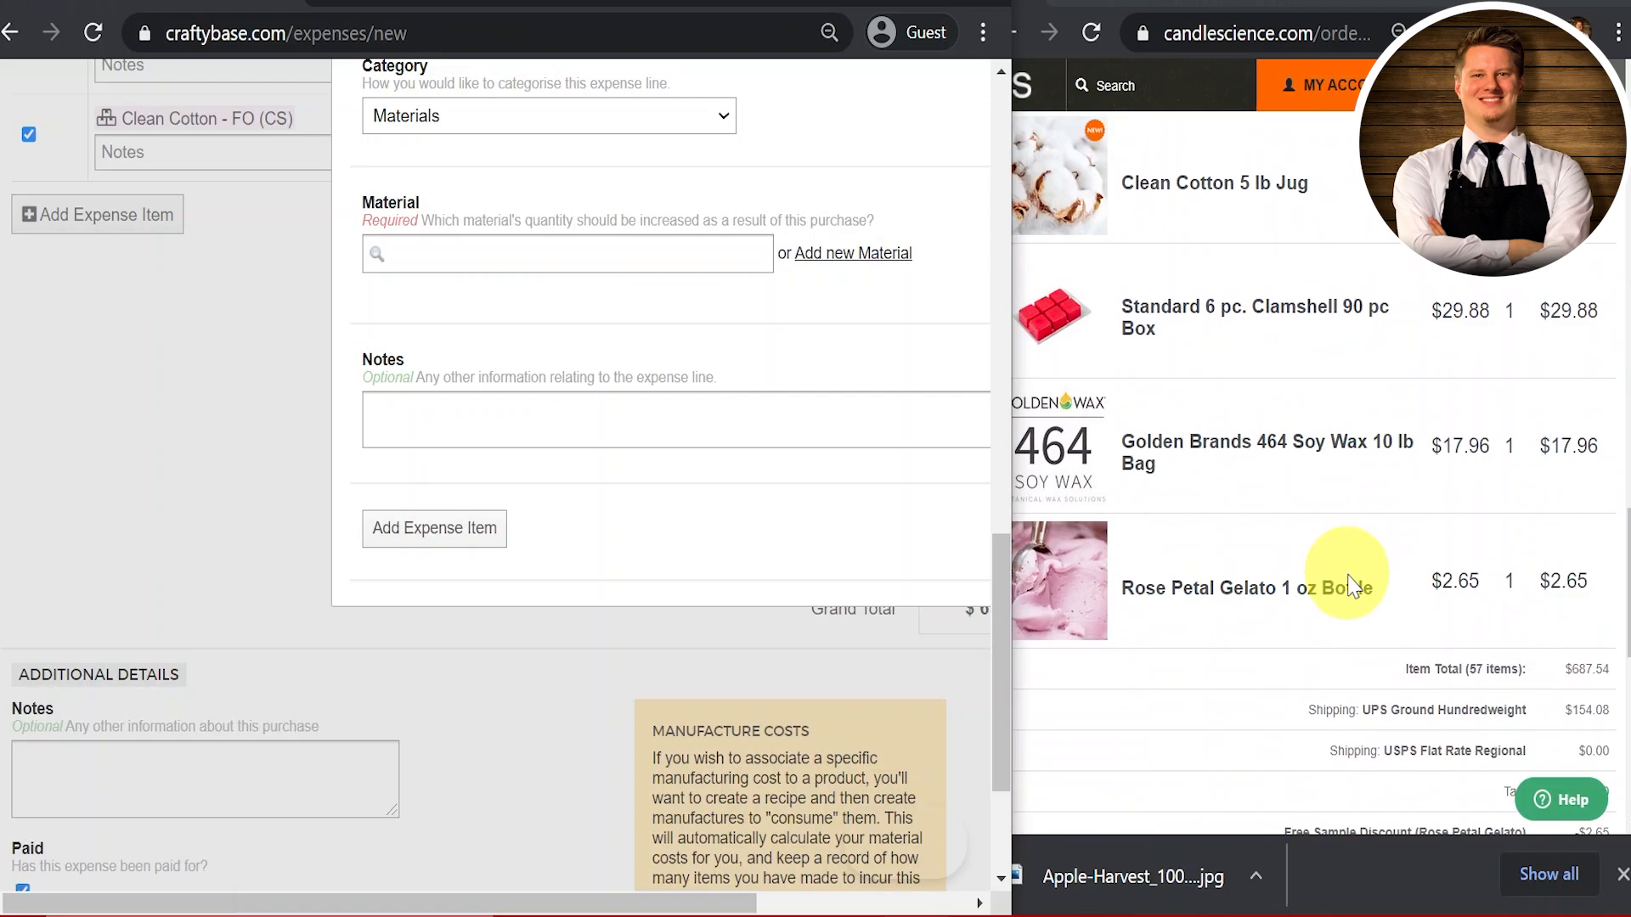
{"action": "left_click", "coordinate": [830, 270]}
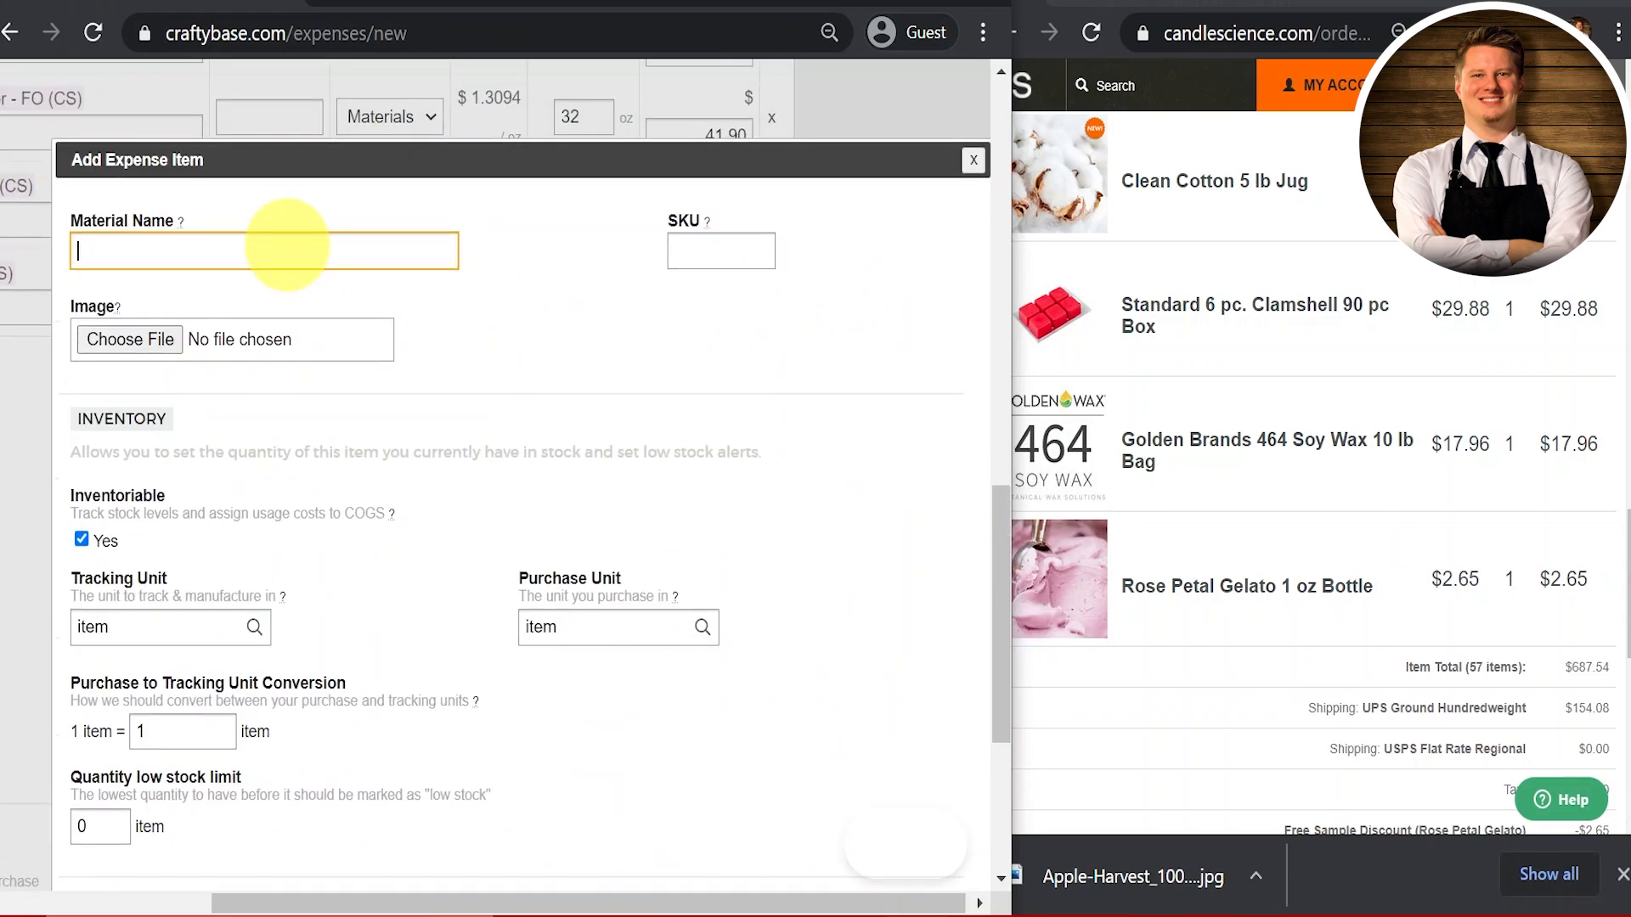
{"action": "type", "text": "Clamshell"}
{"action": "type", "text": "Container"}
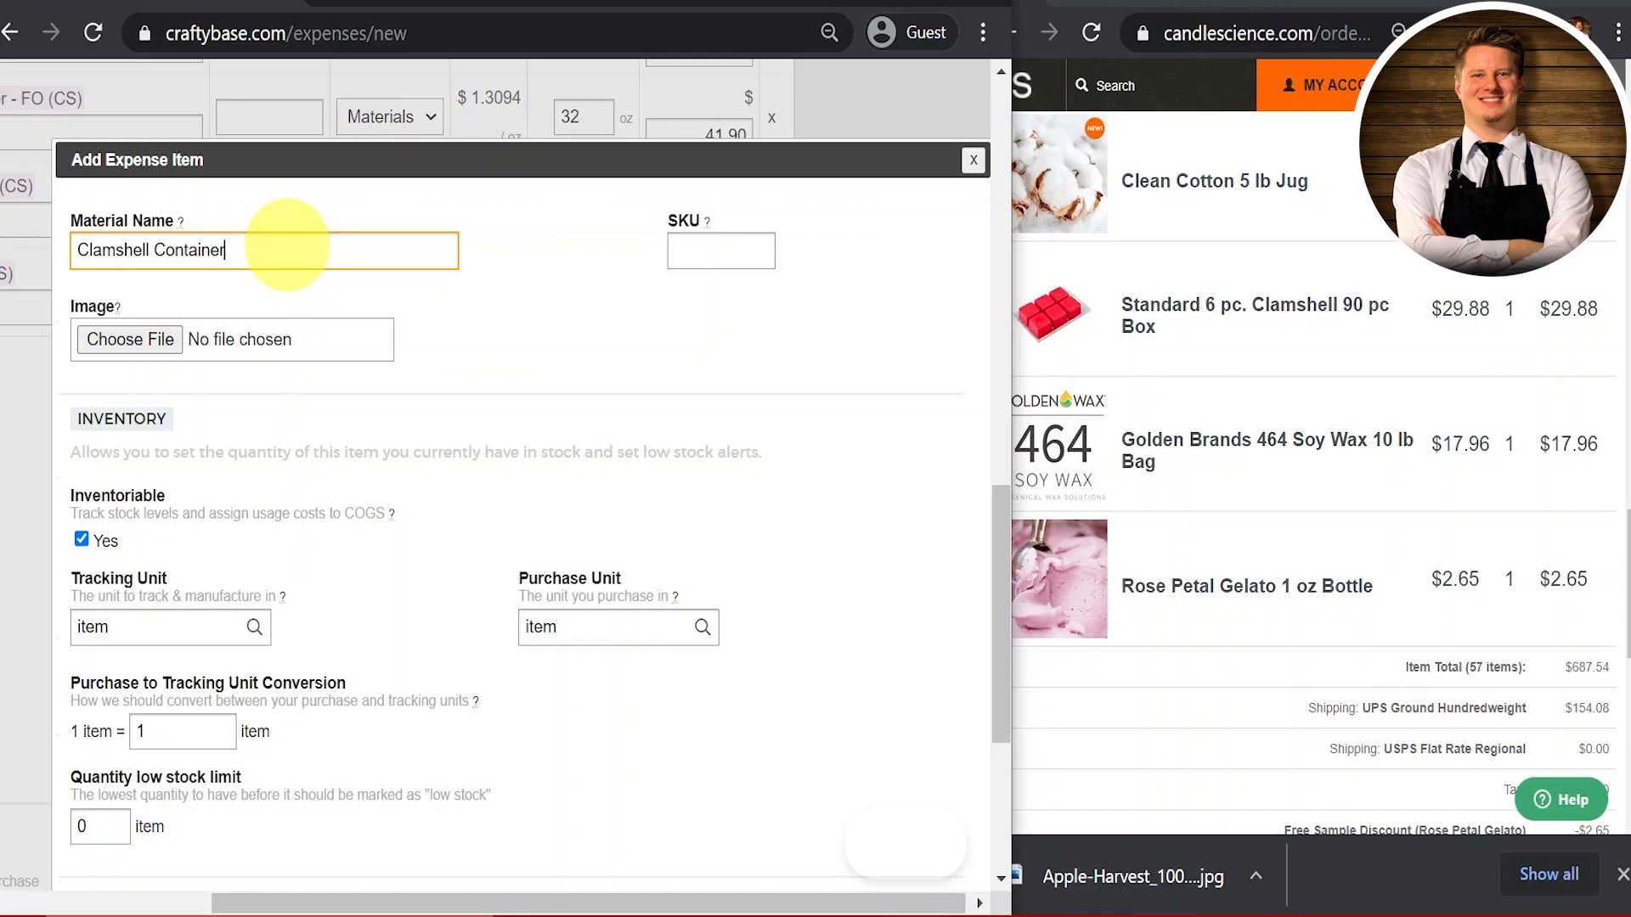
{"action": "key", "text": "Tab"}
Step: Attach Standard-6-pc.-Clamshell_1000px.jpg as the Clamshell Container's image
{"action": "left_click", "coordinate": [135, 339]}
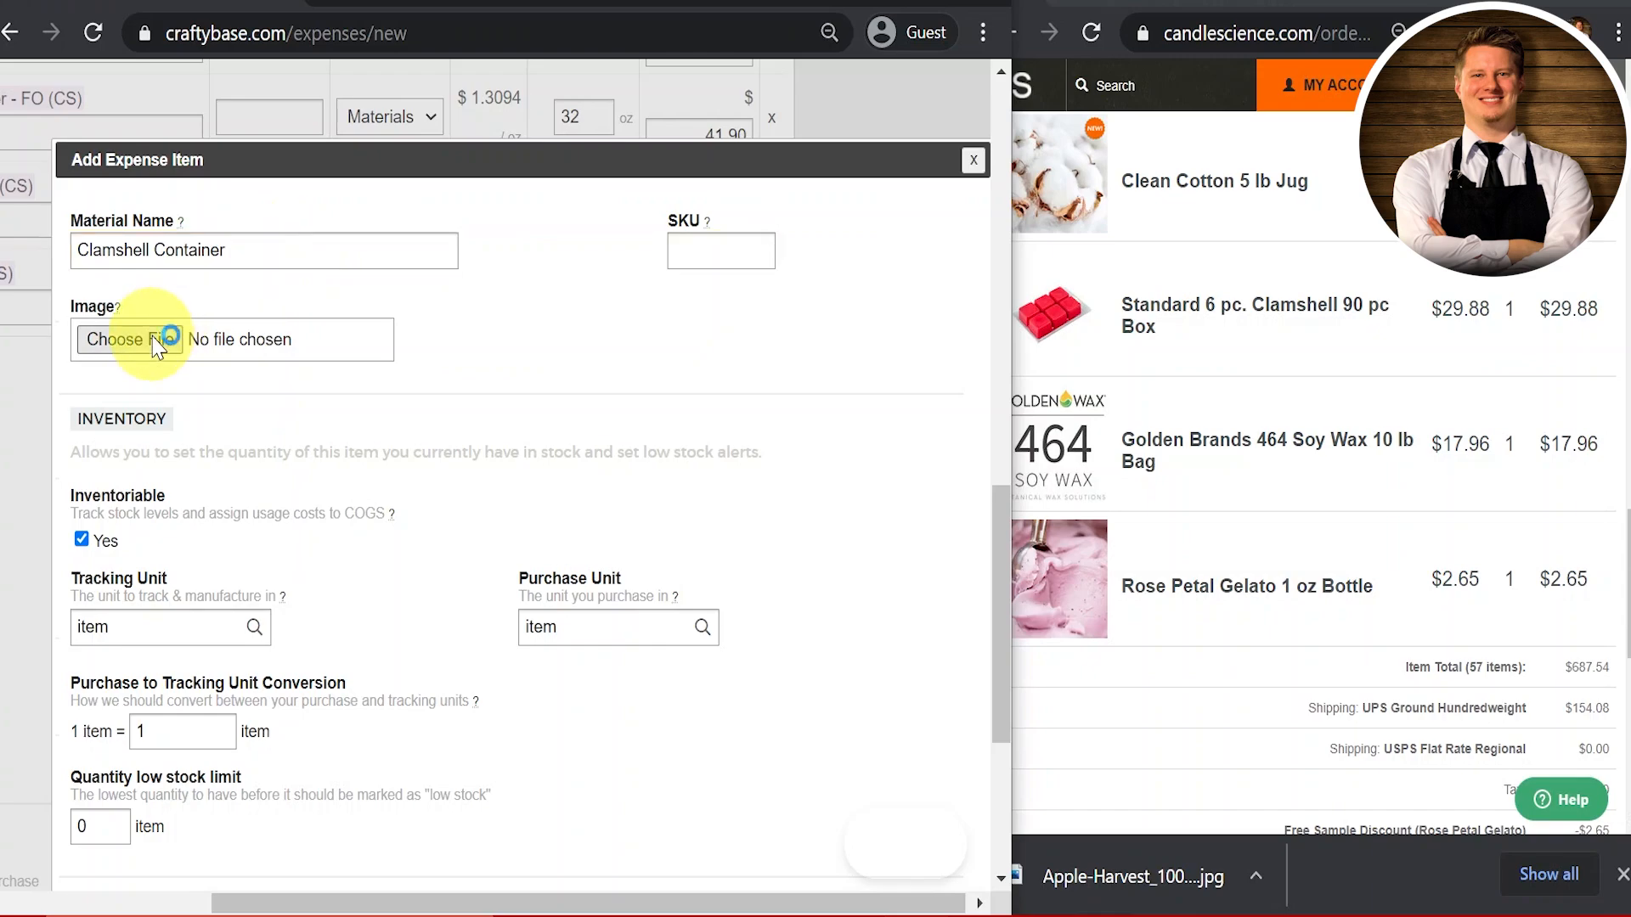
{"action": "scroll", "coordinate": [511, 436], "scroll_direction": "down", "scroll_amount": 3}
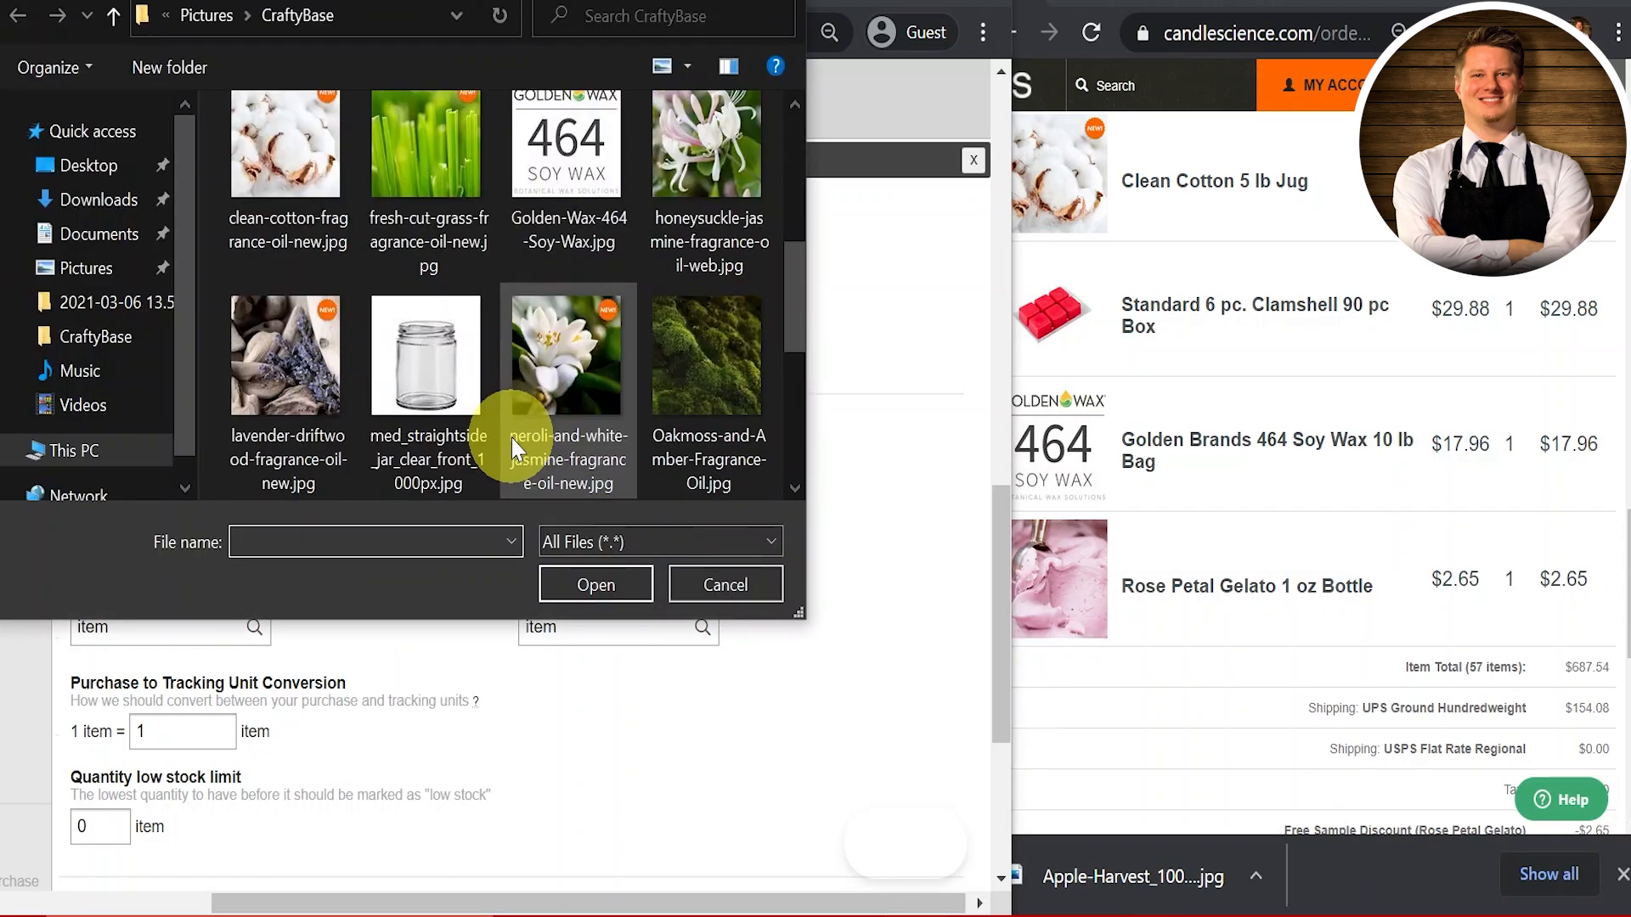
{"action": "left_click_drag", "start_coordinate": [793, 291], "coordinate": [807, 432]}
{"action": "left_click", "coordinate": [291, 346]}
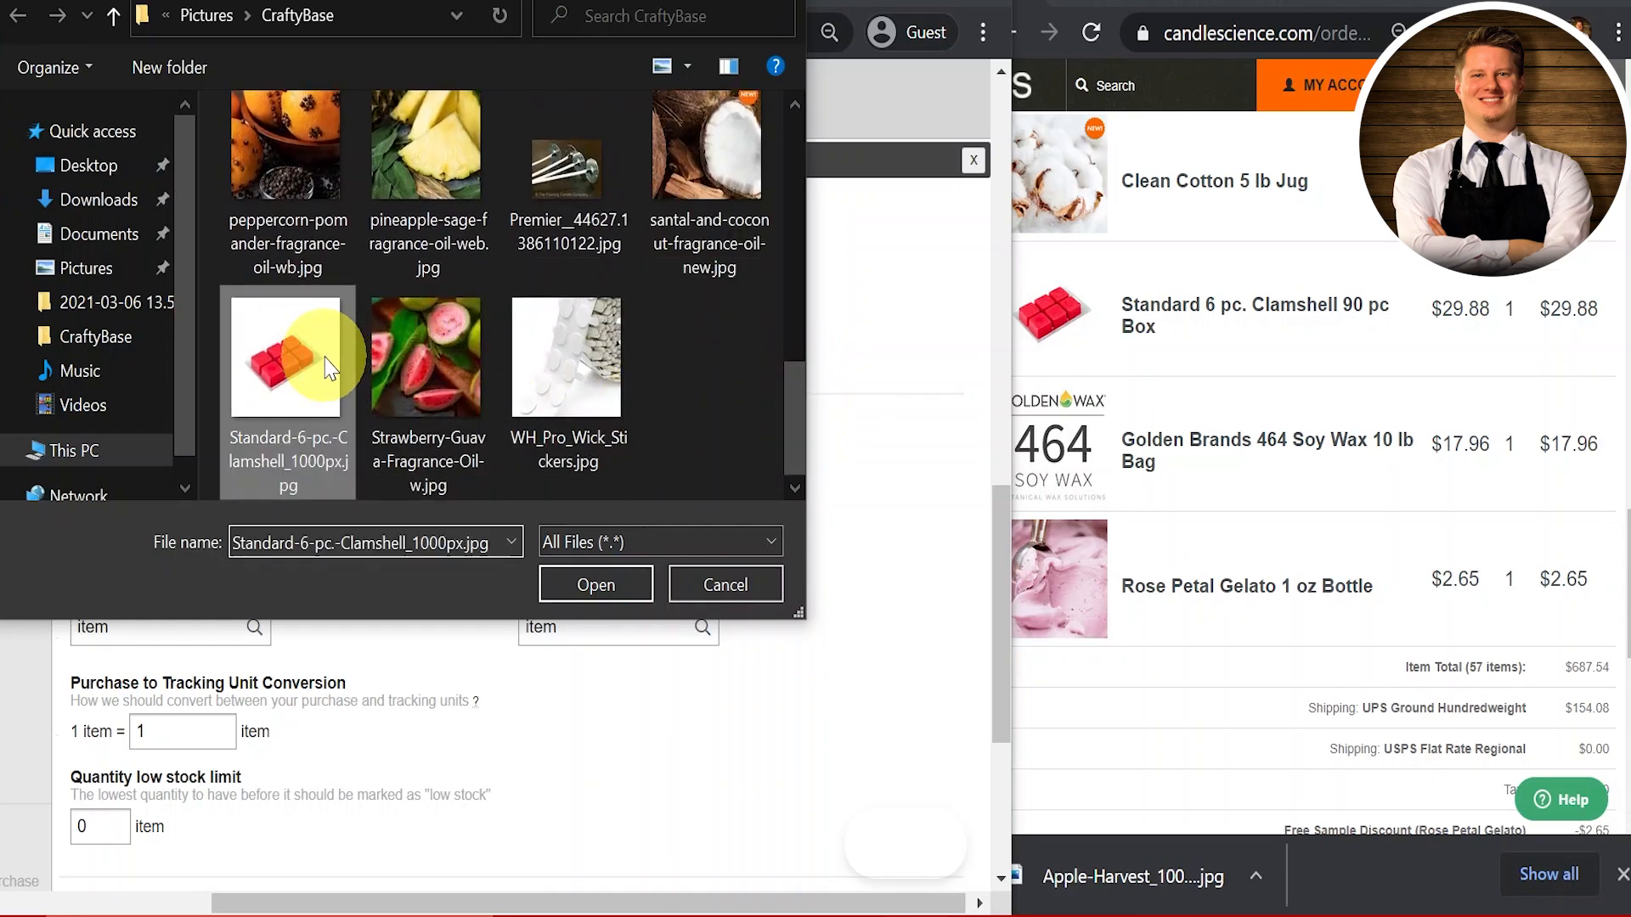
{"action": "left_click", "coordinate": [573, 593]}
{"action": "scroll", "coordinate": [390, 528], "scroll_direction": "down", "scroll_amount": 3}
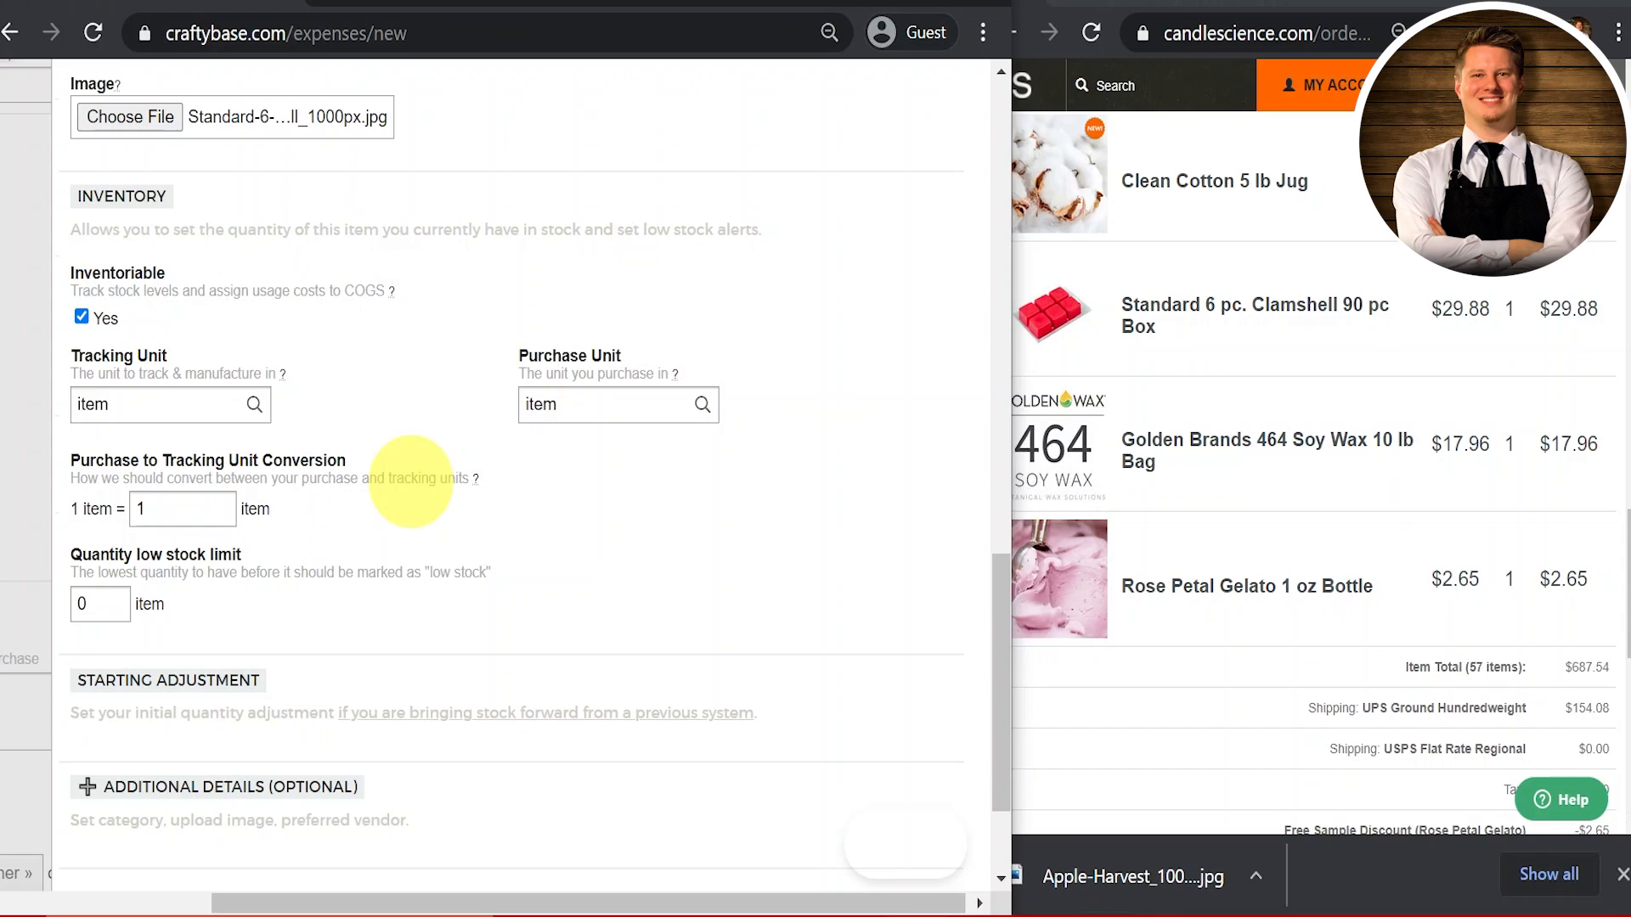
Step: Set the Clamshell Container's low-stock limit to 50 and show additional details
{"action": "scroll", "coordinate": [411, 482], "scroll_direction": "down", "scroll_amount": 2}
{"action": "left_click", "coordinate": [113, 458]}
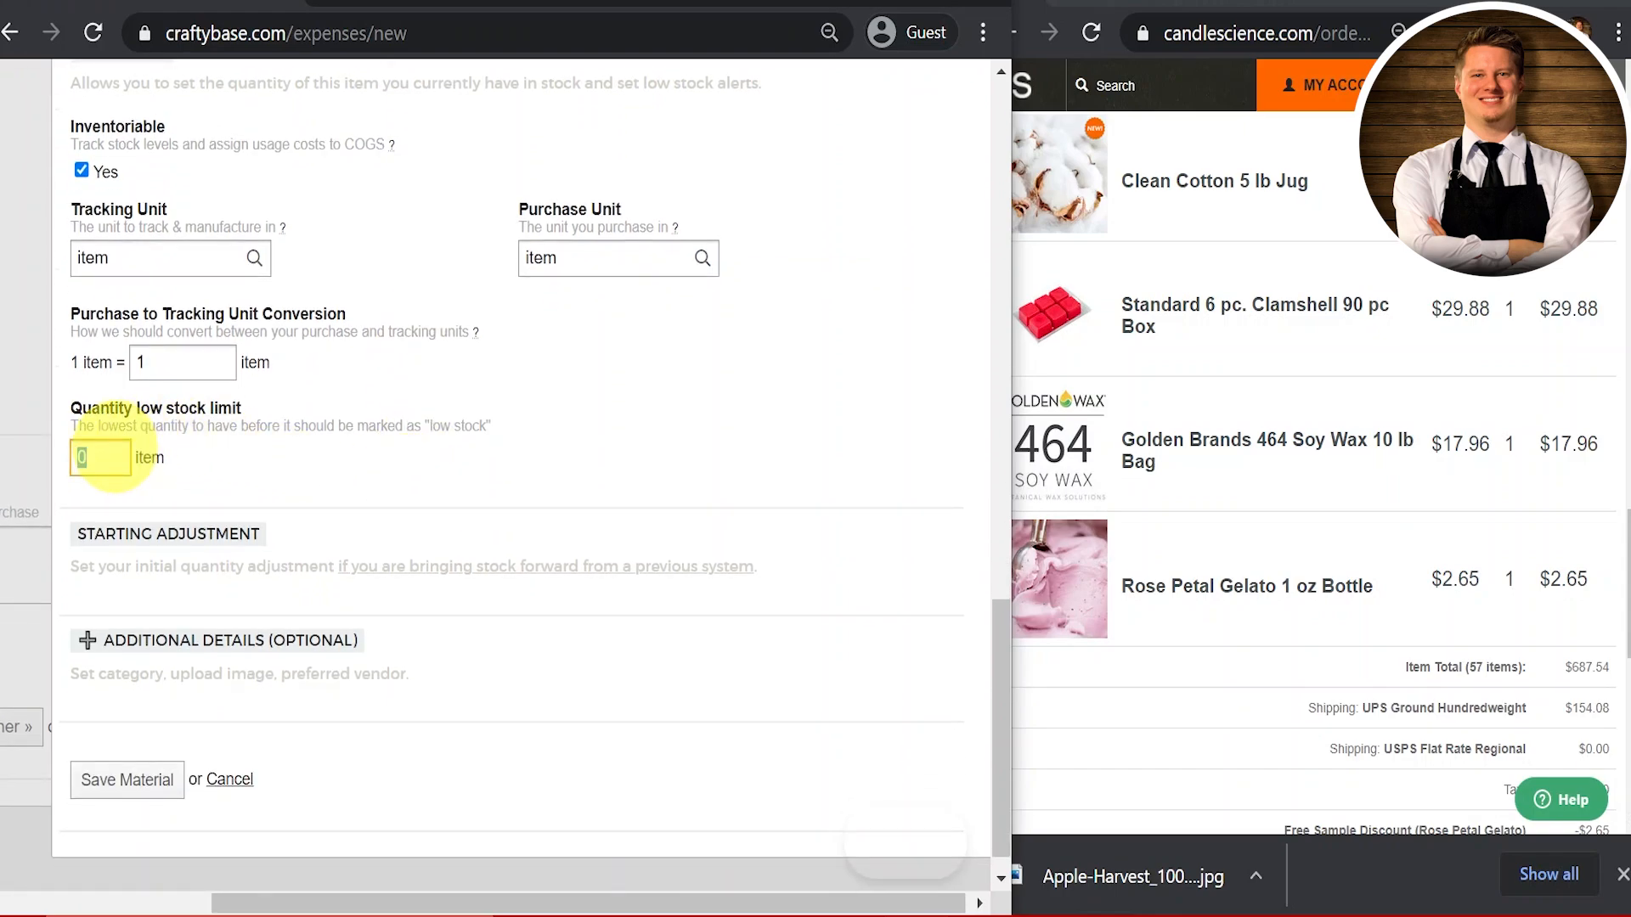
{"action": "type", "text": "50"}
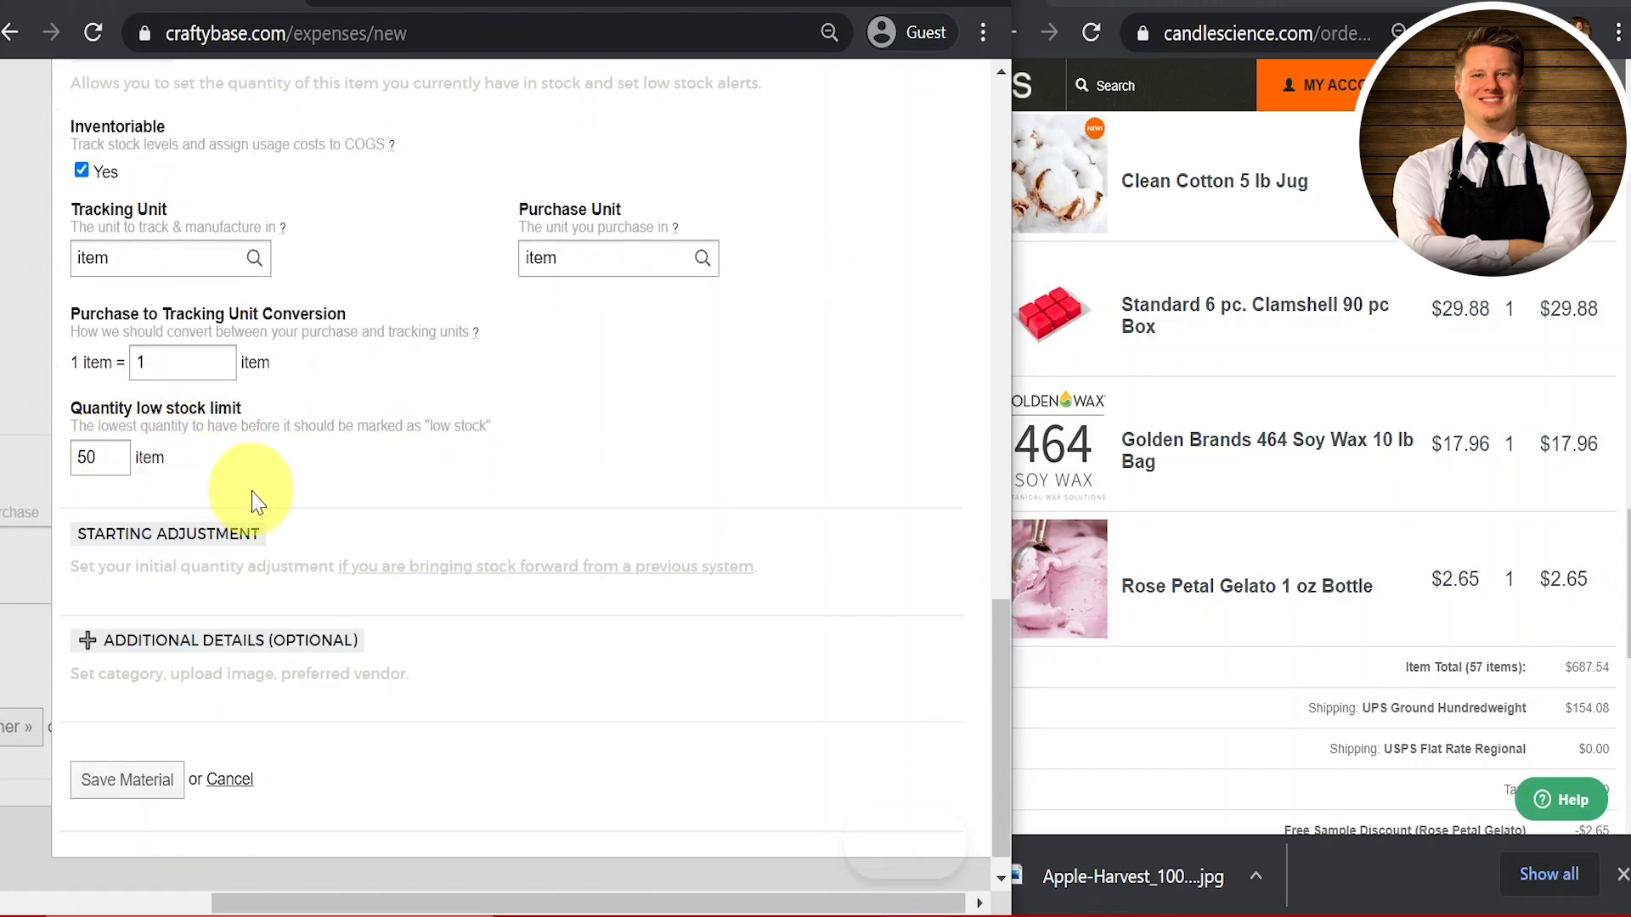
{"action": "scroll", "coordinate": [239, 491], "scroll_direction": "down", "scroll_amount": 1}
{"action": "left_click", "coordinate": [211, 612]}
{"action": "scroll", "coordinate": [509, 491], "scroll_direction": "down", "scroll_amount": 5}
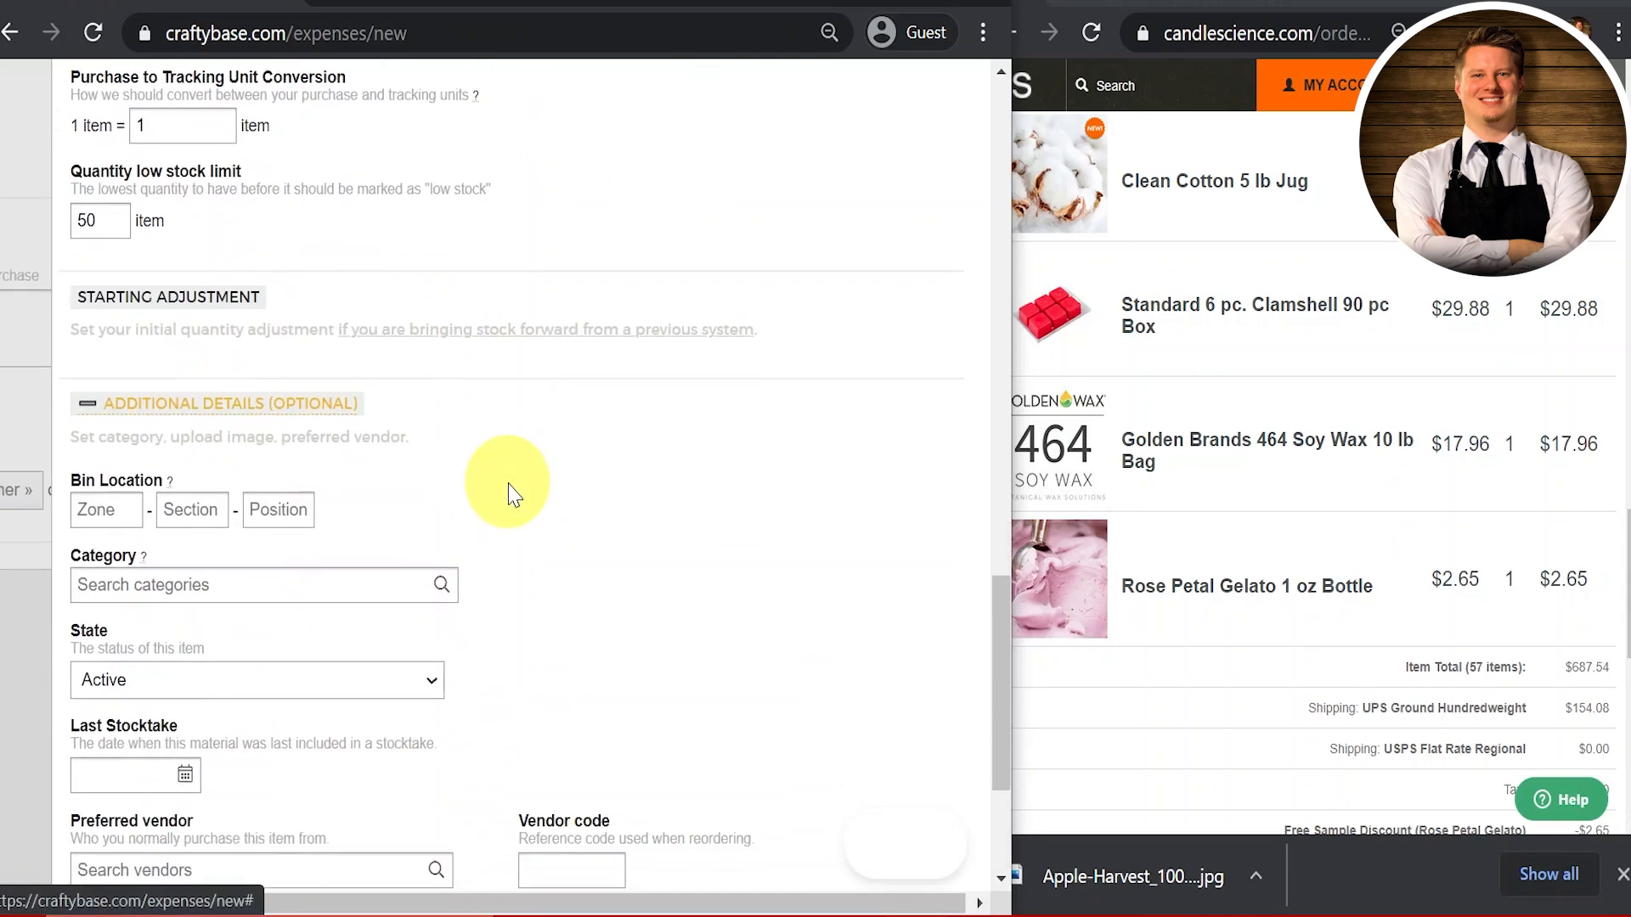
Step: Put the material in the Candle Containers category and save it
{"action": "left_click", "coordinate": [259, 380]}
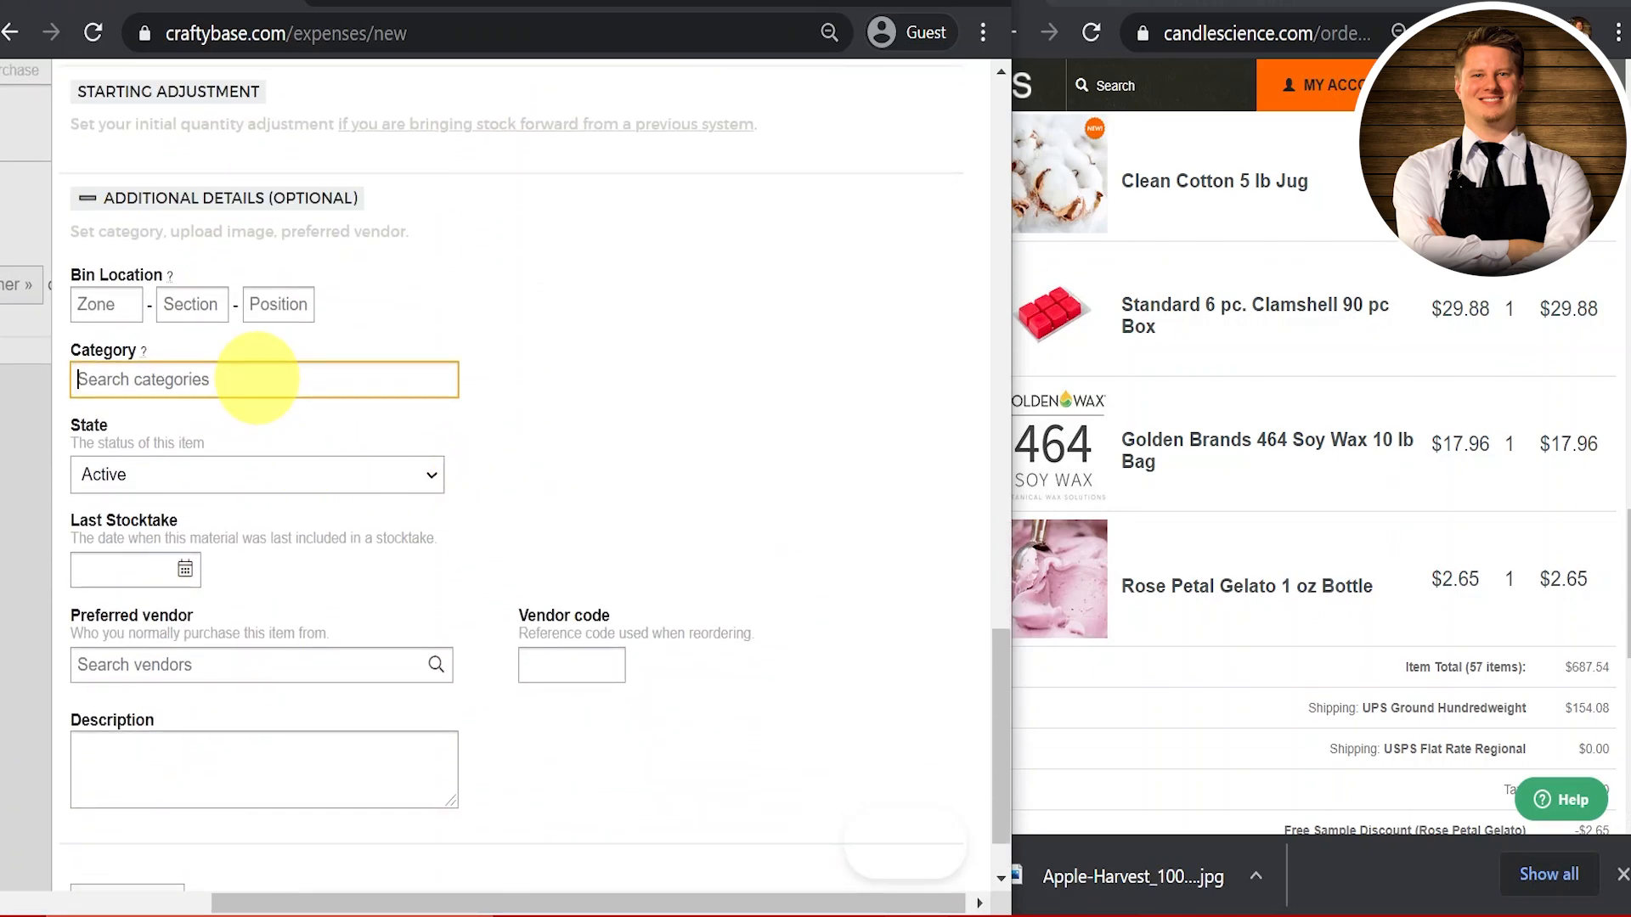
{"action": "type", "text": "C"}
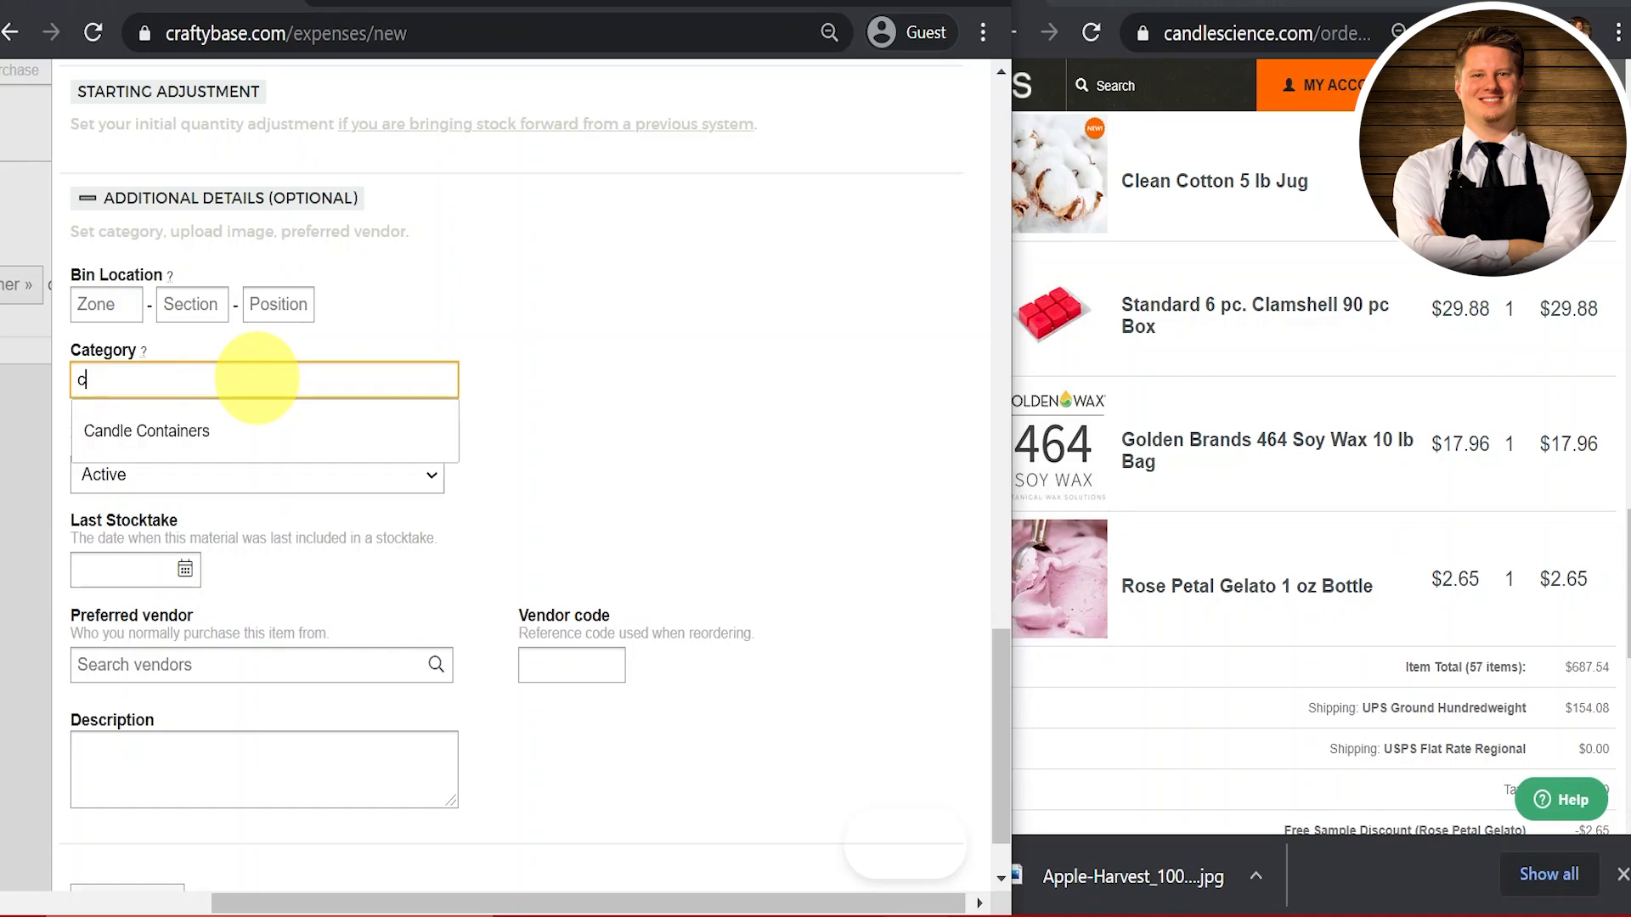
{"action": "key", "text": "BackSpace"}
{"action": "type", "text": "Container"}
{"action": "left_click", "coordinate": [285, 433]}
{"action": "left_click", "coordinate": [291, 442]}
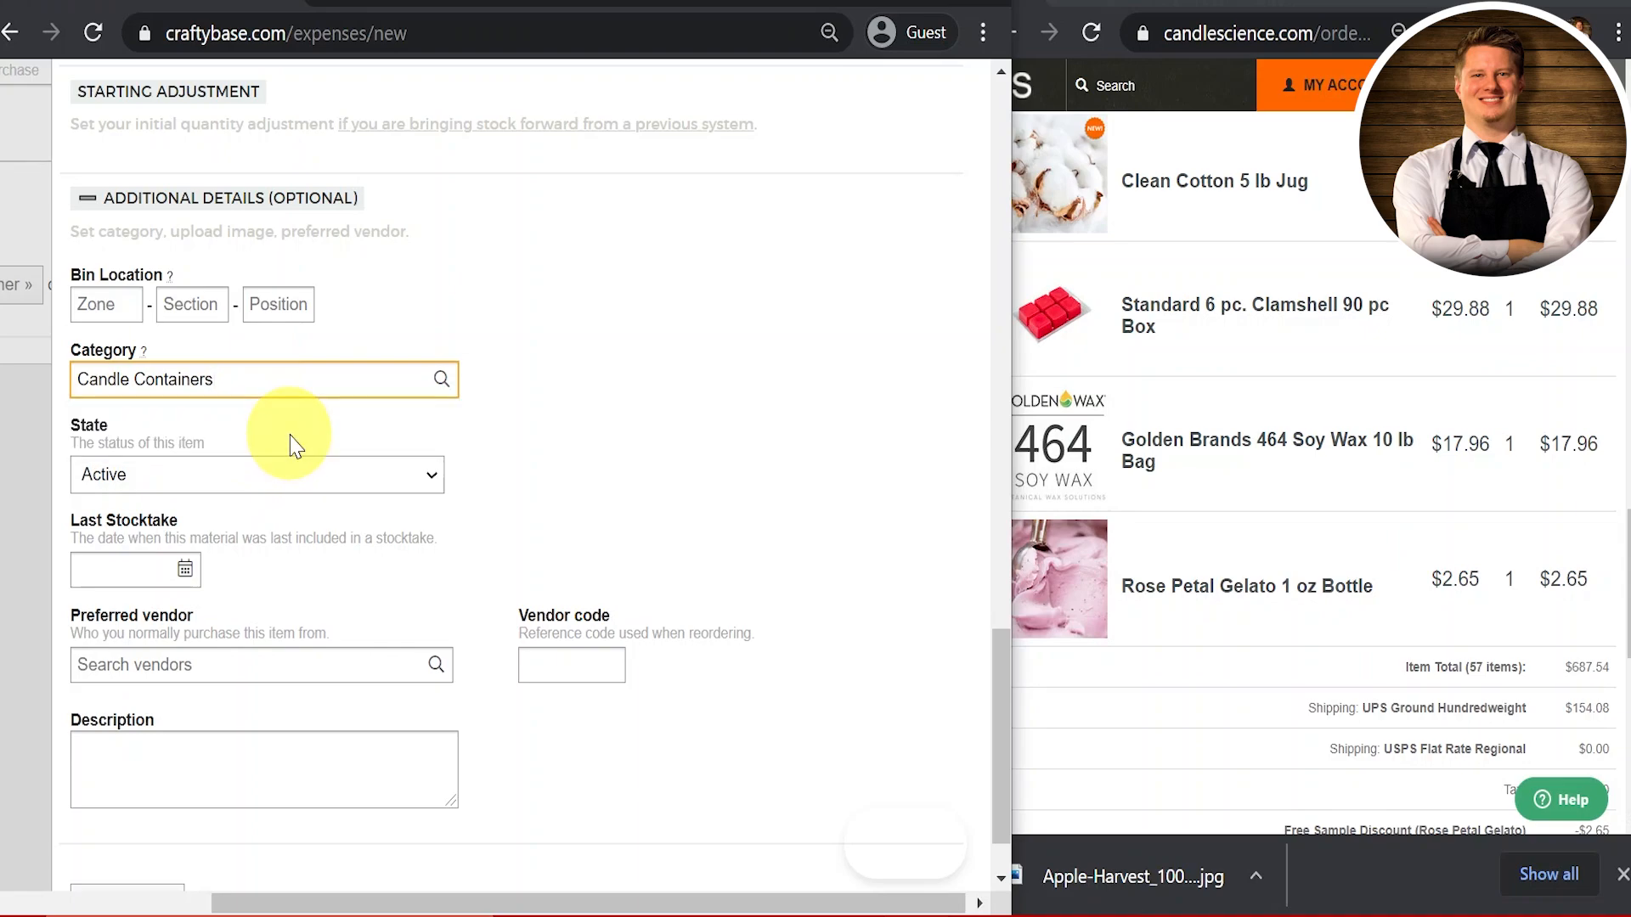
{"action": "scroll", "coordinate": [600, 455], "scroll_direction": "down", "scroll_amount": 1}
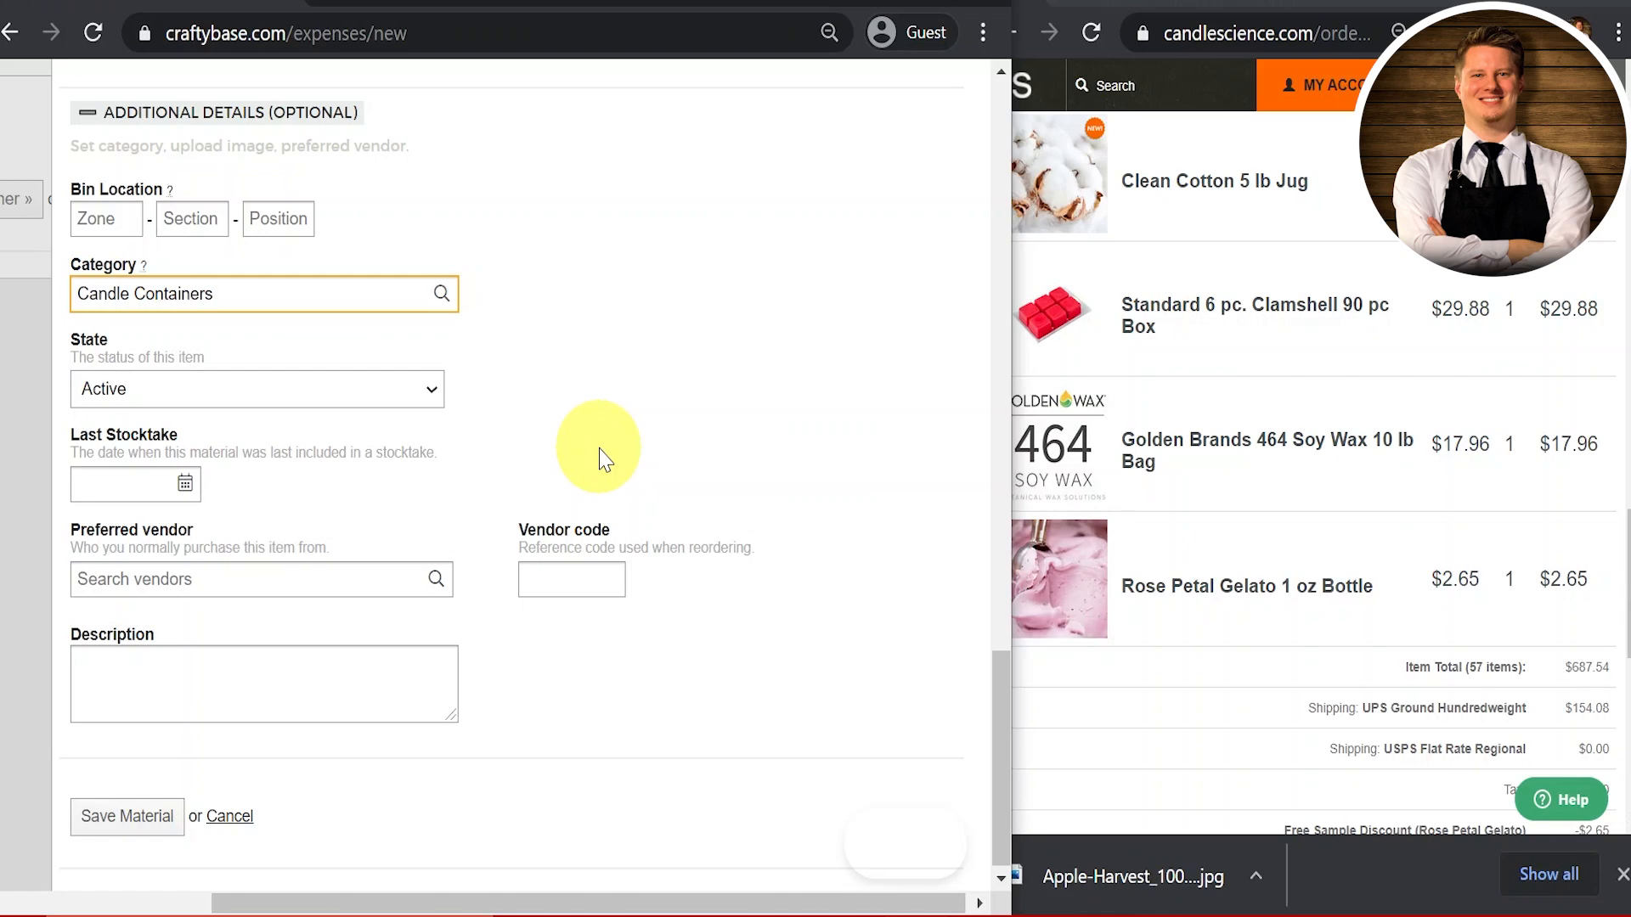
{"action": "scroll", "coordinate": [599, 450], "scroll_direction": "down", "scroll_amount": 1}
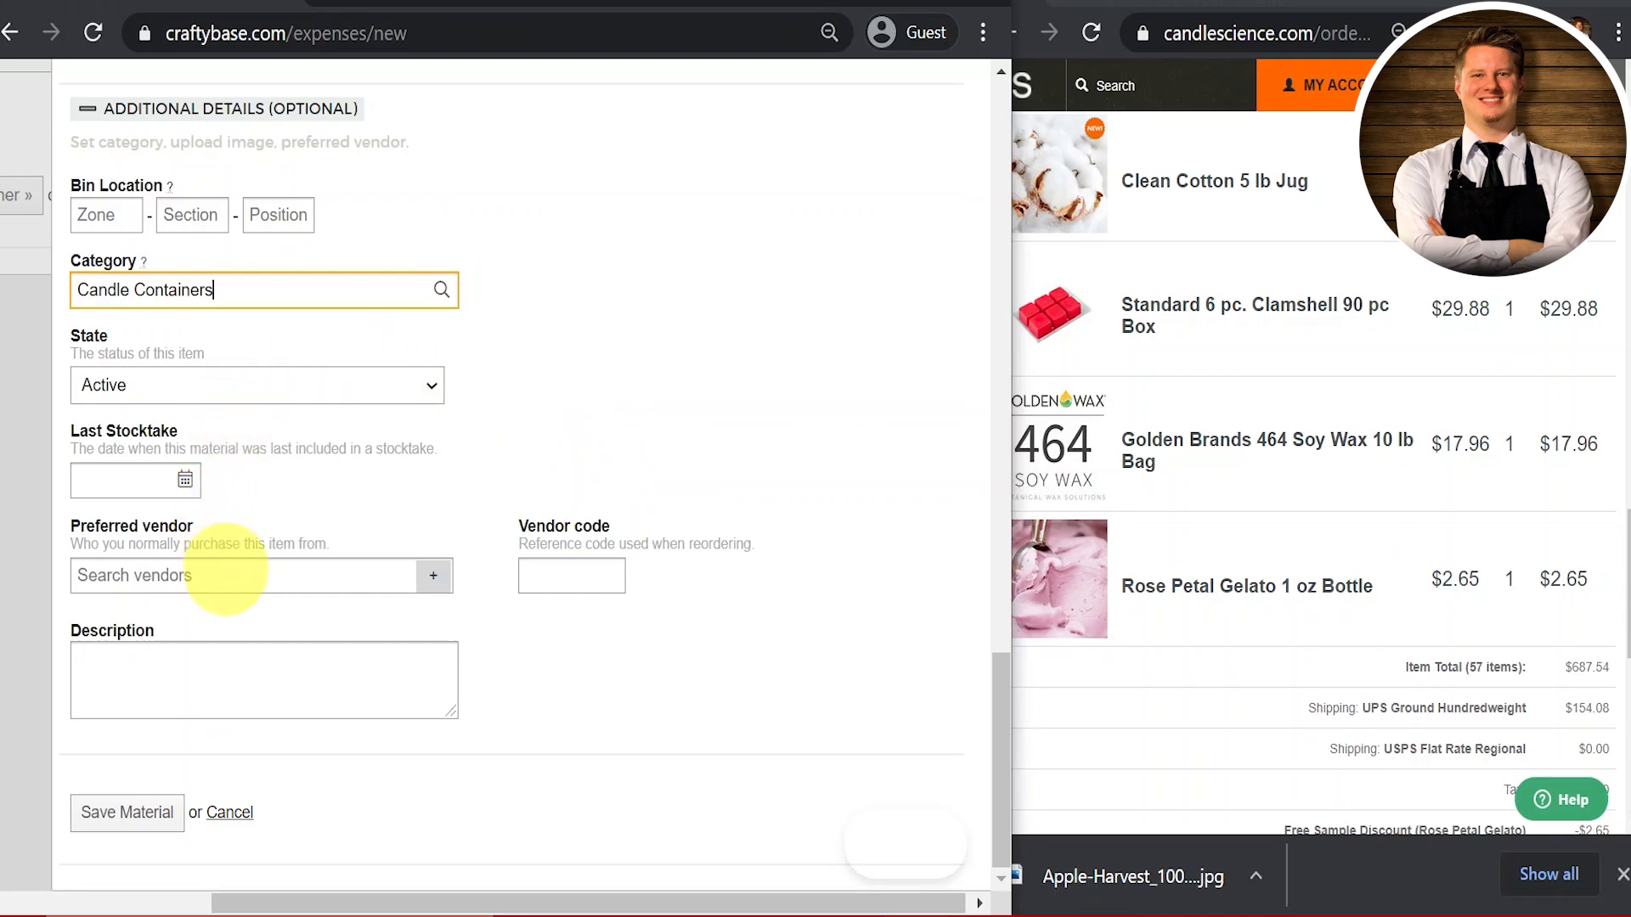
{"action": "left_click", "coordinate": [225, 573]}
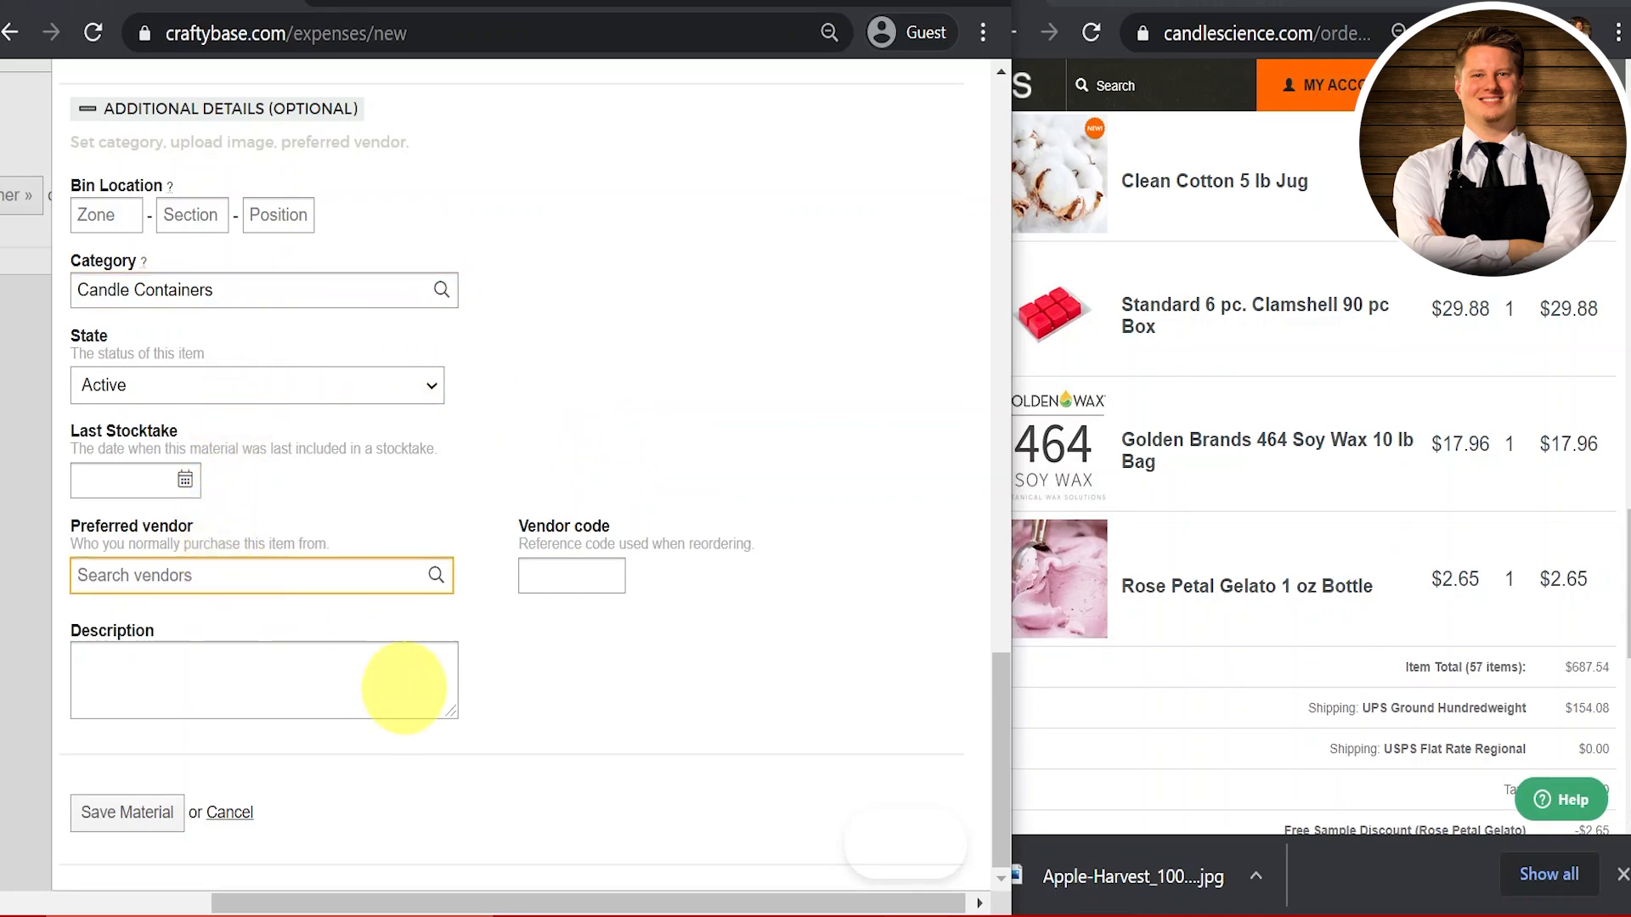
{"action": "left_click", "coordinate": [161, 816]}
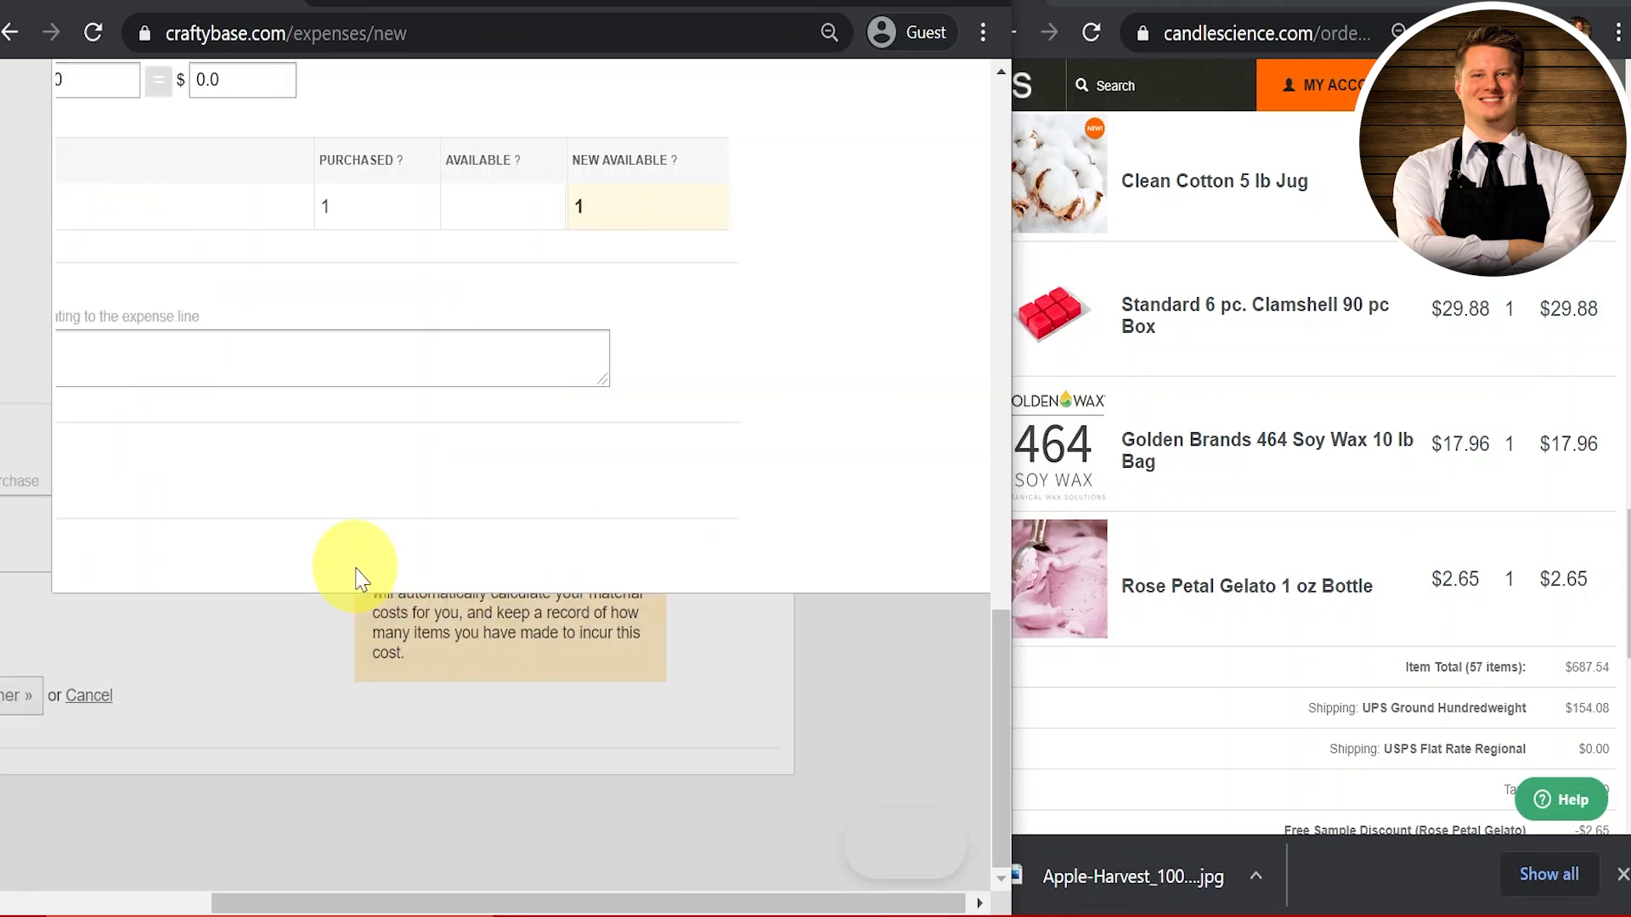
Step: Add 90 Clamshell Containers for $29.88 to the expense, then open another blank line
{"action": "scroll", "coordinate": [357, 574], "scroll_direction": "up", "scroll_amount": 3}
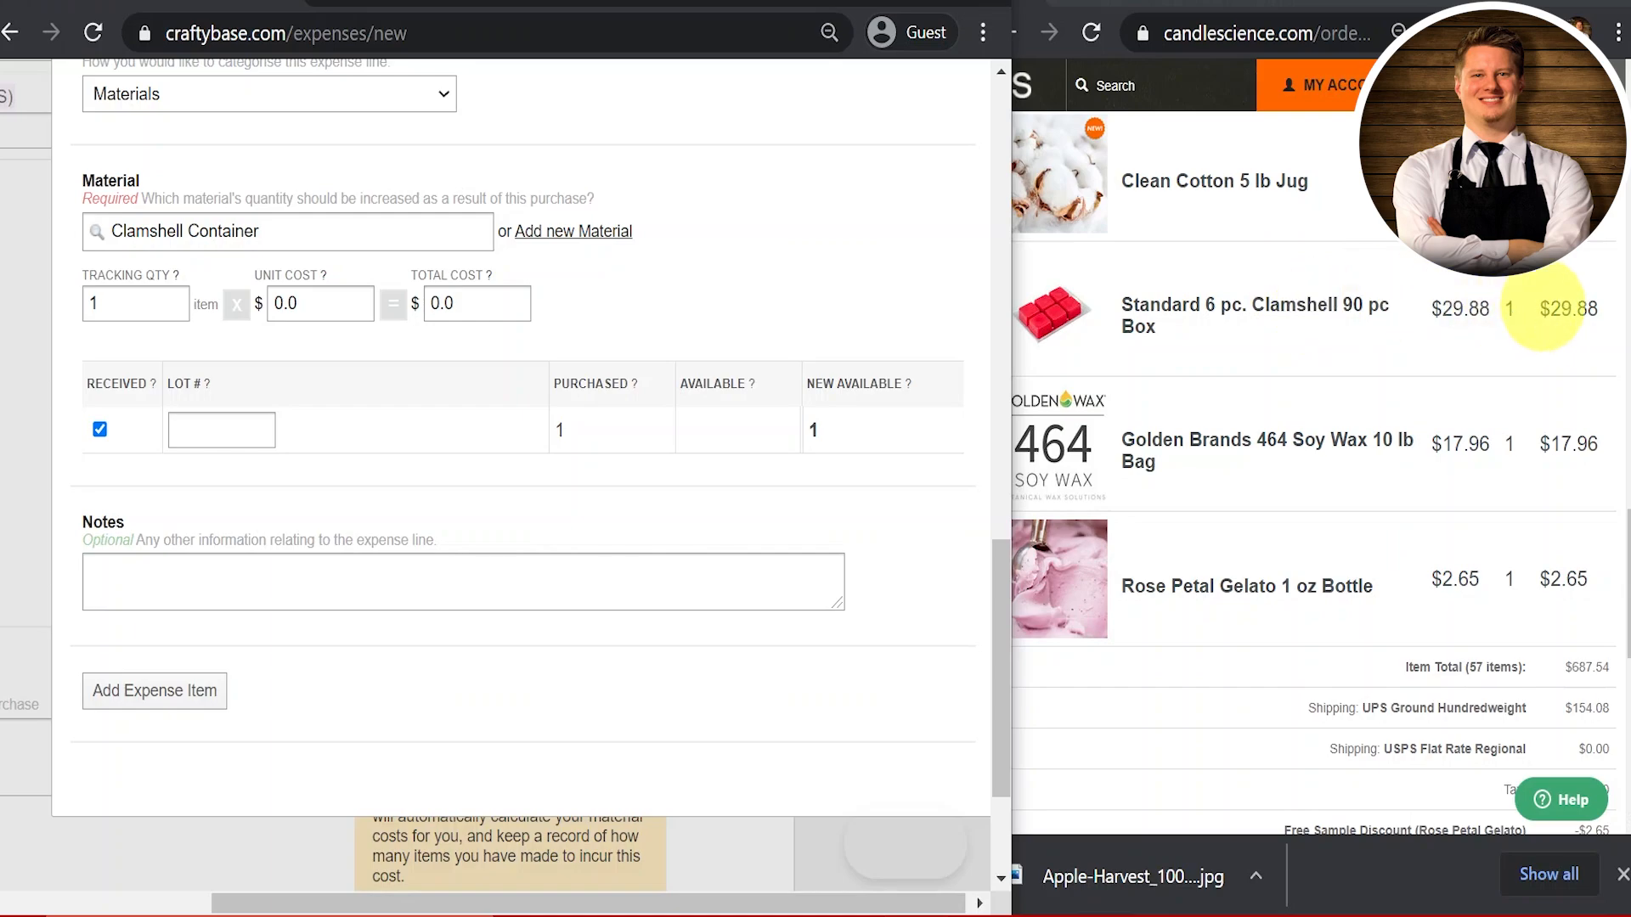
{"action": "double_click", "coordinate": [143, 299]}
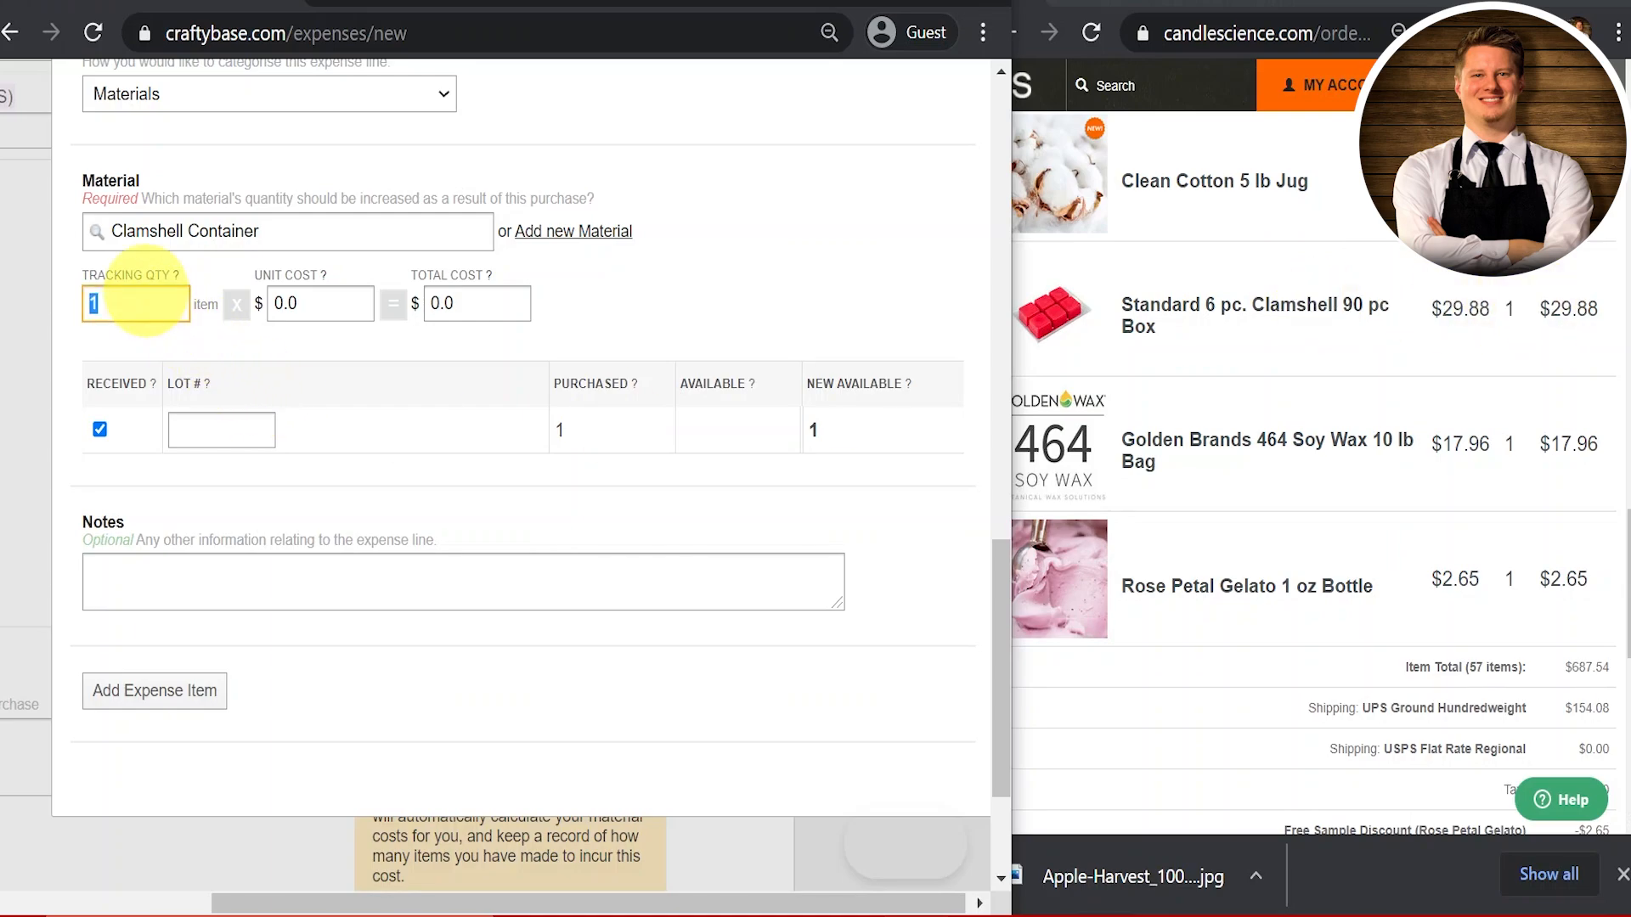
{"action": "type", "text": "90"}
{"action": "key", "text": "Tab"}
{"action": "key", "text": "Tab"}
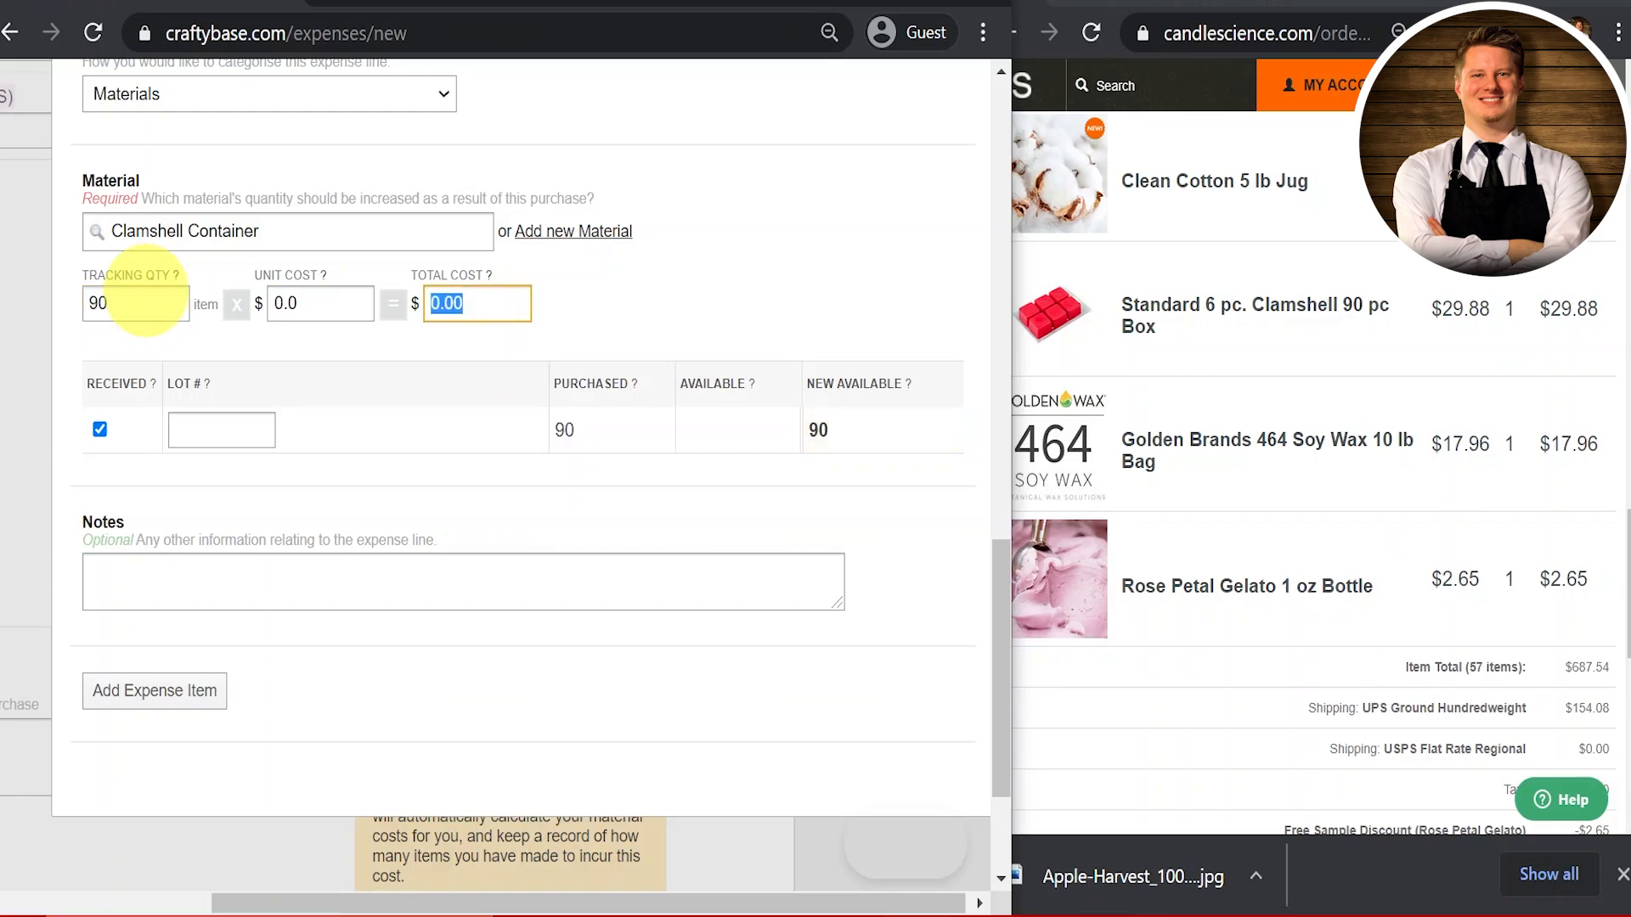
{"action": "type", "text": "29.88"}
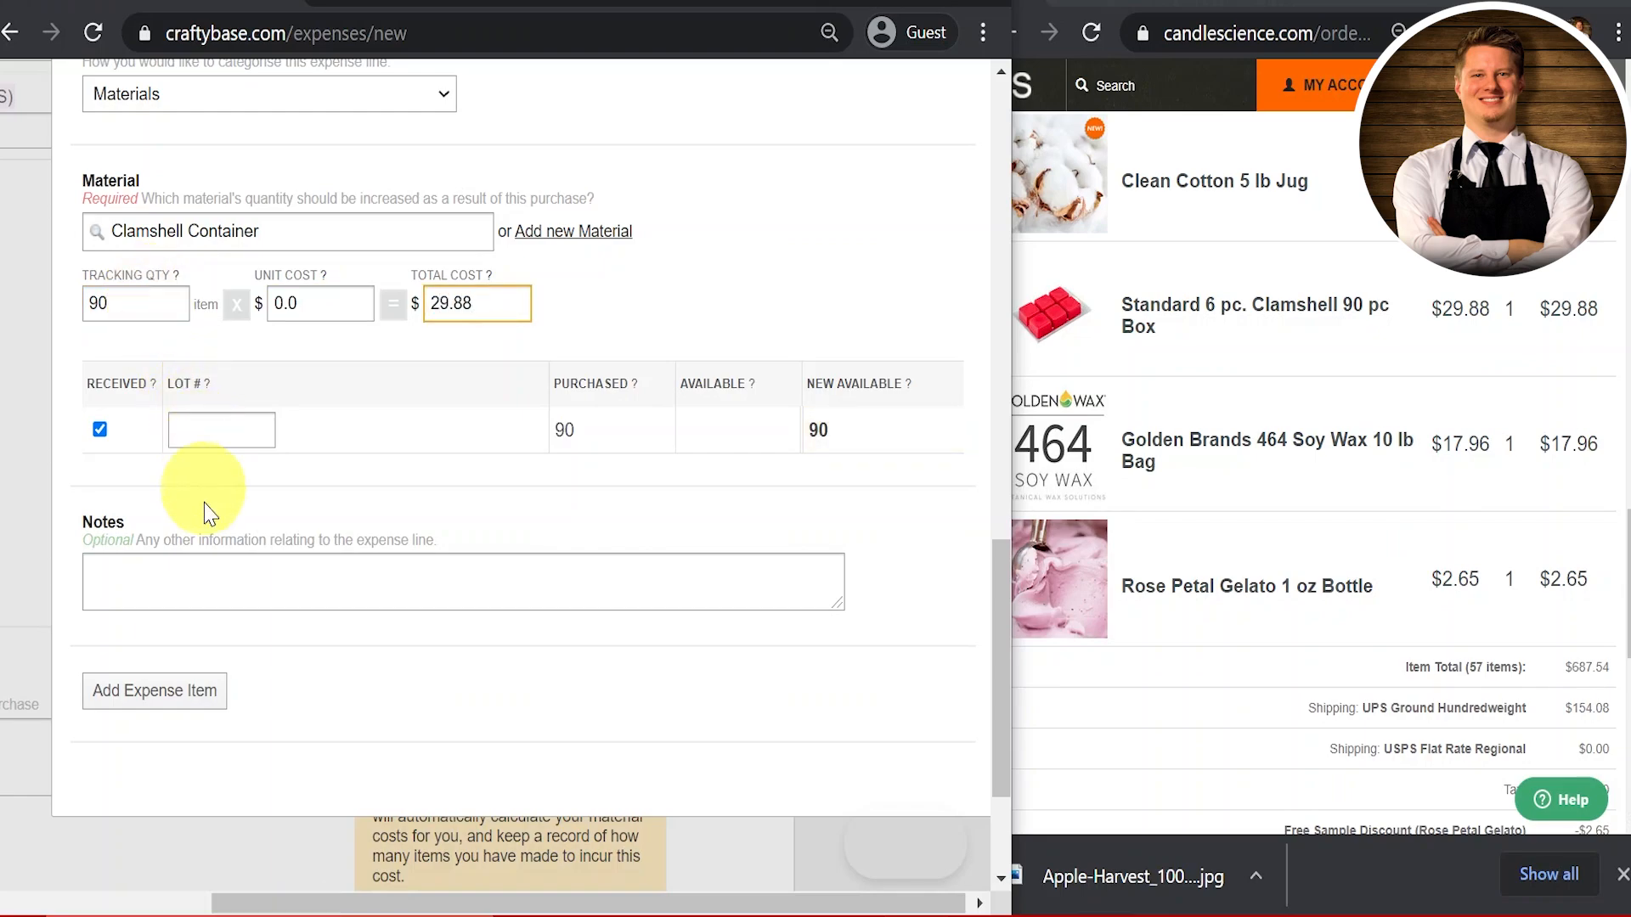
{"action": "left_click", "coordinate": [174, 692]}
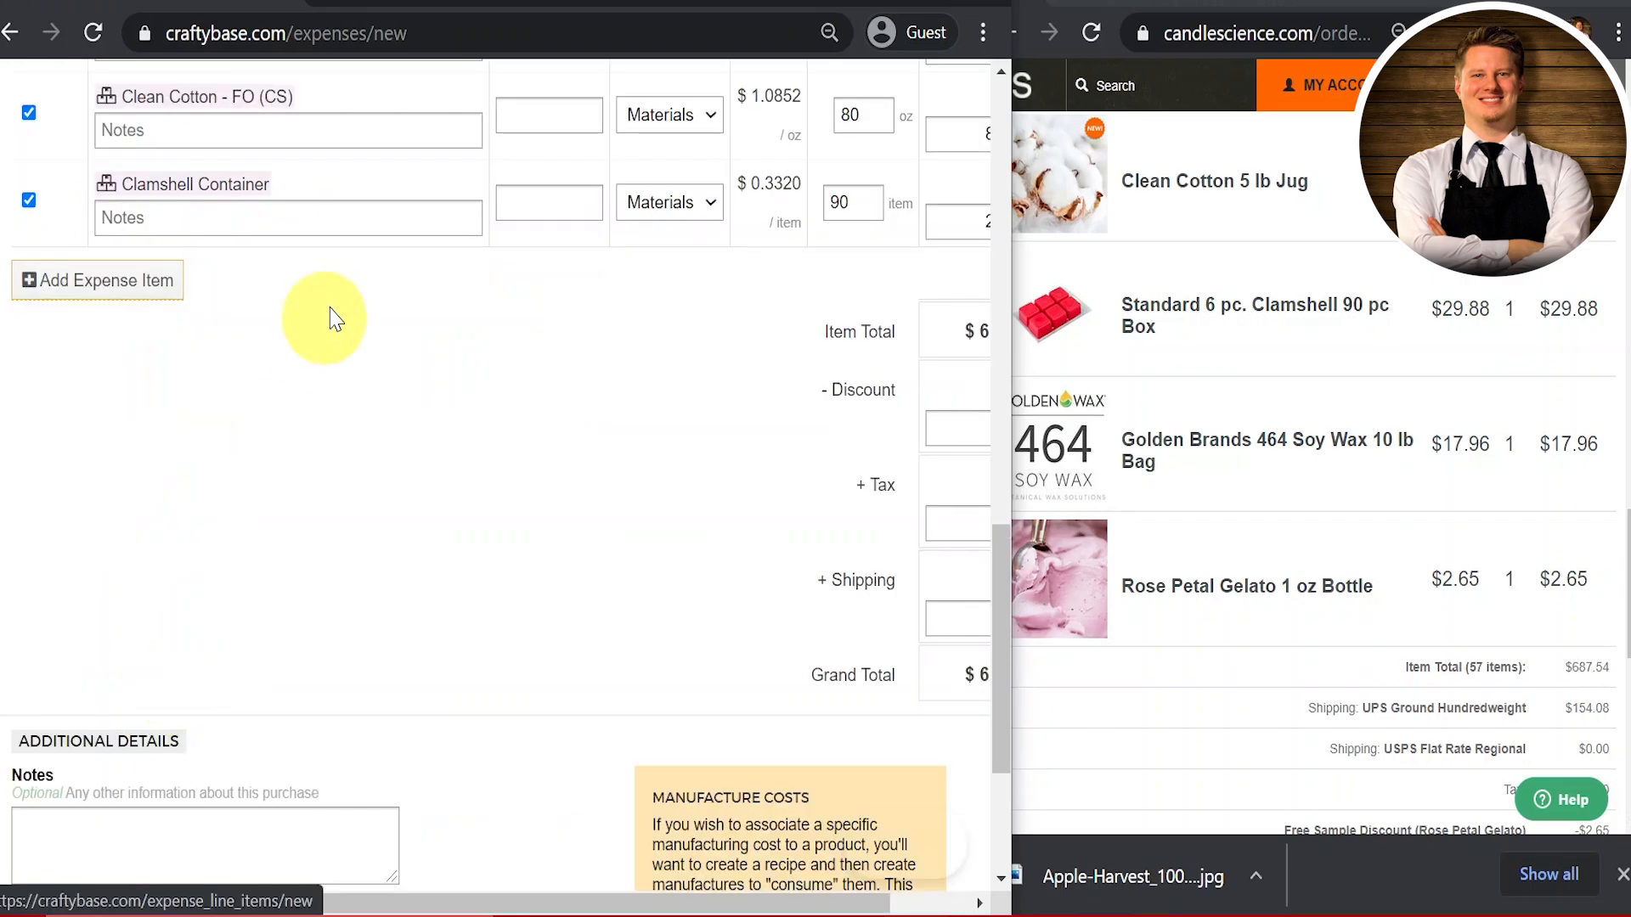
{"action": "left_click", "coordinate": [174, 293]}
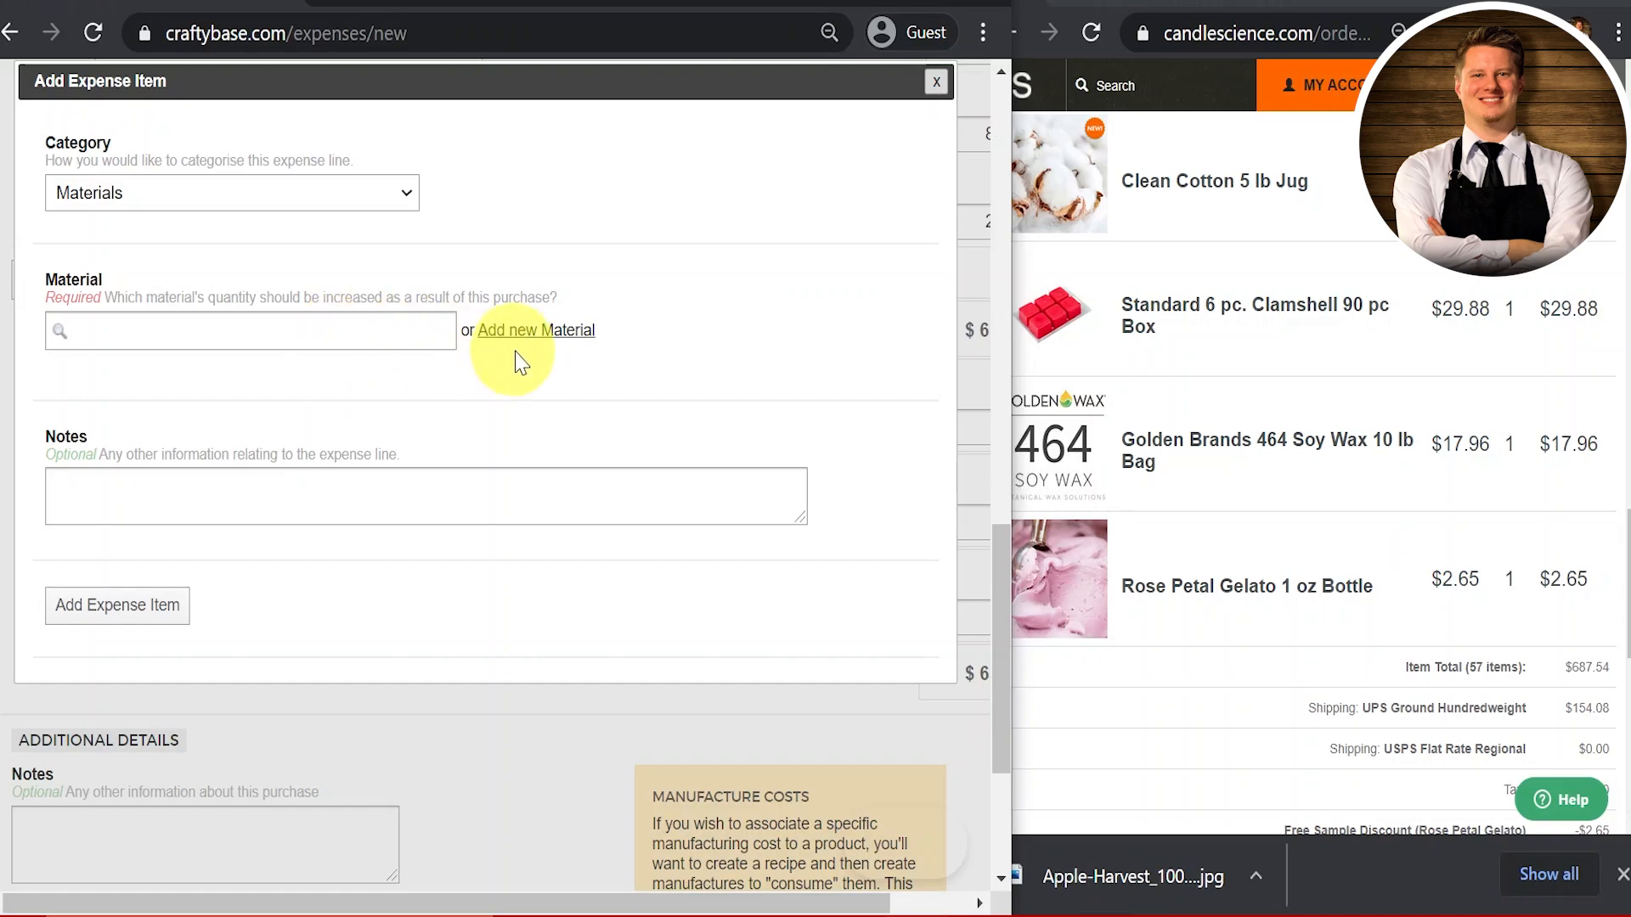
Step: Name a new material 'Golden Brands 464 Soy Wax' and attach Golden-Wax-464-Soy-Wax.jpg
{"action": "left_click", "coordinate": [540, 332]}
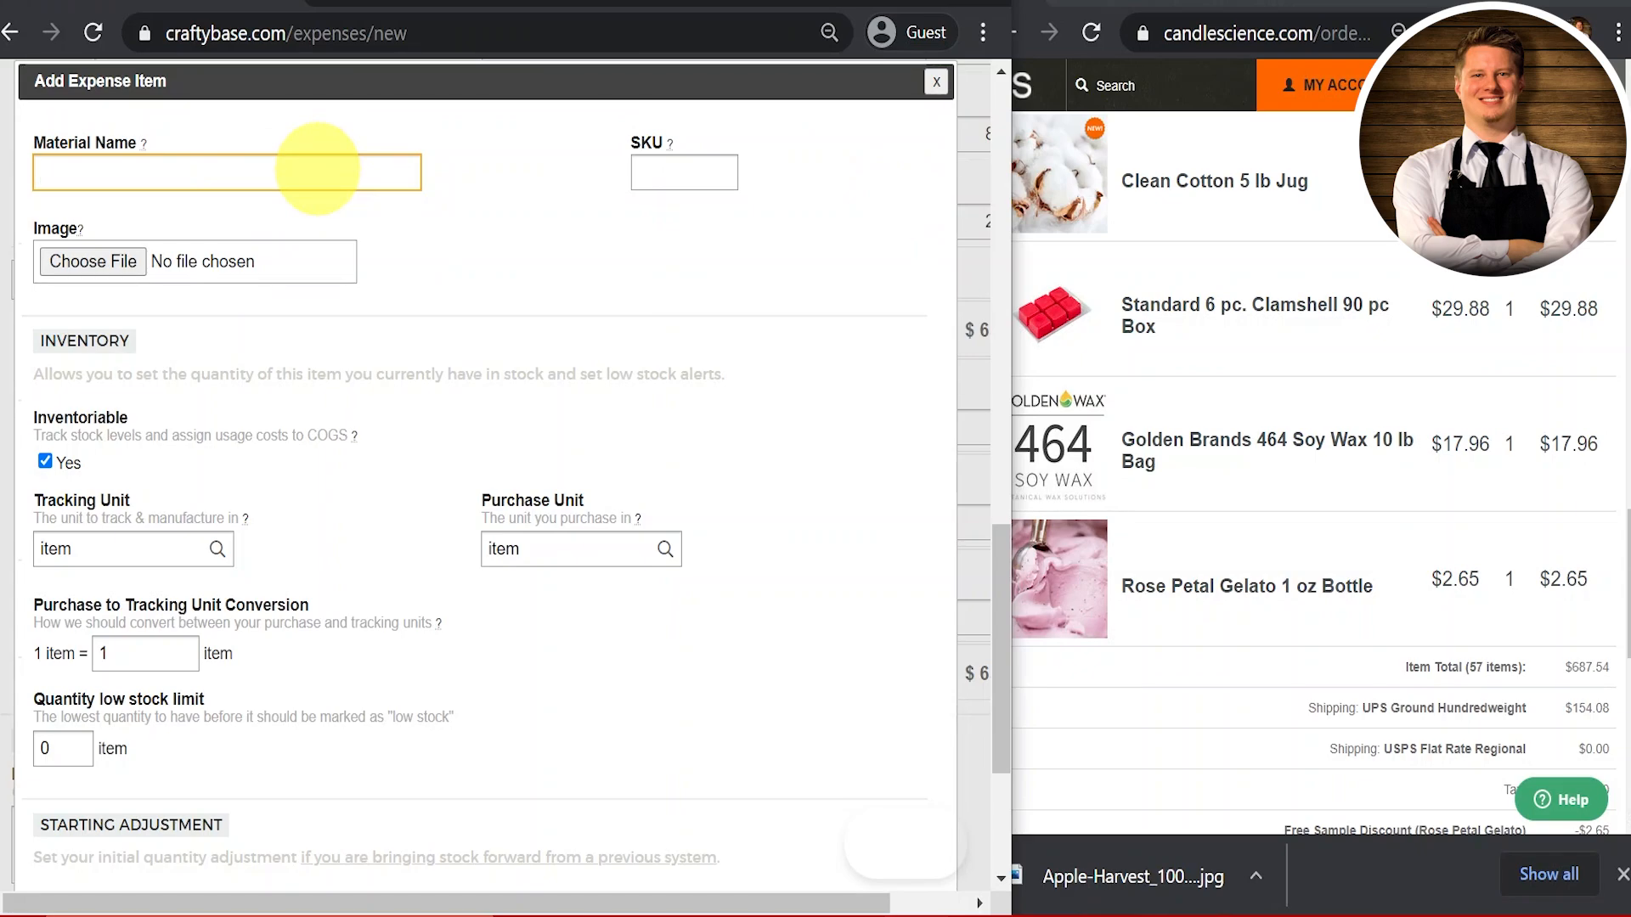
{"action": "type", "text": "GE"}
{"action": "type", "text": "olden Brands"}
{"action": "type", "text": " 464 Soy Wax"}
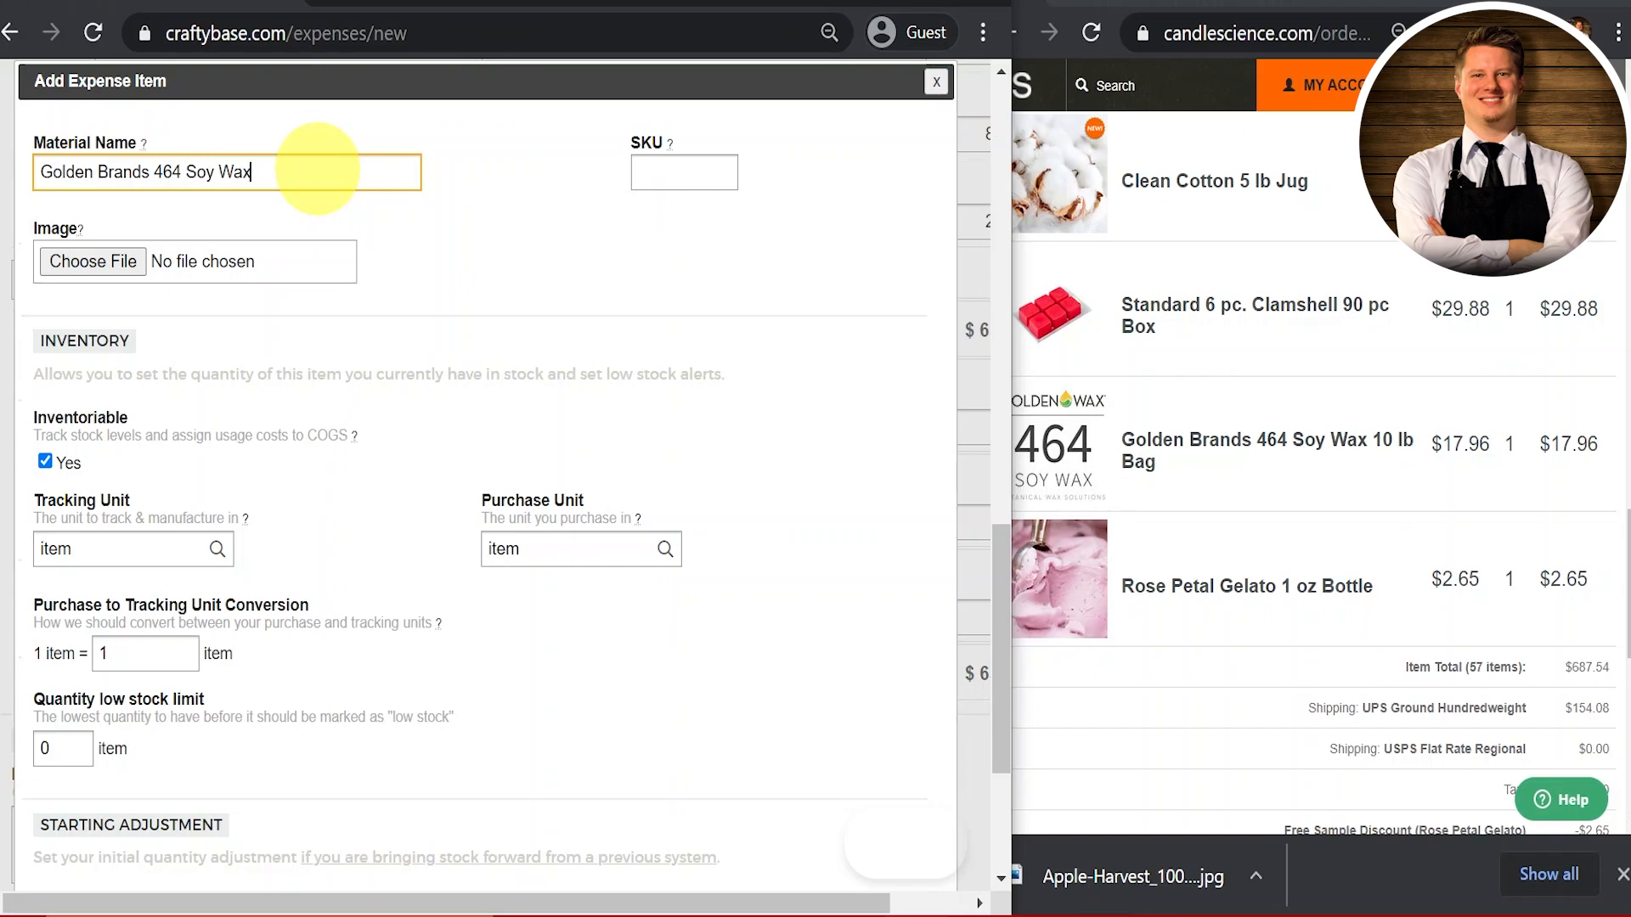
{"action": "left_click", "coordinate": [136, 268]}
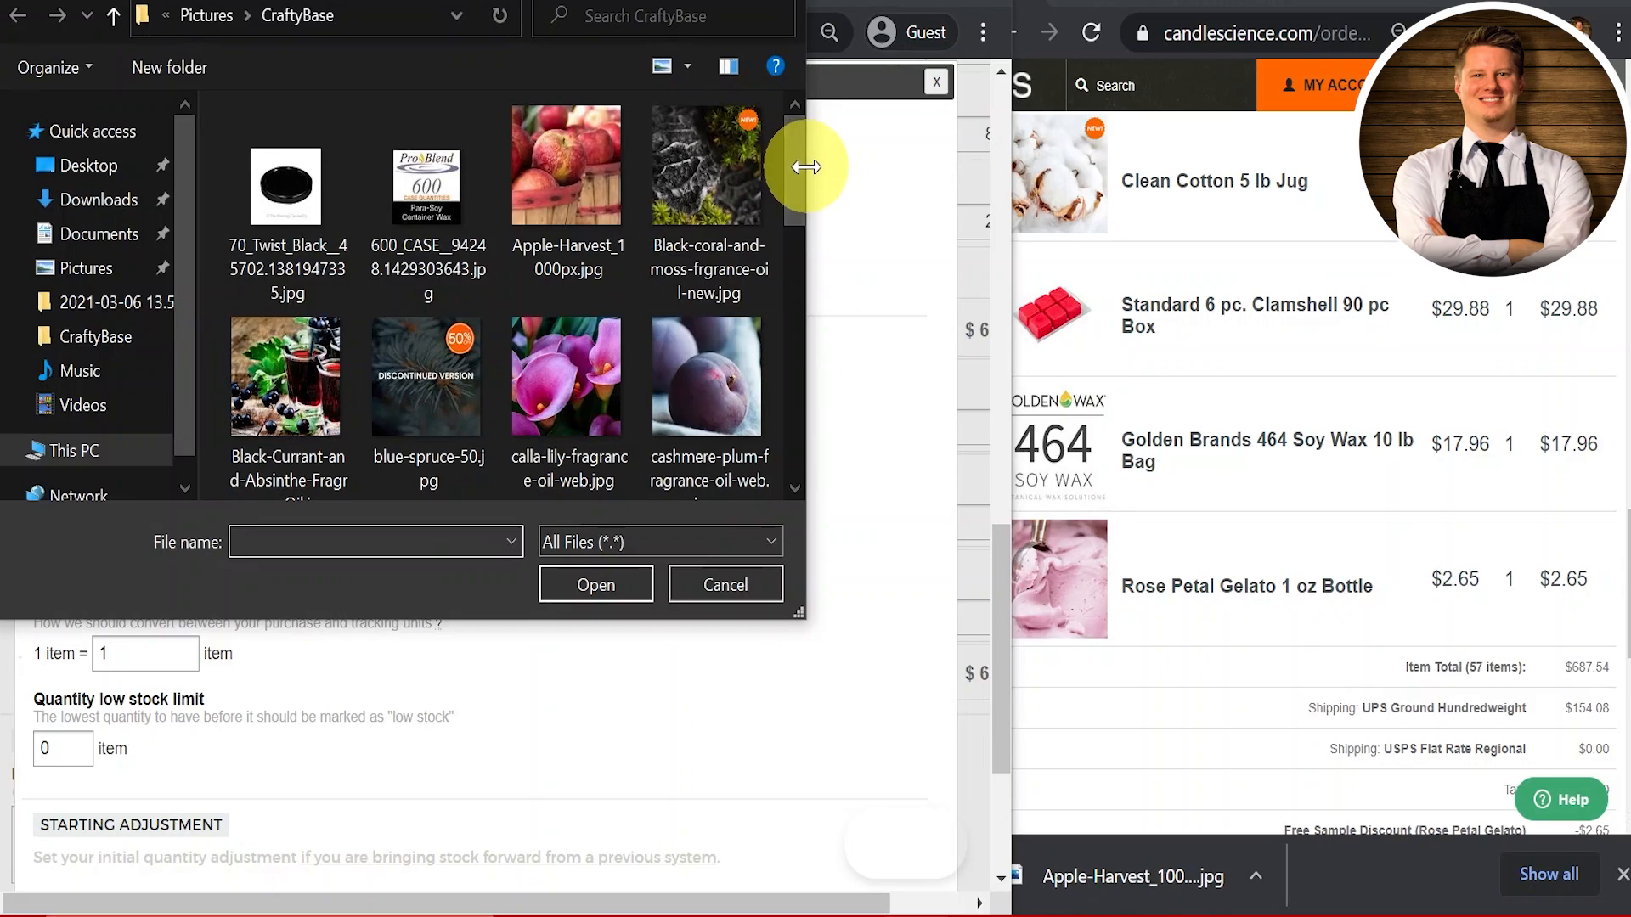
{"action": "scroll", "coordinate": [794, 170], "scroll_direction": "down", "scroll_amount": 4}
{"action": "left_click", "coordinate": [595, 335]}
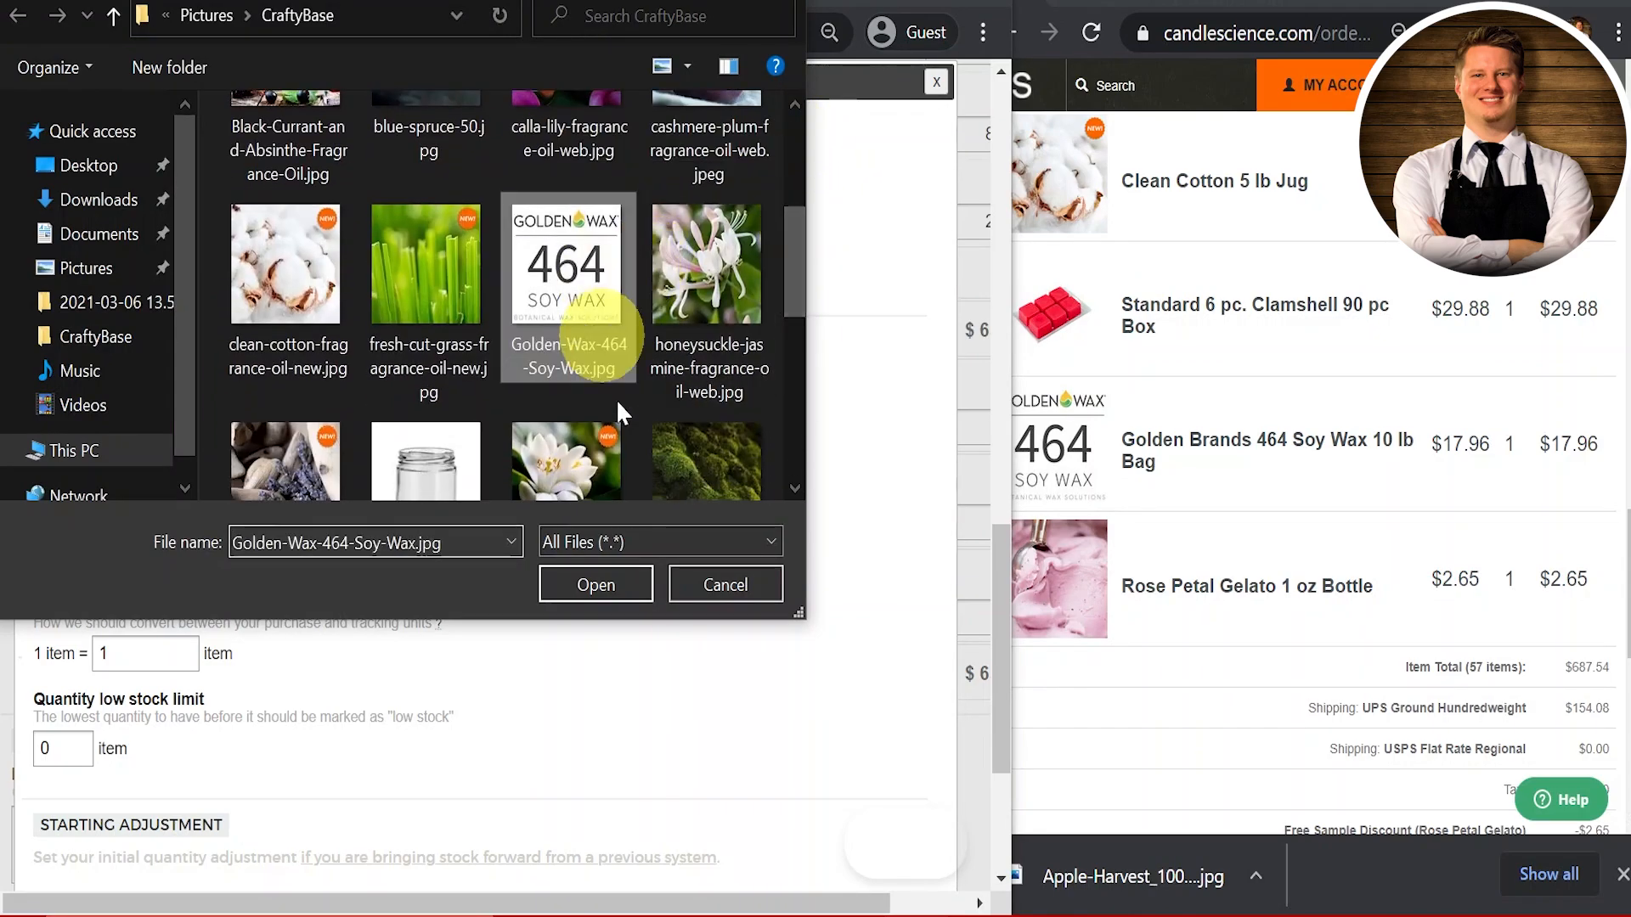
{"action": "left_click", "coordinate": [628, 584]}
{"action": "scroll", "coordinate": [631, 594], "scroll_direction": "down", "scroll_amount": 2}
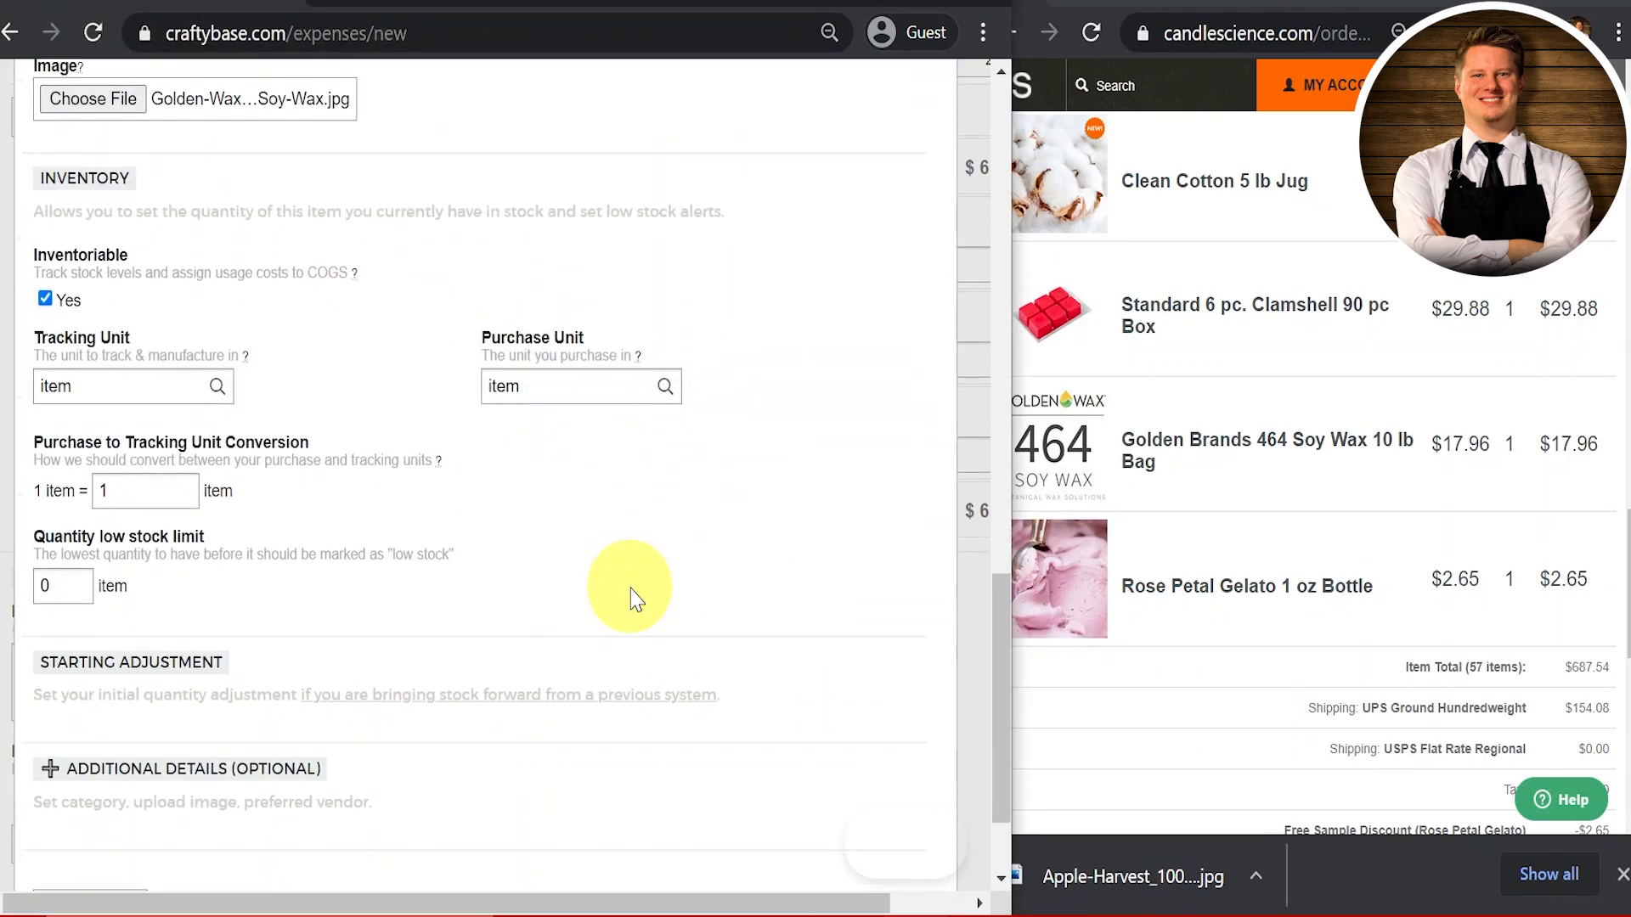
Step: Set soy wax units to oz tracked, lb purchased at 16 oz/lb, with a low-stock limit
{"action": "left_click", "coordinate": [106, 396]}
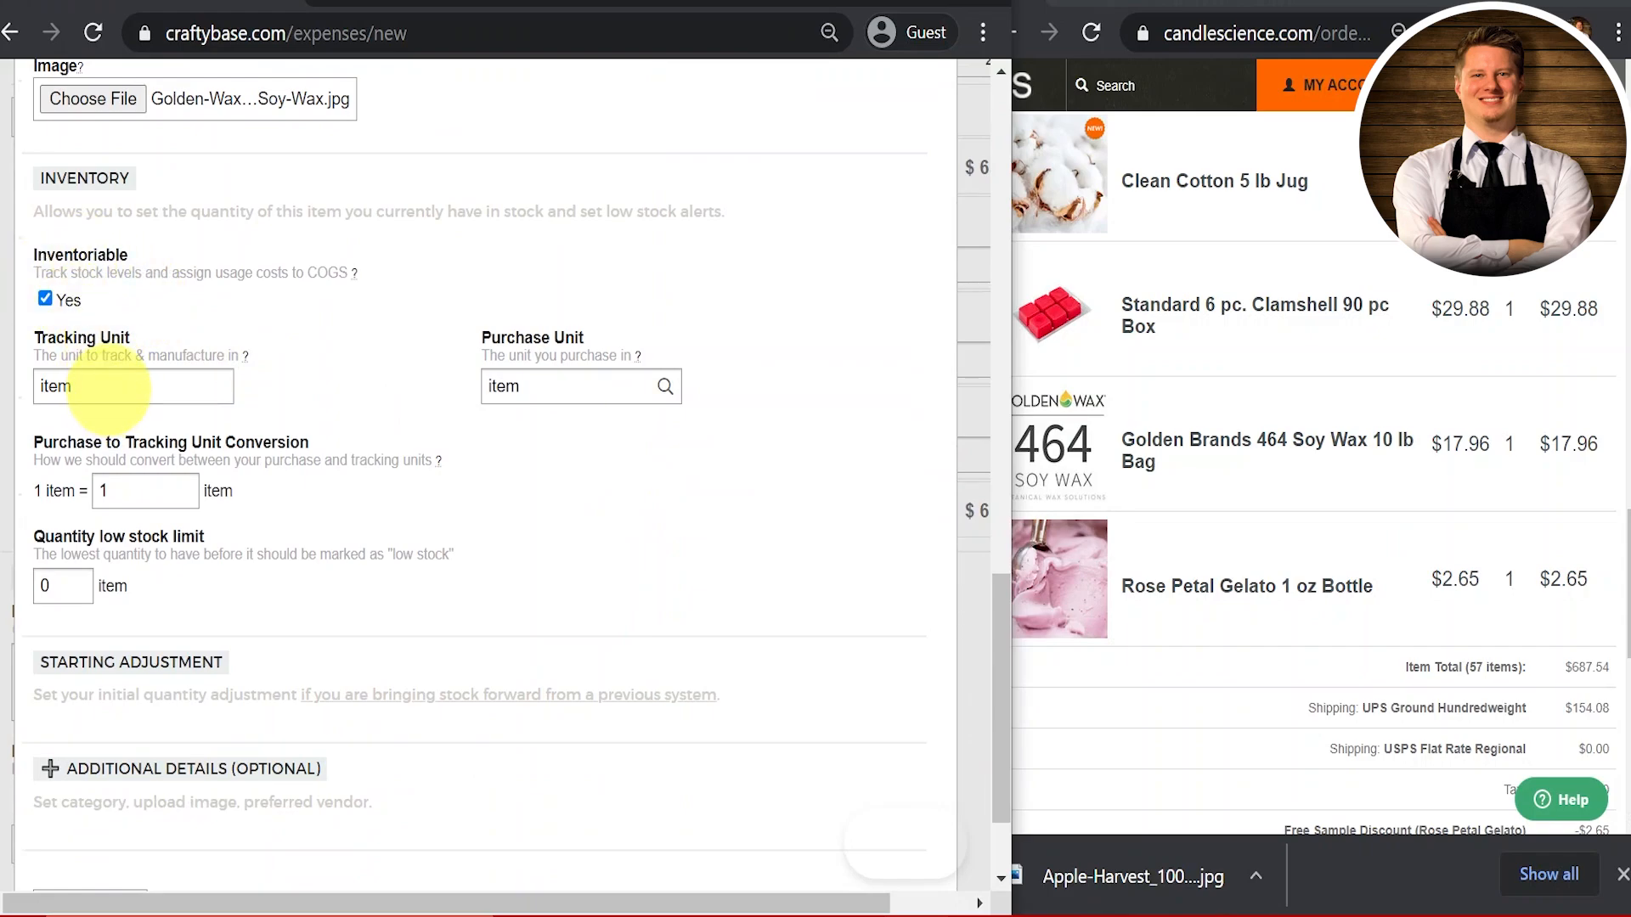
{"action": "double_click", "coordinate": [108, 389]}
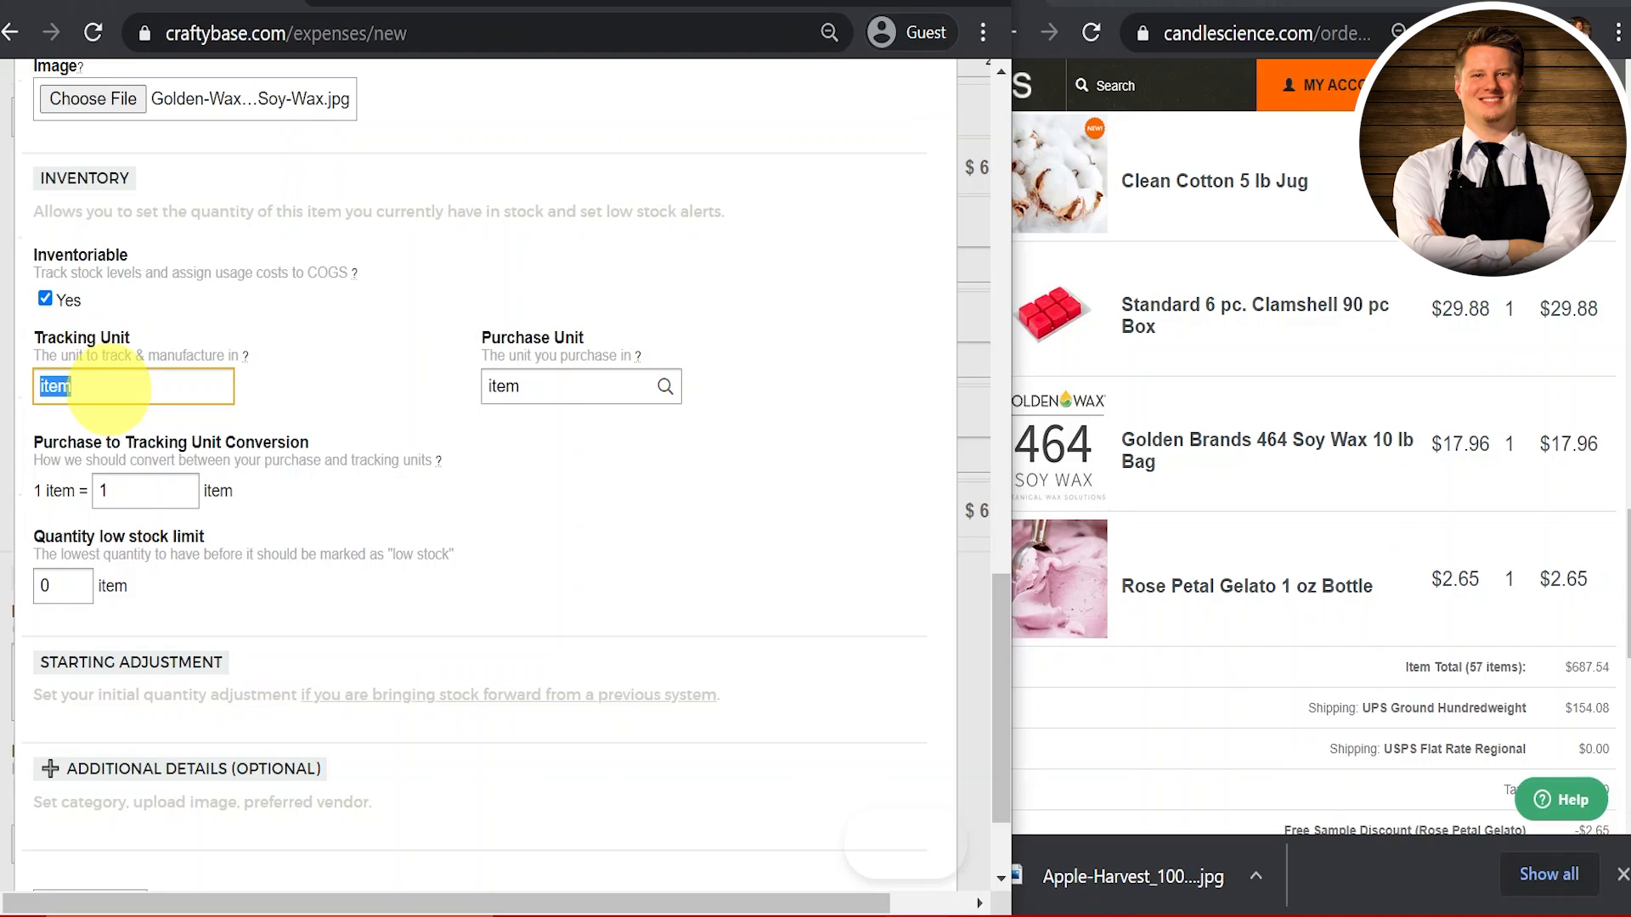
{"action": "type", "text": "oz"}
{"action": "key", "text": "Tab"}
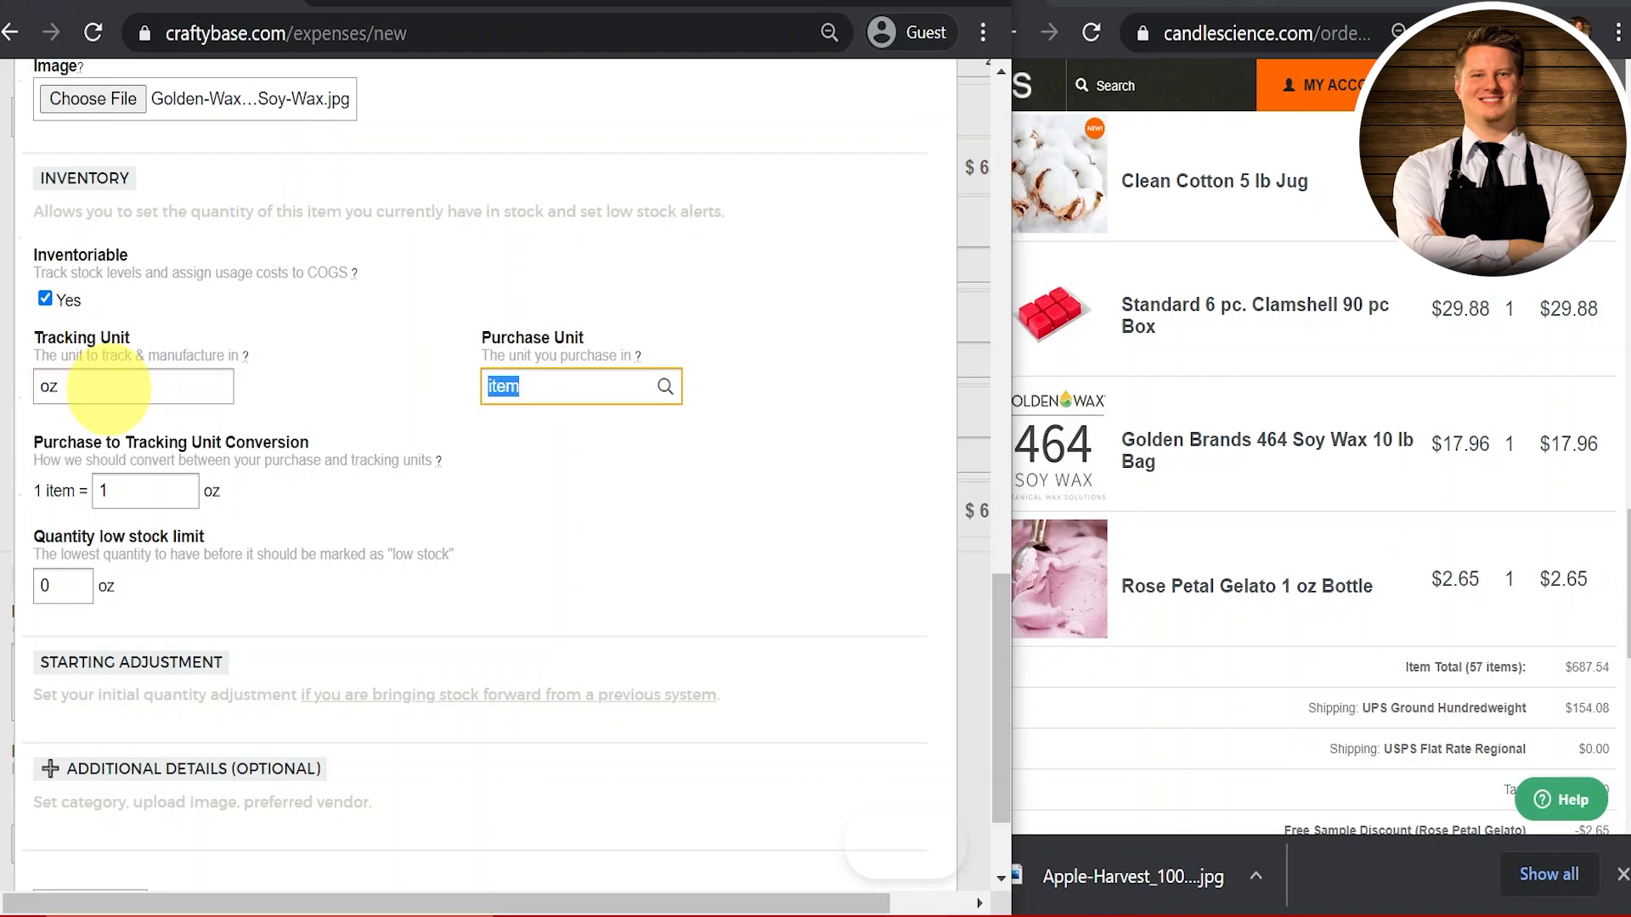
{"action": "type", "text": "lb"}
{"action": "key", "text": "Tab"}
{"action": "type", "text": "16"}
{"action": "scroll", "coordinate": [357, 543], "scroll_direction": "down", "scroll_amount": 2}
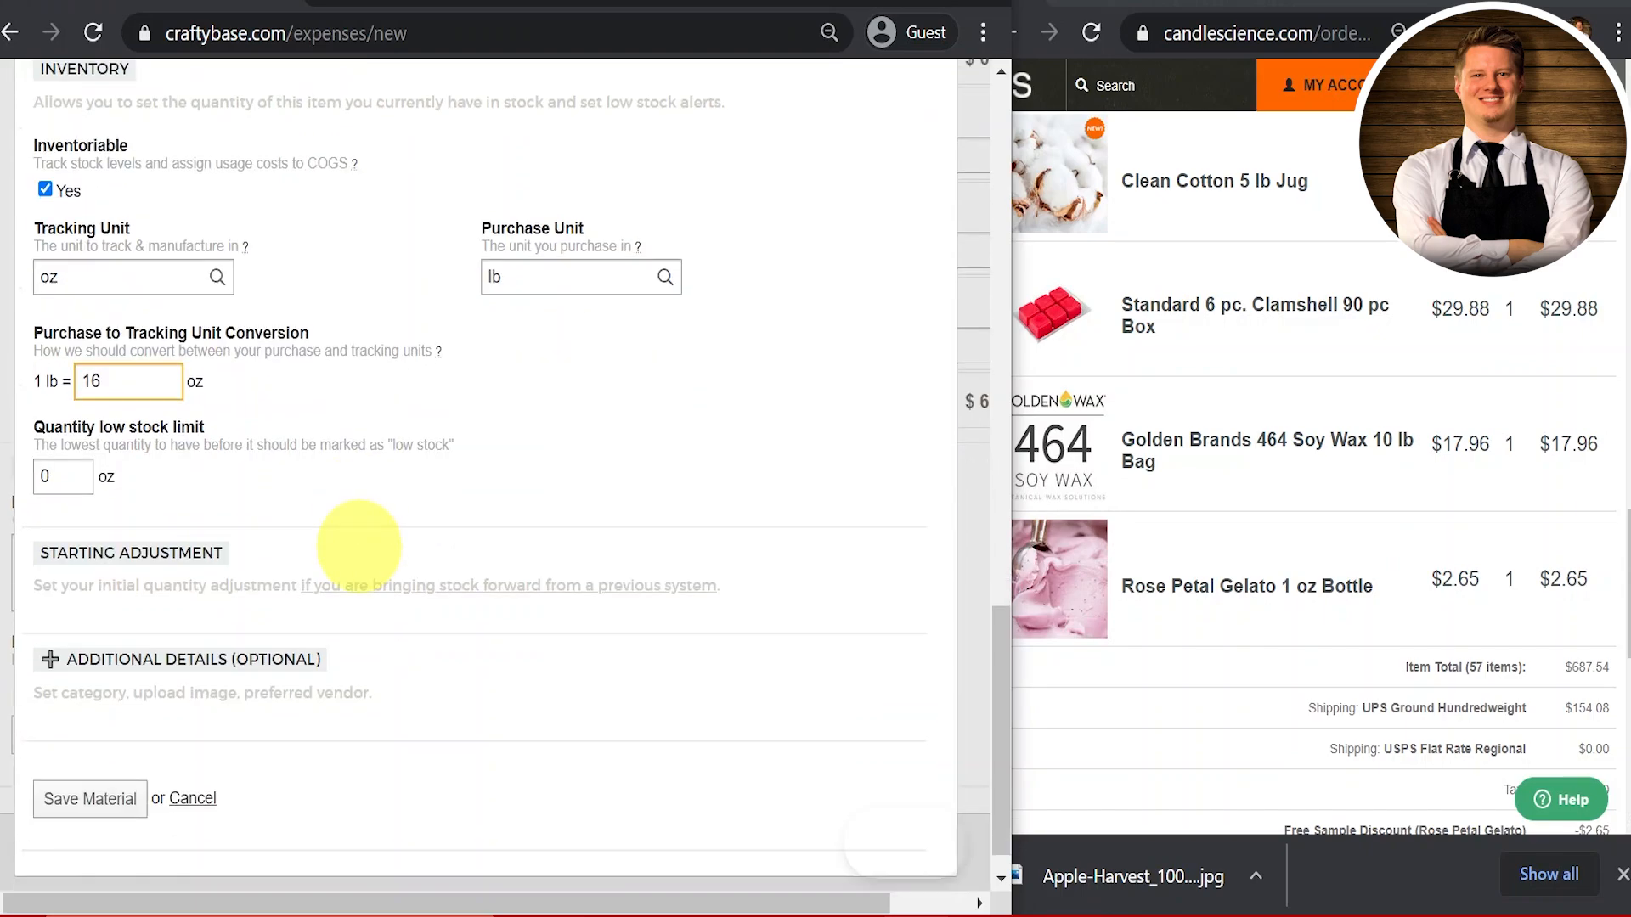
{"action": "double_click", "coordinate": [63, 438]}
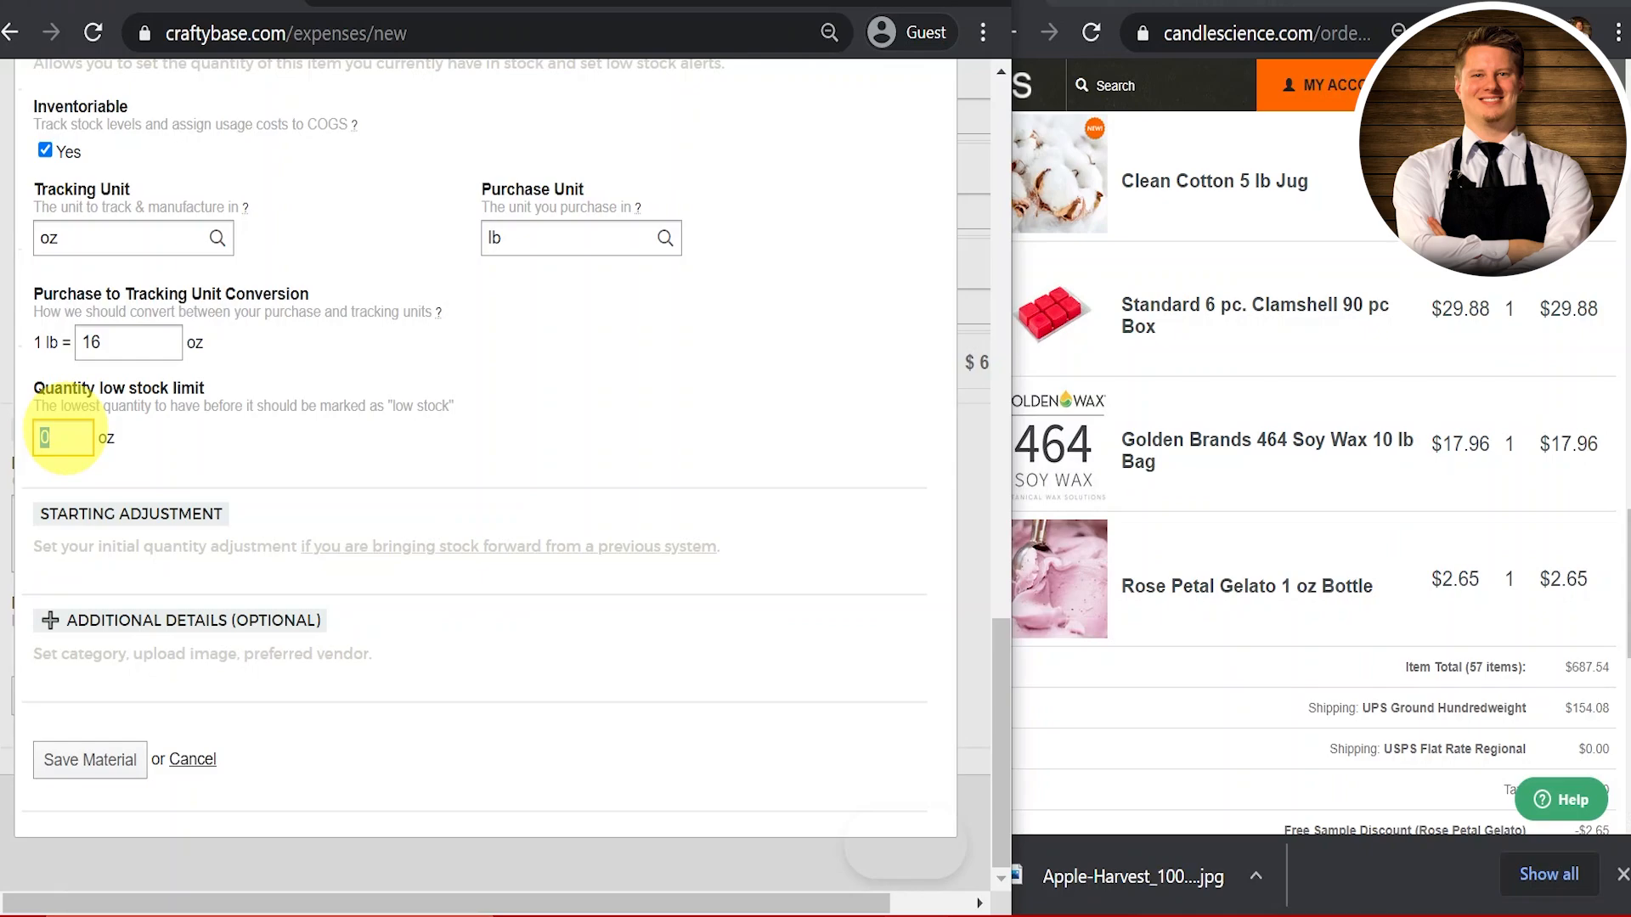
{"action": "type", "text": "150"}
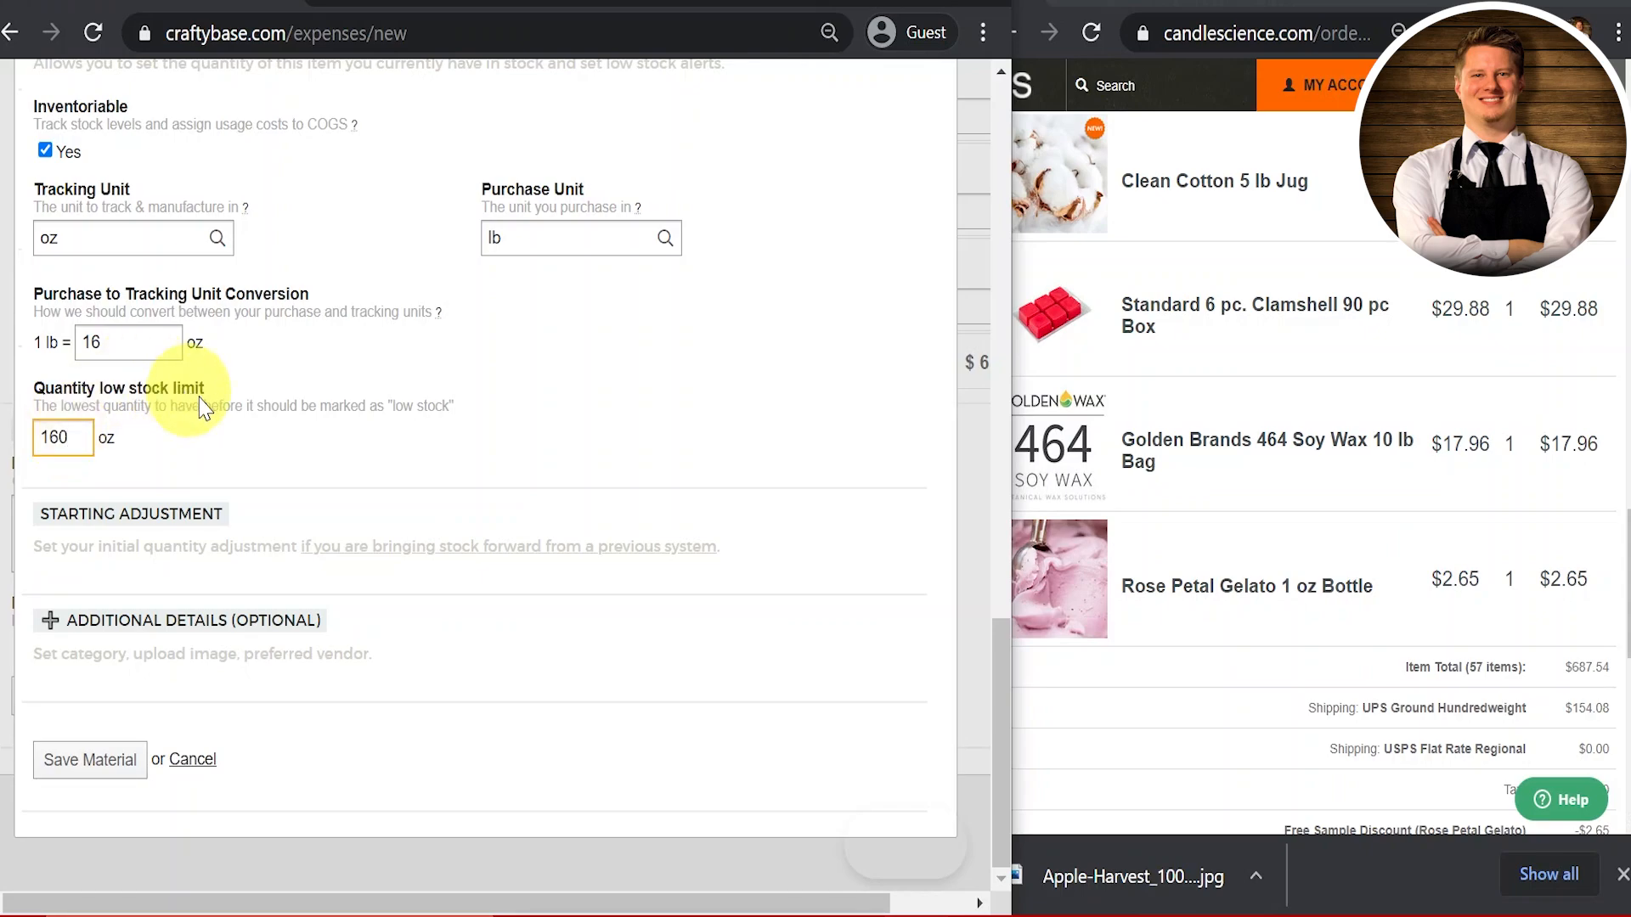
{"action": "left_click", "coordinate": [149, 626]}
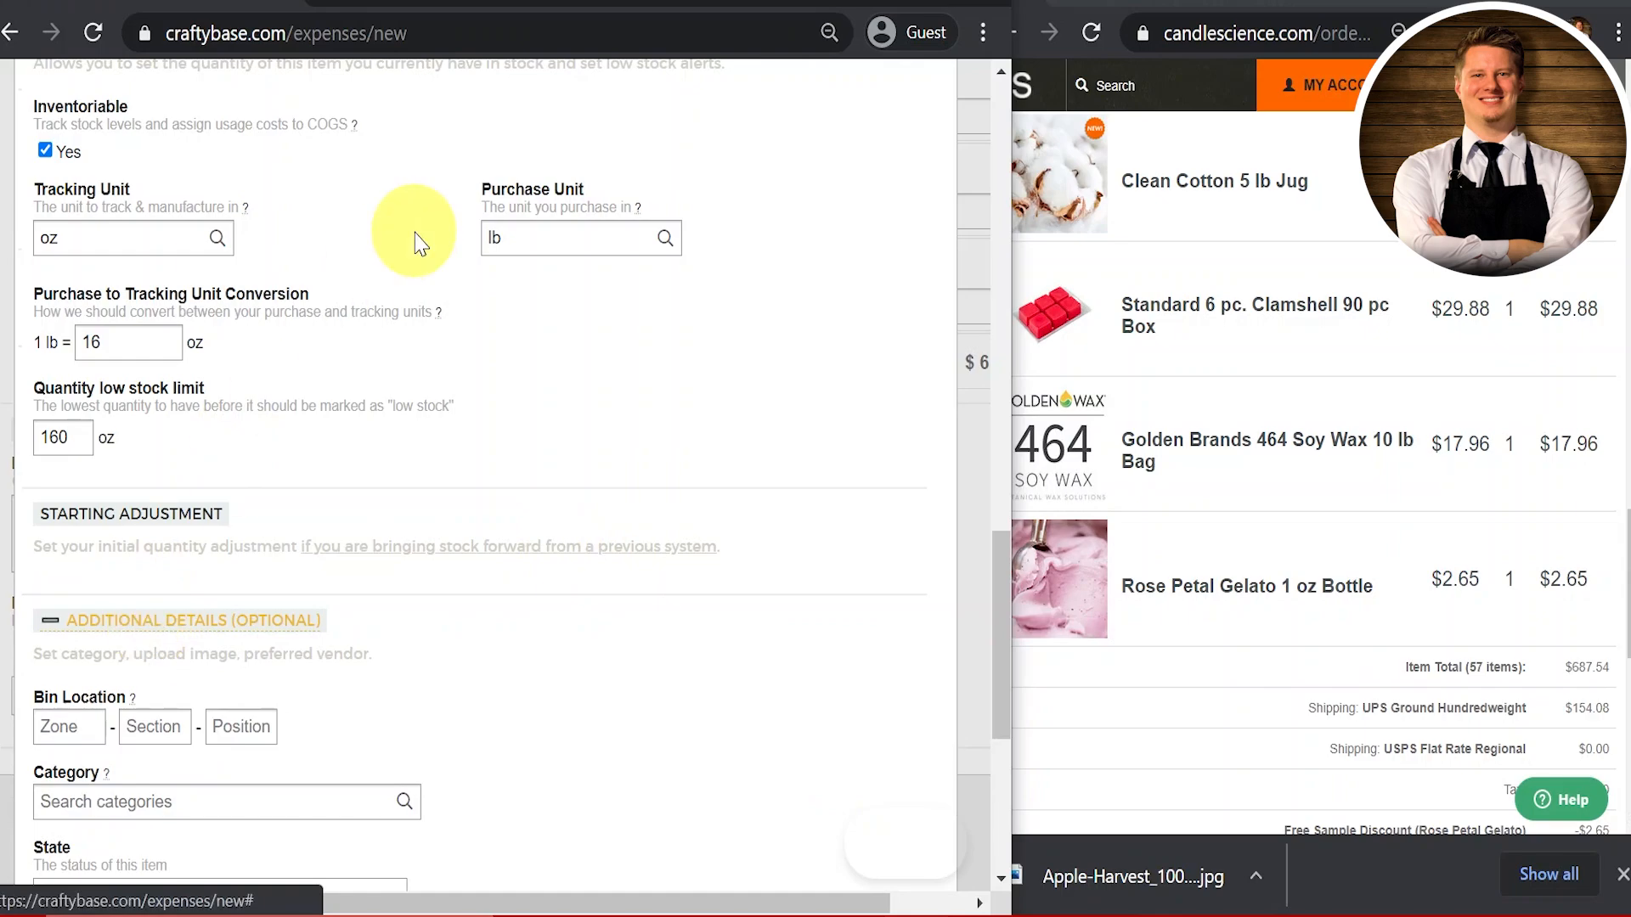
Step: File the Golden Brands 464 Soy Wax material under the Waxes category and save it
{"action": "scroll", "coordinate": [411, 240], "scroll_direction": "down", "scroll_amount": 5}
{"action": "left_click", "coordinate": [248, 326]}
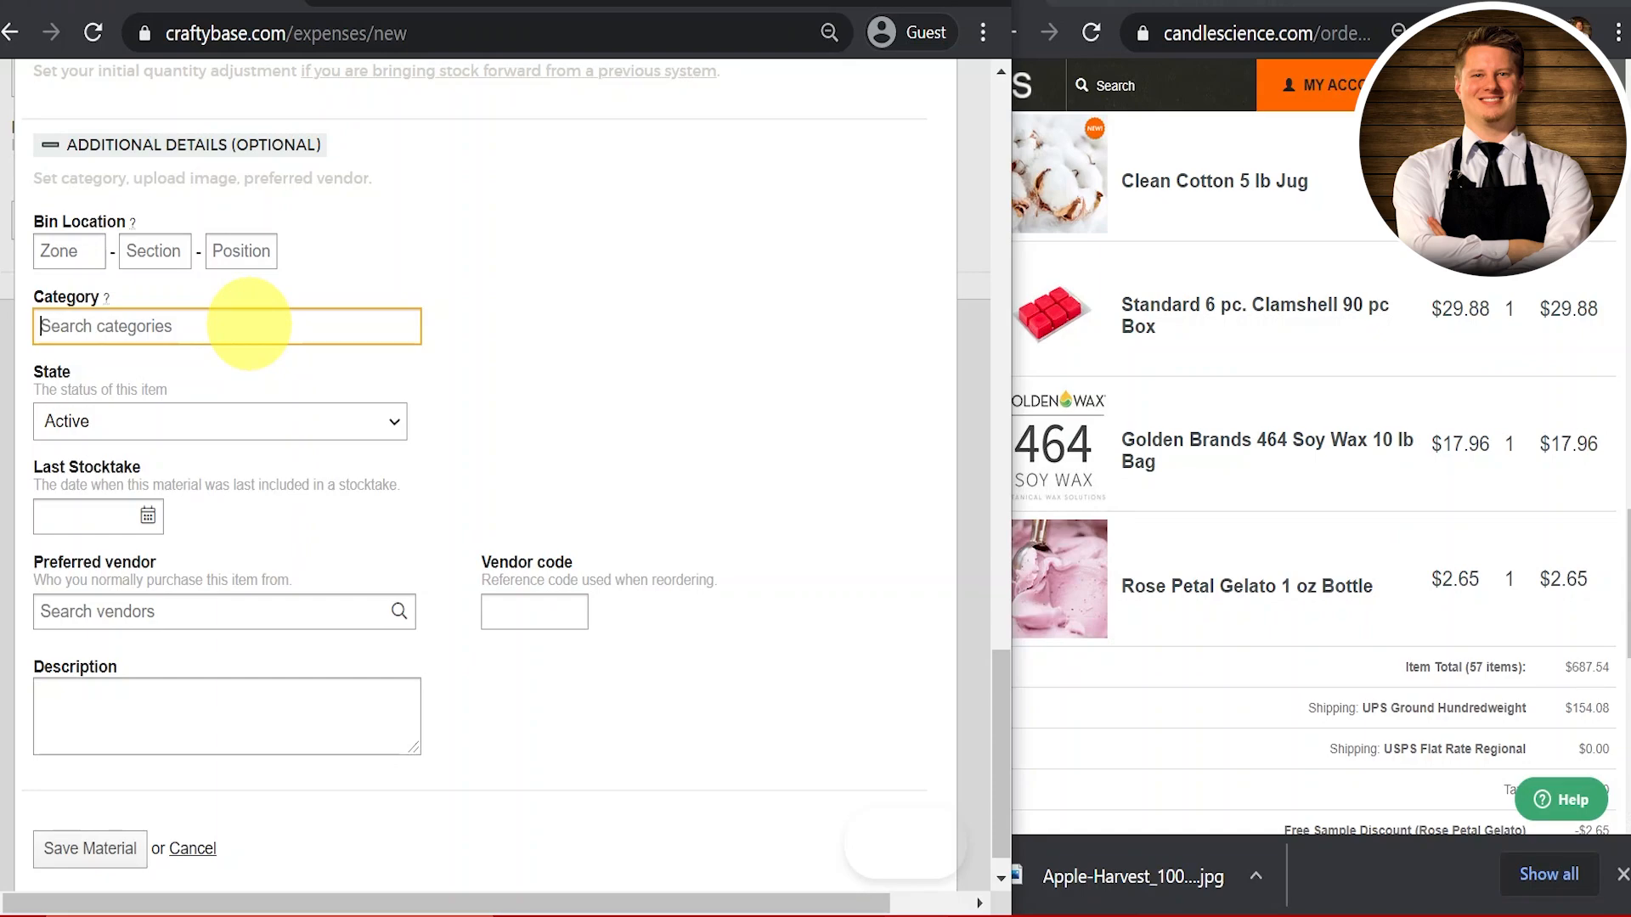
{"action": "type", "text": "Waxes"}
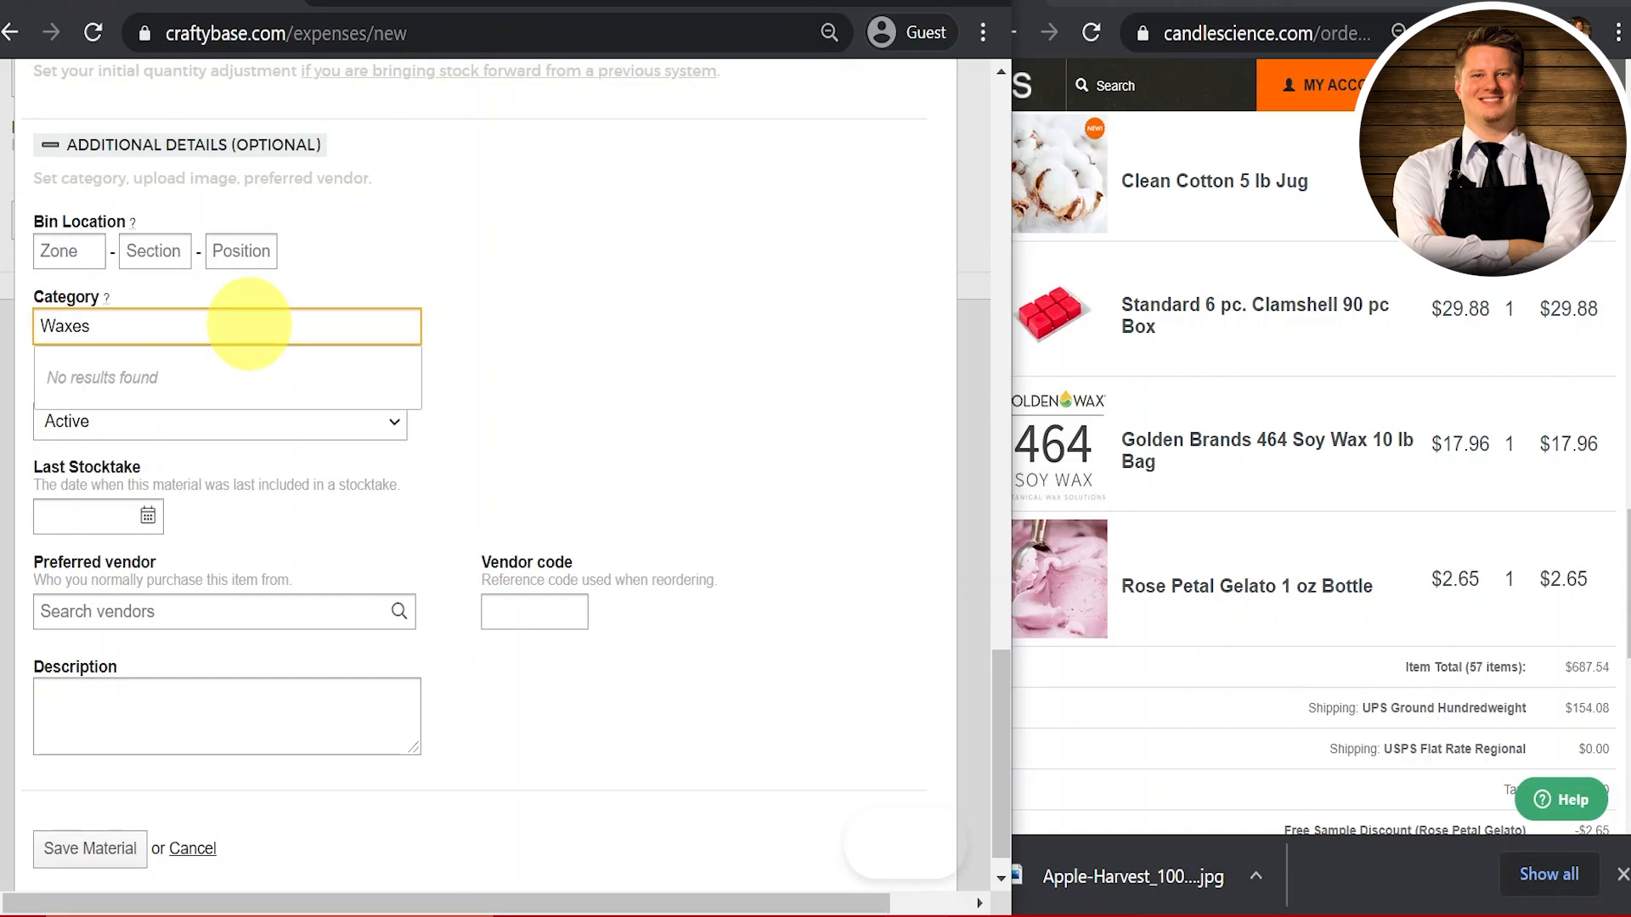
{"action": "scroll", "coordinate": [593, 374], "scroll_direction": "up", "scroll_amount": 10}
{"action": "scroll", "coordinate": [544, 509], "scroll_direction": "down", "scroll_amount": 10}
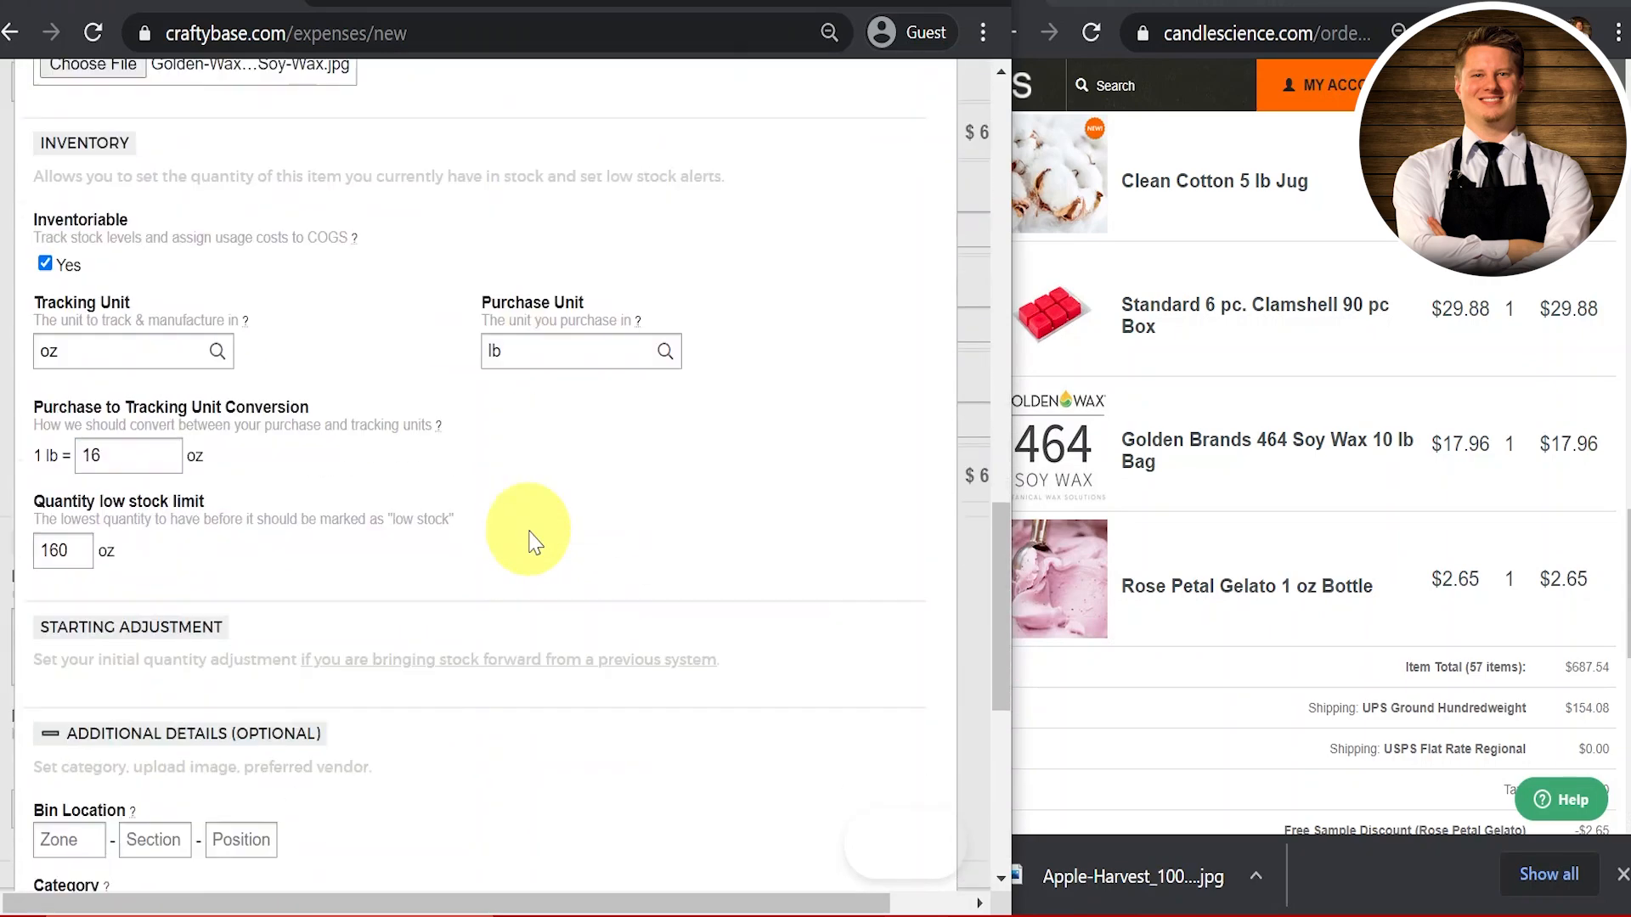
{"action": "scroll", "coordinate": [528, 544], "scroll_direction": "down", "scroll_amount": 2}
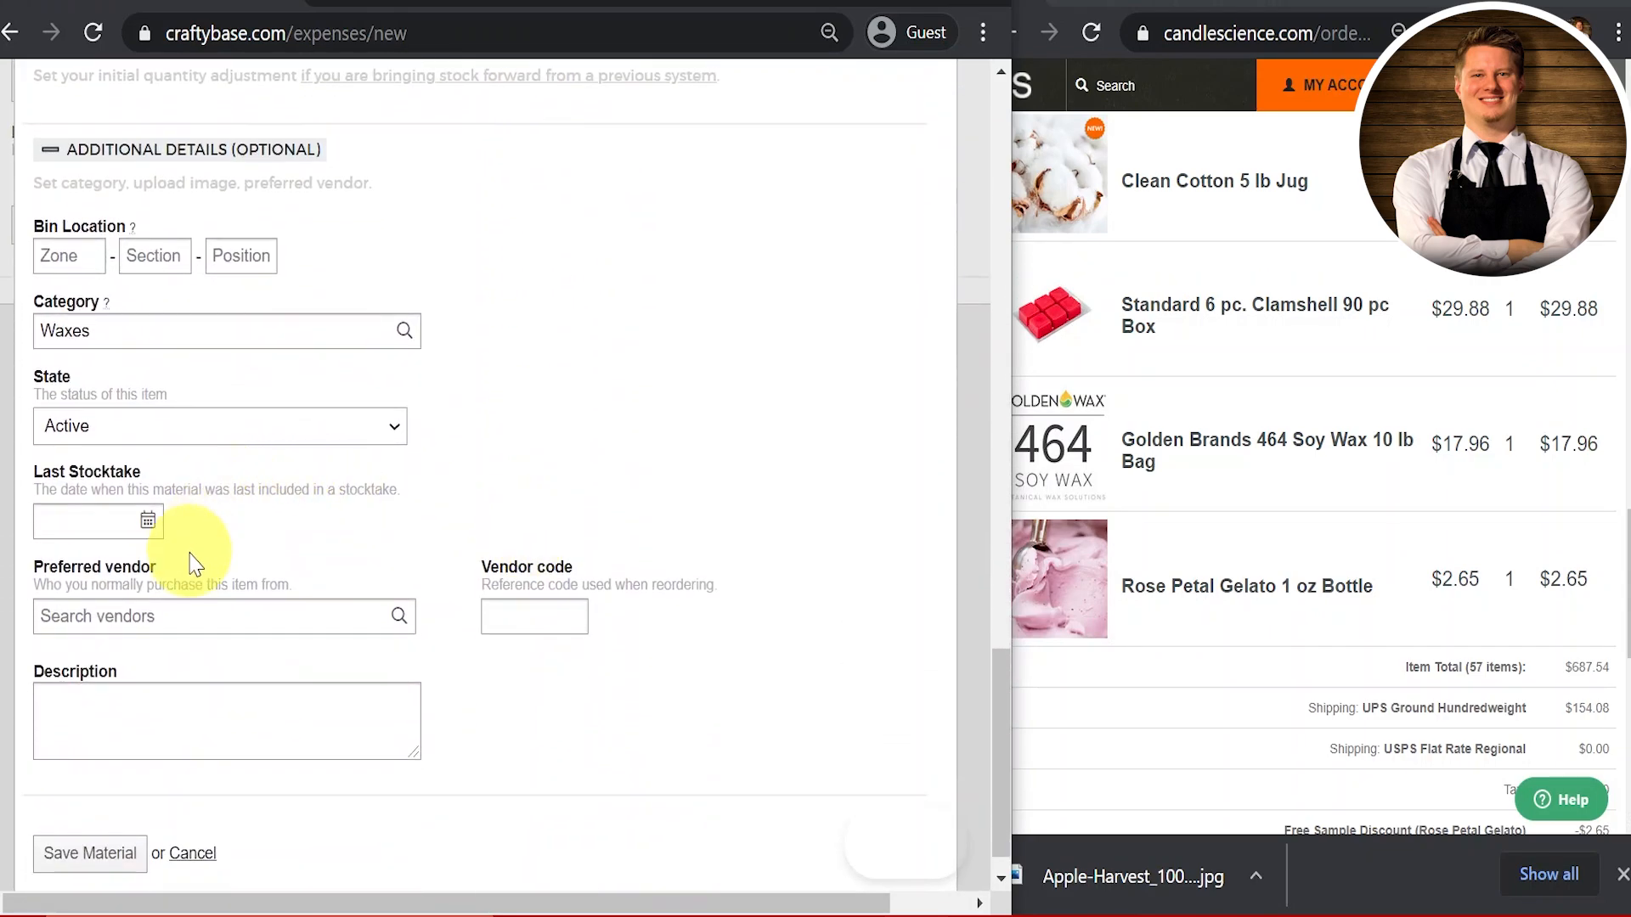
{"action": "scroll", "coordinate": [287, 607], "scroll_direction": "down", "scroll_amount": 1}
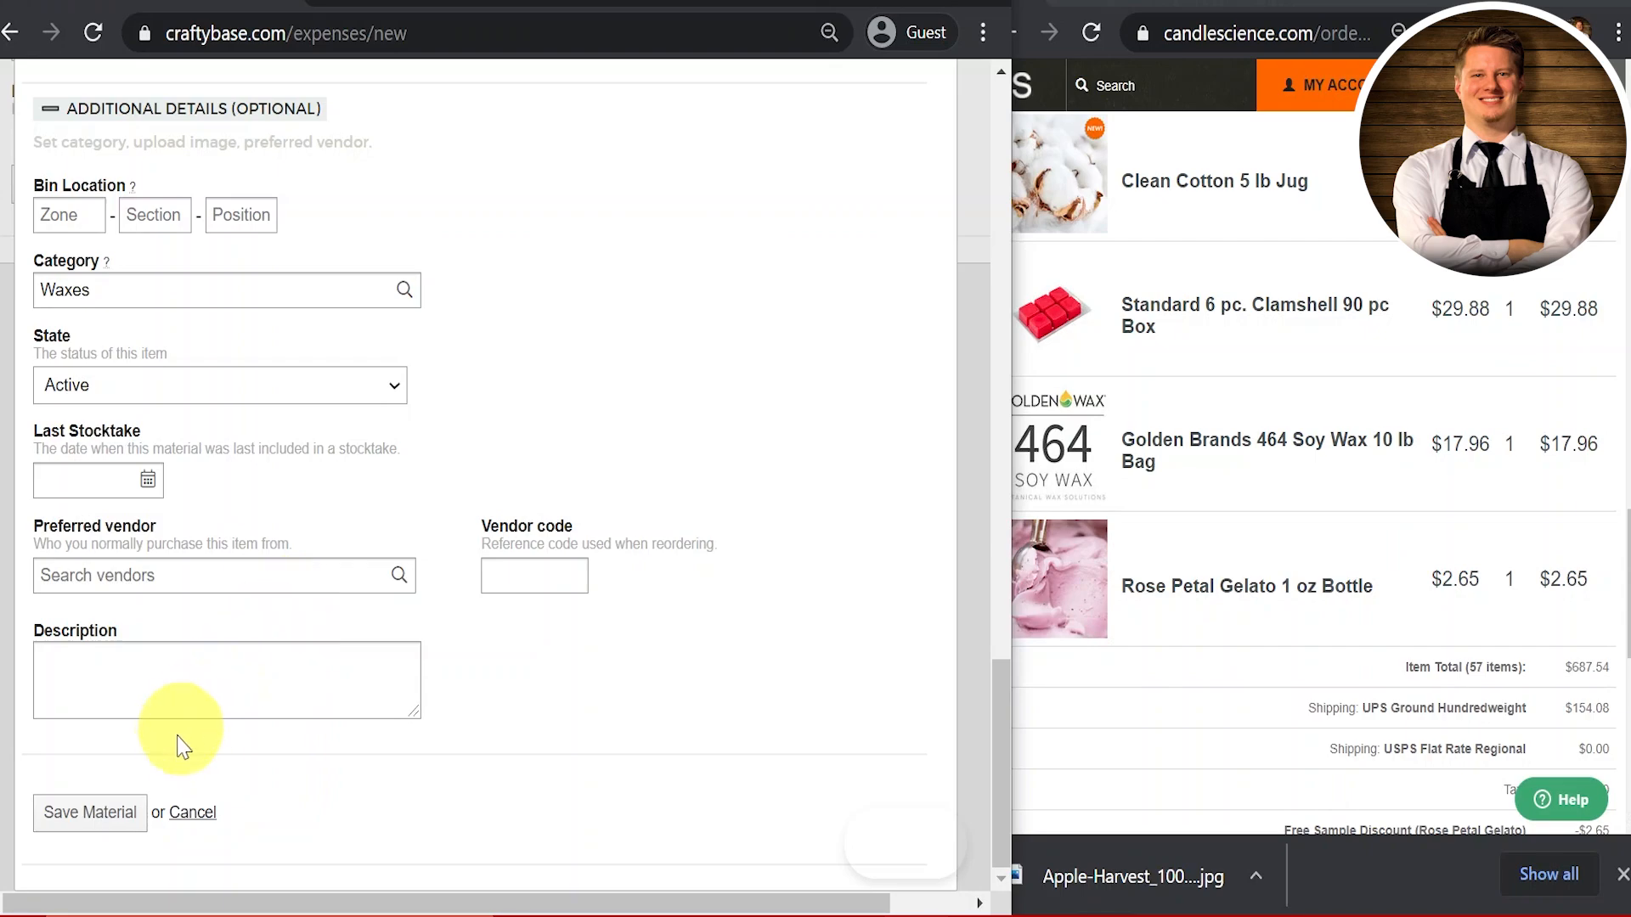
{"action": "left_click", "coordinate": [117, 814]}
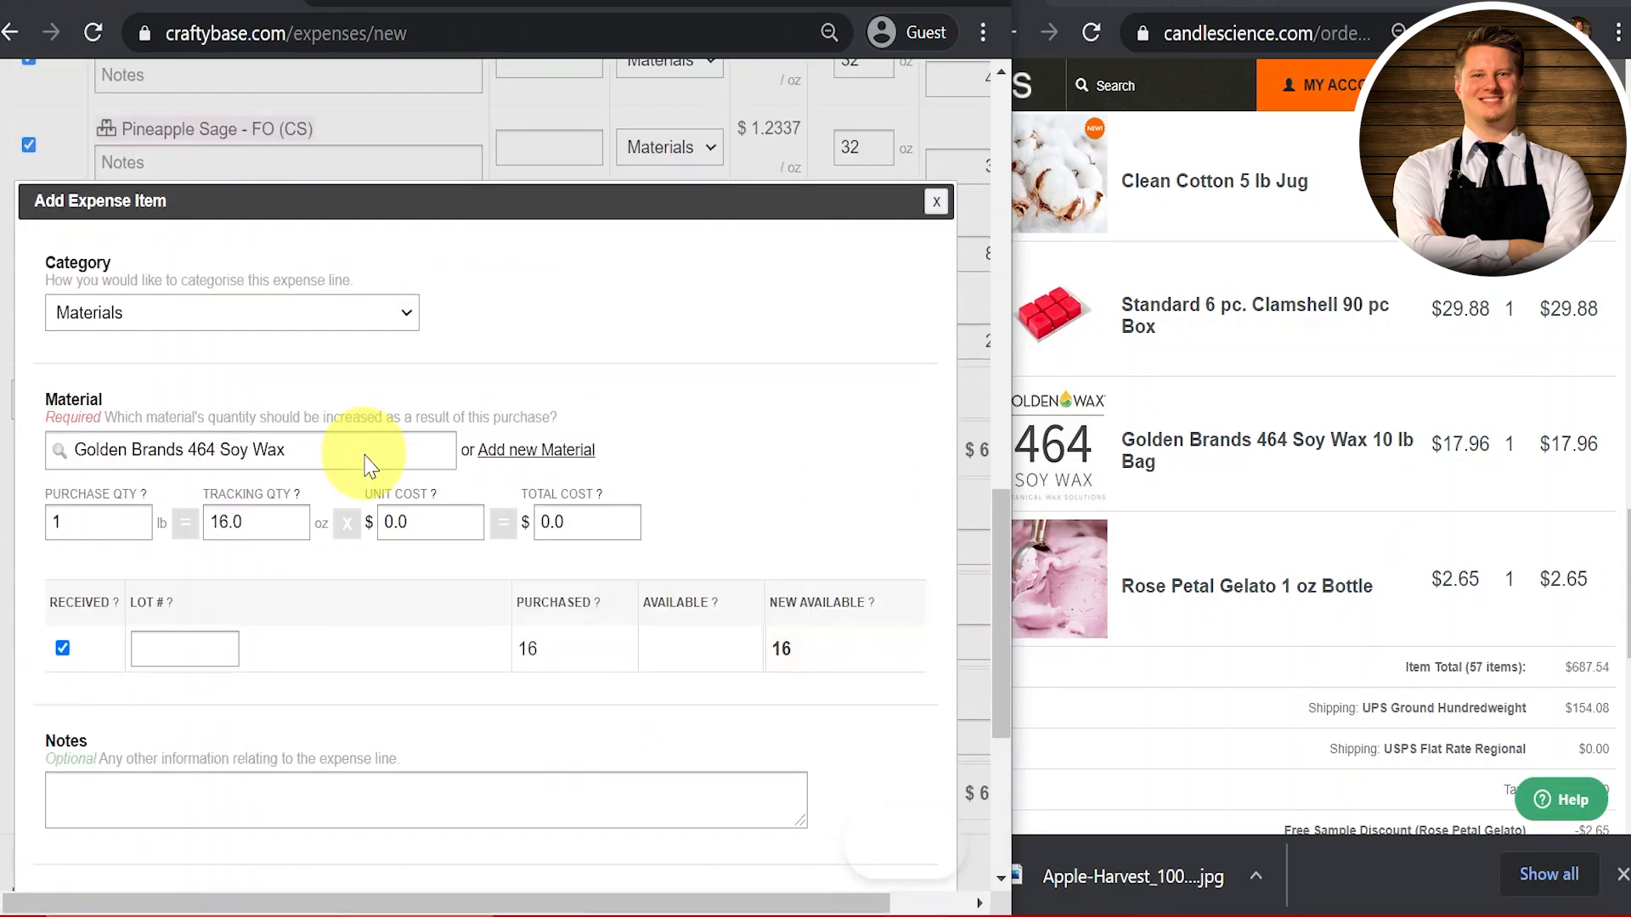
Step: Enter a purchase quantity of 10 lb (160 oz) and a total cost of $17.96
{"action": "double_click", "coordinate": [84, 524]}
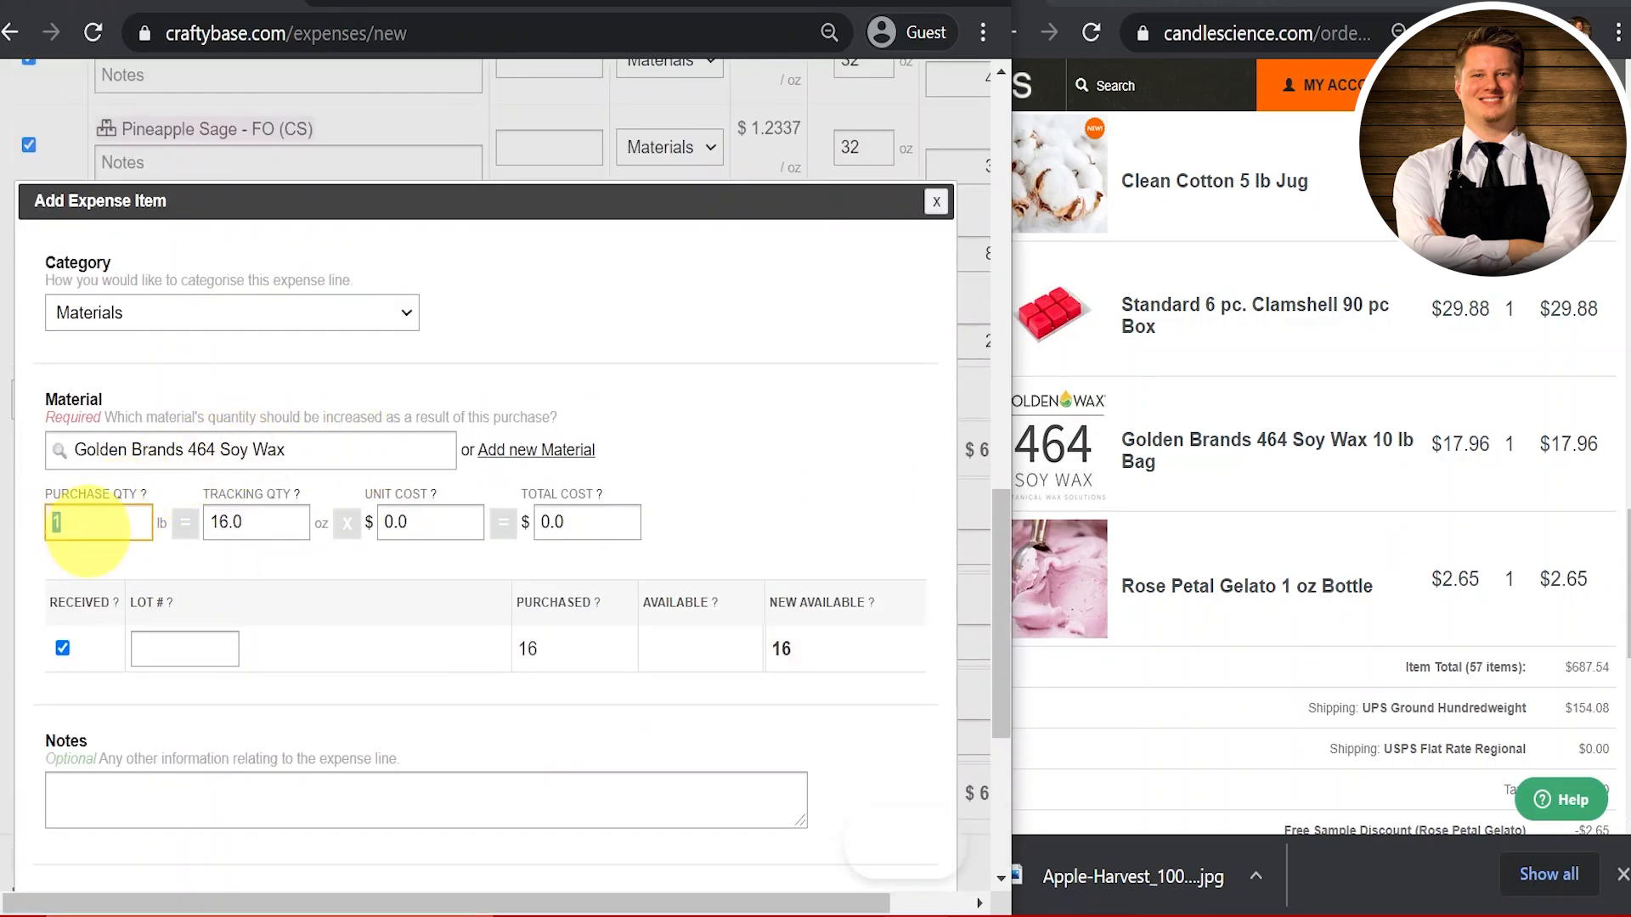
{"action": "type", "text": "10"}
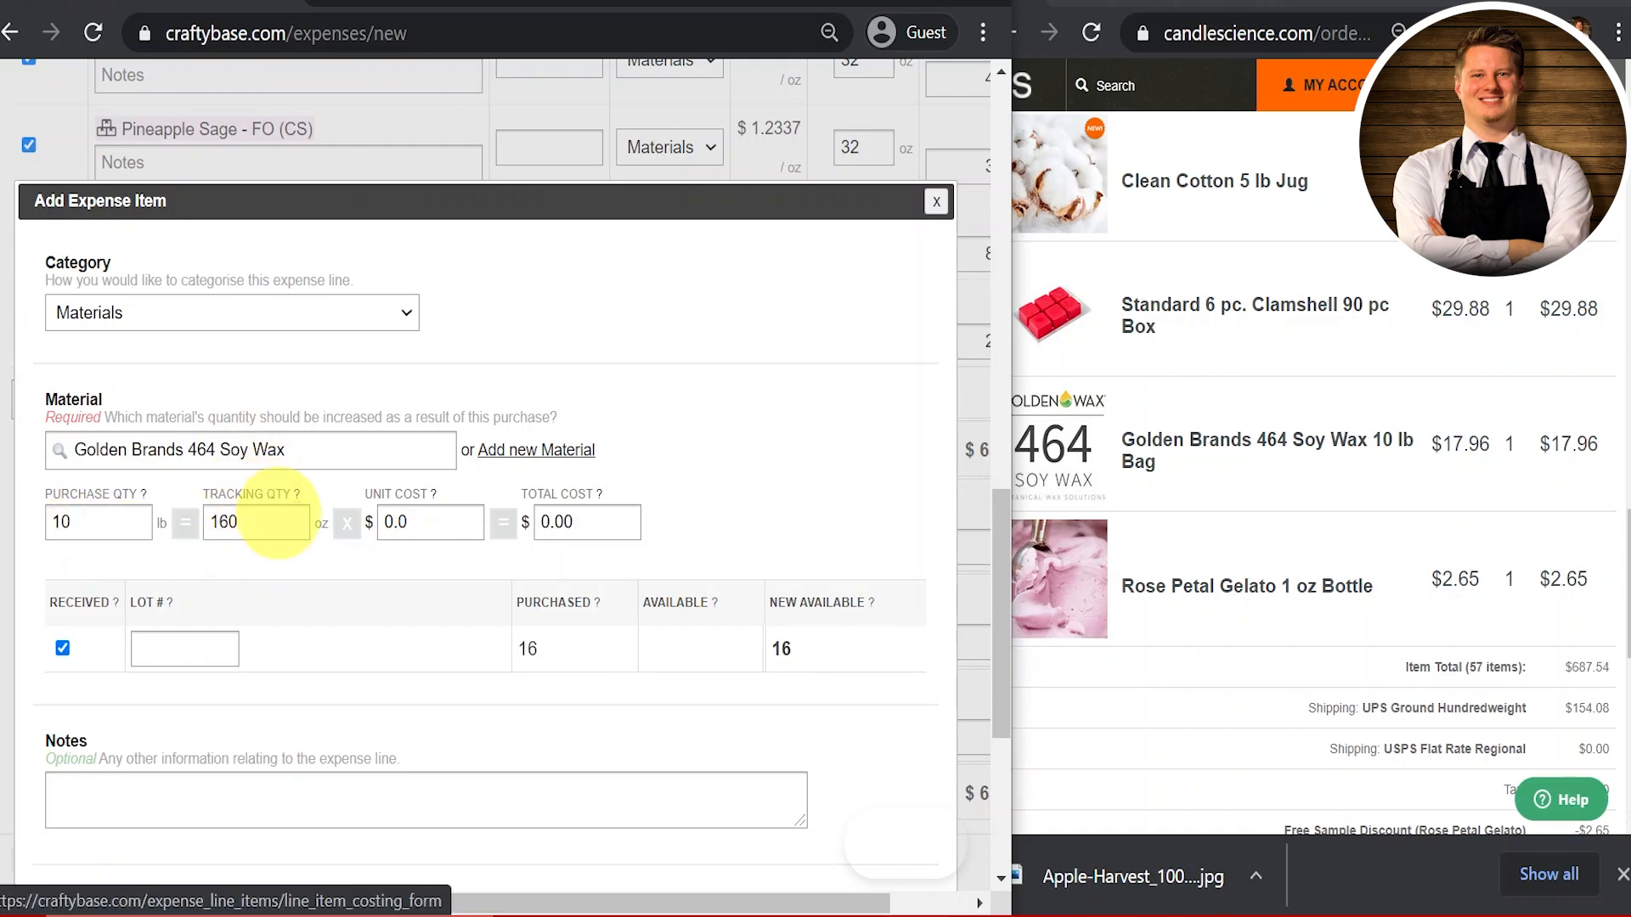
{"action": "double_click", "coordinate": [589, 524]}
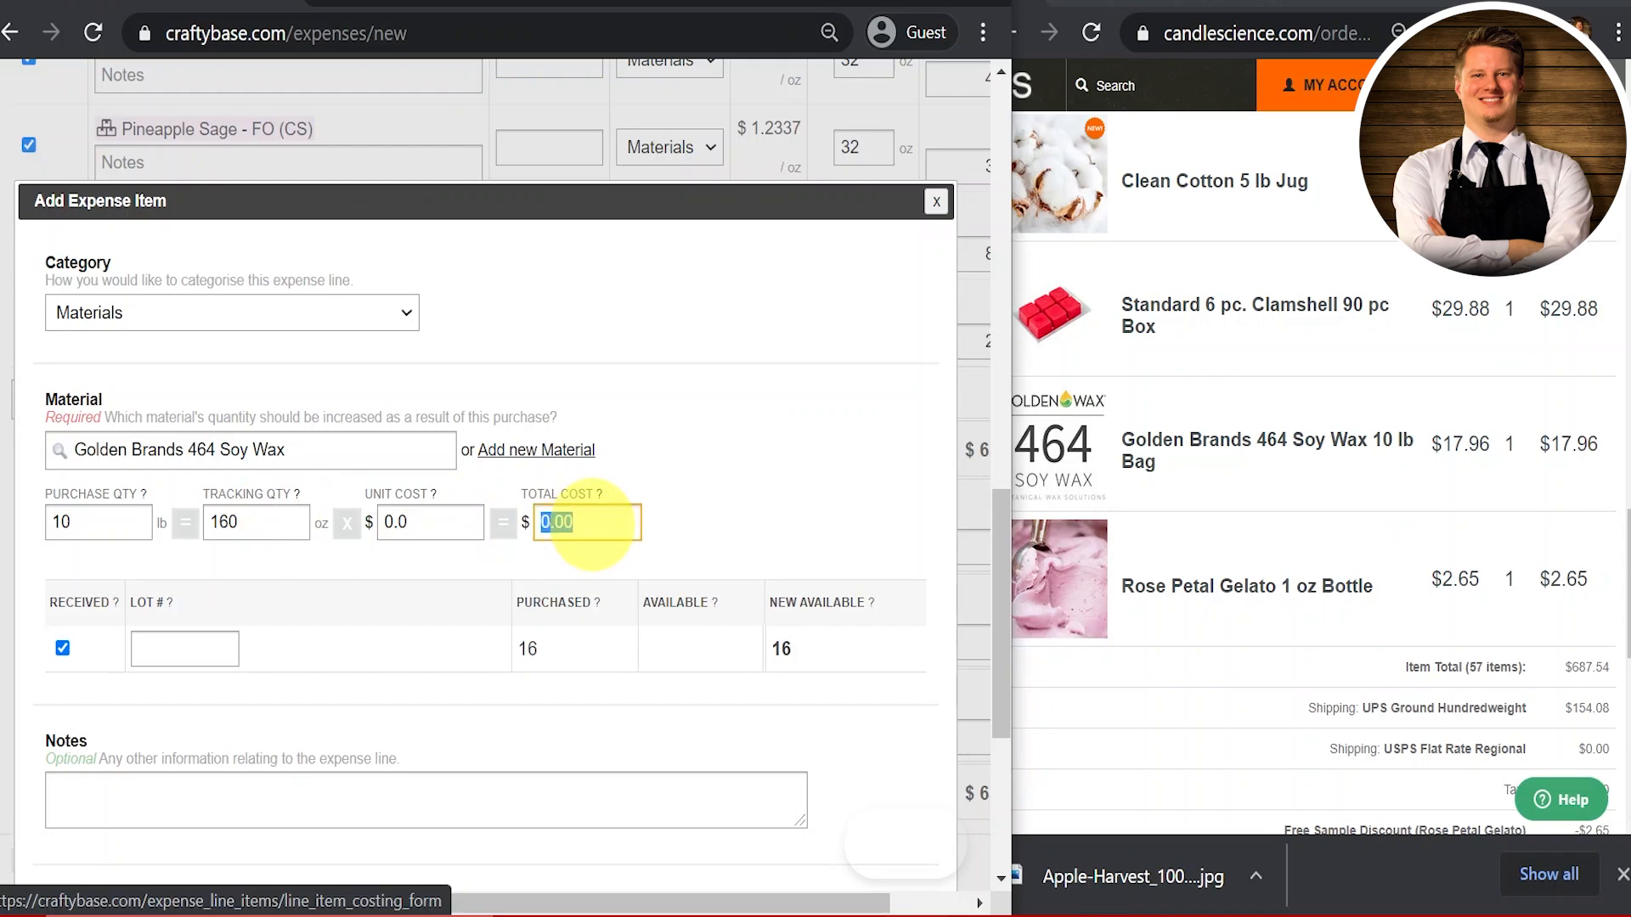
{"action": "type", "text": "17.96"}
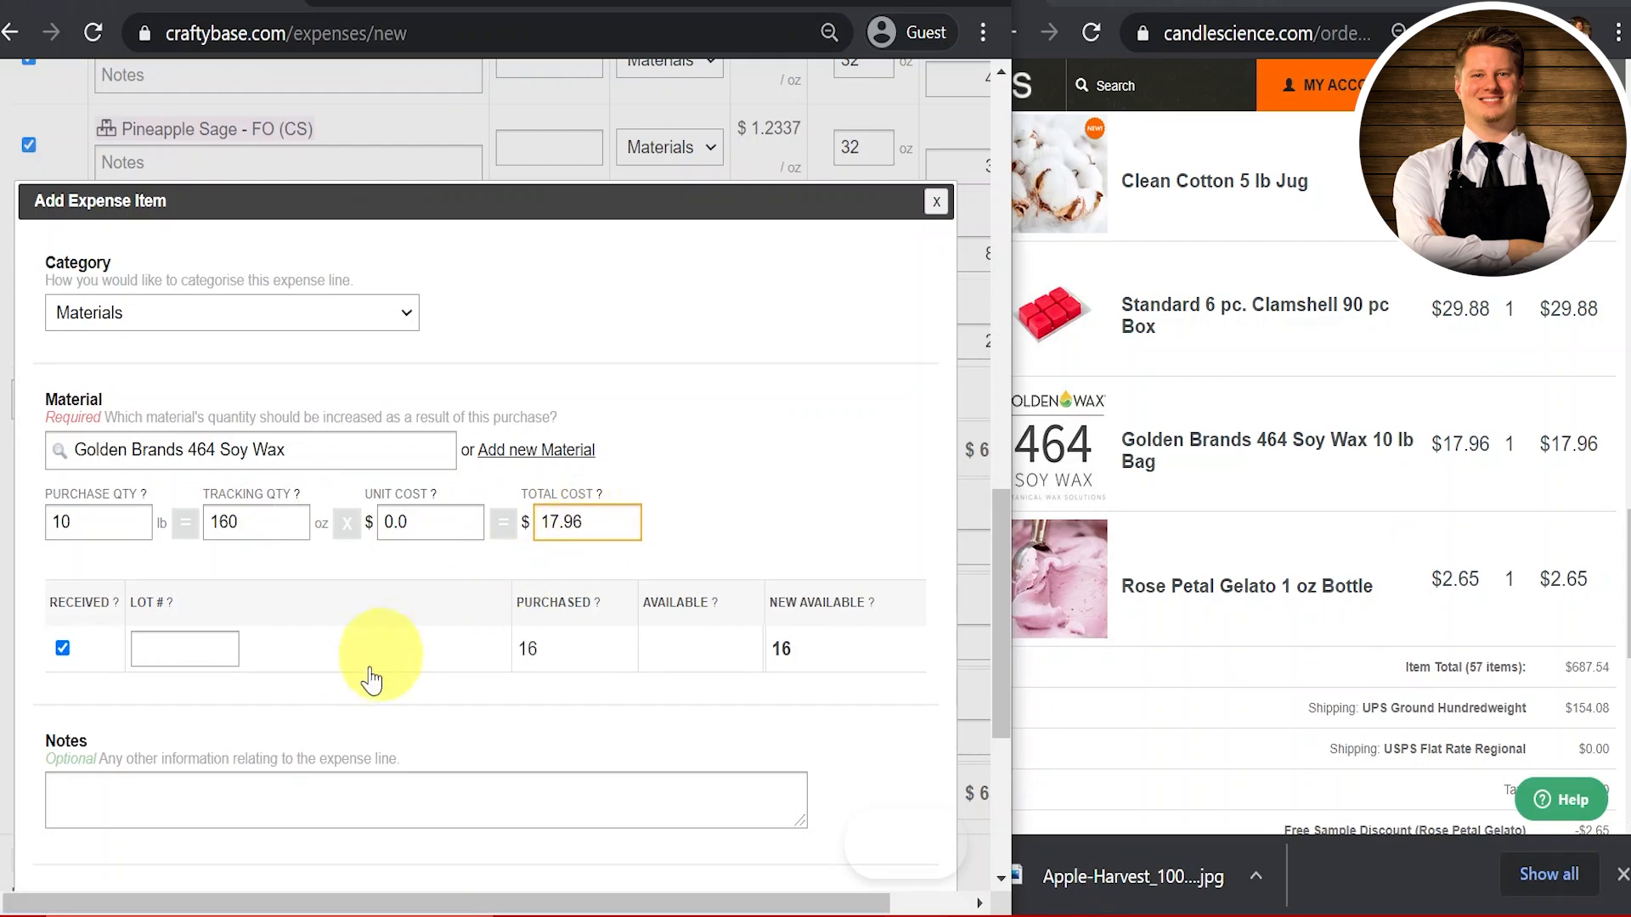
{"action": "scroll", "coordinate": [357, 666], "scroll_direction": "down", "scroll_amount": 4}
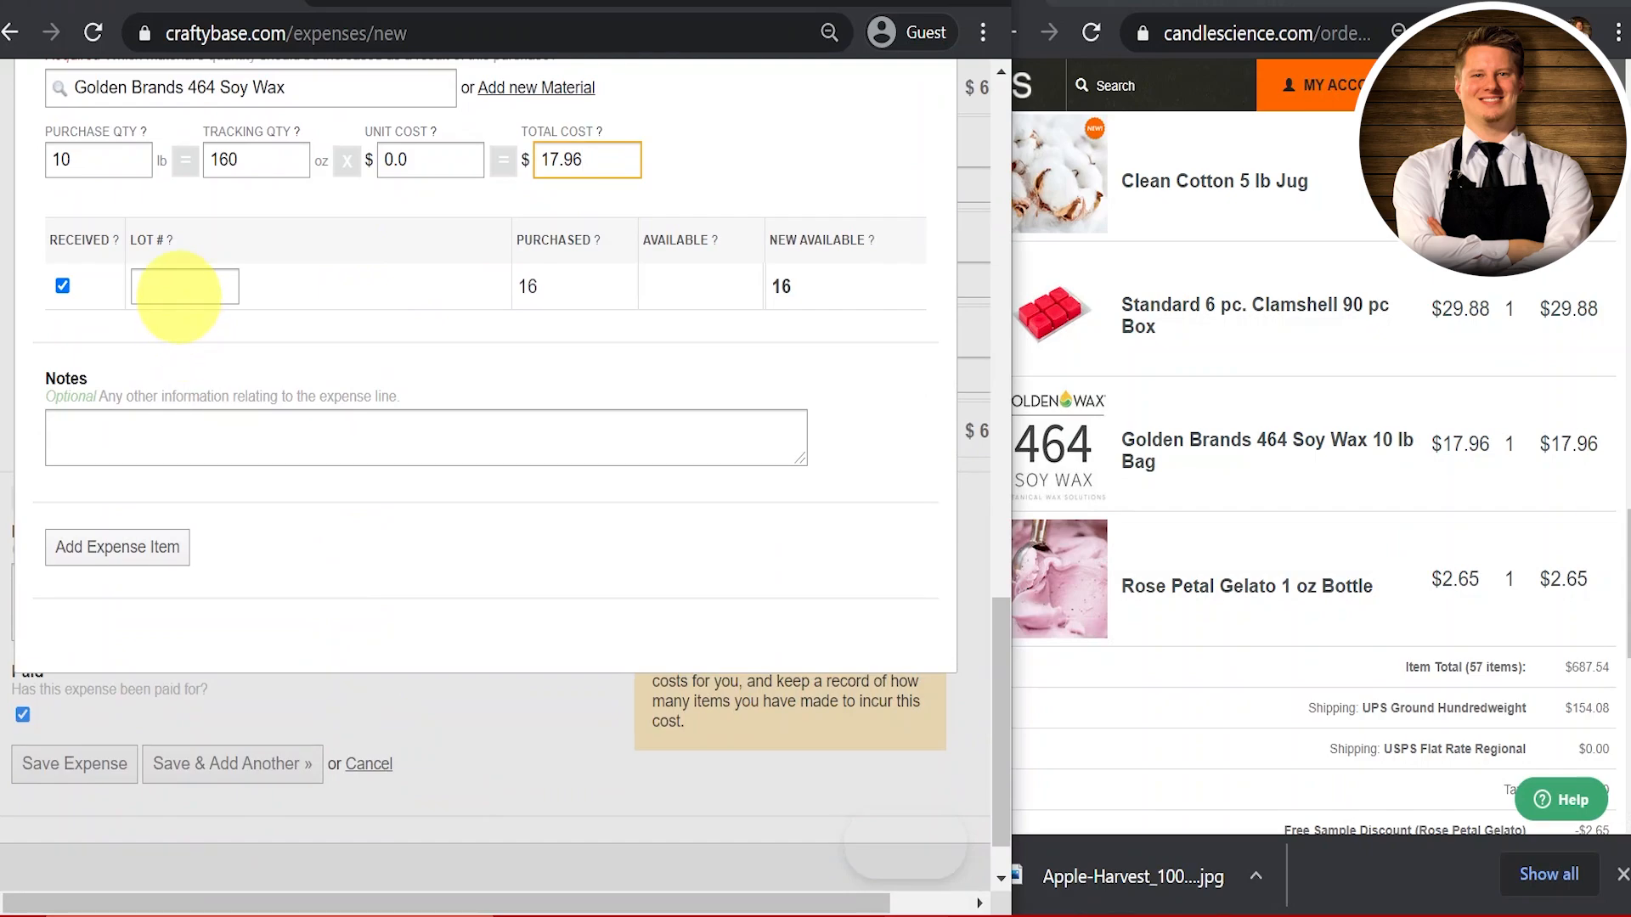
Step: Add the soy wax line (160 oz at $0.1123/oz) and verify it against the CandleScience order
{"action": "left_click", "coordinate": [175, 548]}
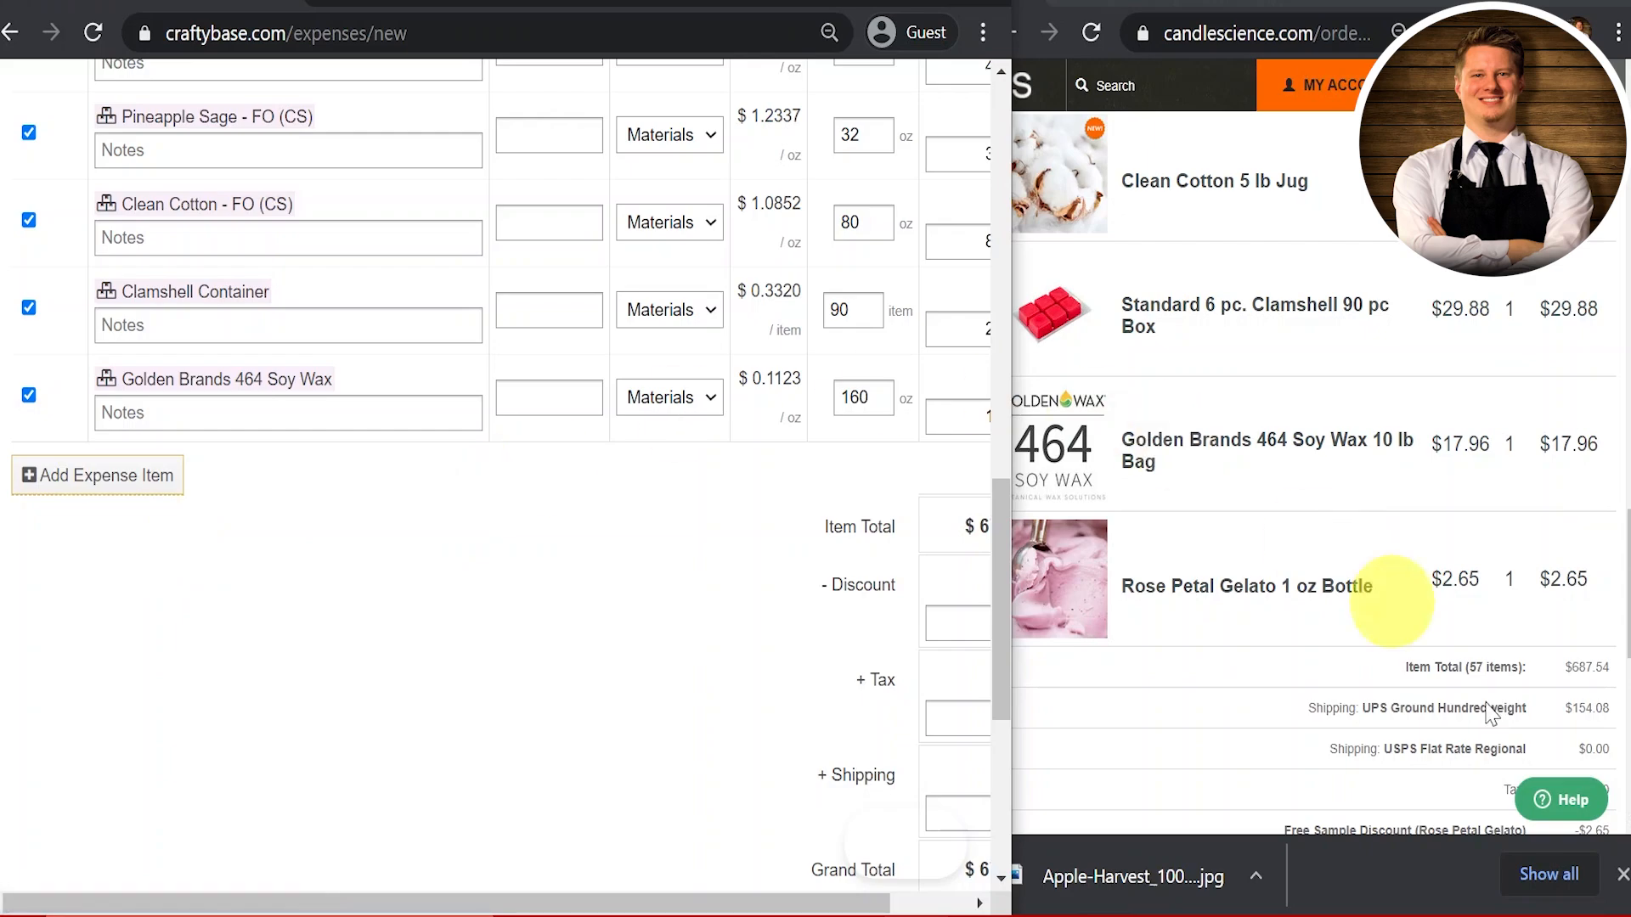
{"action": "left_click", "coordinate": [1622, 875]}
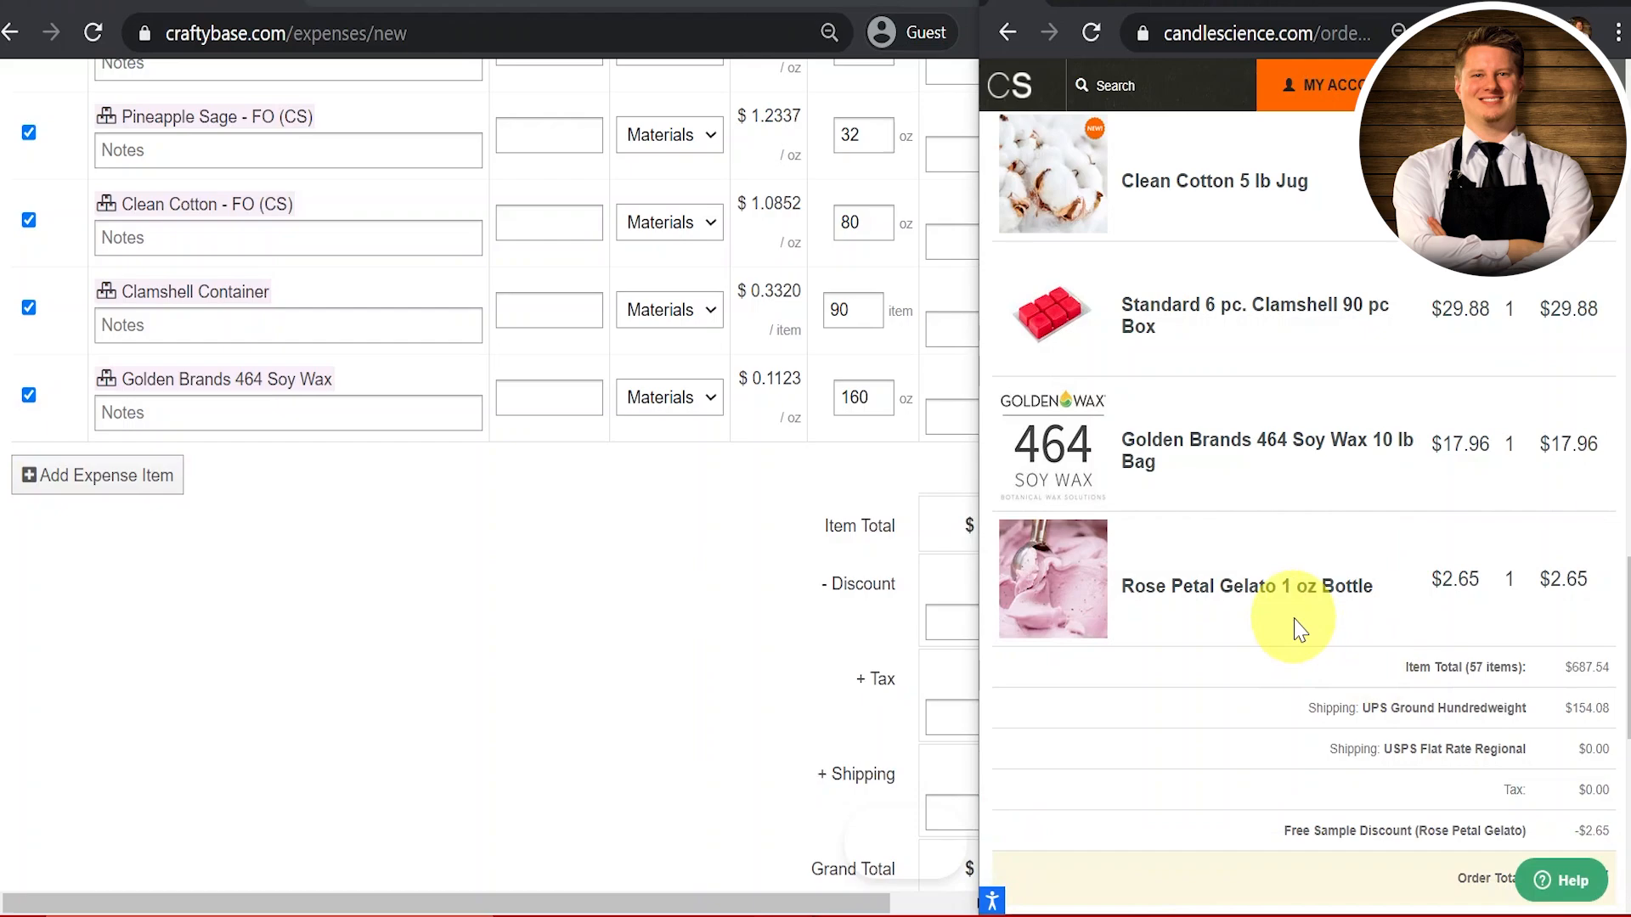
{"action": "scroll", "coordinate": [1300, 628], "scroll_direction": "down", "scroll_amount": 2}
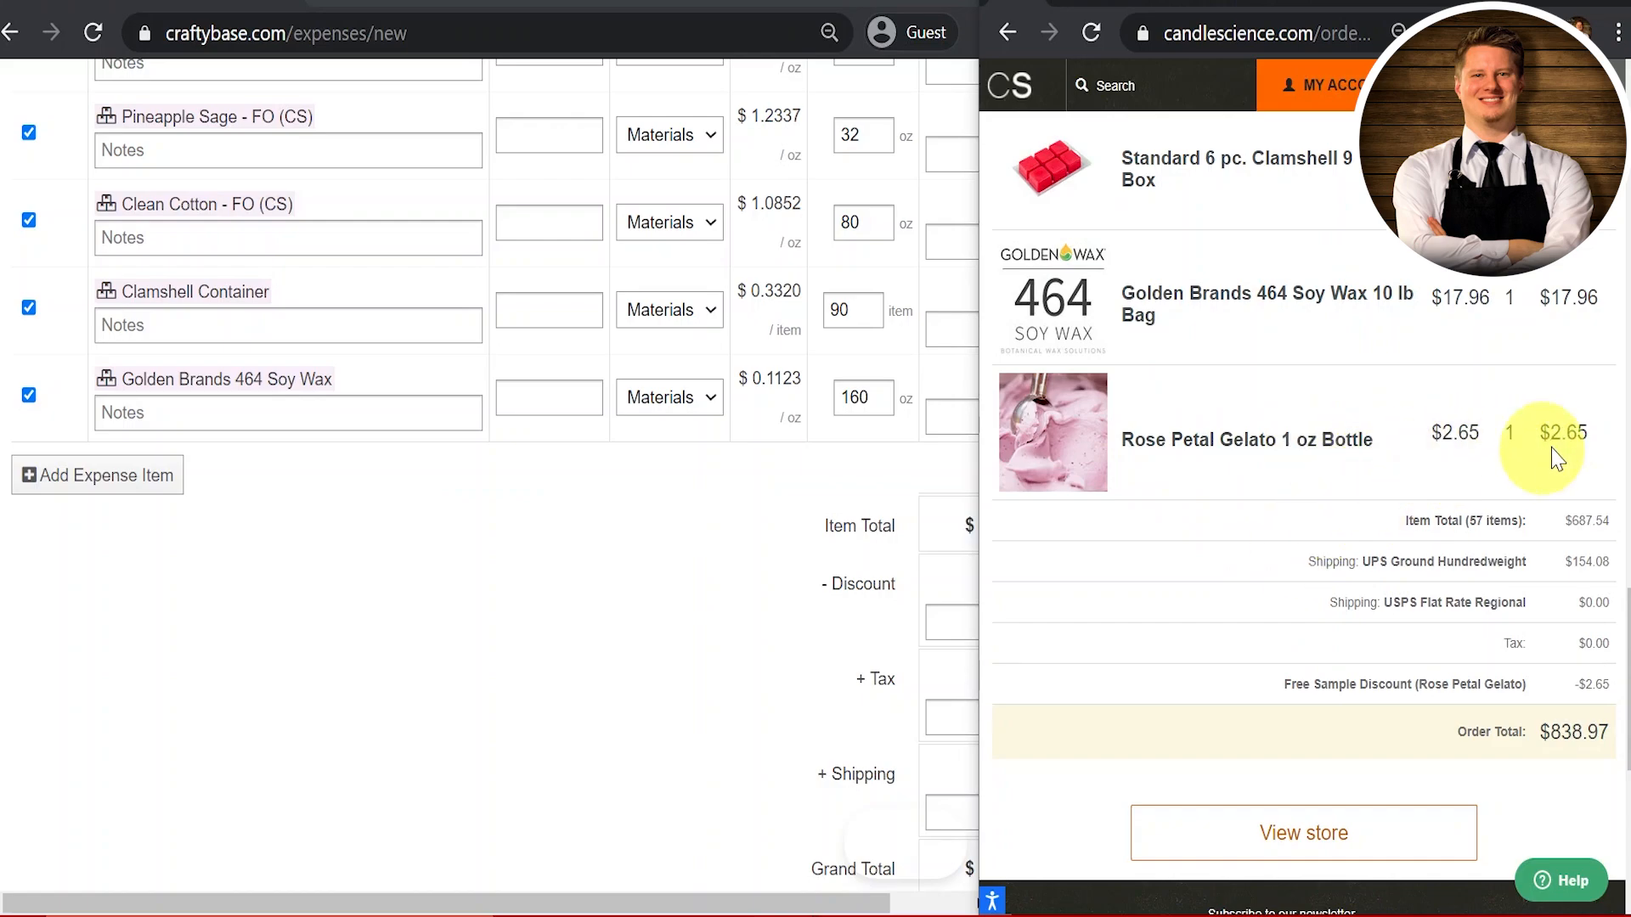
{"action": "scroll", "coordinate": [1552, 476], "scroll_direction": "down", "scroll_amount": 1}
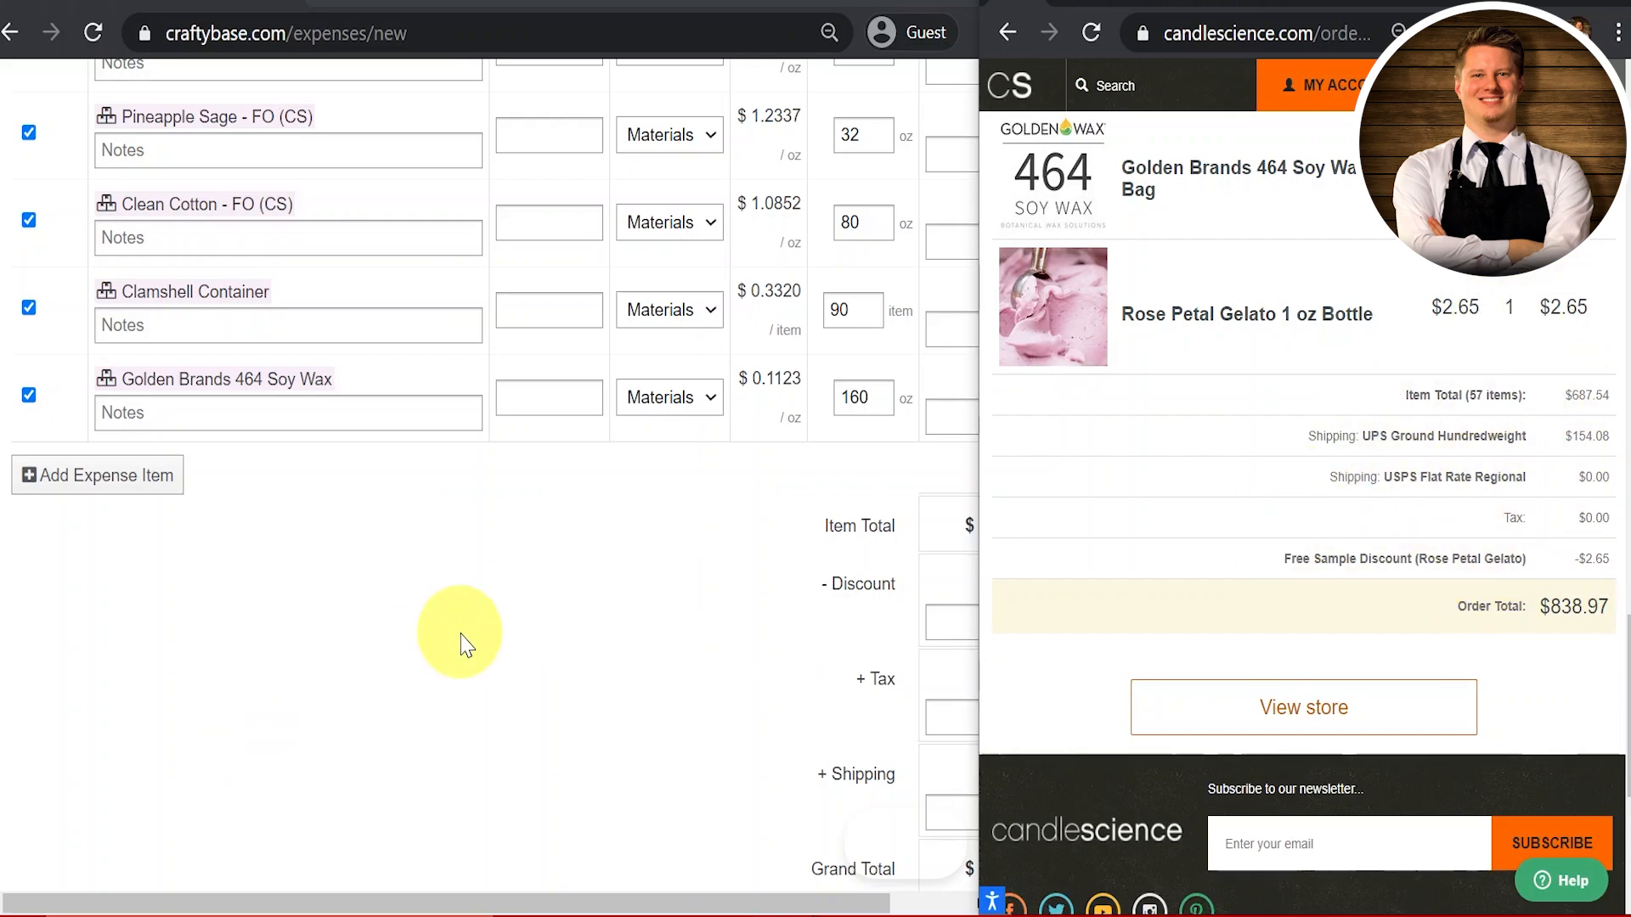
{"action": "left_click", "coordinate": [543, 666]}
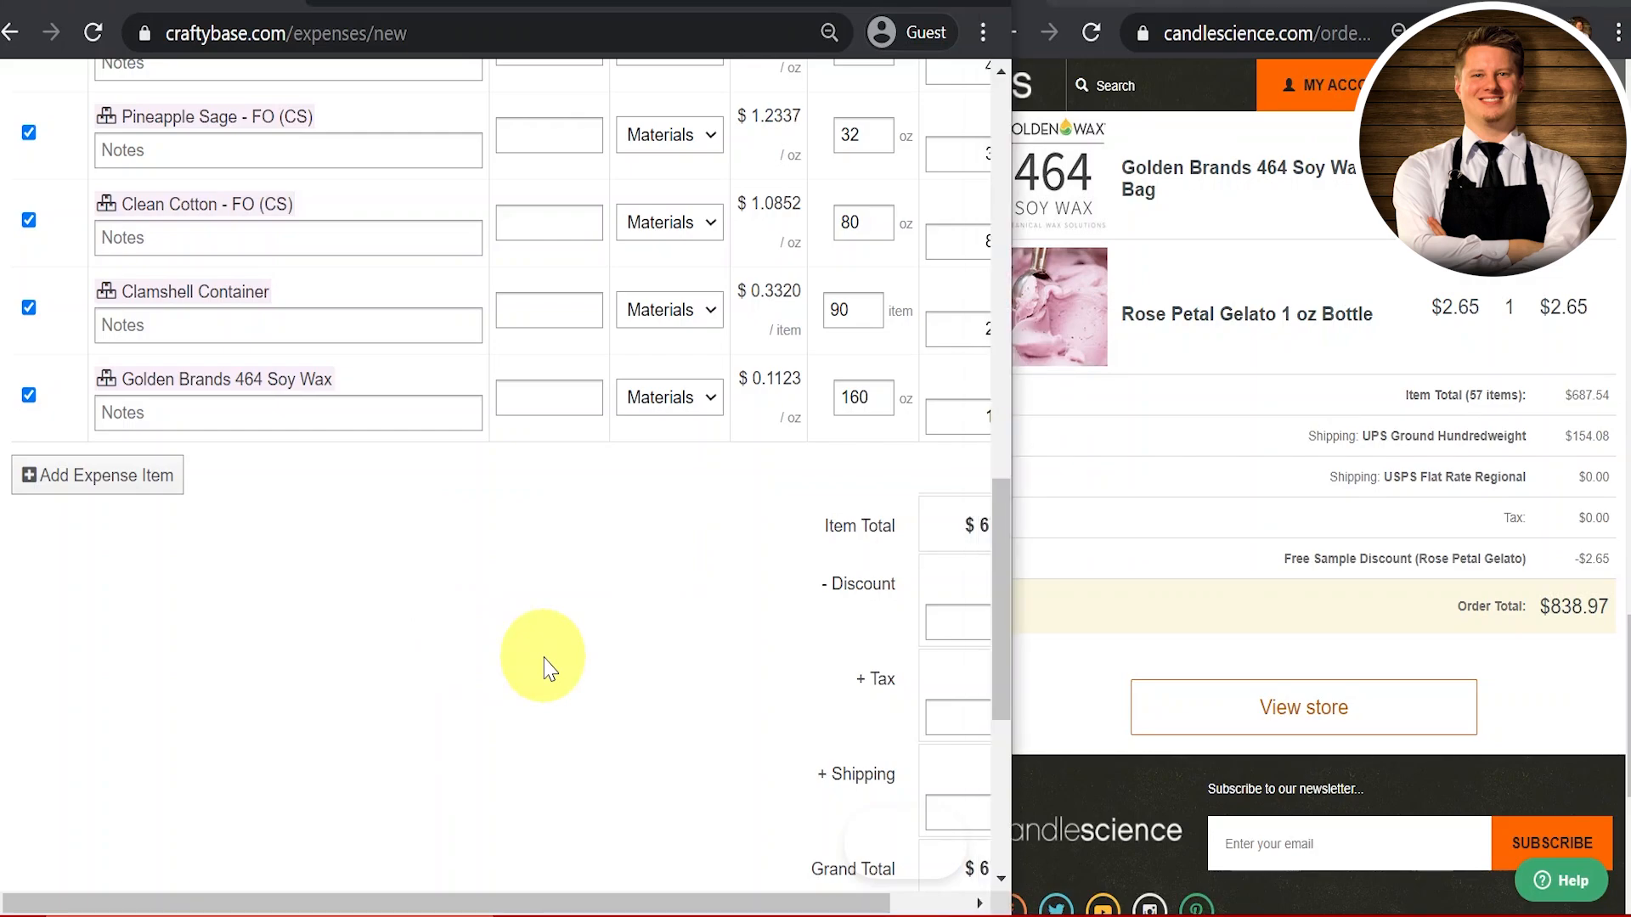
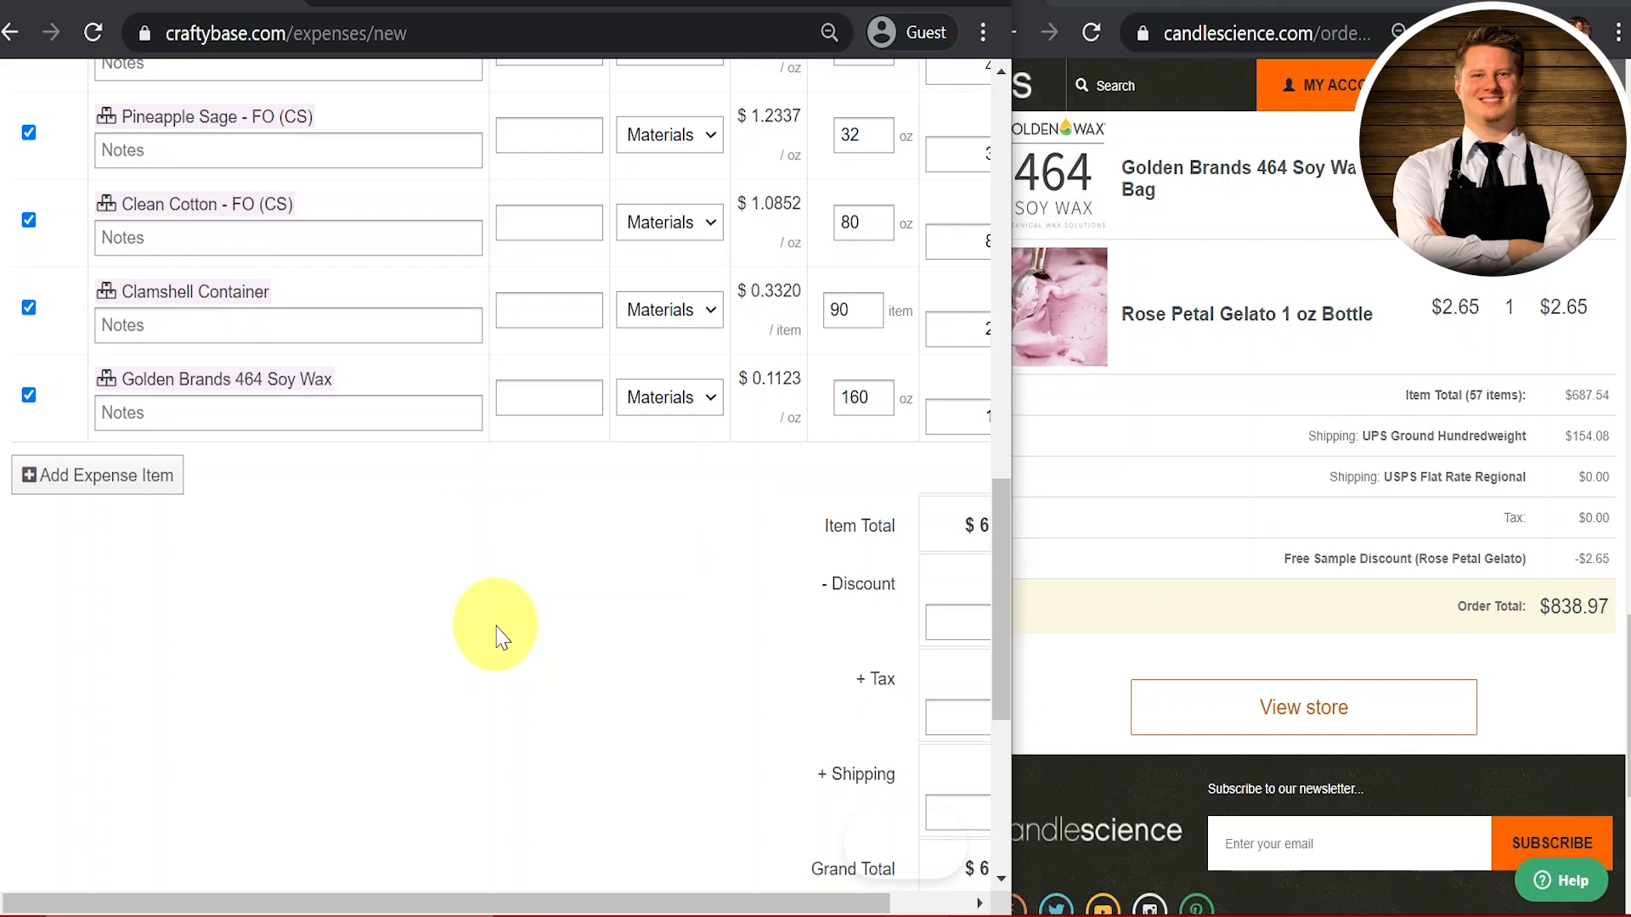
Step: Start a new expense line categorized as Office Expenses
{"action": "scroll", "coordinate": [564, 703], "scroll_direction": "right", "scroll_amount": 1}
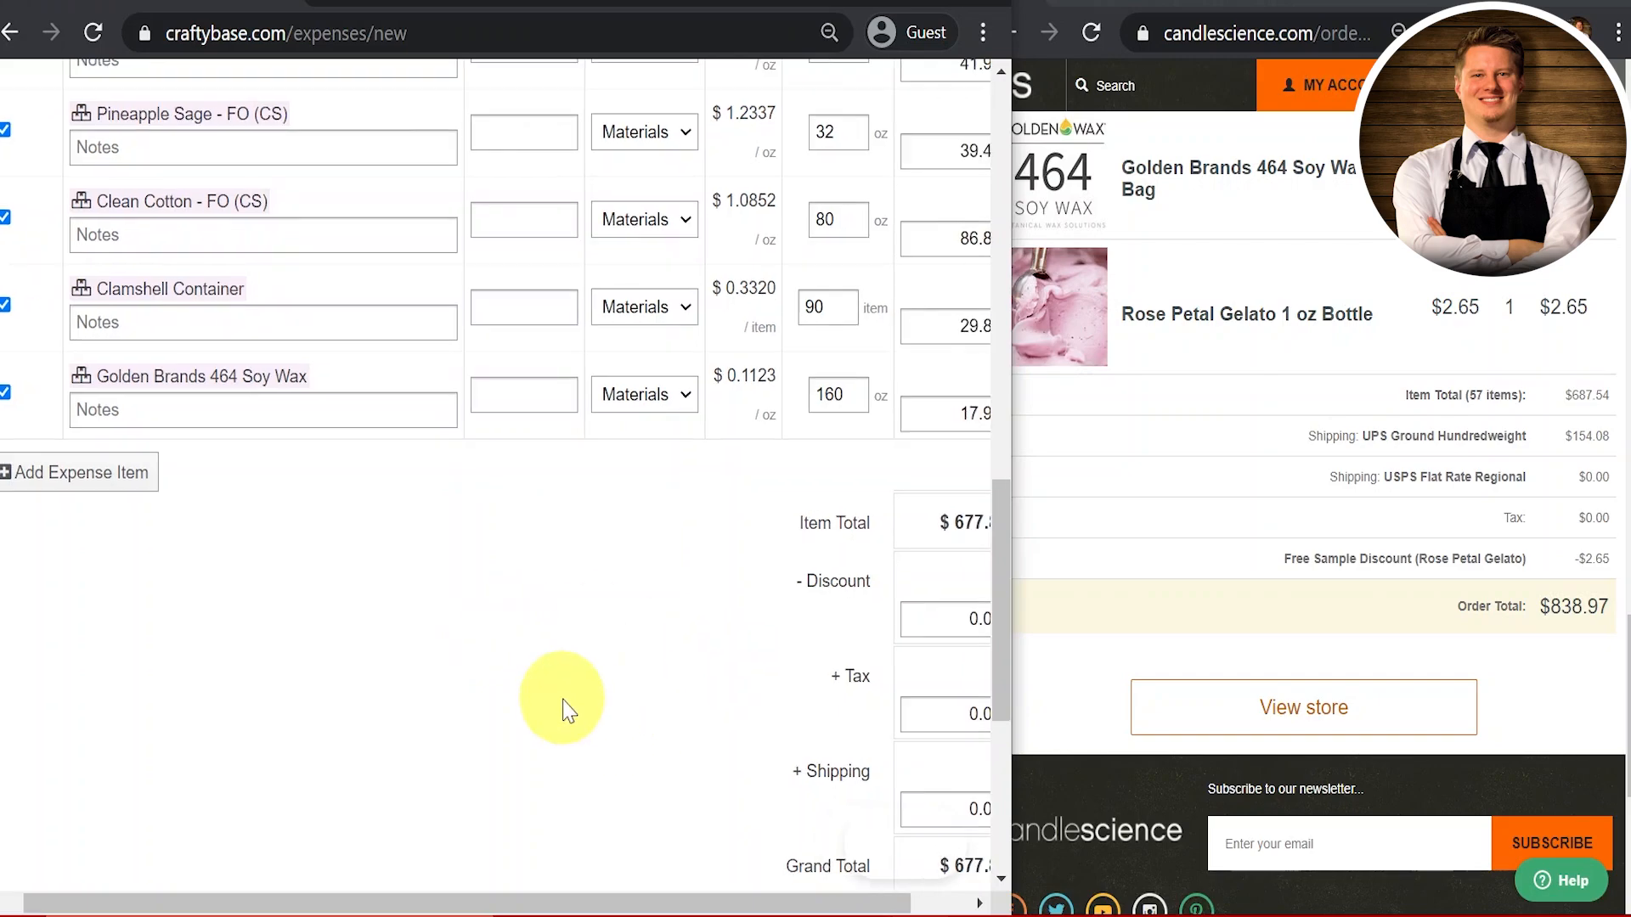
{"action": "scroll", "coordinate": [564, 711], "scroll_direction": "down", "scroll_amount": 1}
{"action": "scroll", "coordinate": [564, 711], "scroll_direction": "left", "scroll_amount": 1}
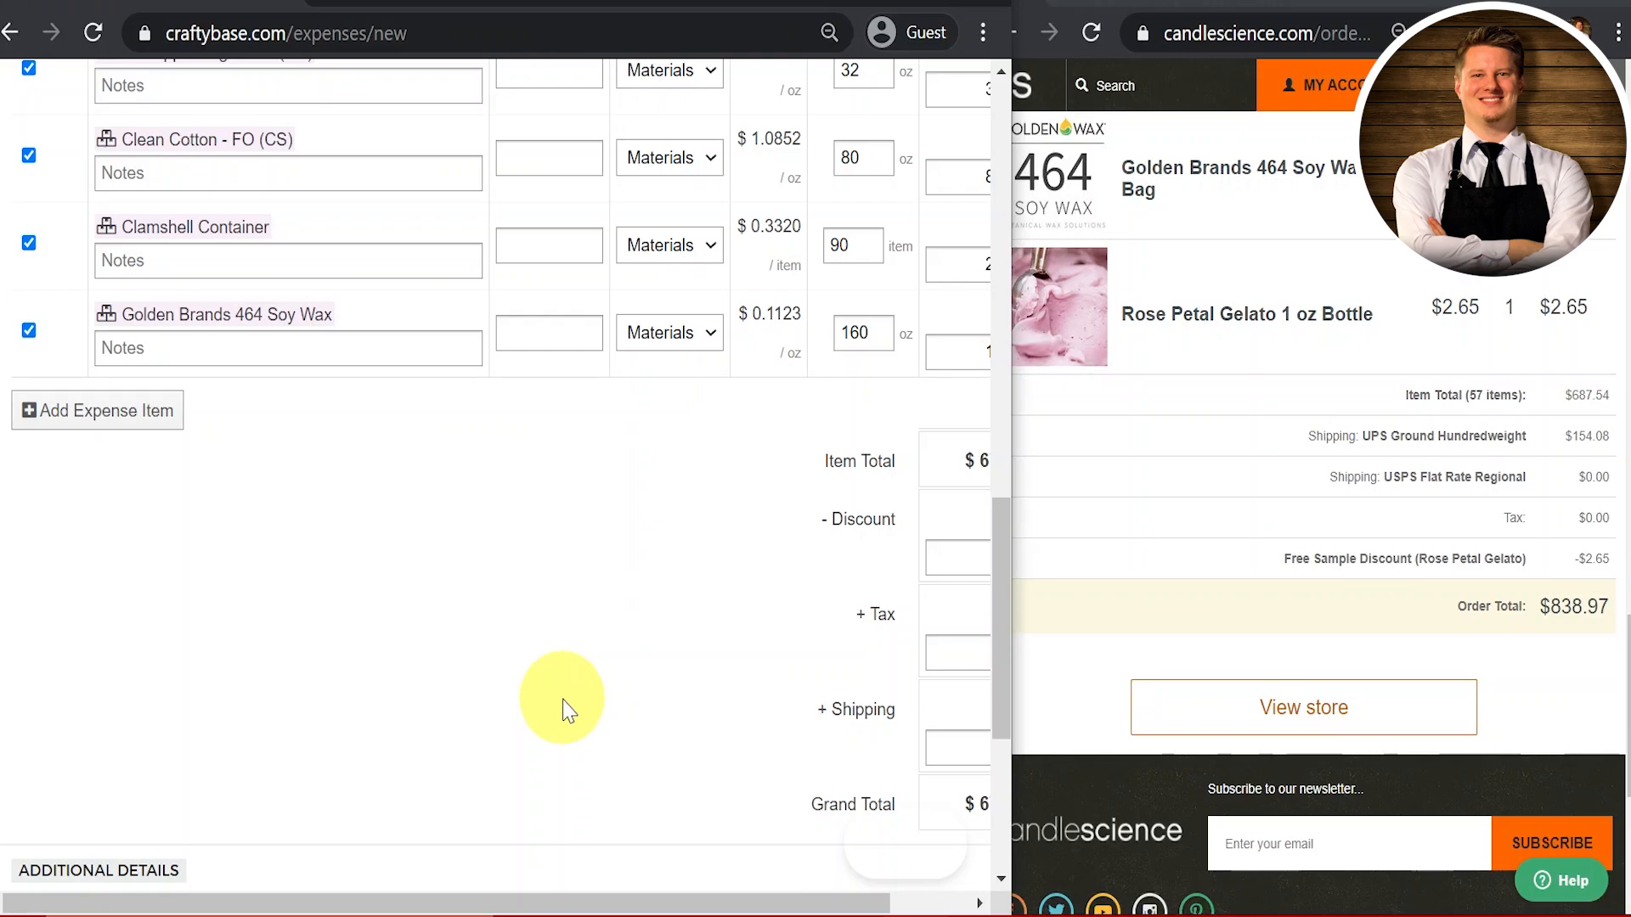
{"action": "scroll", "coordinate": [564, 711], "scroll_direction": "up", "scroll_amount": 4}
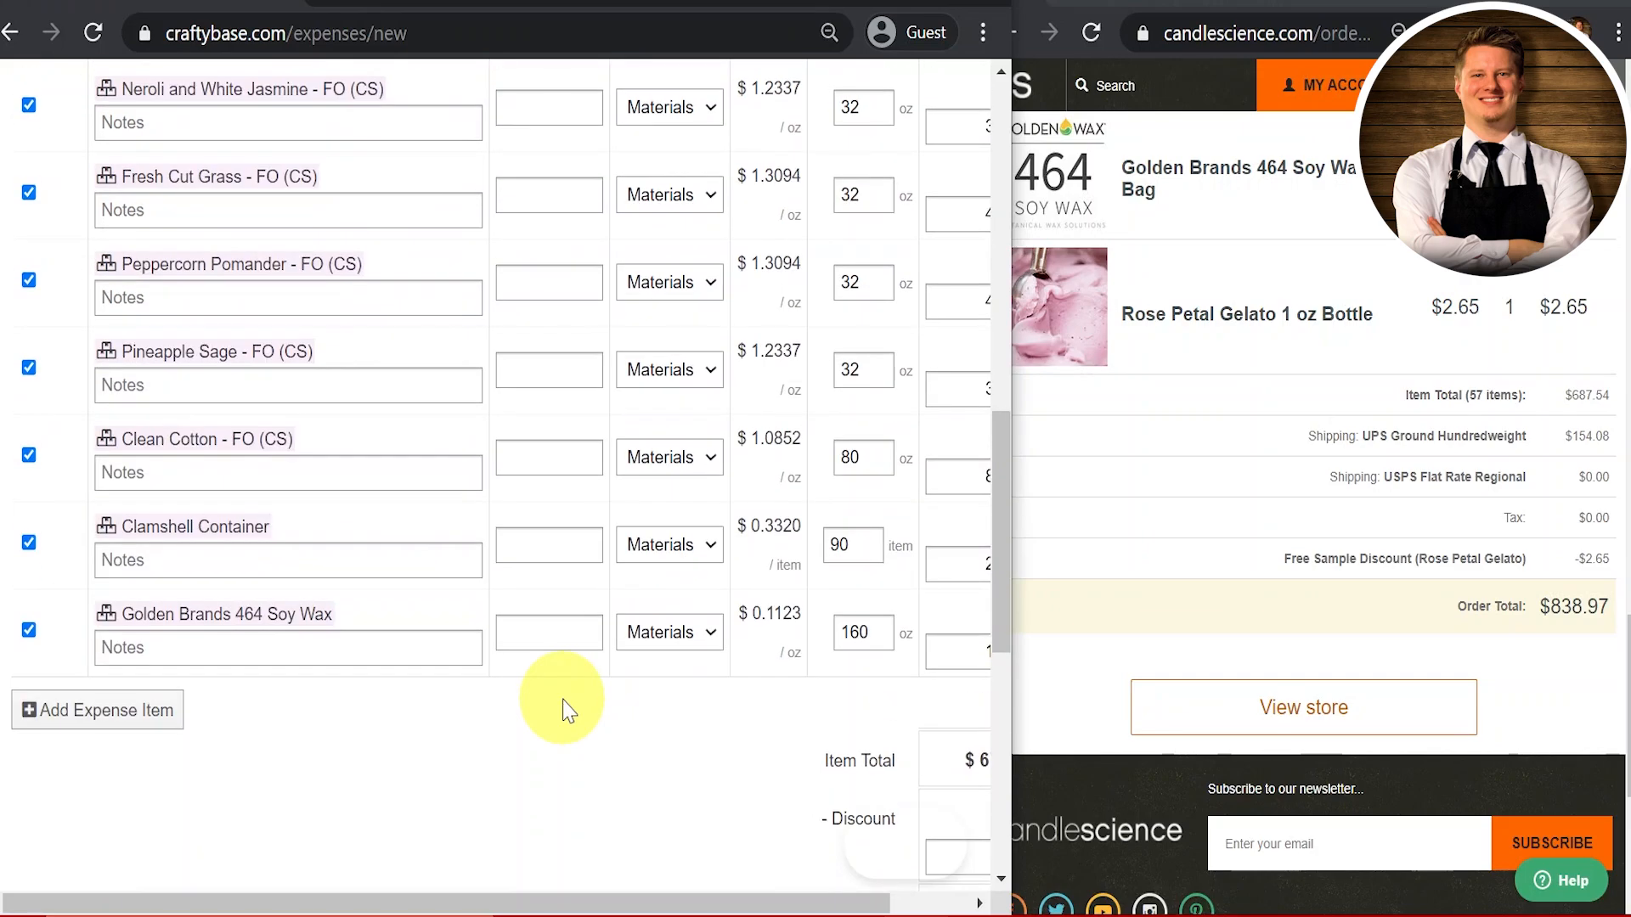
{"action": "left_click", "coordinate": [159, 729]}
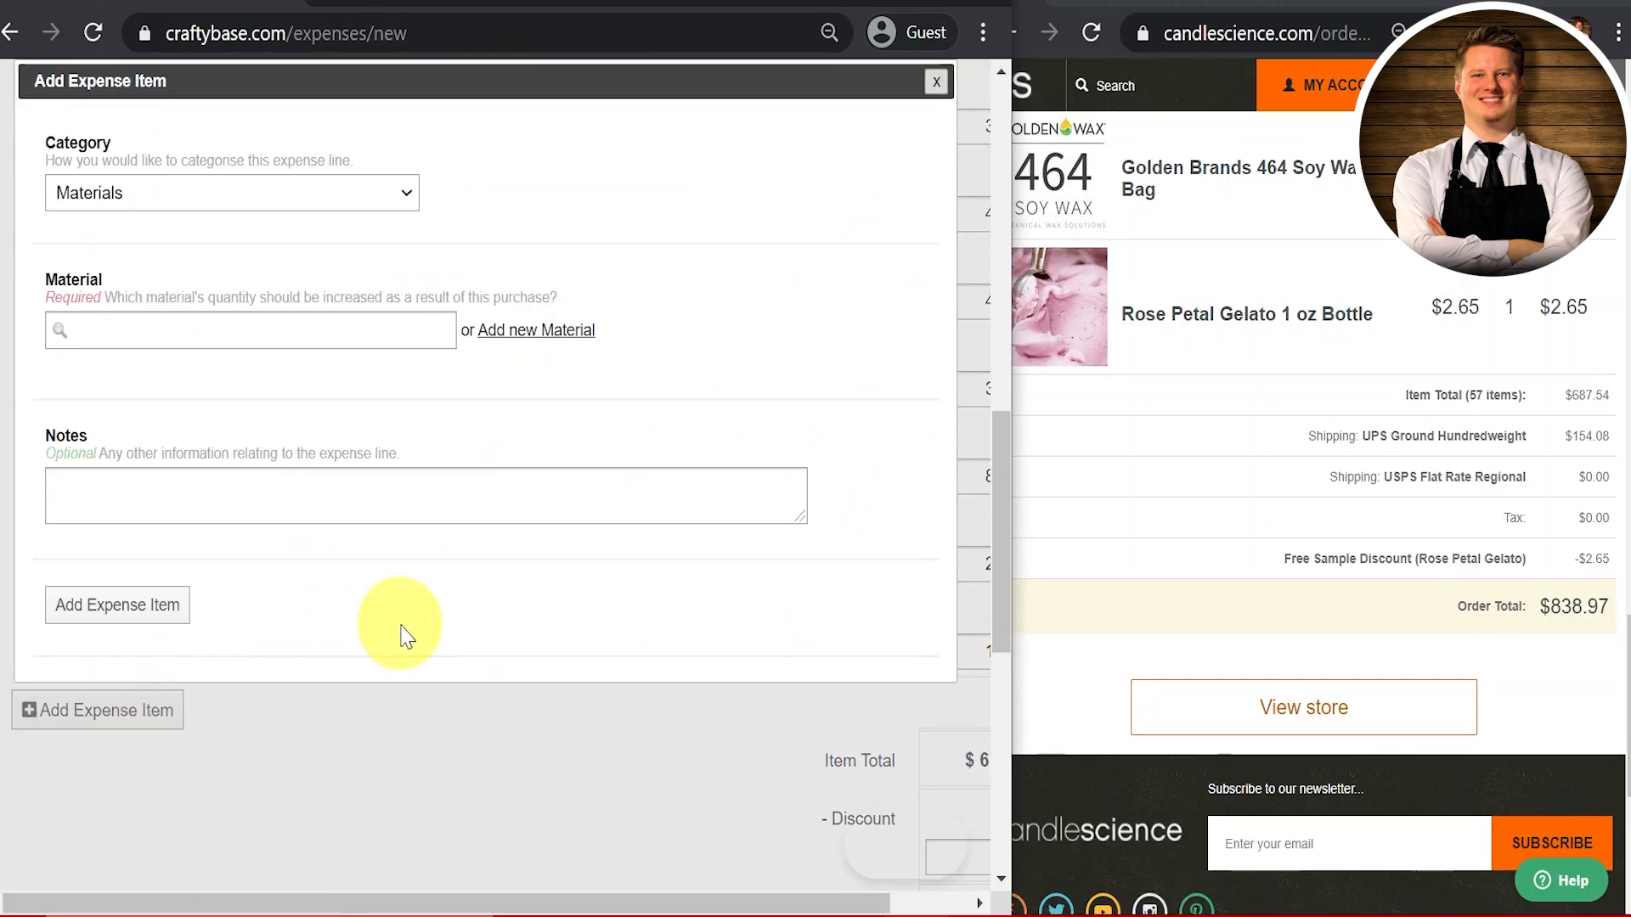
{"action": "left_click", "coordinate": [379, 200]}
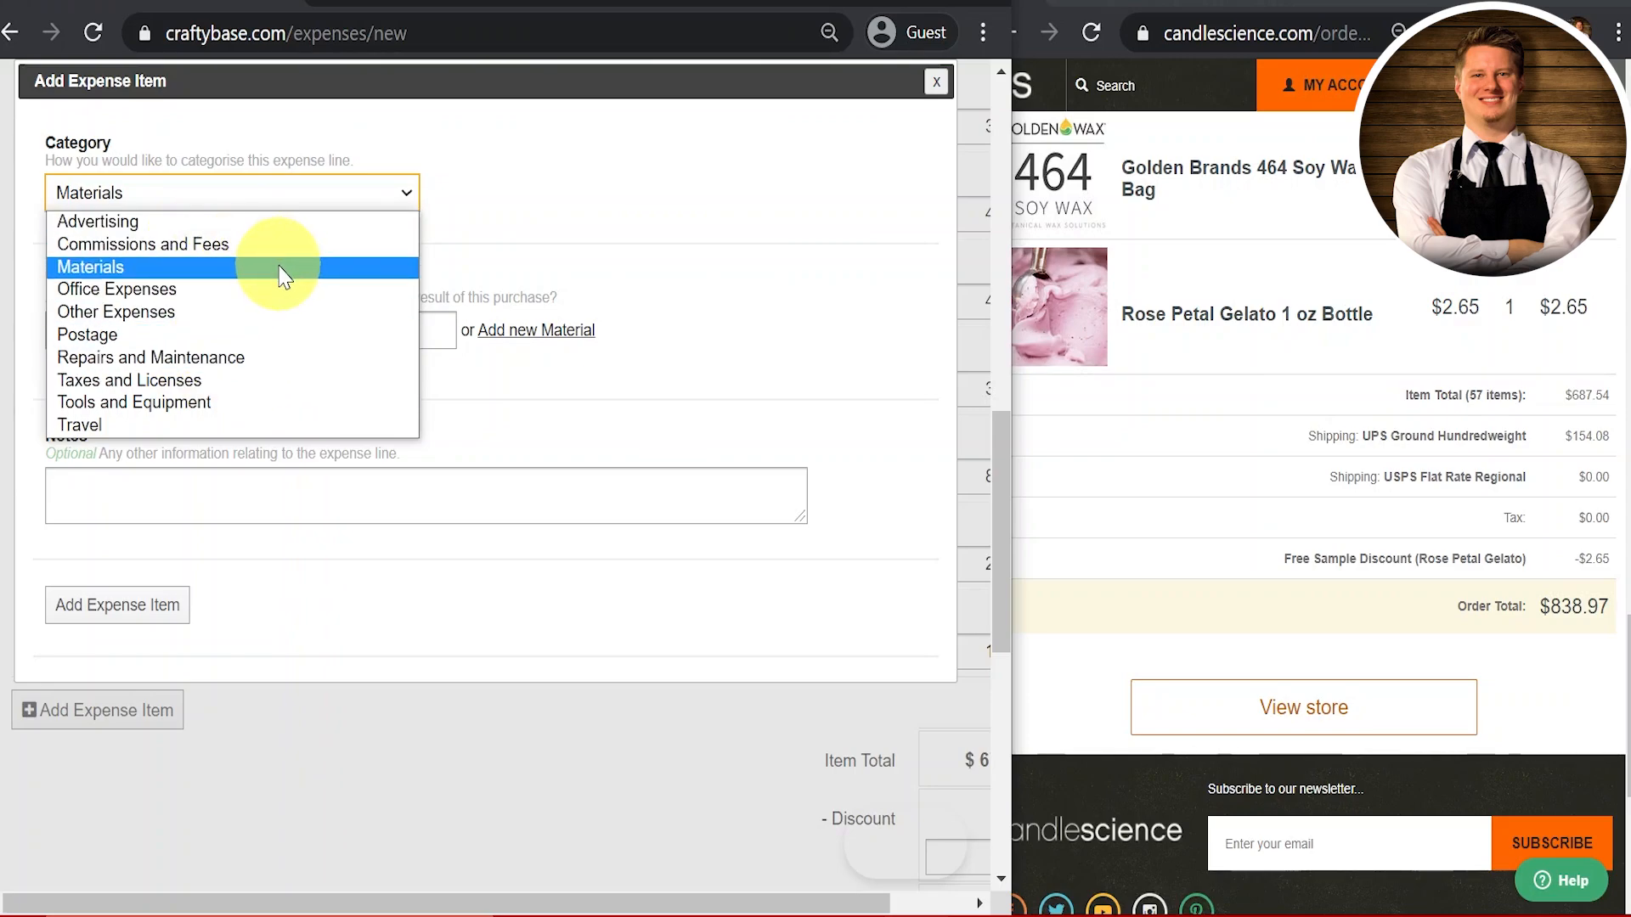
{"action": "left_click", "coordinate": [211, 299]}
{"action": "scroll", "coordinate": [665, 462], "scroll_direction": "down", "scroll_amount": 1}
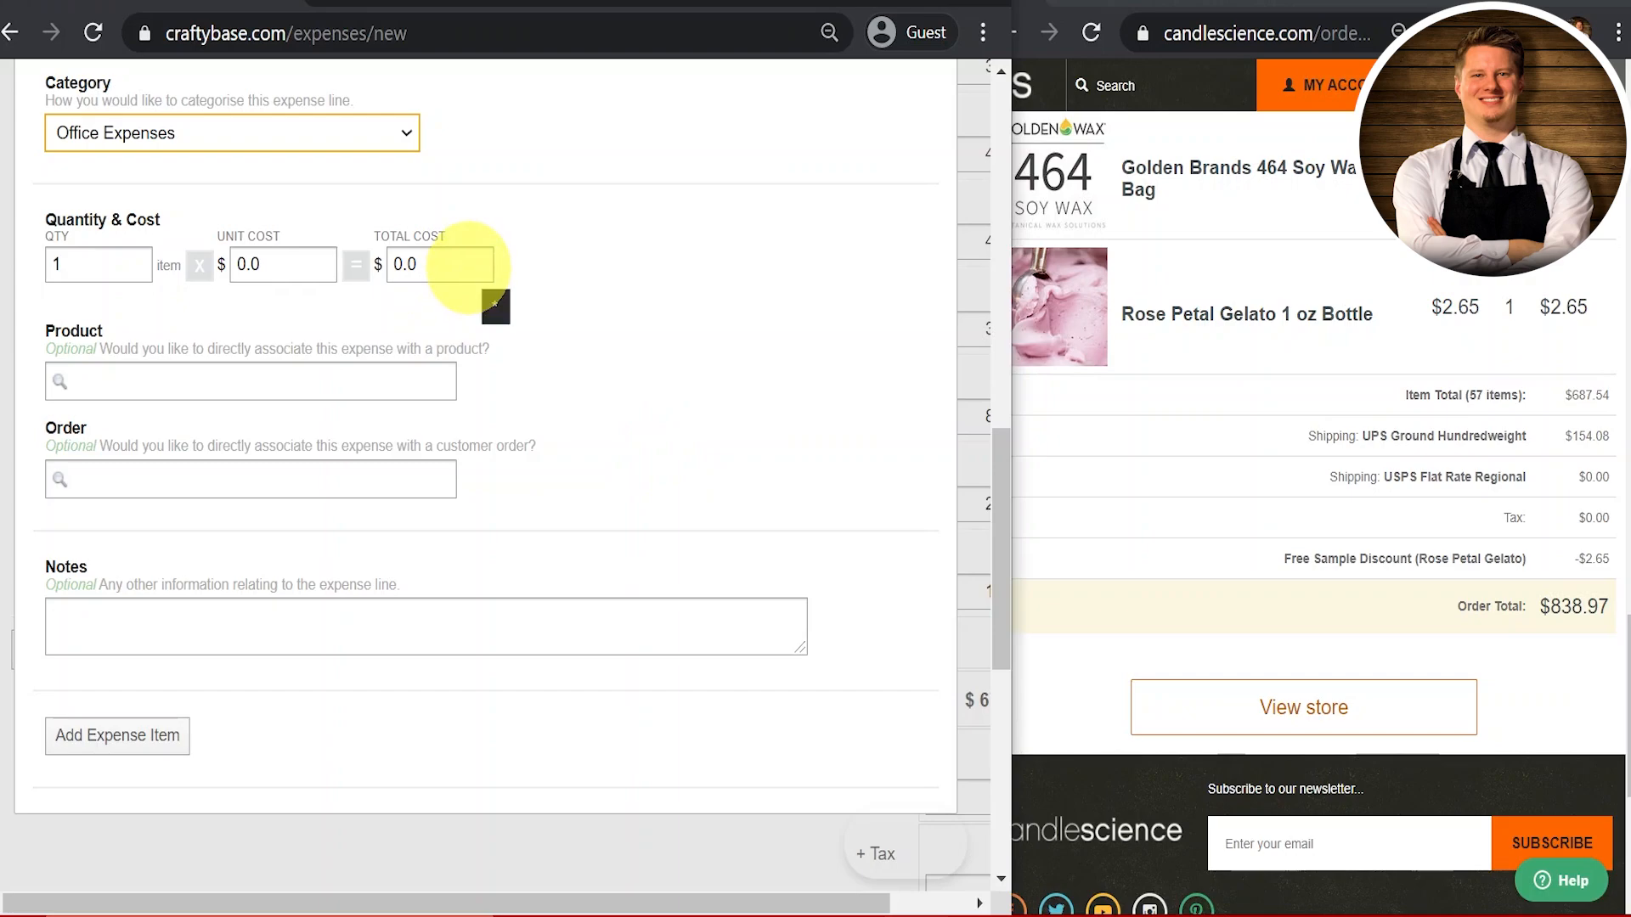
Step: Give the line total cost 2.65 and the note 'rose petal sample FO', then add it
{"action": "left_click", "coordinate": [467, 267]}
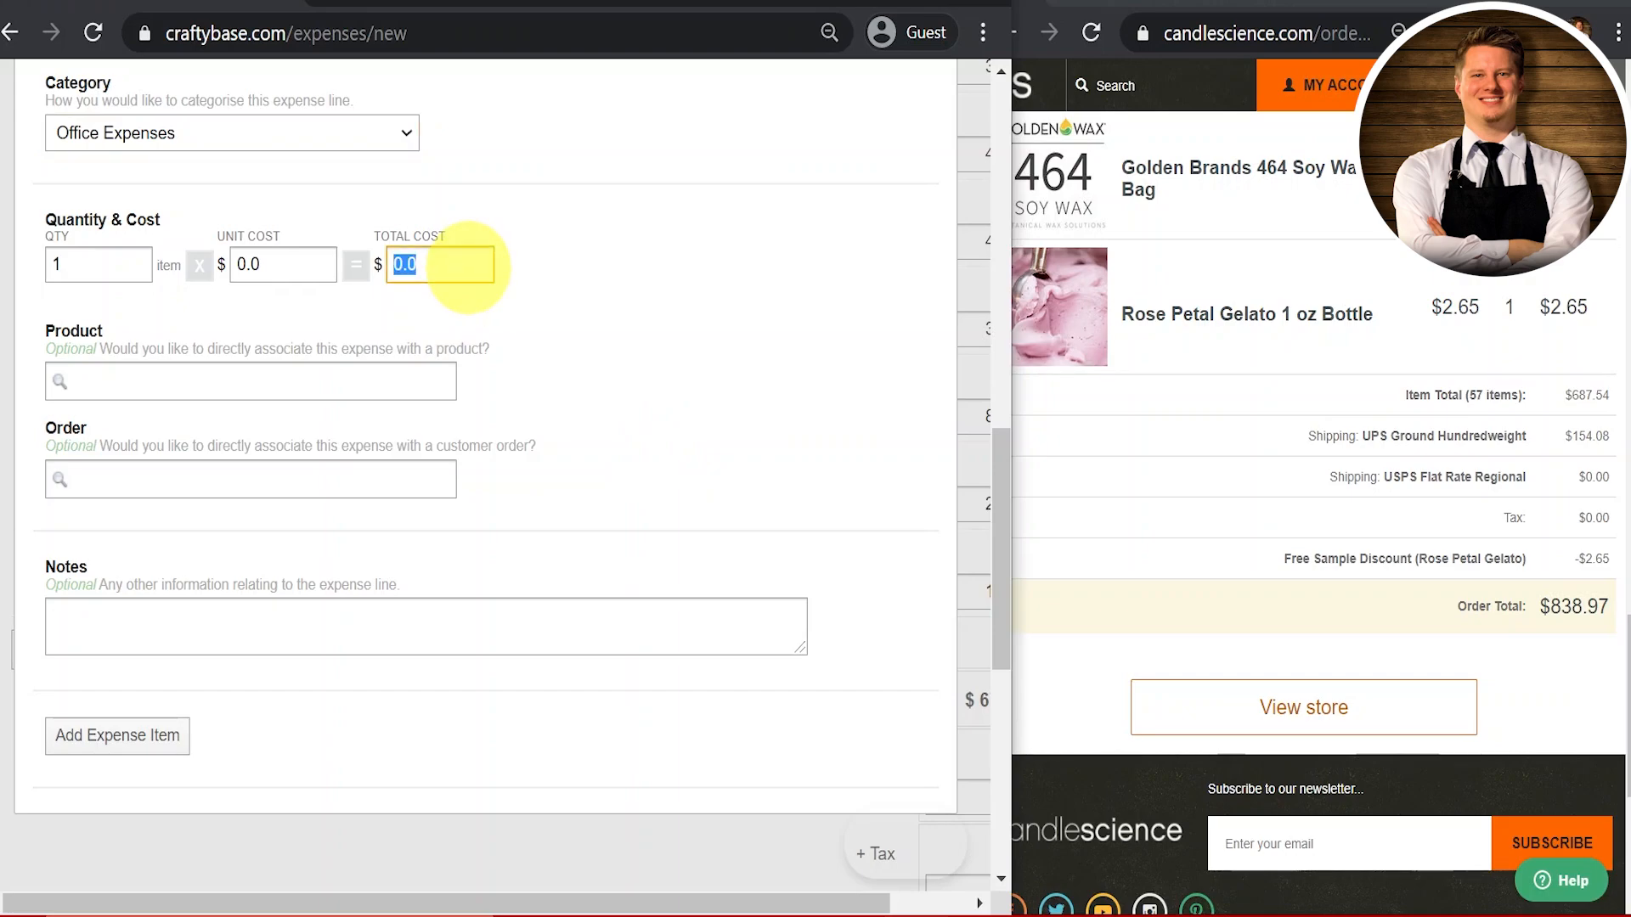
{"action": "type", "text": "2.665"}
{"action": "key", "text": "BackSpace"}
{"action": "key", "text": "BackSpace"}
{"action": "key", "text": "BackSpace"}
{"action": "type", "text": "65"}
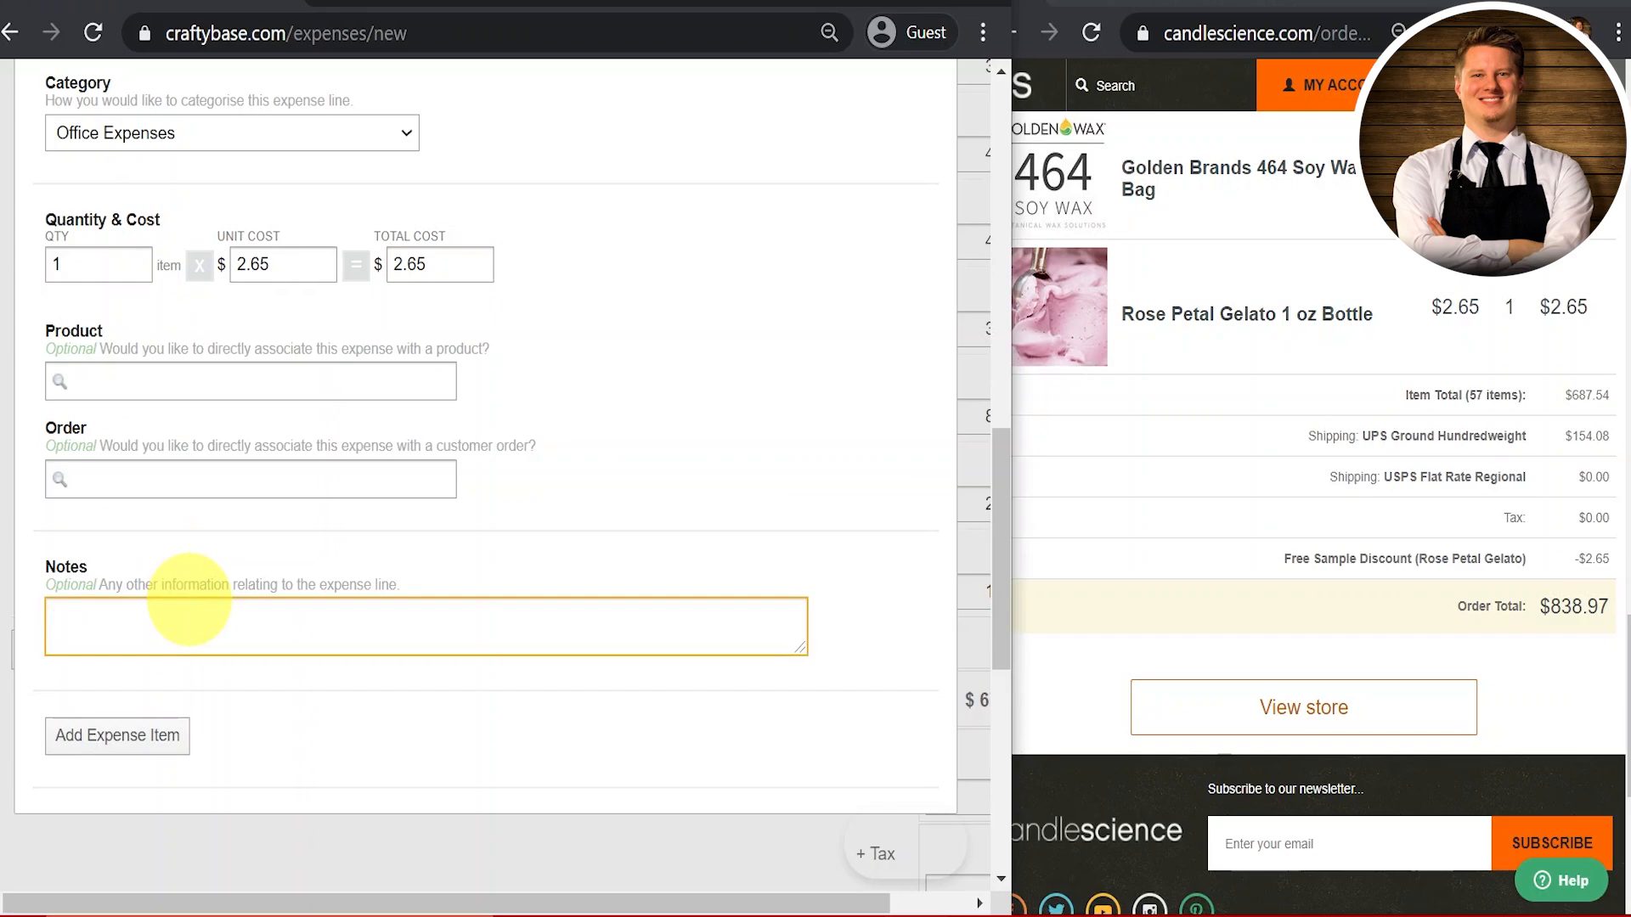
{"action": "type", "text": "rose petal sample FO"}
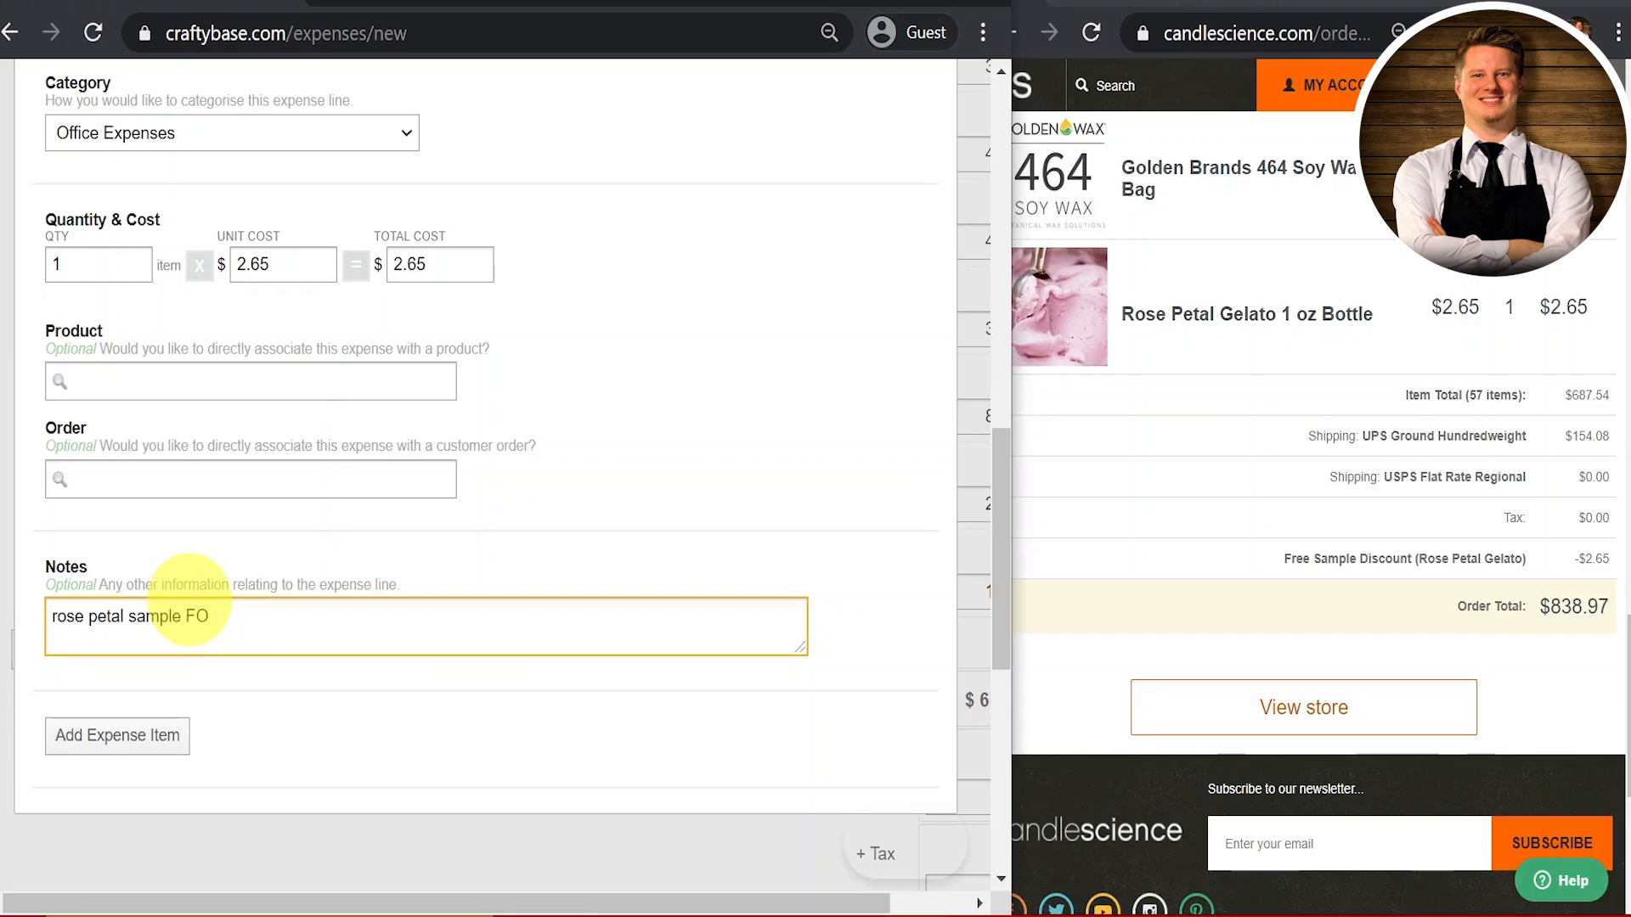
{"action": "left_click", "coordinate": [141, 737]}
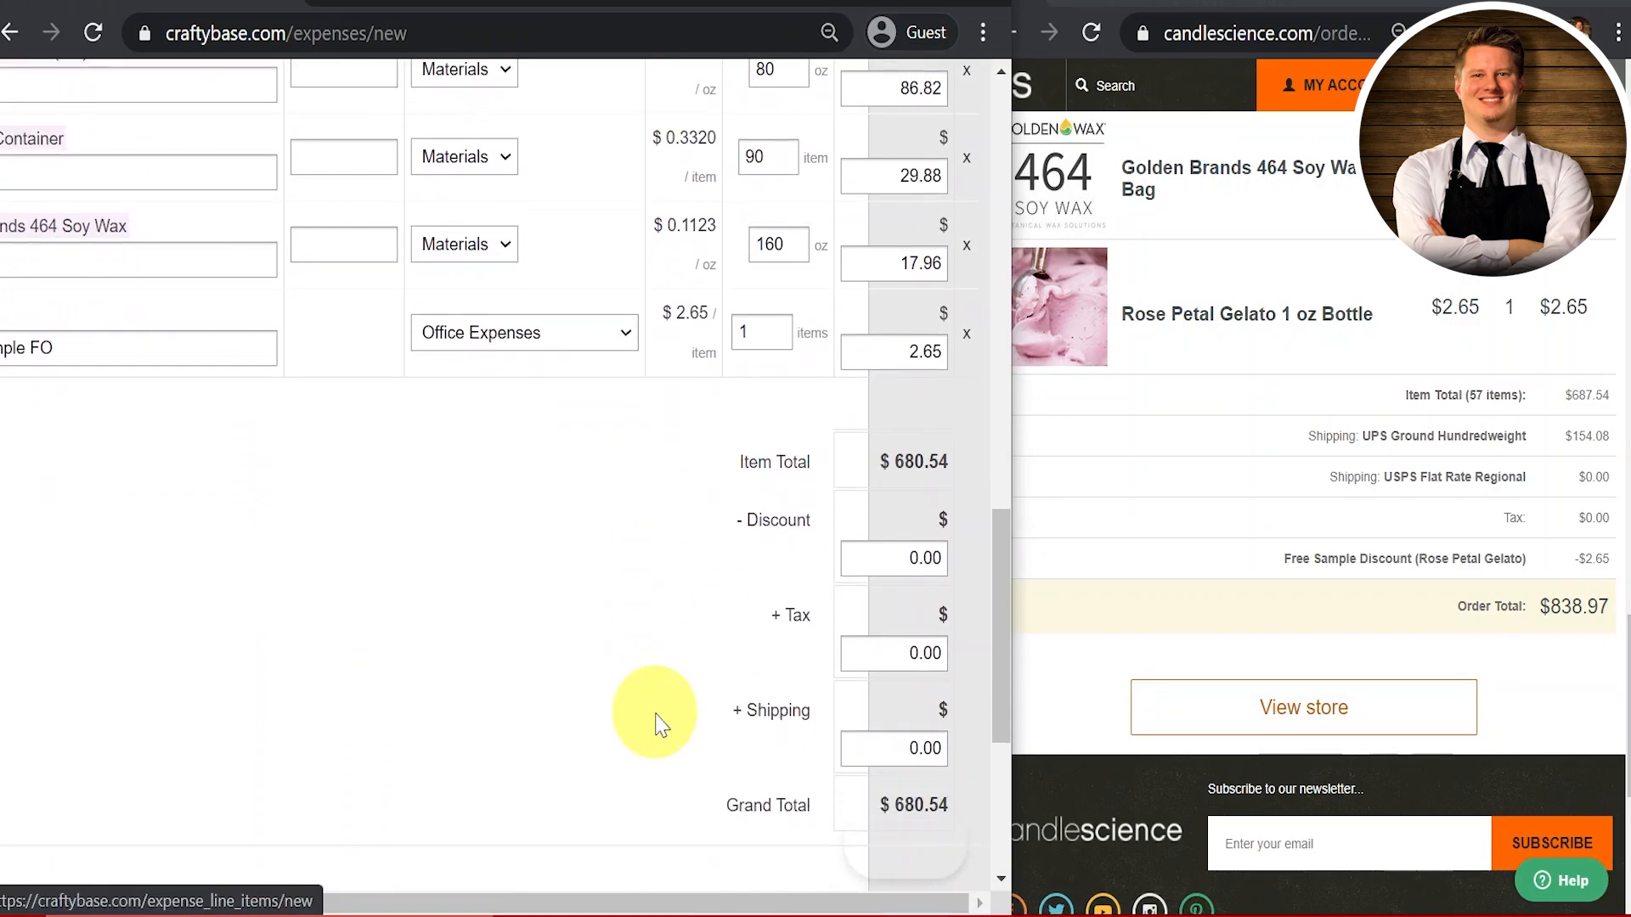
Step: Enter a 2.65 discount so the Grand Total drops to $677.89
{"action": "double_click", "coordinate": [893, 552]}
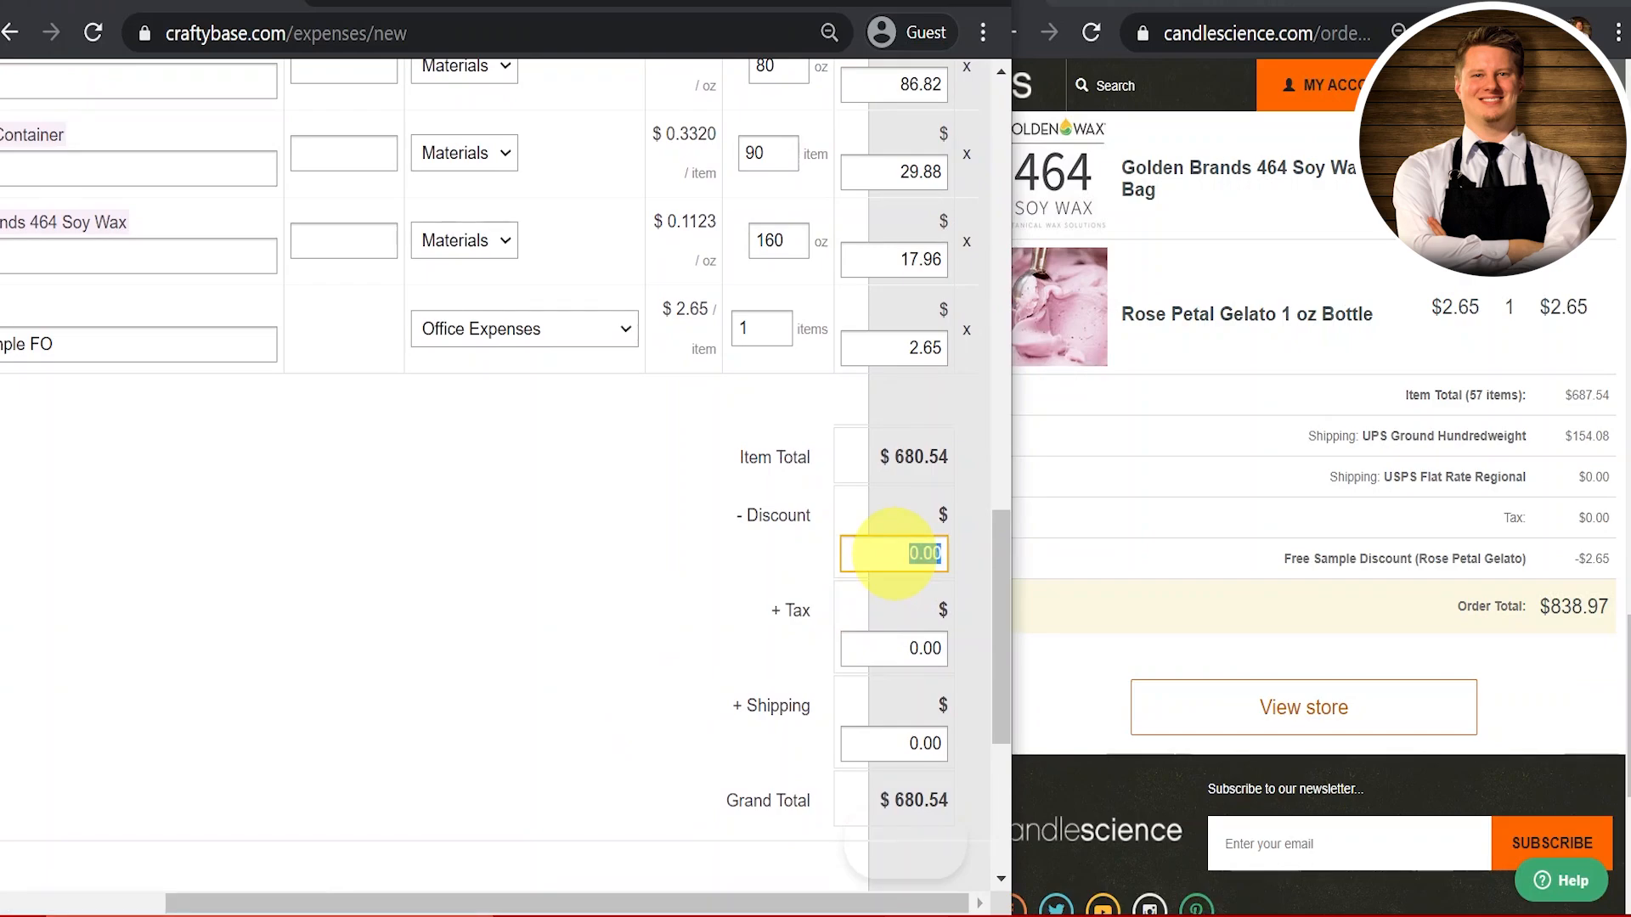
{"action": "type", "text": "2.65"}
{"action": "left_click", "coordinate": [473, 571]}
{"action": "scroll", "coordinate": [473, 571], "scroll_direction": "left", "scroll_amount": 3}
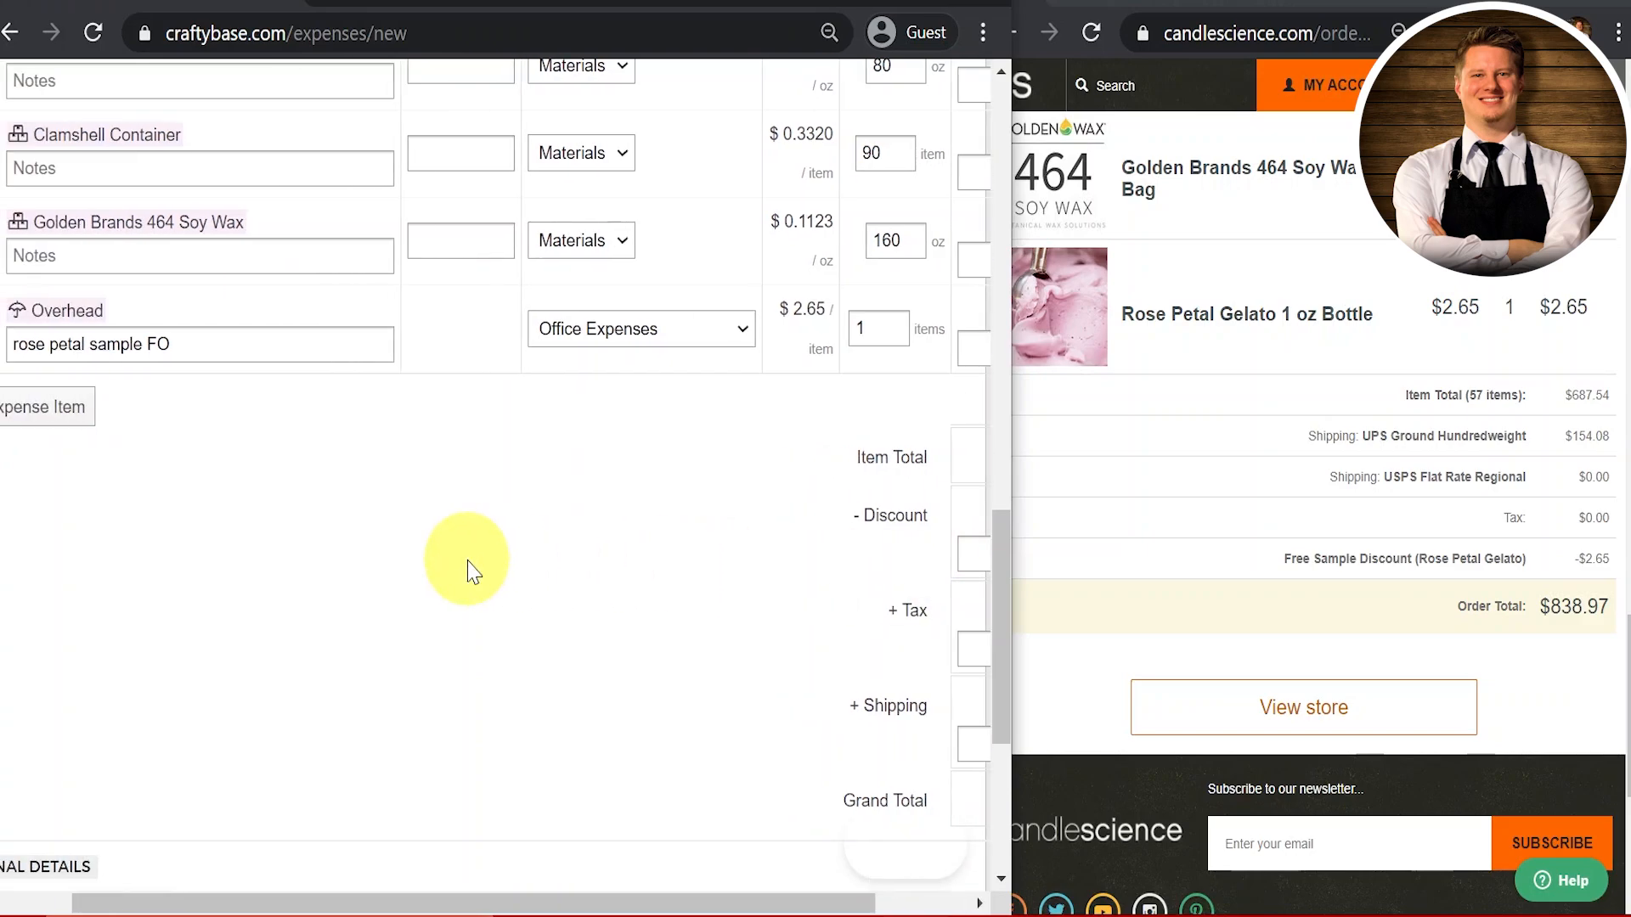
{"action": "scroll", "coordinate": [473, 571], "scroll_direction": "right", "scroll_amount": 2}
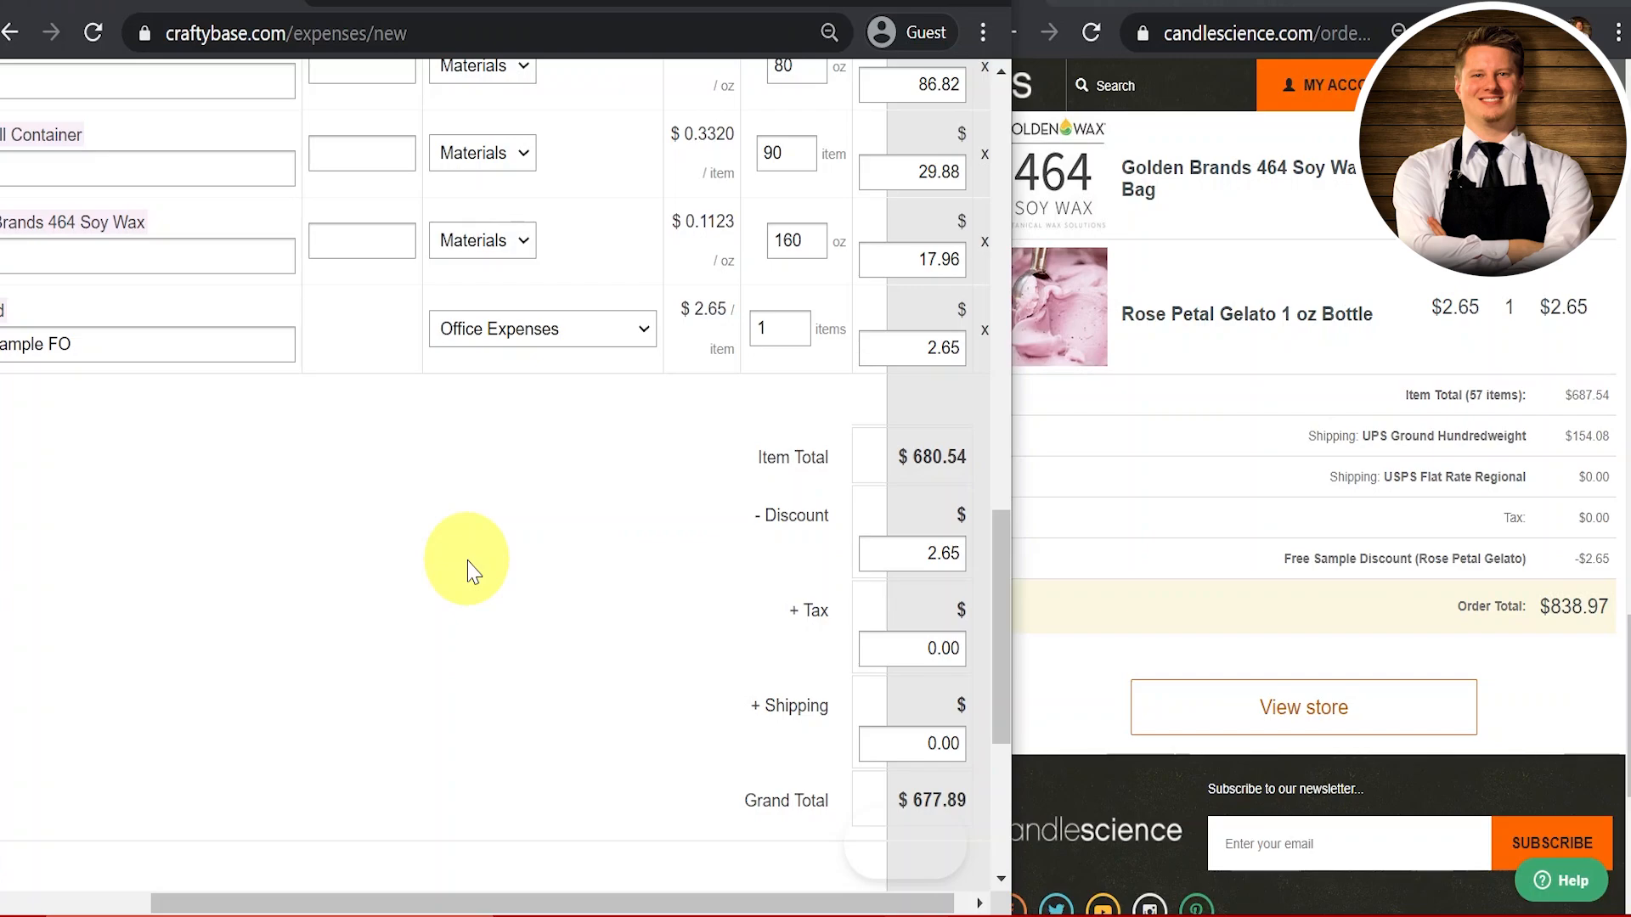
{"action": "scroll", "coordinate": [474, 571], "scroll_direction": "left", "scroll_amount": 2}
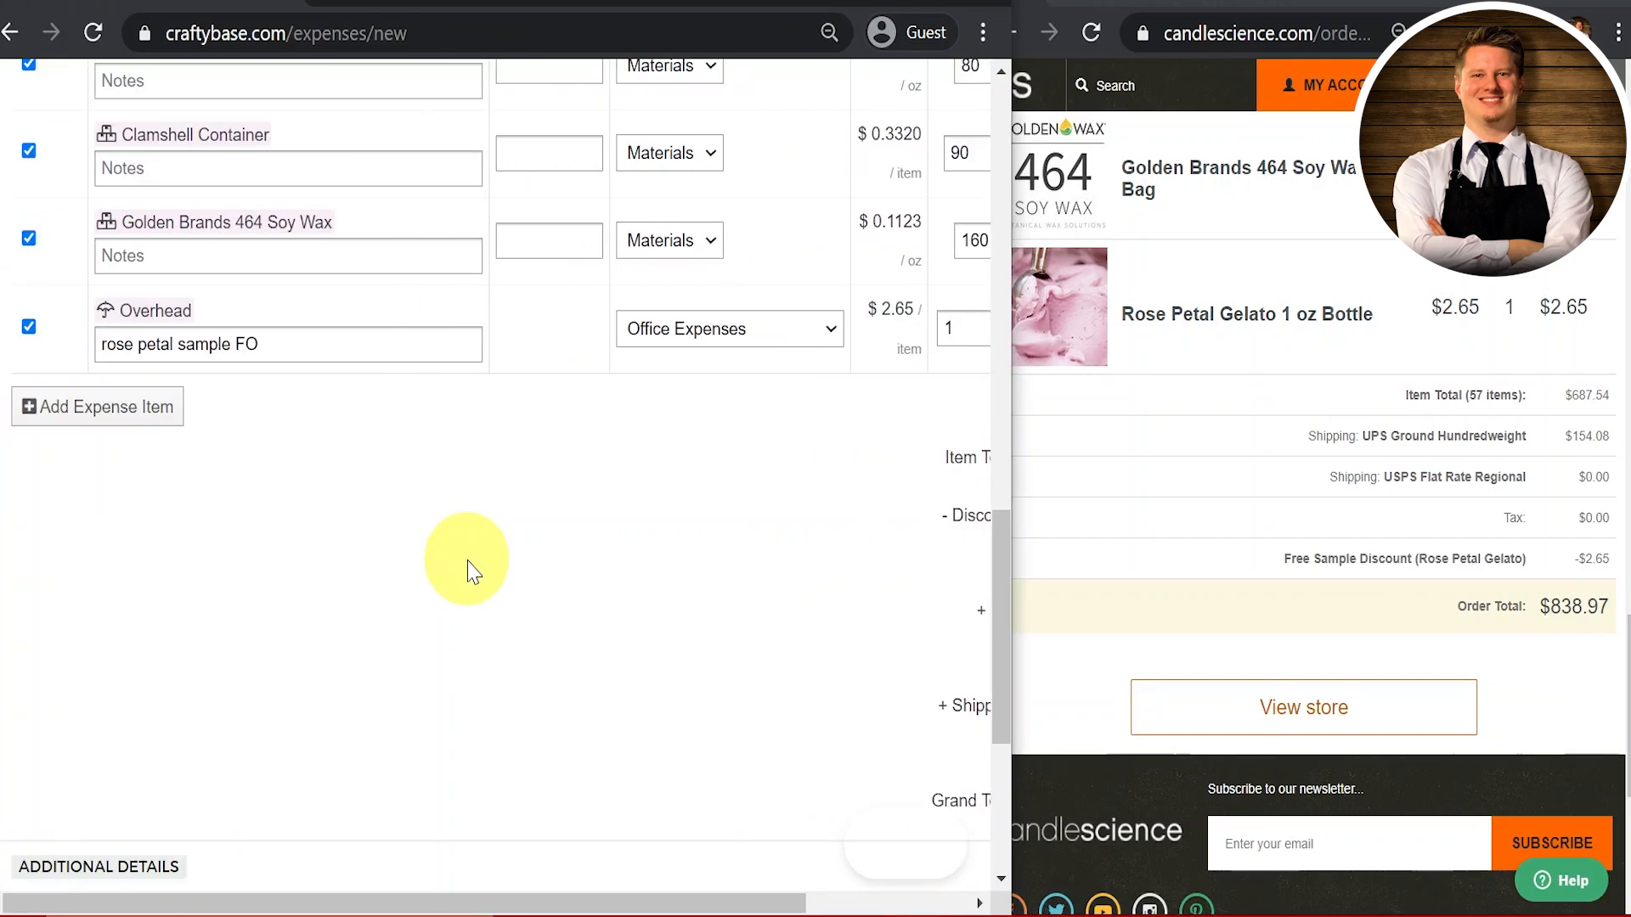
{"action": "scroll", "coordinate": [473, 572], "scroll_direction": "right", "scroll_amount": 3}
{"action": "scroll", "coordinate": [473, 571], "scroll_direction": "down", "scroll_amount": 1}
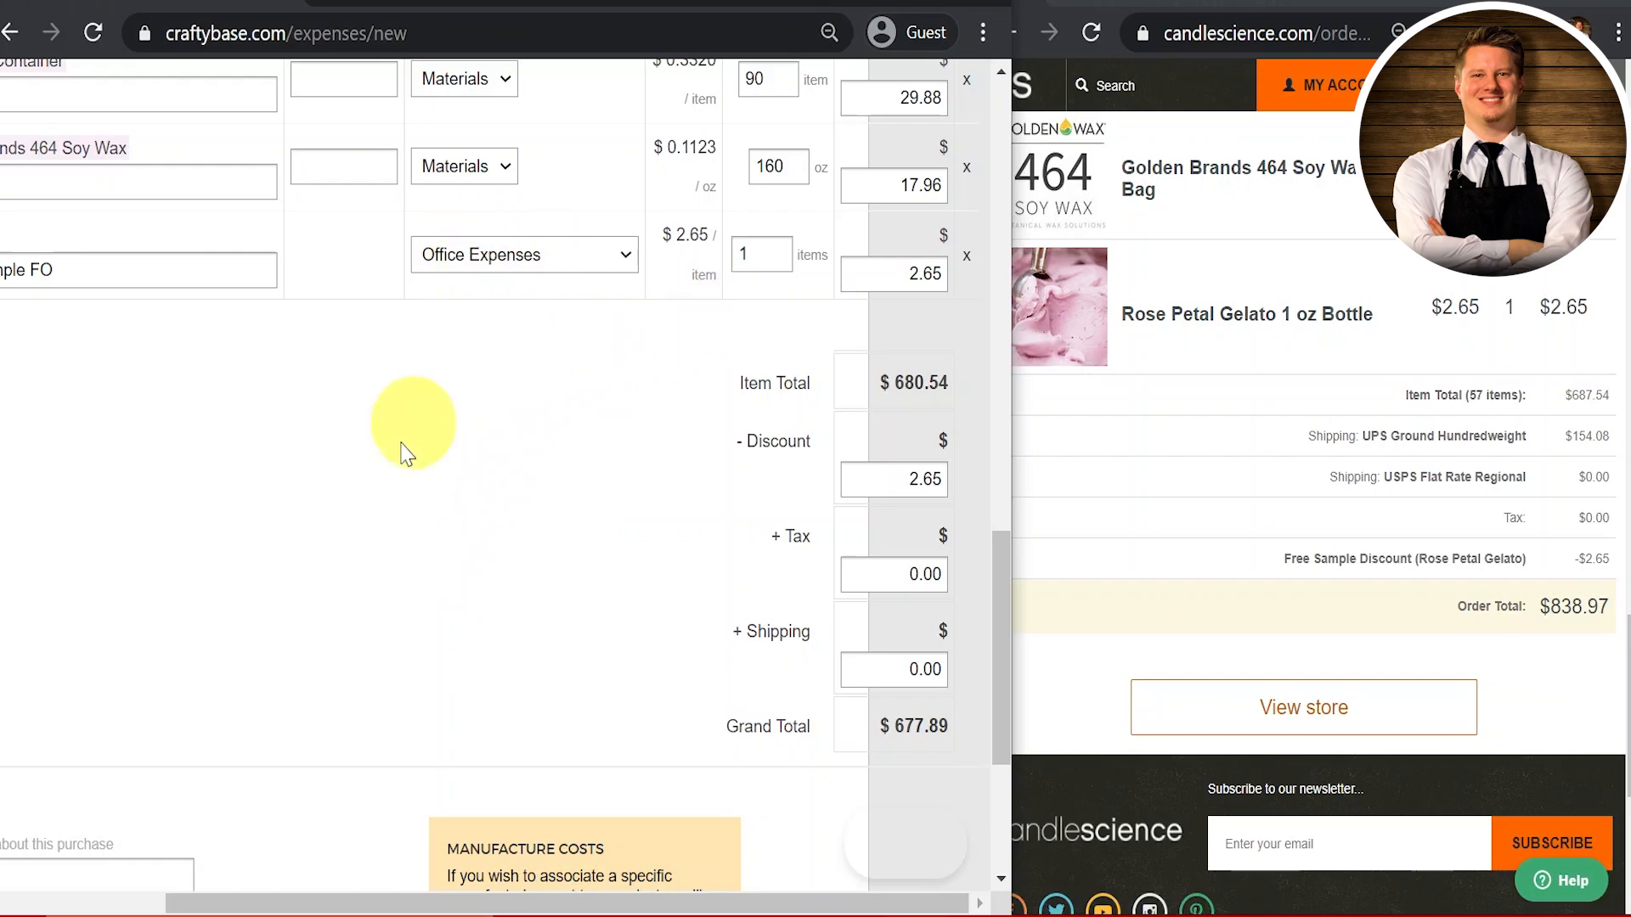
{"action": "scroll", "coordinate": [404, 454], "scroll_direction": "left", "scroll_amount": 3}
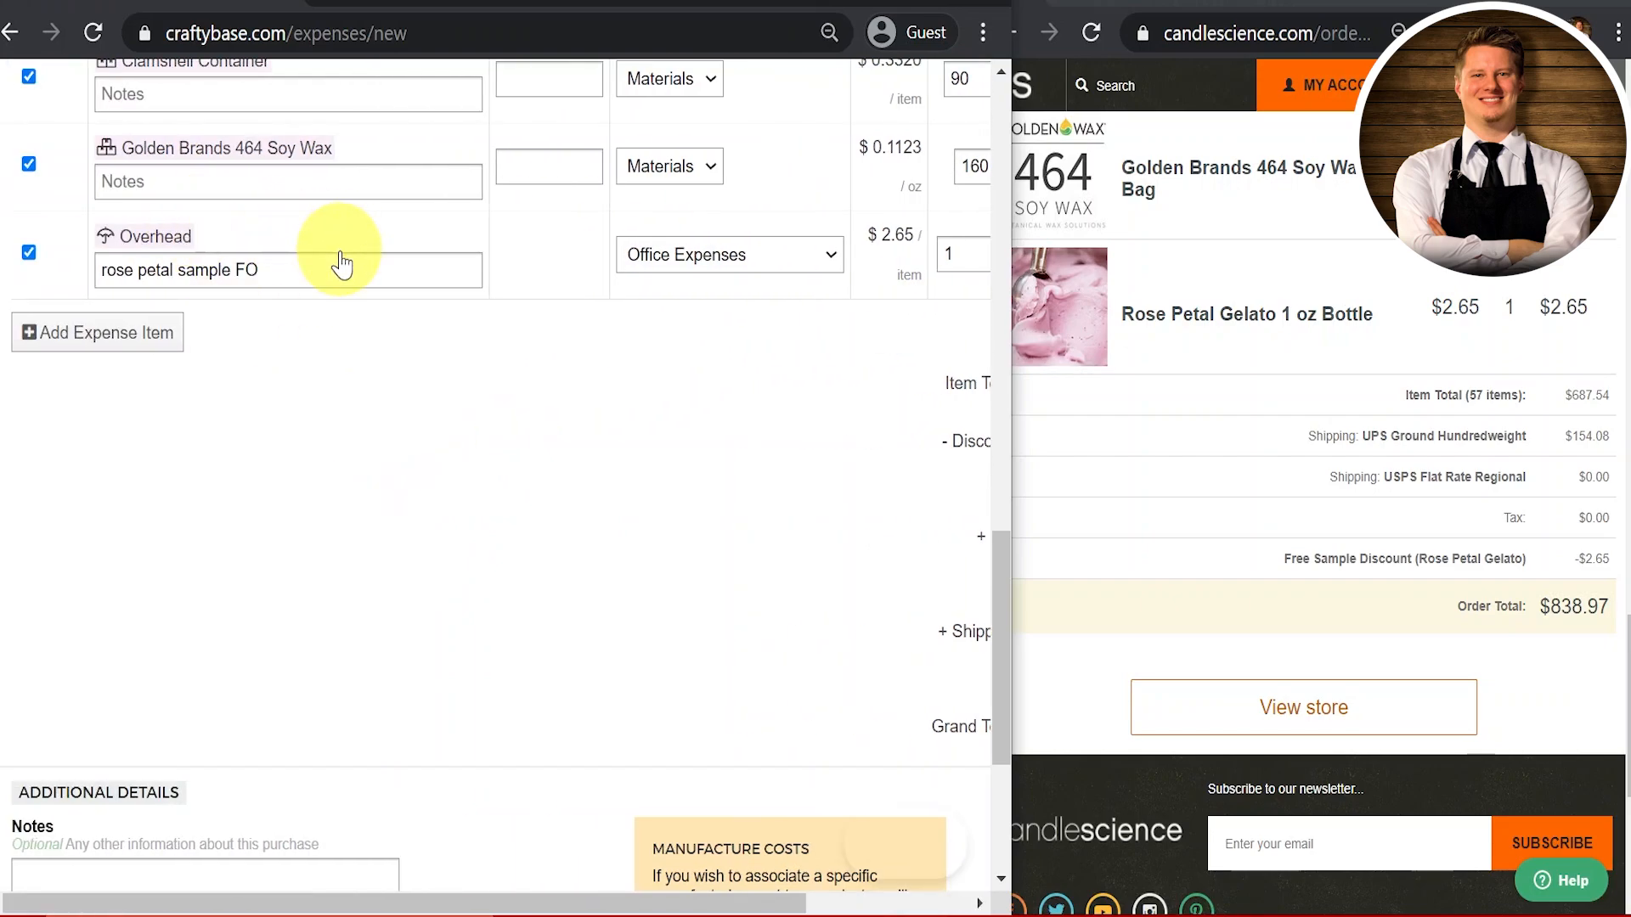
{"action": "scroll", "coordinate": [692, 255], "scroll_direction": "right", "scroll_amount": 3}
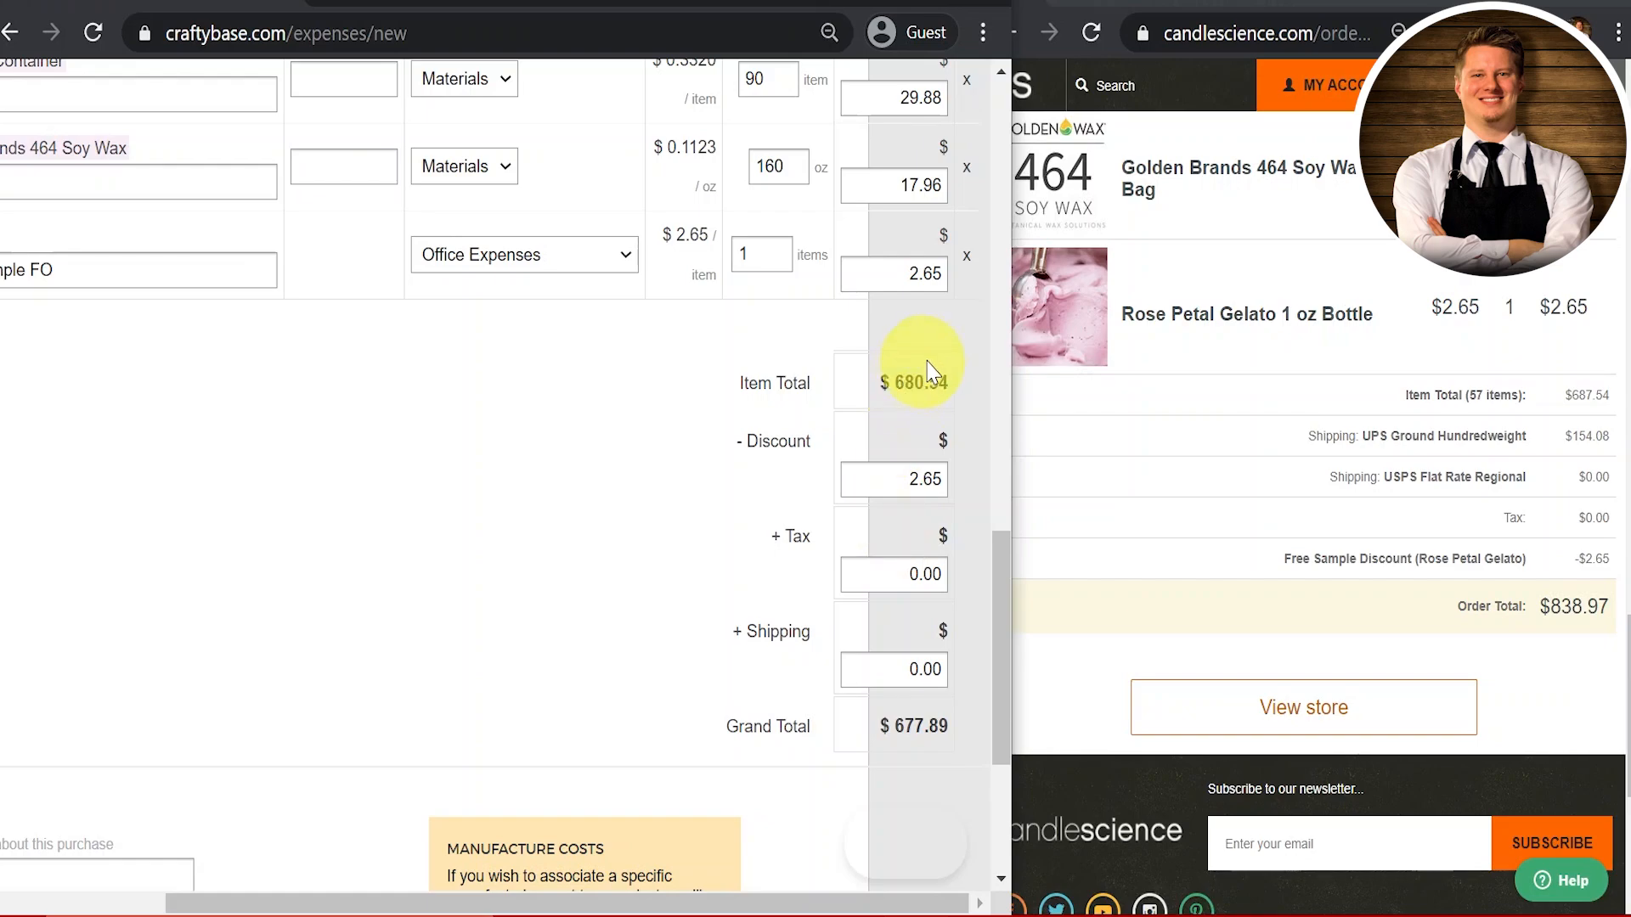
{"action": "double_click", "coordinate": [890, 275]}
{"action": "type", "text": "0"}
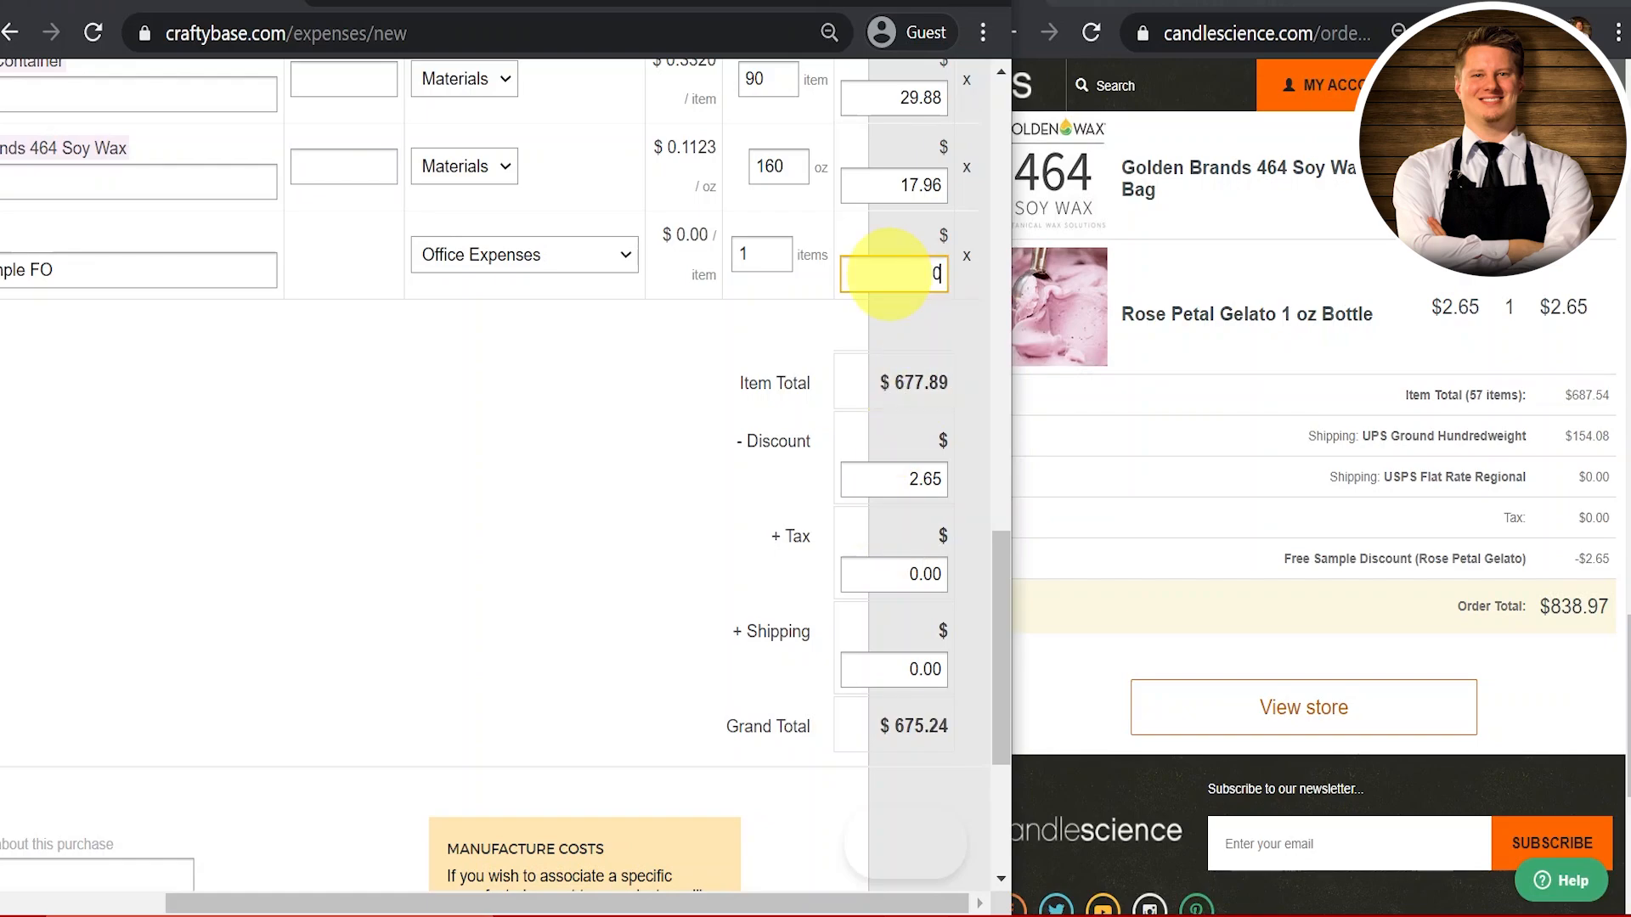
{"action": "left_click", "coordinate": [595, 473]}
{"action": "double_click", "coordinate": [880, 478]}
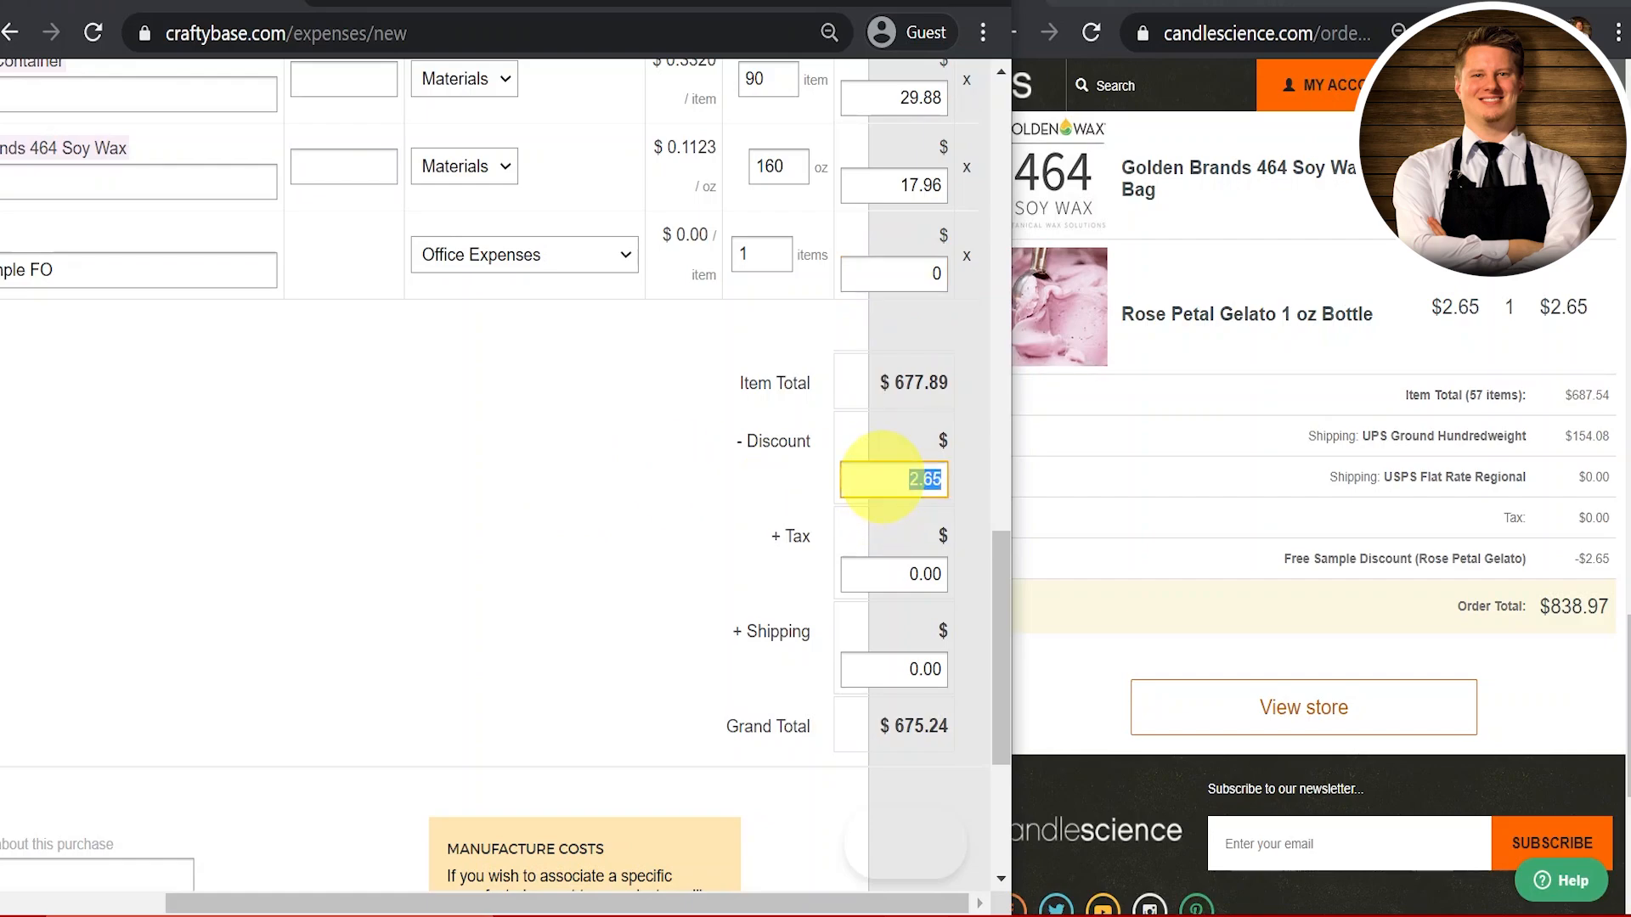
{"action": "type", "text": "0"}
{"action": "left_click", "coordinate": [565, 473]}
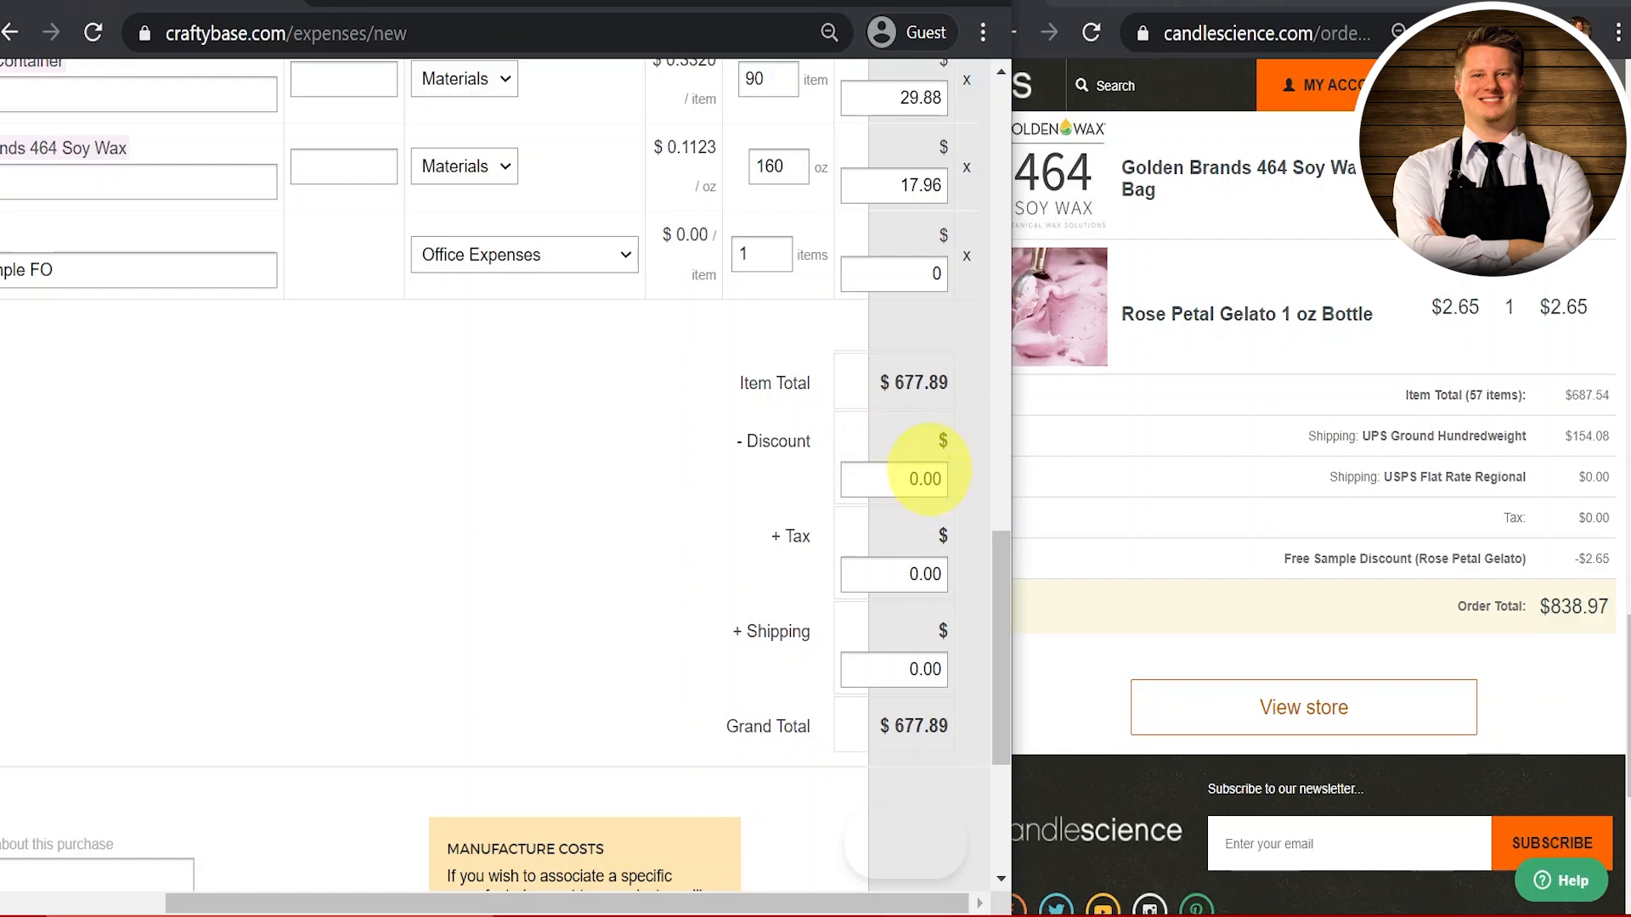
{"action": "scroll", "coordinate": [913, 476], "scroll_direction": "up", "scroll_amount": 1}
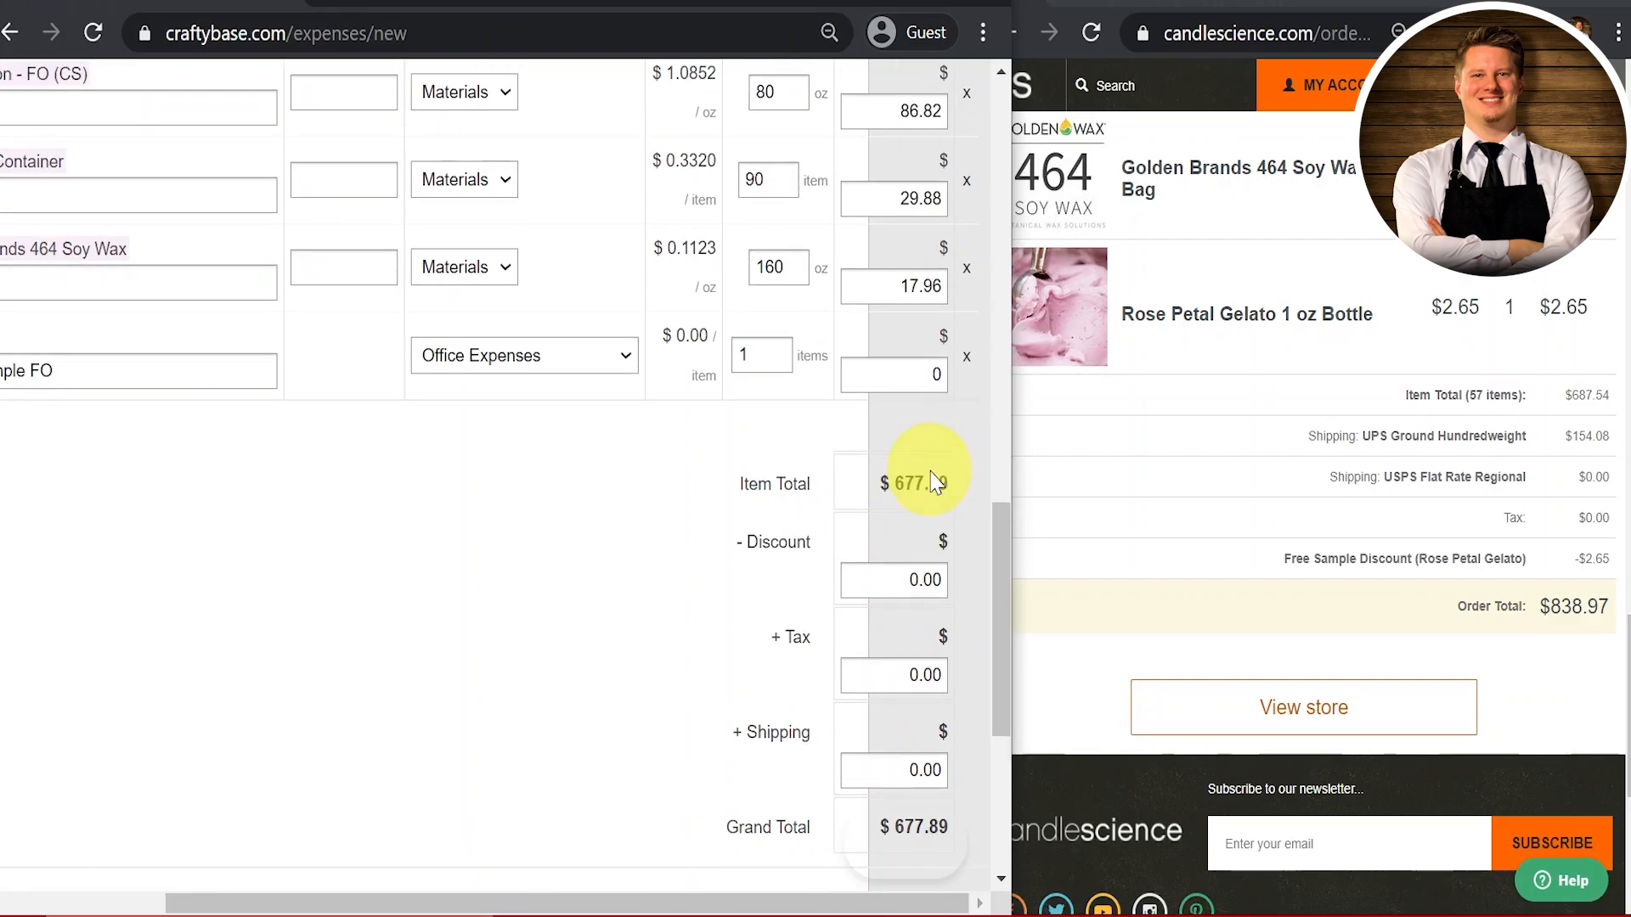
{"action": "scroll", "coordinate": [929, 473], "scroll_direction": "up", "scroll_amount": 3}
{"action": "scroll", "coordinate": [884, 595], "scroll_direction": "down", "scroll_amount": 2}
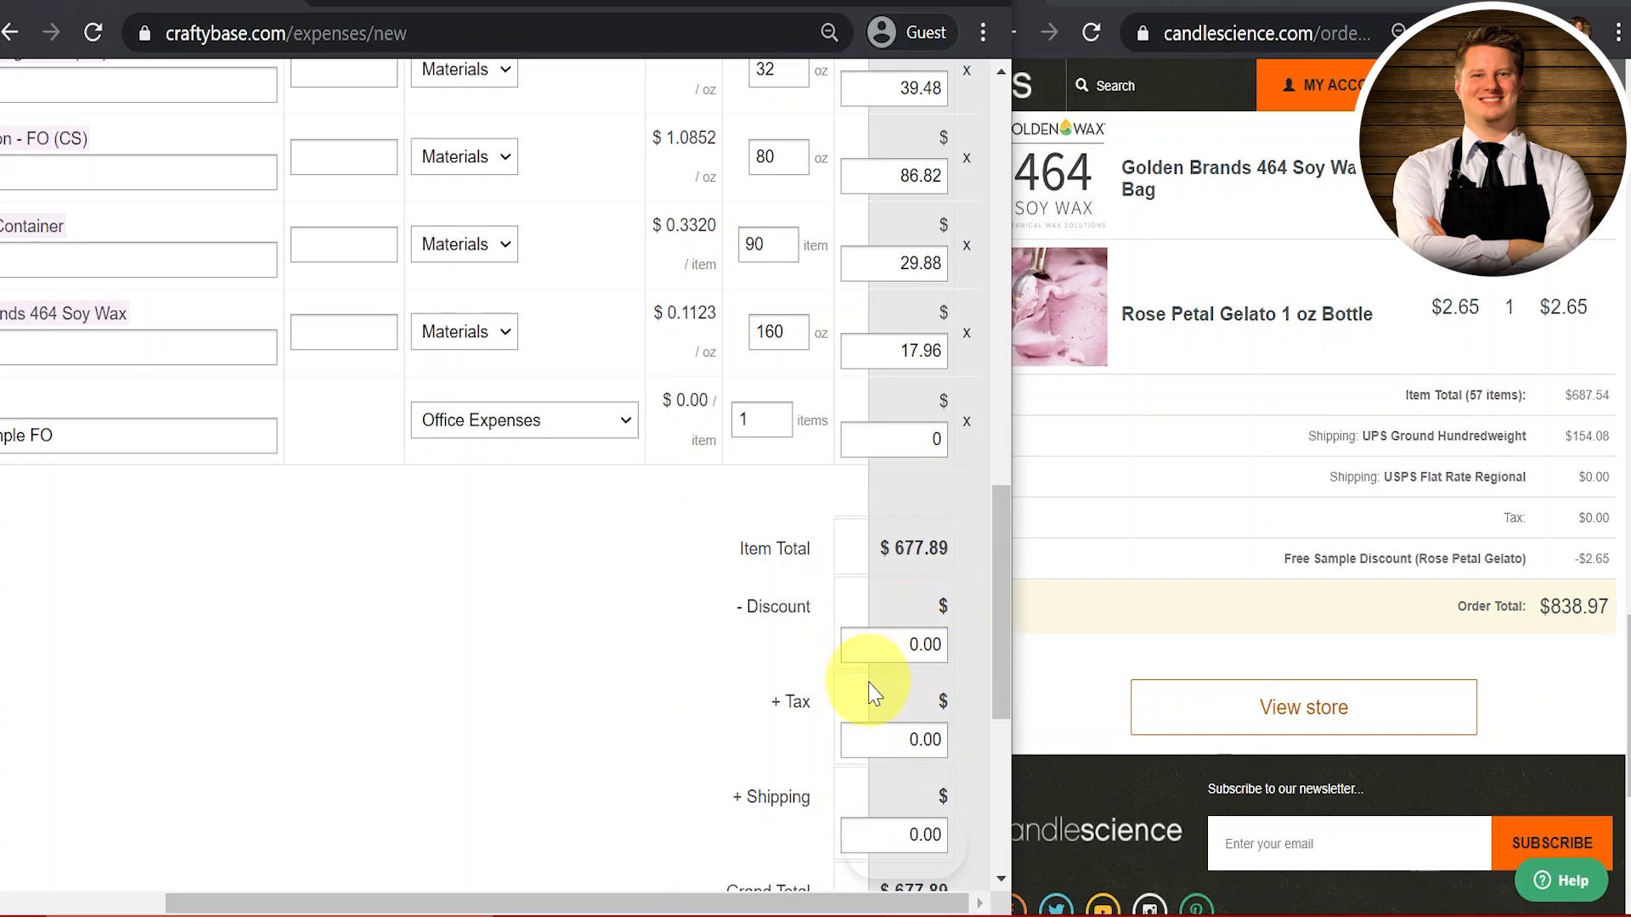
{"action": "scroll", "coordinate": [874, 685], "scroll_direction": "up", "scroll_amount": 4}
{"action": "scroll", "coordinate": [870, 695], "scroll_direction": "up", "scroll_amount": 2}
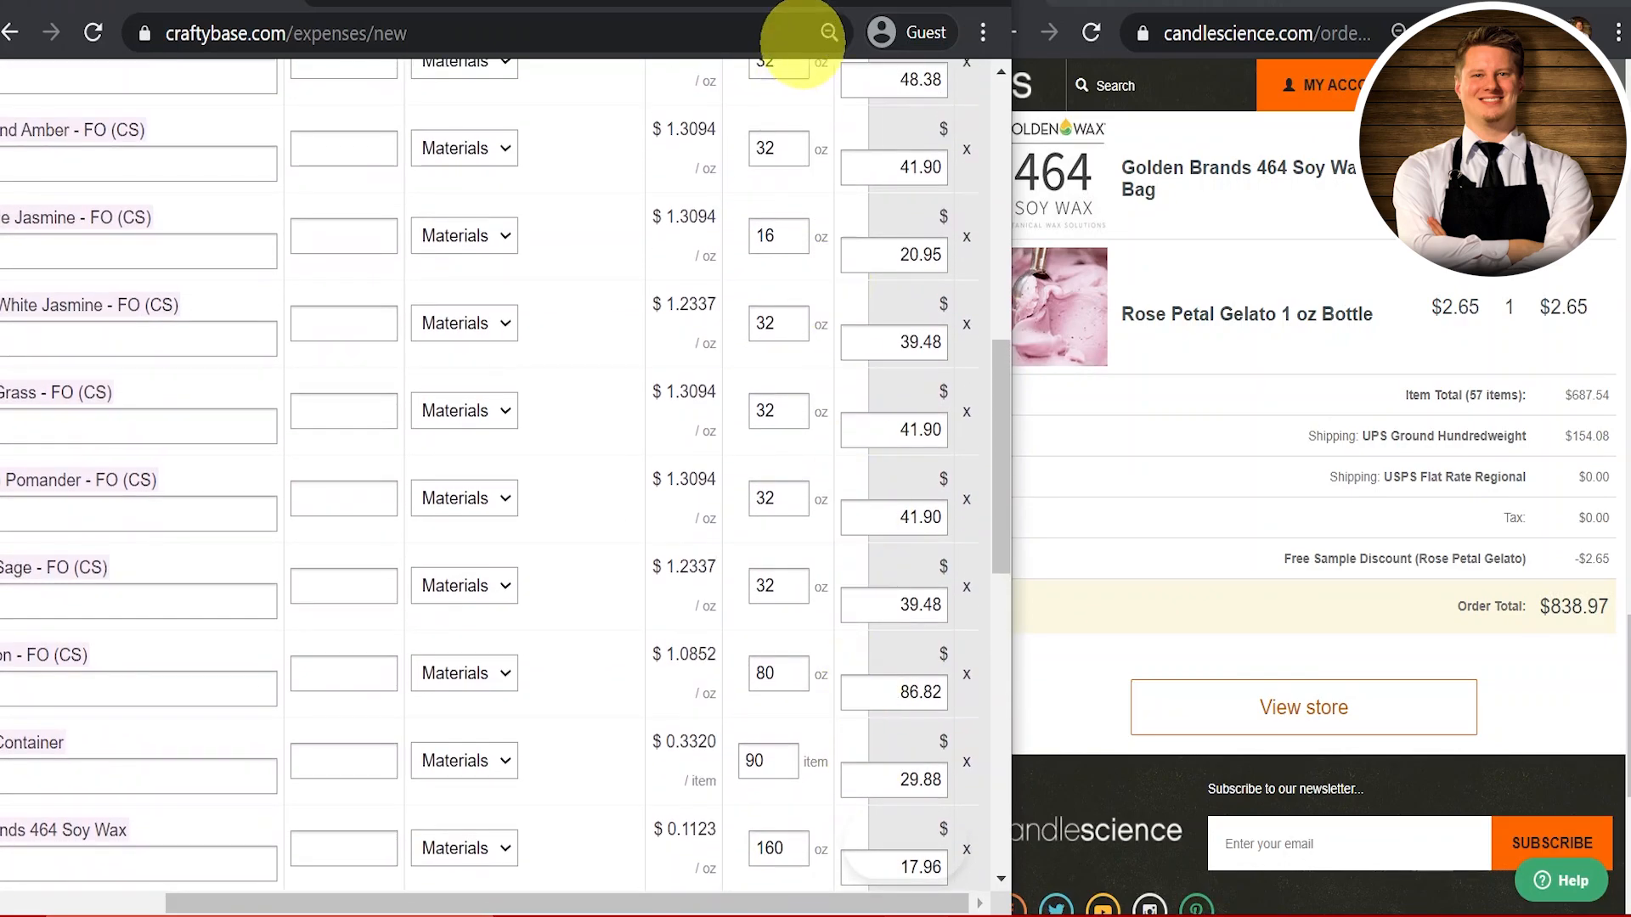
{"action": "scroll", "coordinate": [857, 586], "scroll_direction": "down", "scroll_amount": 6}
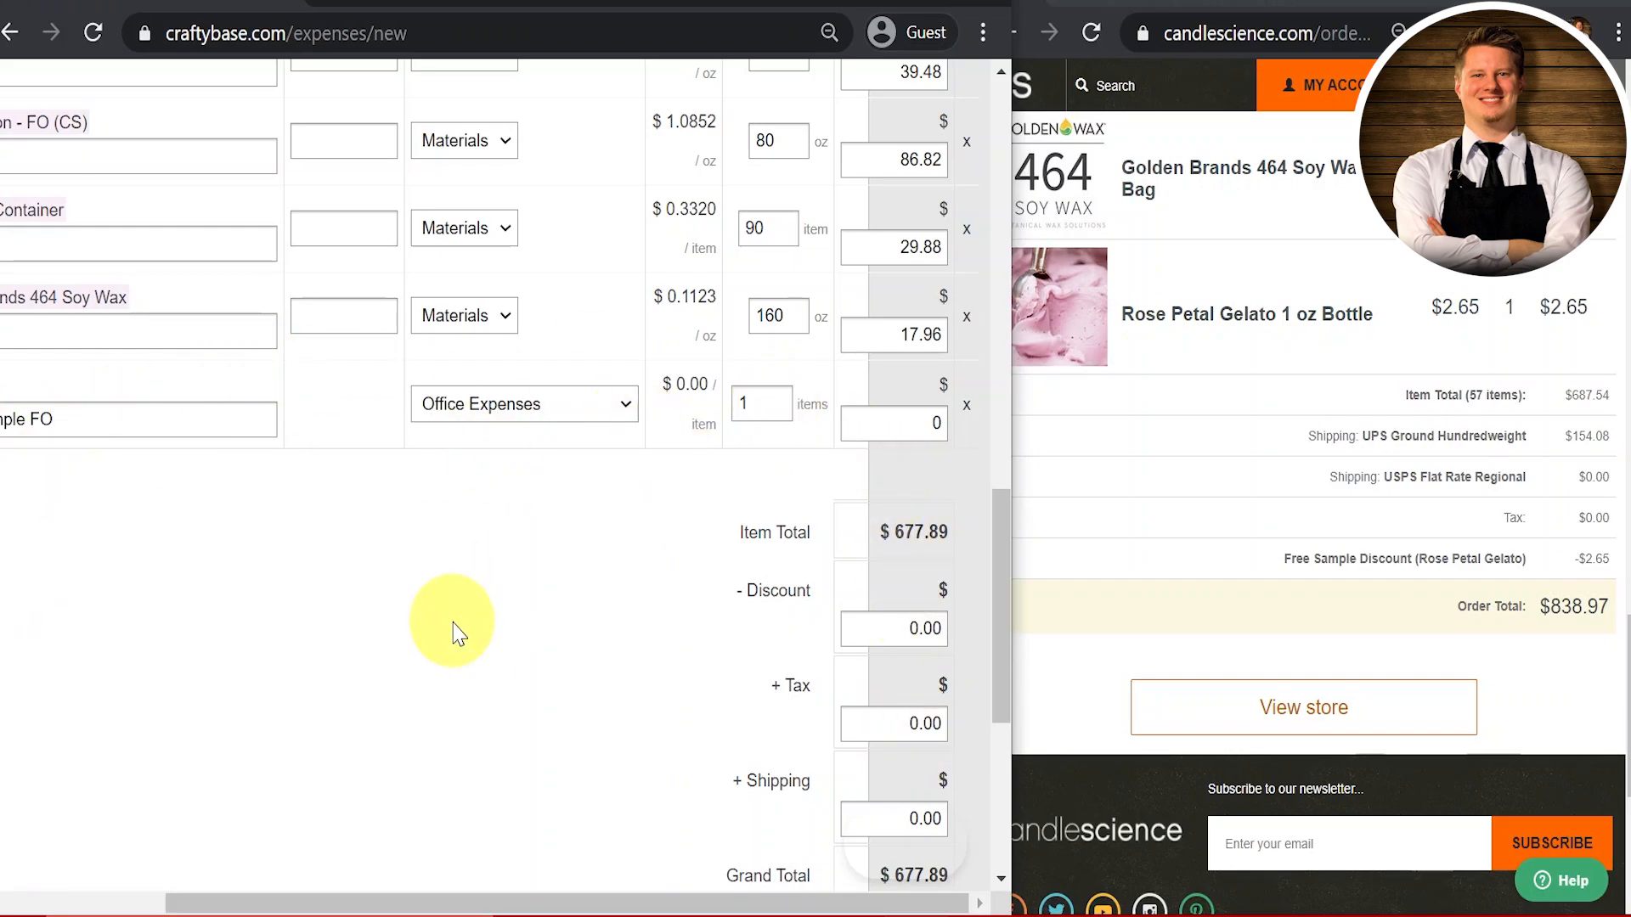
Step: Enter 154.08 as shipping, raising the Grand Total to $831.97
{"action": "scroll", "coordinate": [452, 628], "scroll_direction": "left", "scroll_amount": 5}
{"action": "scroll", "coordinate": [452, 628], "scroll_direction": "down", "scroll_amount": 3}
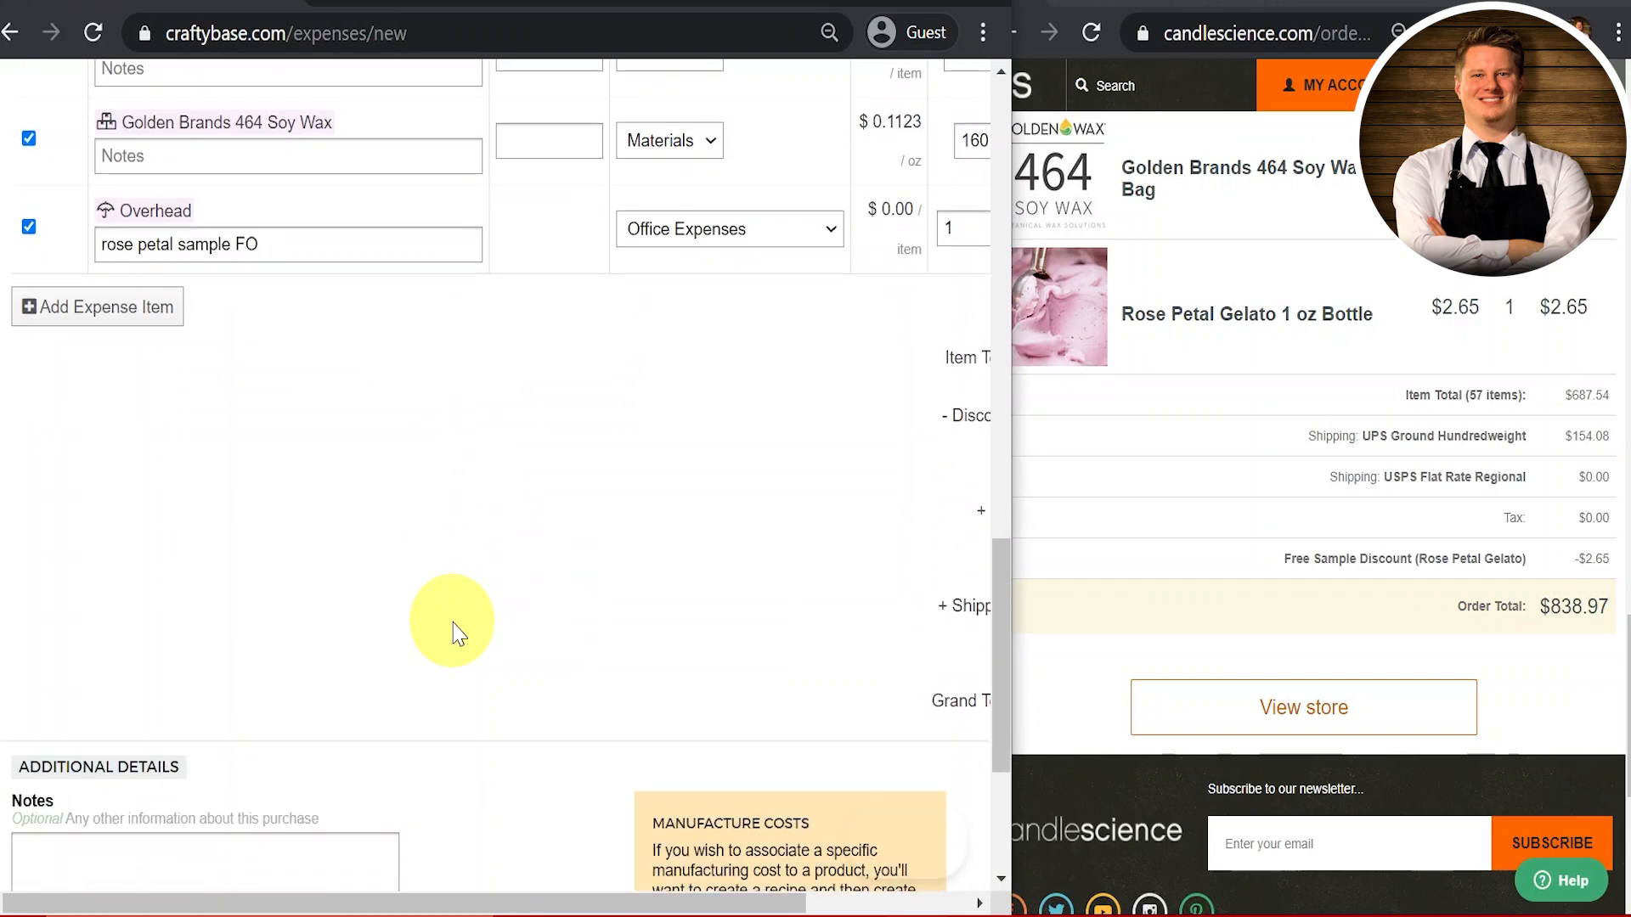
{"action": "scroll", "coordinate": [452, 629], "scroll_direction": "right", "scroll_amount": 2}
{"action": "scroll", "coordinate": [453, 623], "scroll_direction": "down", "scroll_amount": 2}
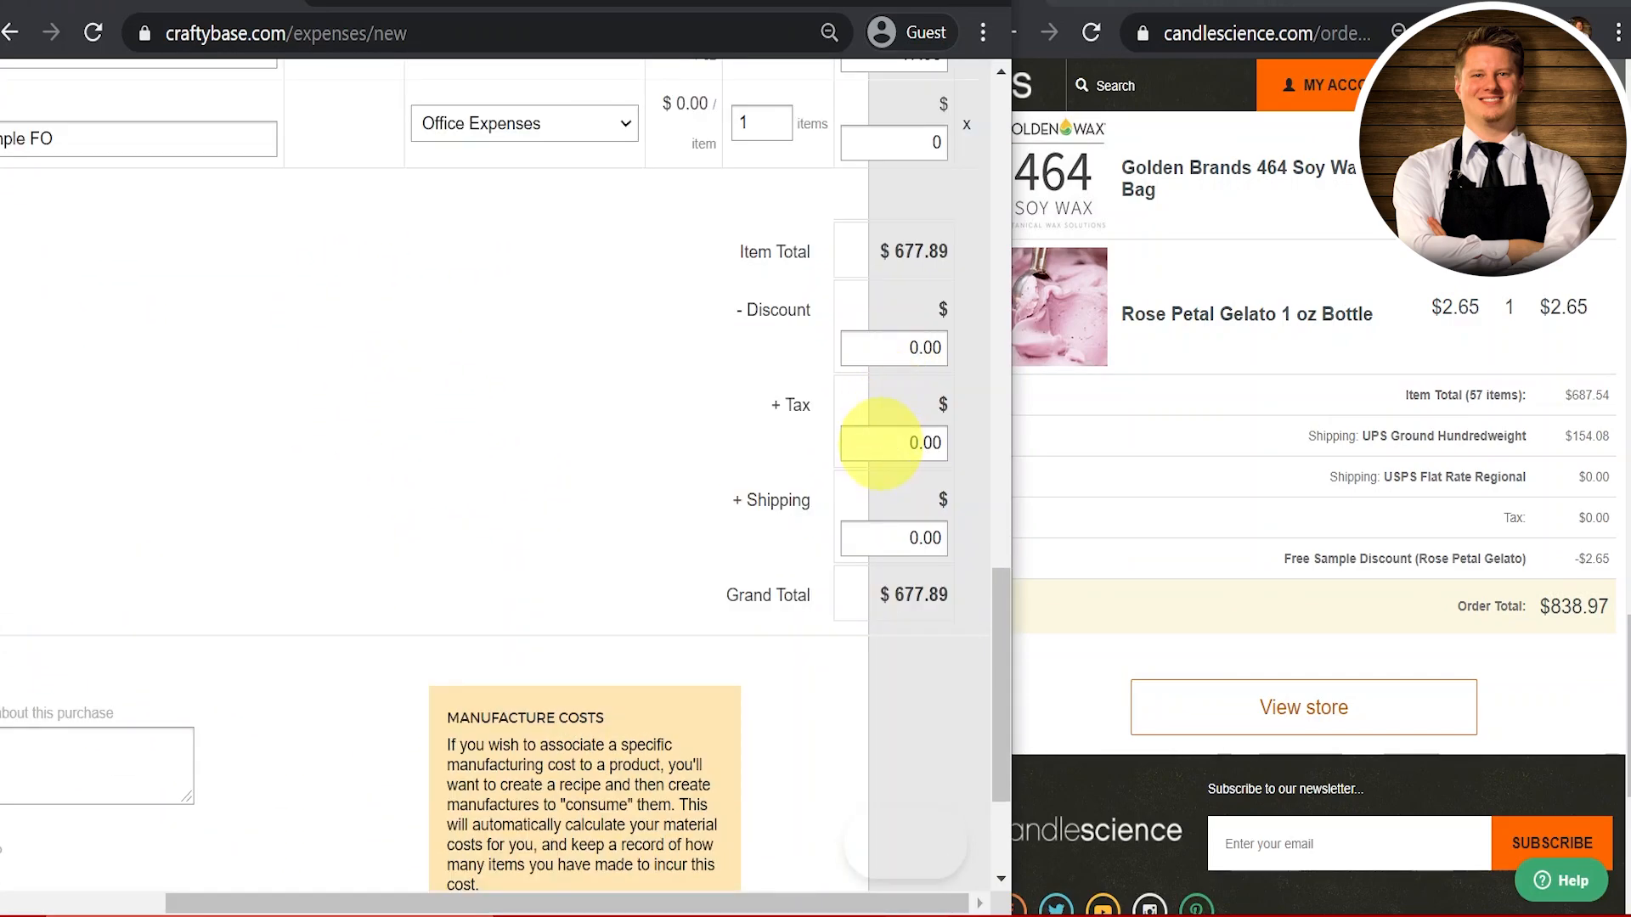
{"action": "left_click", "coordinate": [879, 535]}
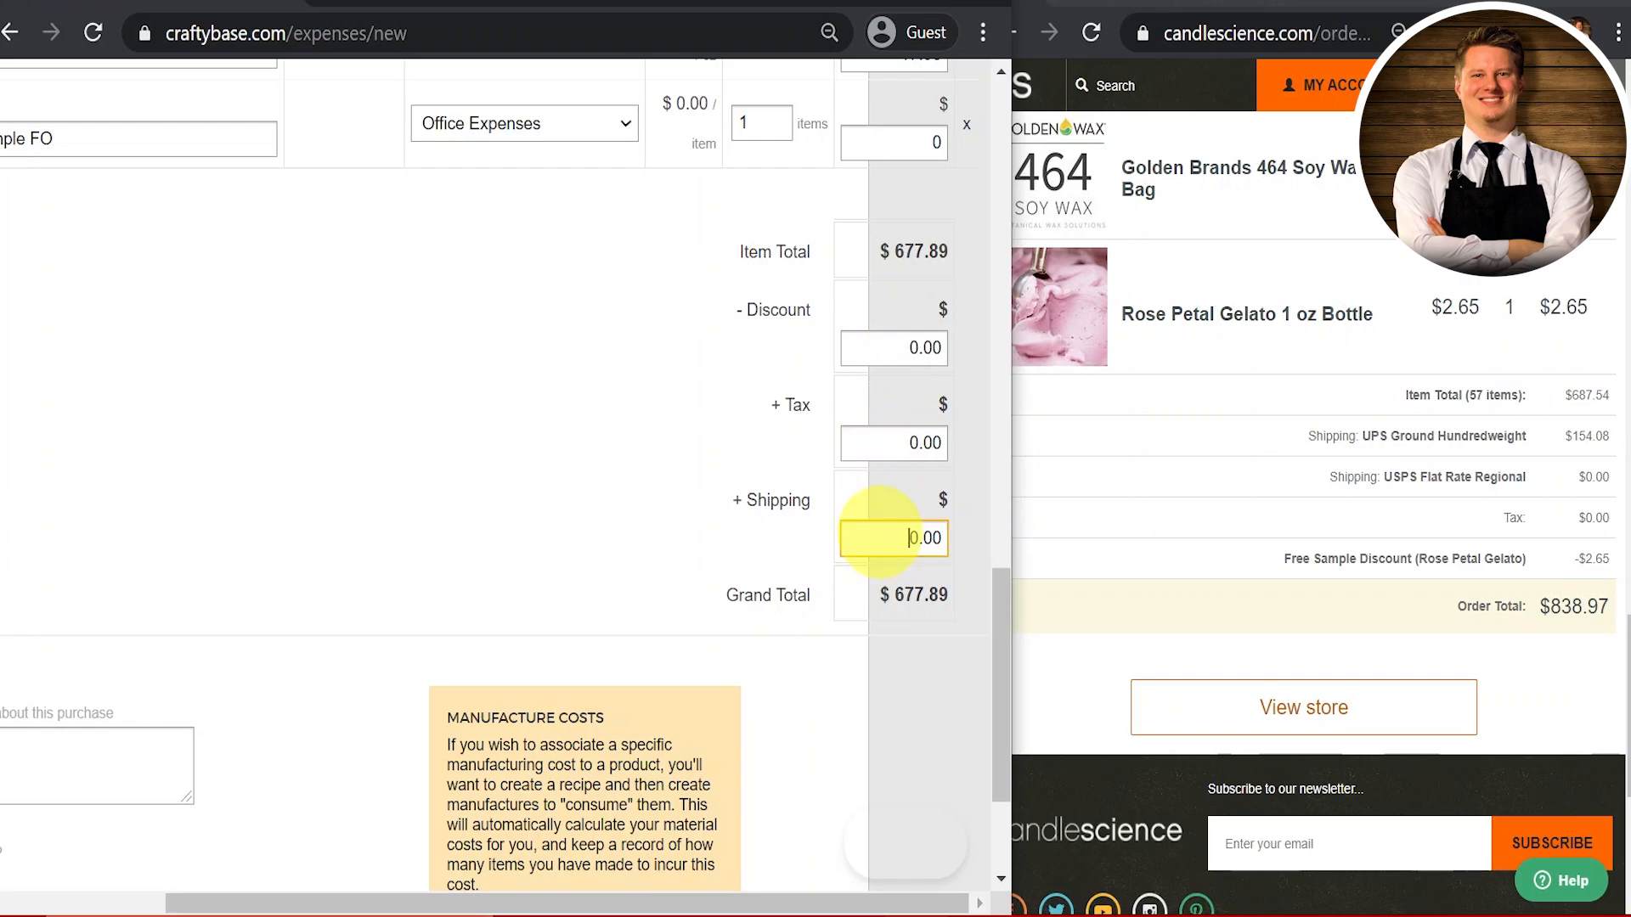
{"action": "type", "text": "154.08"}
{"action": "left_click", "coordinate": [432, 399]}
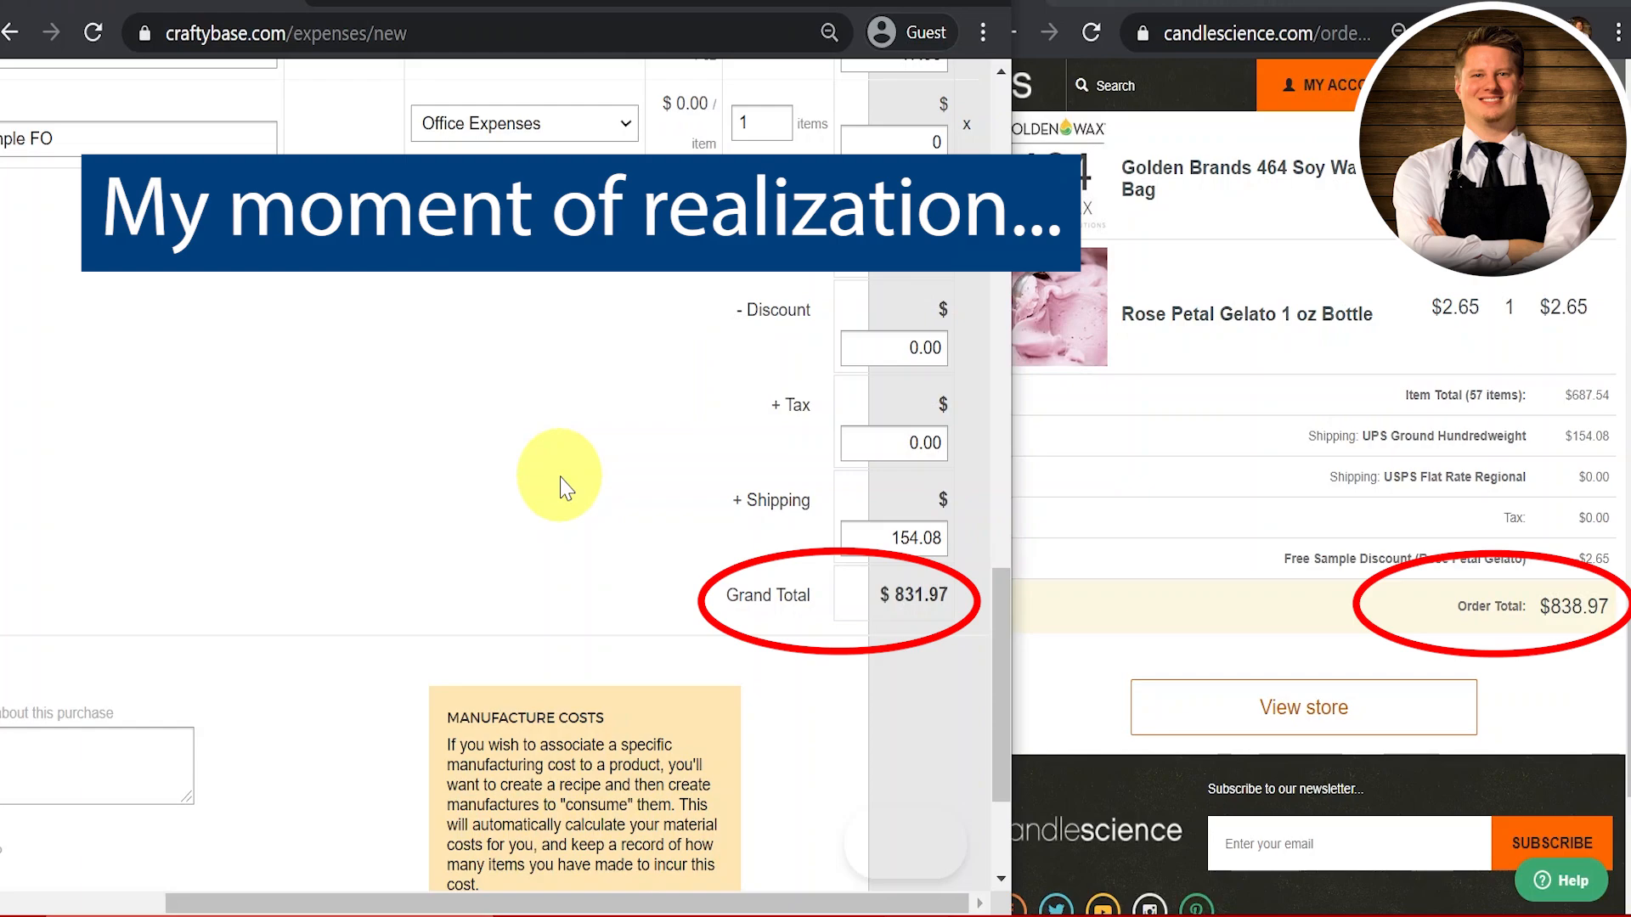
{"action": "scroll", "coordinate": [560, 489], "scroll_direction": "up", "scroll_amount": 2}
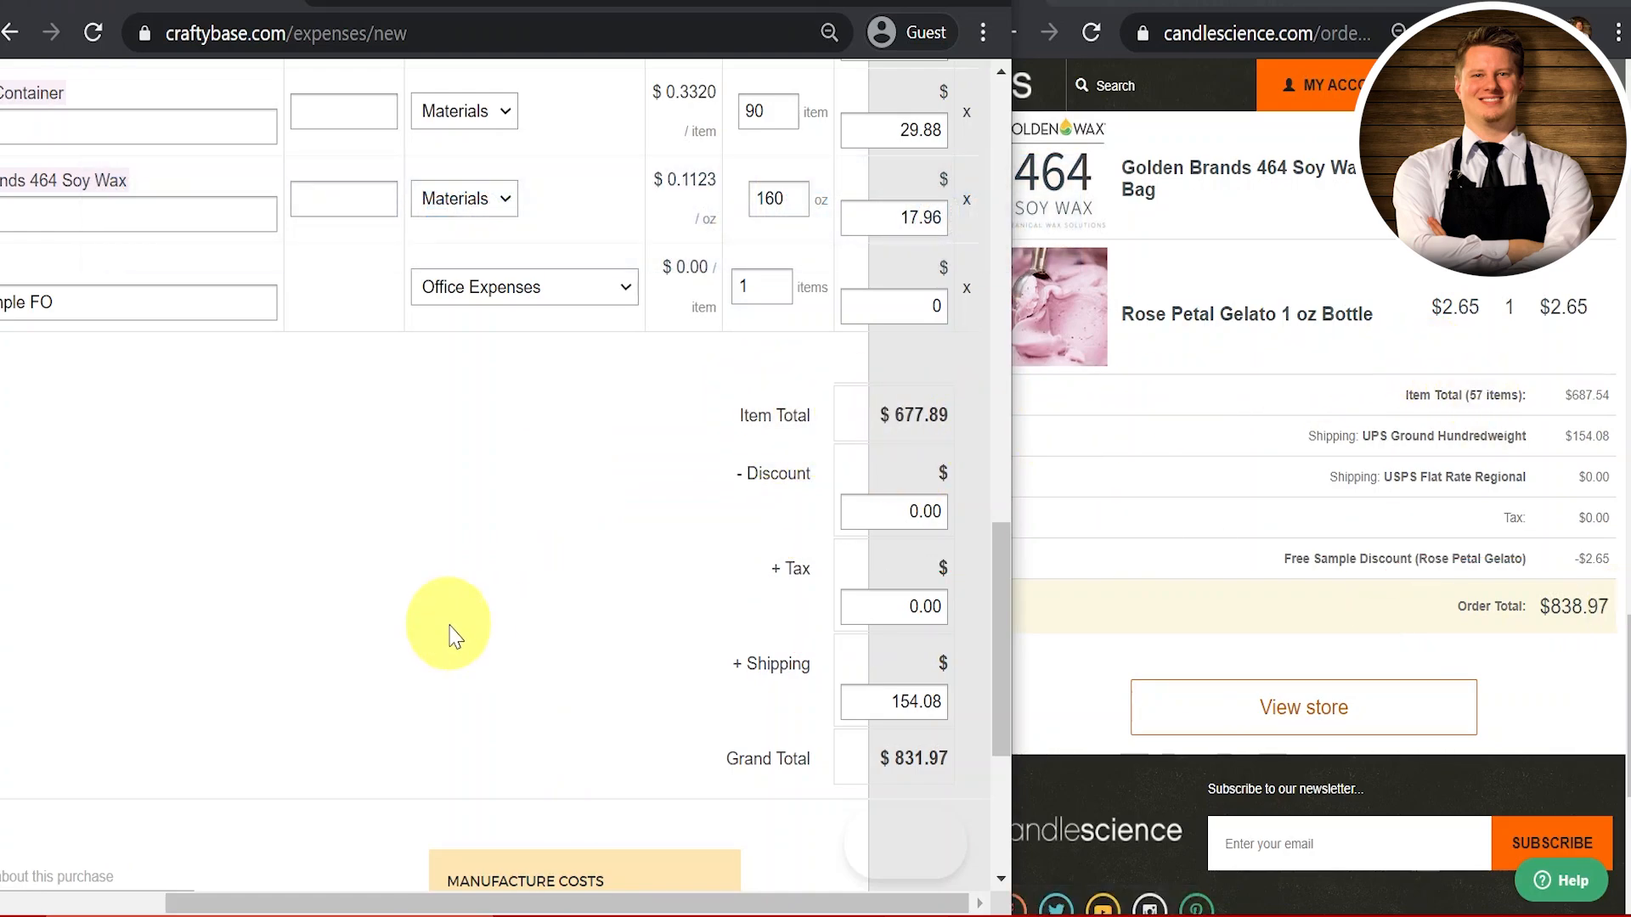
Step: Change the Strawberry Guava FO line total from 32.48 to 39.48
{"action": "scroll", "coordinate": [447, 637], "scroll_direction": "up", "scroll_amount": 3}
{"action": "scroll", "coordinate": [1253, 501], "scroll_direction": "up", "scroll_amount": 2}
{"action": "scroll", "coordinate": [1256, 502], "scroll_direction": "up", "scroll_amount": 1}
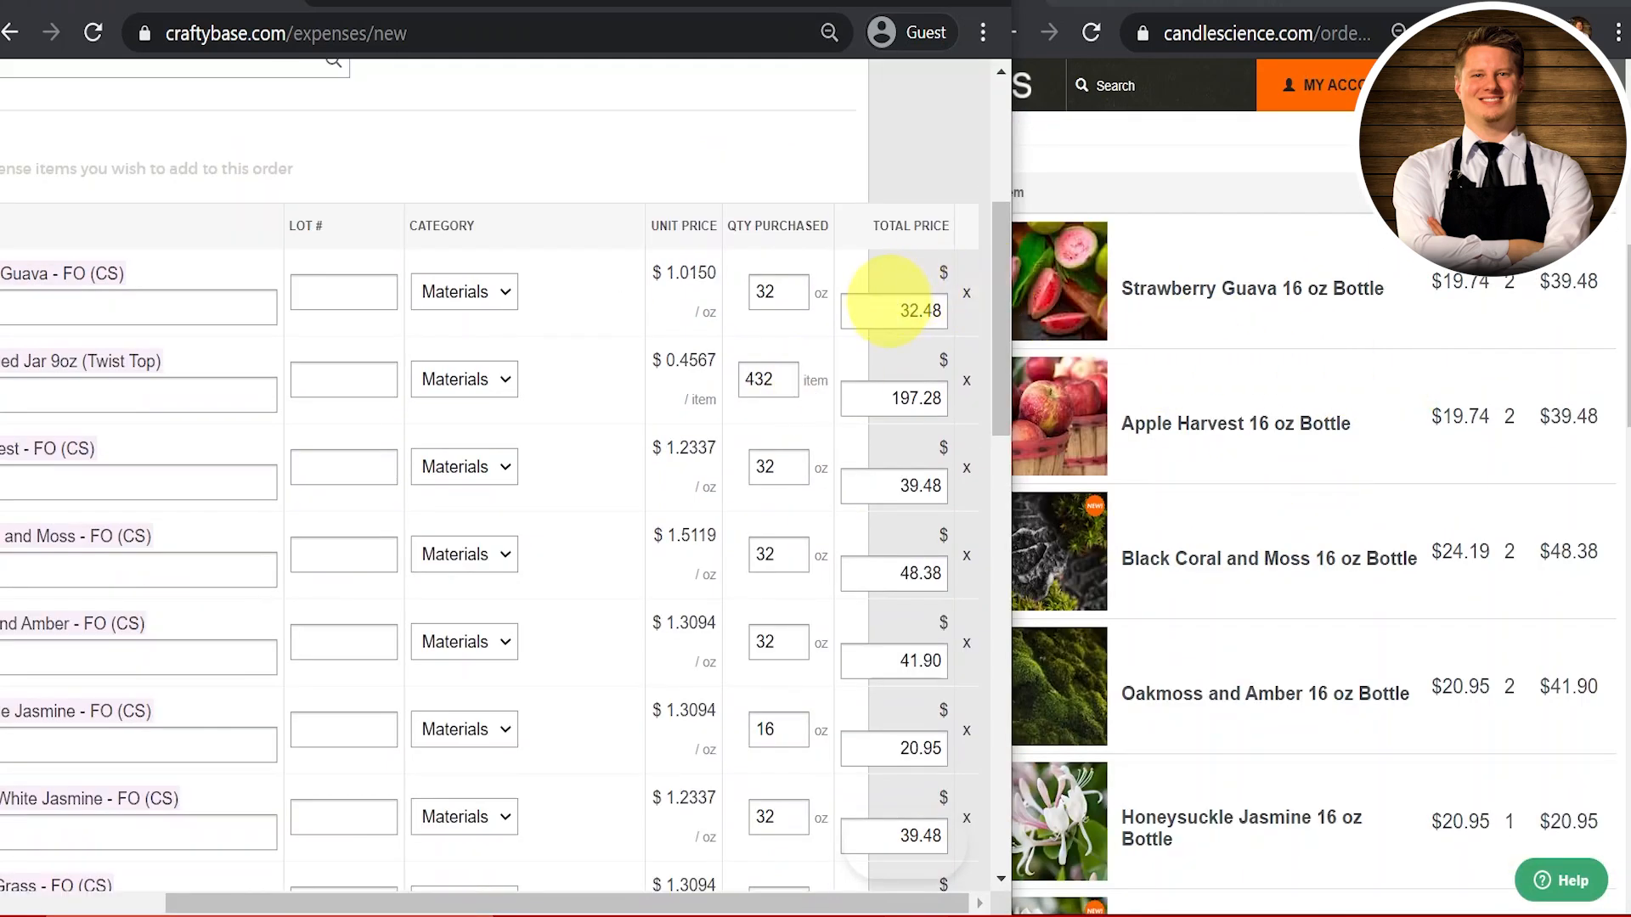
{"action": "left_click", "coordinate": [887, 305]}
{"action": "double_click", "coordinate": [887, 305]}
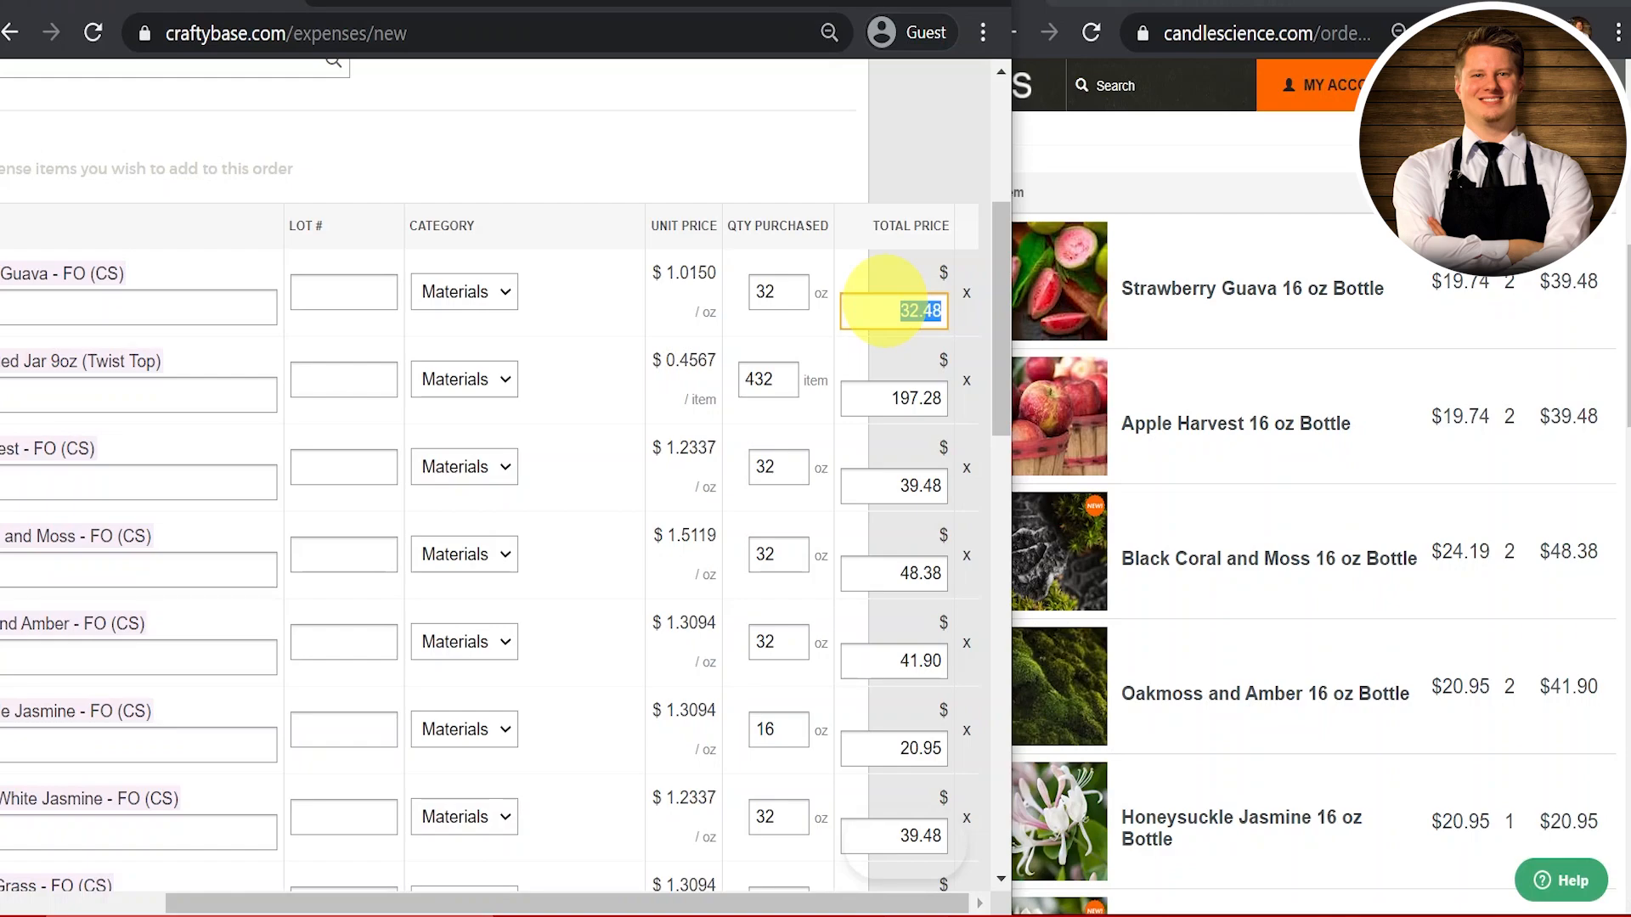
{"action": "scroll", "coordinate": [886, 302], "scroll_direction": "up", "scroll_amount": 1}
{"action": "type", "text": "39.,48"}
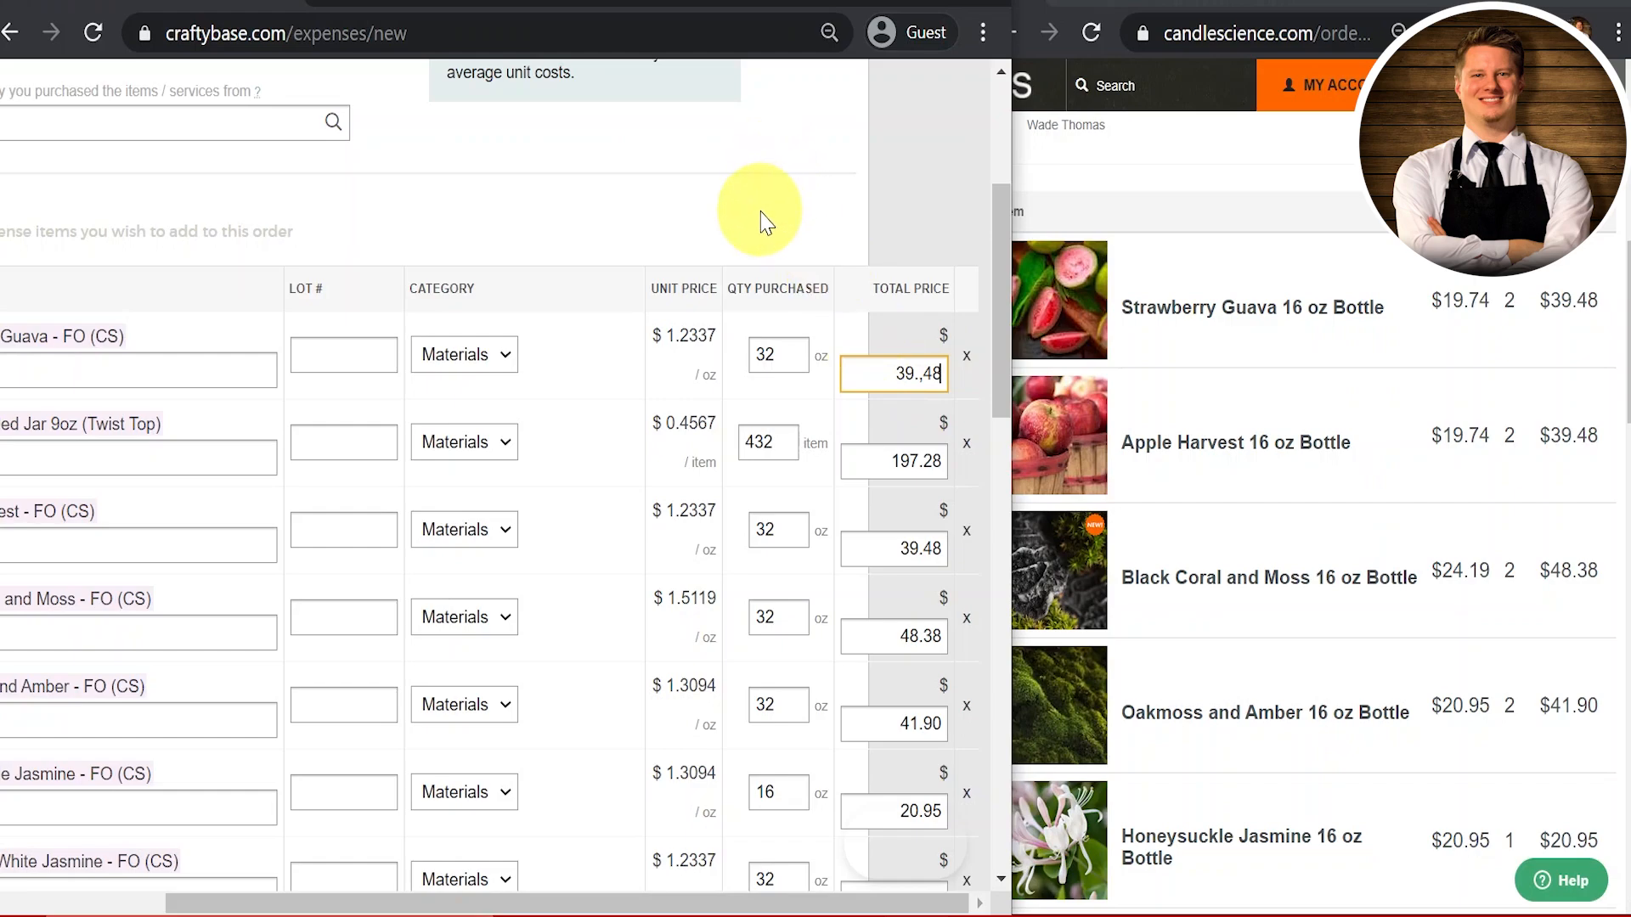
{"action": "left_click", "coordinate": [924, 374]}
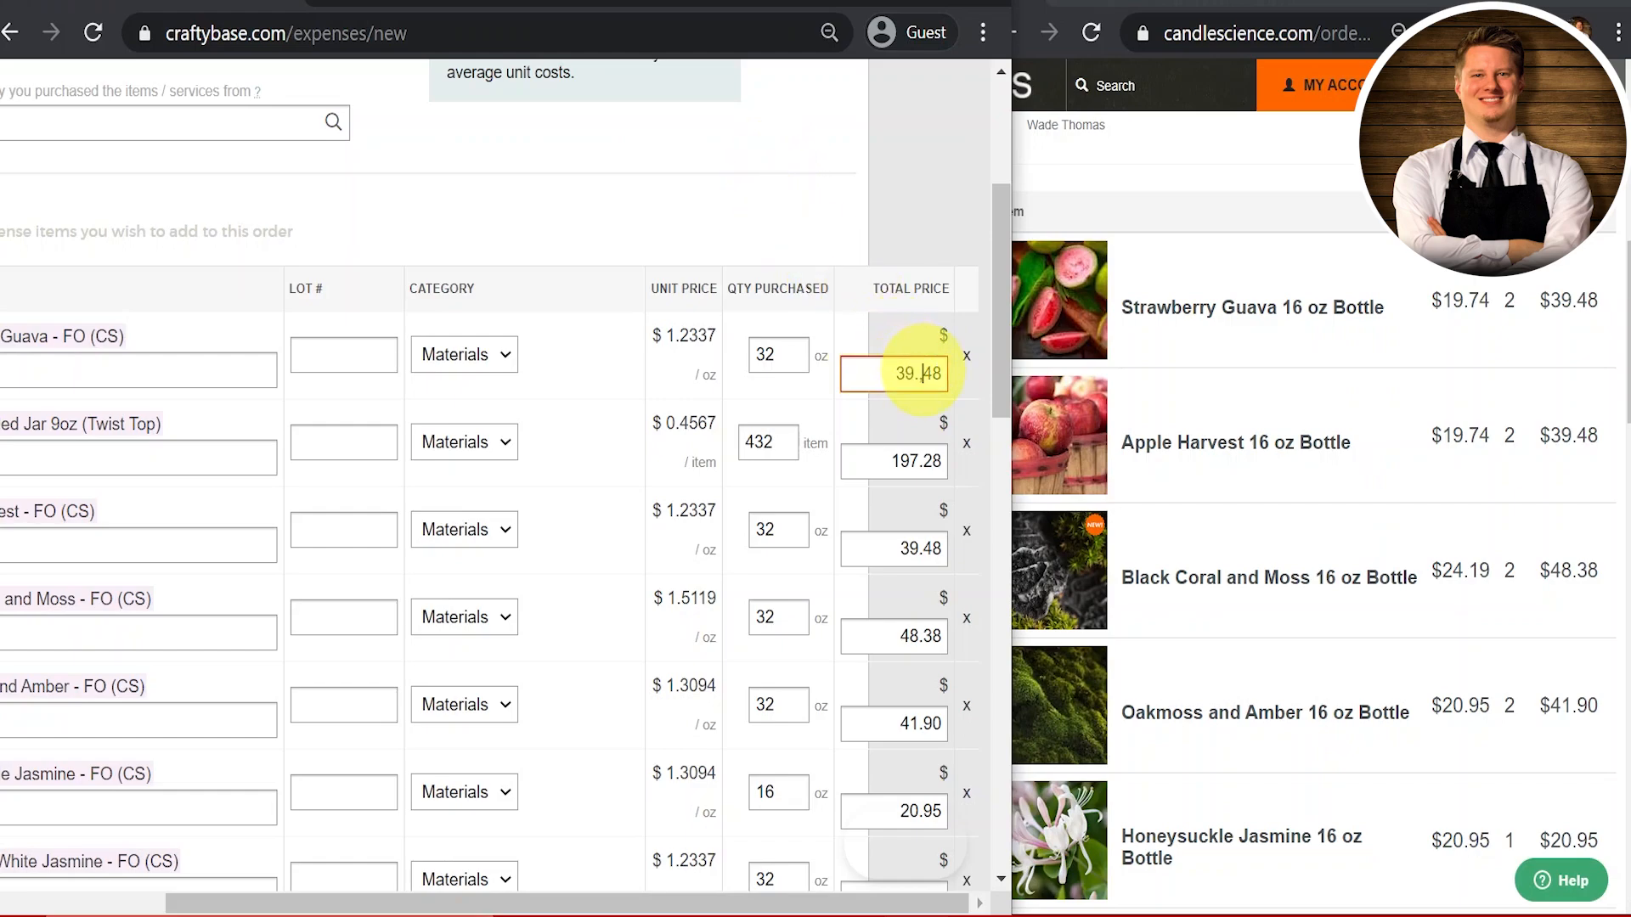
{"action": "key", "text": "BackSpace"}
{"action": "left_click", "coordinate": [652, 213]}
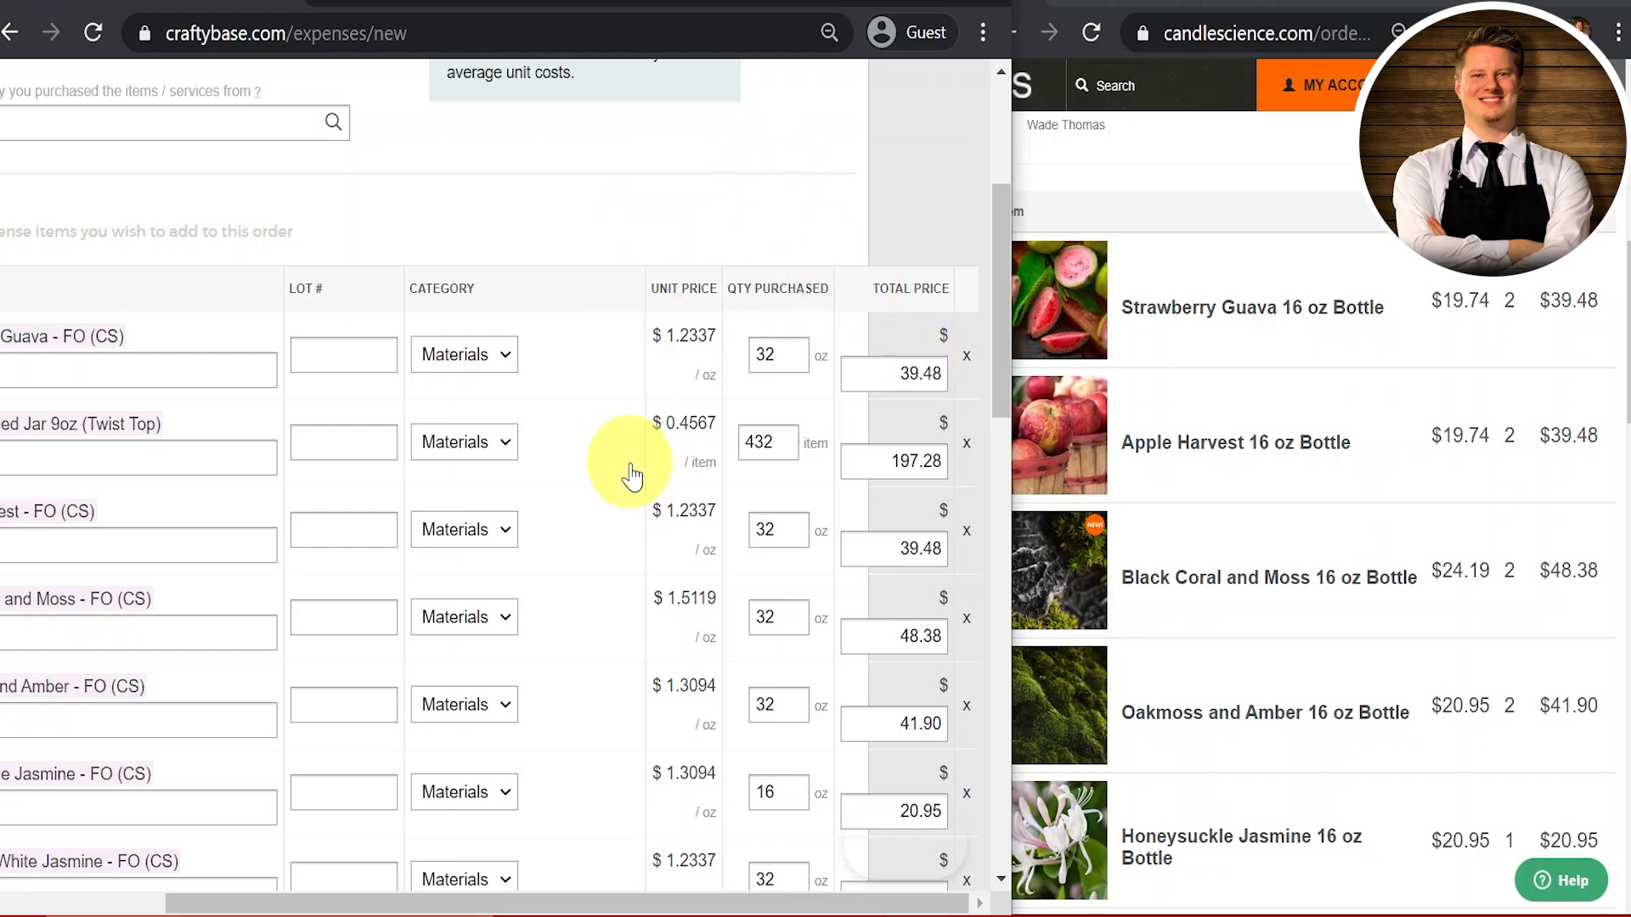
Step: Scroll through the expense to confirm the Grand Total now reads $838.97
{"action": "scroll", "coordinate": [628, 476], "scroll_direction": "down", "scroll_amount": 15}
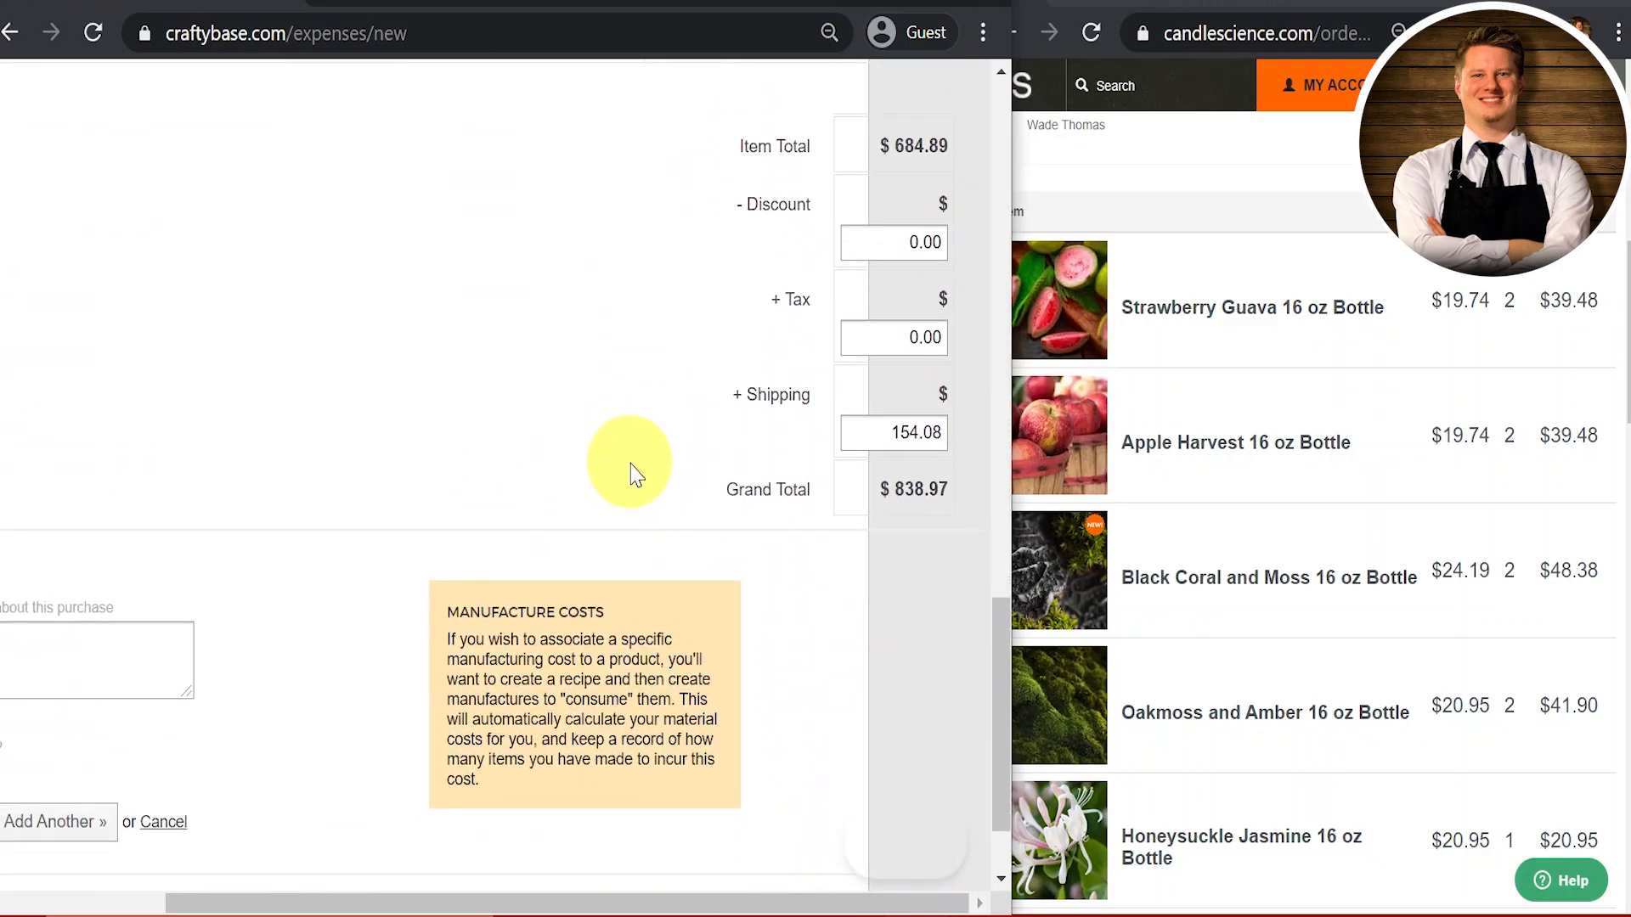
{"action": "scroll", "coordinate": [1499, 561], "scroll_direction": "down", "scroll_amount": 10}
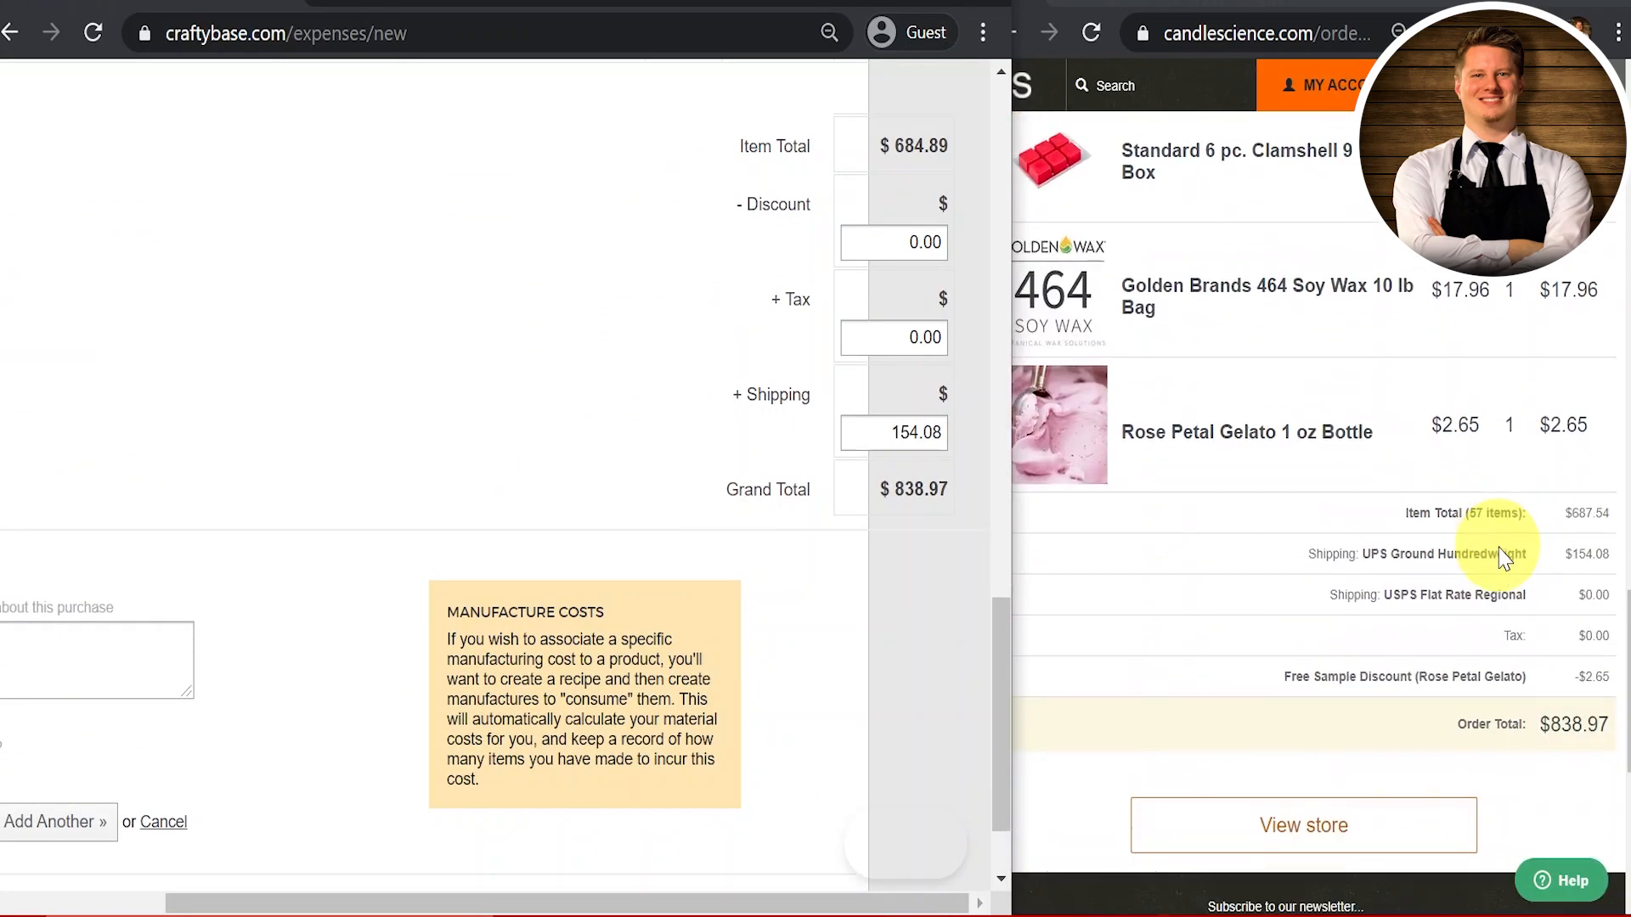
{"action": "scroll", "coordinate": [1496, 556], "scroll_direction": "down", "scroll_amount": 1}
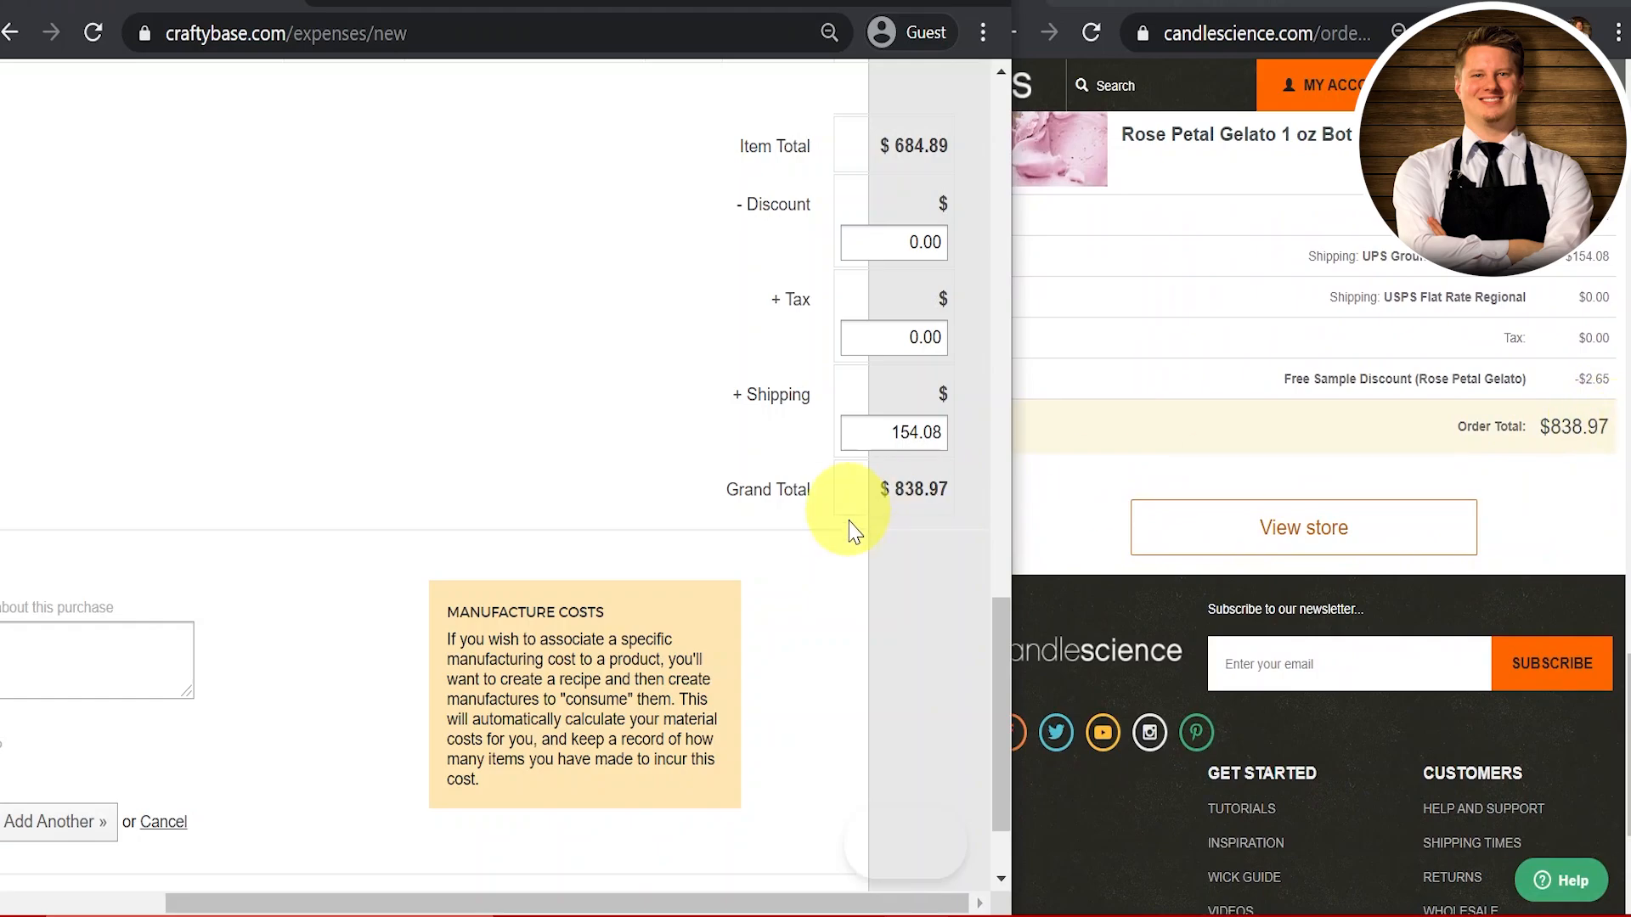
{"action": "scroll", "coordinate": [464, 422], "scroll_direction": "up", "scroll_amount": 15}
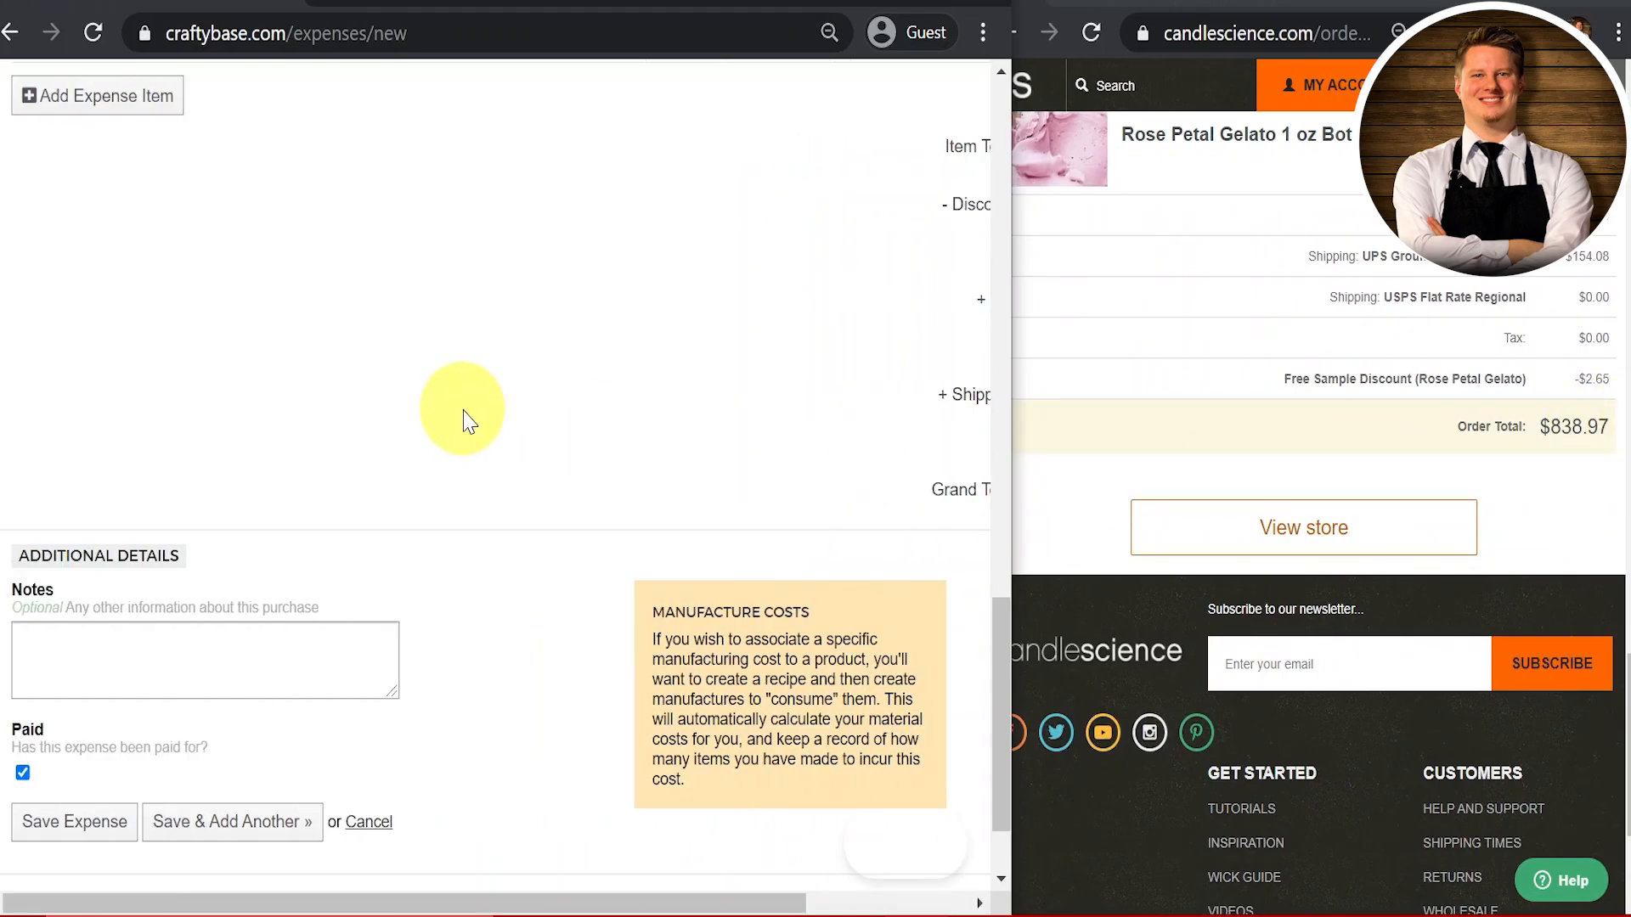
{"action": "scroll", "coordinate": [462, 410], "scroll_direction": "up", "scroll_amount": 4}
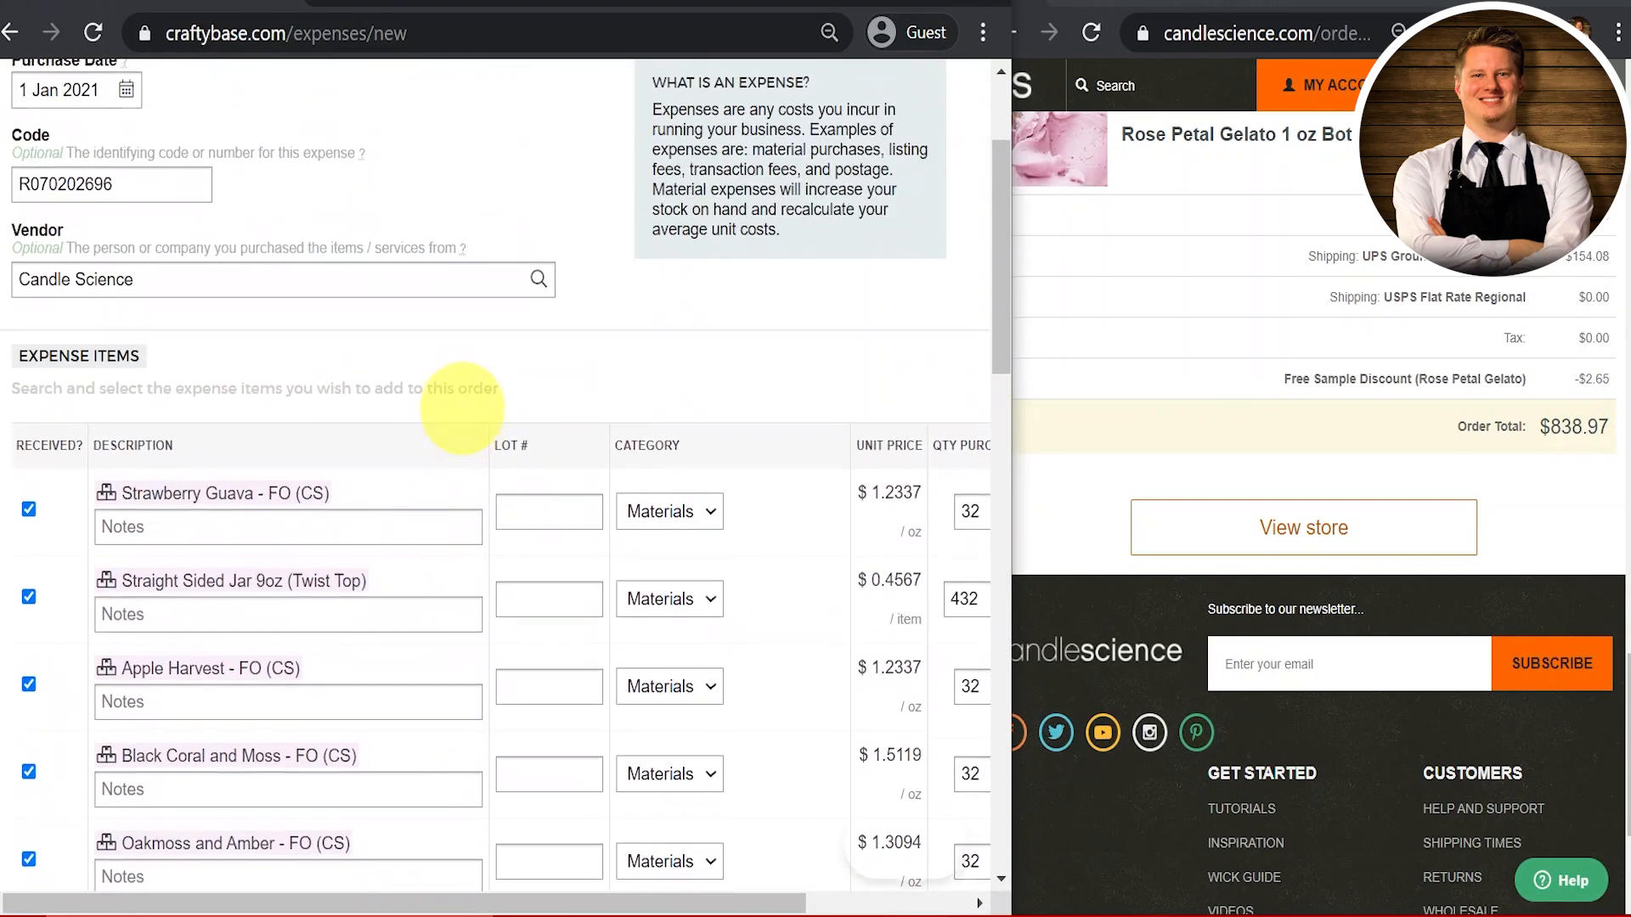
{"action": "scroll", "coordinate": [464, 422], "scroll_direction": "down", "scroll_amount": 15}
{"action": "scroll", "coordinate": [465, 422], "scroll_direction": "down", "scroll_amount": 4}
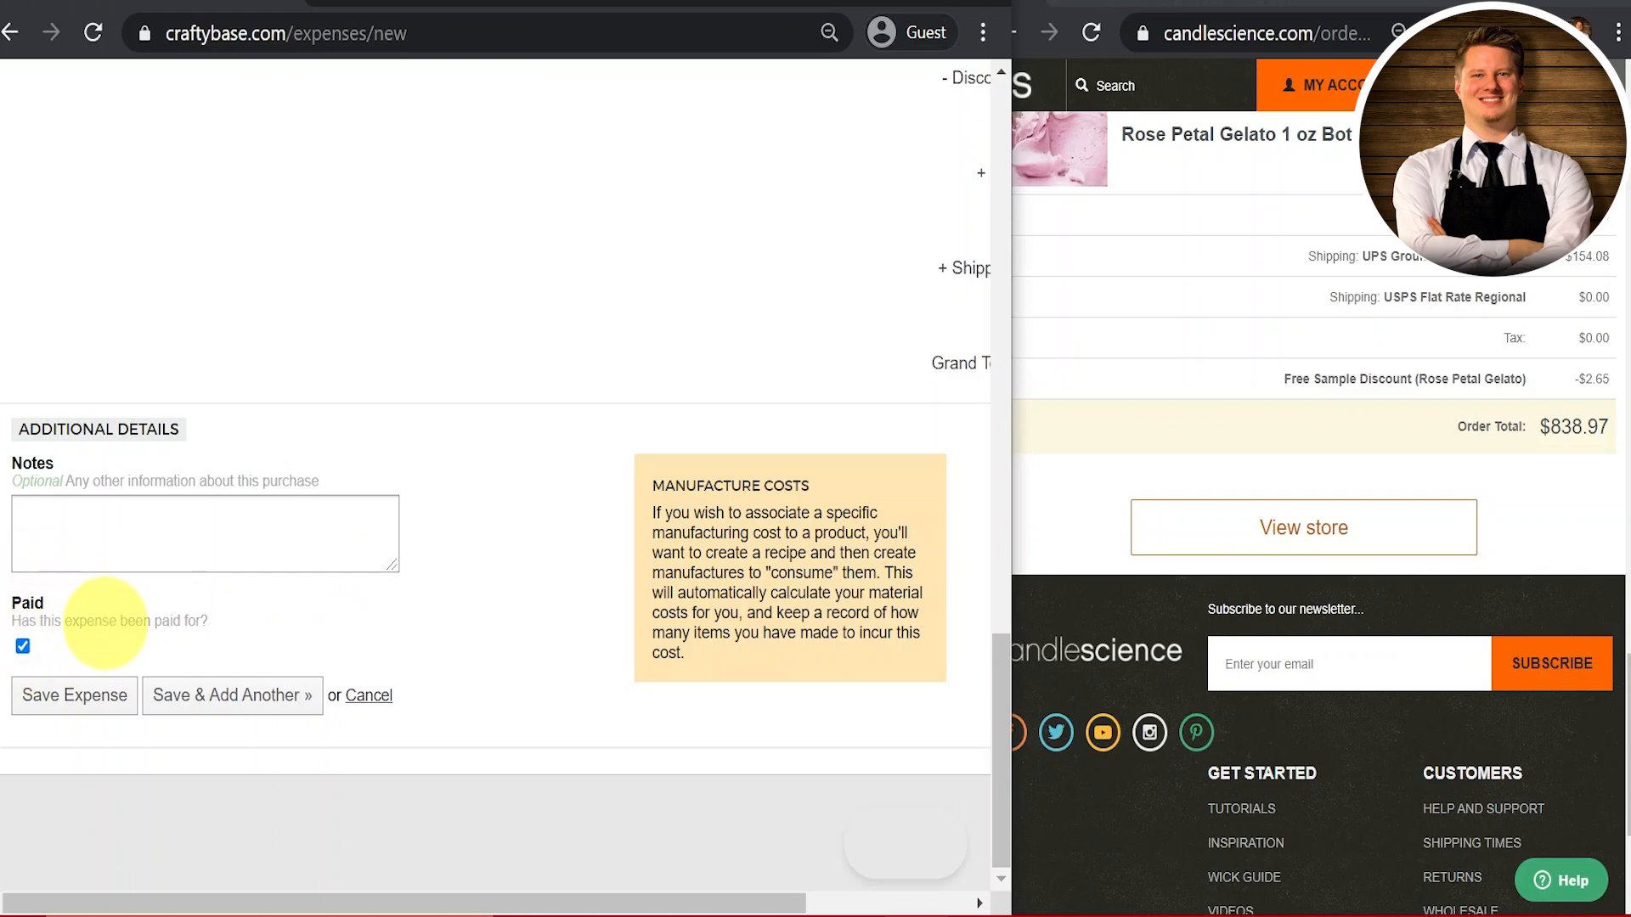
Step: Save the Candle Science expense and view it in the Expenses list at $838.97
{"action": "left_click", "coordinate": [76, 718]}
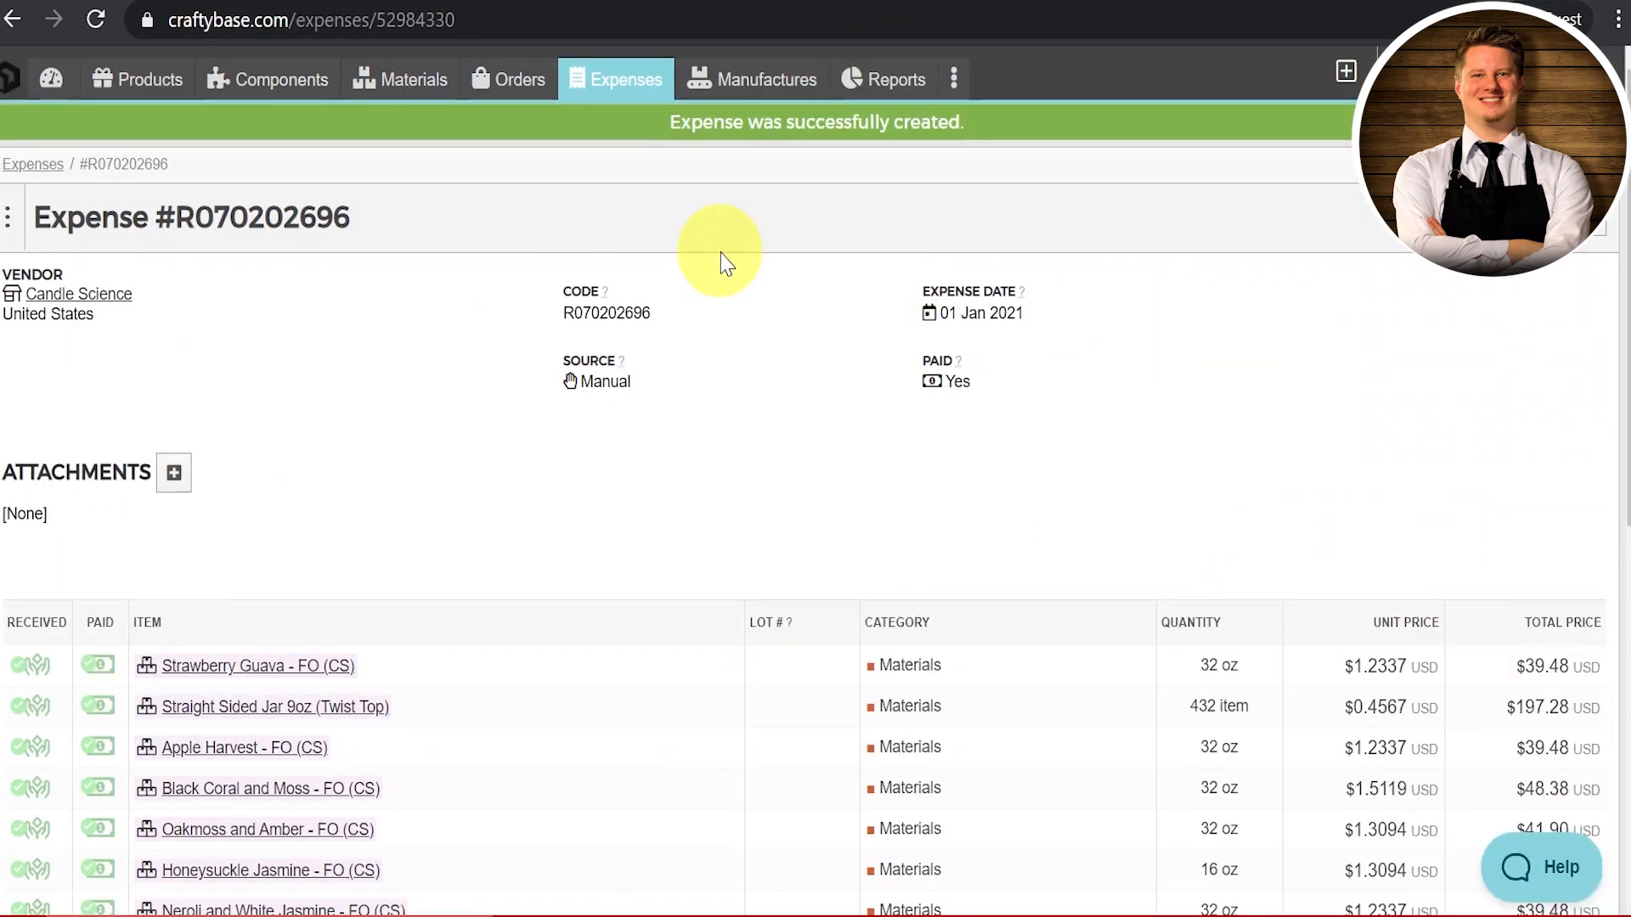
{"action": "left_click", "coordinate": [628, 100]}
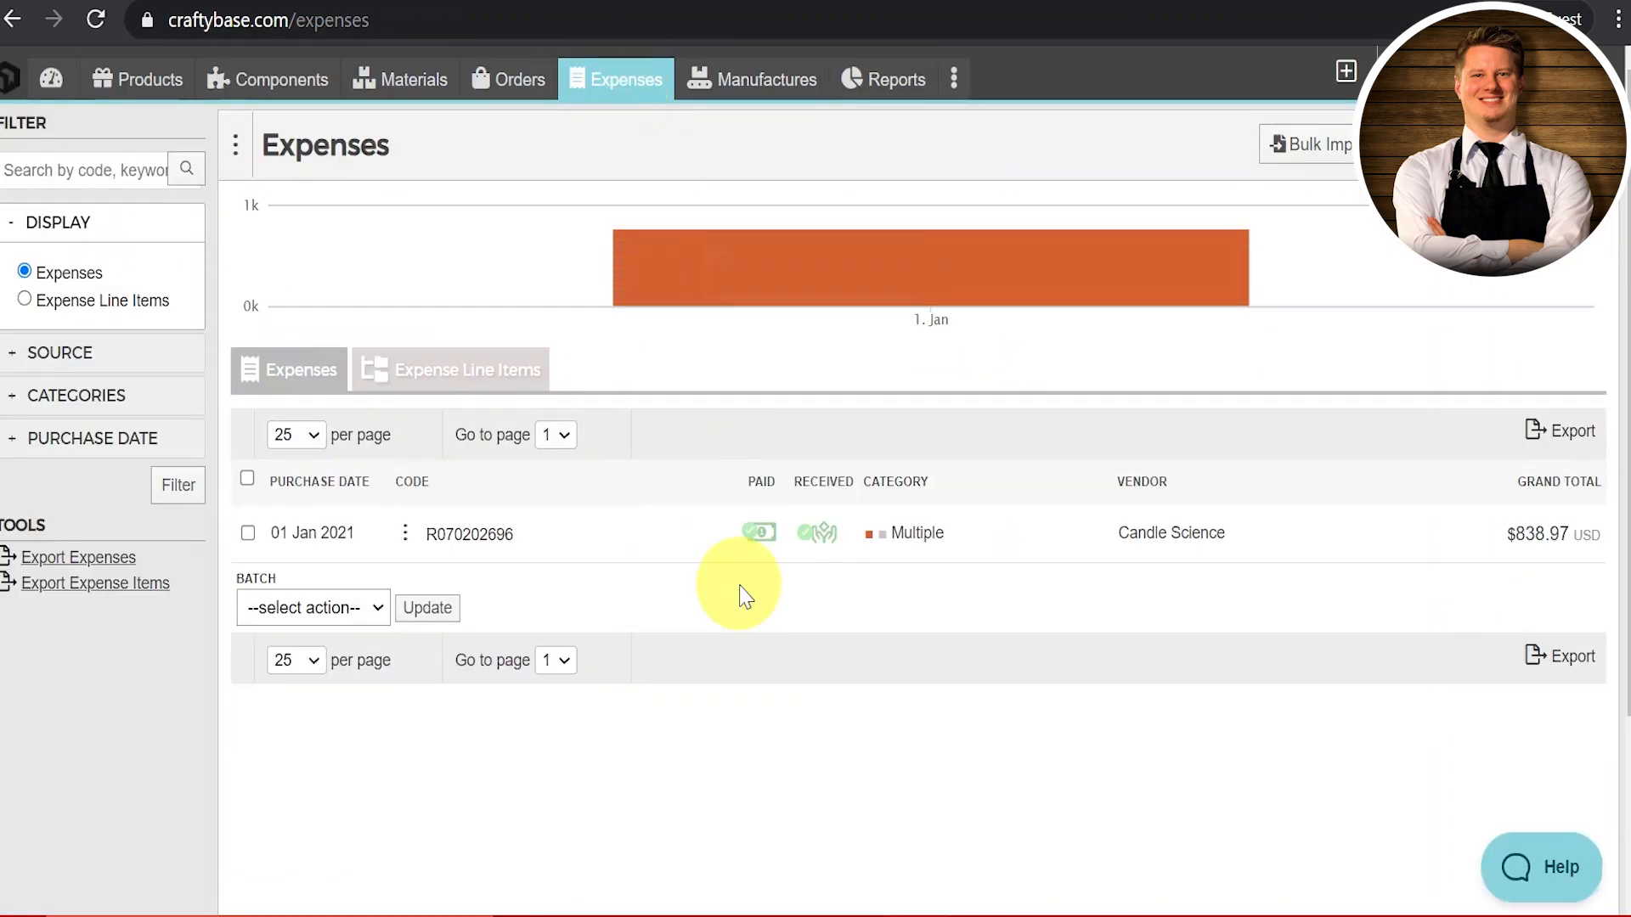
{"action": "scroll", "coordinate": [744, 594], "scroll_direction": "down", "scroll_amount": 3}
{"action": "scroll", "coordinate": [586, 650], "scroll_direction": "up", "scroll_amount": 3}
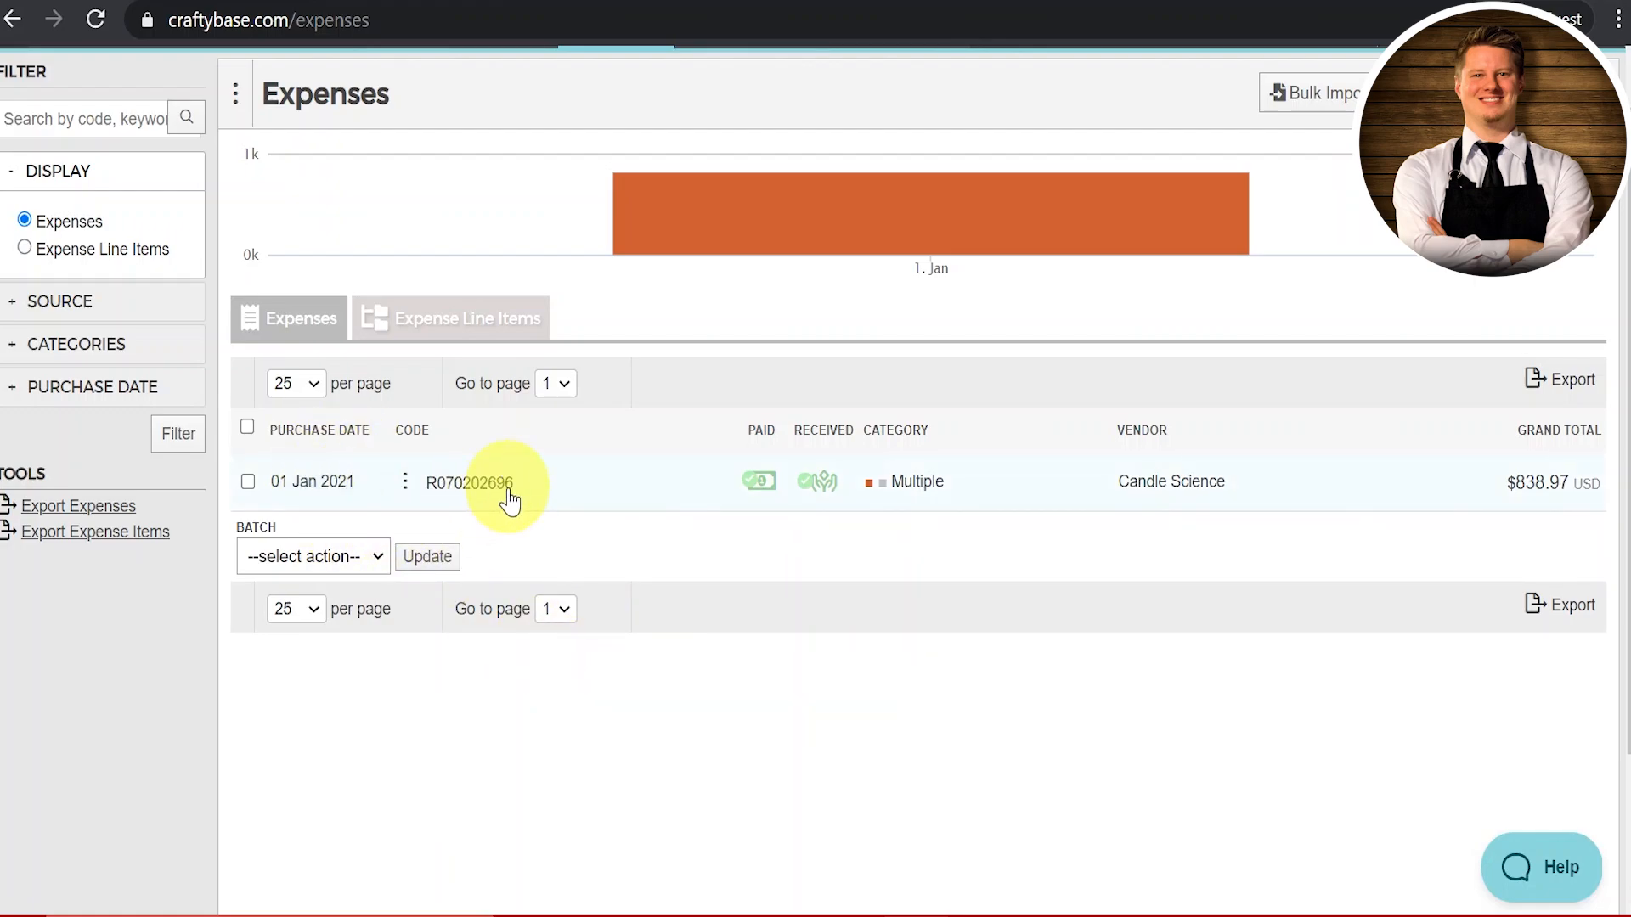
Step: Reopen the saved Candle Science expense and cancel out without changes
{"action": "mouse_move", "coordinate": [509, 501]}
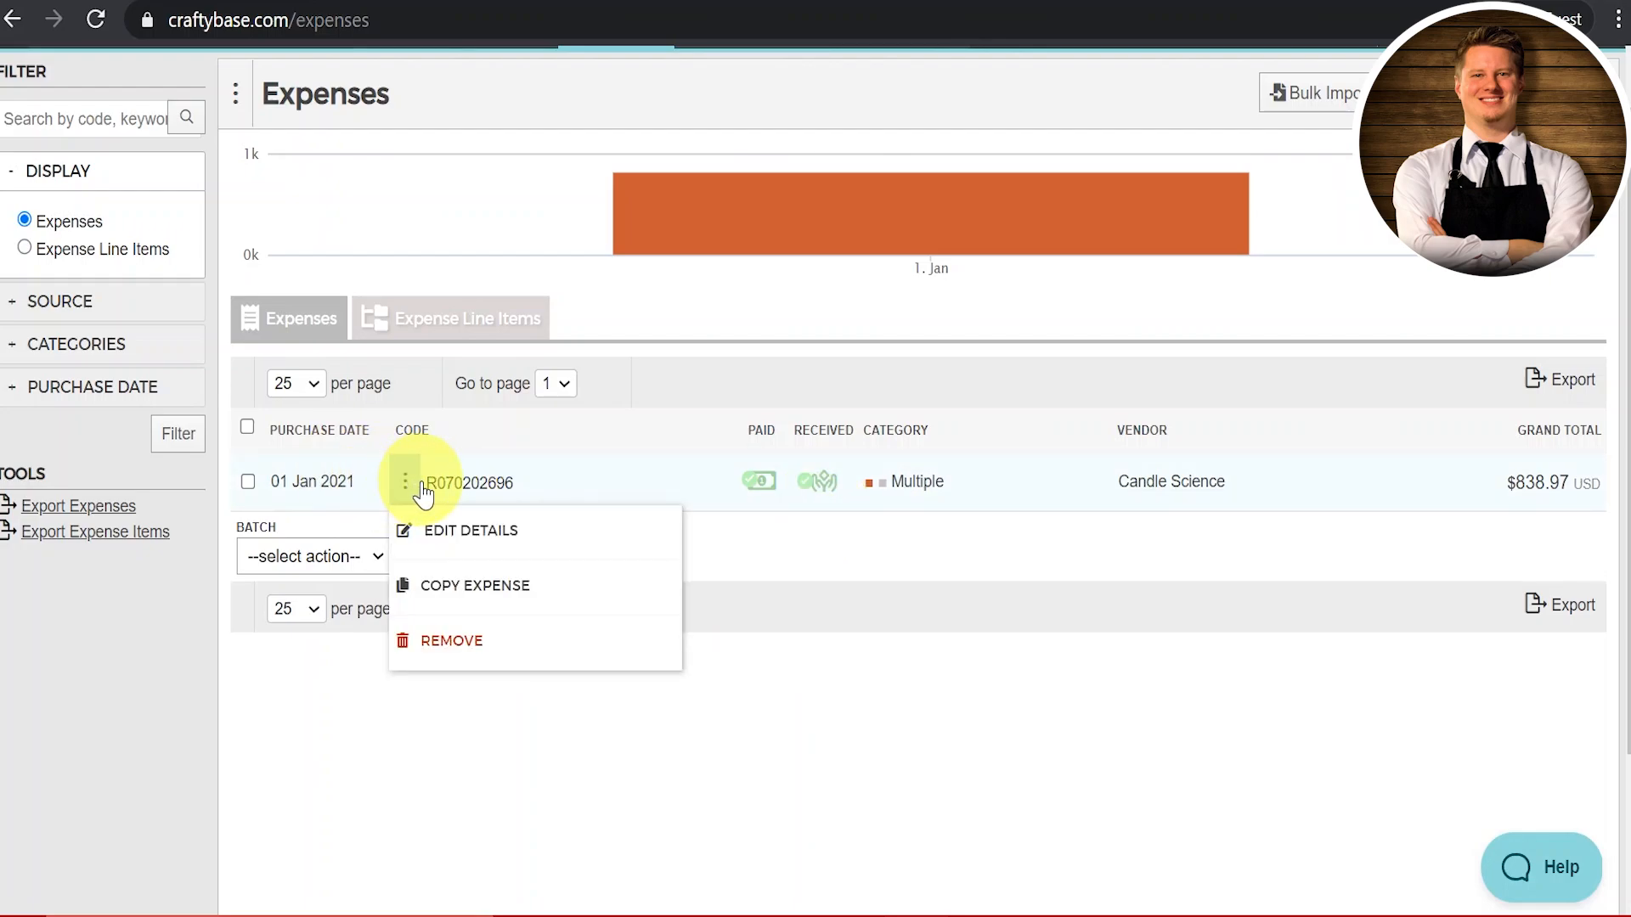
{"action": "mouse_move", "coordinate": [412, 497]}
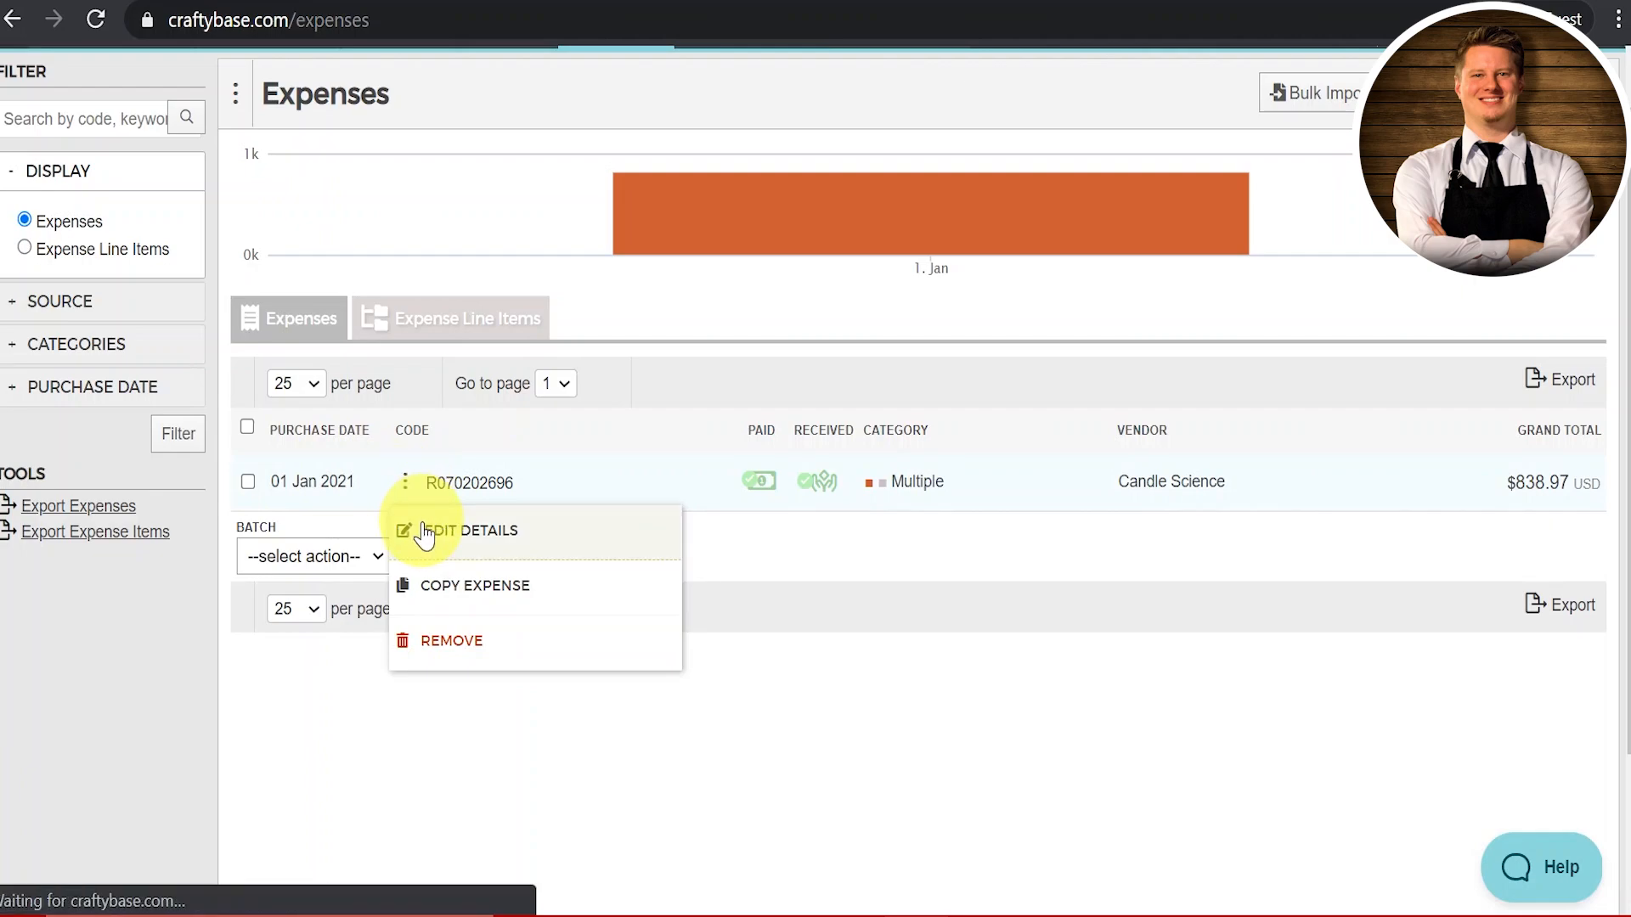
{"action": "left_click", "coordinate": [425, 532]}
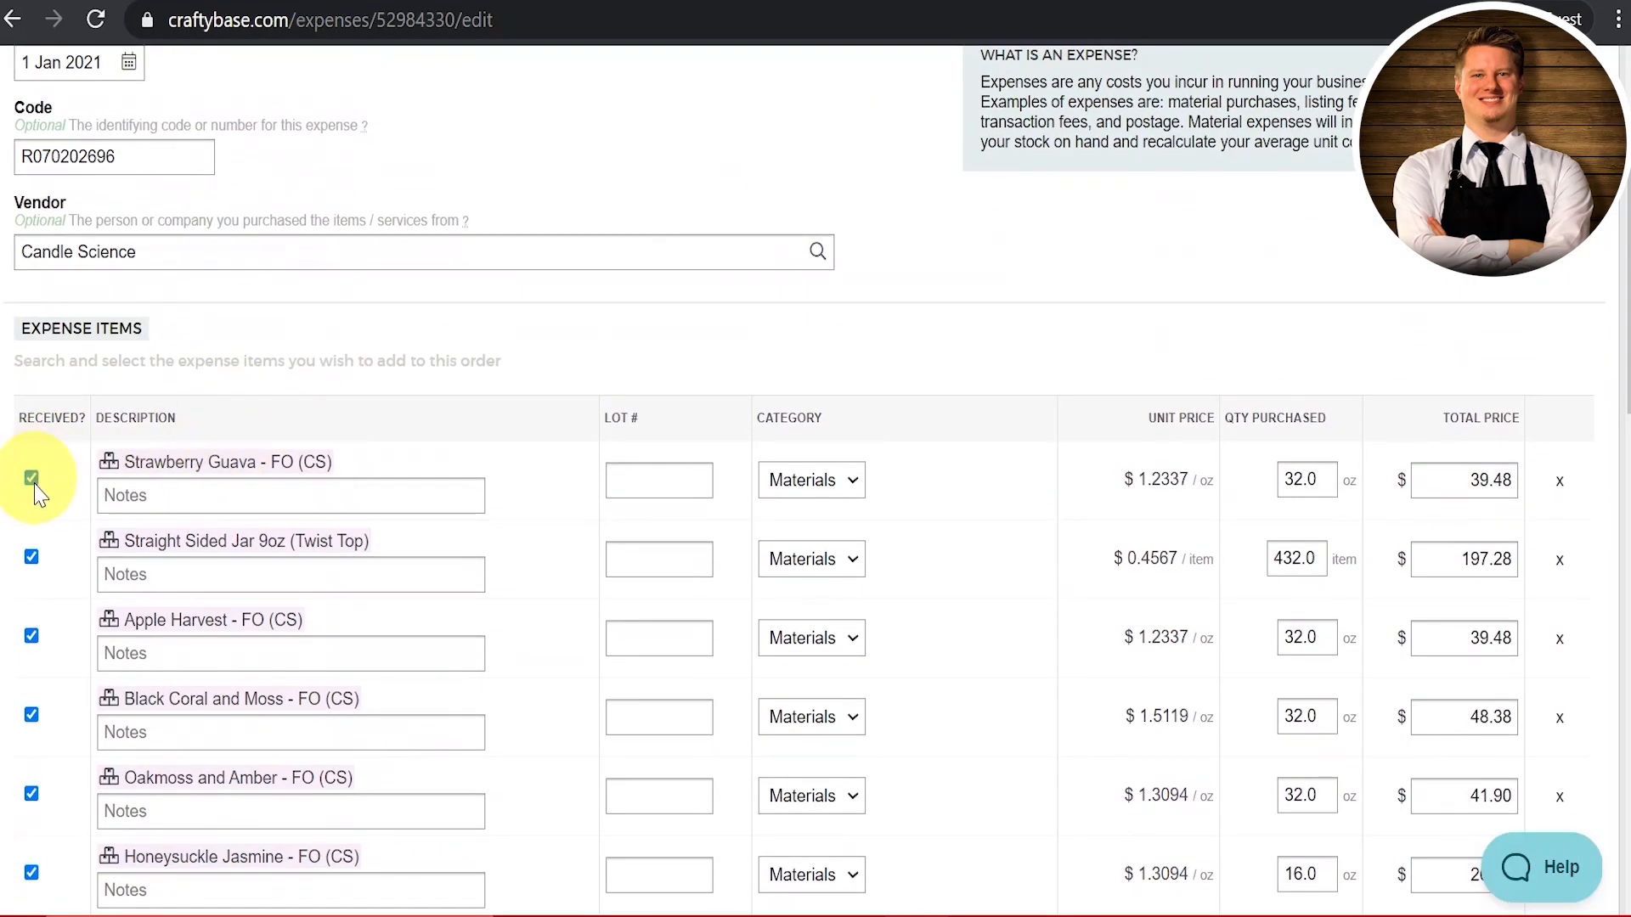
{"action": "scroll", "coordinate": [127, 586], "scroll_direction": "down", "scroll_amount": 15}
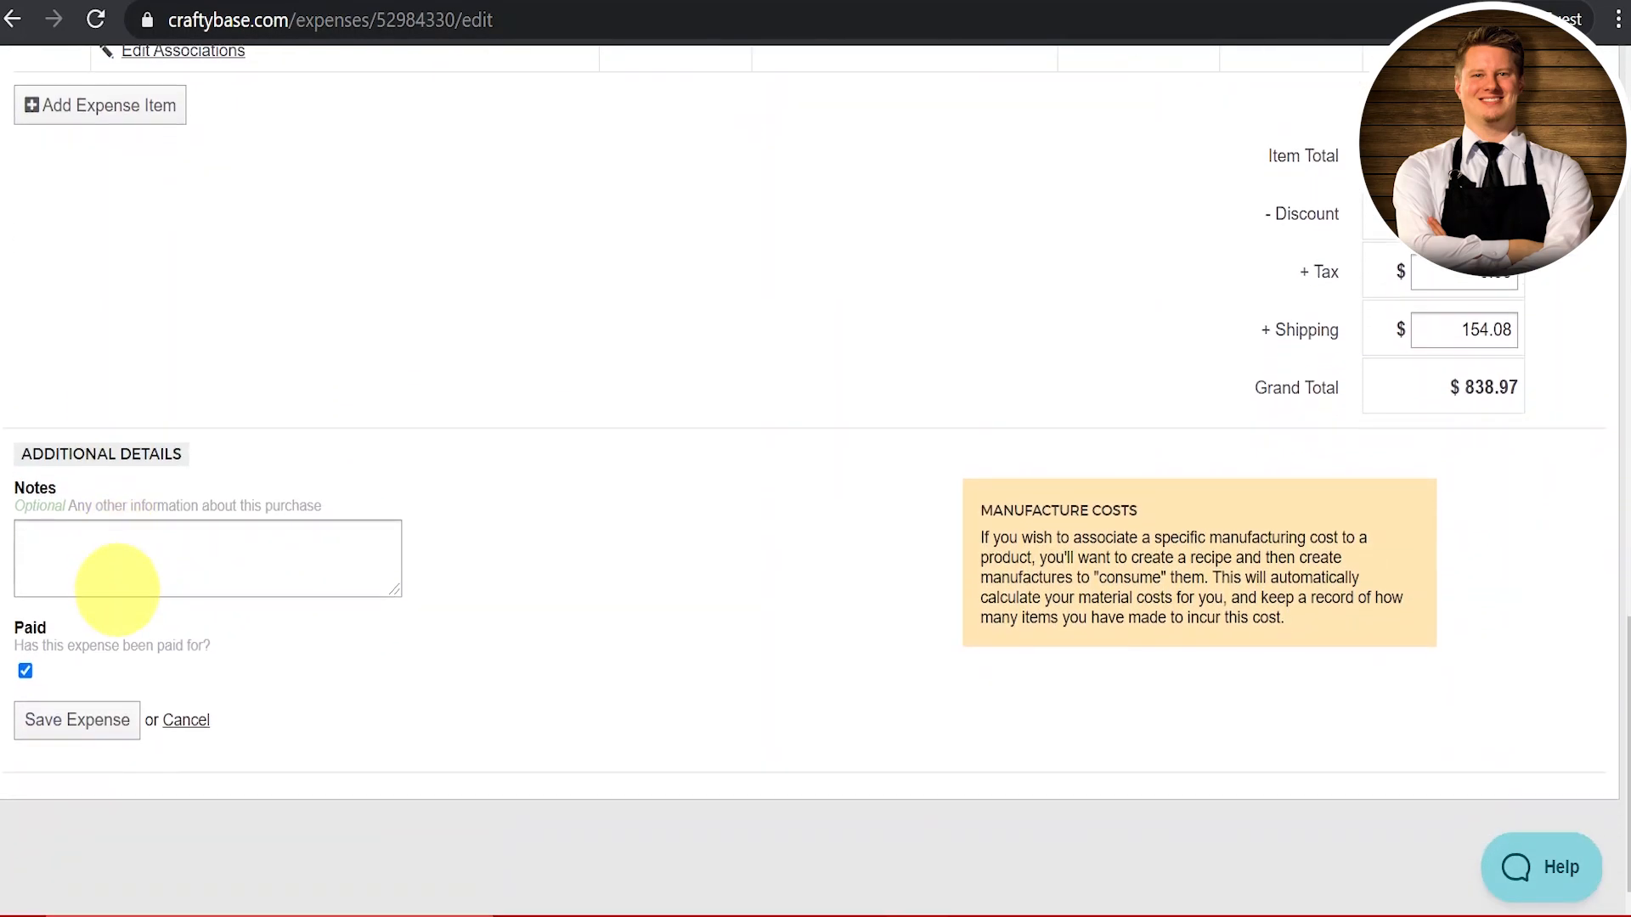
{"action": "left_click", "coordinate": [181, 719]}
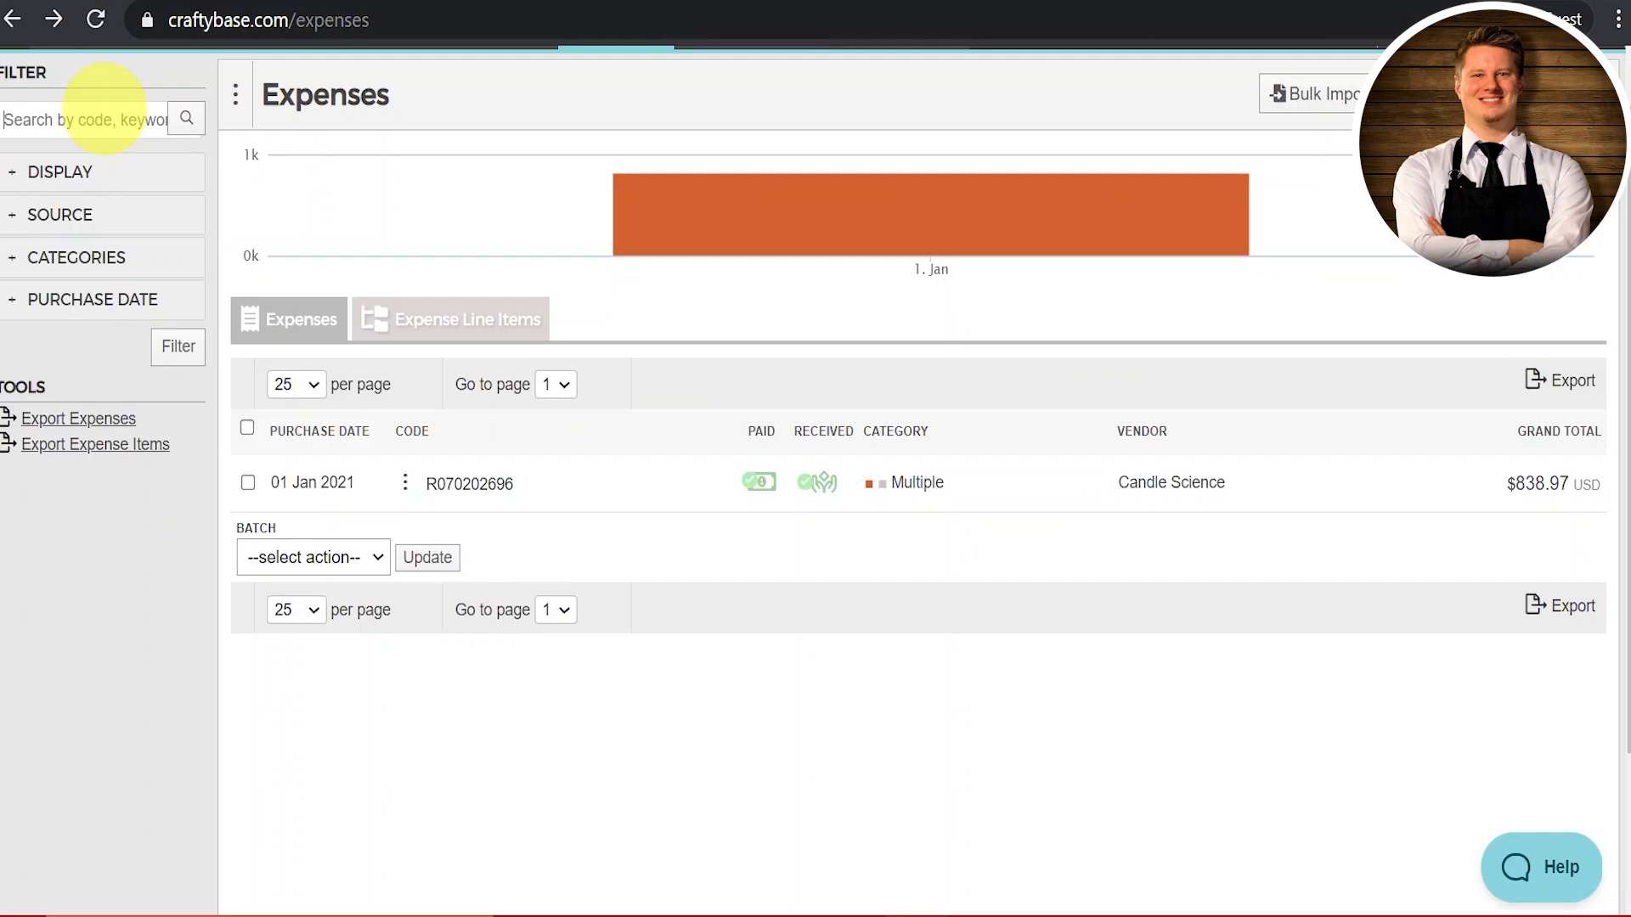
Step: Filter the Expenses list to purchase date 2021
{"action": "left_click", "coordinate": [22, 308]}
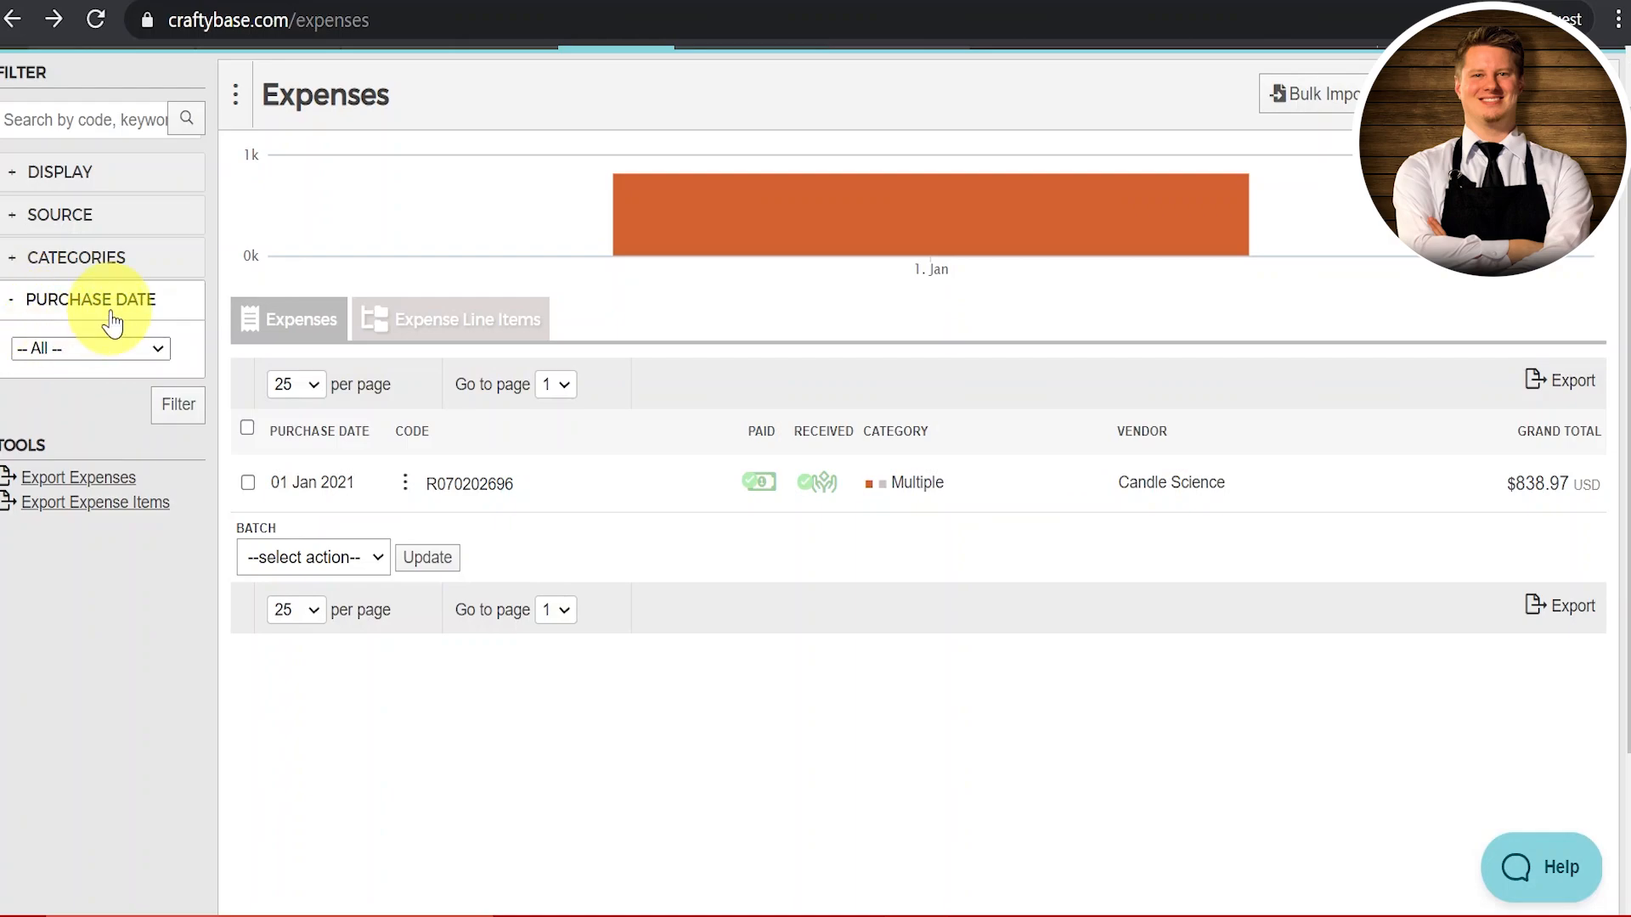
{"action": "left_click", "coordinate": [115, 349]}
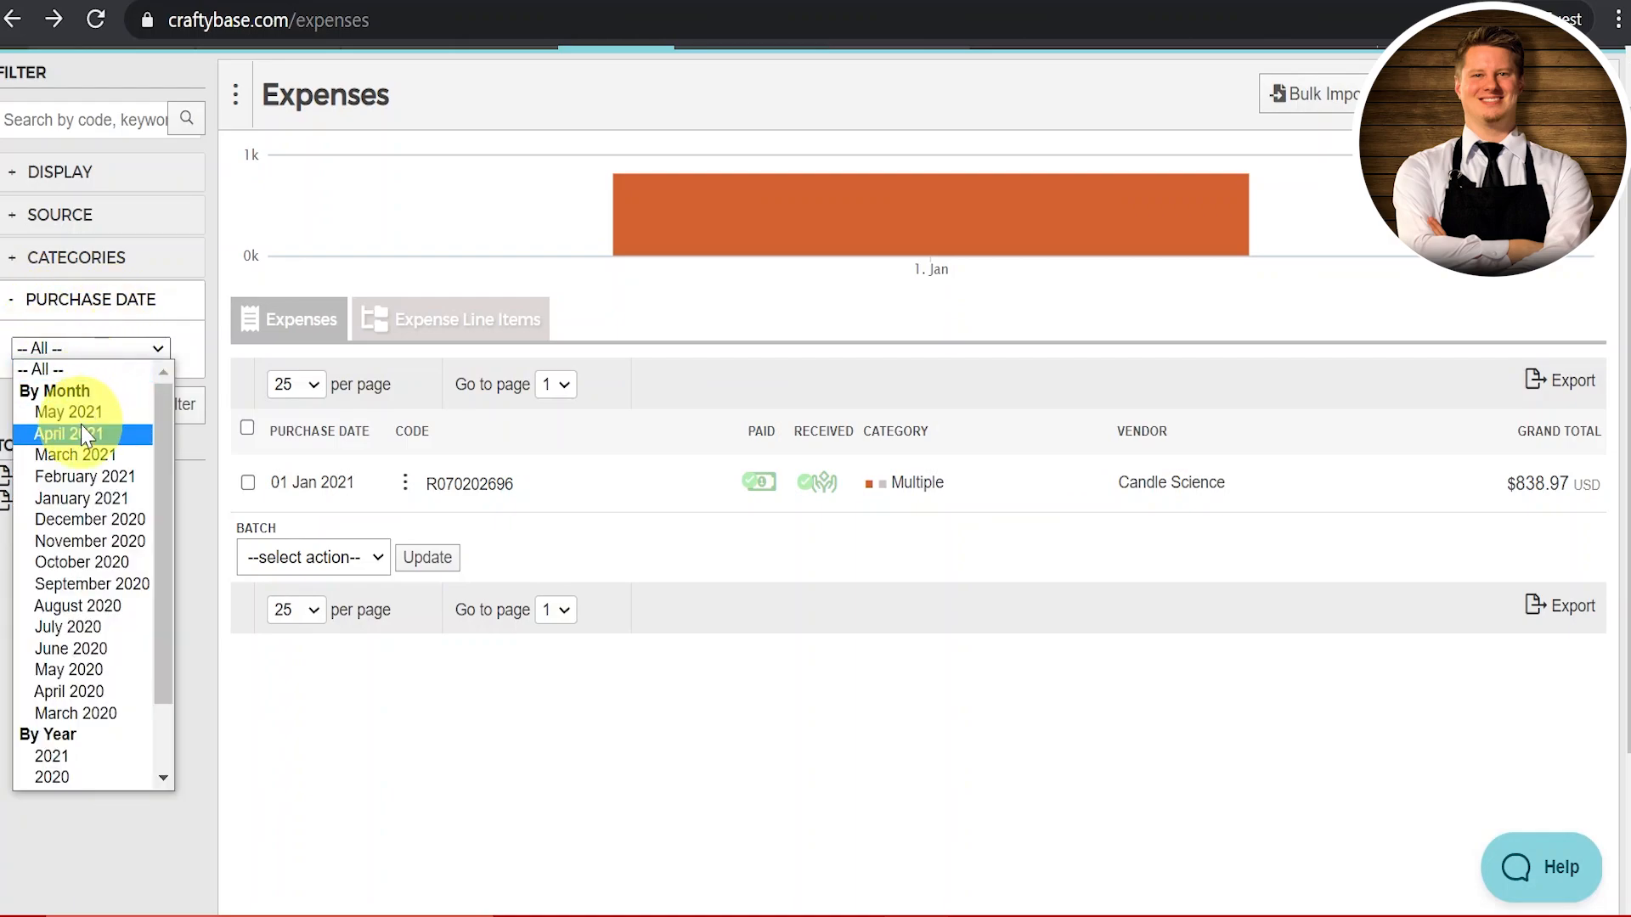
{"action": "left_click", "coordinate": [78, 756]}
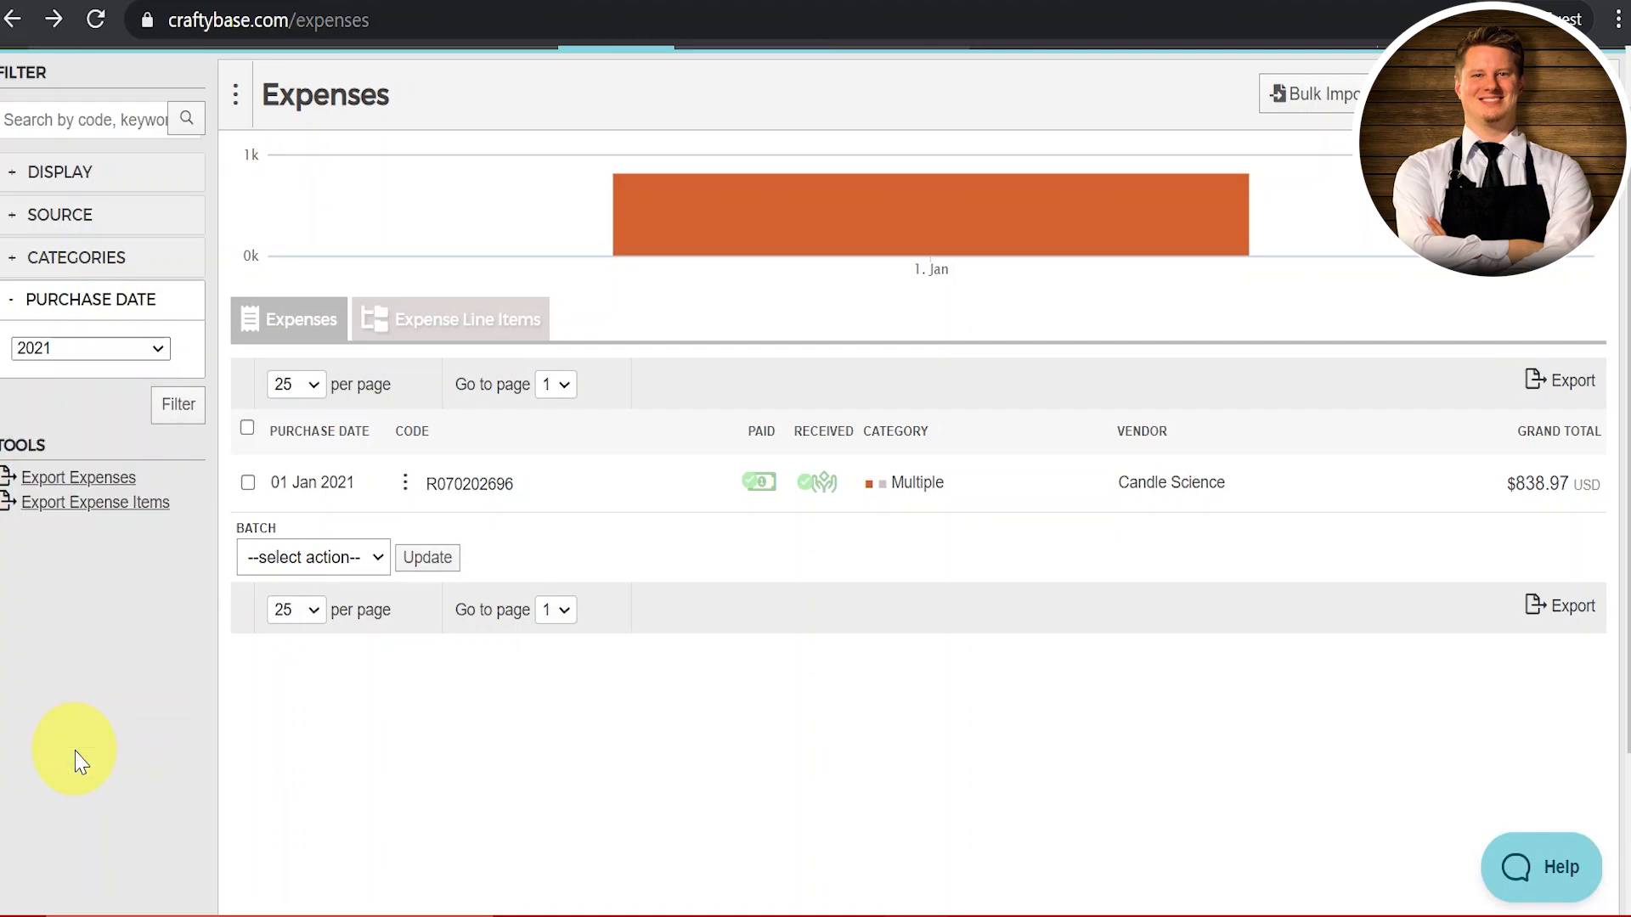
{"action": "left_click", "coordinate": [170, 414]}
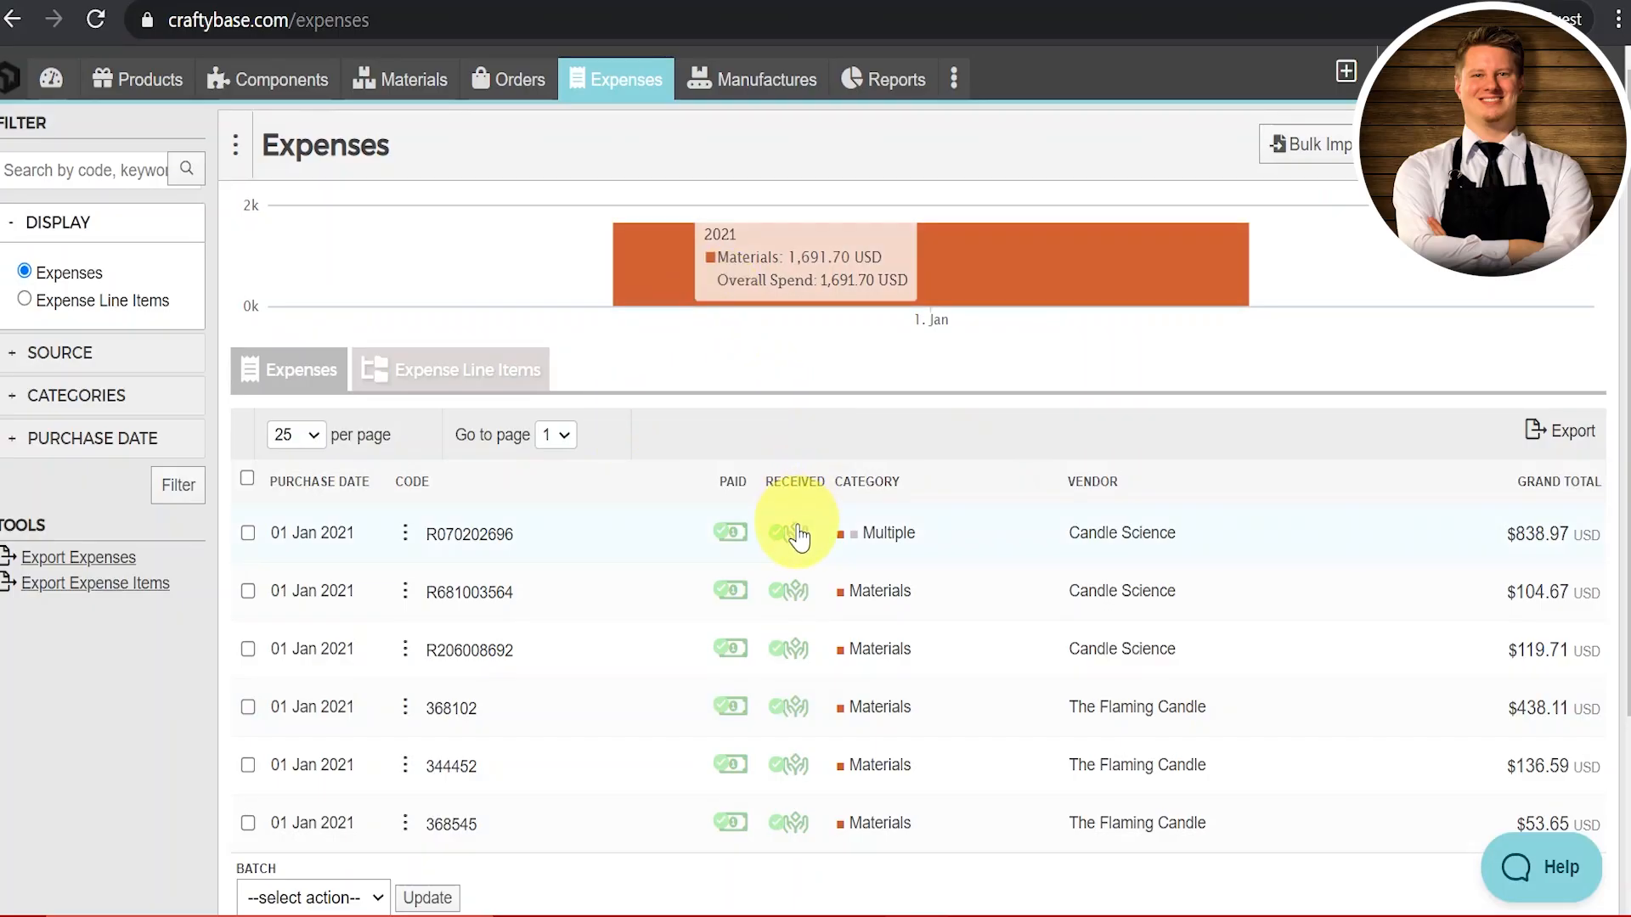
Step: Browse the Materials list through the Lids & Covers, Waxes and Fragrance Oils category filters, then clear them
{"action": "left_click", "coordinate": [414, 85]}
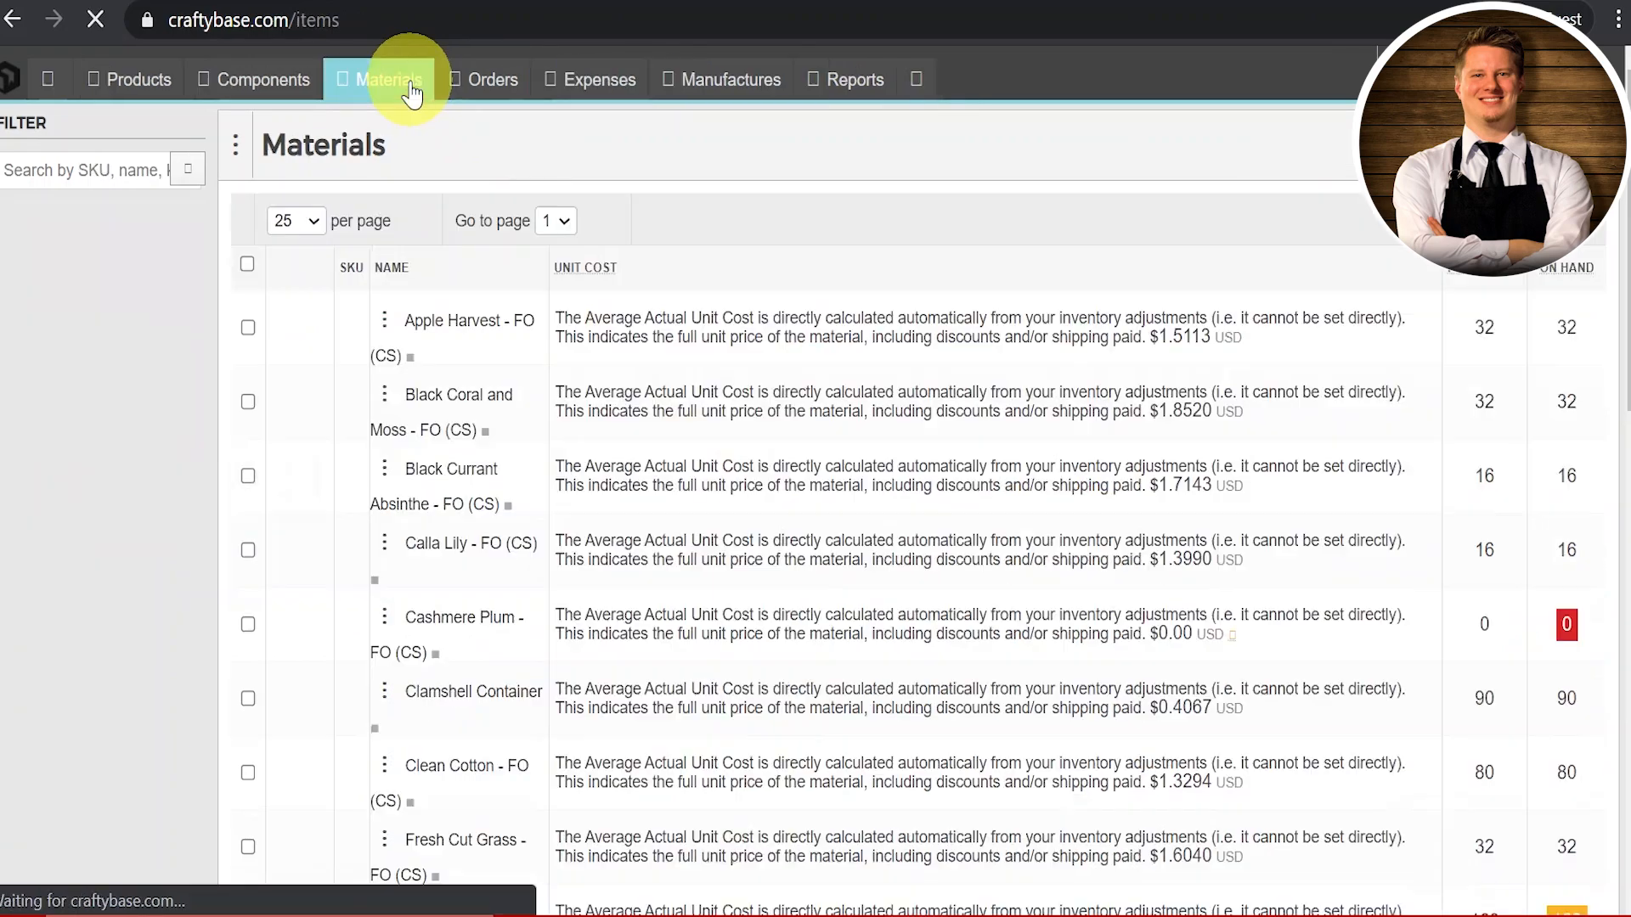
{"action": "scroll", "coordinate": [699, 387], "scroll_direction": "down", "scroll_amount": 5}
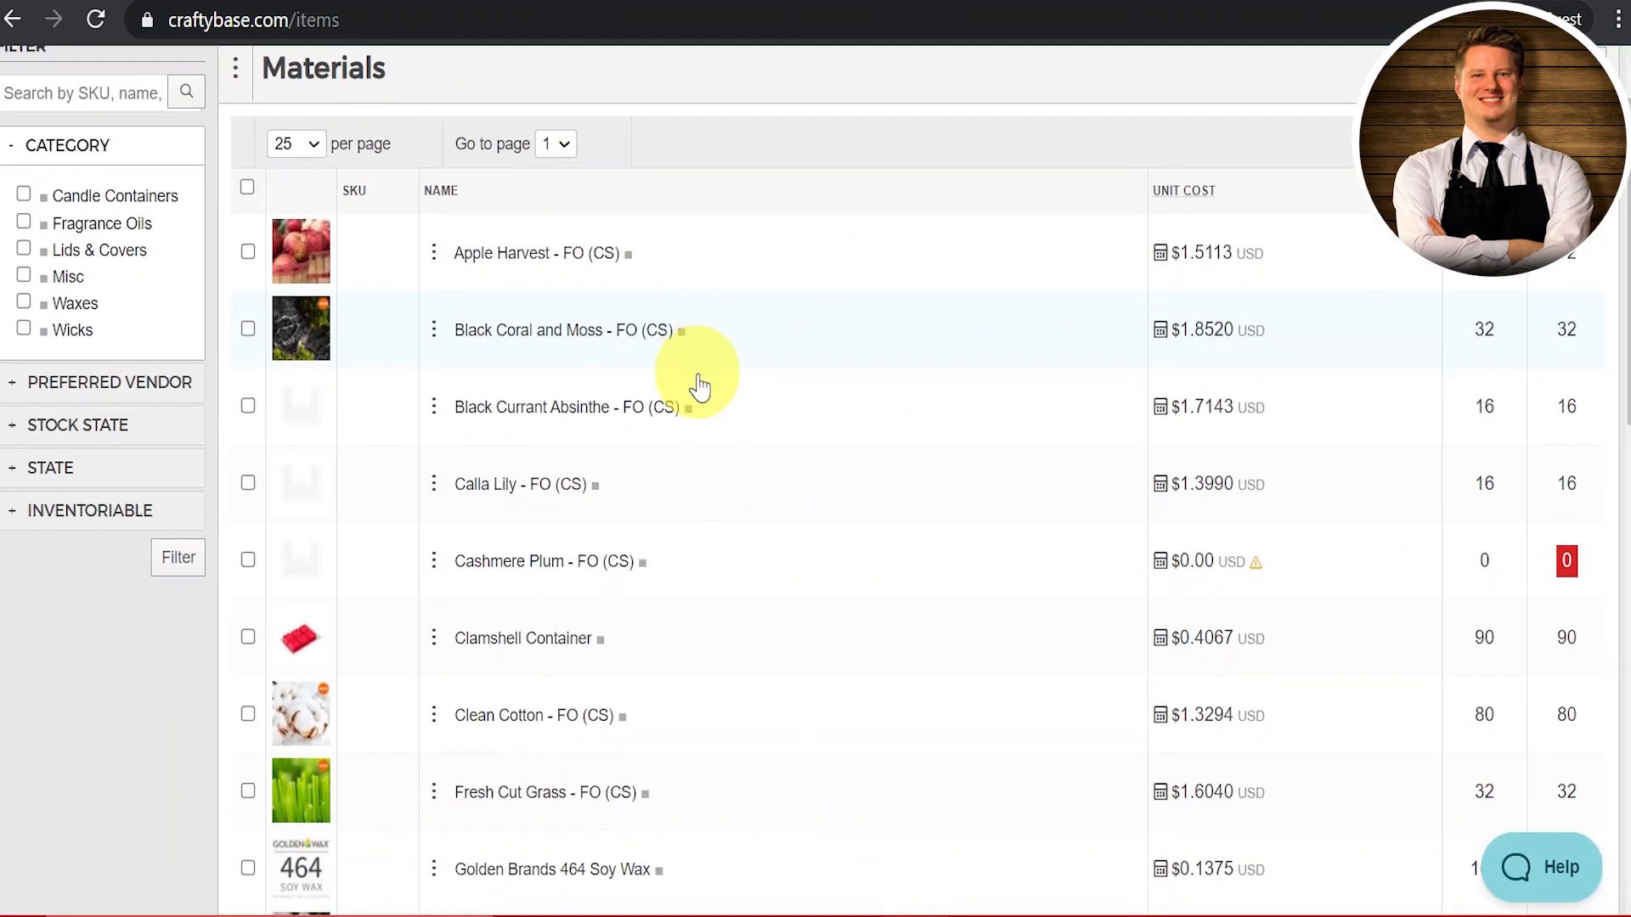
{"action": "scroll", "coordinate": [699, 387], "scroll_direction": "down", "scroll_amount": 7}
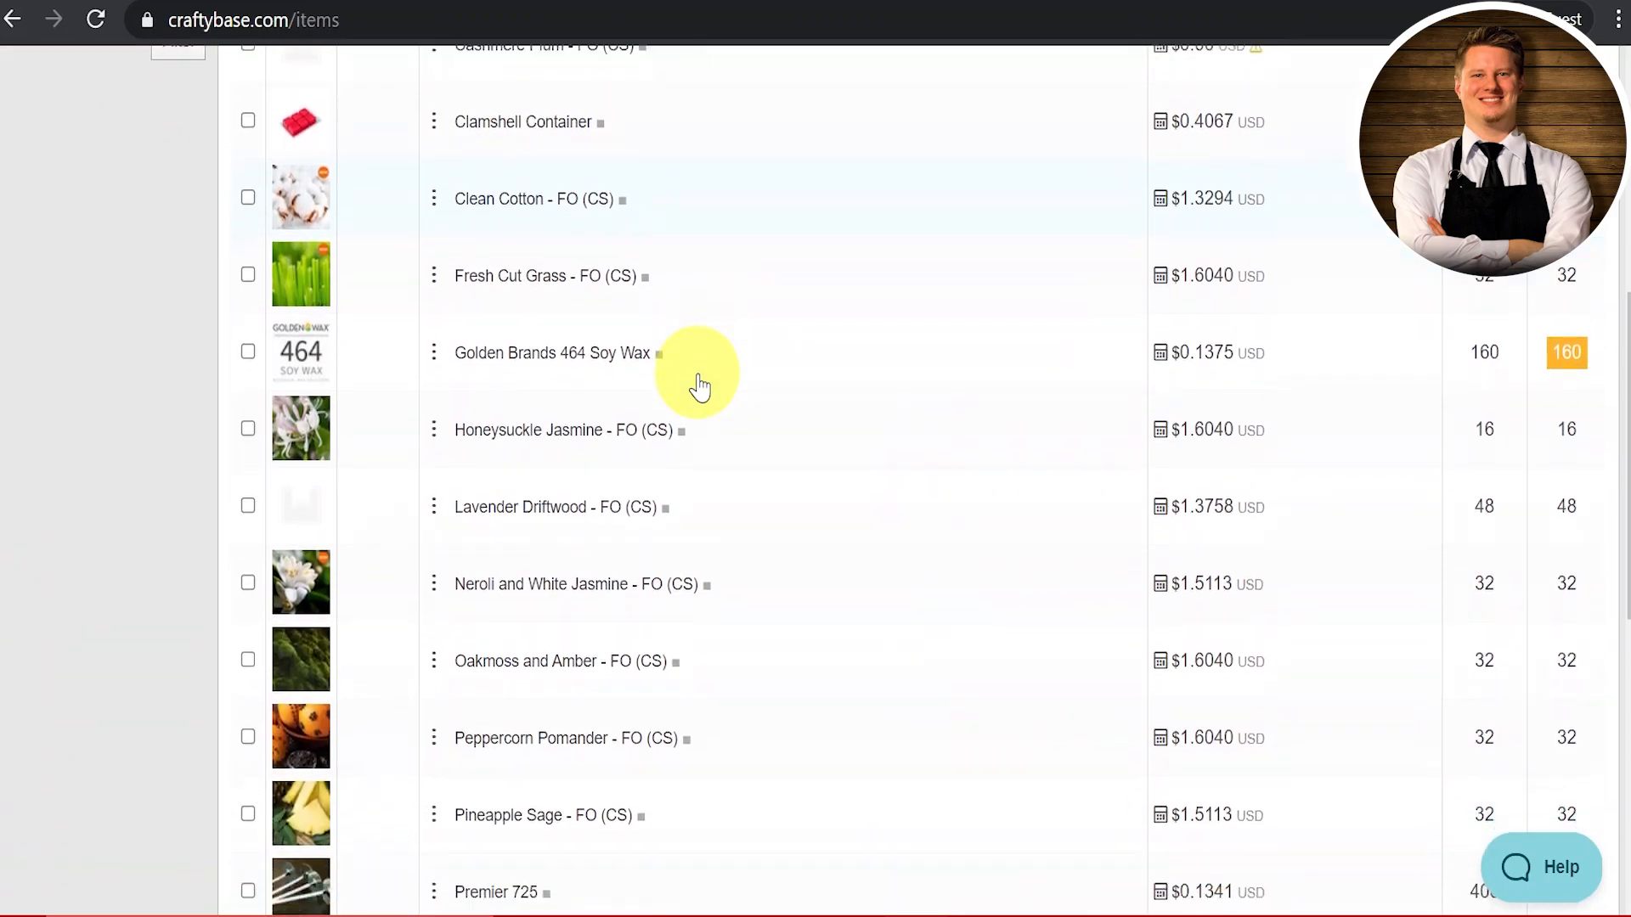
{"action": "scroll", "coordinate": [699, 386], "scroll_direction": "down", "scroll_amount": 3}
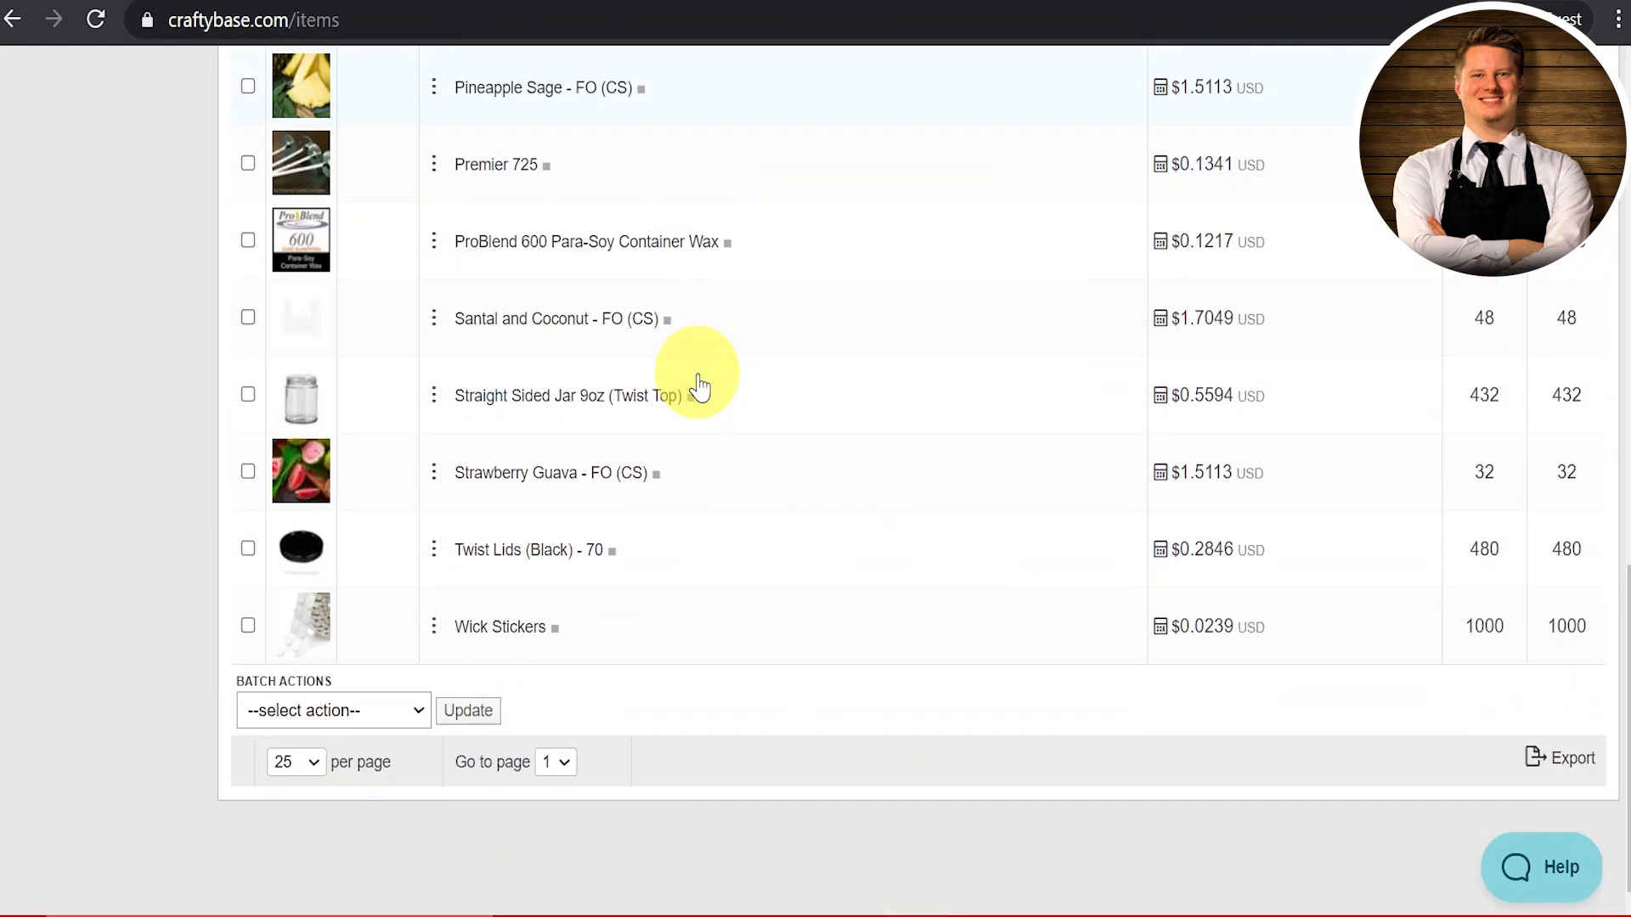
{"action": "scroll", "coordinate": [699, 386], "scroll_direction": "up", "scroll_amount": 15}
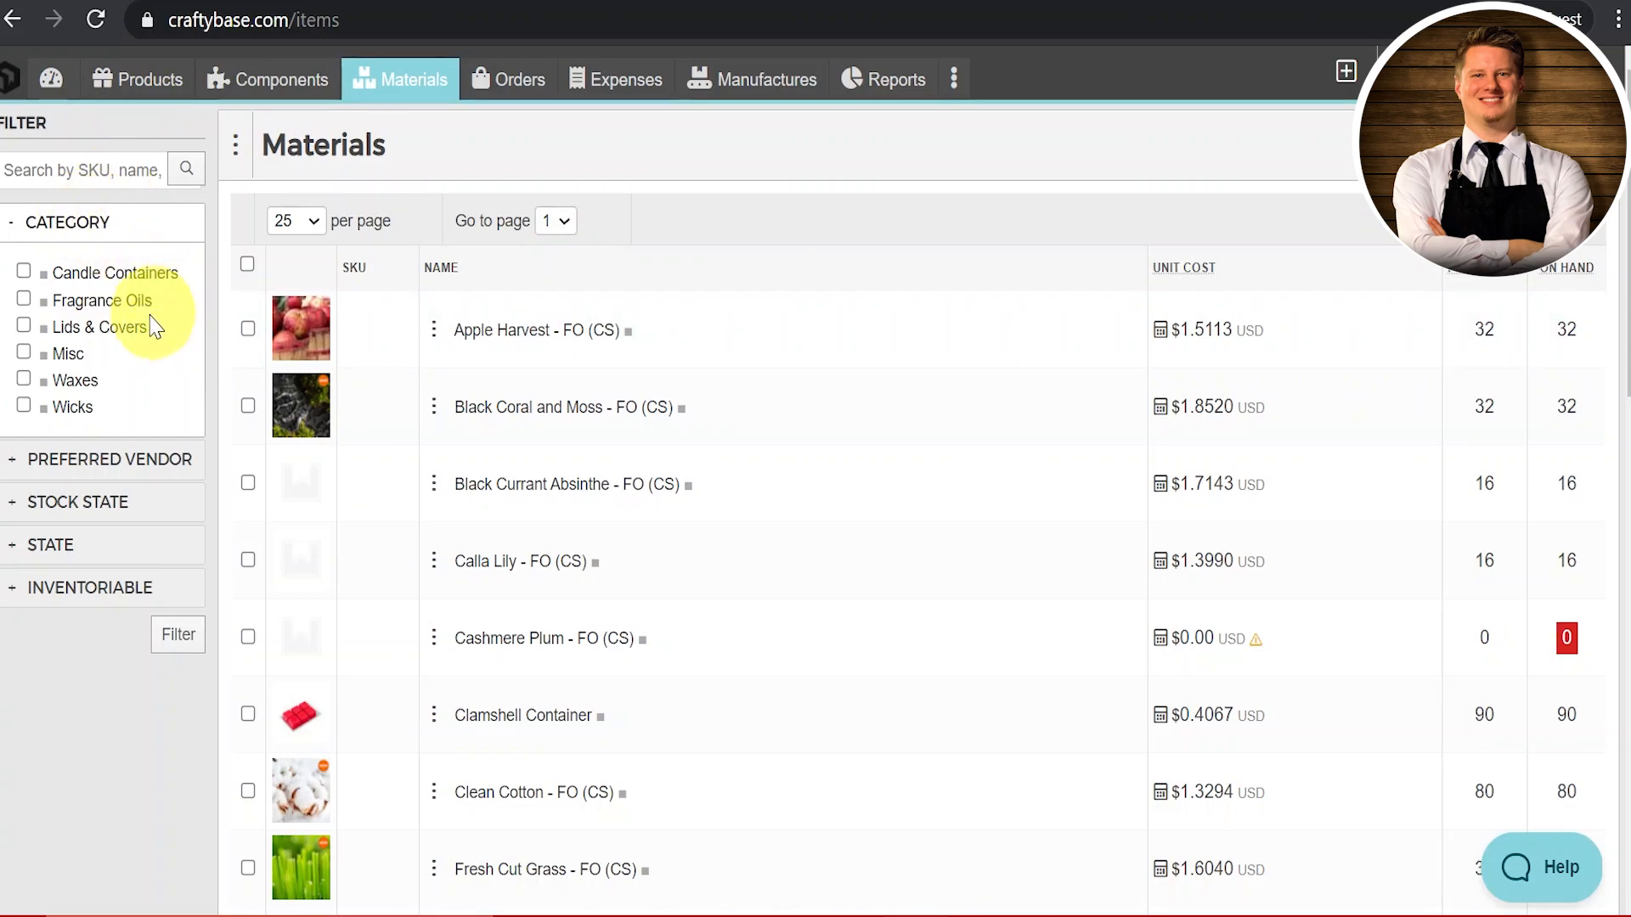
{"action": "left_click", "coordinate": [121, 327]}
{"action": "left_click", "coordinate": [176, 637]}
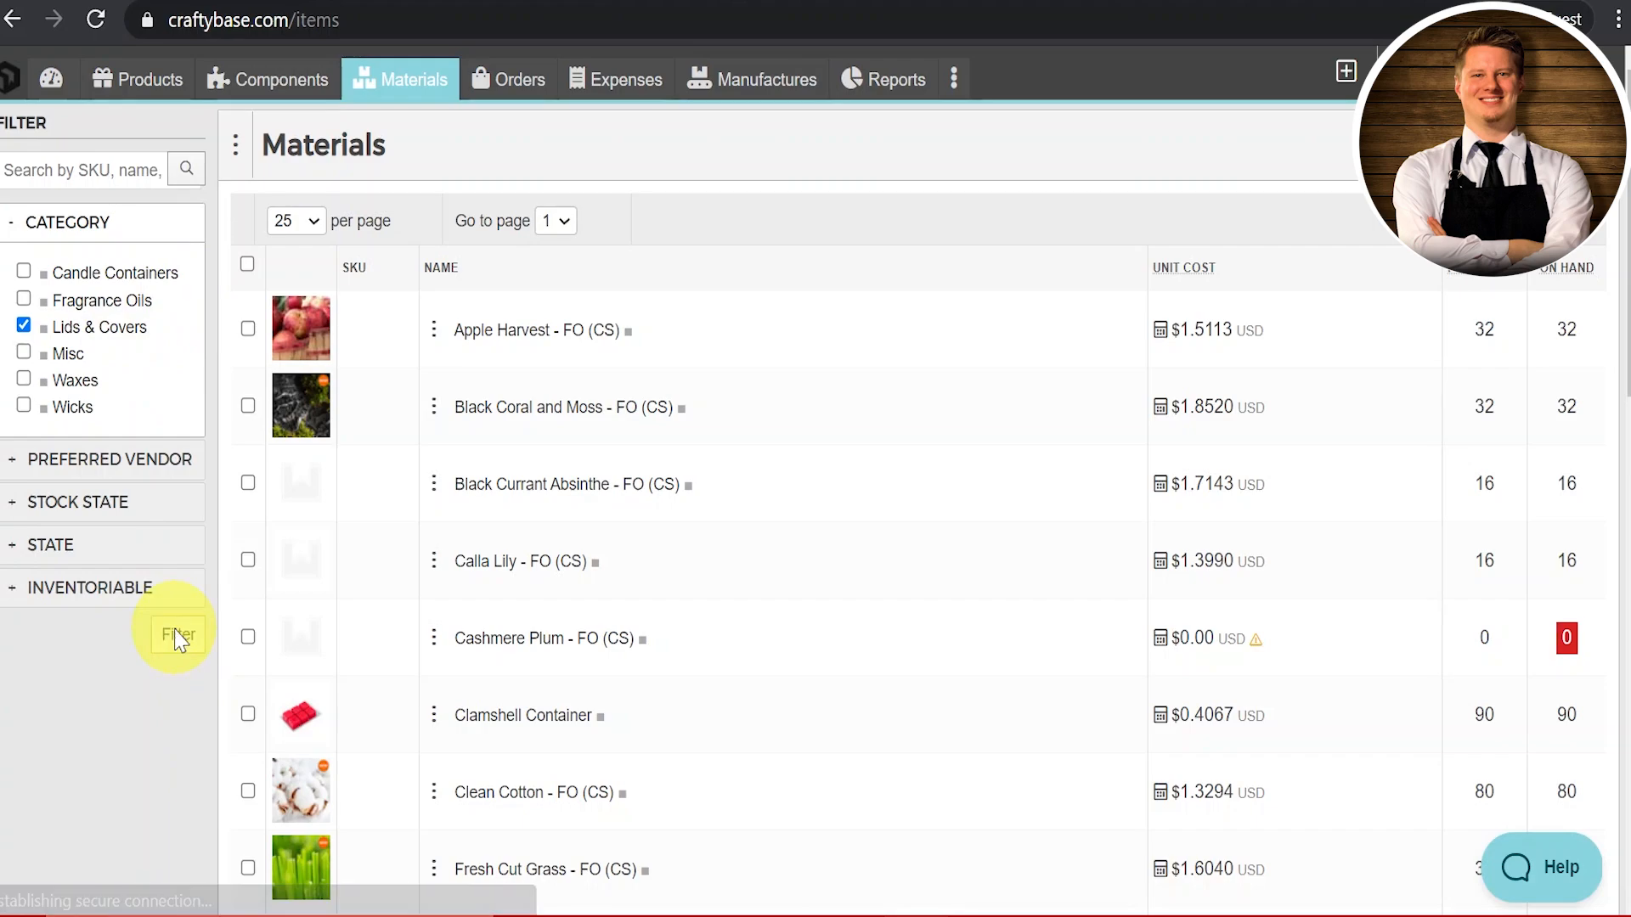
{"action": "left_click", "coordinate": [24, 325]}
{"action": "left_click", "coordinate": [24, 379]}
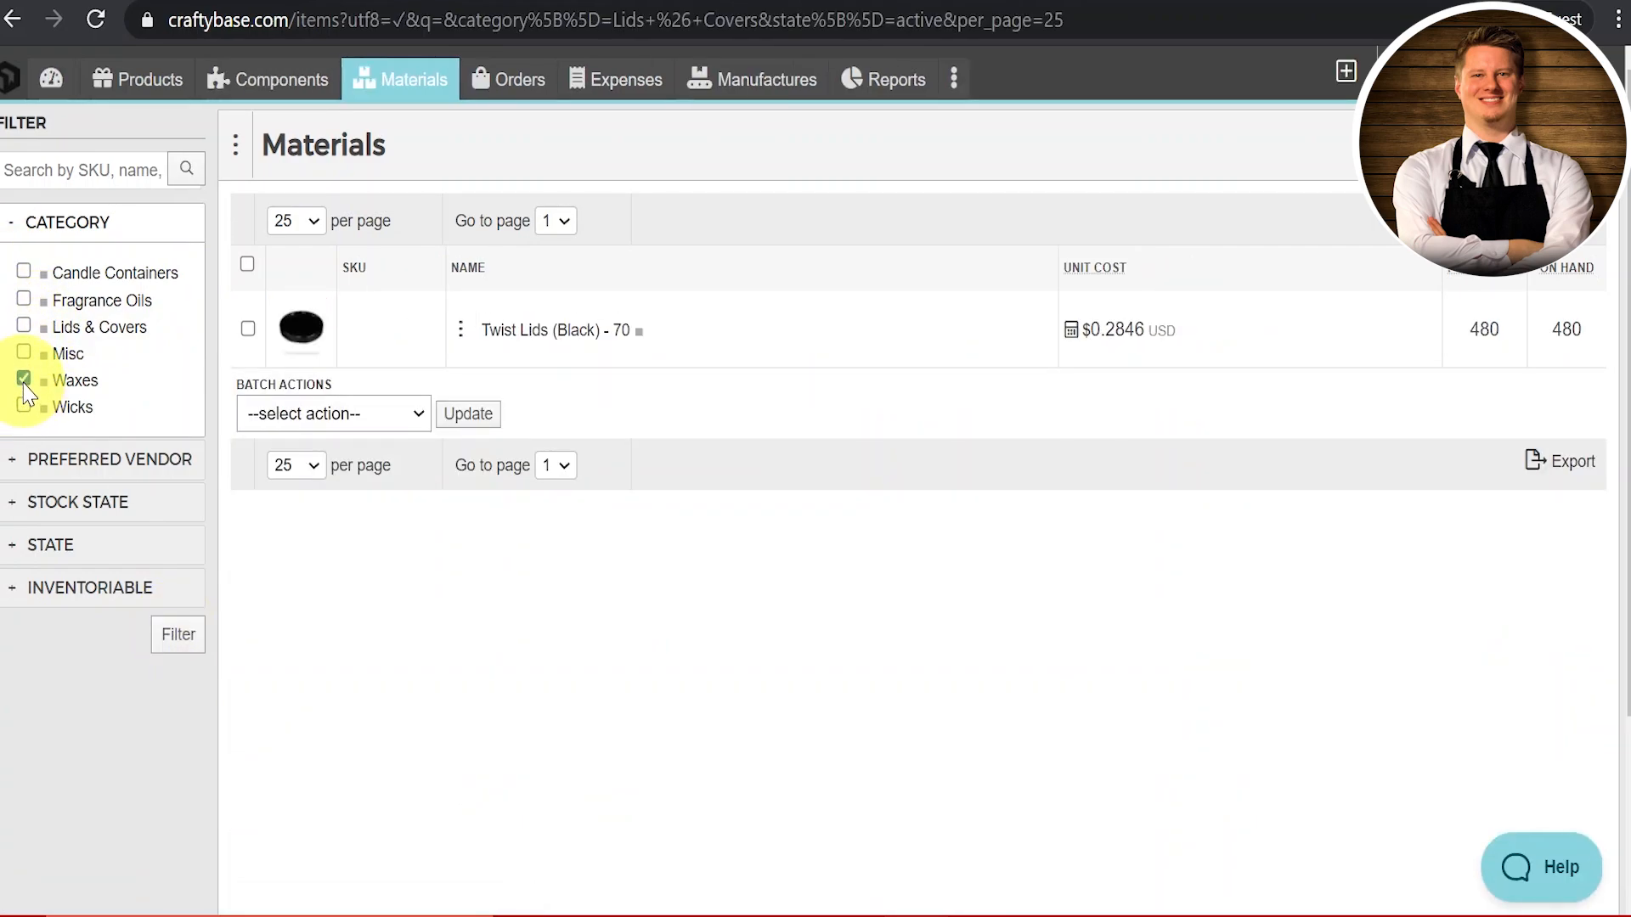
{"action": "left_click", "coordinate": [176, 635]}
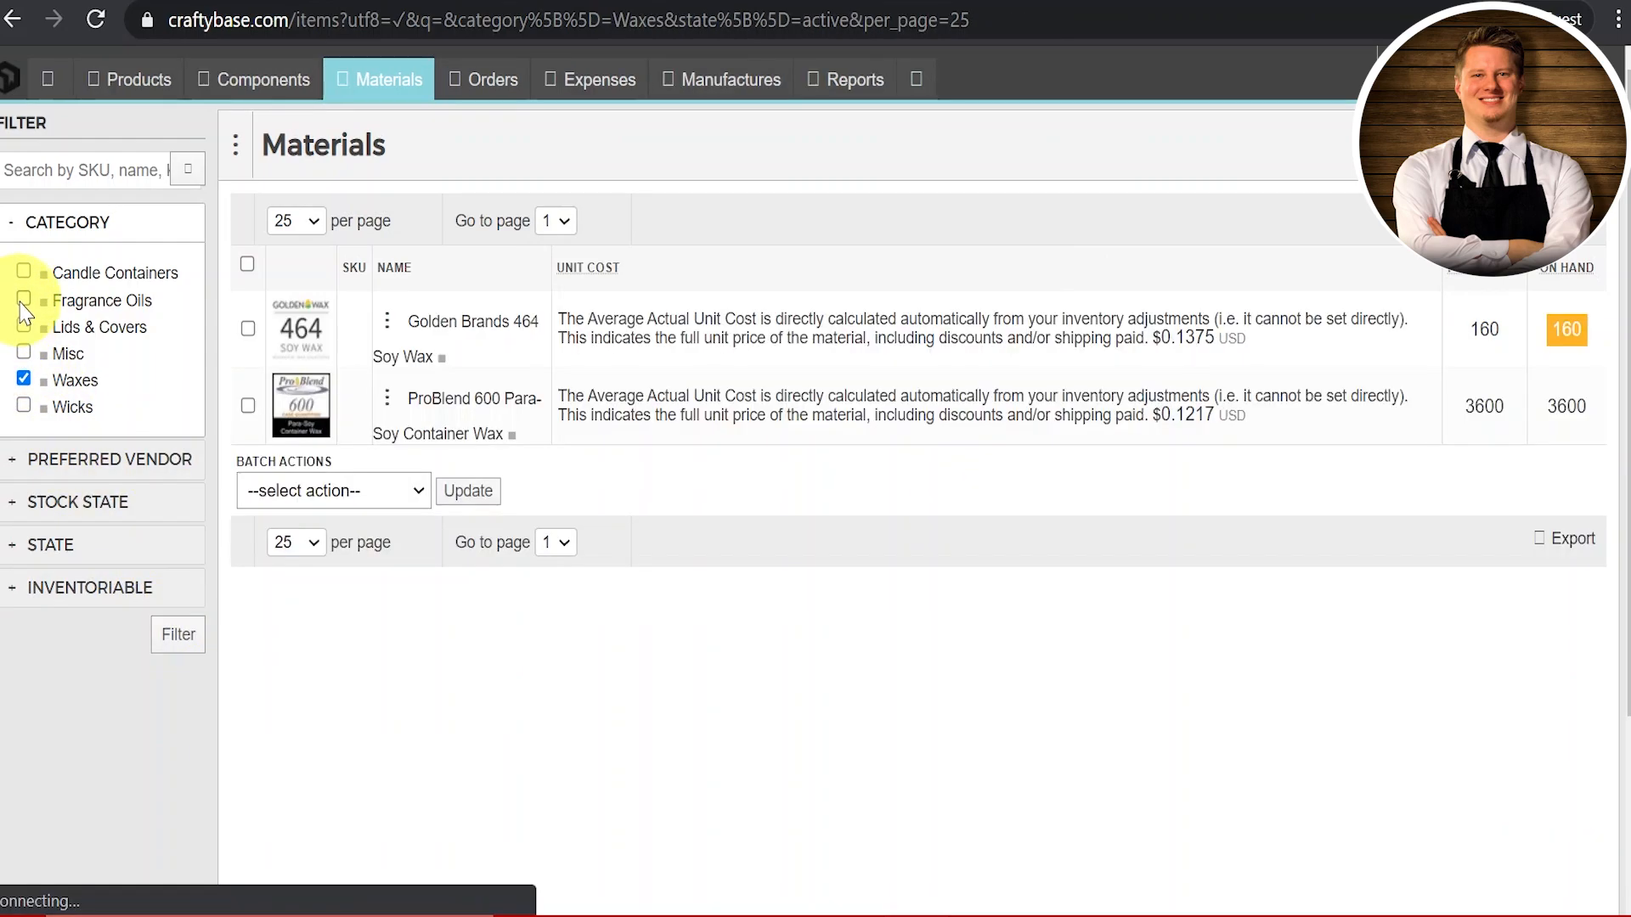
{"action": "left_click", "coordinate": [23, 298]}
{"action": "left_click", "coordinate": [23, 378]}
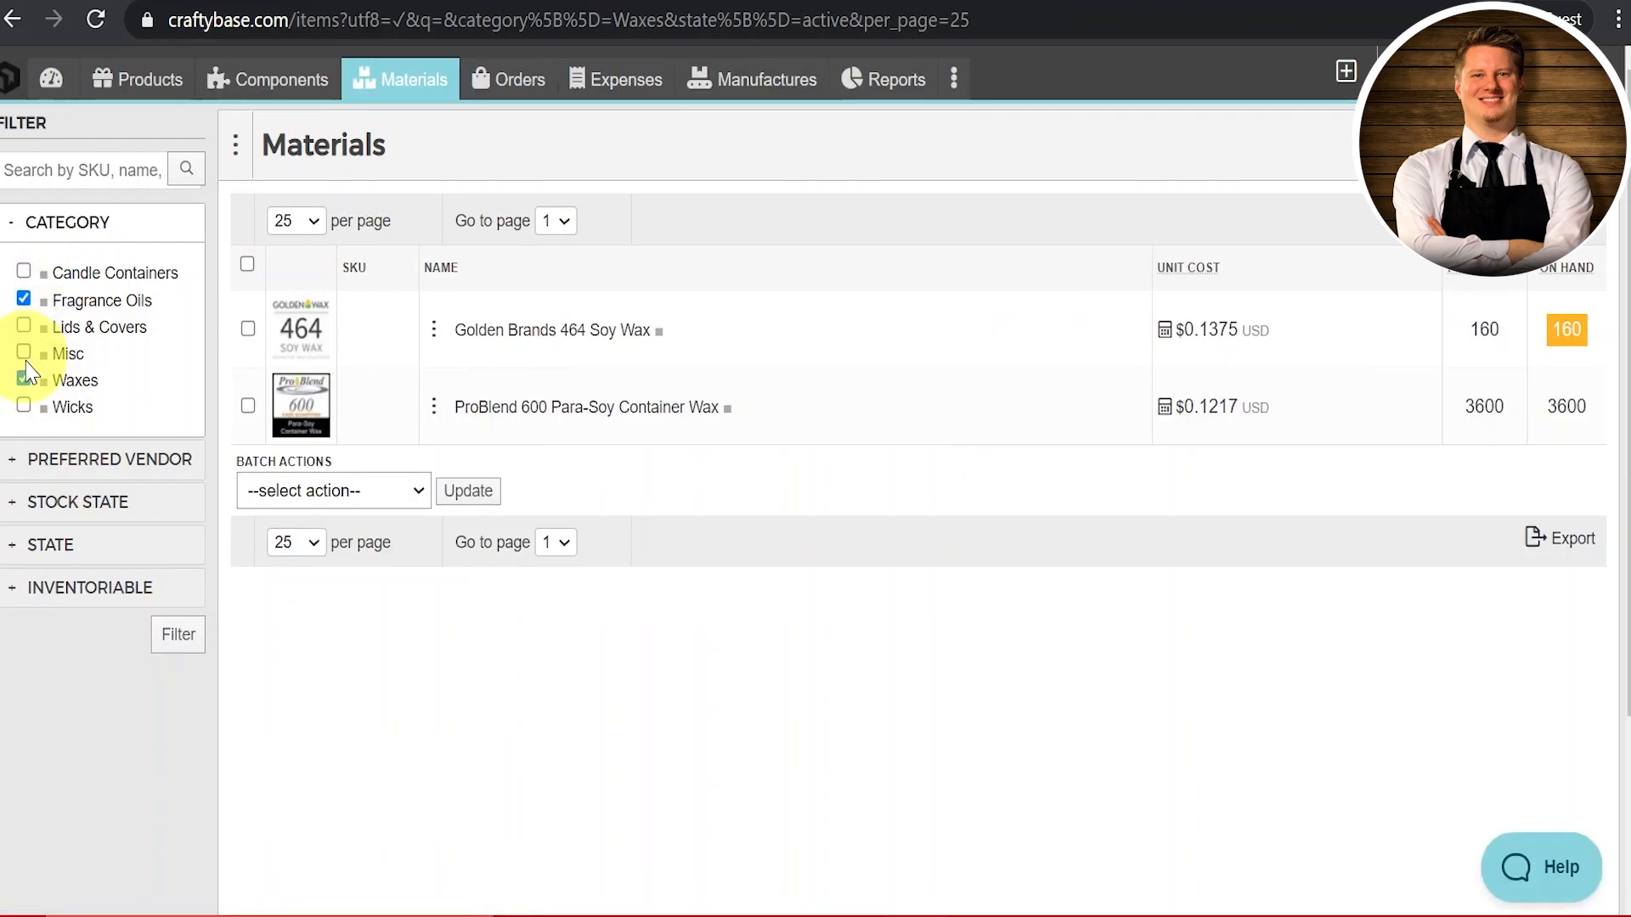
{"action": "left_click", "coordinate": [165, 650]}
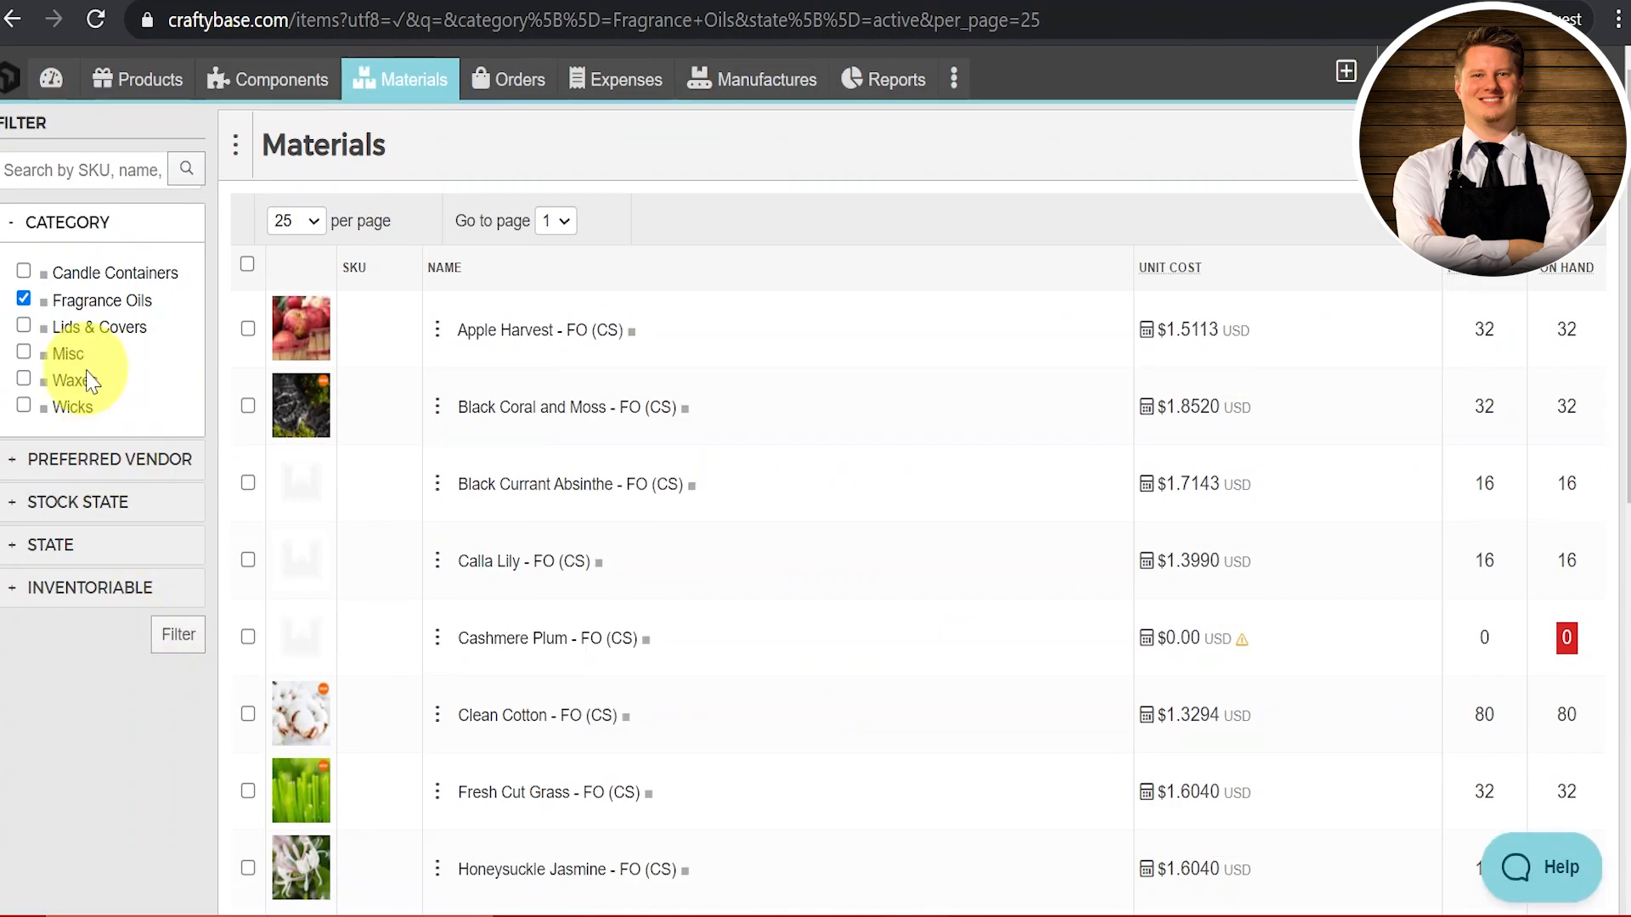
{"action": "left_click", "coordinate": [24, 298]}
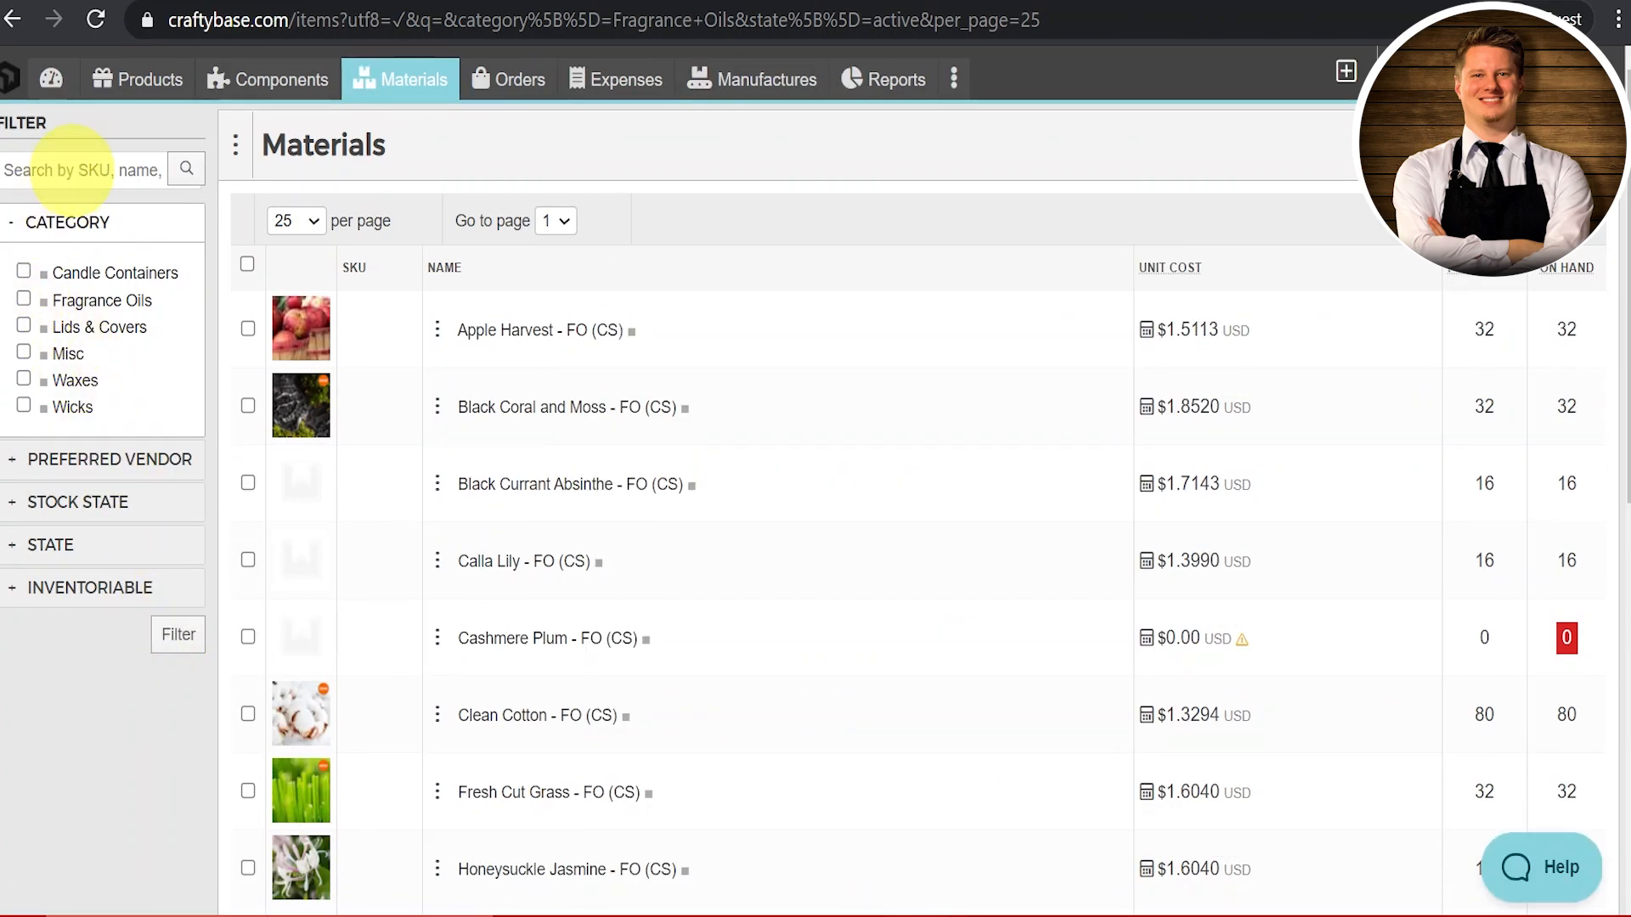
Step: Search materials for 'premier 725', showing its $0.1341 unit cost and 400 on hand
{"action": "left_click", "coordinate": [72, 168]}
{"action": "type", "text": "premier 725"}
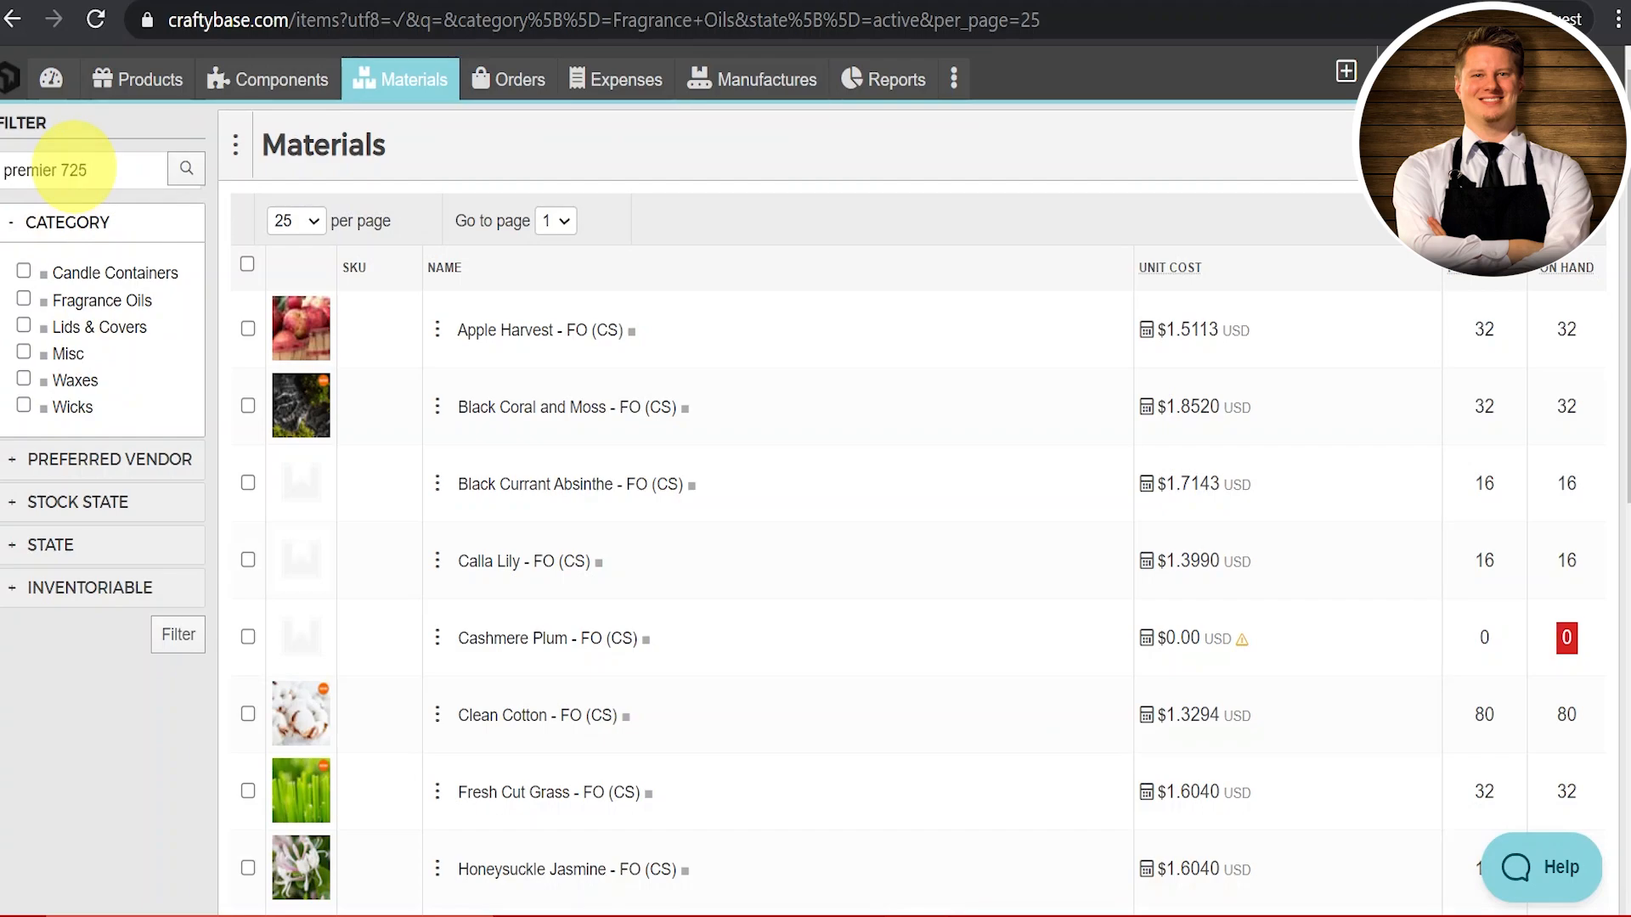
{"action": "key", "text": "Return"}
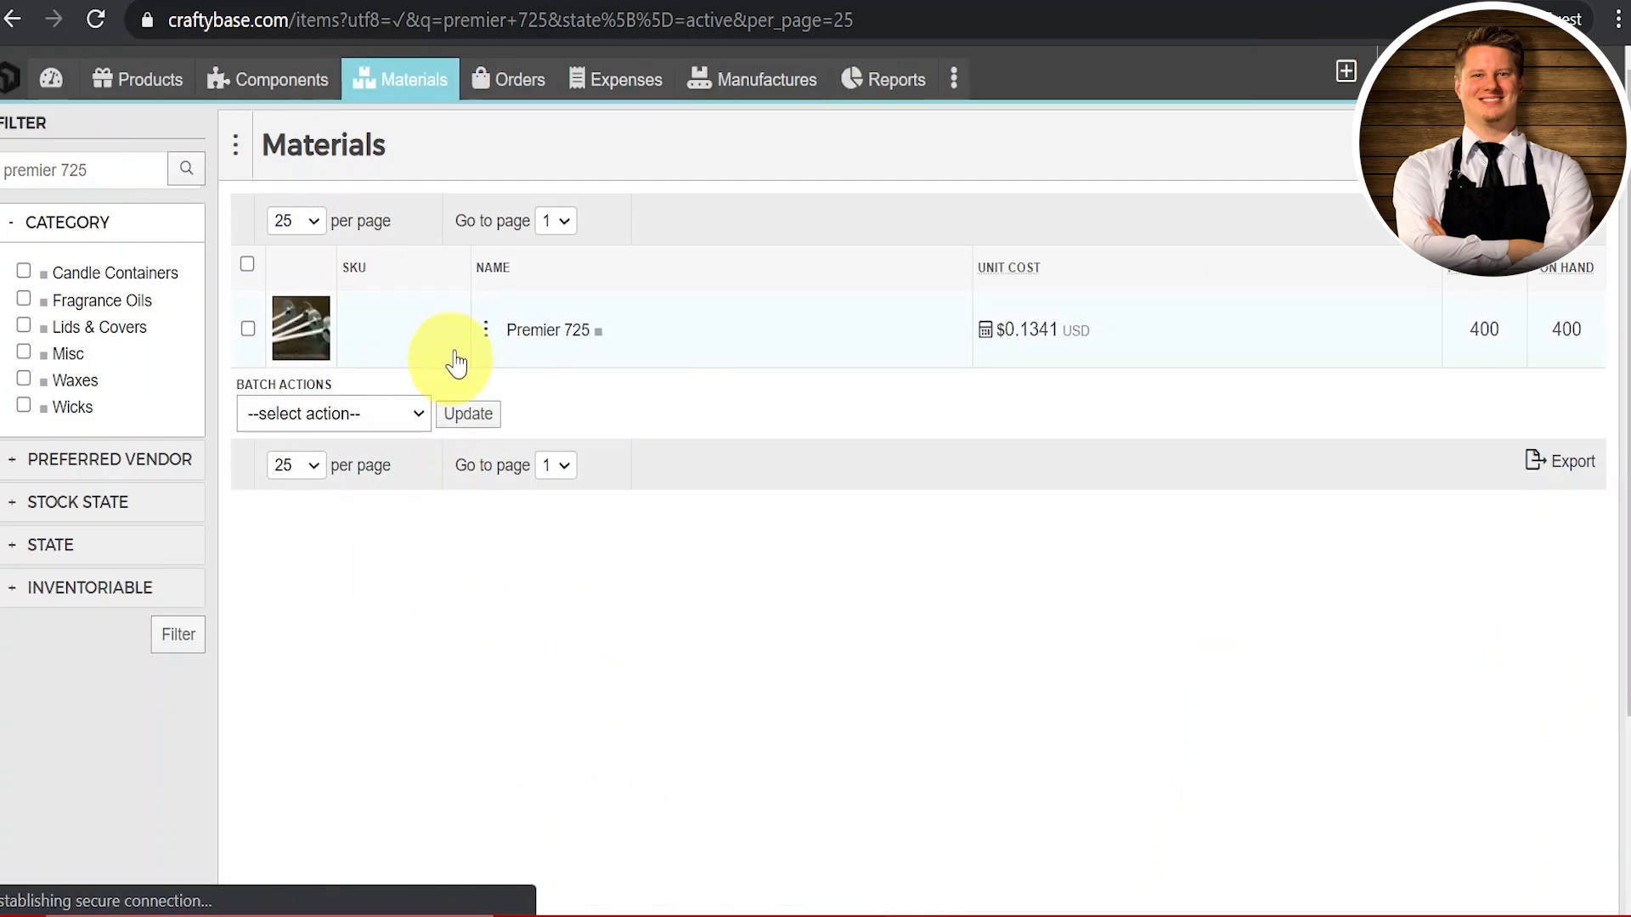
{"action": "left_click", "coordinate": [485, 330]}
{"action": "scroll", "coordinate": [269, 644], "scroll_direction": "down", "scroll_amount": 3}
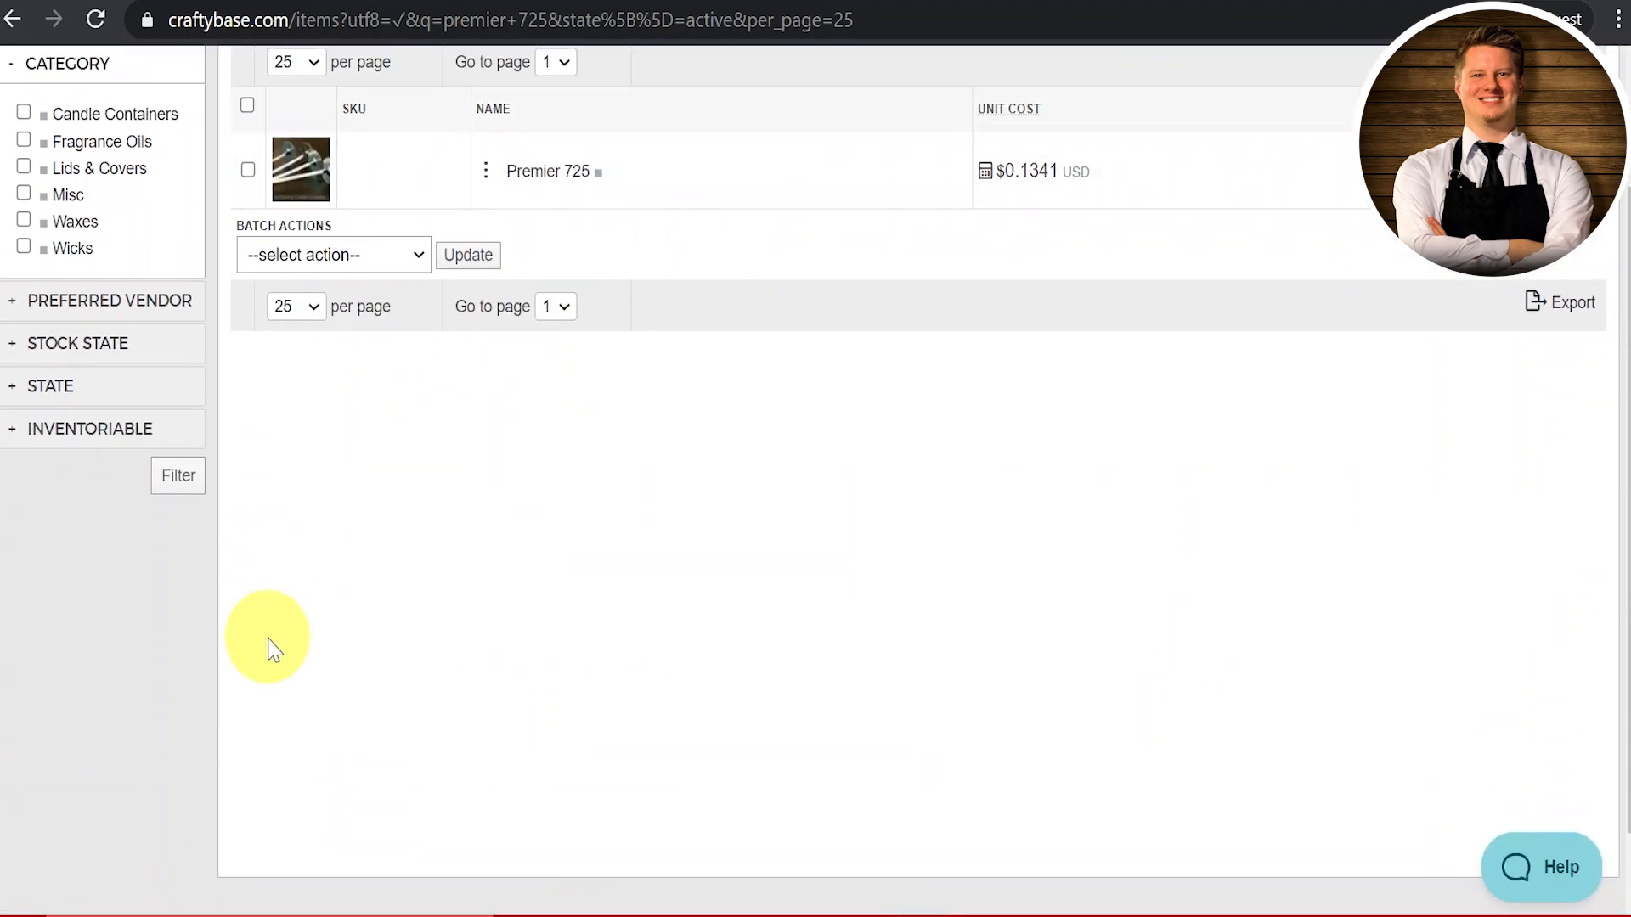
{"action": "left_click", "coordinate": [14, 304]}
{"action": "scroll", "coordinate": [238, 570], "scroll_direction": "up", "scroll_amount": 2}
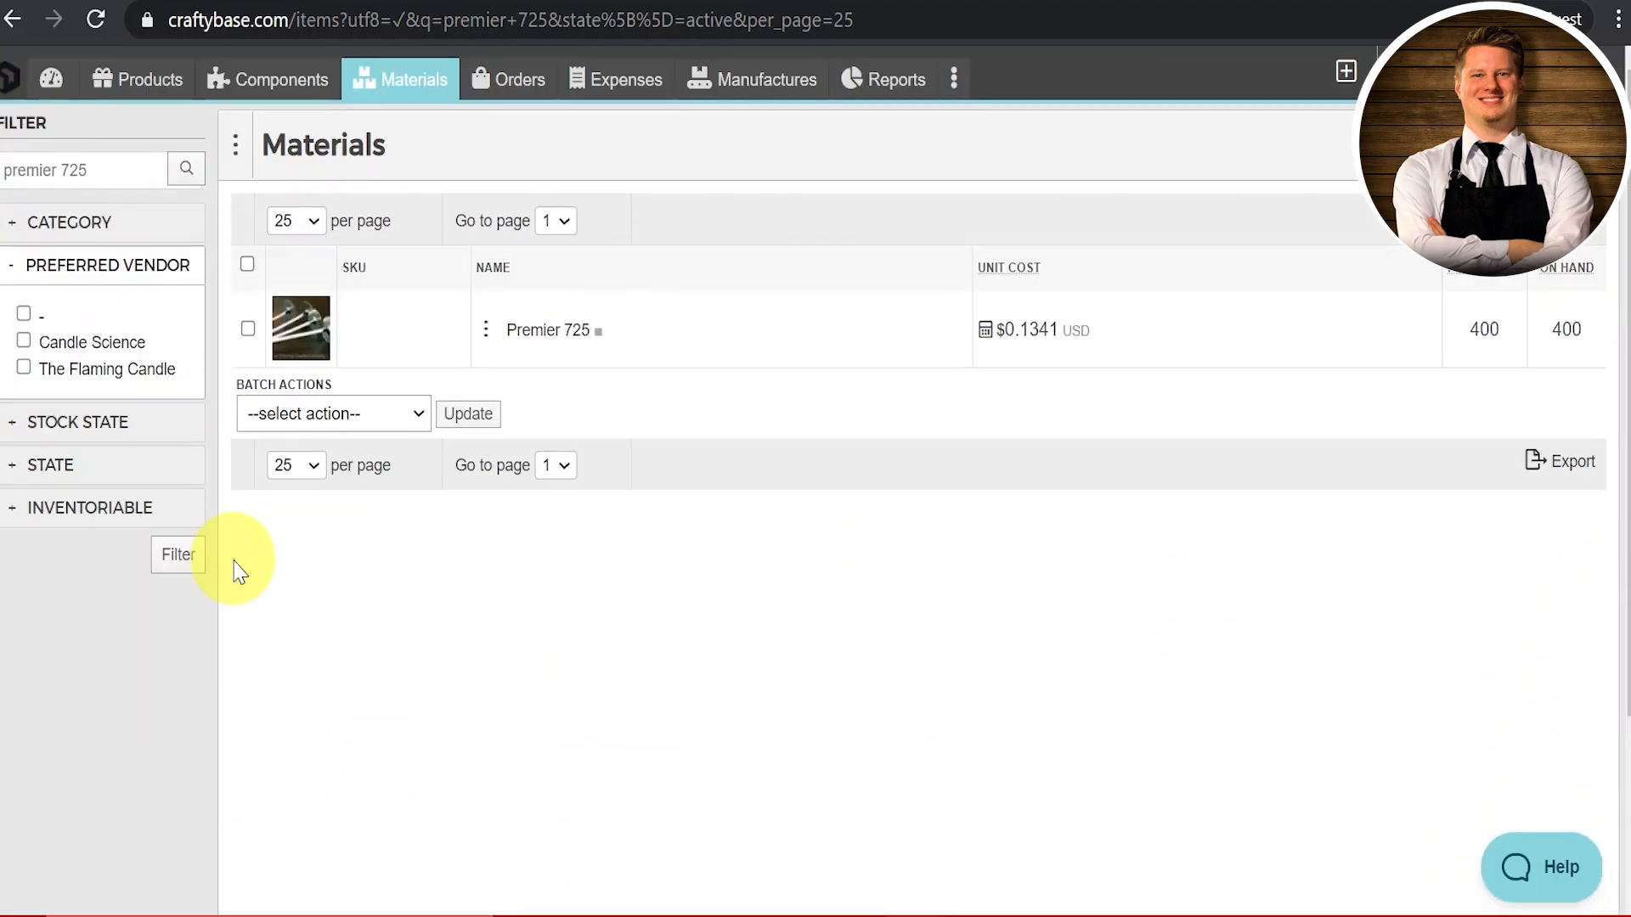